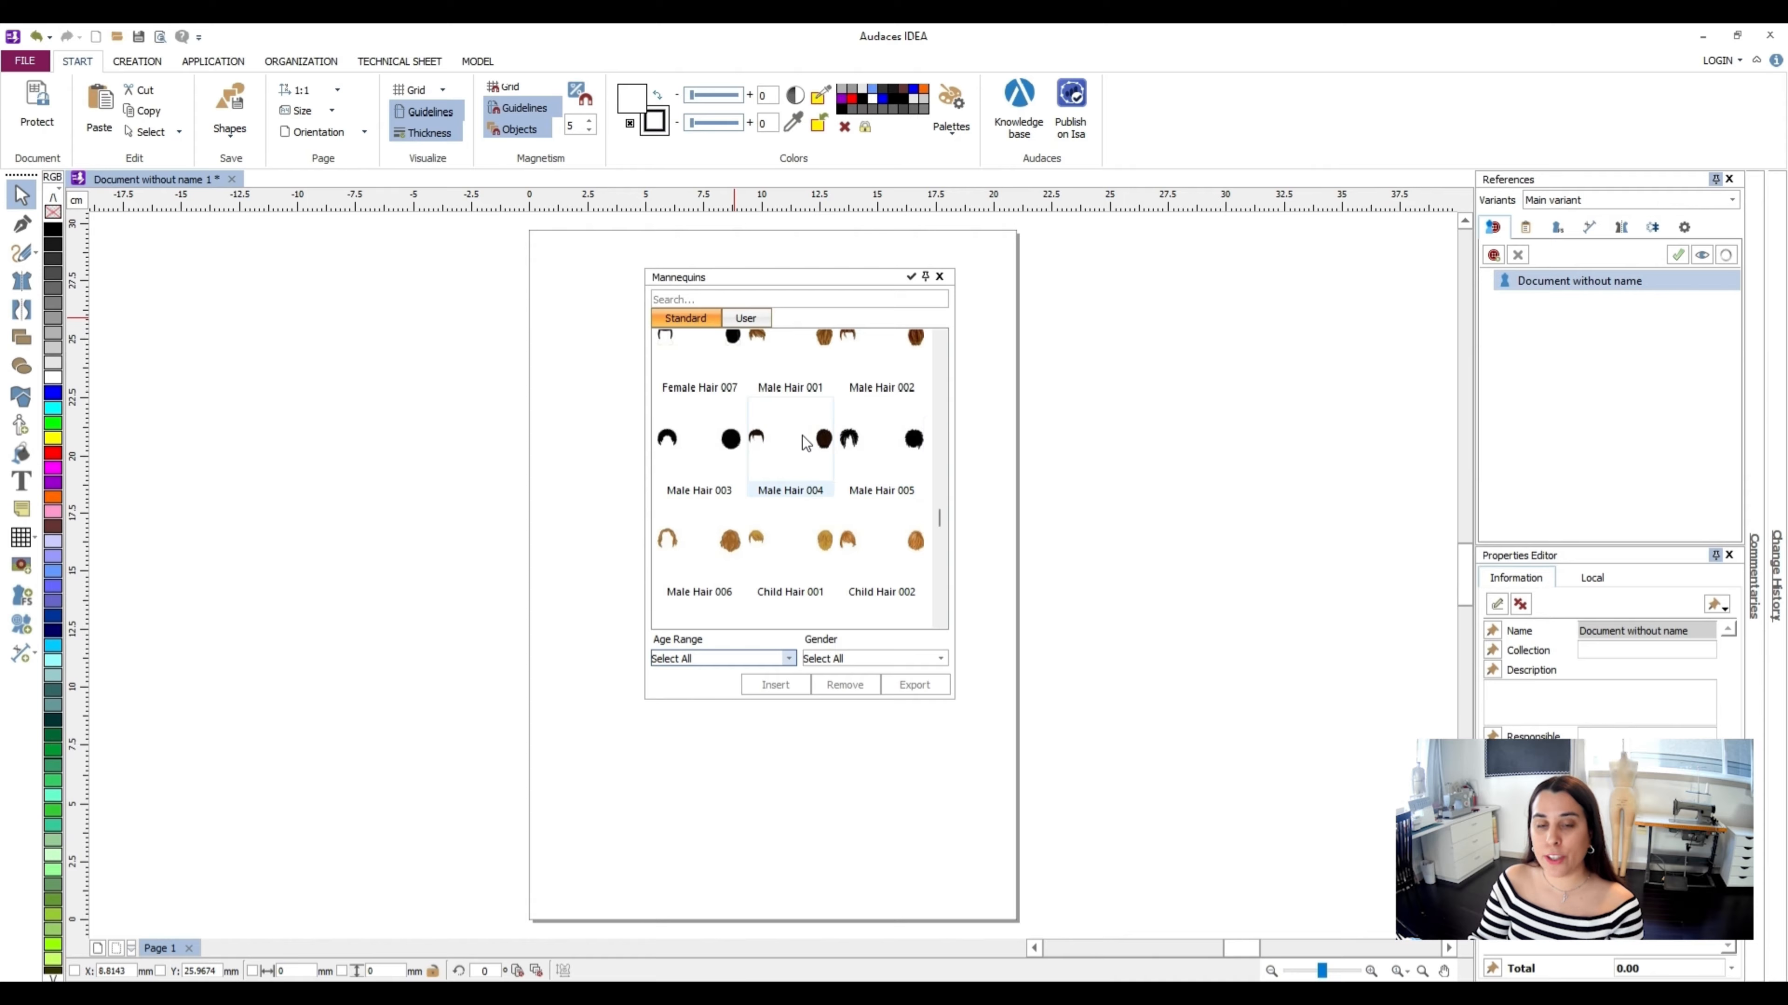
# Browse the standard mannequins and insert the croquis mannequin from the user's own mannequin library onto the page
pyautogui.scroll(-10, 866, 493)
pyautogui.scroll(-10, 844, 500)
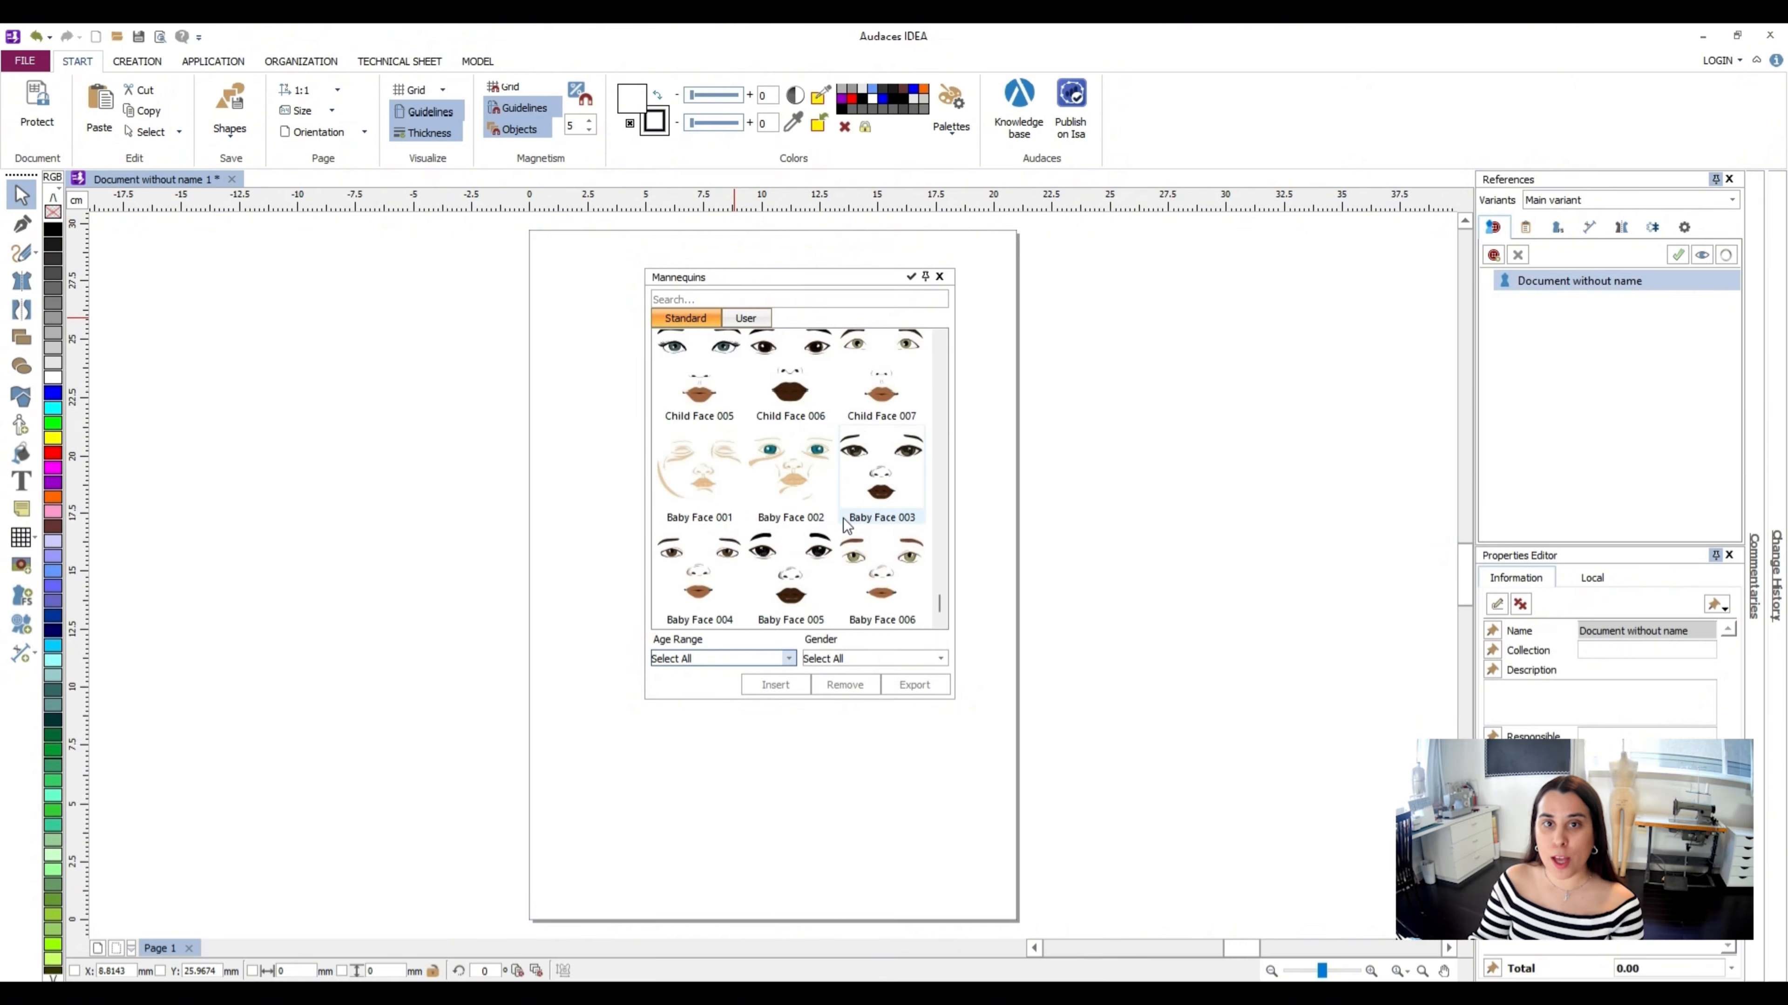
pyautogui.scroll(5, 857, 542)
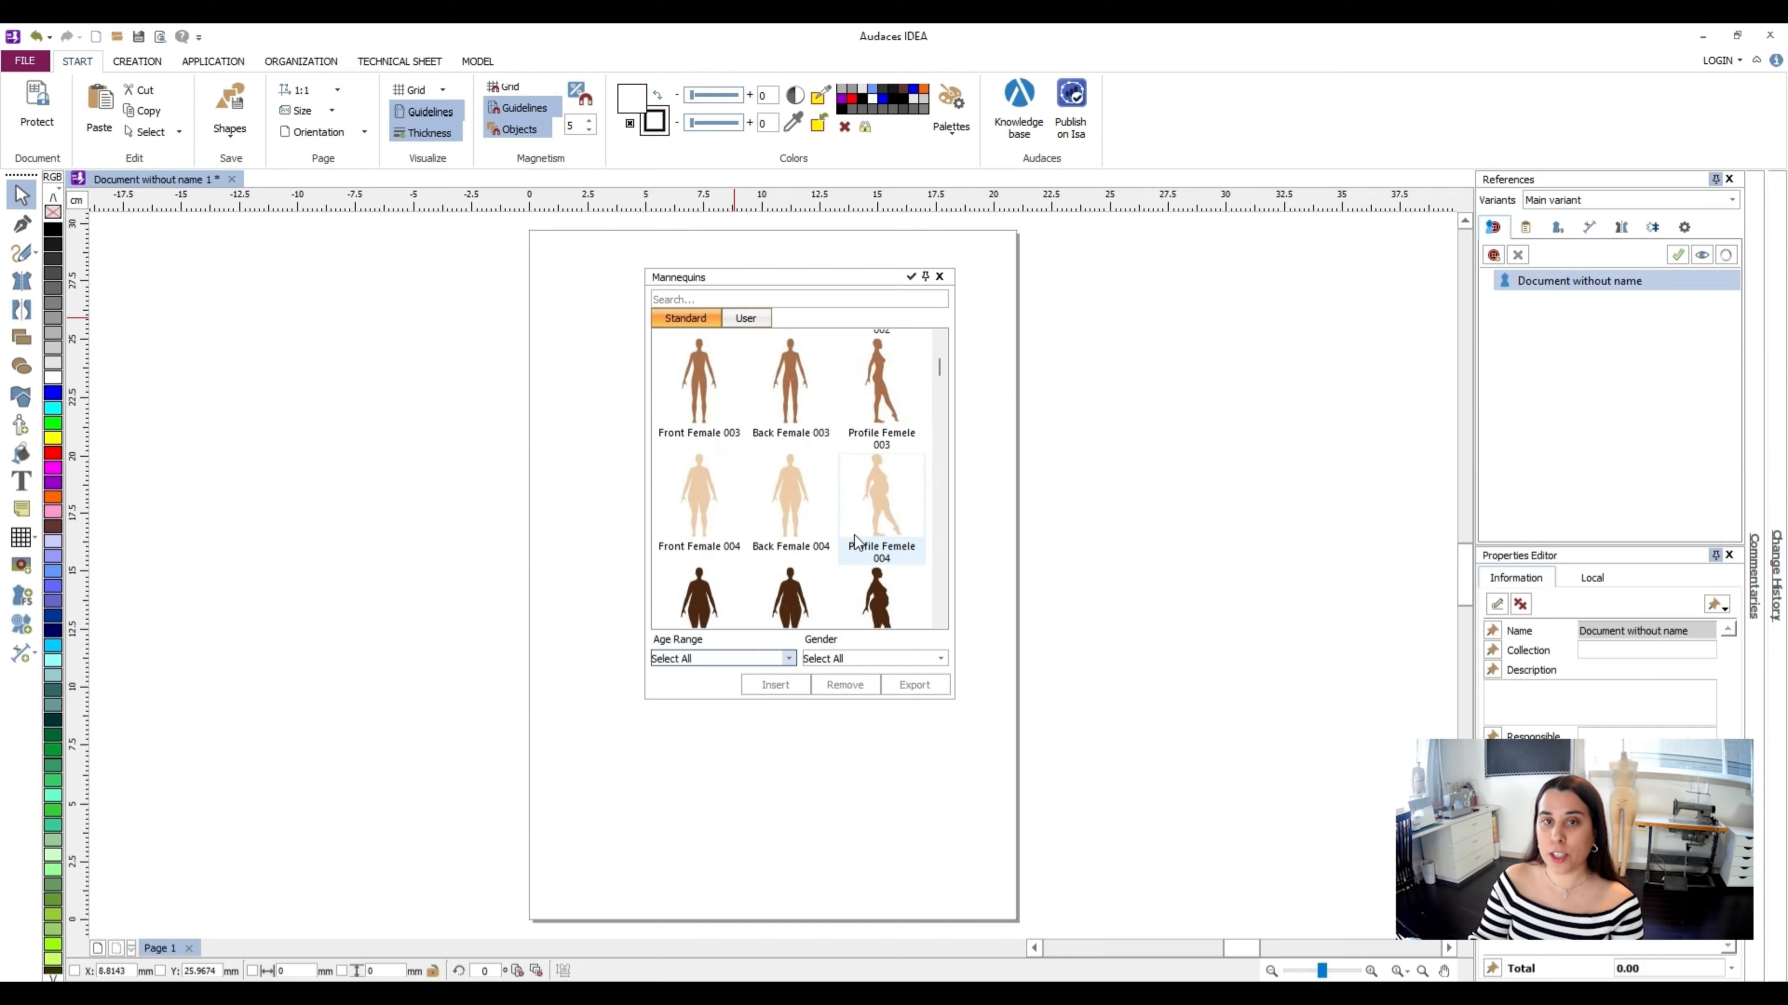
pyautogui.scroll(3, 857, 542)
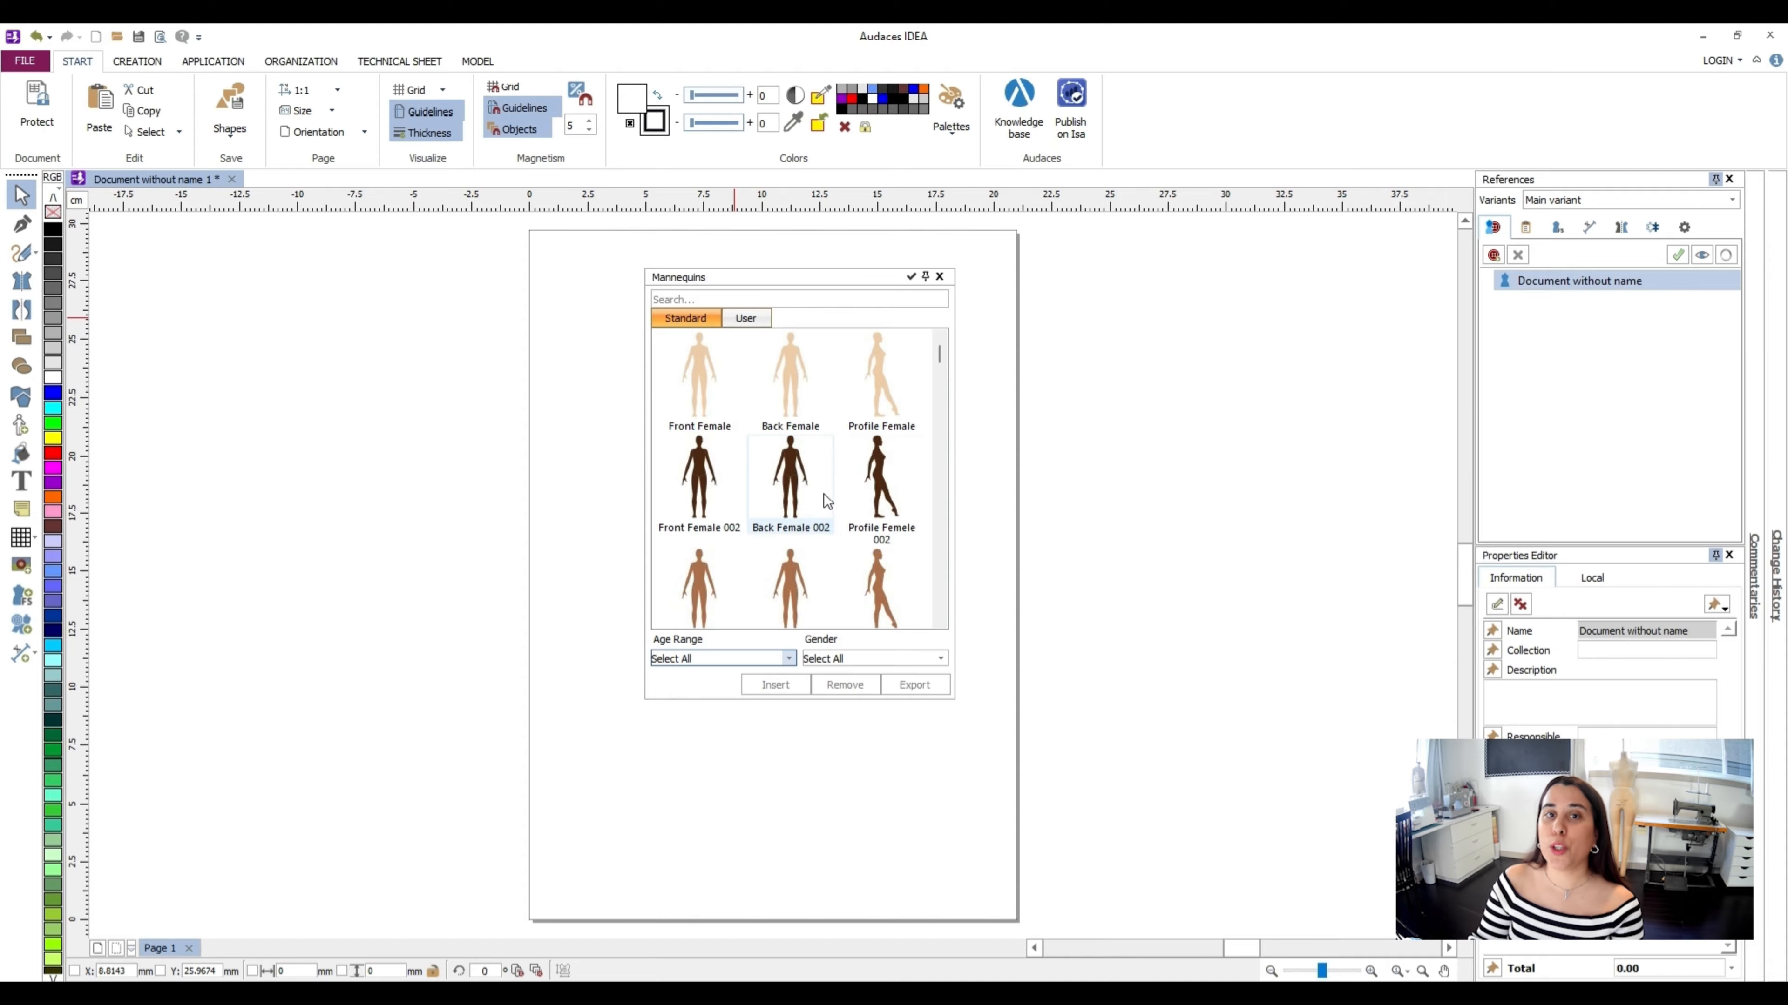
pyautogui.click(748, 319)
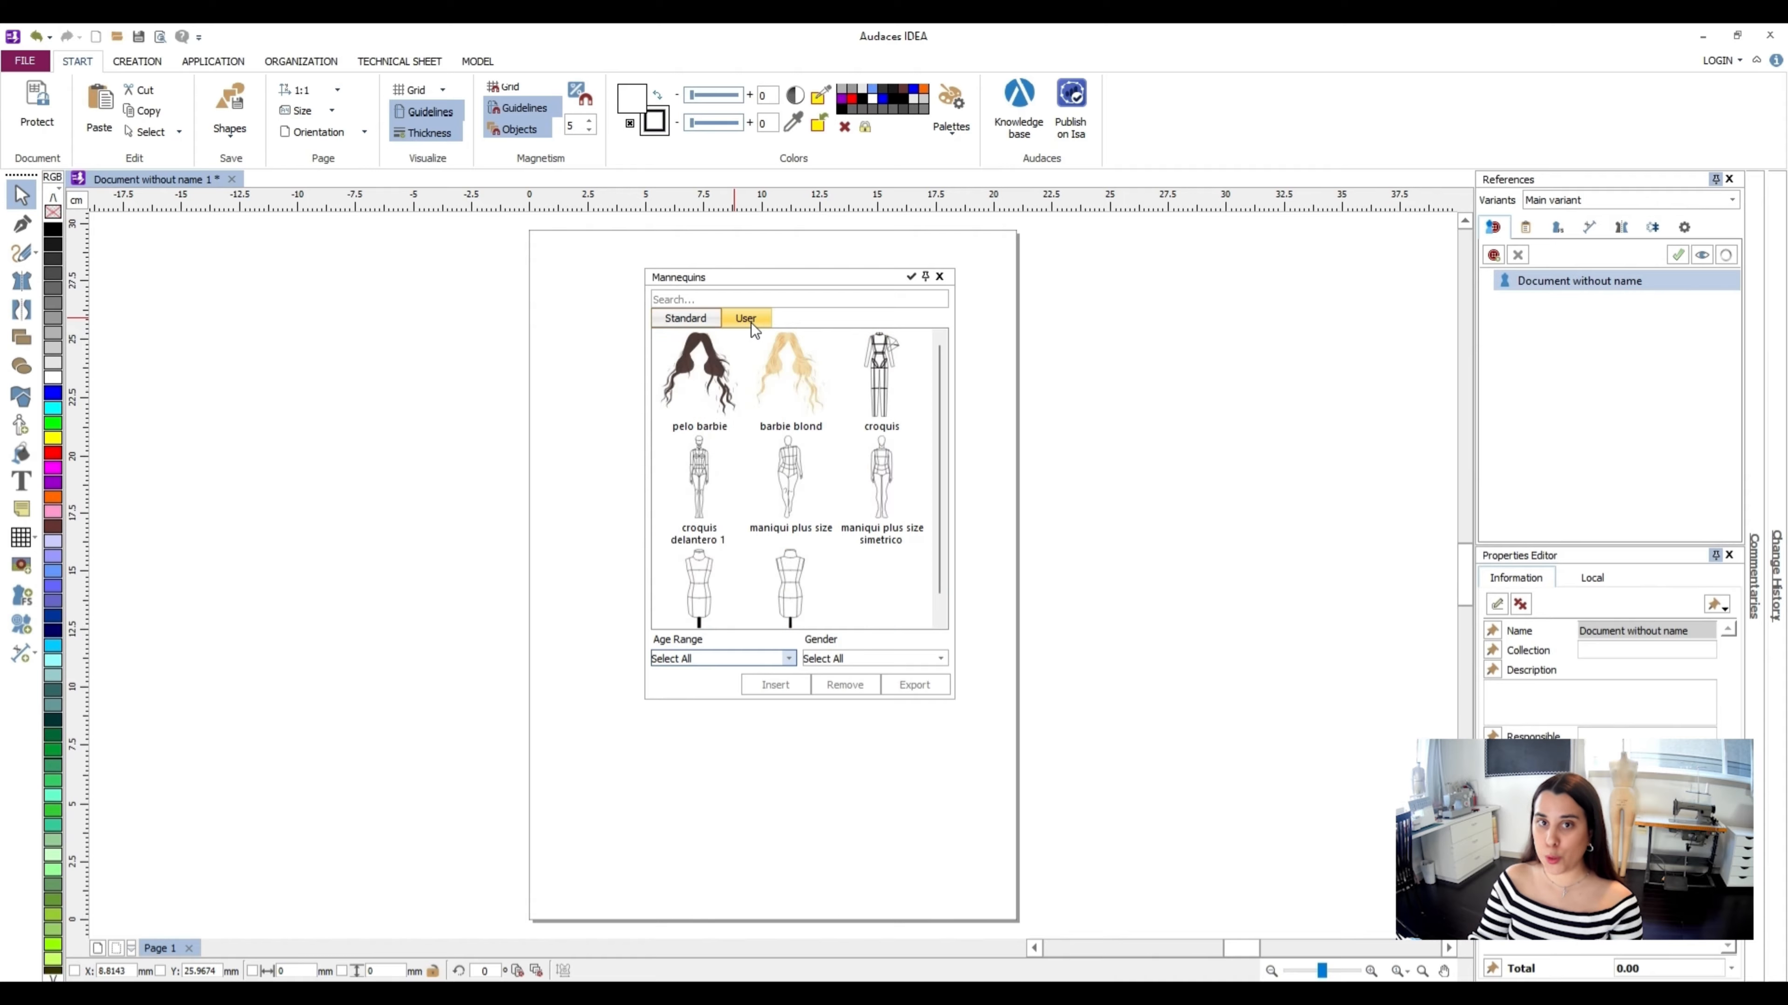
pyautogui.click(866, 380)
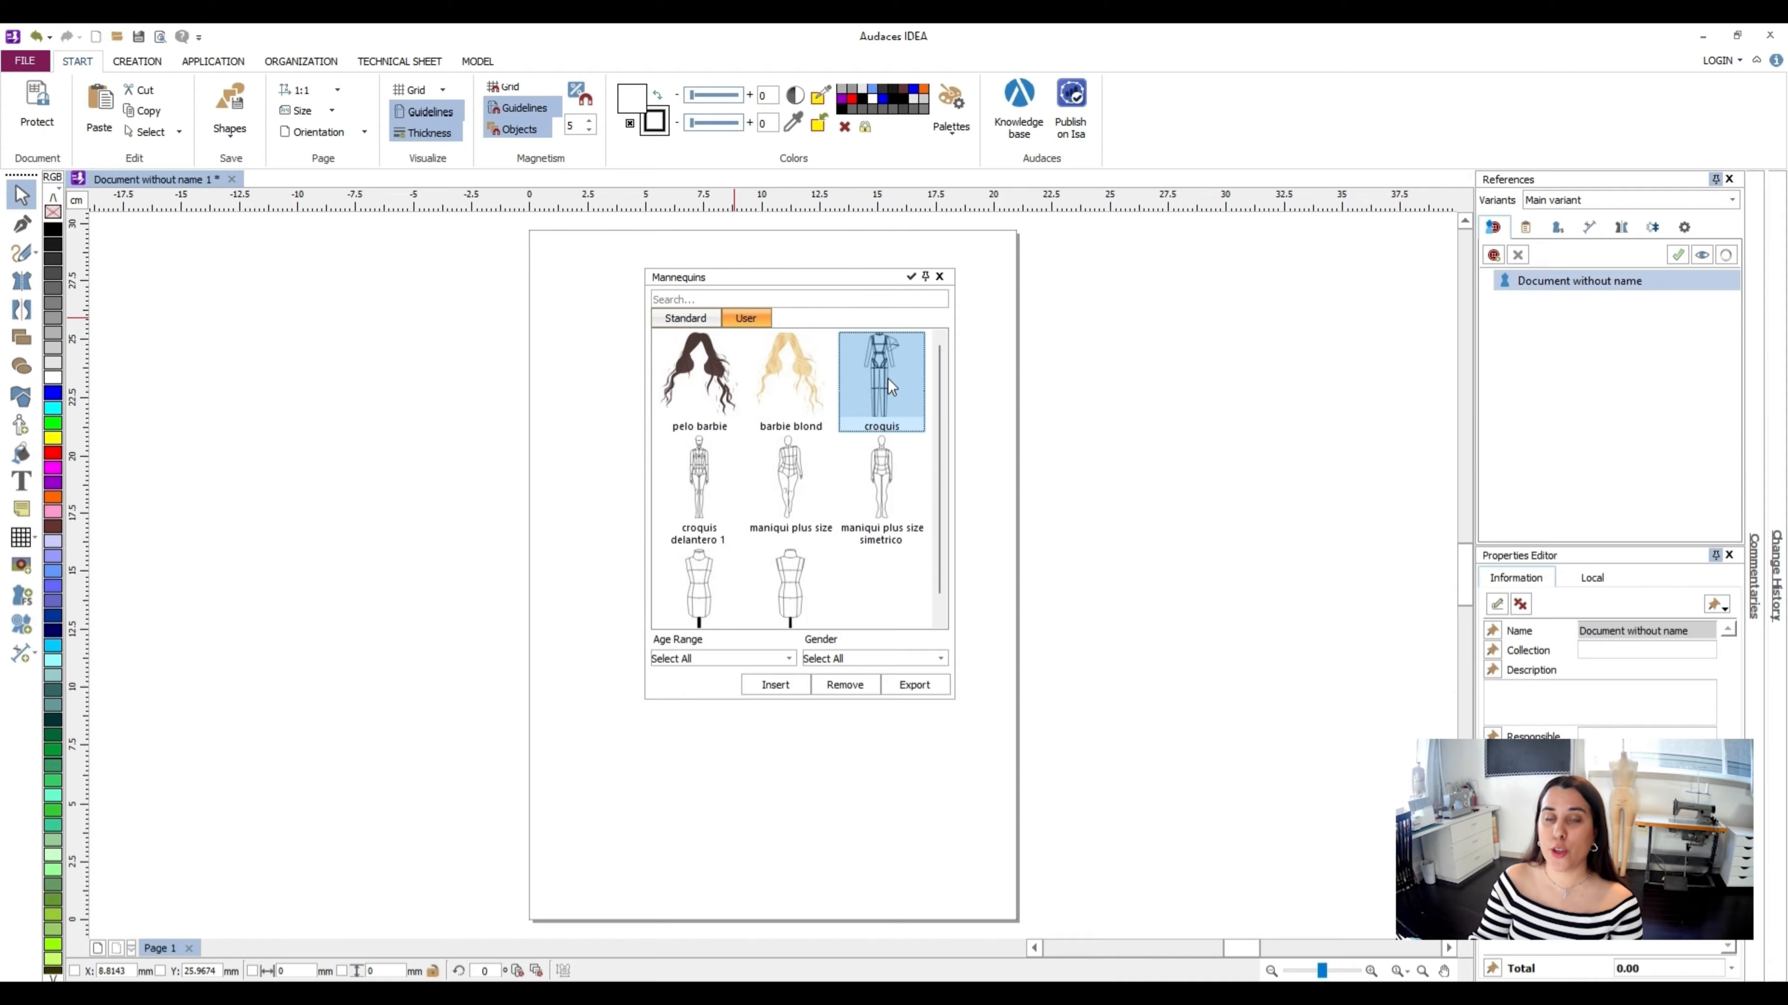
pyautogui.click(775, 684)
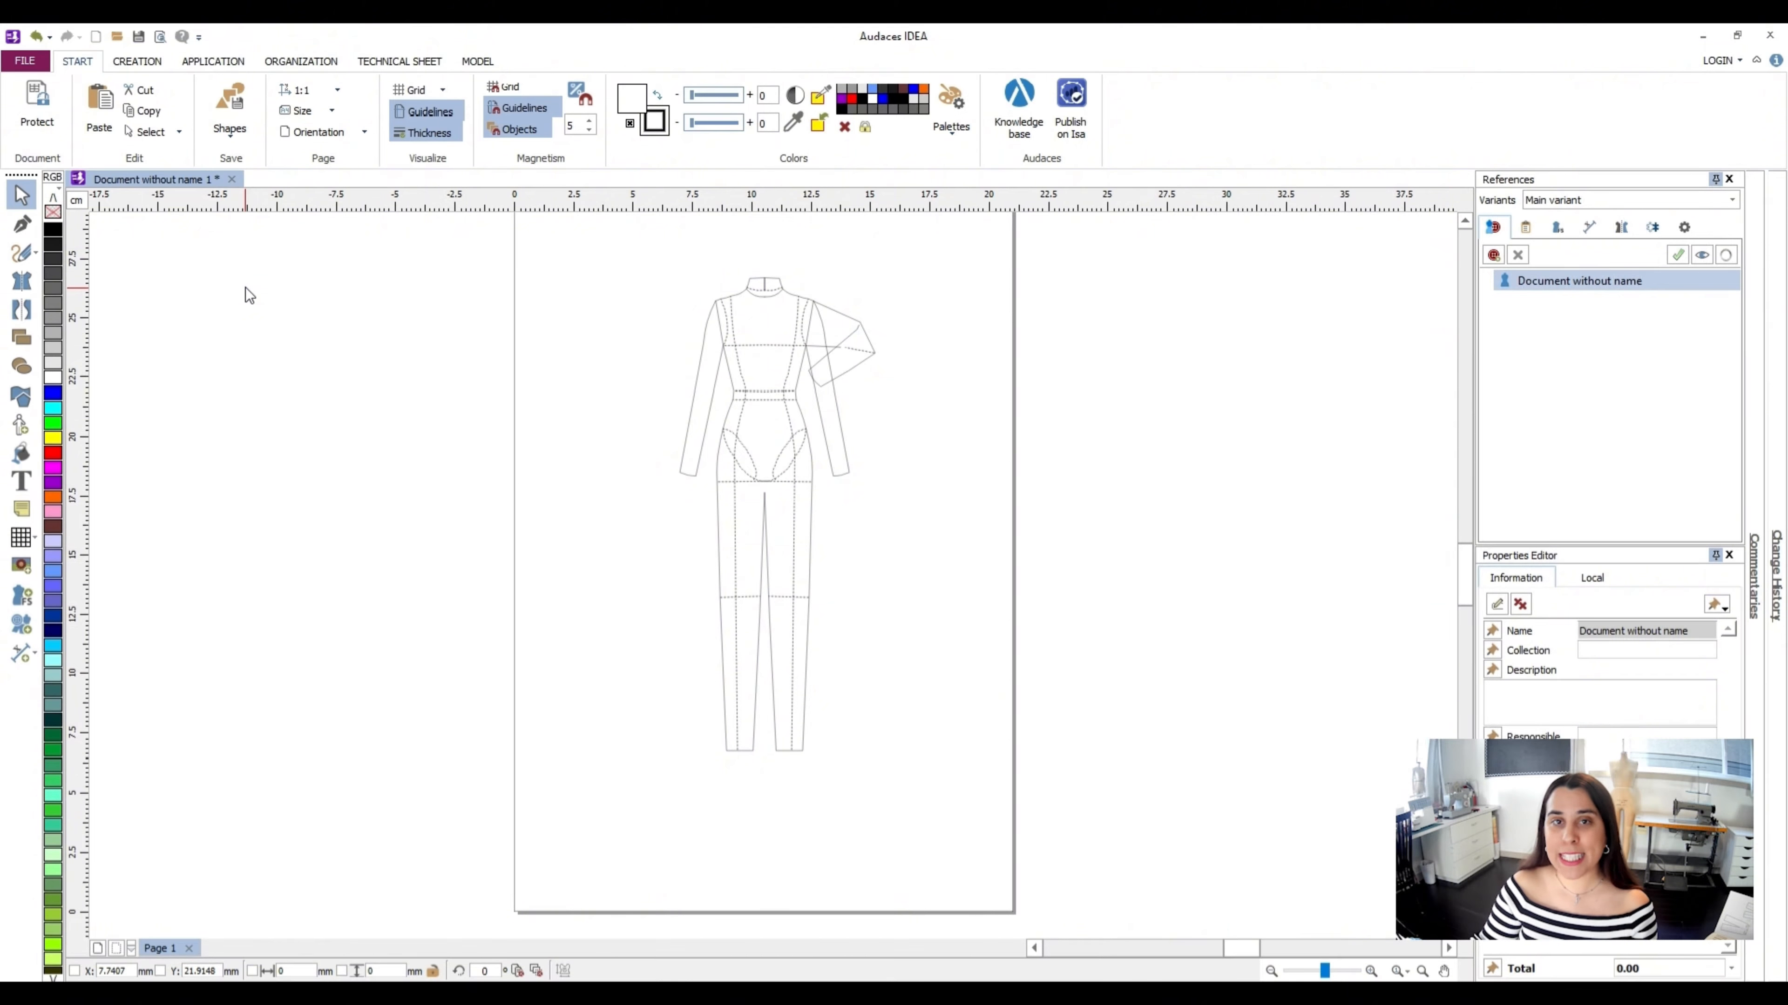
# Draw a closed symmetric waistband shape on the croquis from the waist down, about 3.1 cm wide and 0.9 cm high
pyautogui.click(23, 281)
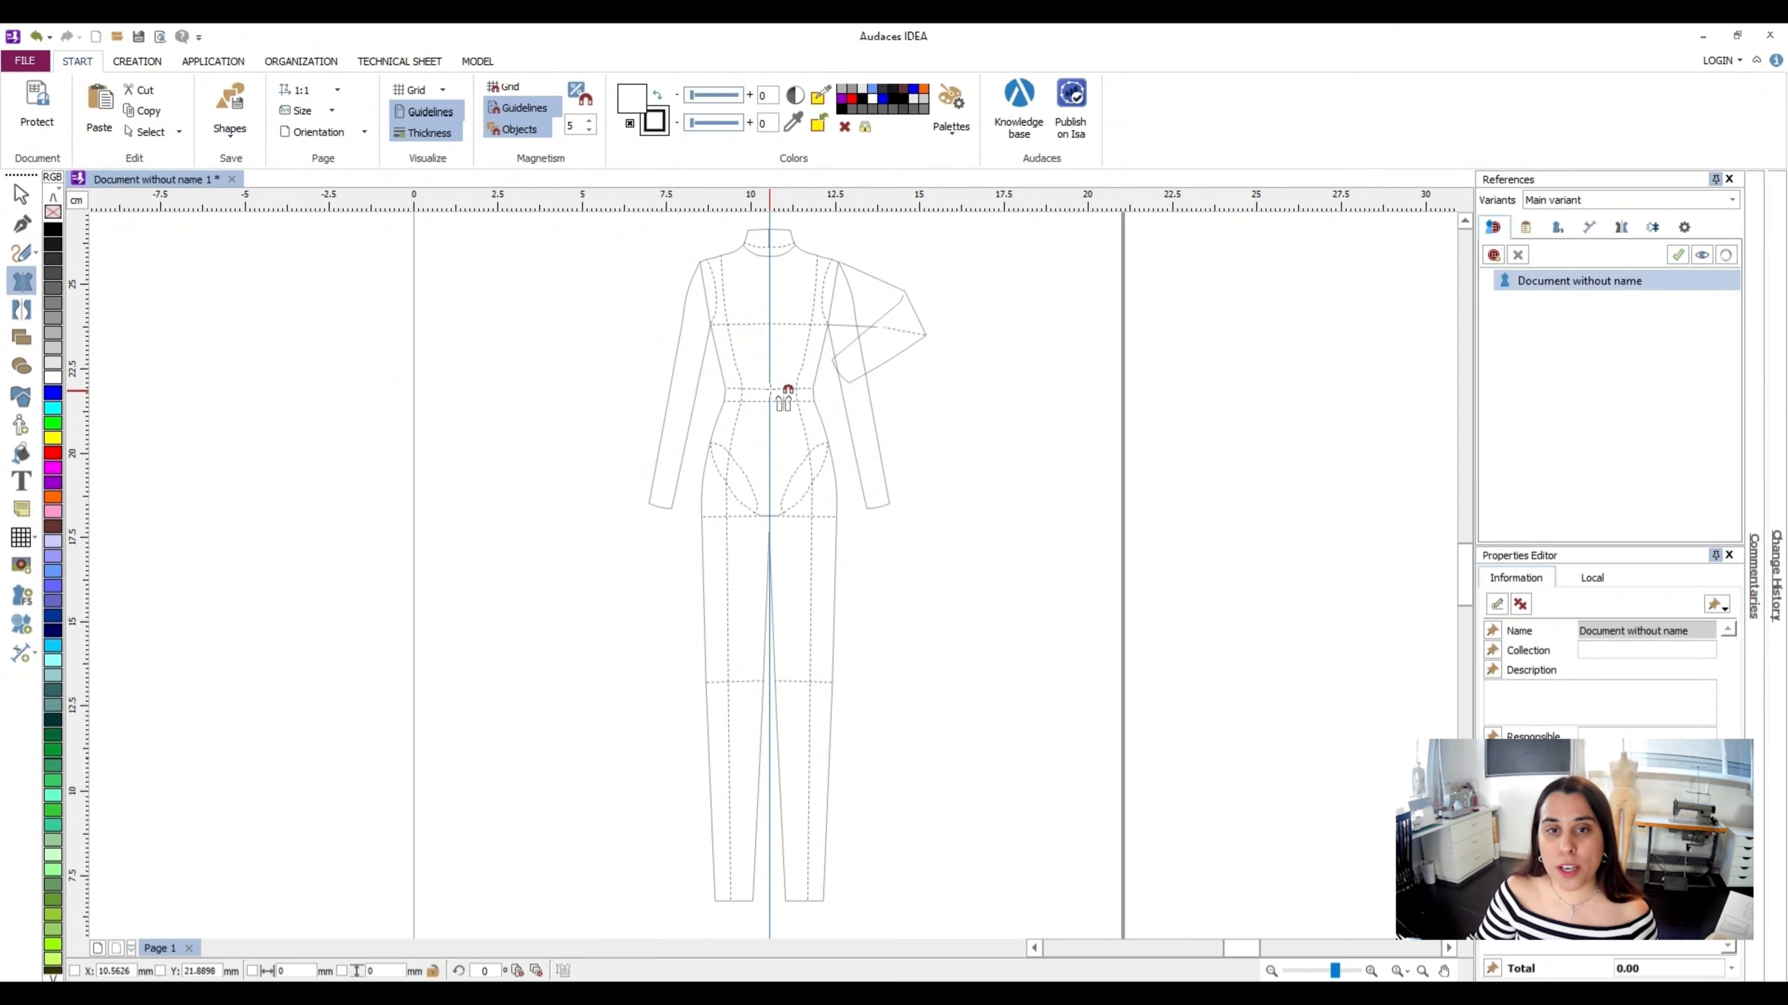
pyautogui.moveTo(769, 388); pyautogui.dragTo(814, 388)
pyautogui.click(814, 387)
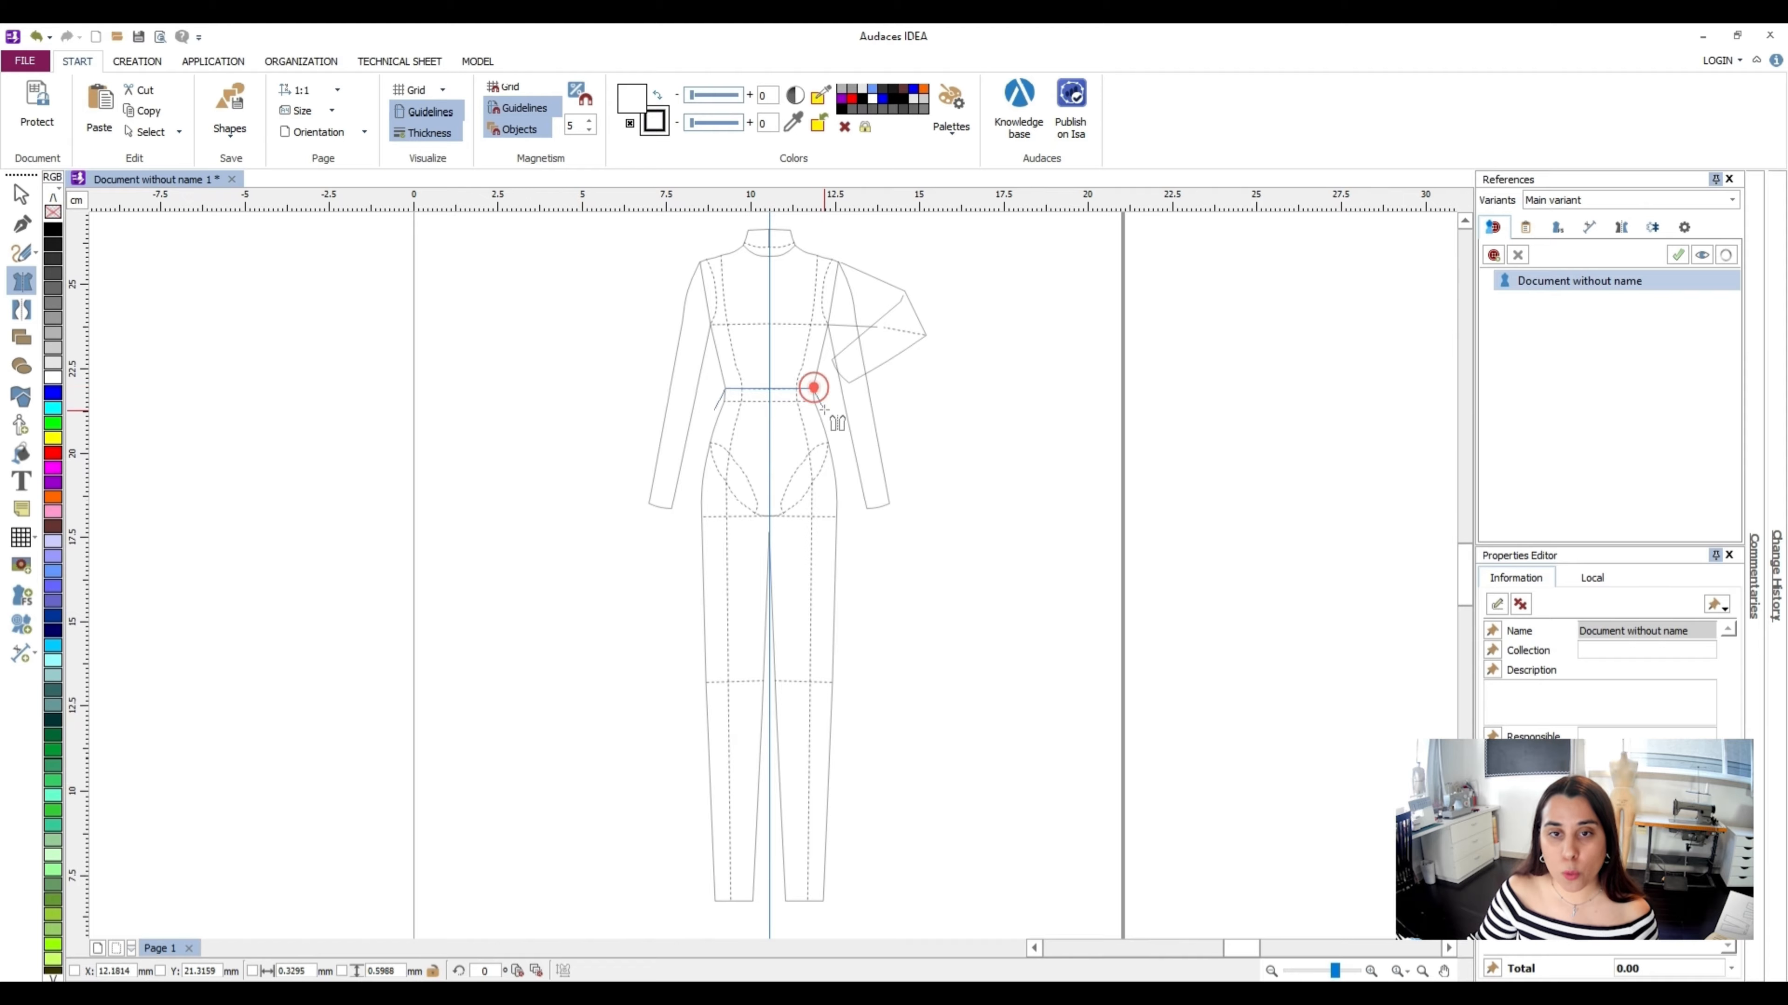
pyautogui.click(823, 419)
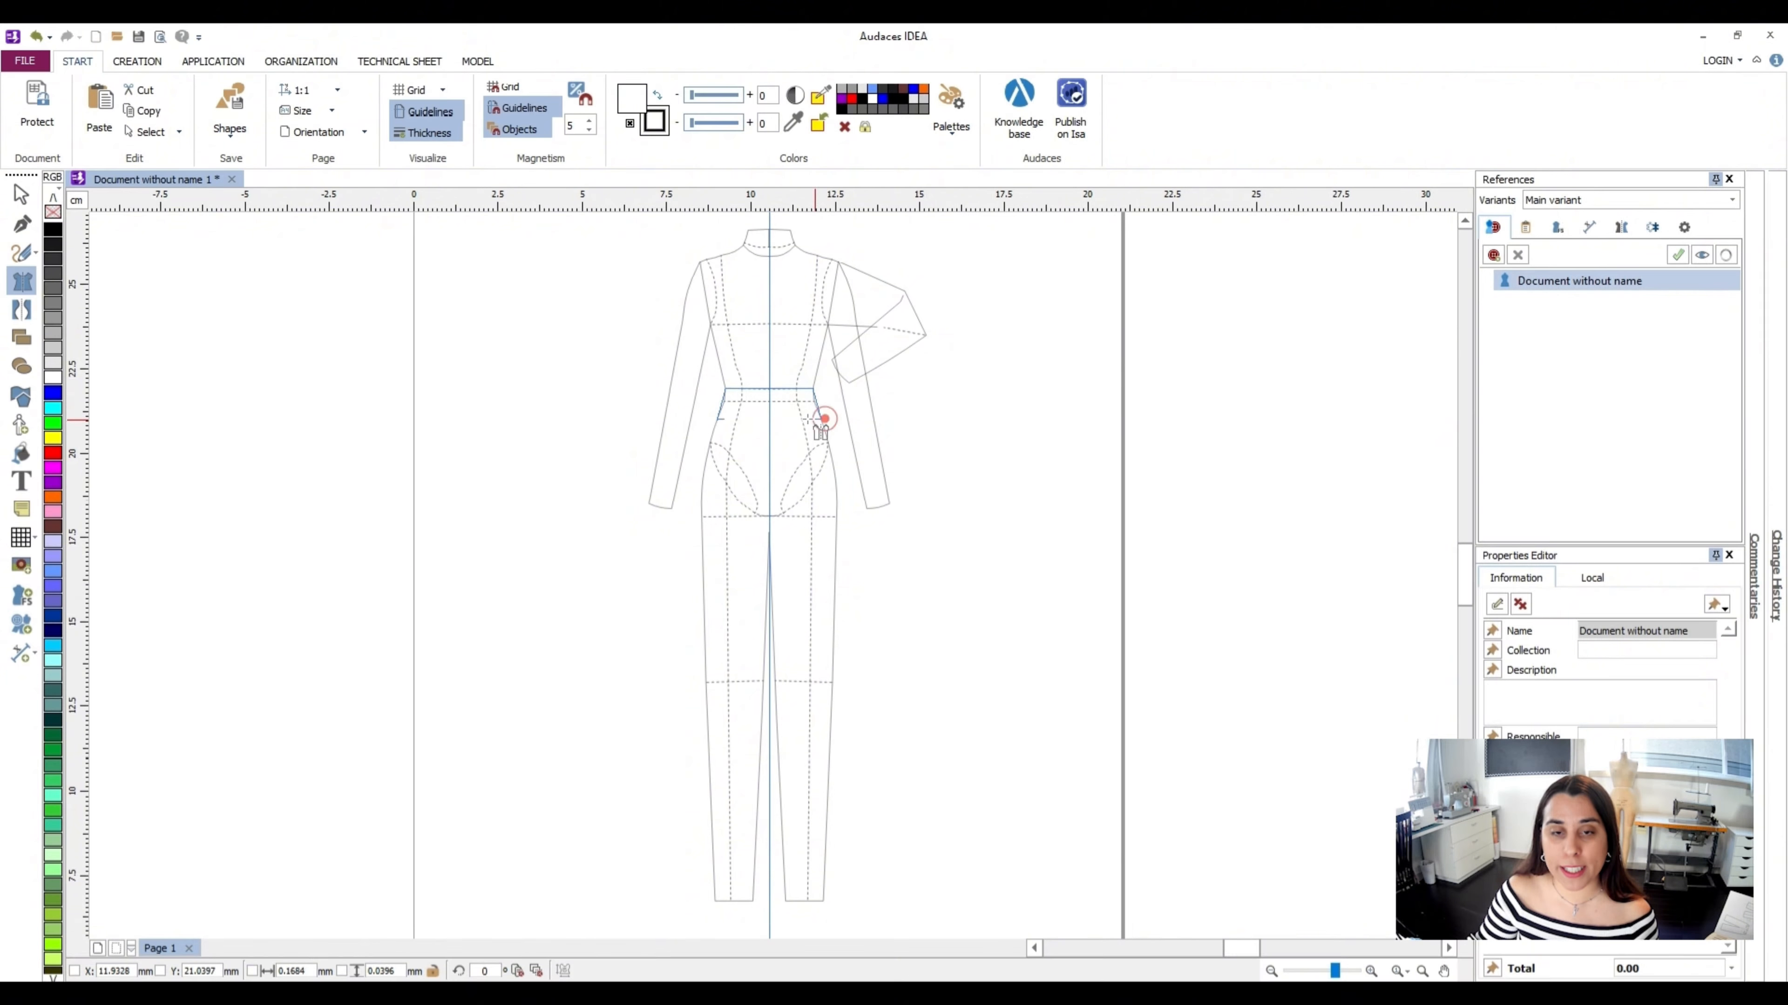
pyautogui.click(775, 421)
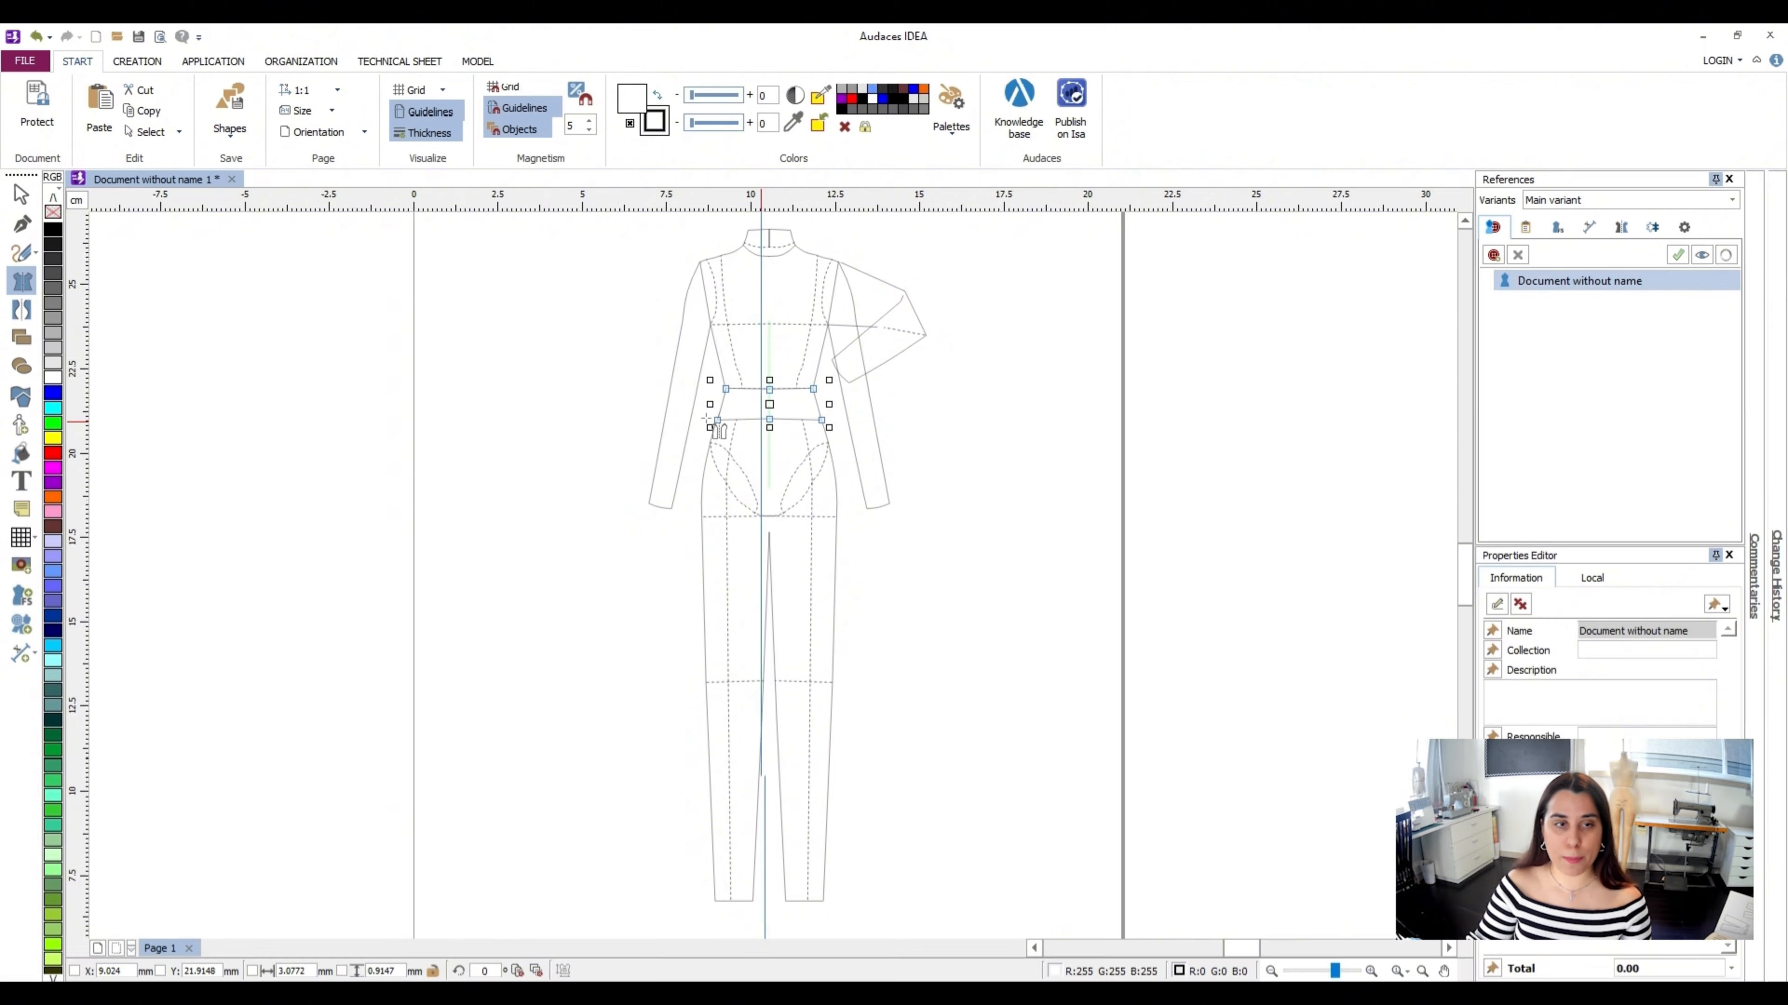
# Draw the symmetric flared pants below the waistband, with curved hips and two legs meeting at the crotch, about 5 by 10.2 cm
pyautogui.click(769, 419)
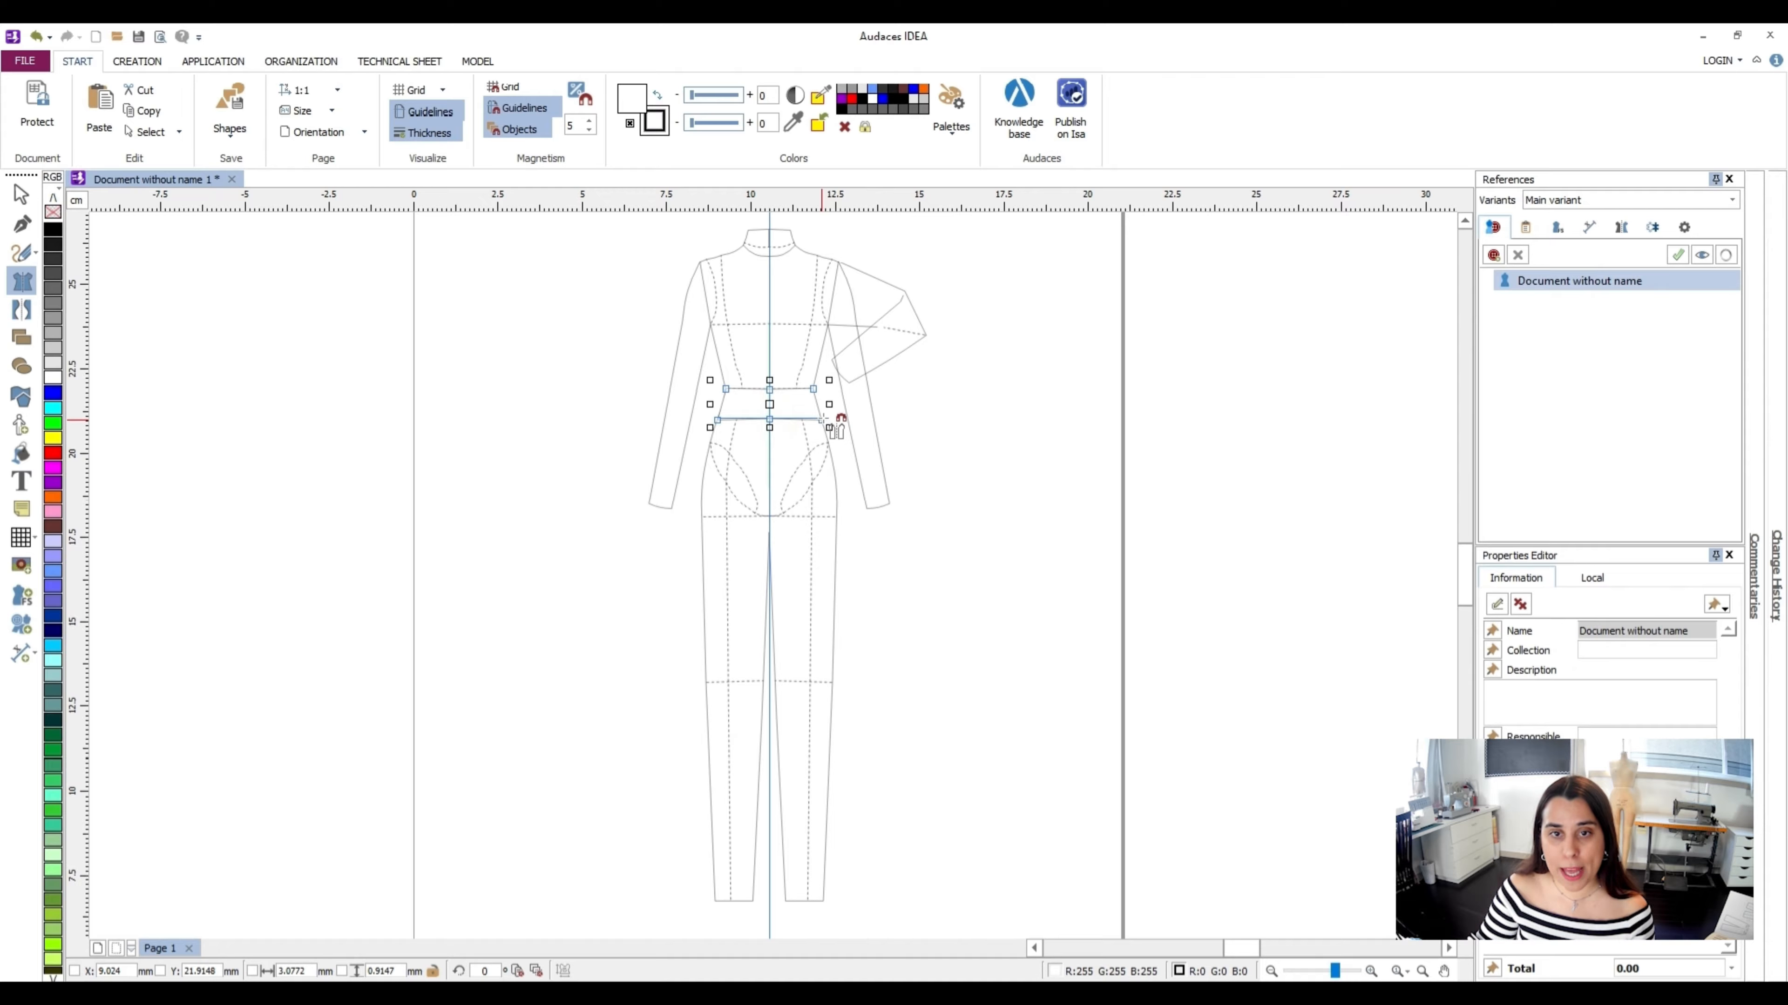
pyautogui.click(822, 421)
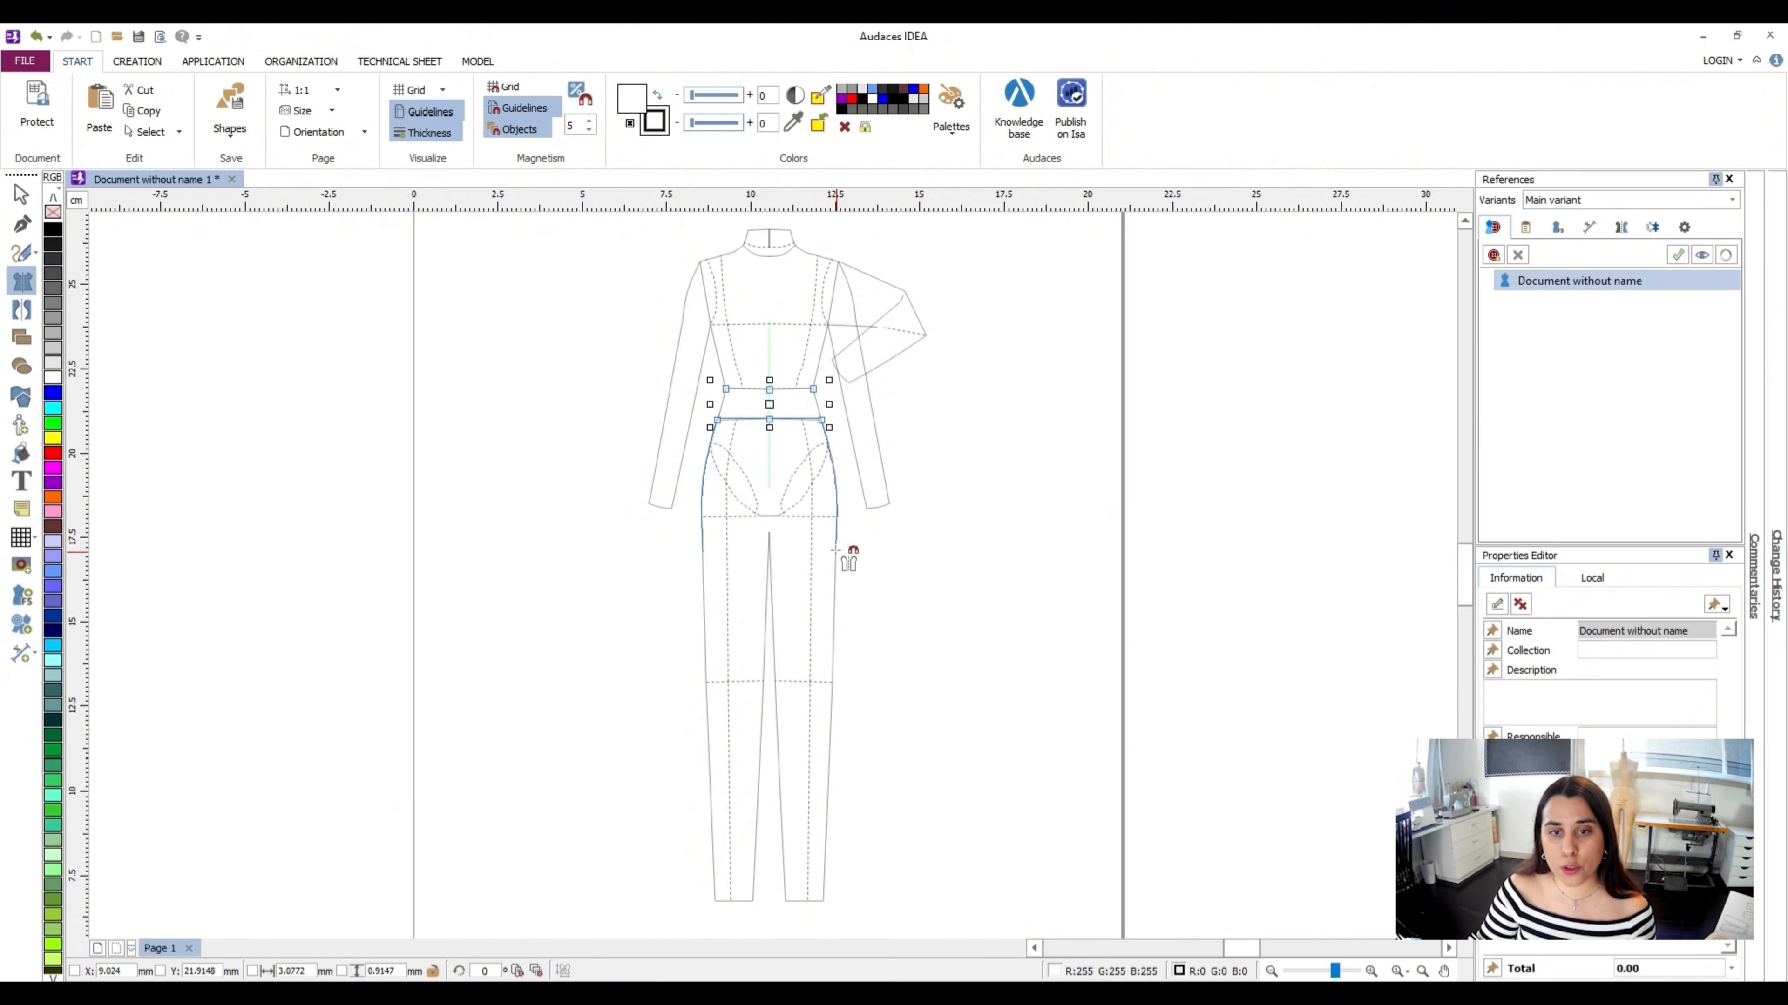
pyautogui.click(838, 535)
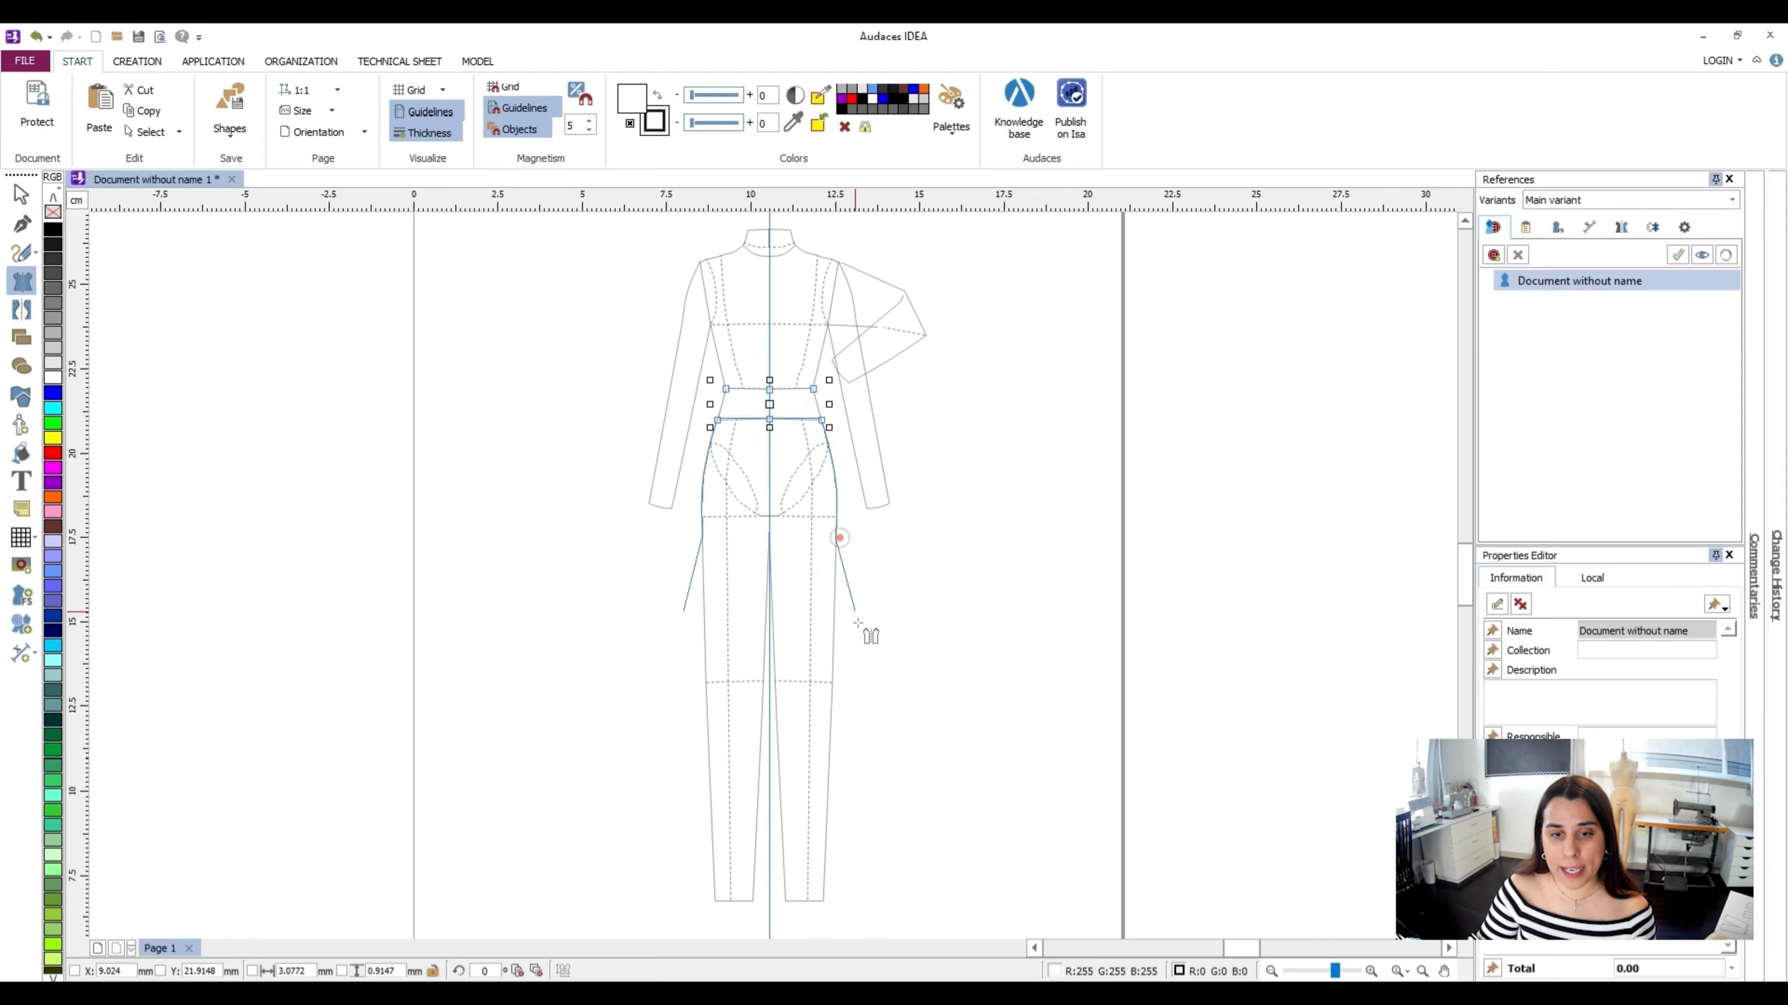
pyautogui.click(852, 759)
pyautogui.click(778, 759)
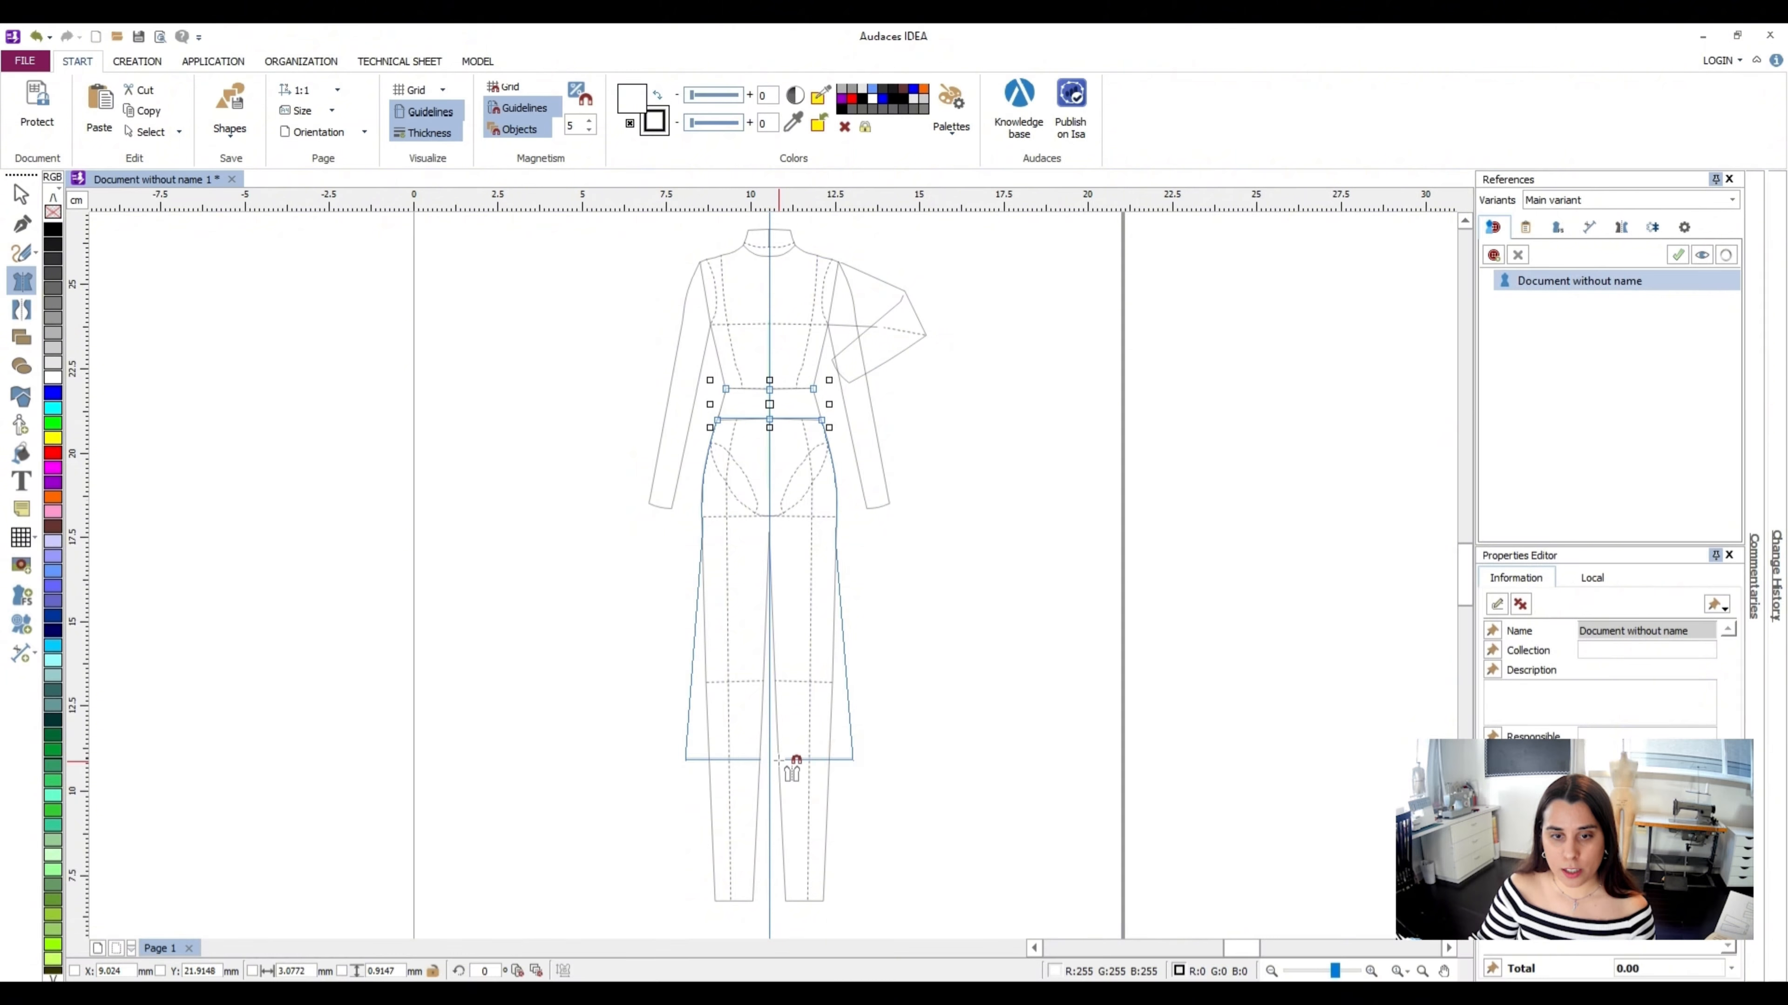
pyautogui.click(770, 533)
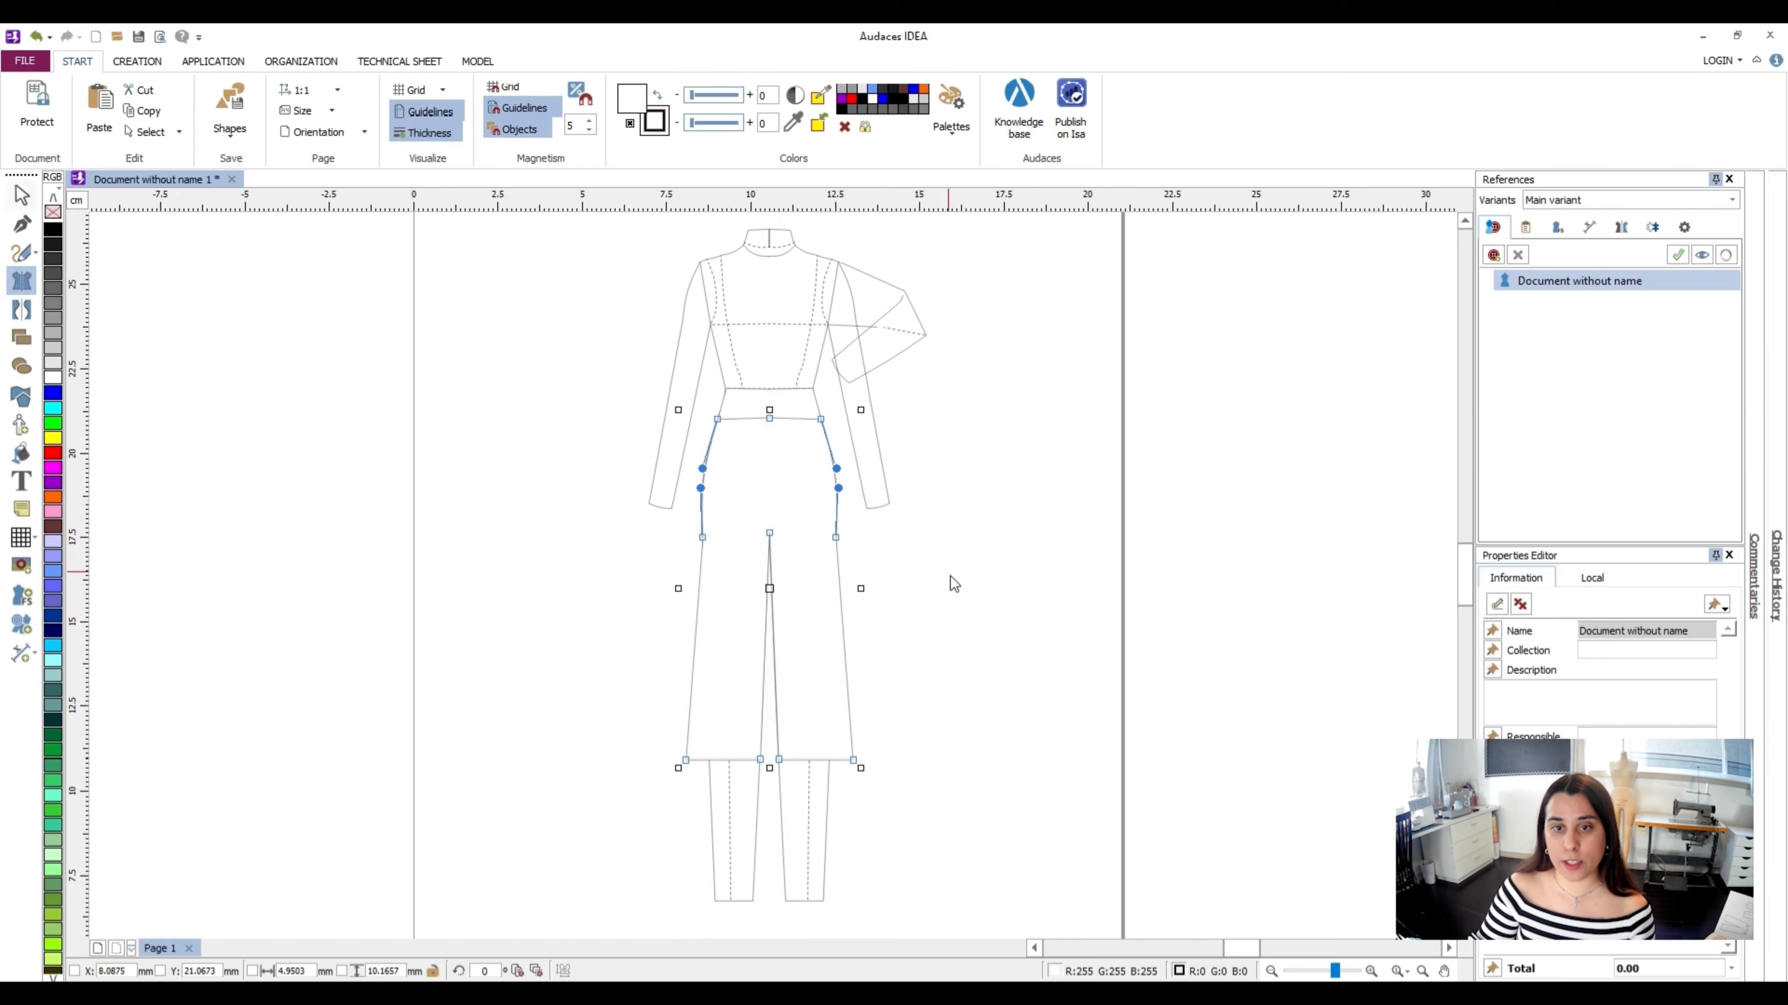
# Delete the croquis mannequin from behind the waistband and pants drawing
pyautogui.press('Escape')
pyautogui.click(772, 274)
pyautogui.press('Delete')
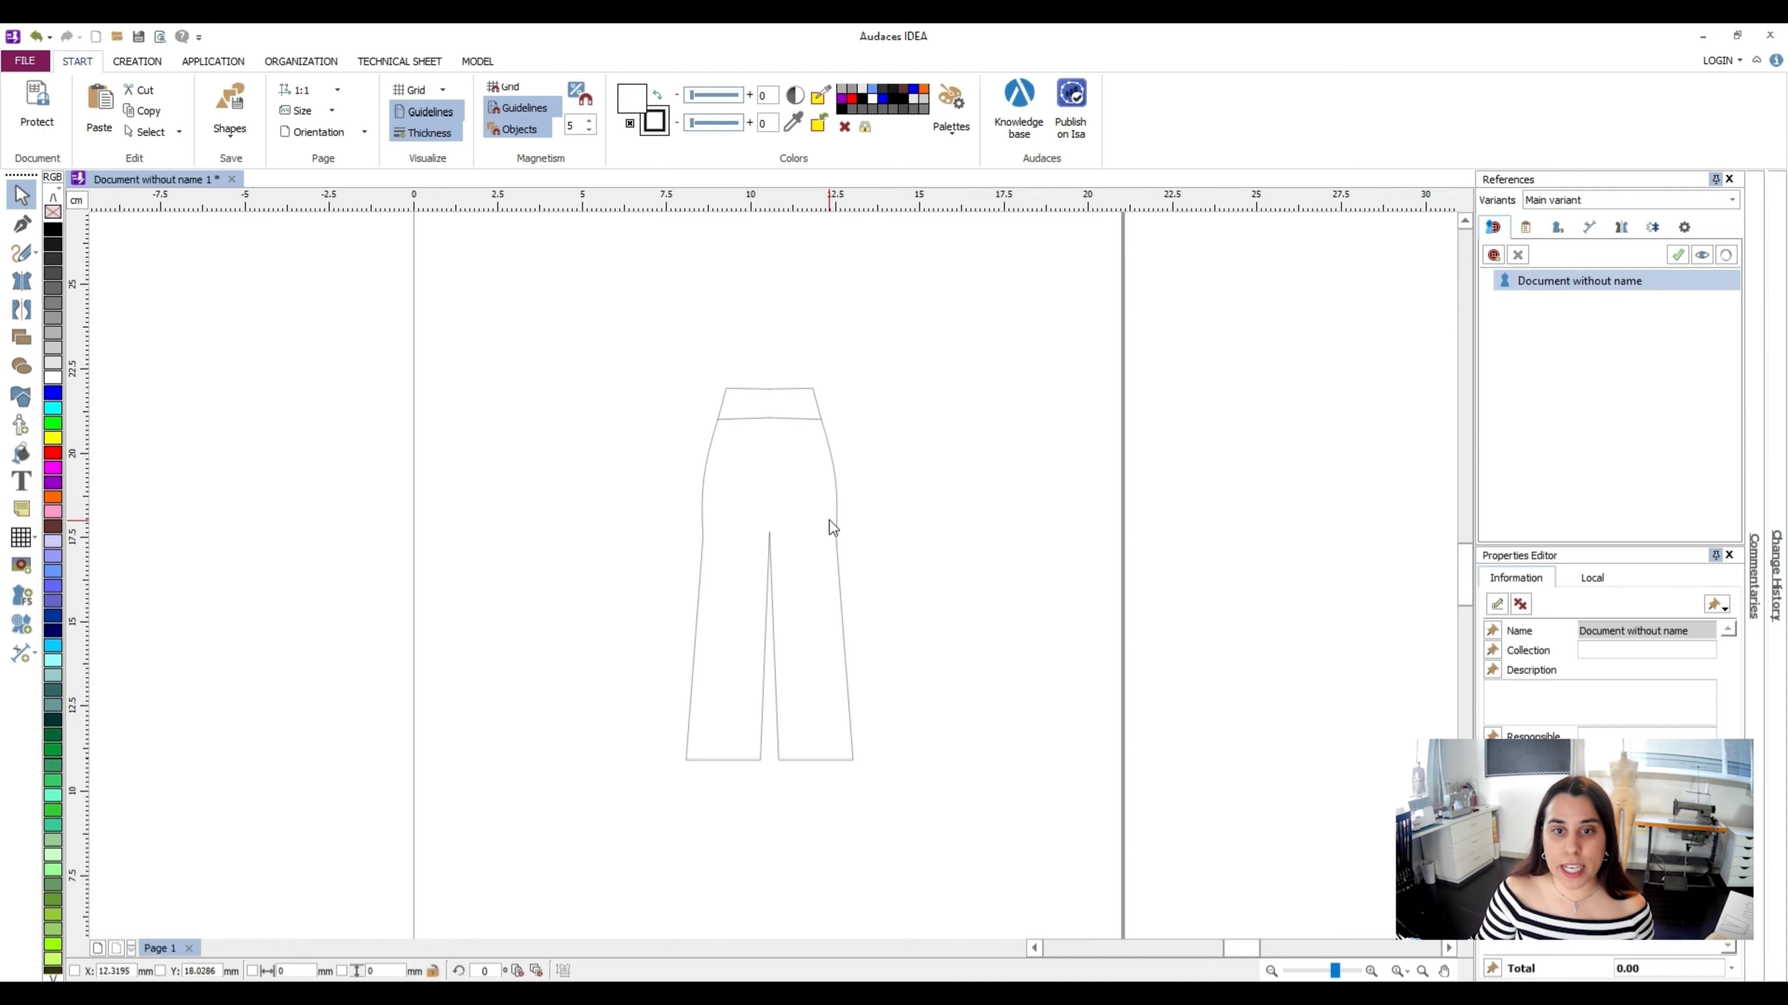
# Move the pants' hip nodes slightly outward and adjust their curve handles to smooth the side seams
pyautogui.click(838, 544)
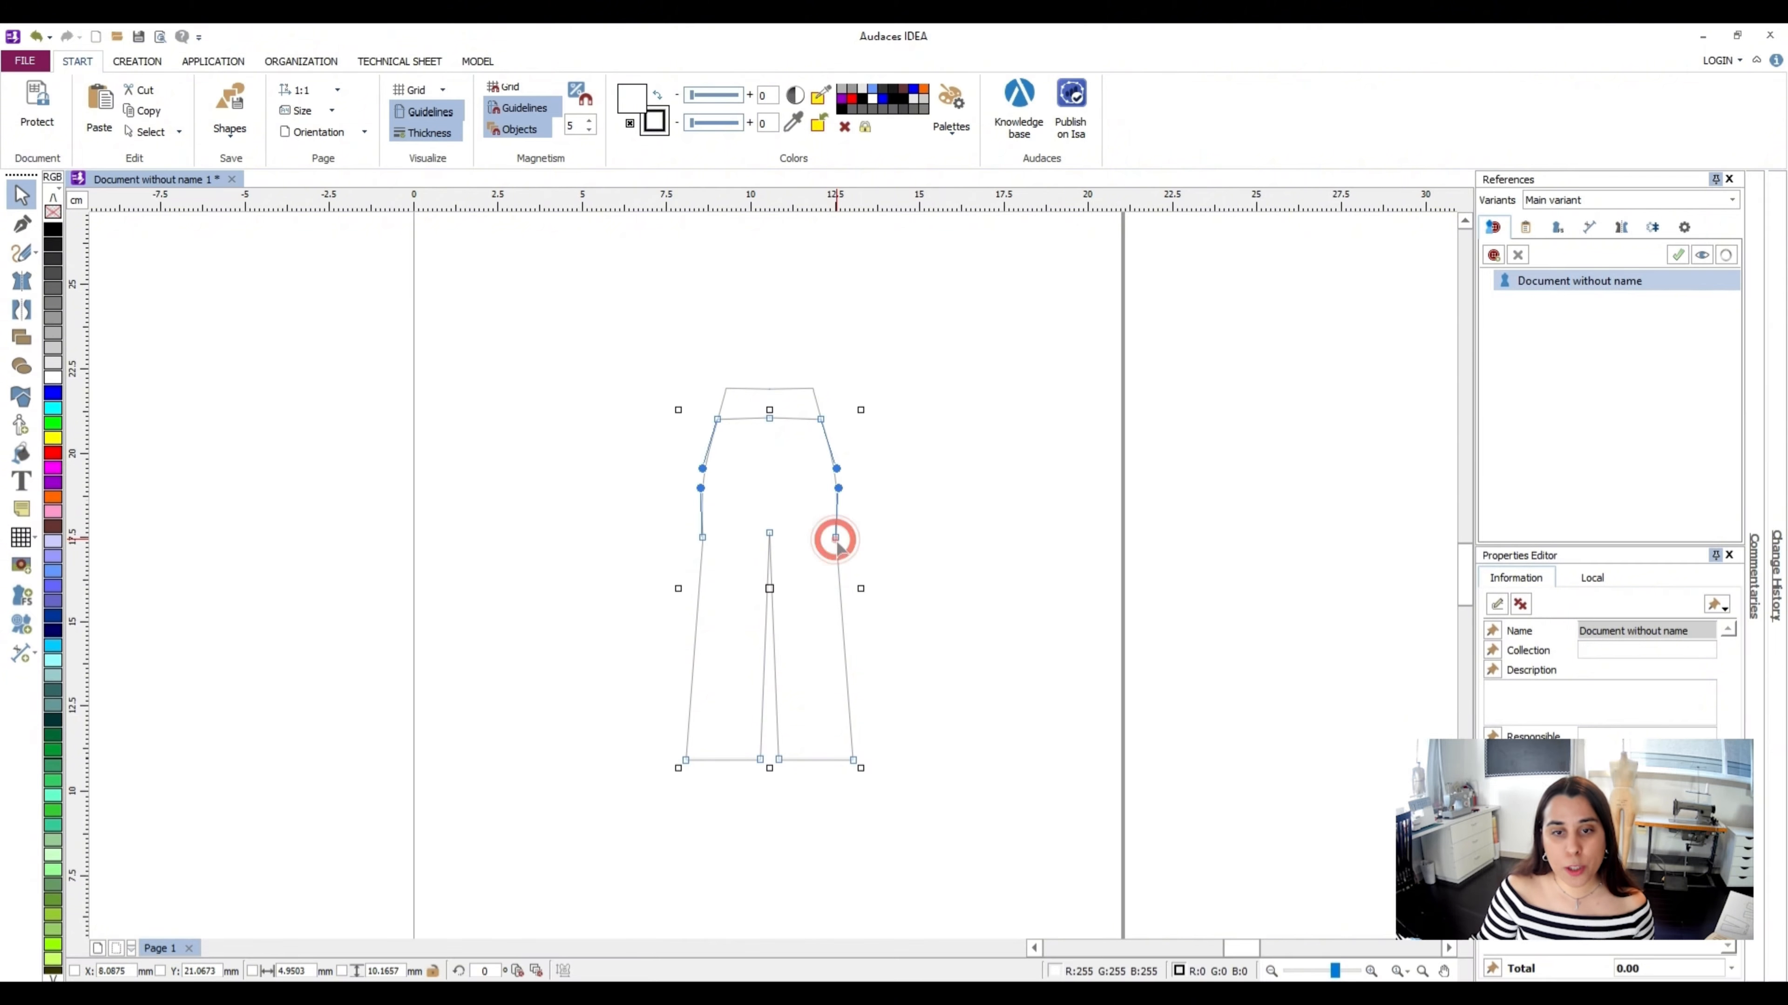
pyautogui.click(855, 544)
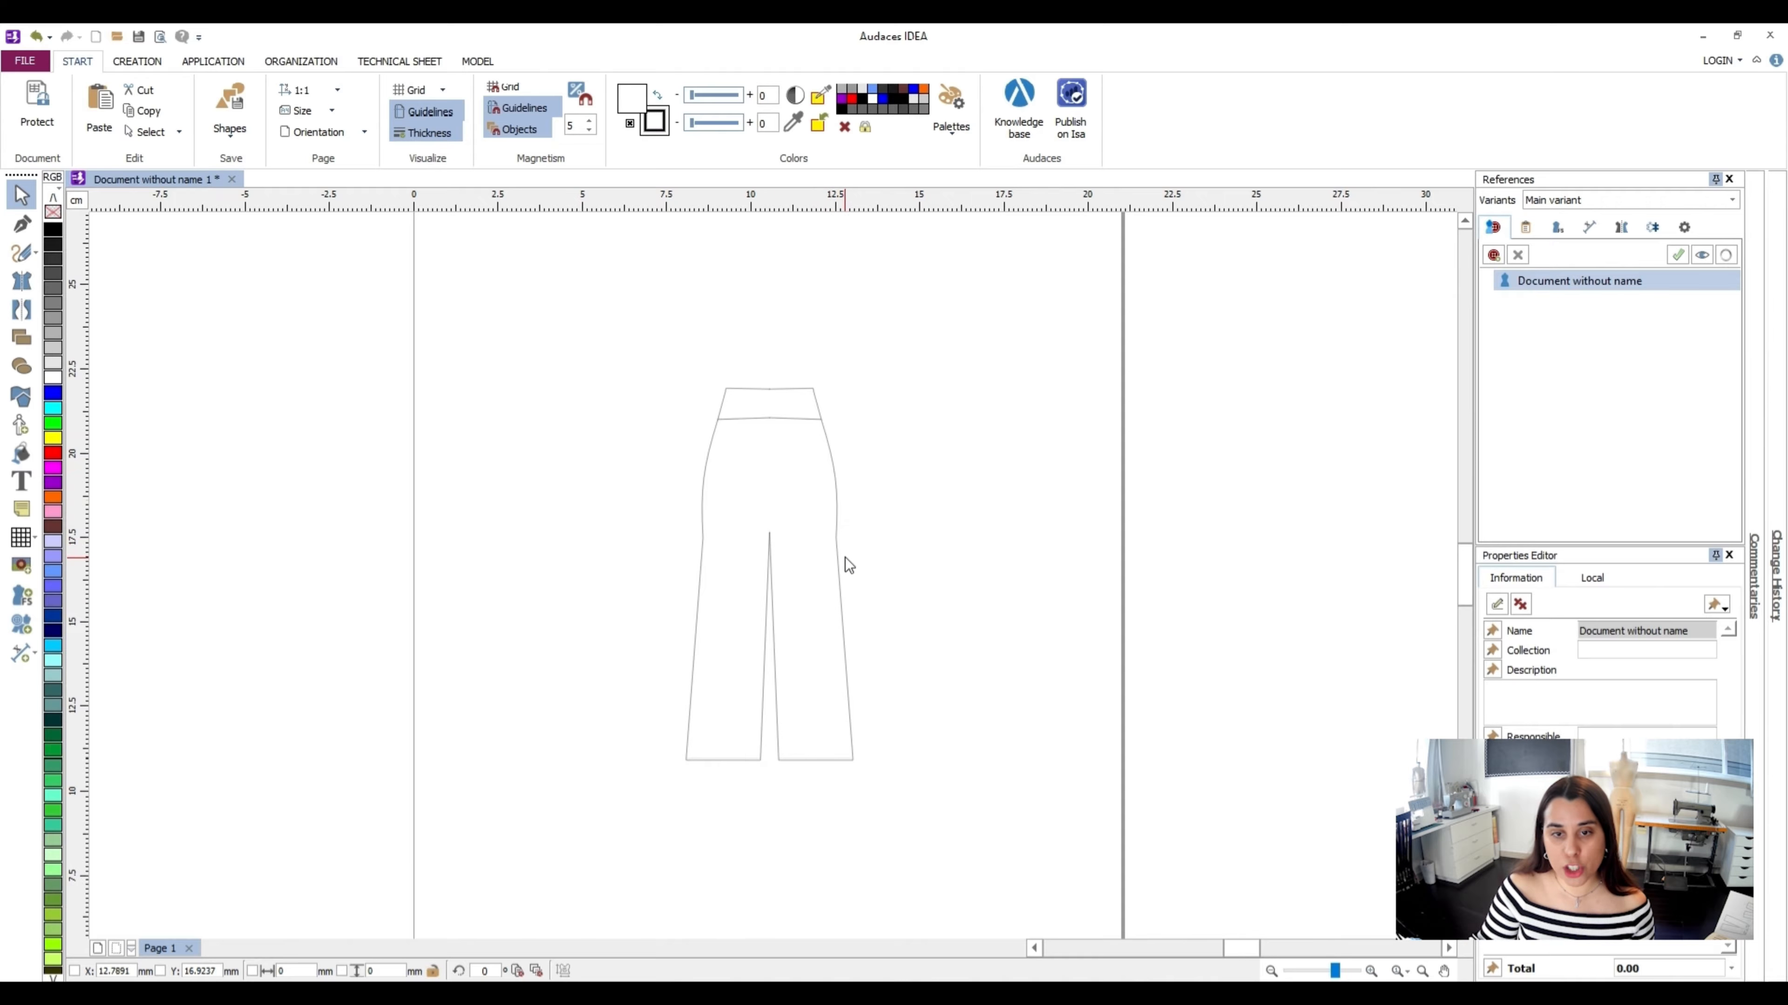
pyautogui.scroll(3, 837, 549)
pyautogui.click(829, 522)
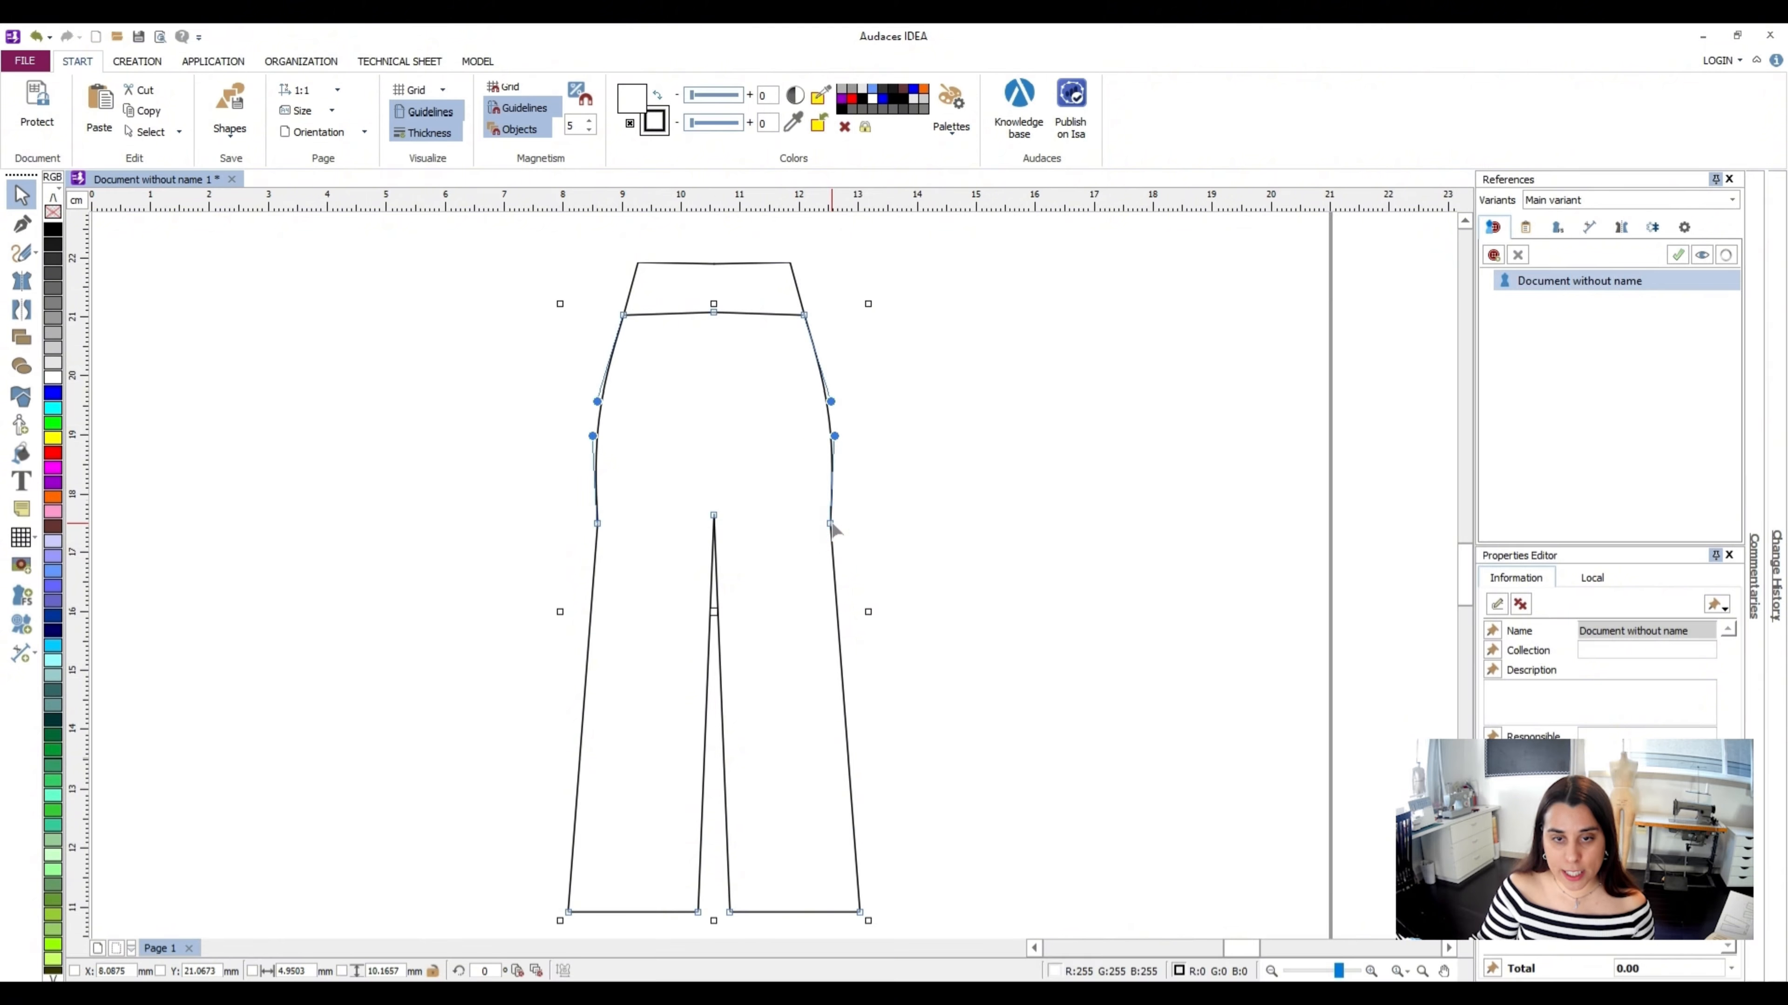
pyautogui.moveTo(830, 523); pyautogui.dragTo(839, 522)
pyautogui.click(844, 434)
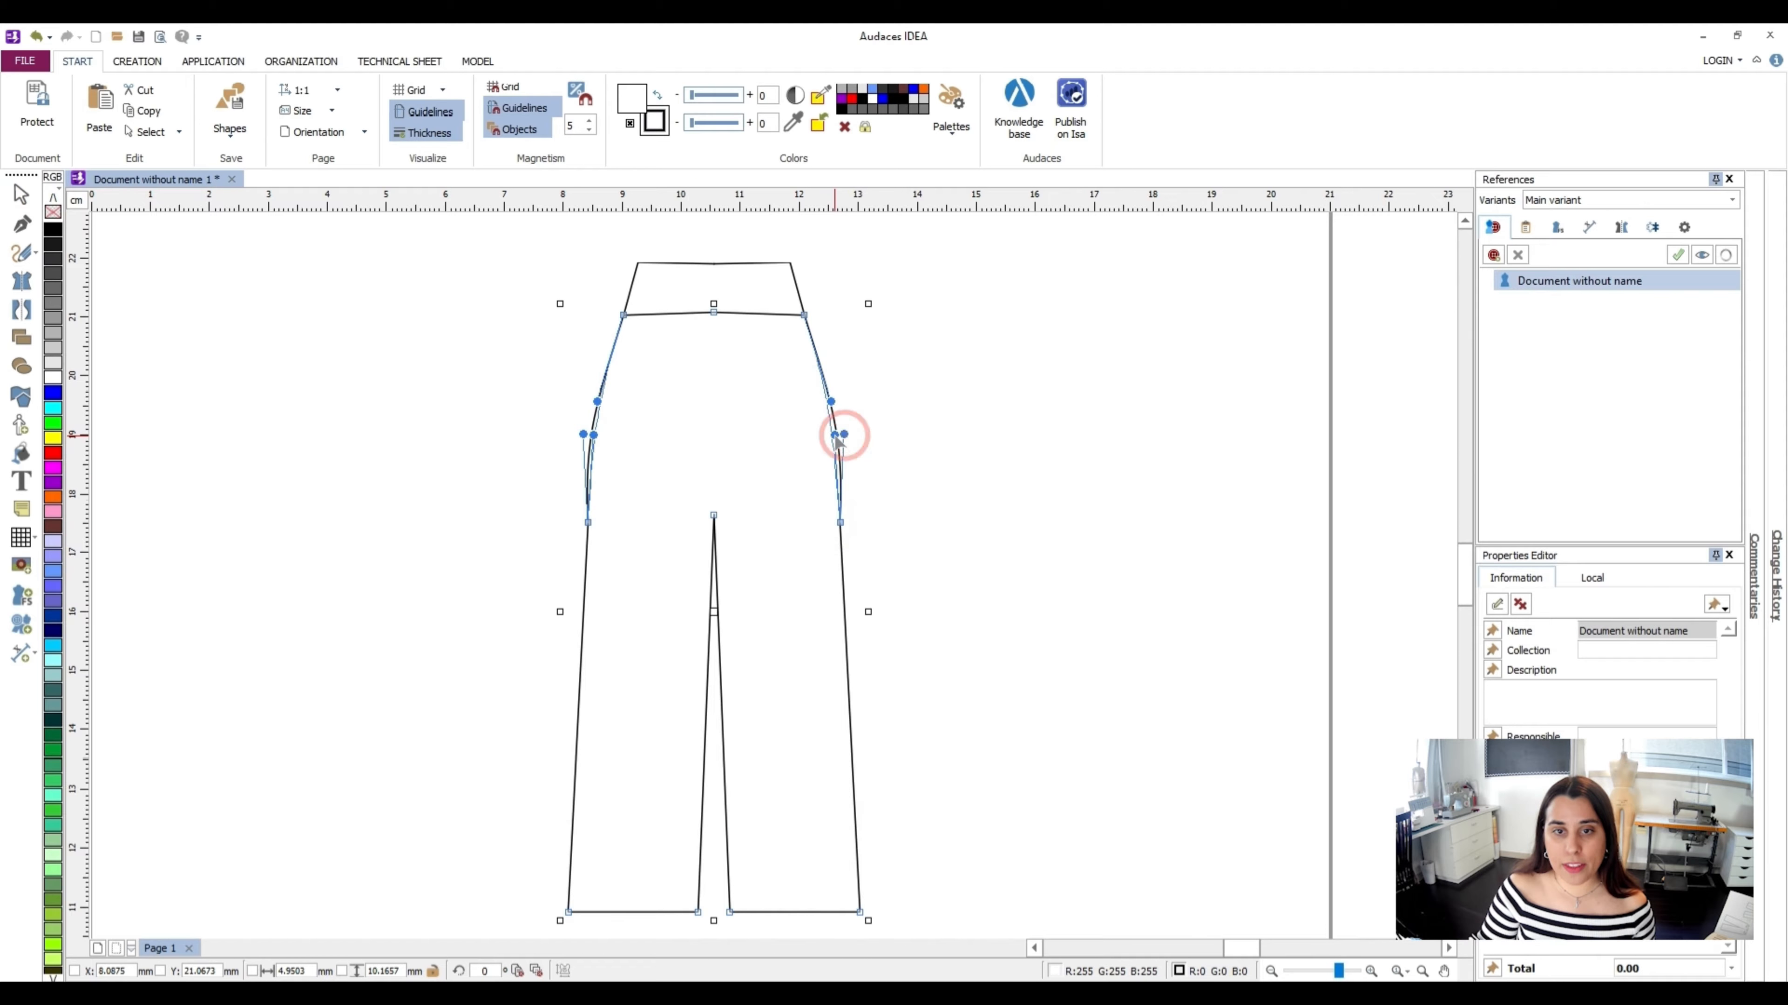
pyautogui.click(888, 427)
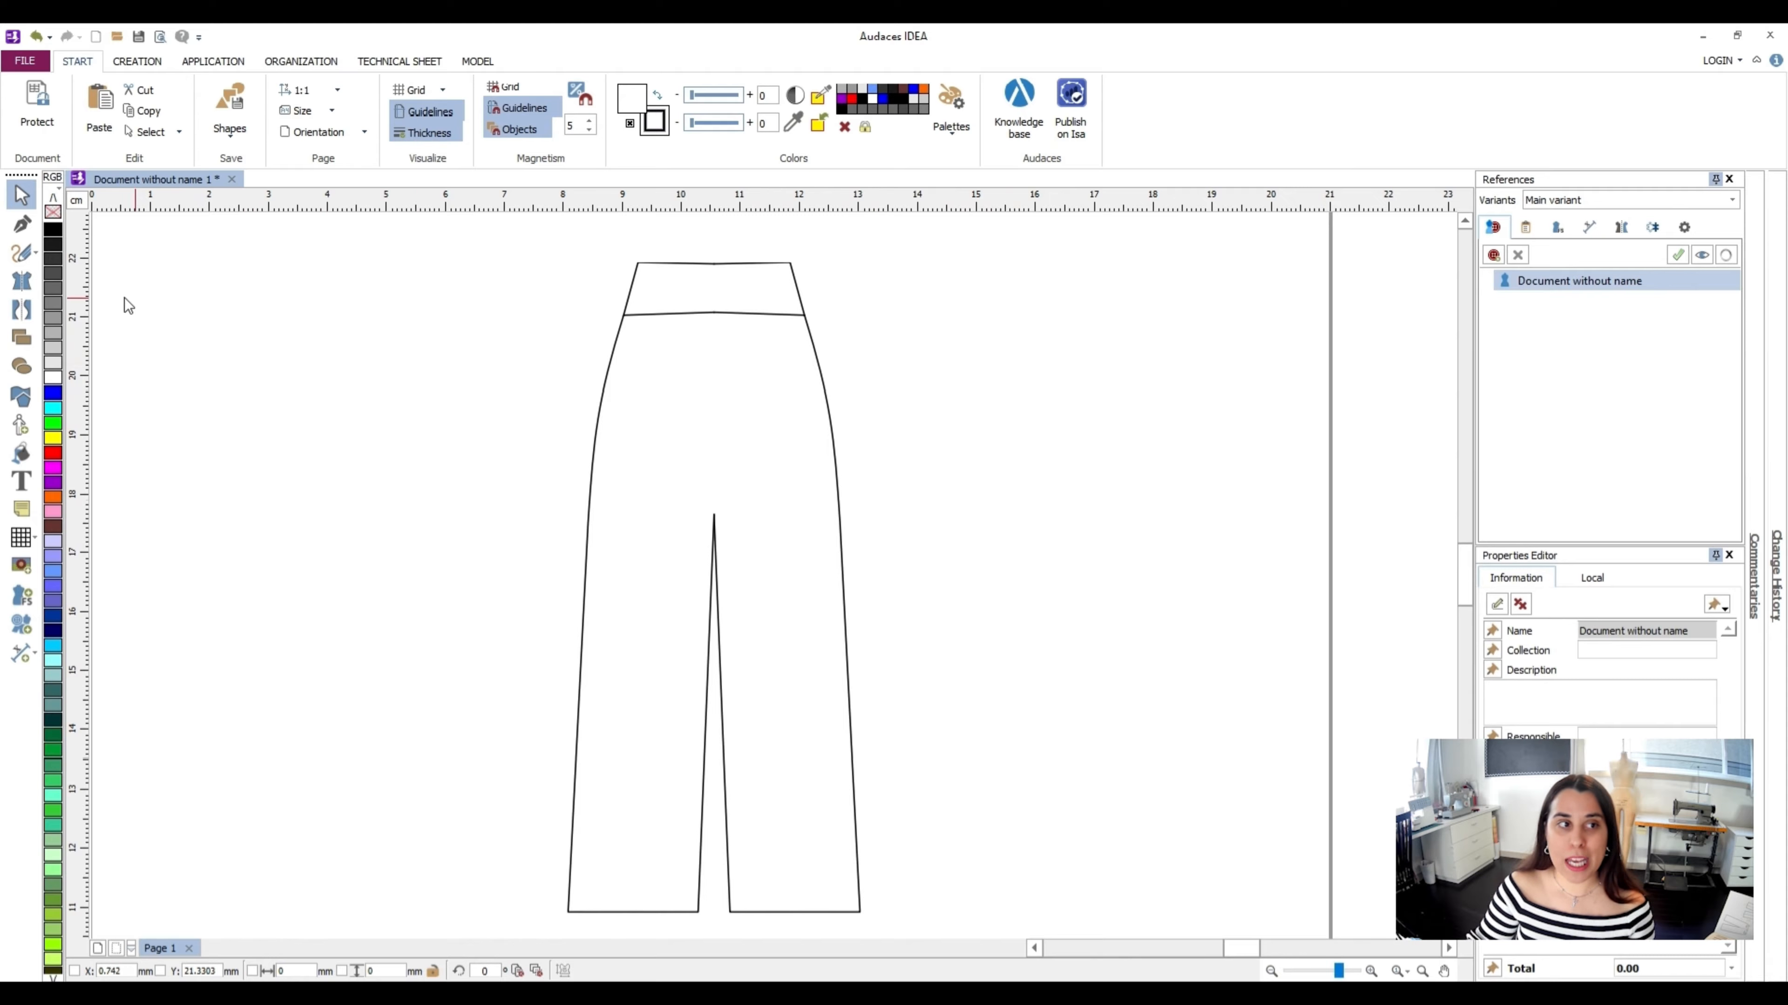
# Draw mirrored slanted pocket openings from the waistband seam to the side seams, spanning about 3.8 by 1.5 cm overall
pyautogui.click(24, 310)
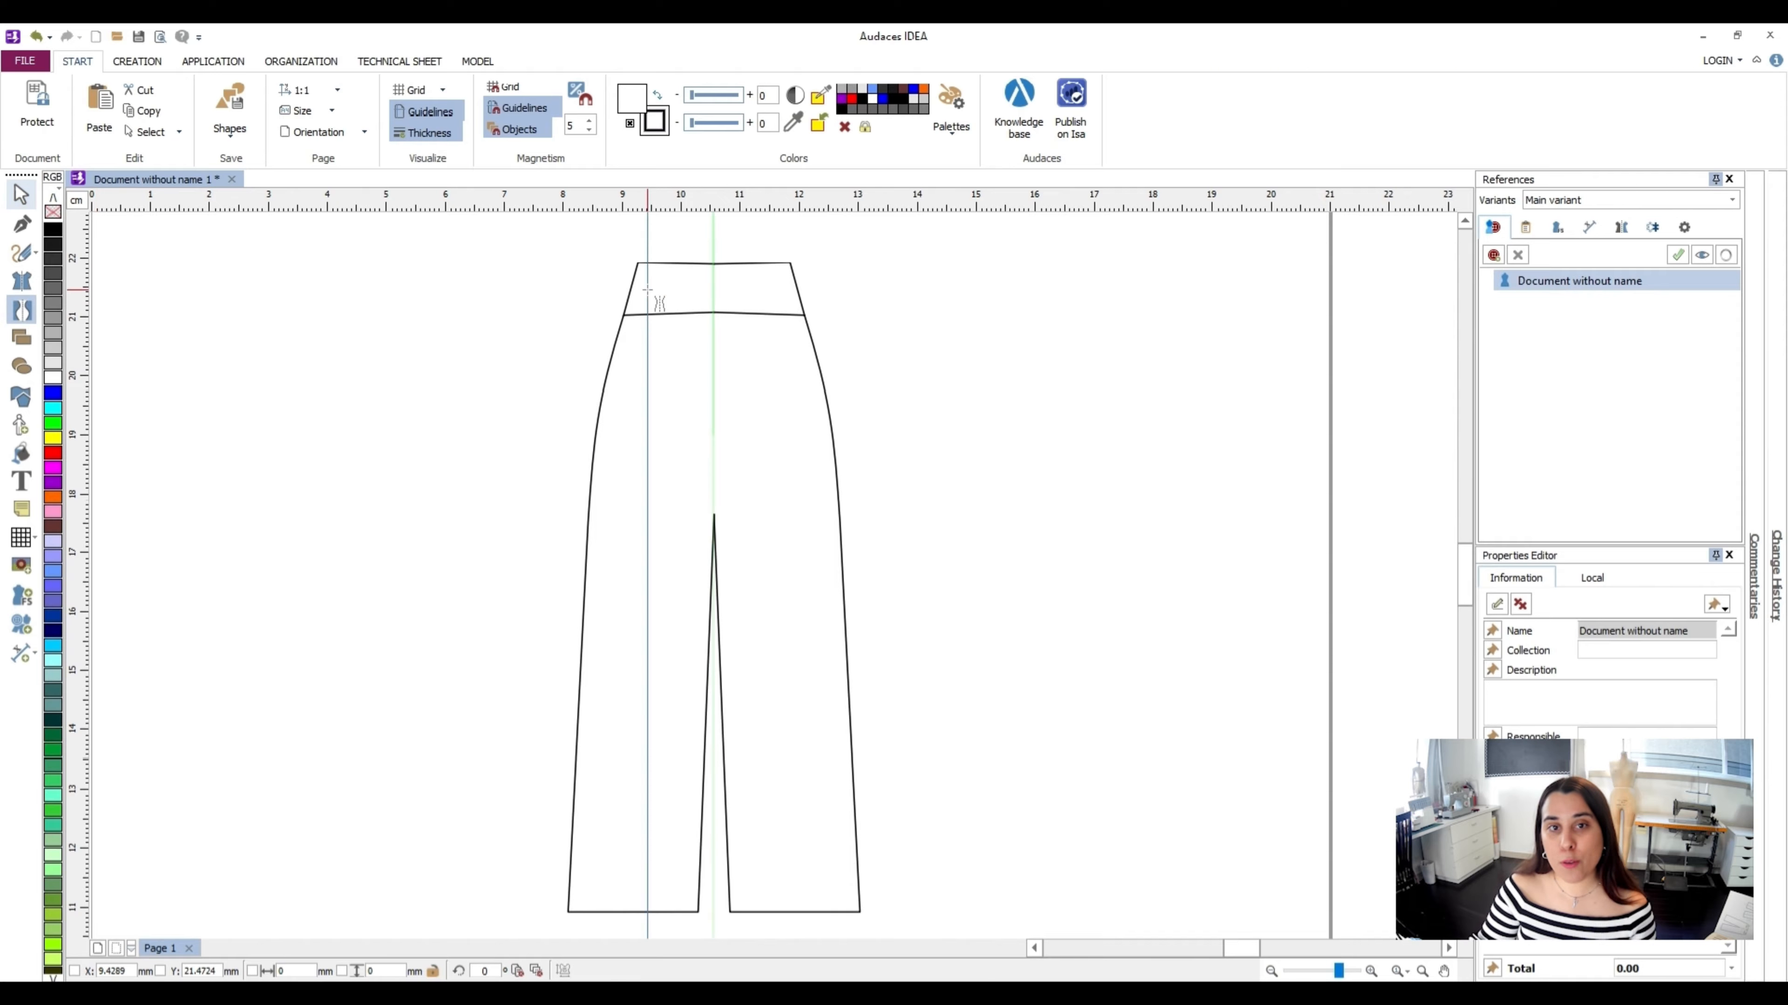
pyautogui.click(713, 324)
pyautogui.click(772, 316)
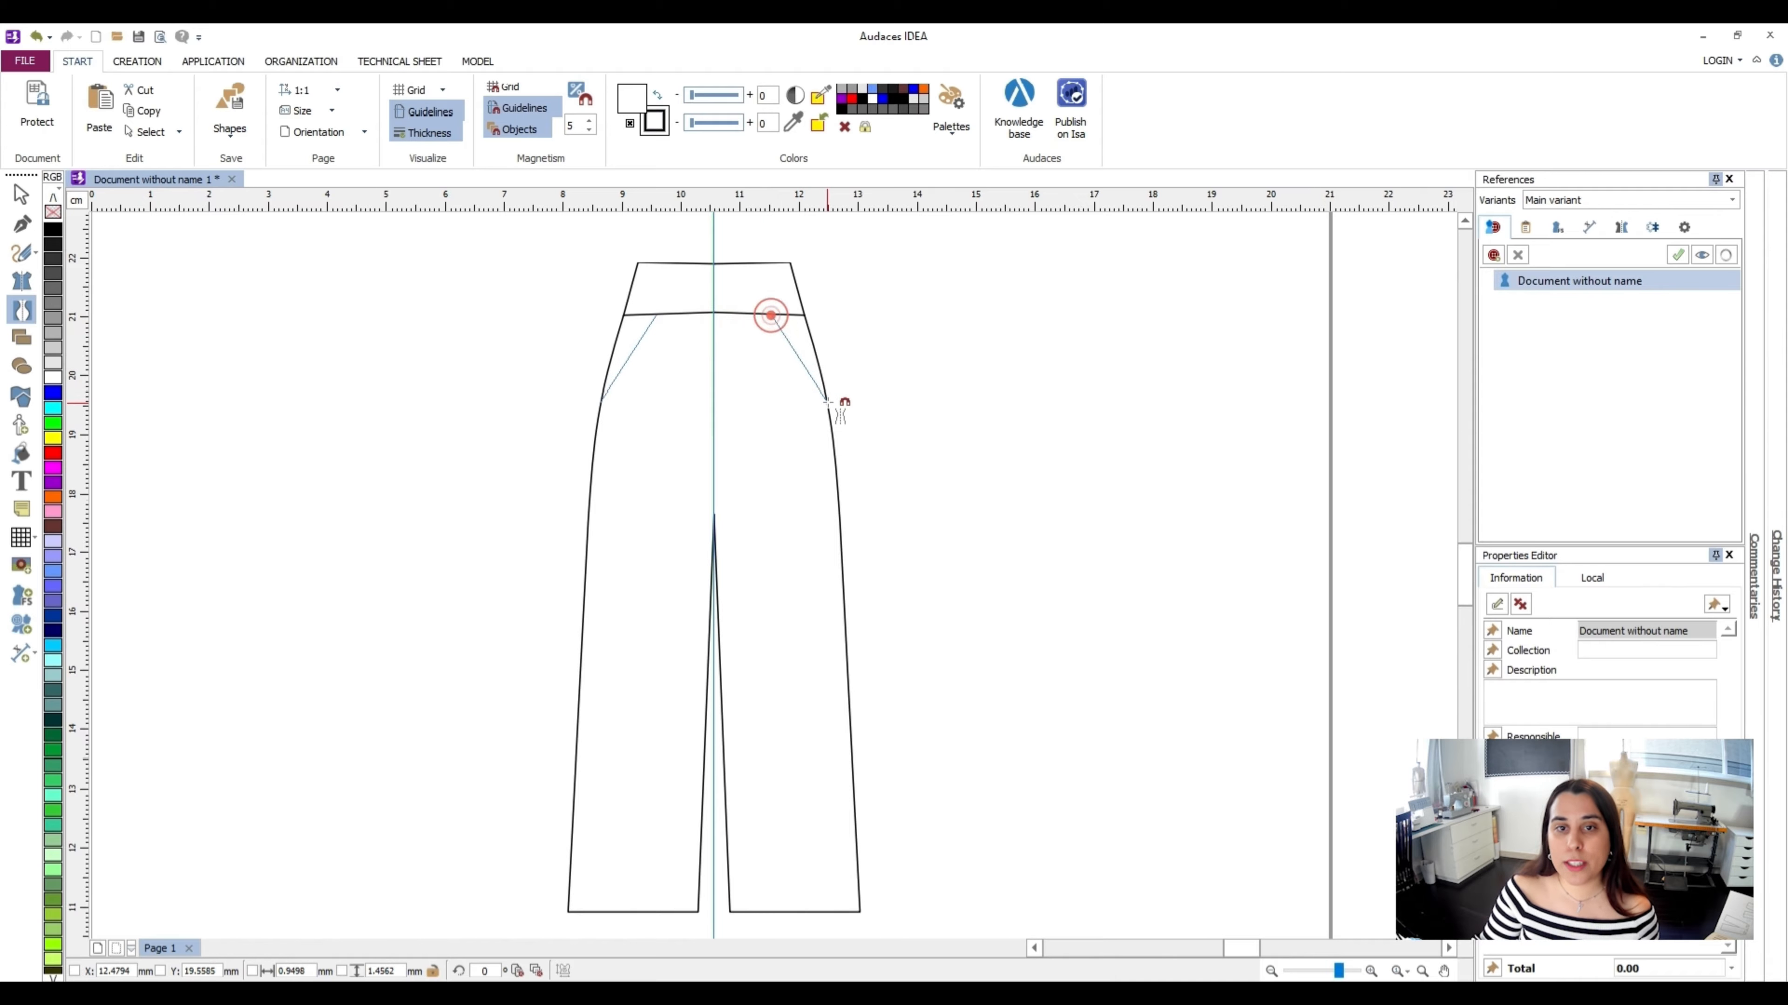
pyautogui.click(828, 401)
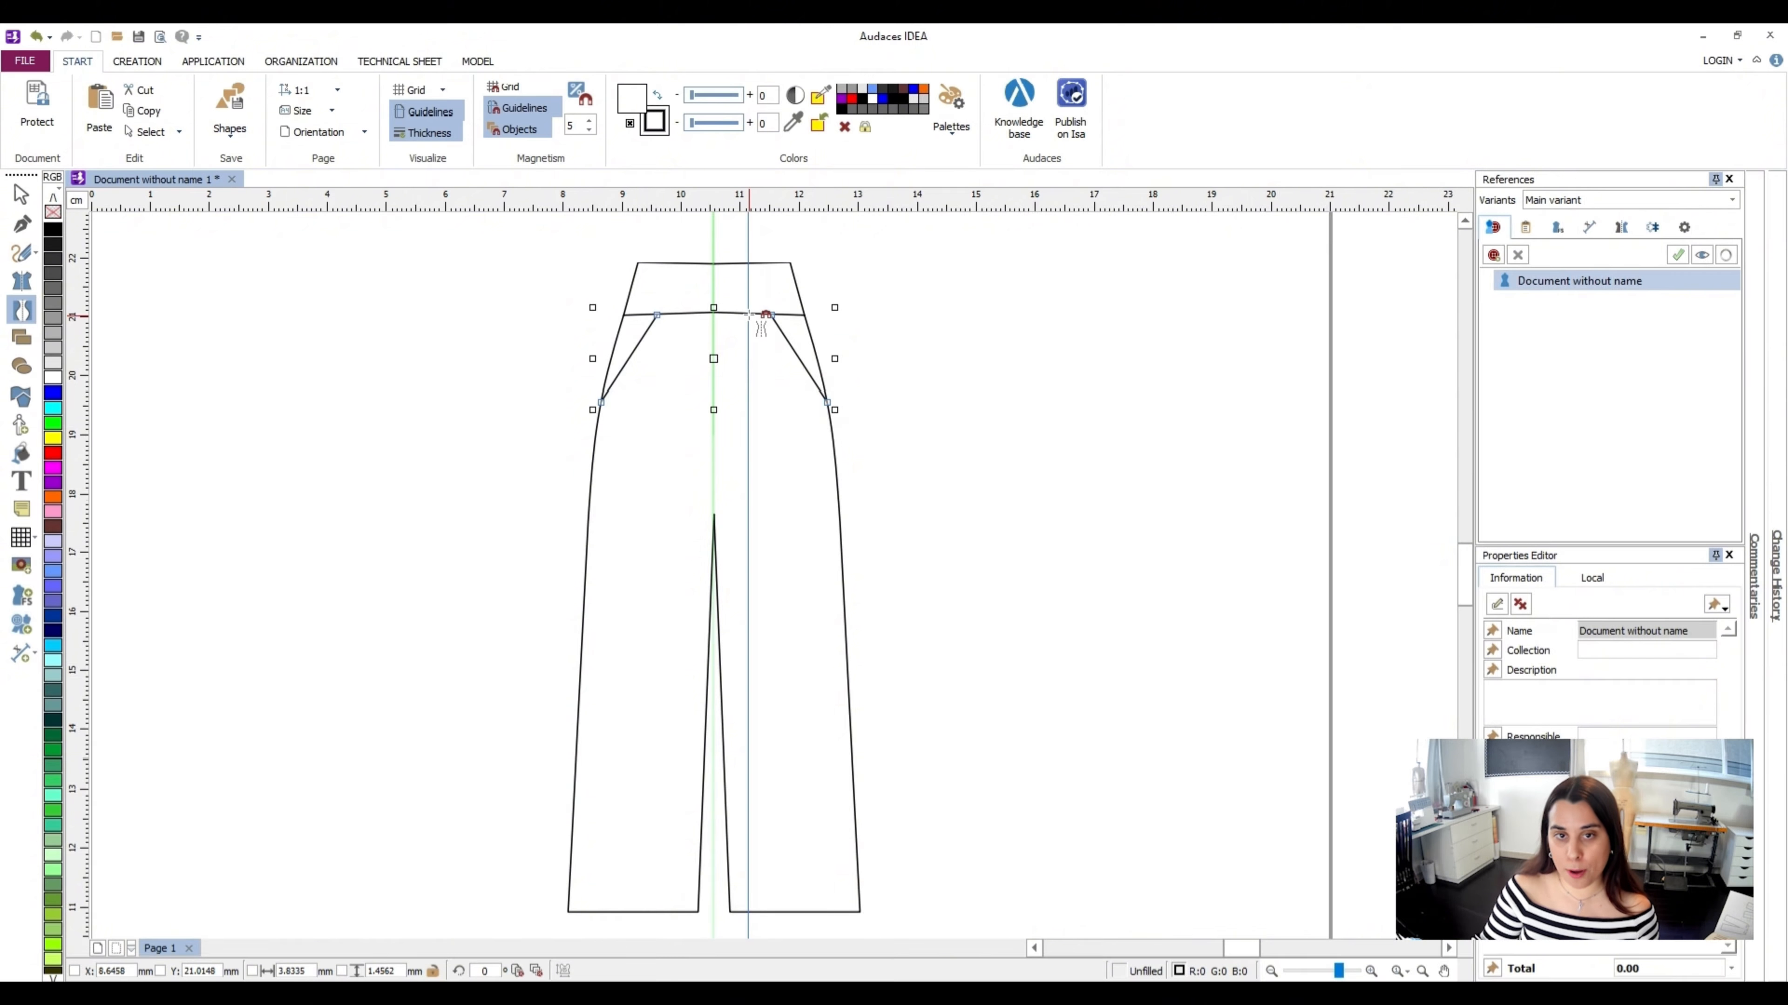
# Draw mirrored pocket bag outlines from the waistband seam down and across to the side seams, spanning about 4.1 by 2.2 cm overall
pyautogui.click(748, 315)
pyautogui.rightClick(712, 333)
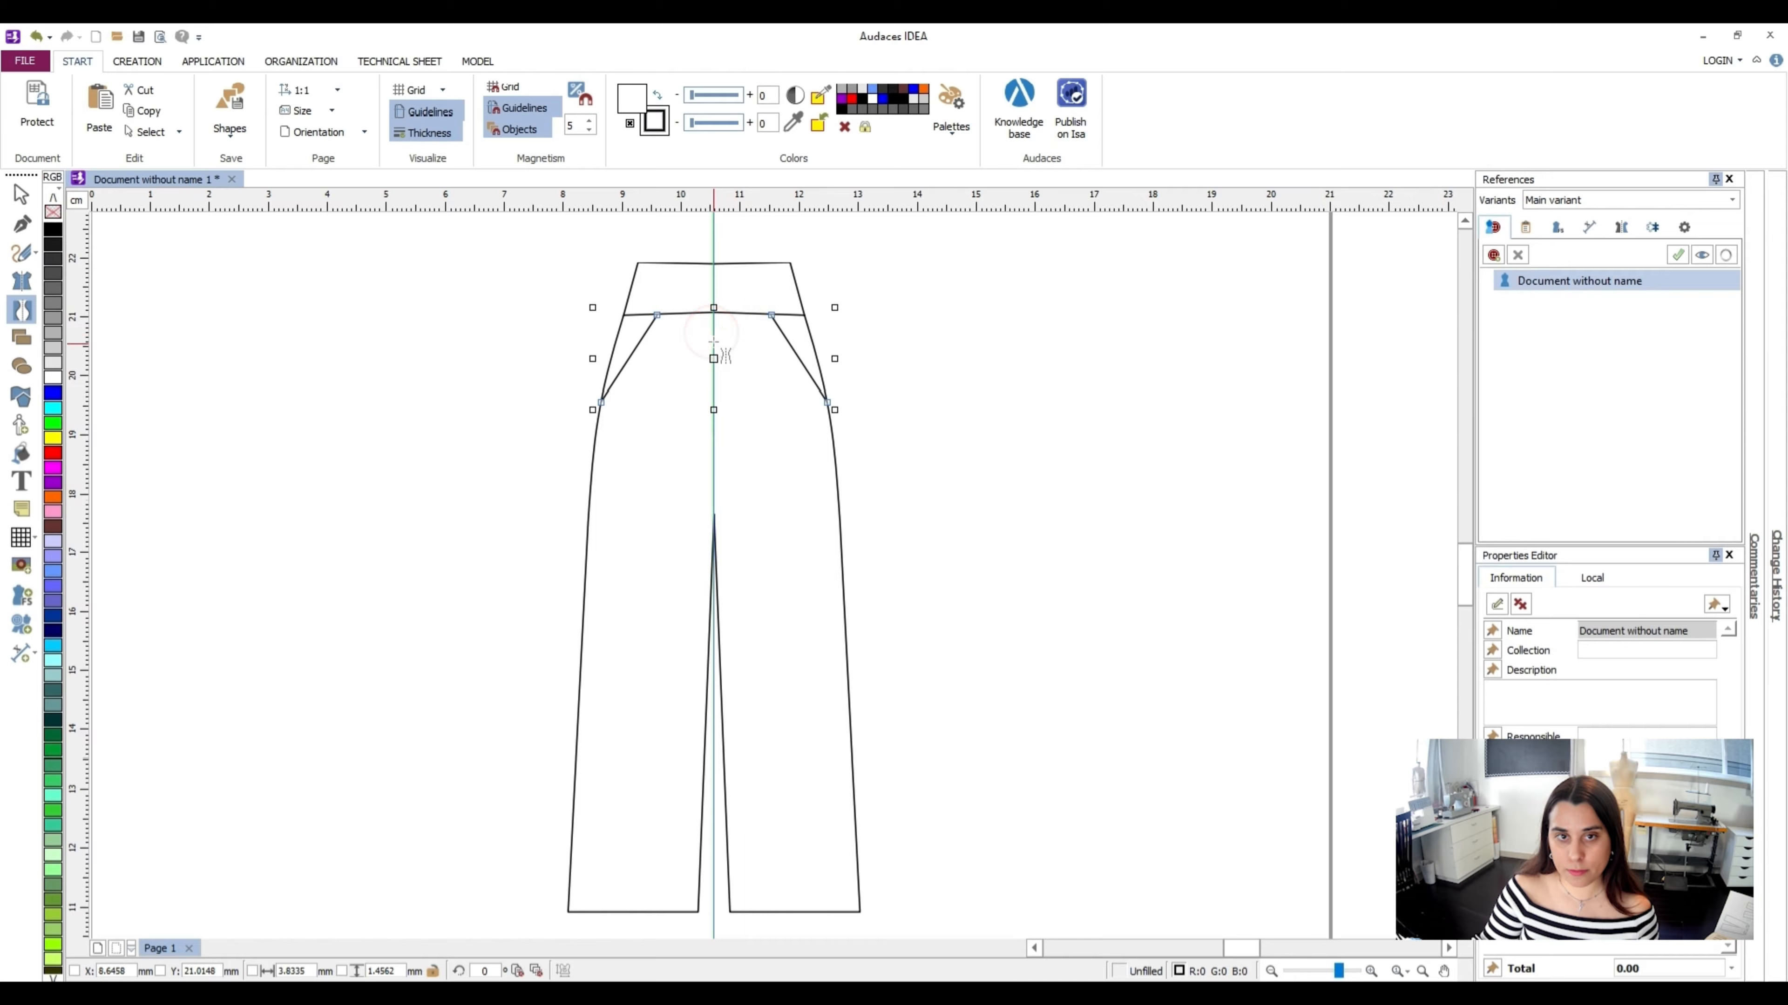
pyautogui.click(712, 339)
pyautogui.click(748, 315)
pyautogui.click(760, 443)
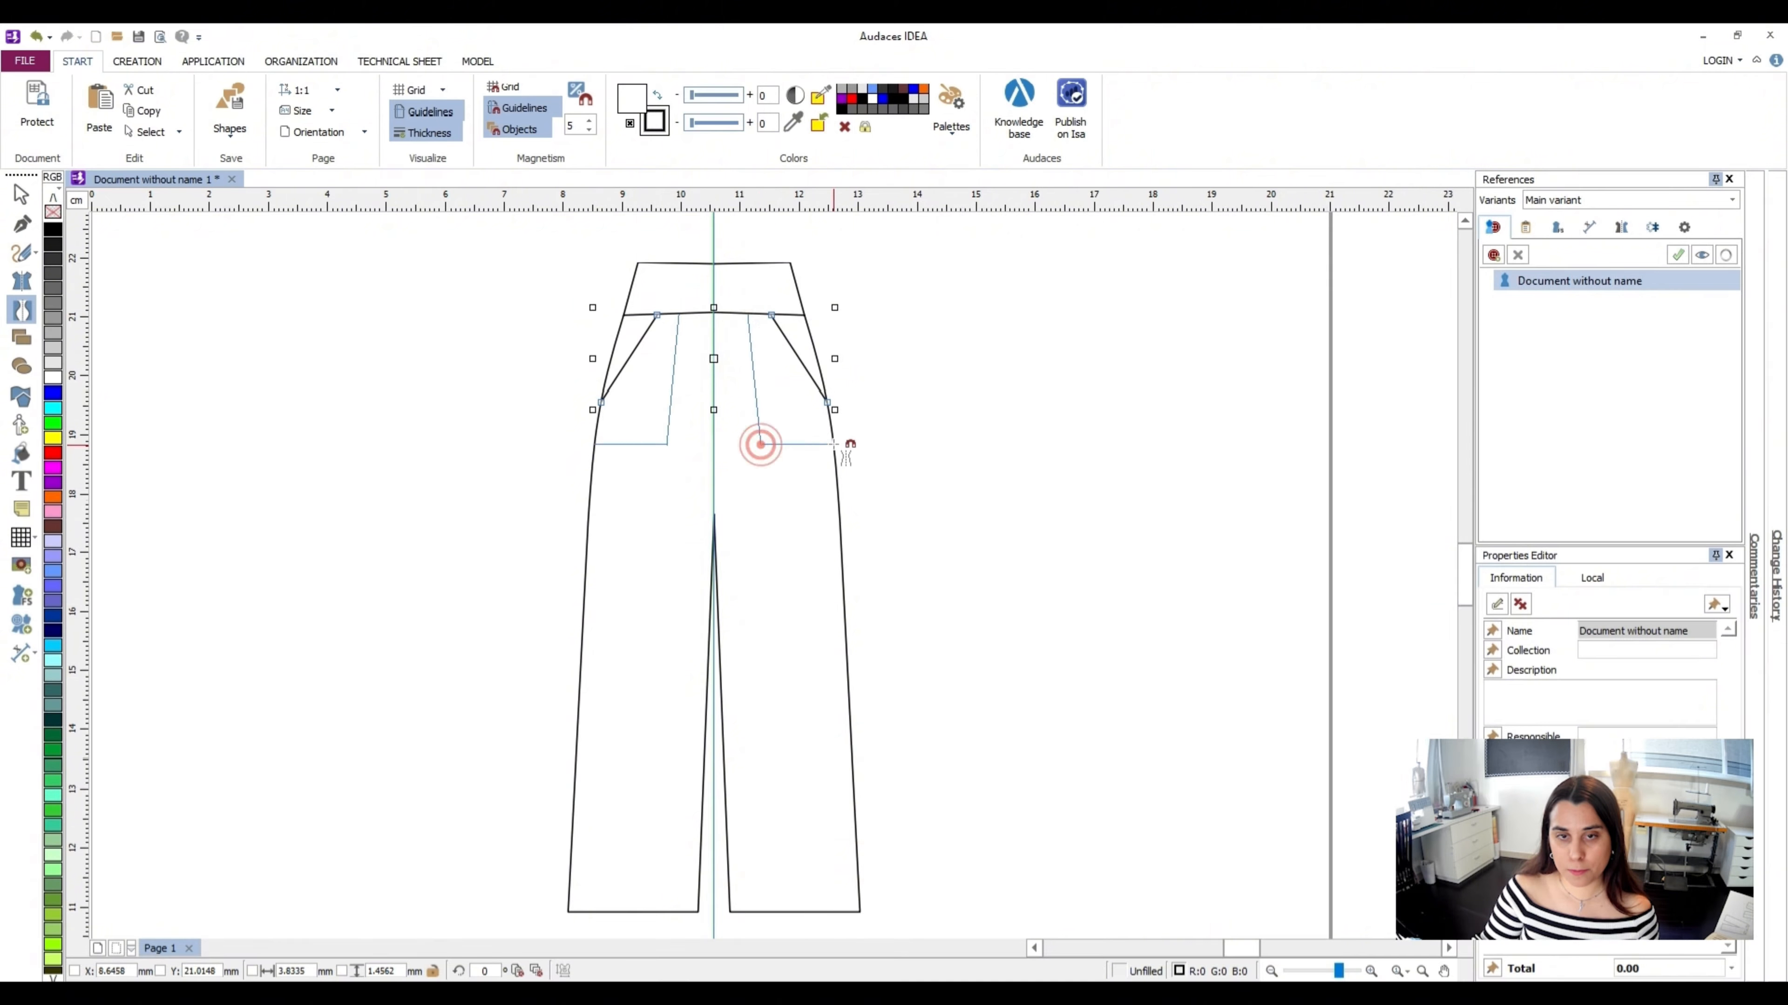
pyautogui.click(833, 445)
pyautogui.rightClick(833, 445)
pyautogui.click(21, 195)
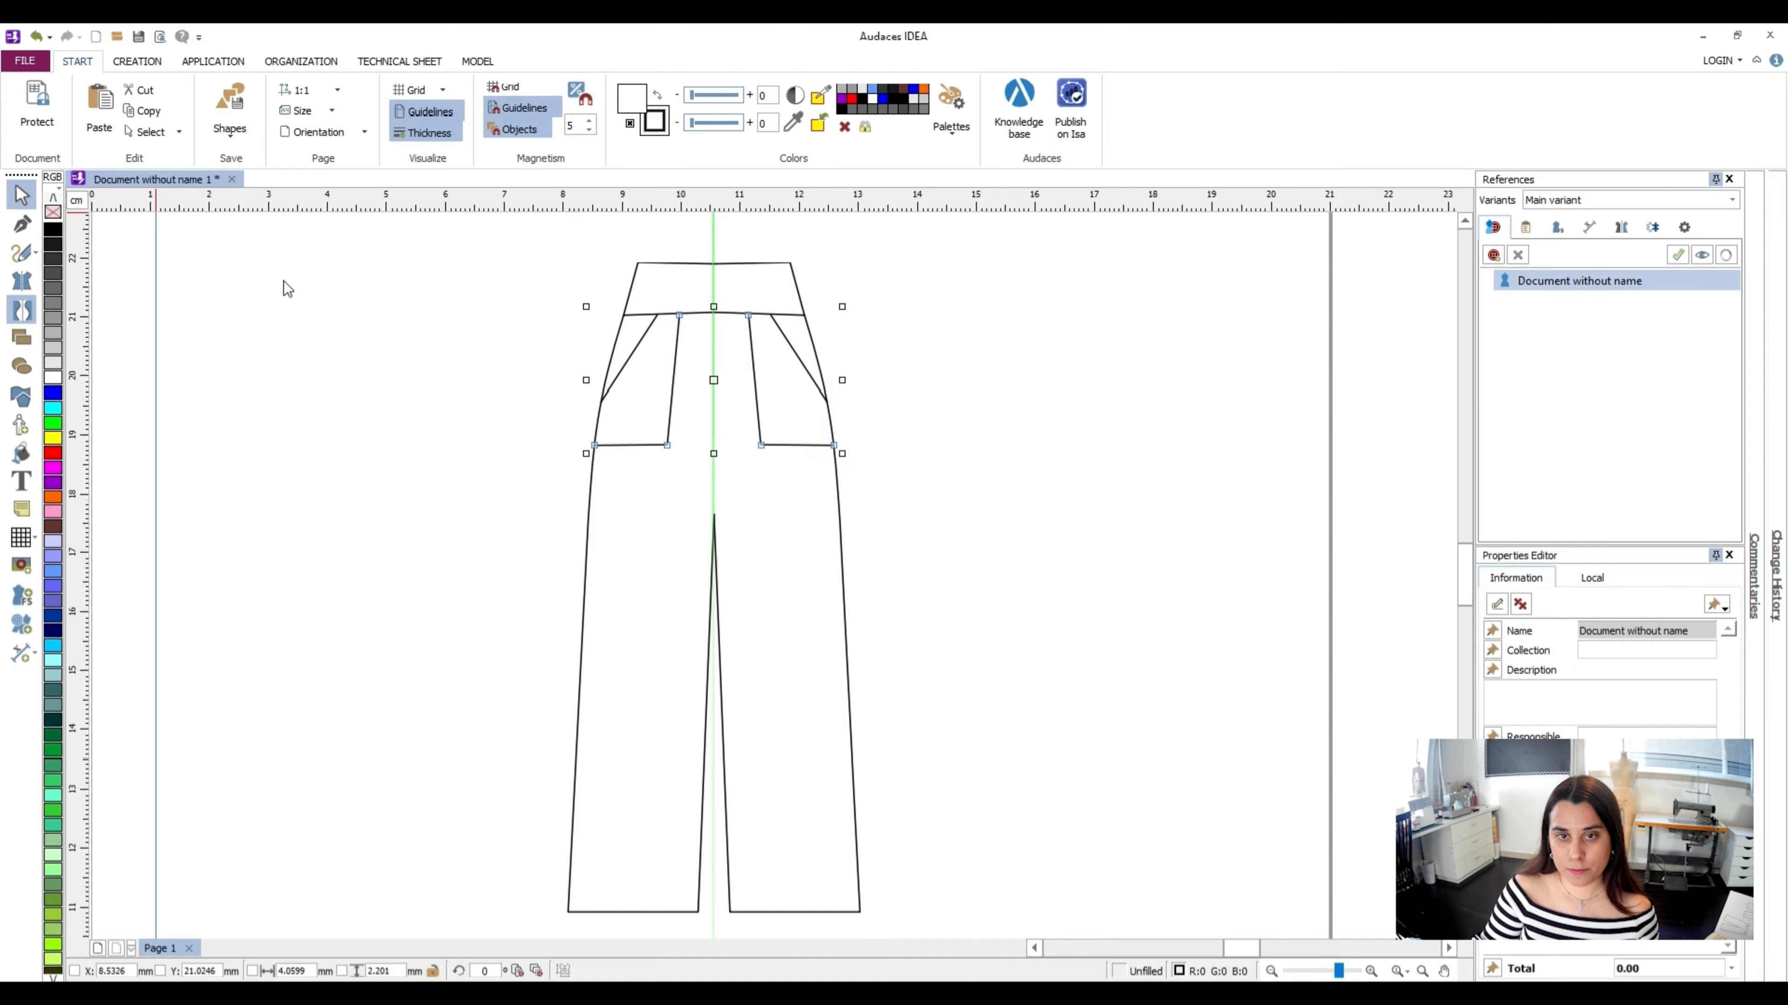
# Raise the side nodes of the pants' upper edge slightly to straighten the waistband seam
pyautogui.click(896, 337)
pyautogui.scroll(1, 895, 337)
pyautogui.scroll(2, 673, 275)
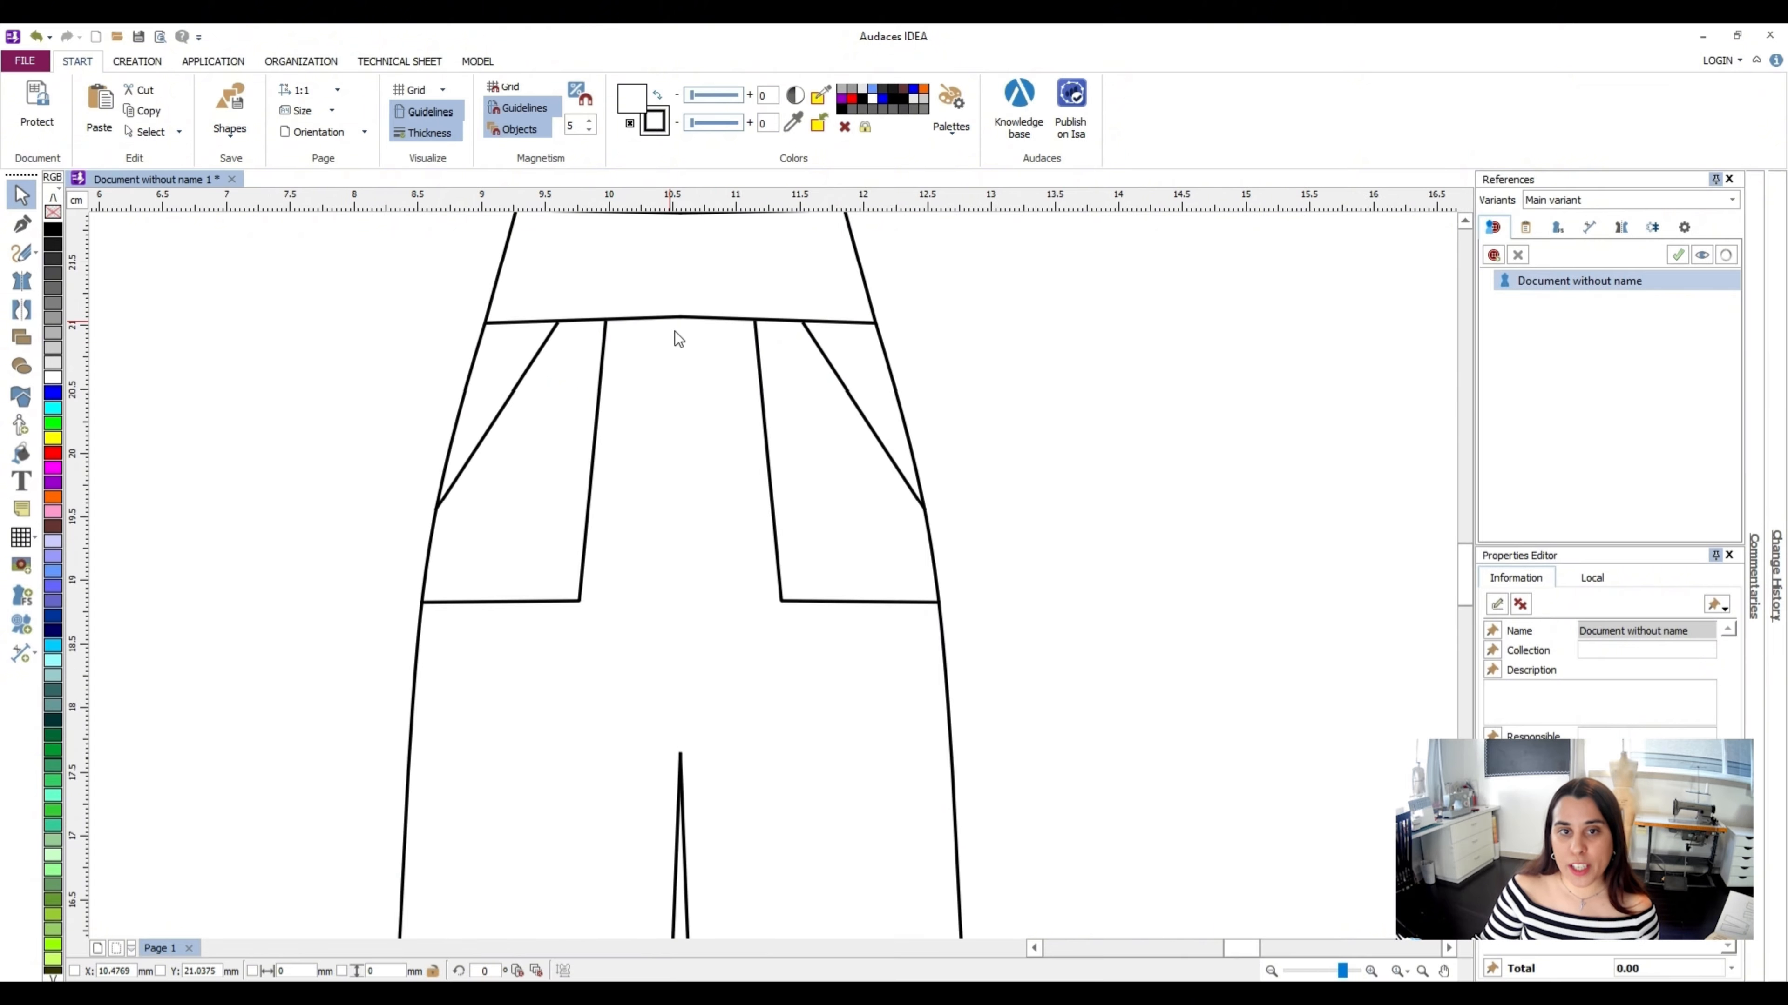
pyautogui.click(697, 407)
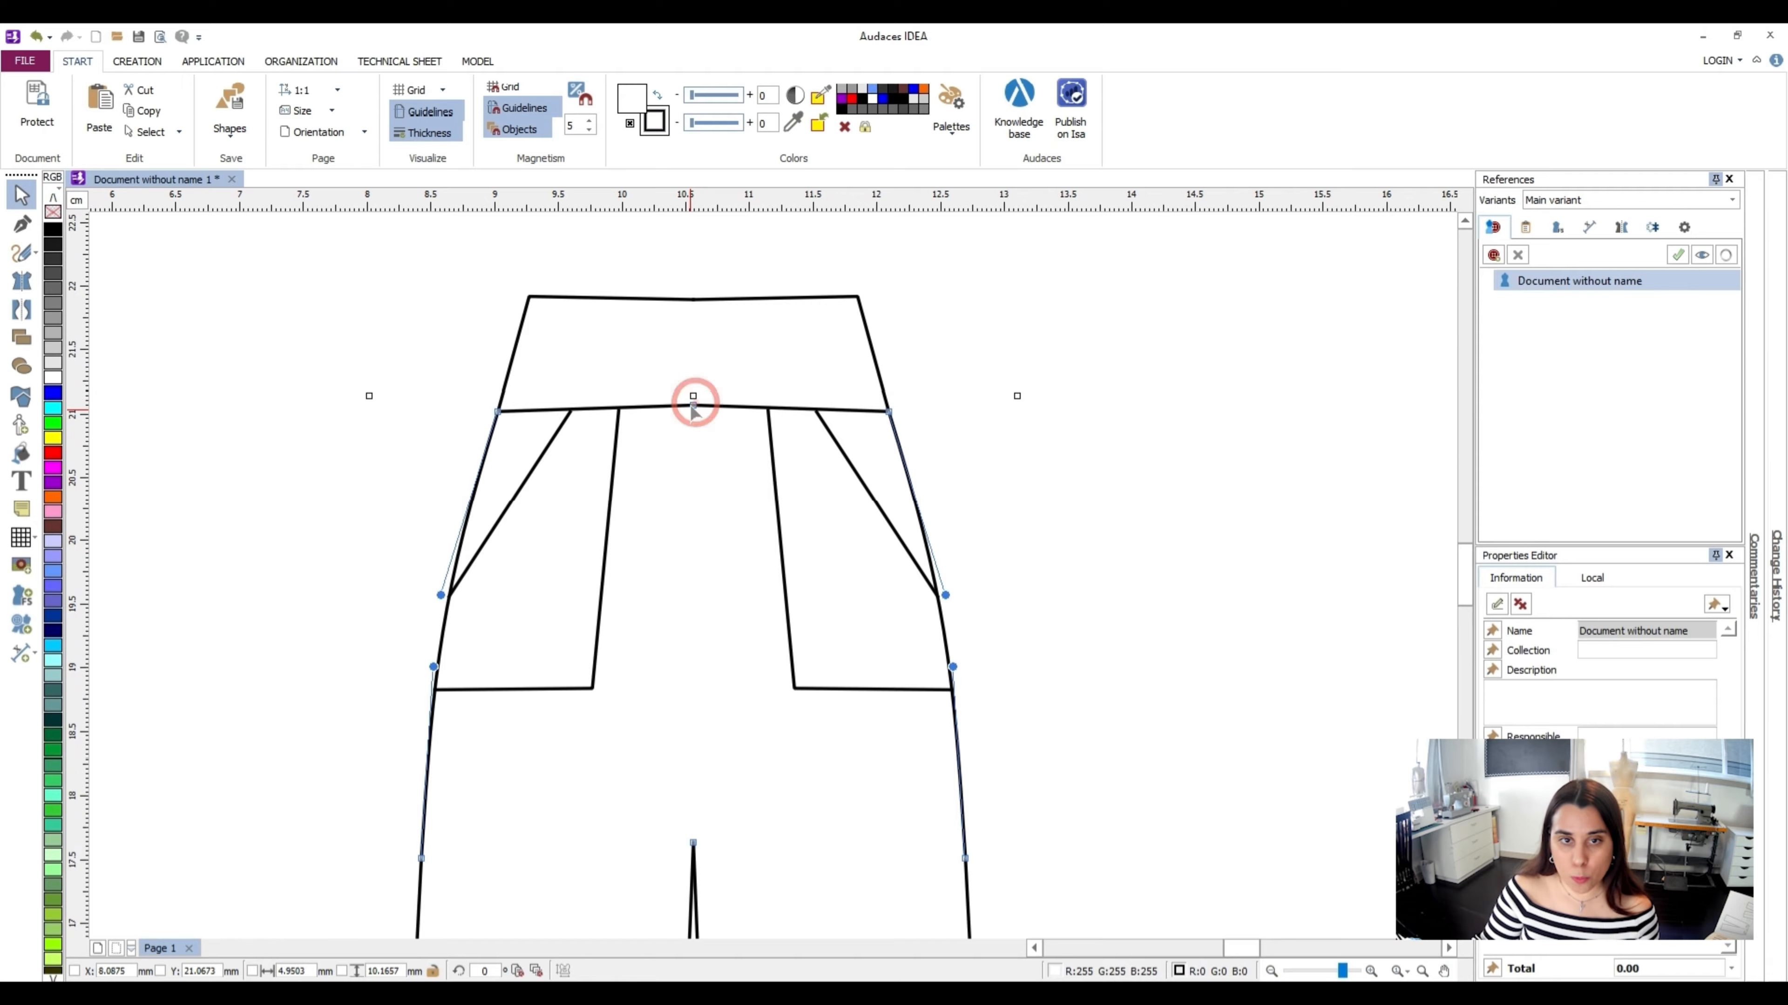
pyautogui.moveTo(499, 412); pyautogui.dragTo(499, 410)
pyautogui.click(946, 371)
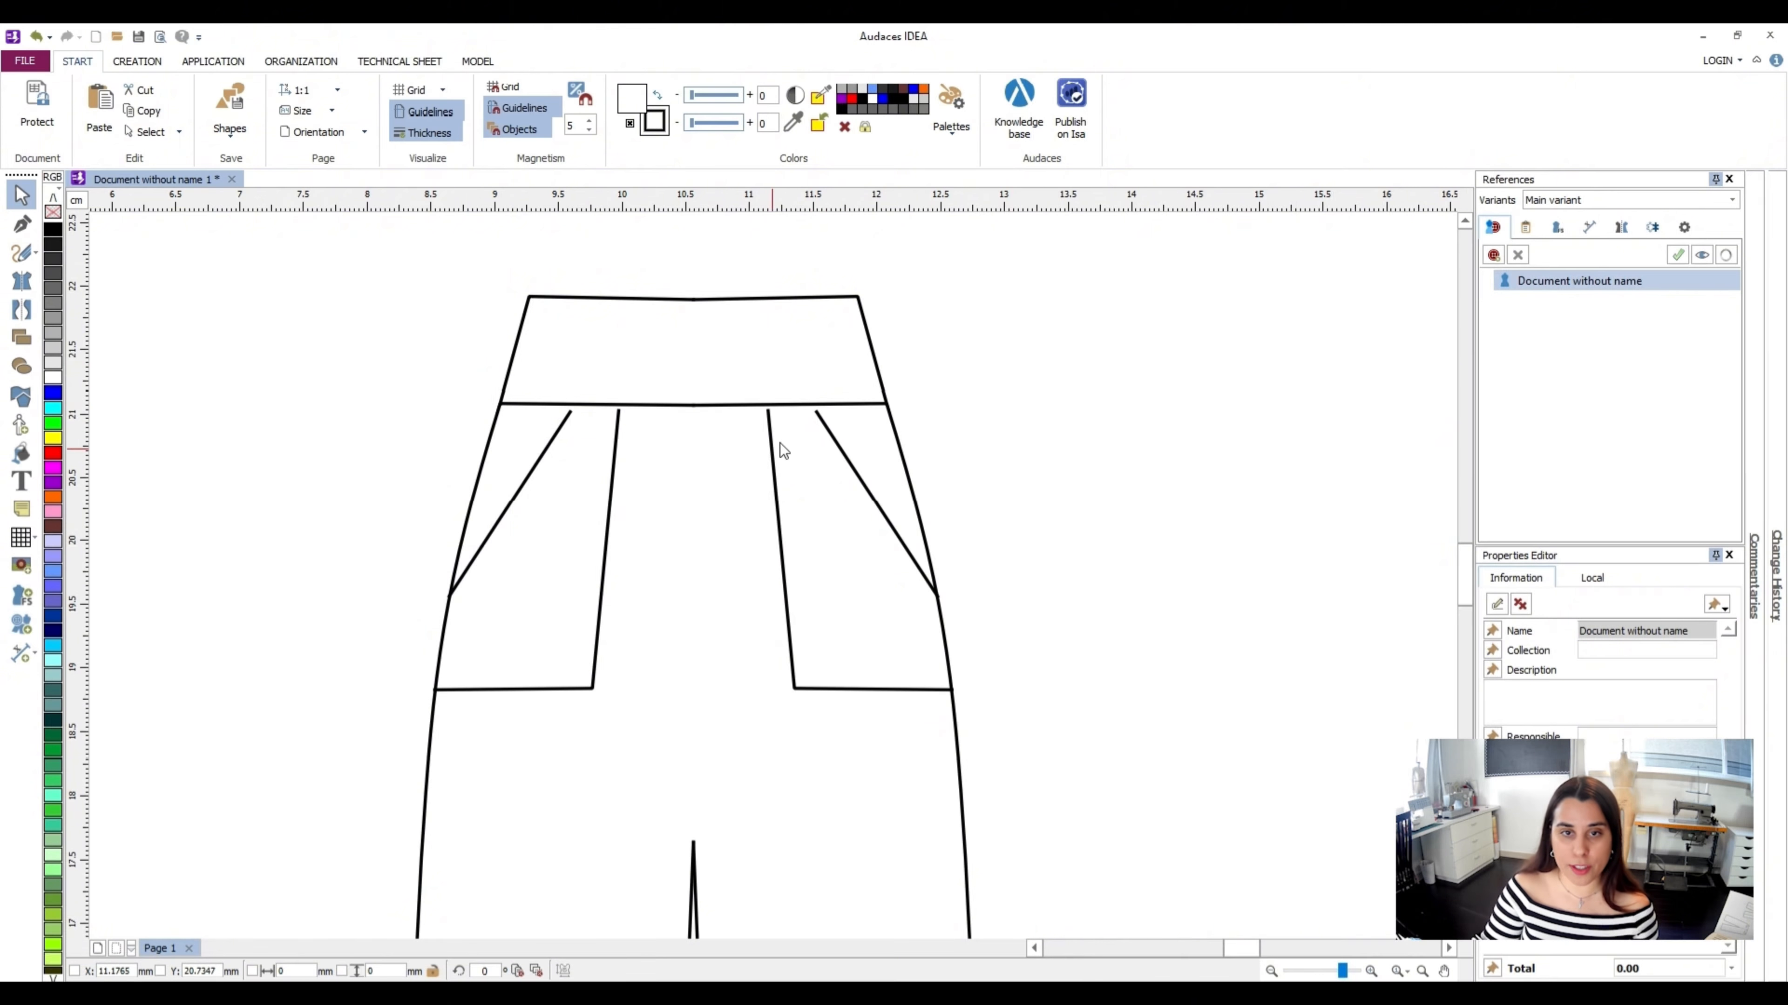
# Extend the upper ends of the slanted pocket openings and the pocket bag outlines up to the waistband seam
pyautogui.click(818, 418)
pyautogui.scroll(2, 817, 423)
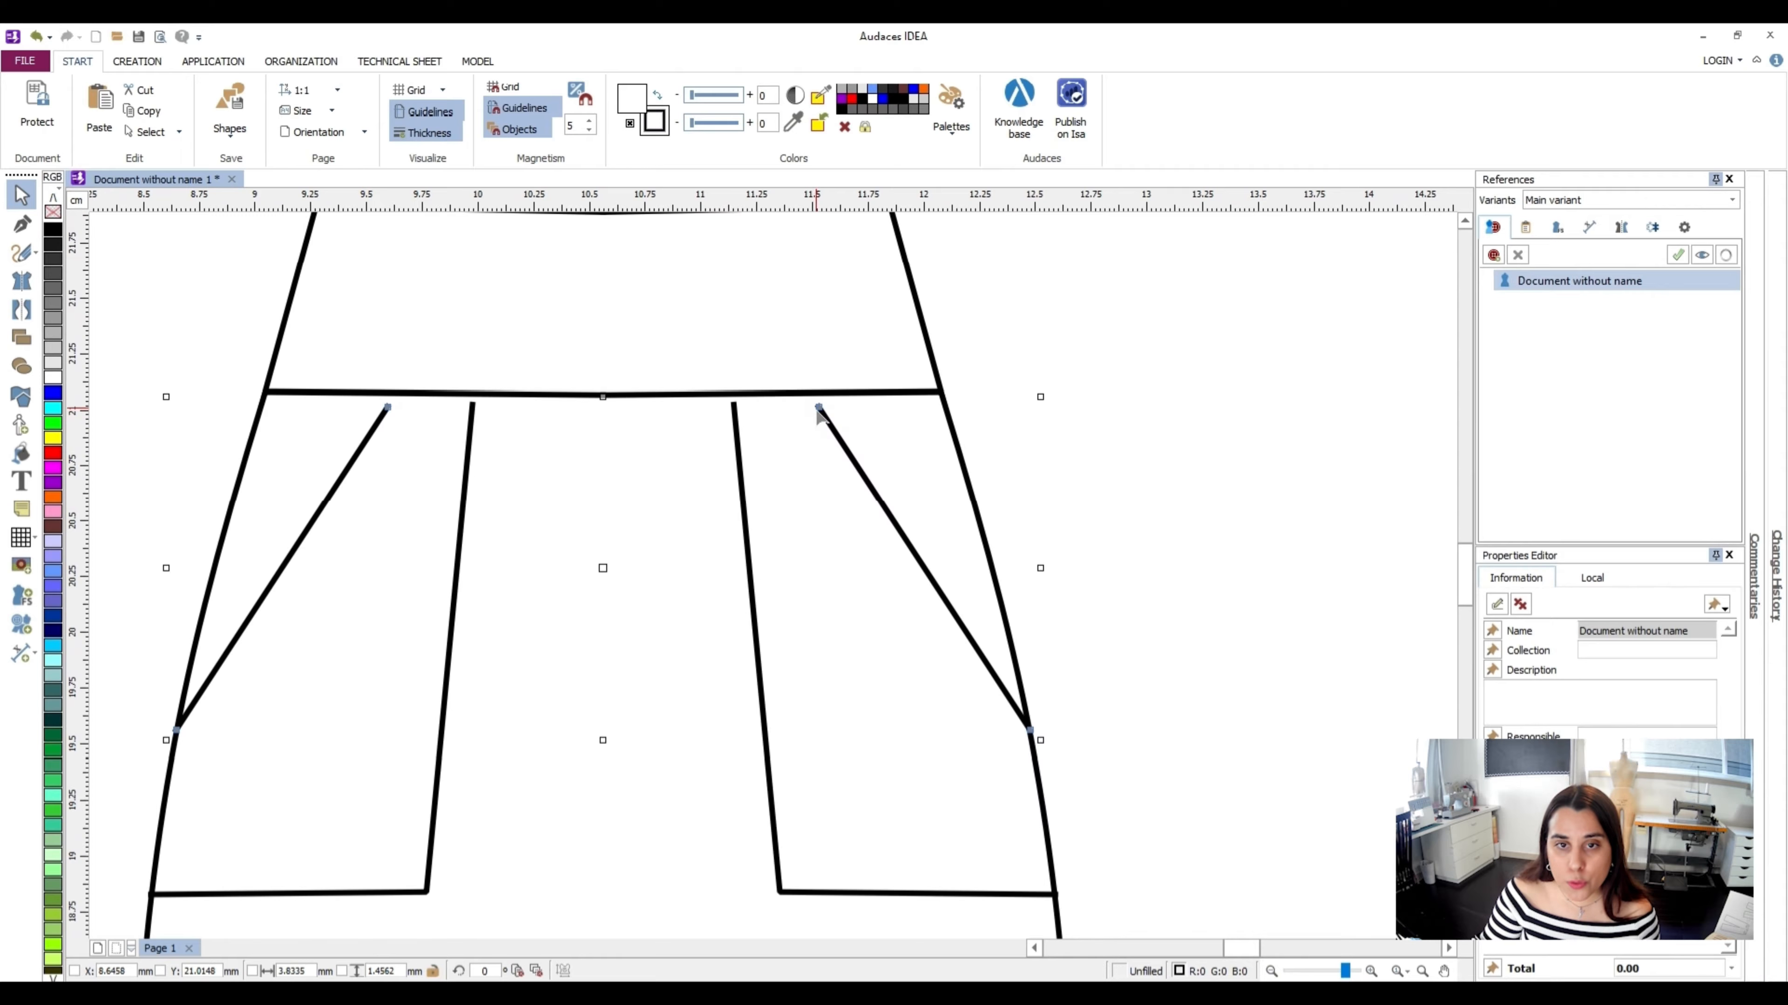
pyautogui.moveTo(818, 408); pyautogui.dragTo(813, 394)
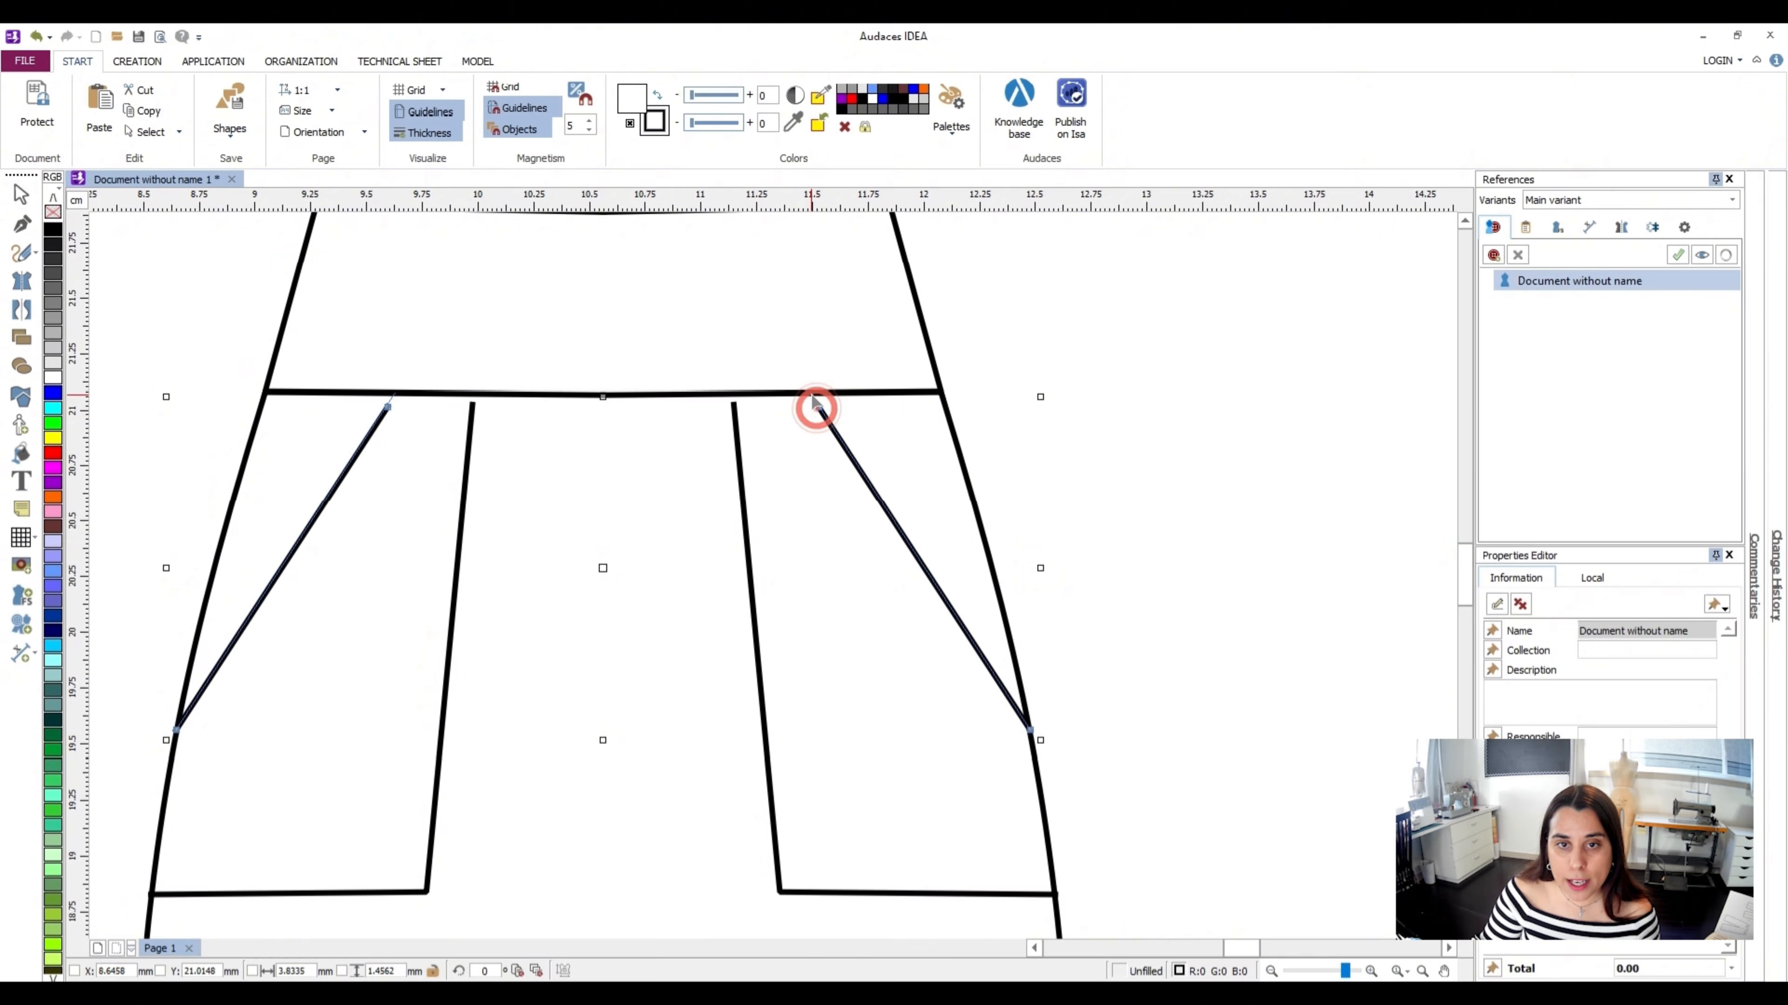
pyautogui.click(732, 406)
pyautogui.click(732, 407)
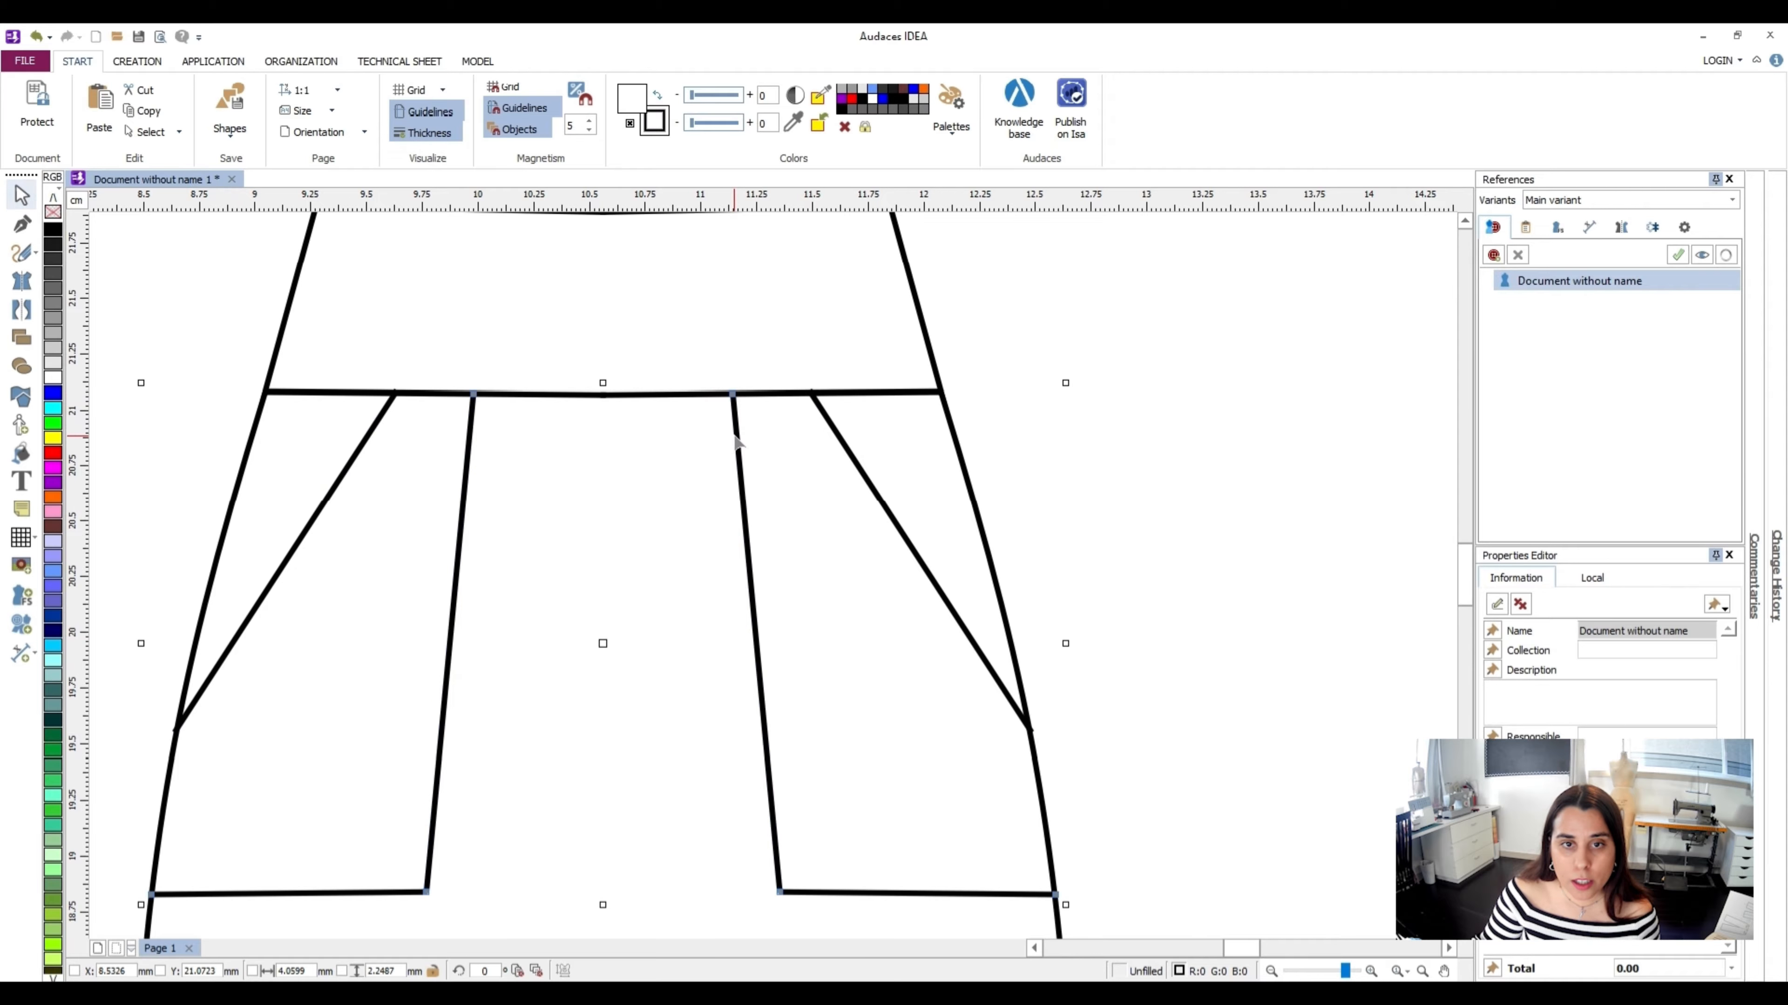
pyautogui.scroll(-2, 735, 423)
pyautogui.click(942, 432)
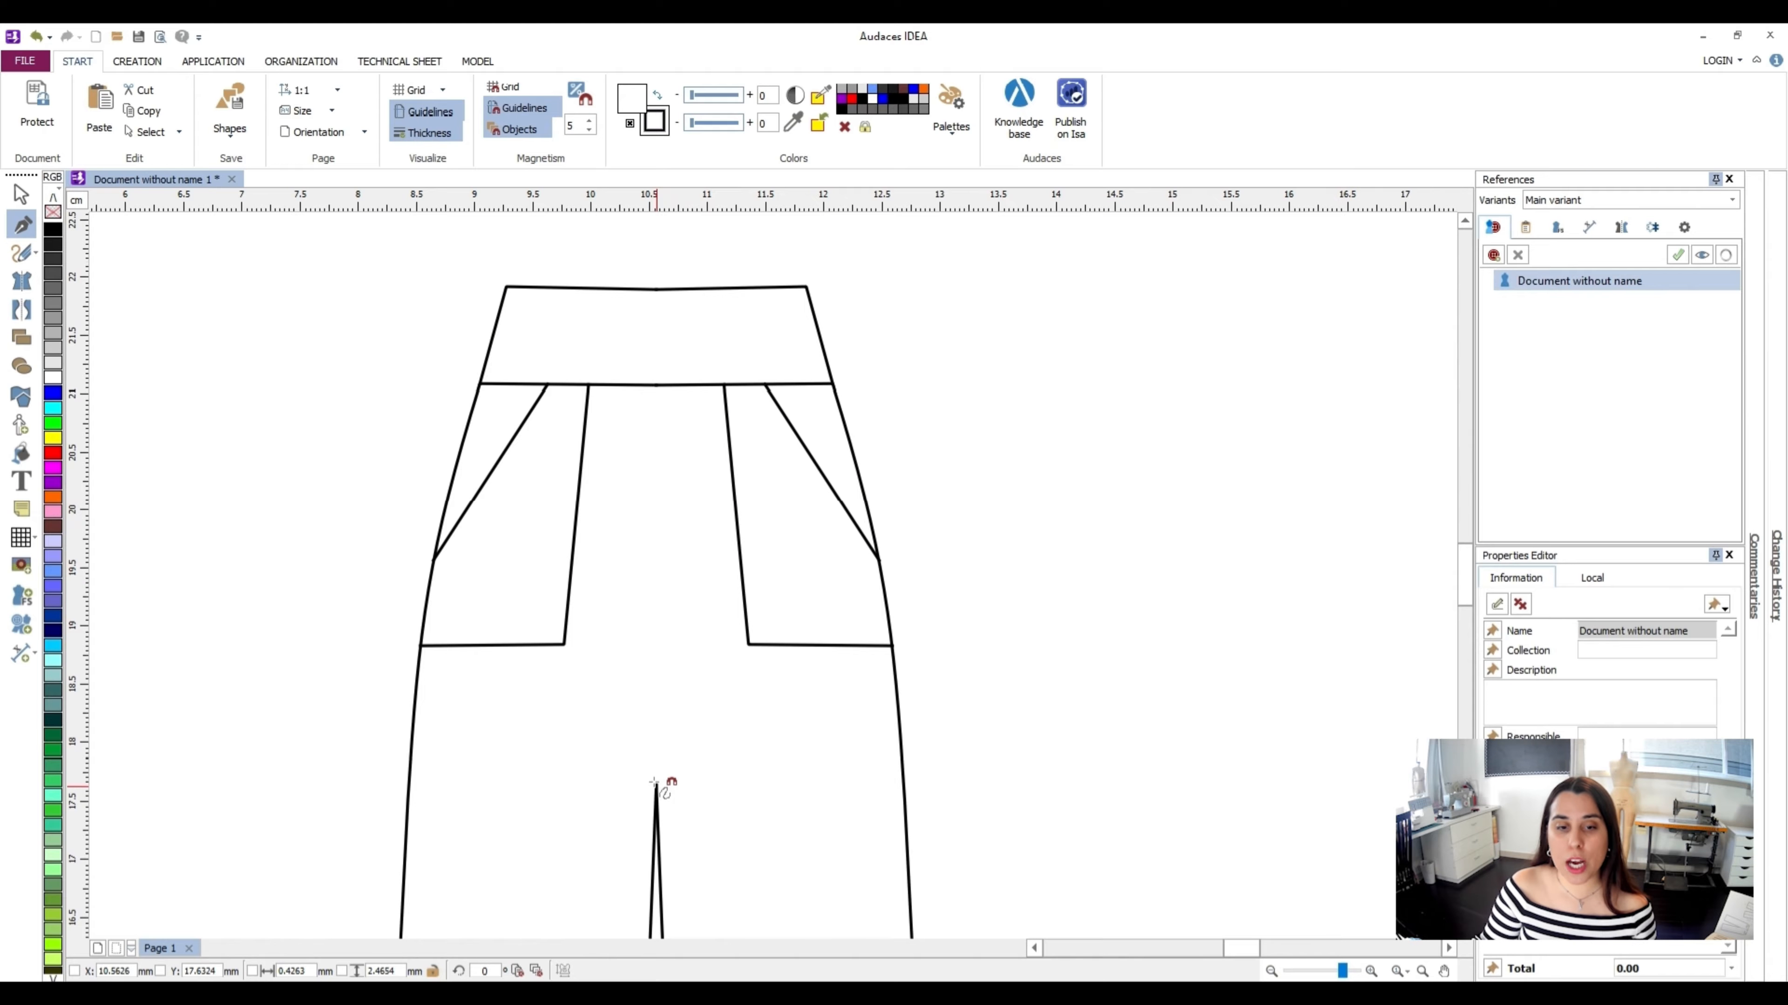
# Draw a straight centre front line from the crotch point up to the waistband's upper edge, about 4.3 cm long
pyautogui.click(21, 226)
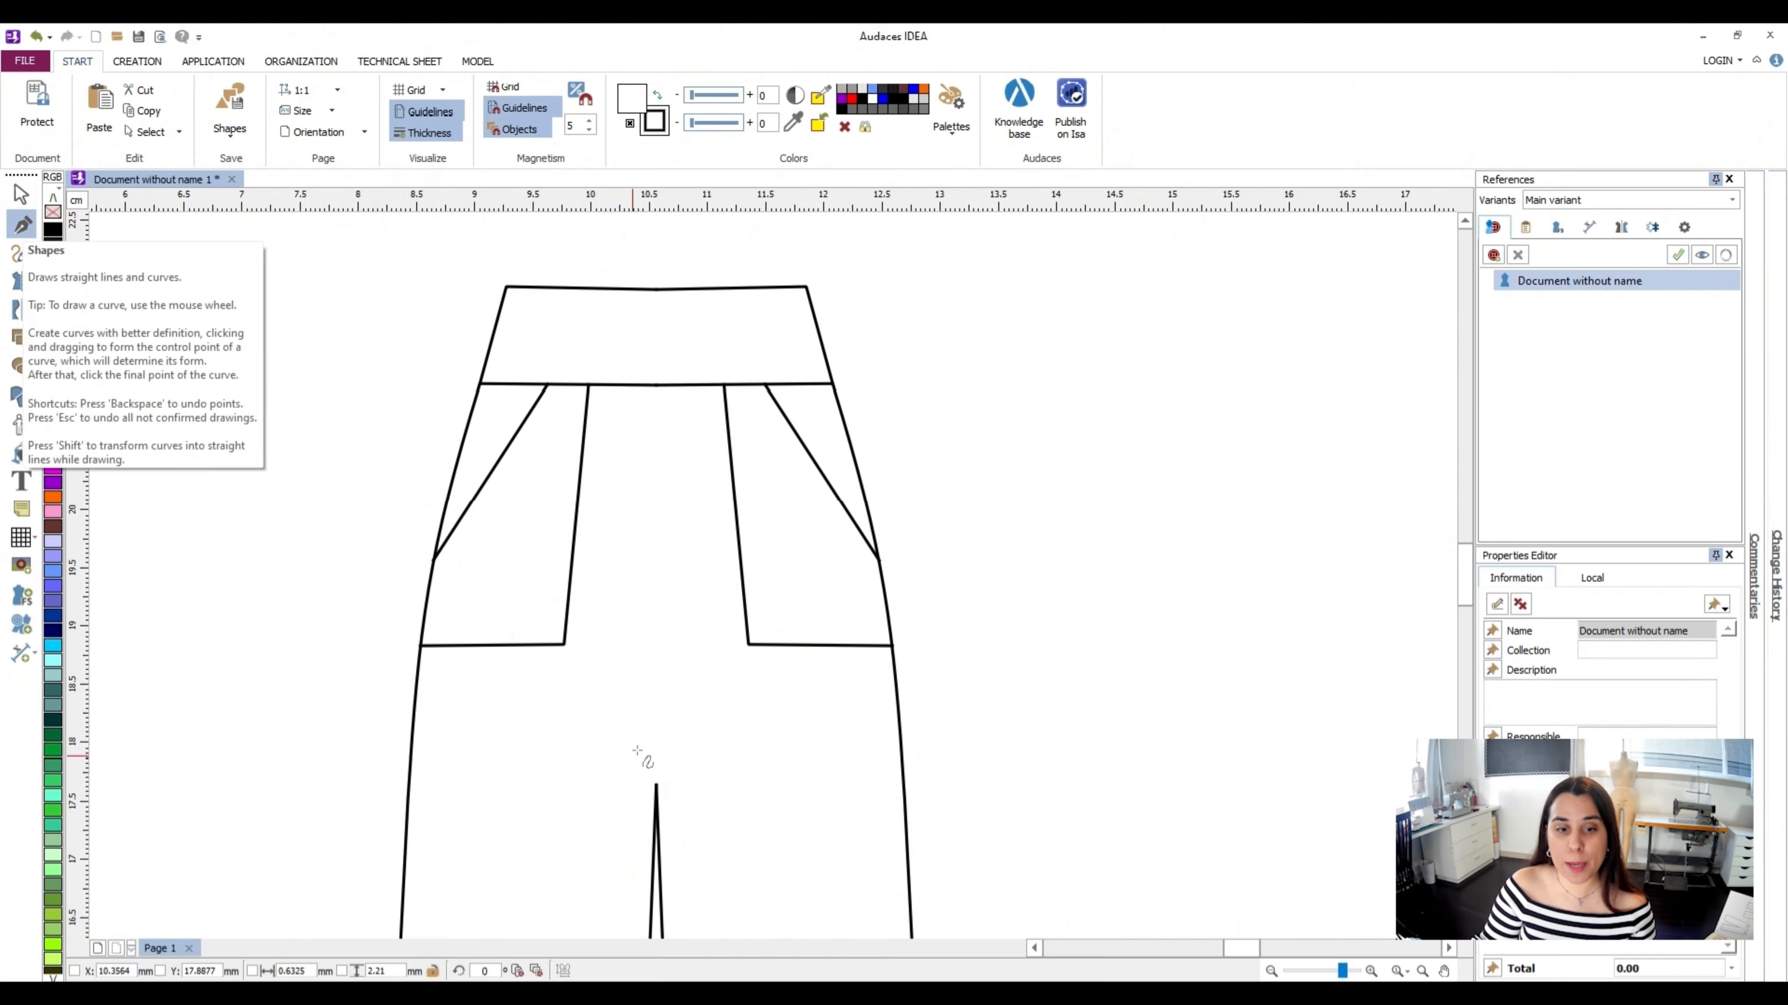
pyautogui.click(656, 785)
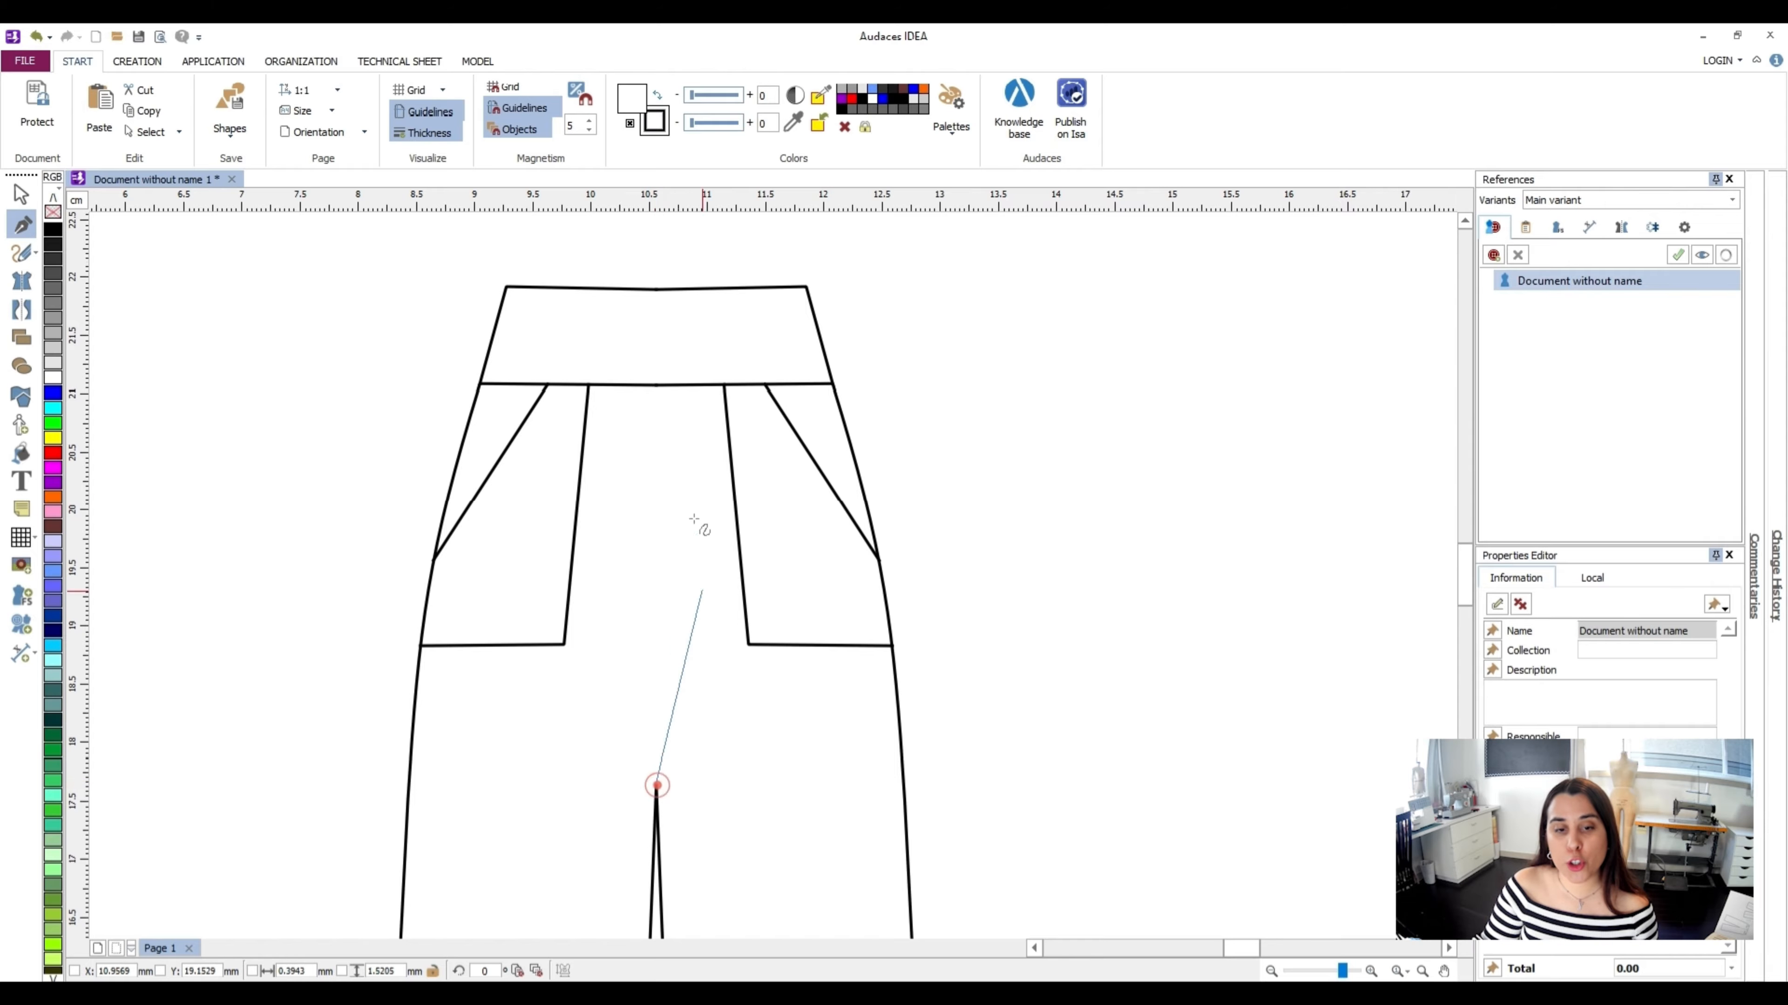
pyautogui.doubleClick(657, 289)
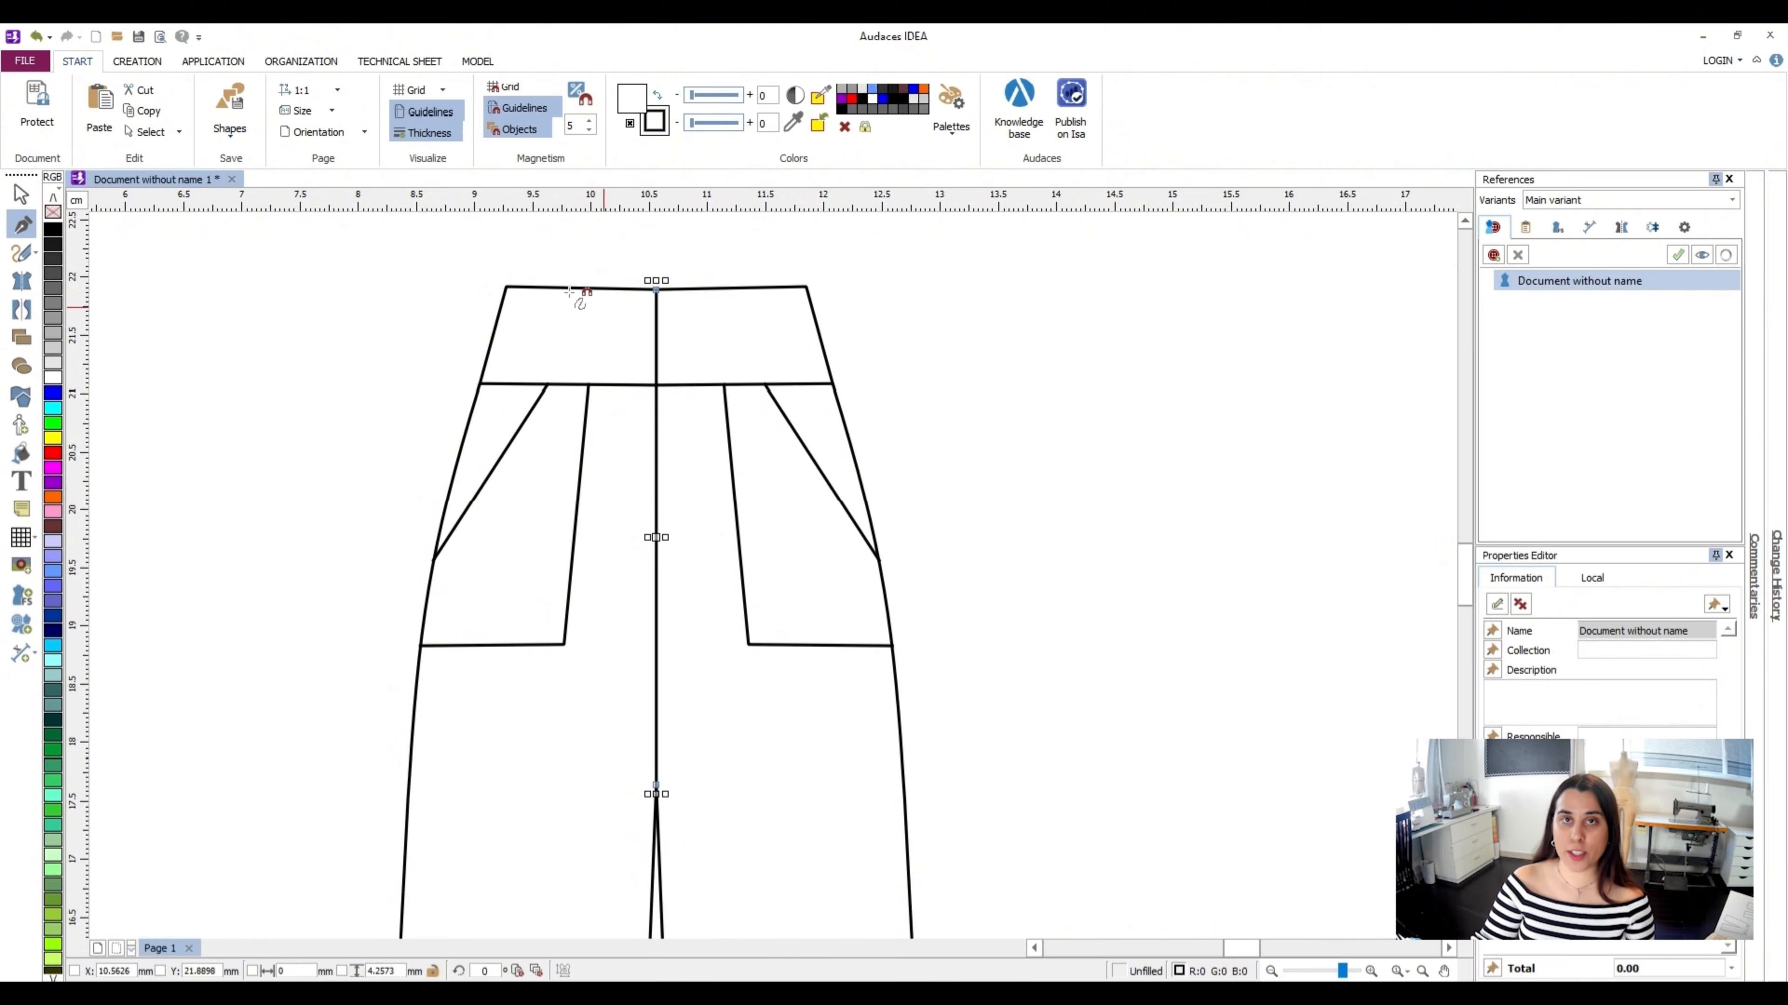
# Draw a J-shaped fly line from the centre front line up to the waistband's upper edge, about 0.3 by 1.8 cm
pyautogui.click(25, 253)
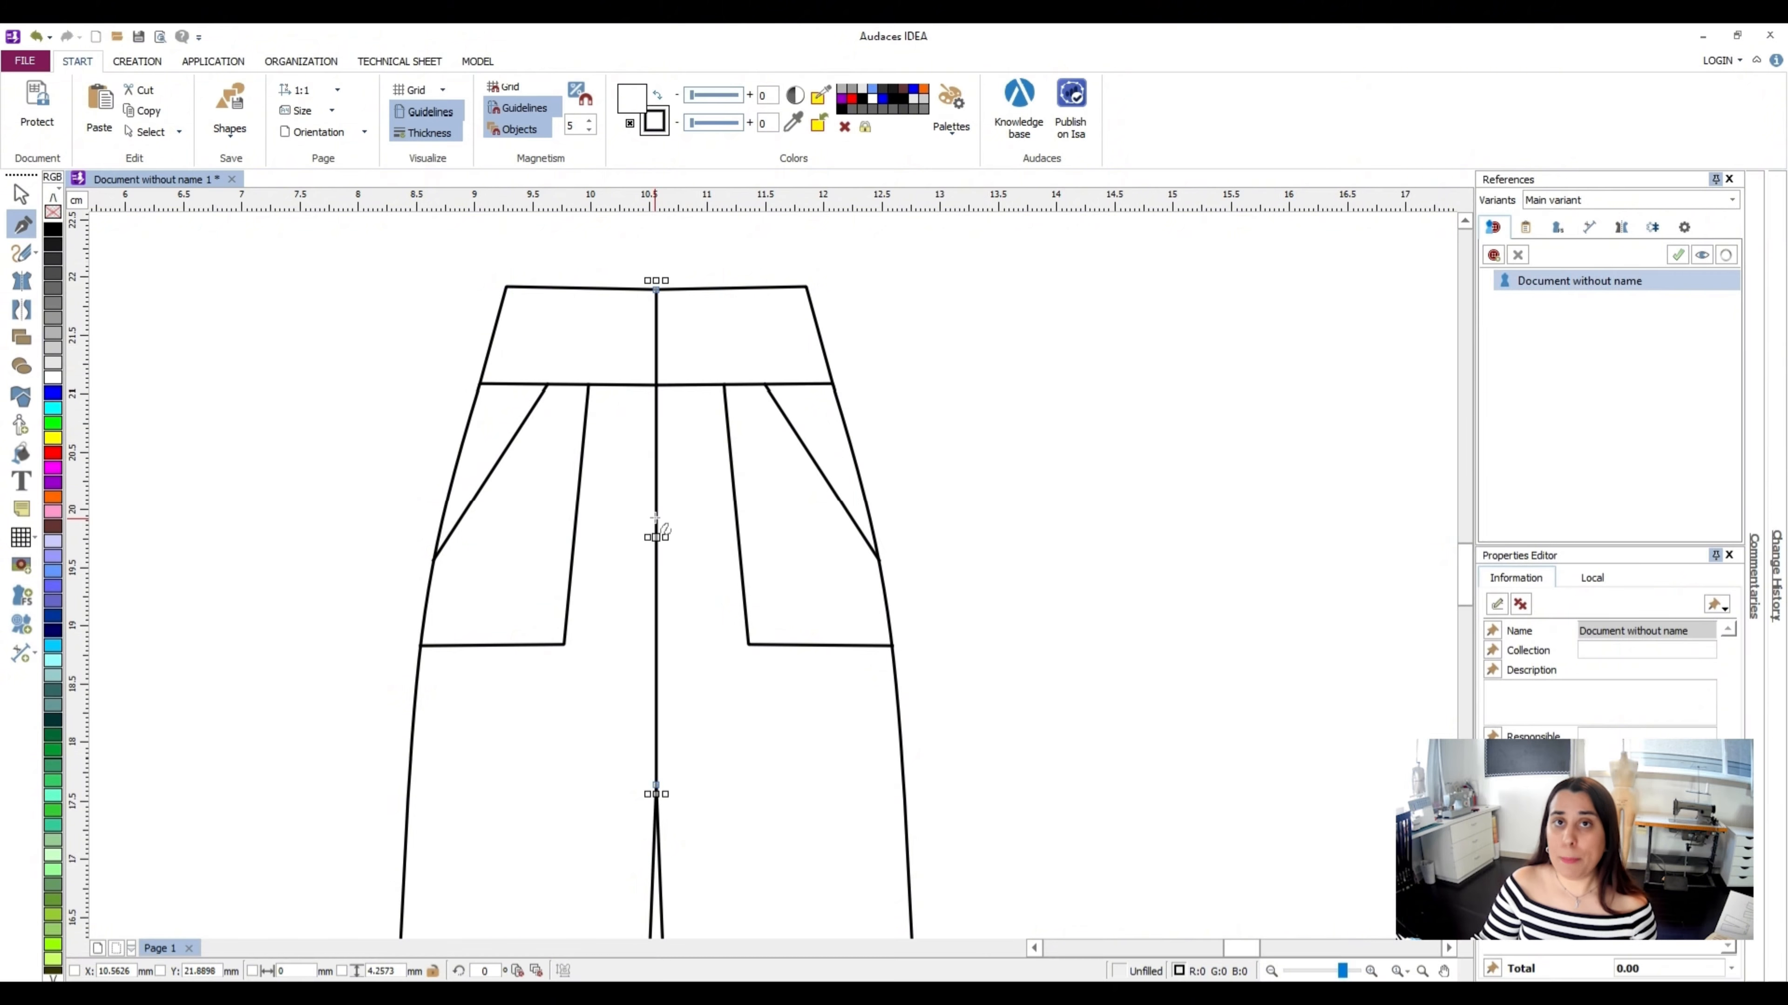
pyautogui.scroll(1, 654, 517)
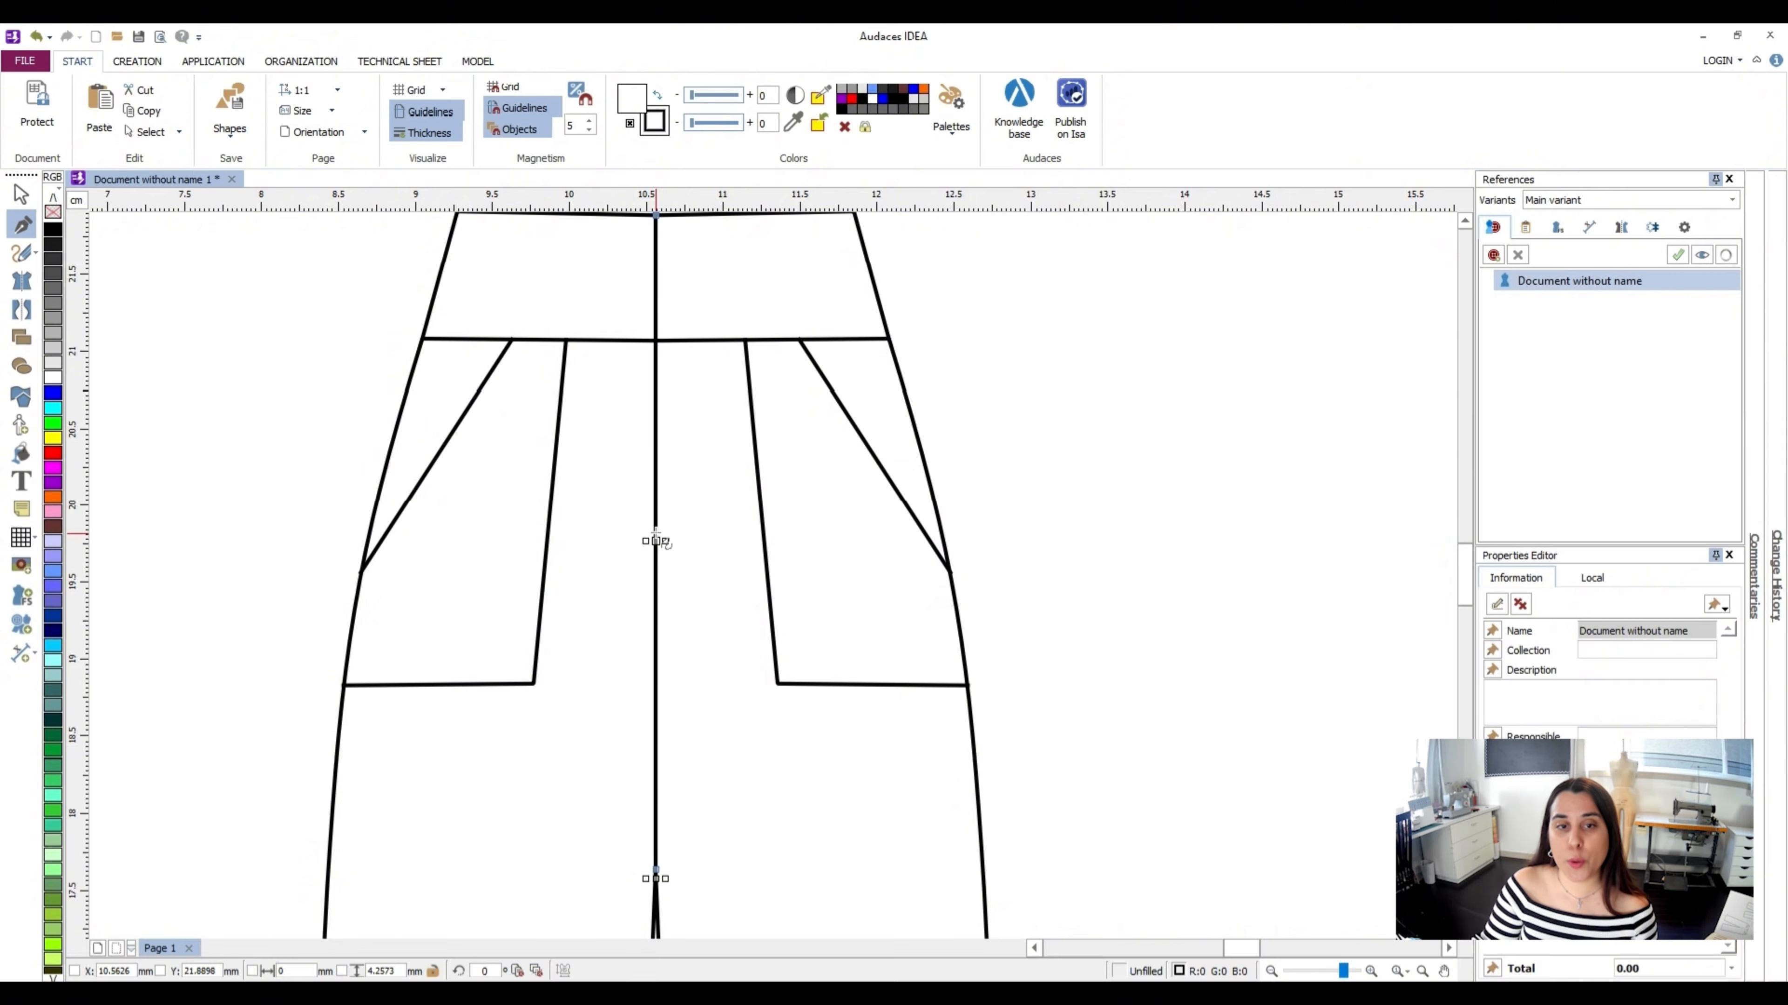
pyautogui.click(655, 541)
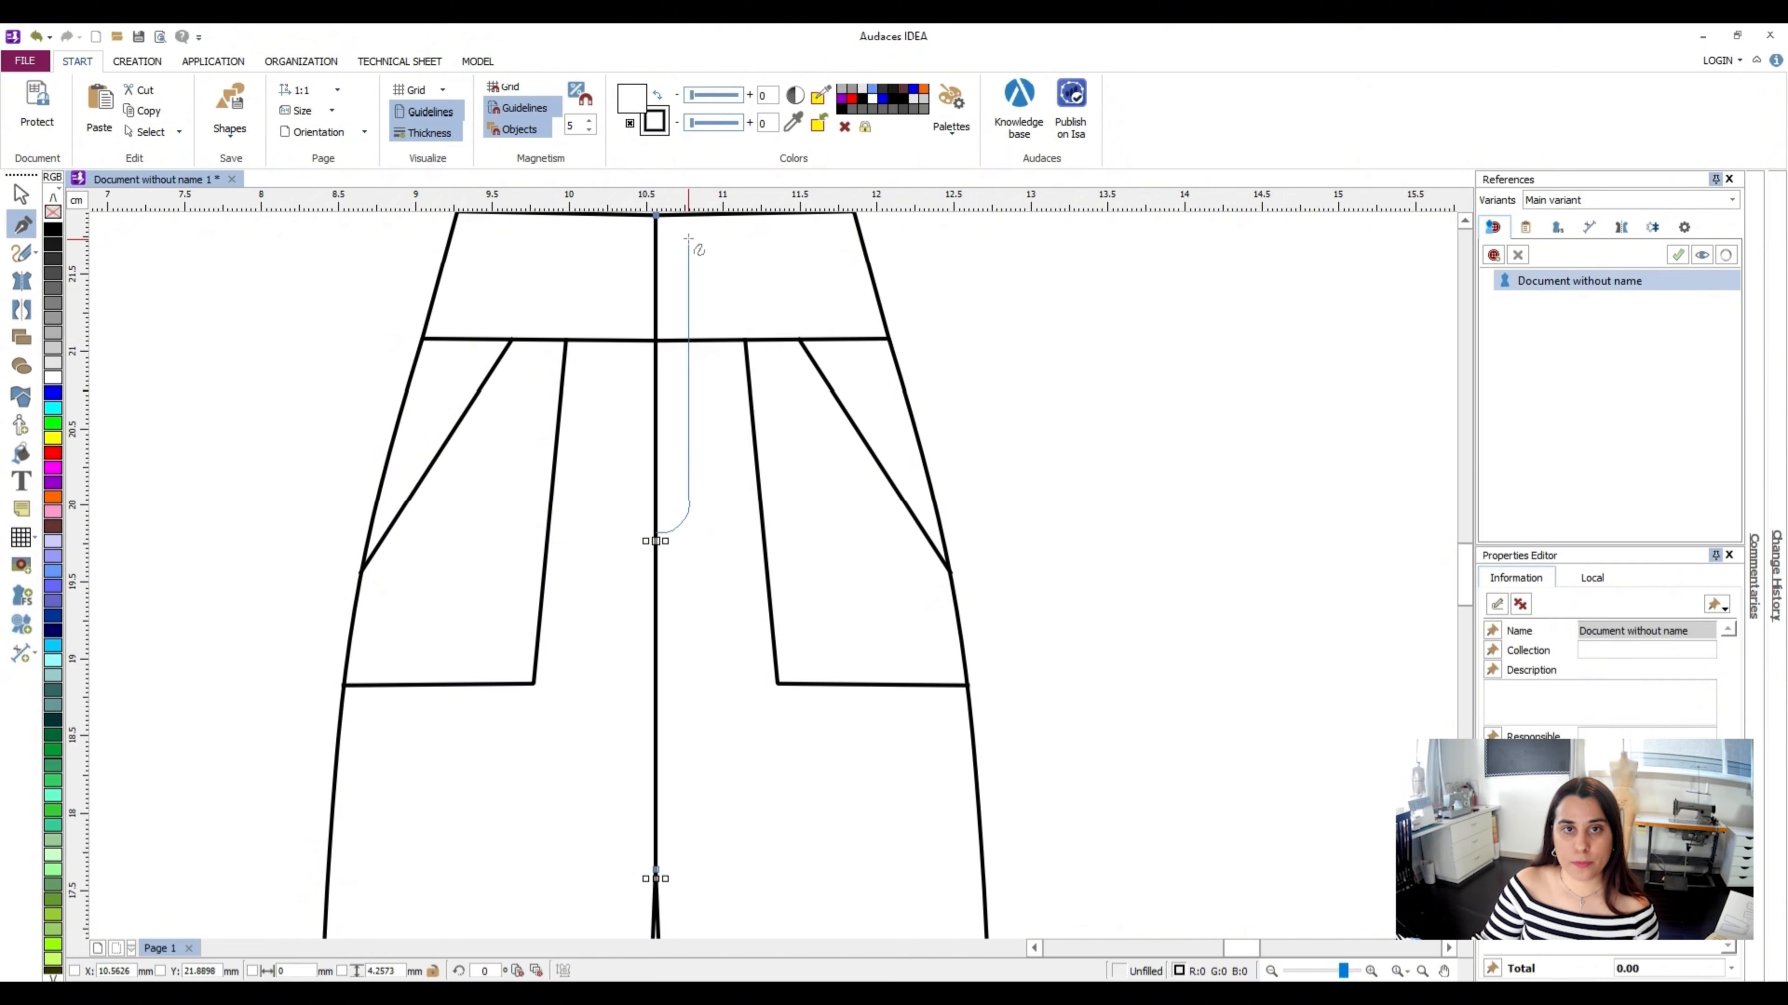
pyautogui.scroll(2, 690, 247)
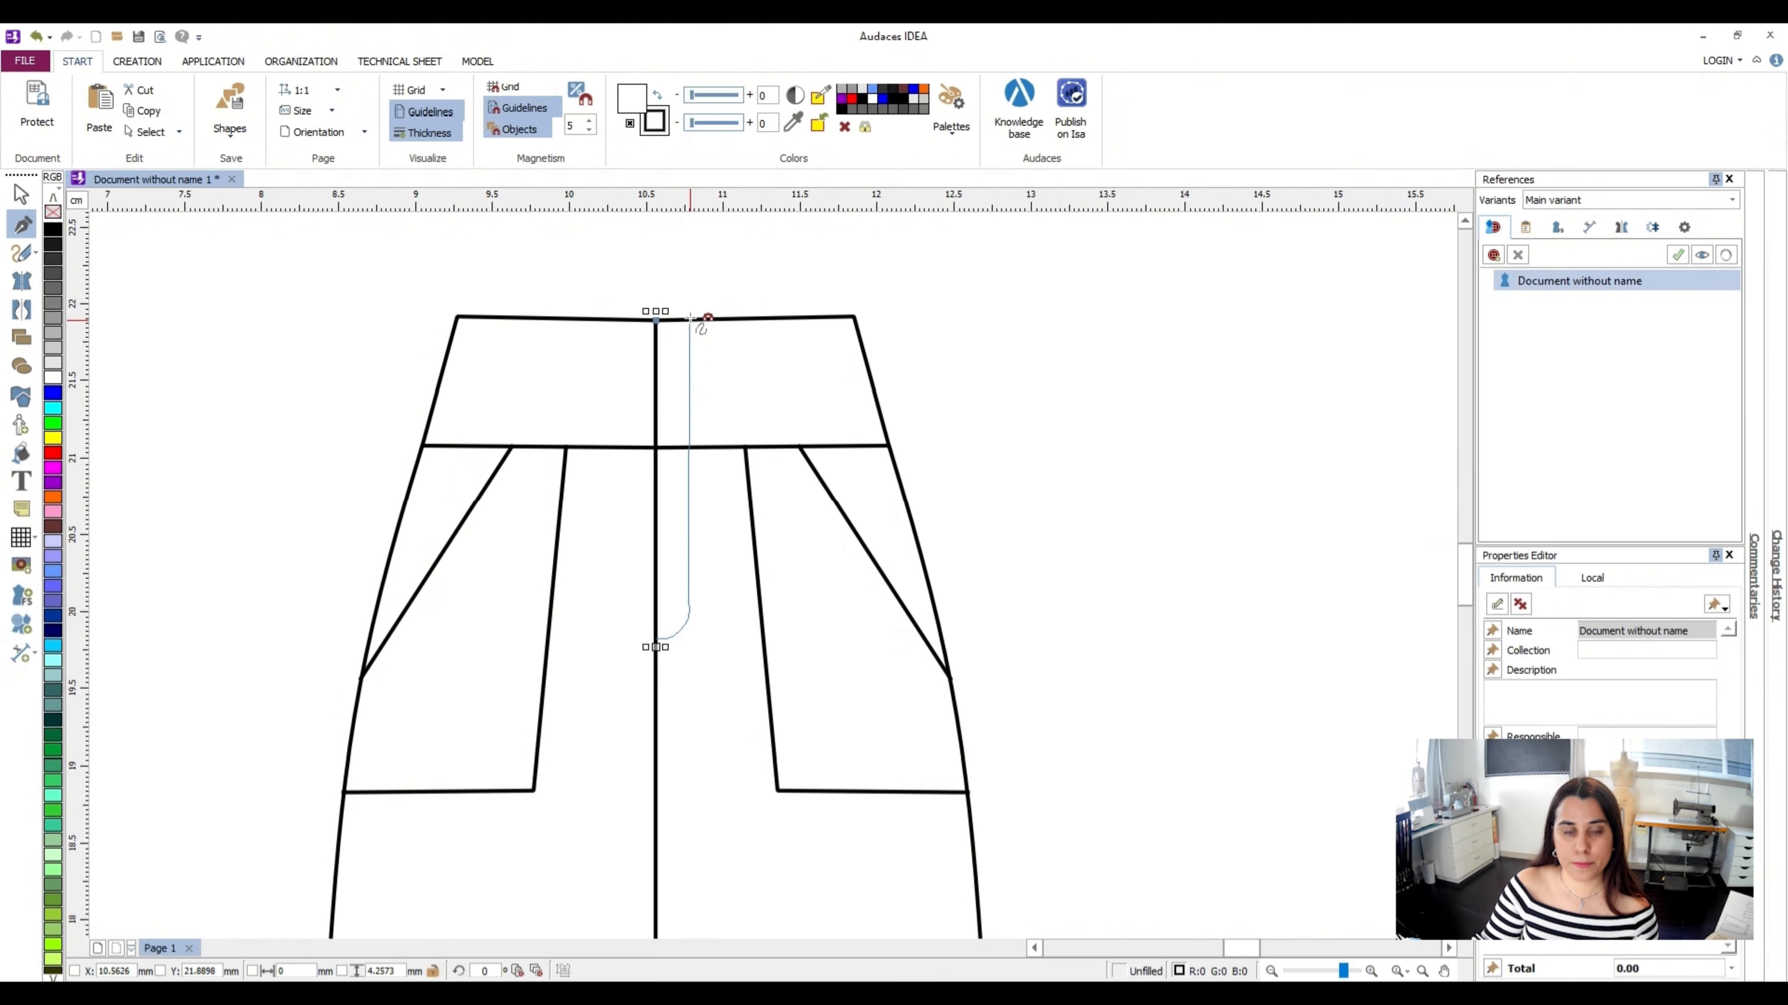
pyautogui.click(690, 319)
pyautogui.press('Escape')
pyautogui.click(996, 410)
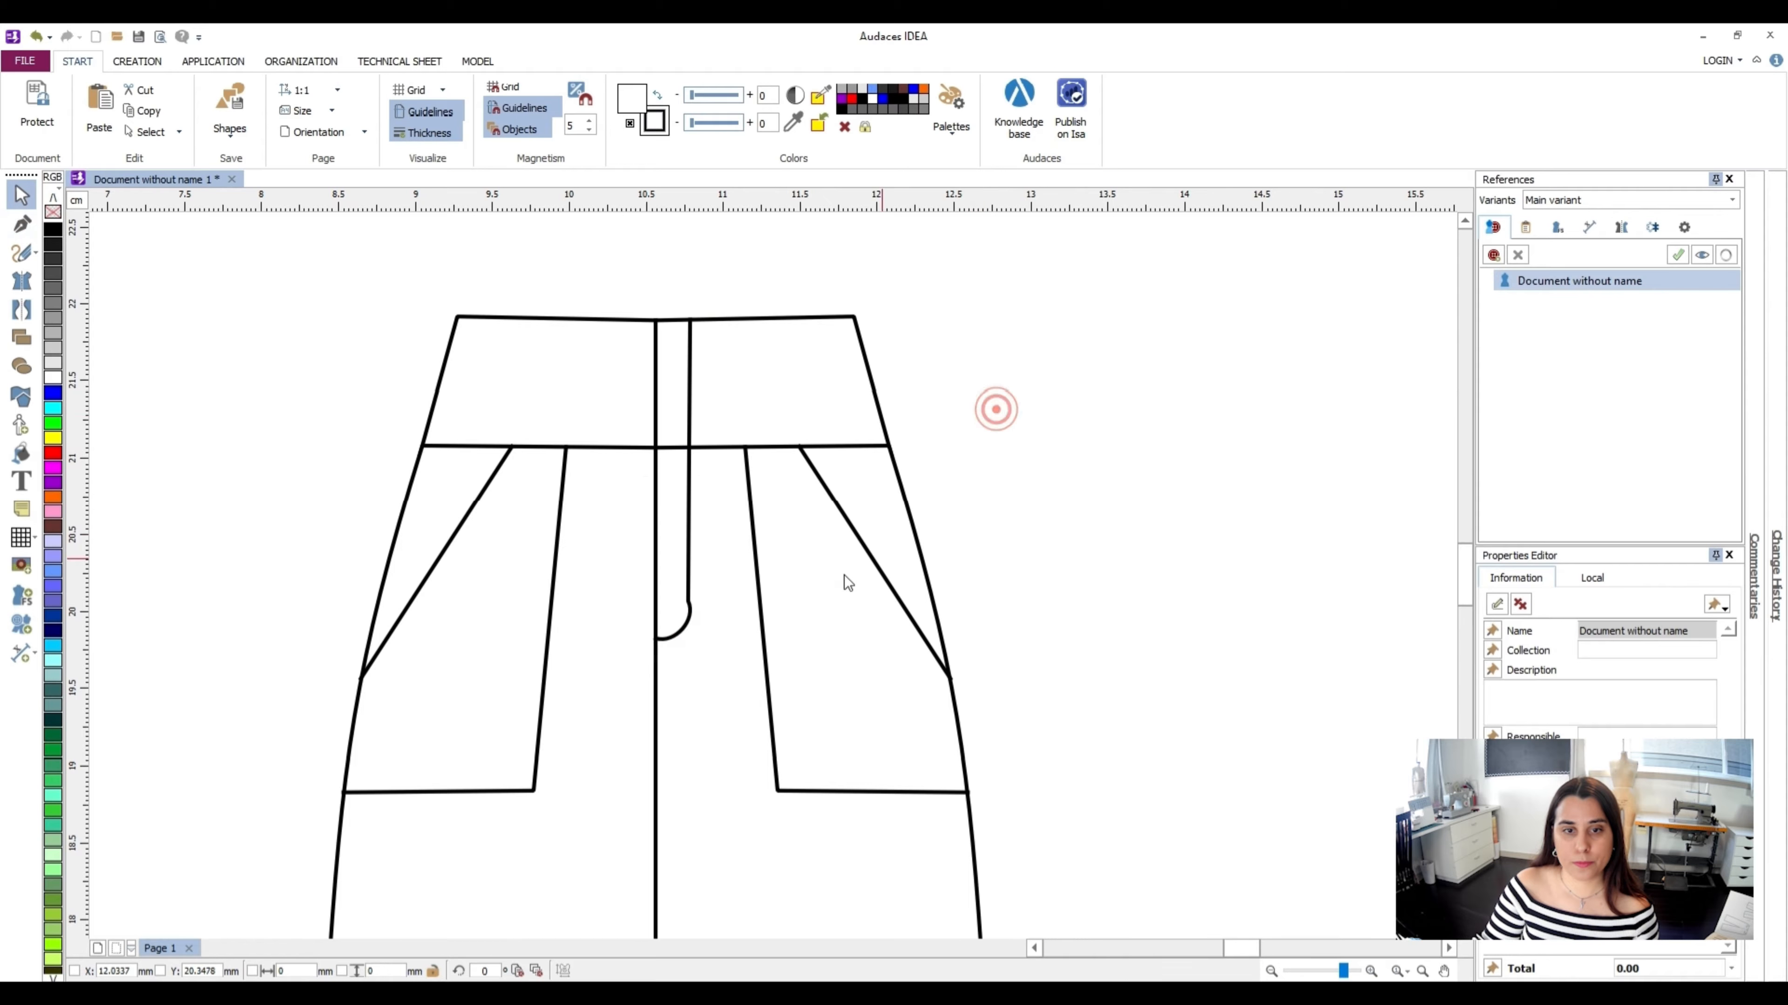
# Smooth the transition between the fly's straight vertical line and its curved lower end by adjusting the nodes
pyautogui.scroll(4, 689, 605)
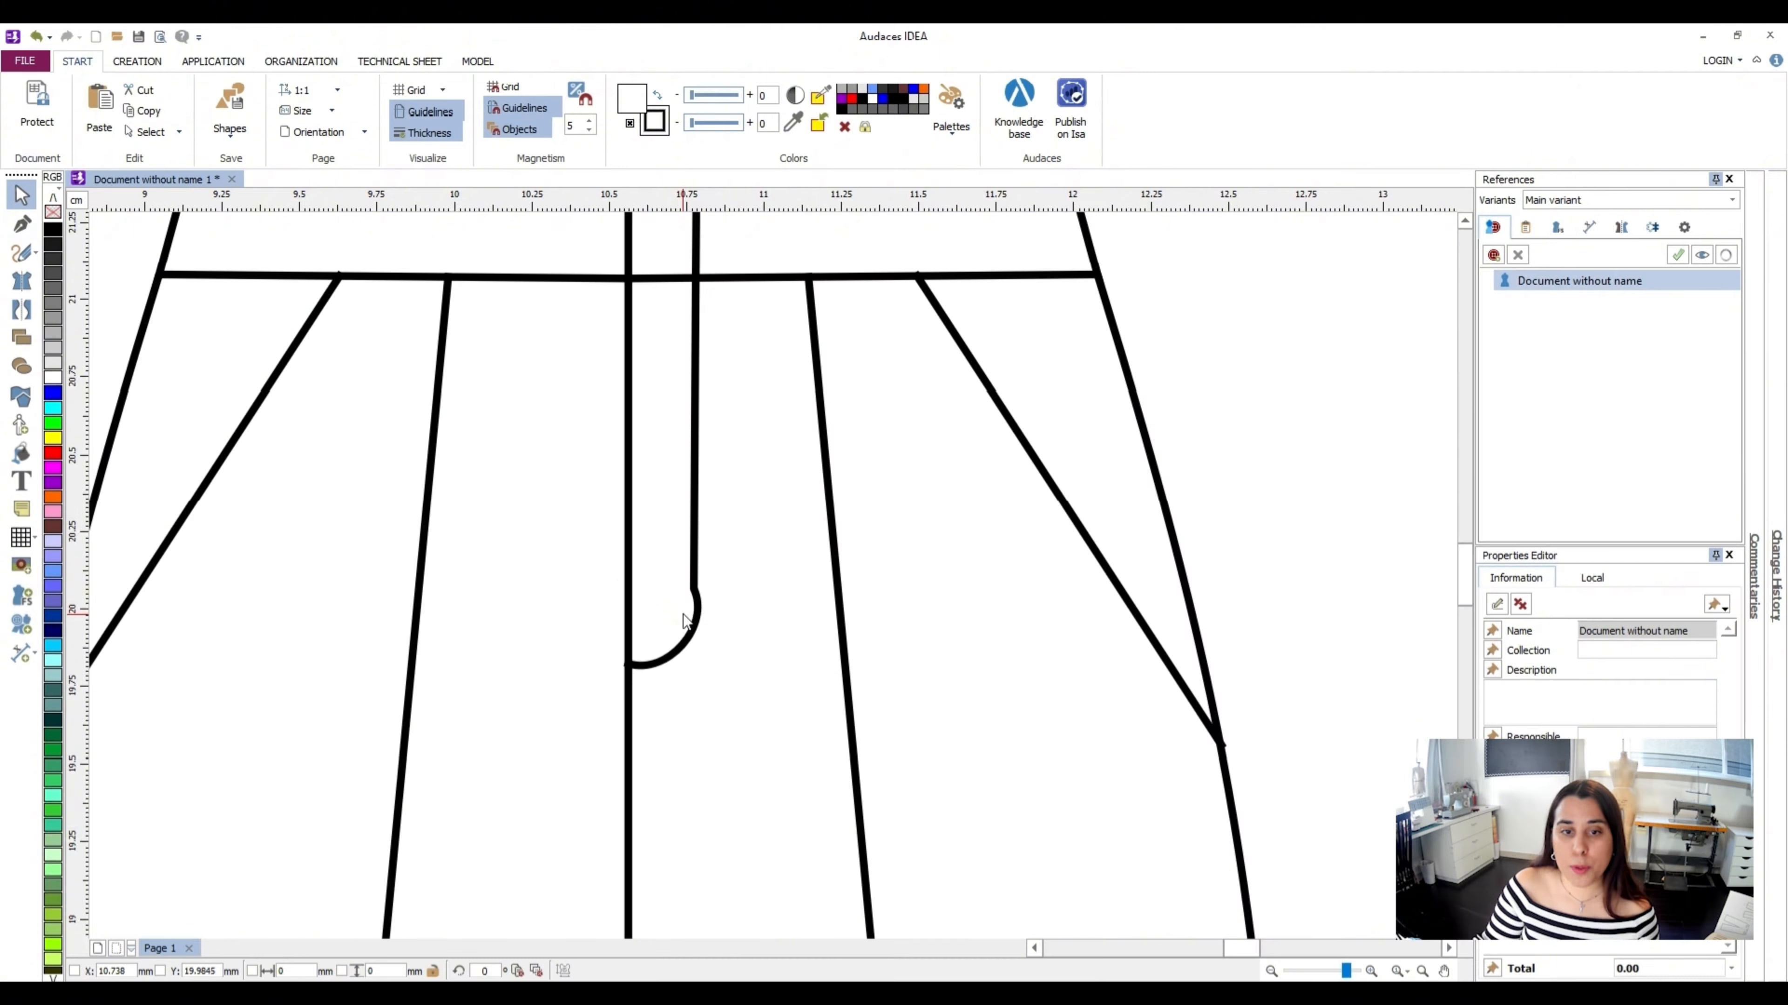
pyautogui.click(692, 584)
pyautogui.moveTo(692, 574); pyautogui.dragTo(720, 577)
pyautogui.moveTo(755, 651); pyautogui.dragTo(725, 652)
pyautogui.moveTo(638, 747); pyautogui.dragTo(647, 716)
# Move the whole pants drawing toward the left of the page and place a copy beside it for the back view
pyautogui.moveTo(463, 284); pyautogui.dragTo(718, 585)
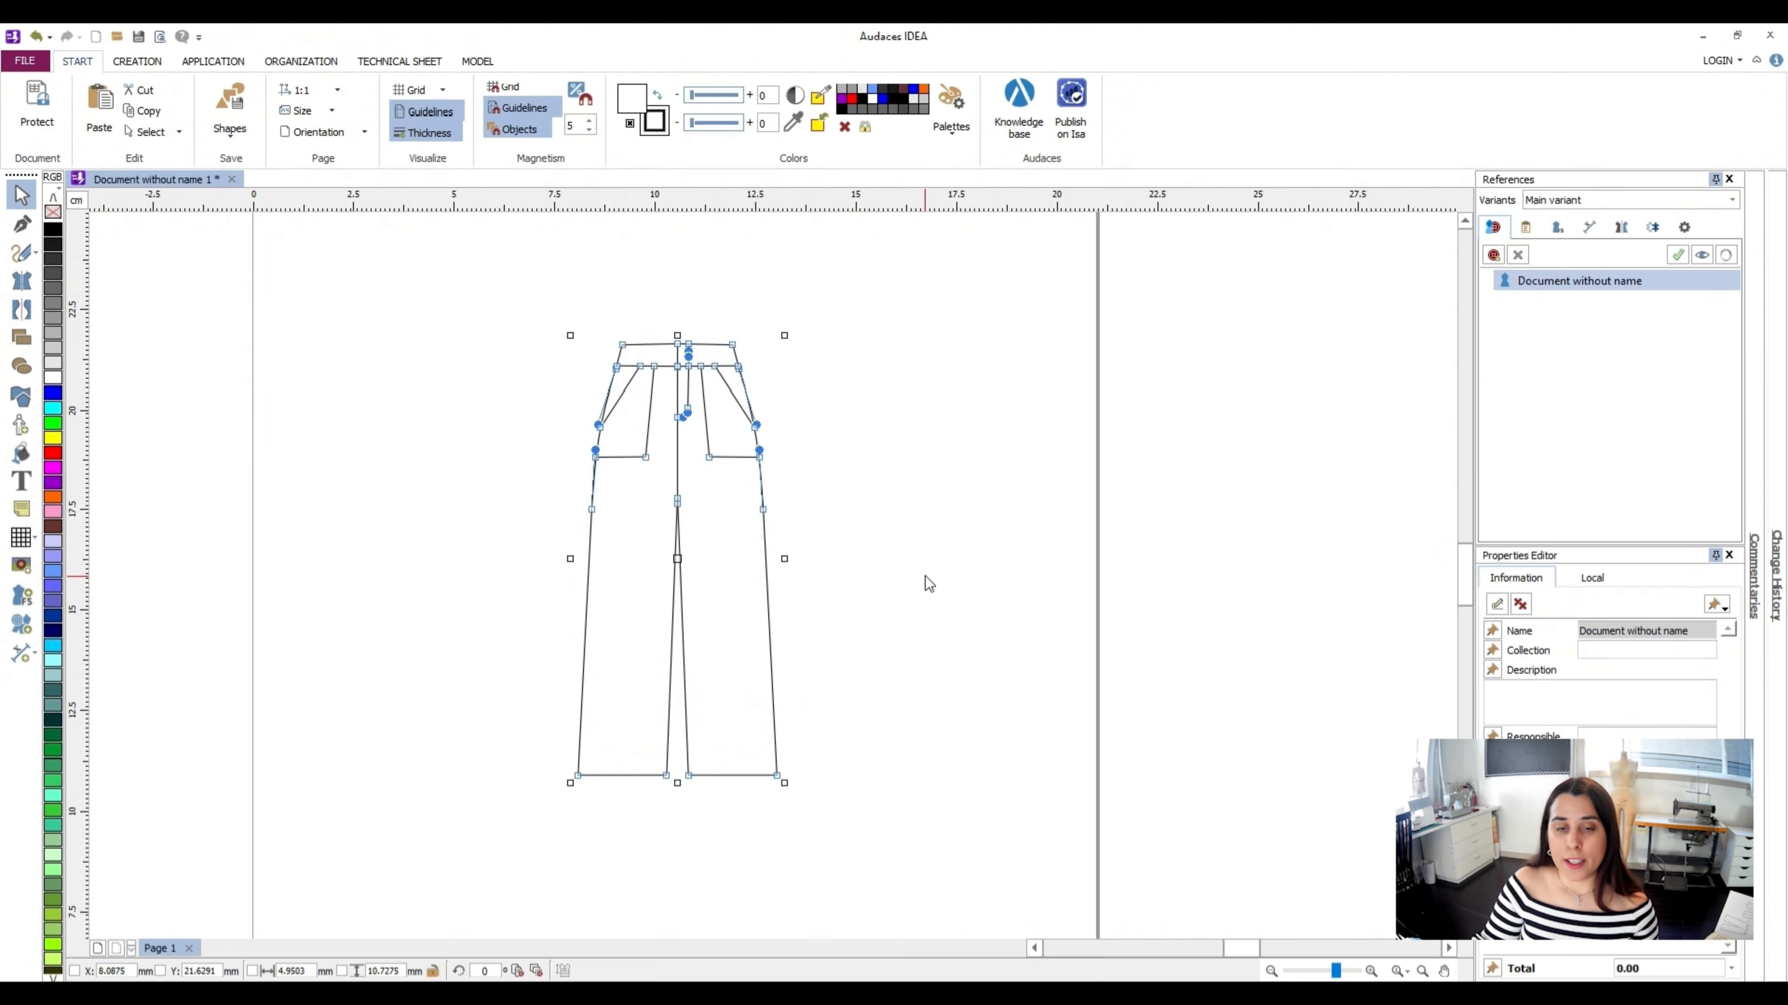
pyautogui.click(924, 575)
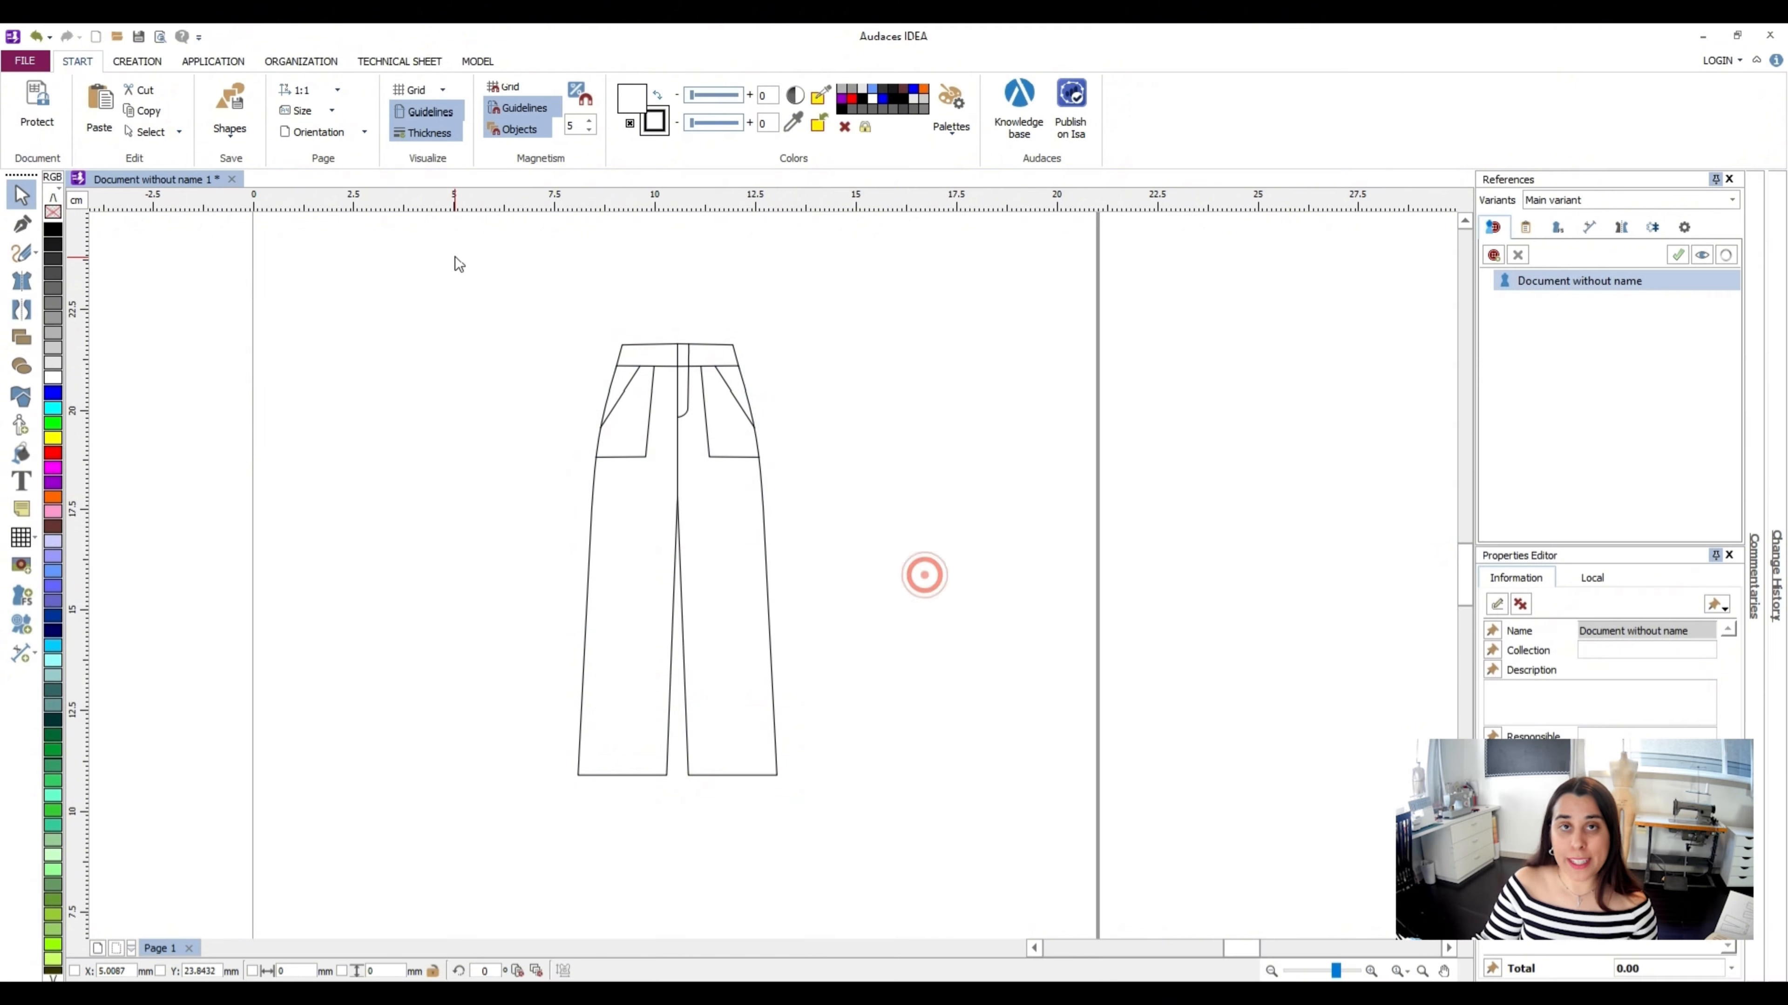
pyautogui.moveTo(463, 254); pyautogui.dragTo(943, 899)
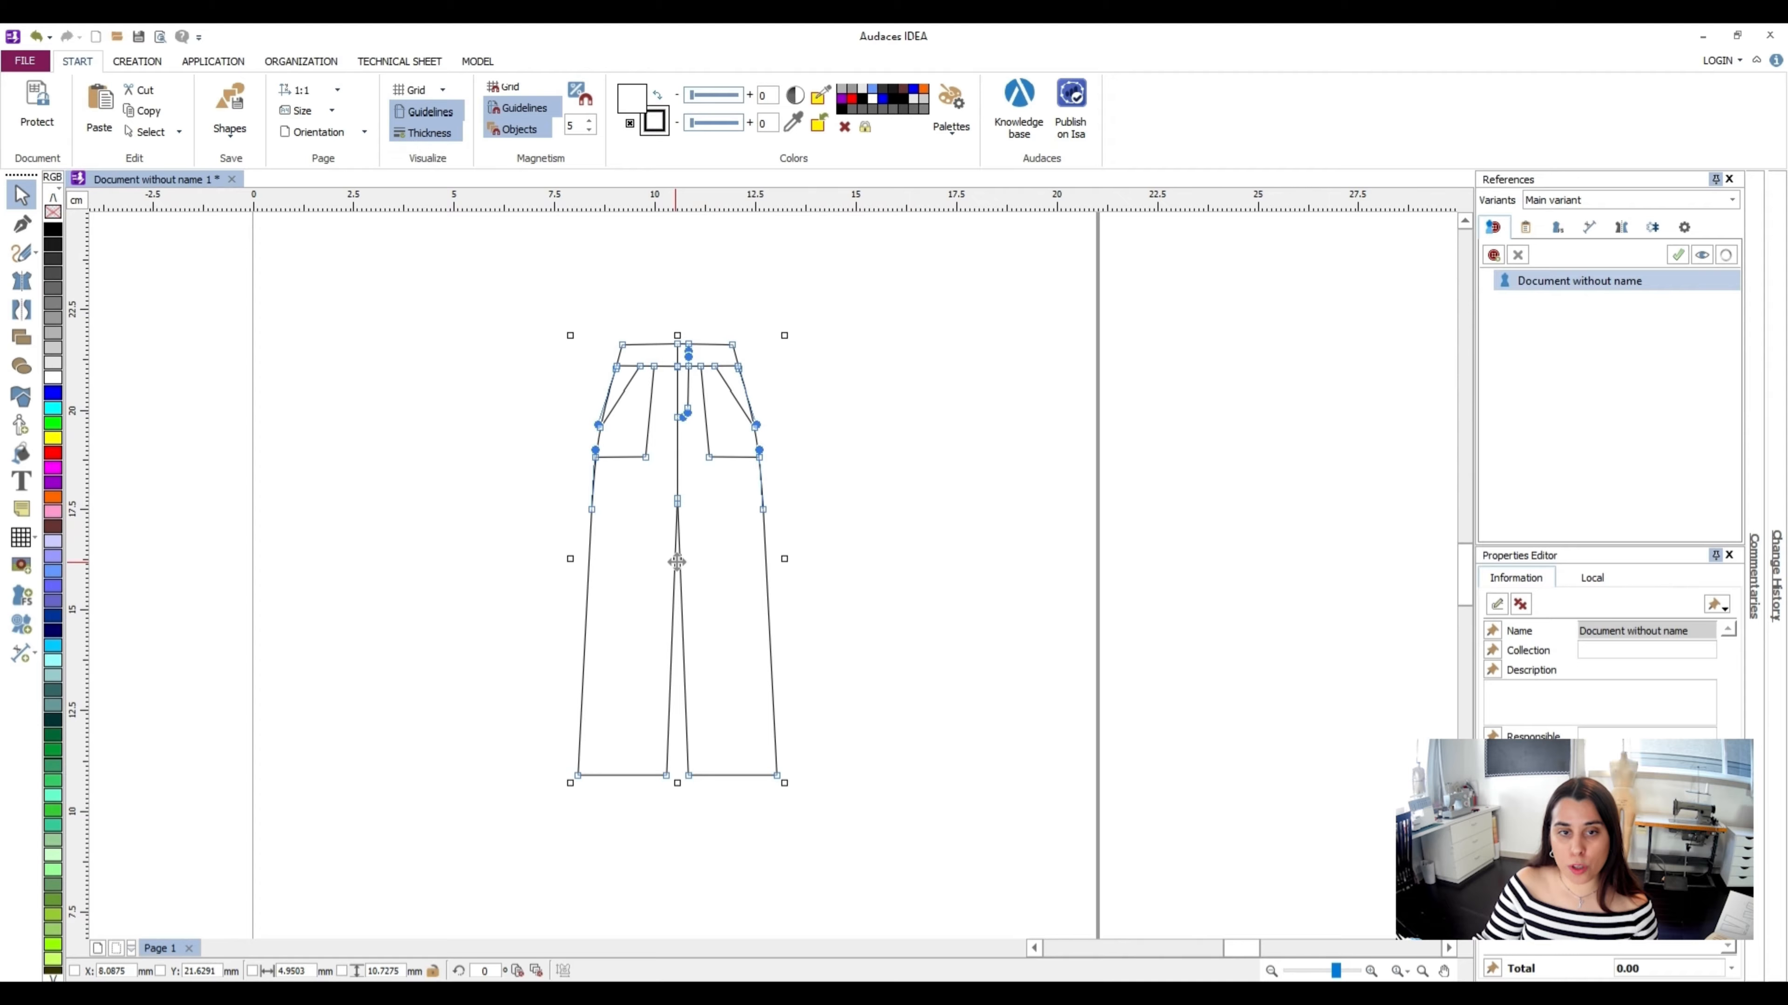
pyautogui.moveTo(676, 562); pyautogui.dragTo(513, 561)
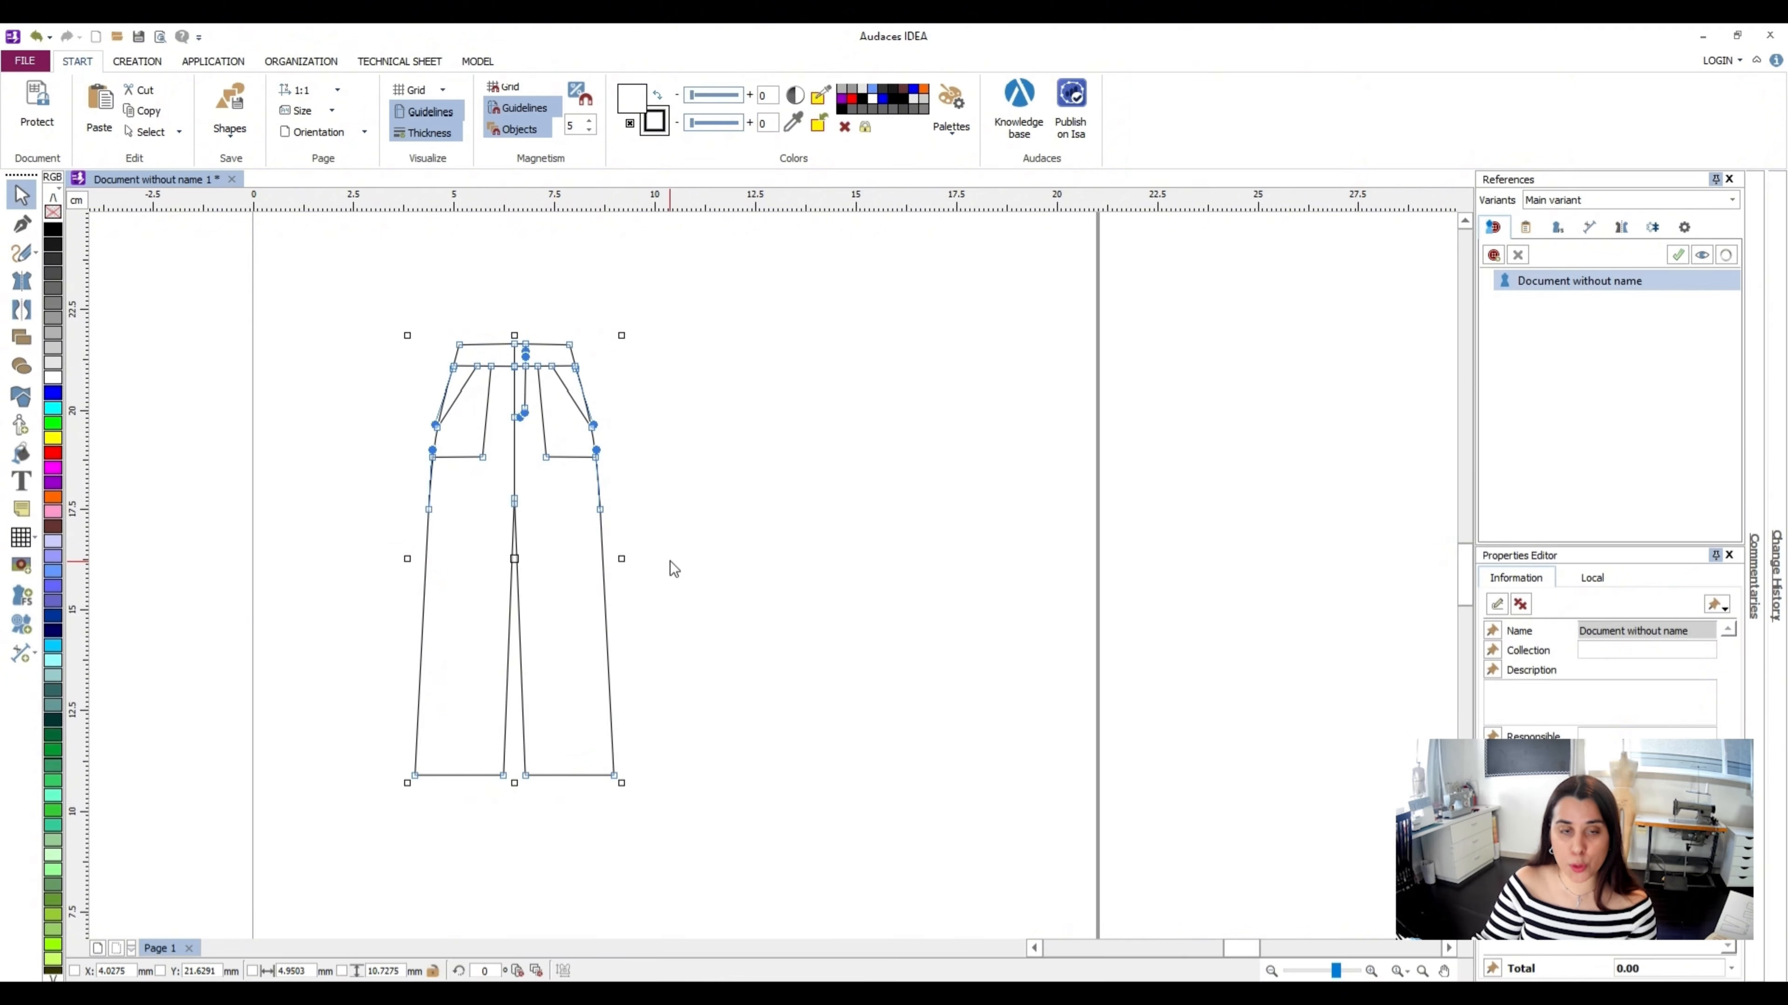
pyautogui.moveTo(519, 558); pyautogui.dragTo(845, 564)
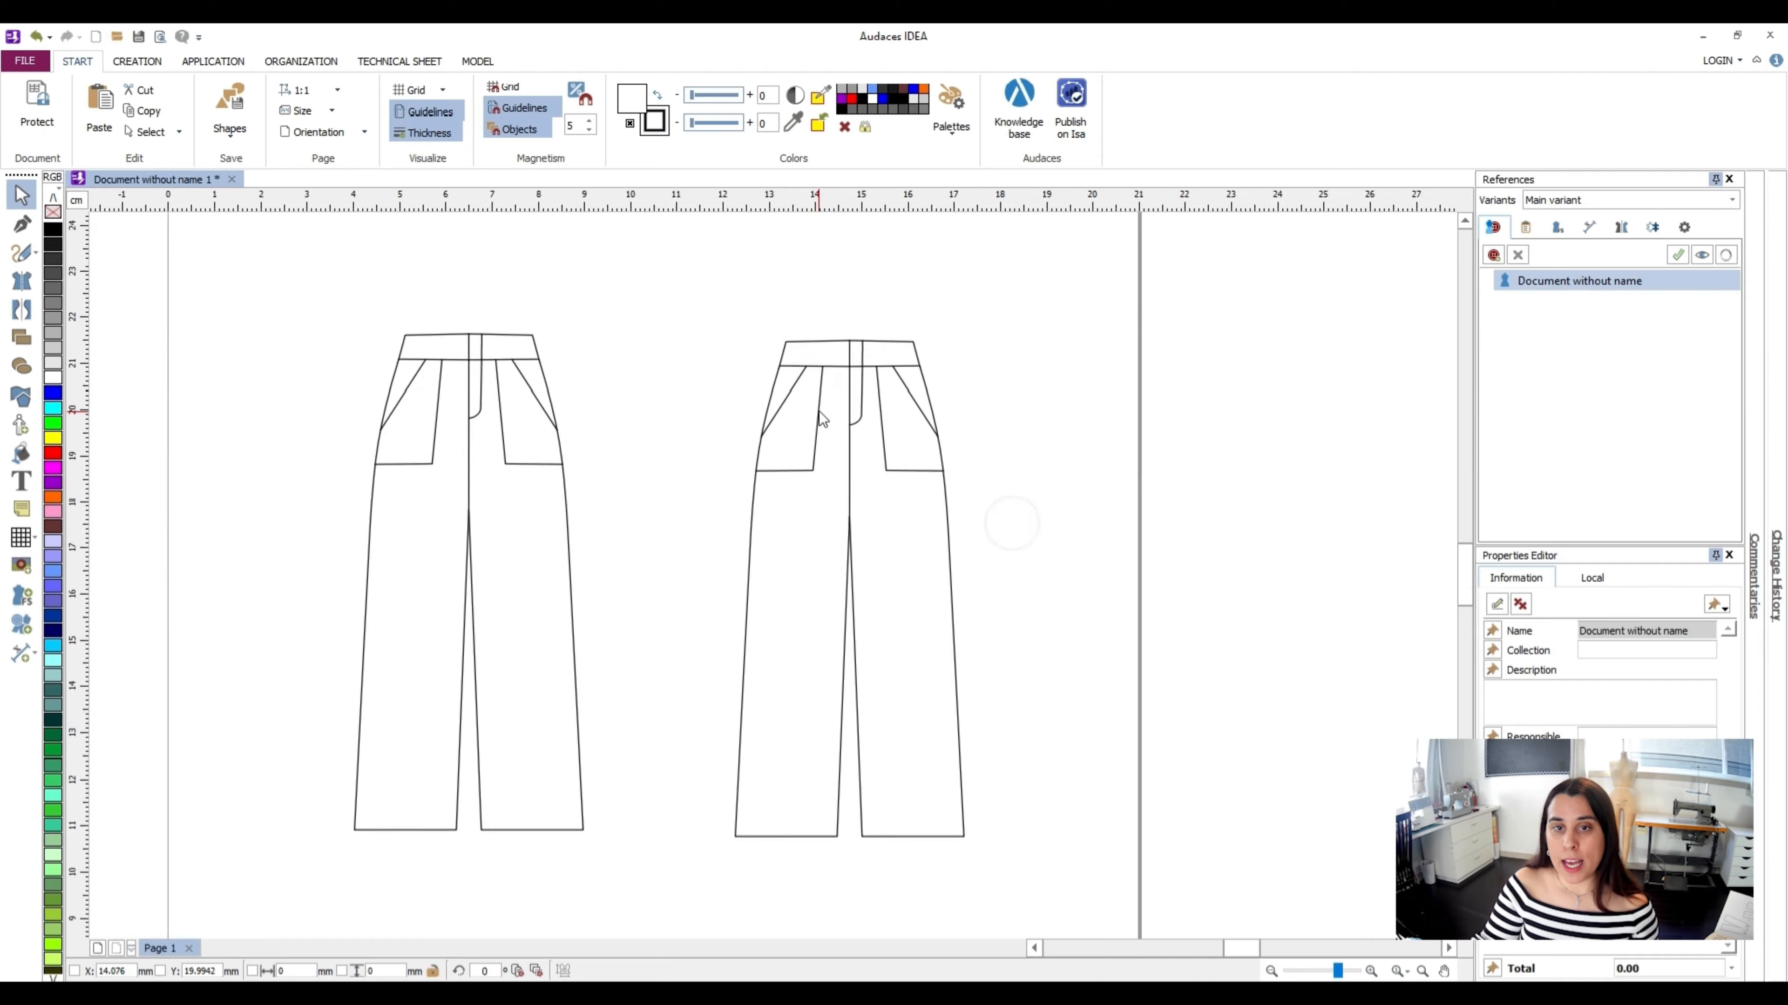
# Delete the fly, the pocket bag outlines and the slanted pocket openings from the right-hand pants copy
pyautogui.scroll(2, 823, 415)
pyautogui.click(873, 415)
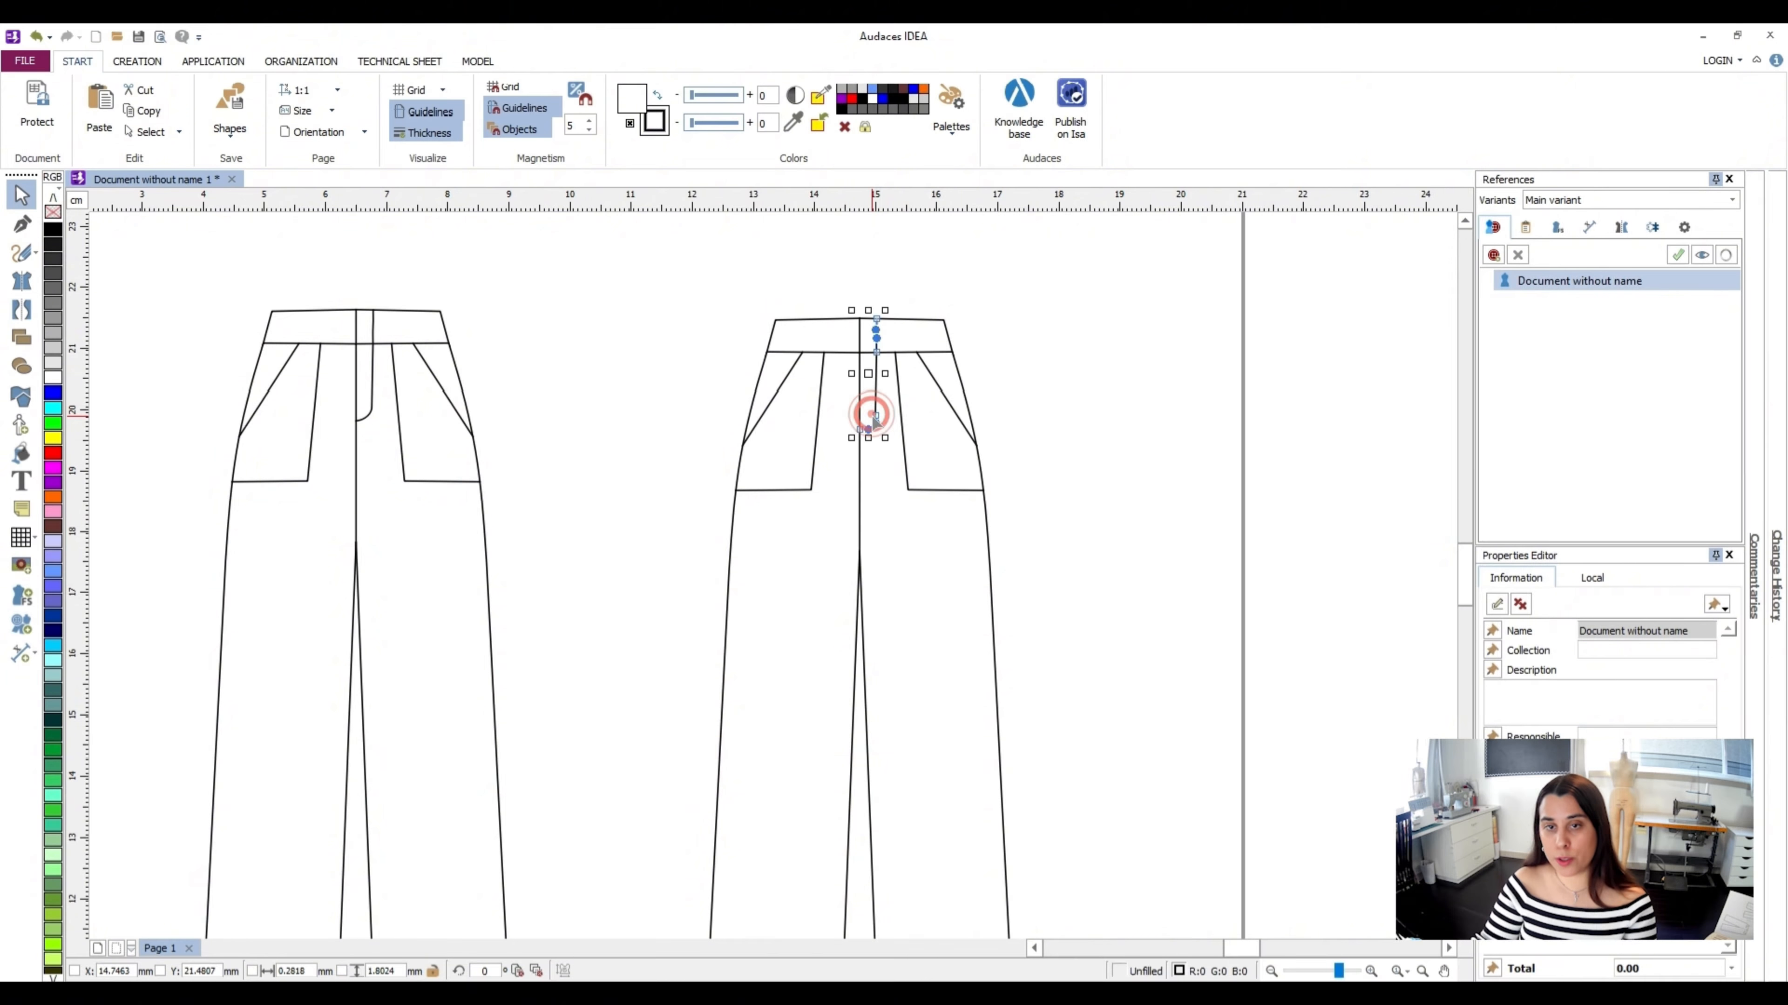
pyautogui.click(903, 422)
pyautogui.click(907, 469)
pyautogui.press('Delete')
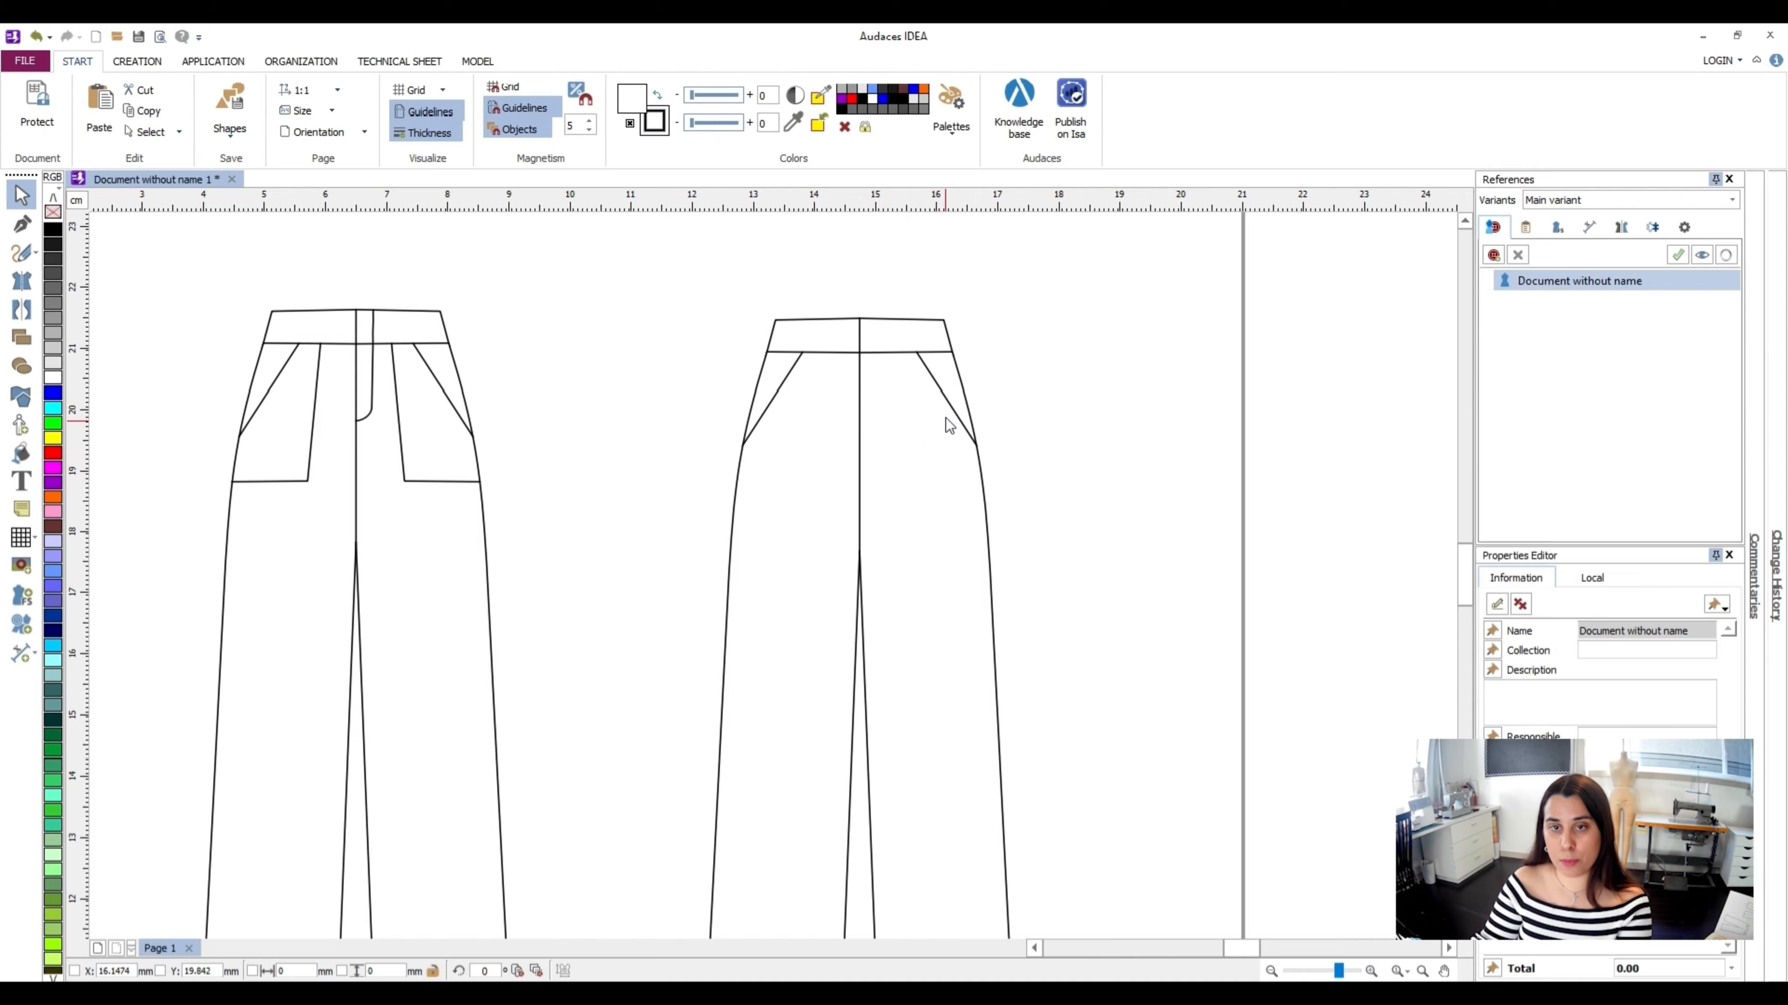
pyautogui.click(950, 407)
pyautogui.press('Delete')
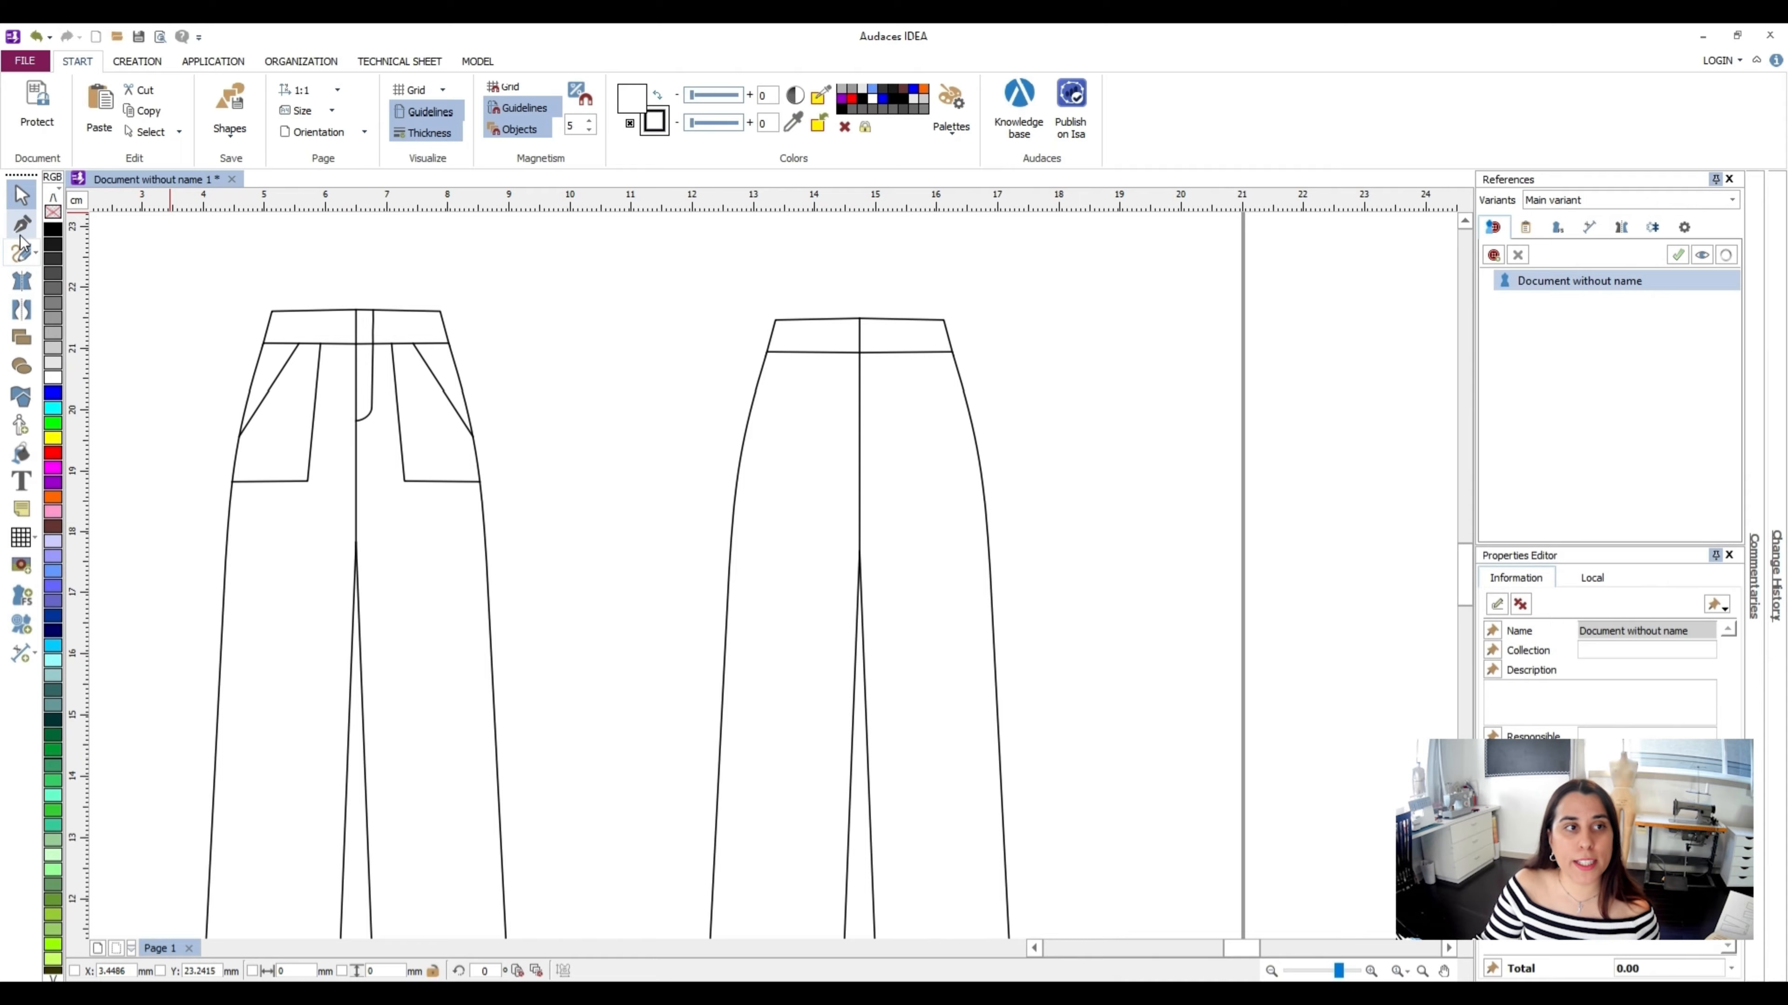
# Draw a mirrored V-shaped yoke seam below the back waistband, from the centre to the side seams, about 3.2 by 0.4 cm
pyautogui.click(26, 288)
pyautogui.click(859, 398)
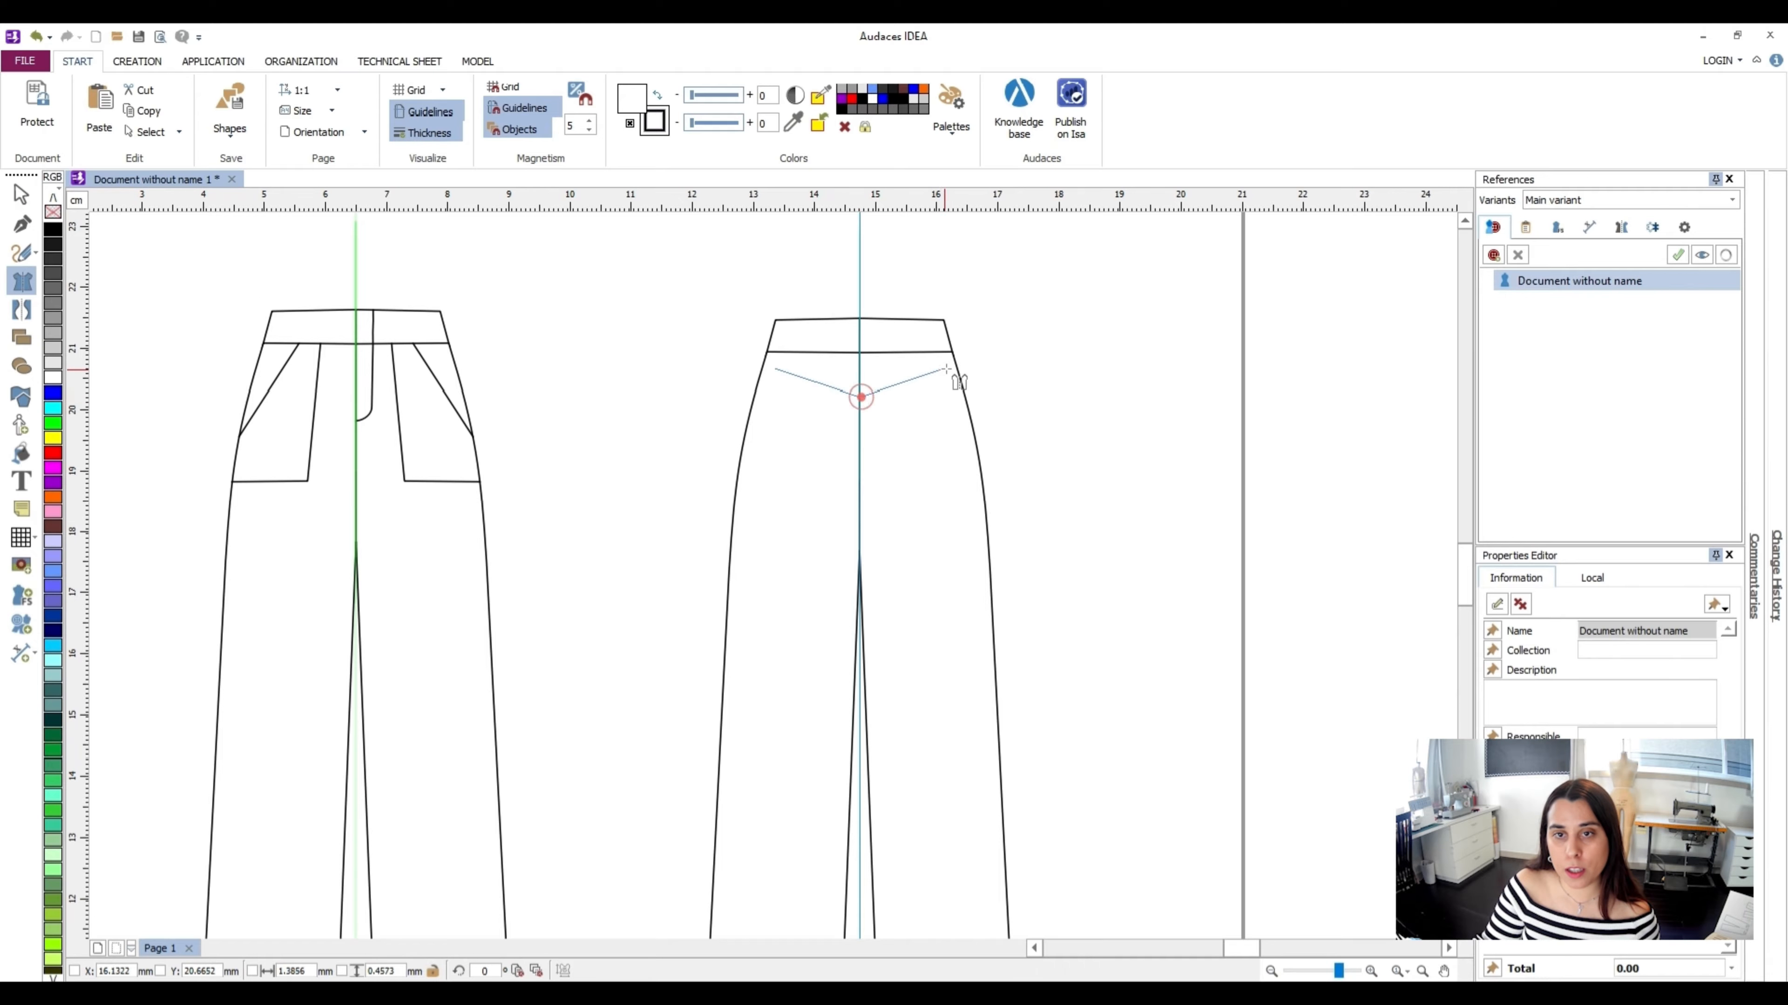
pyautogui.click(958, 371)
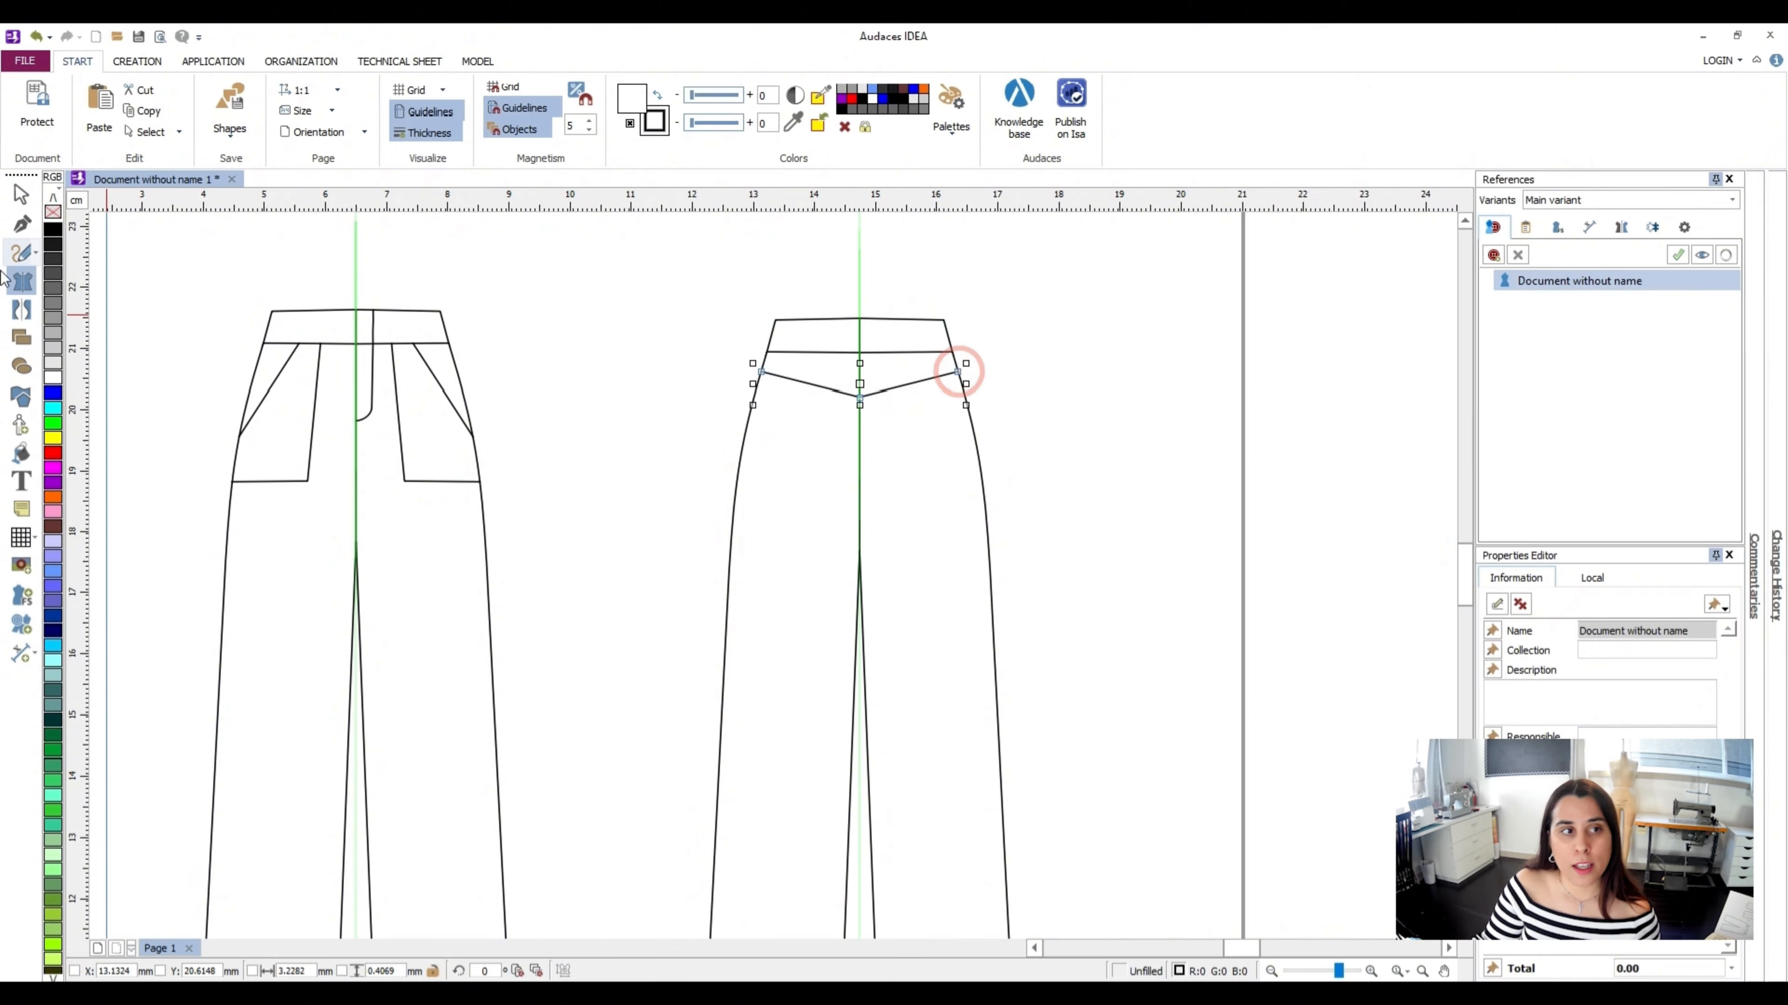
# Draw mirrored five-sided patch pockets with pointed lower edges below the back yoke, spanning about 3.2 by 1.2 cm overall
pyautogui.click(22, 310)
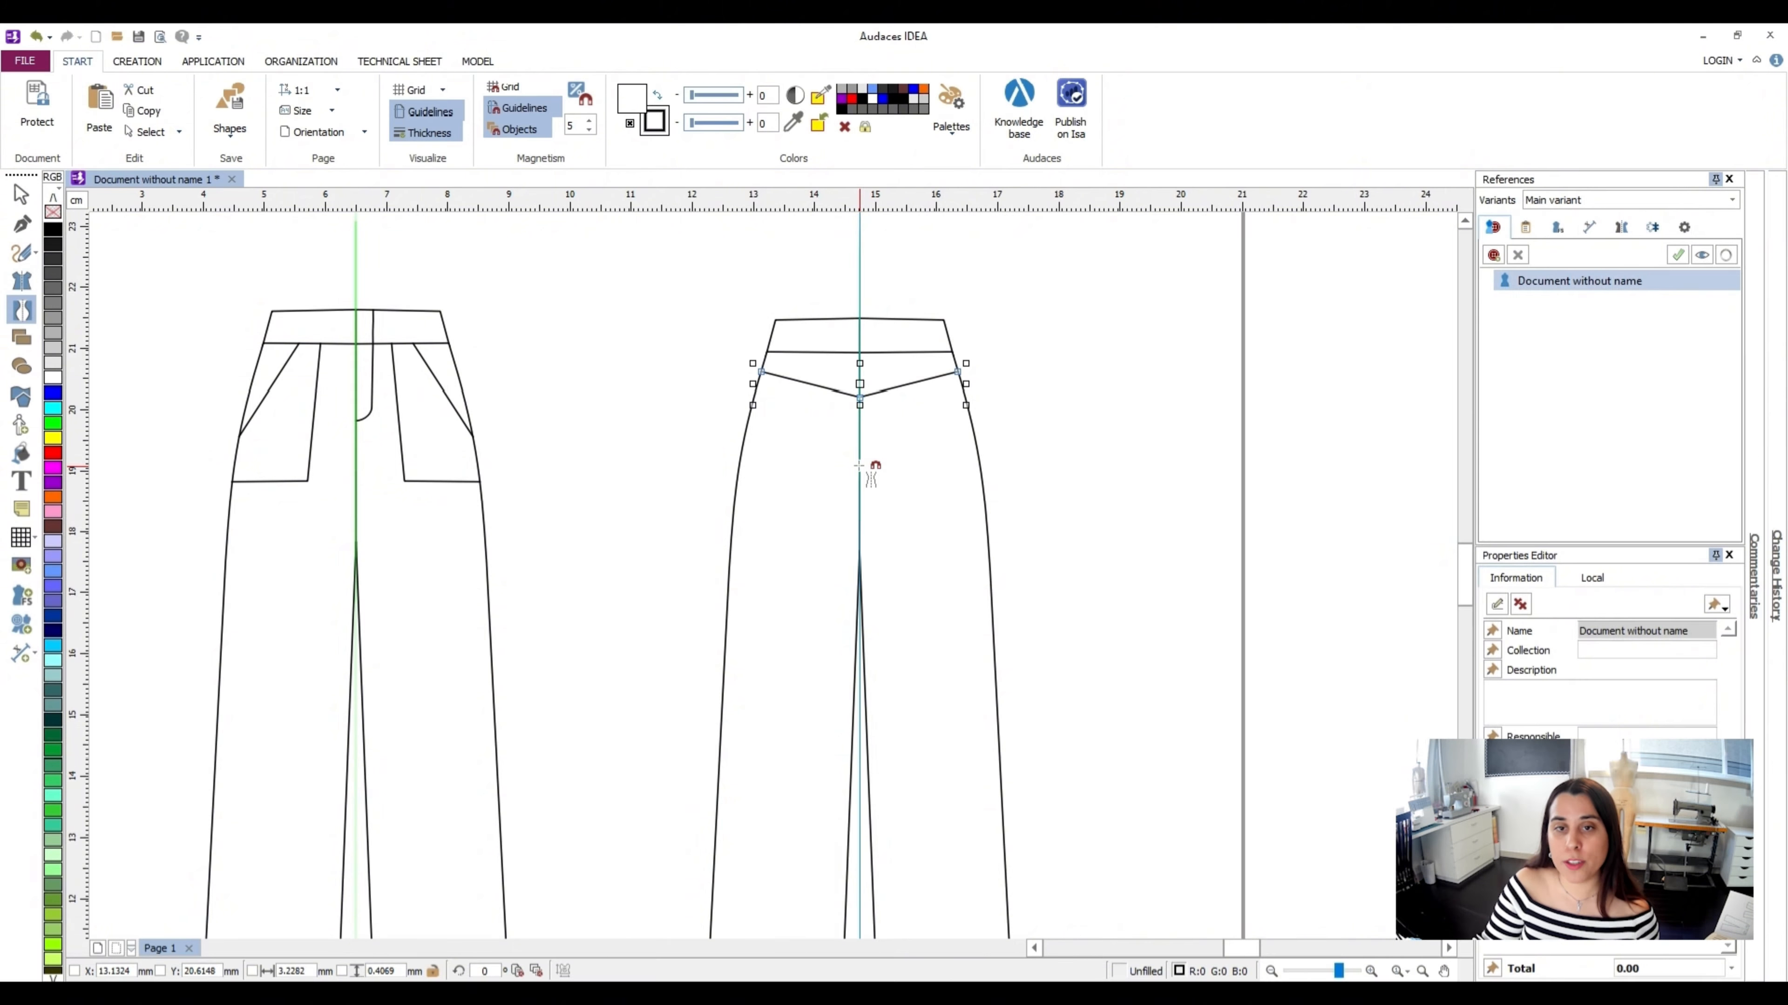
pyautogui.click(891, 419)
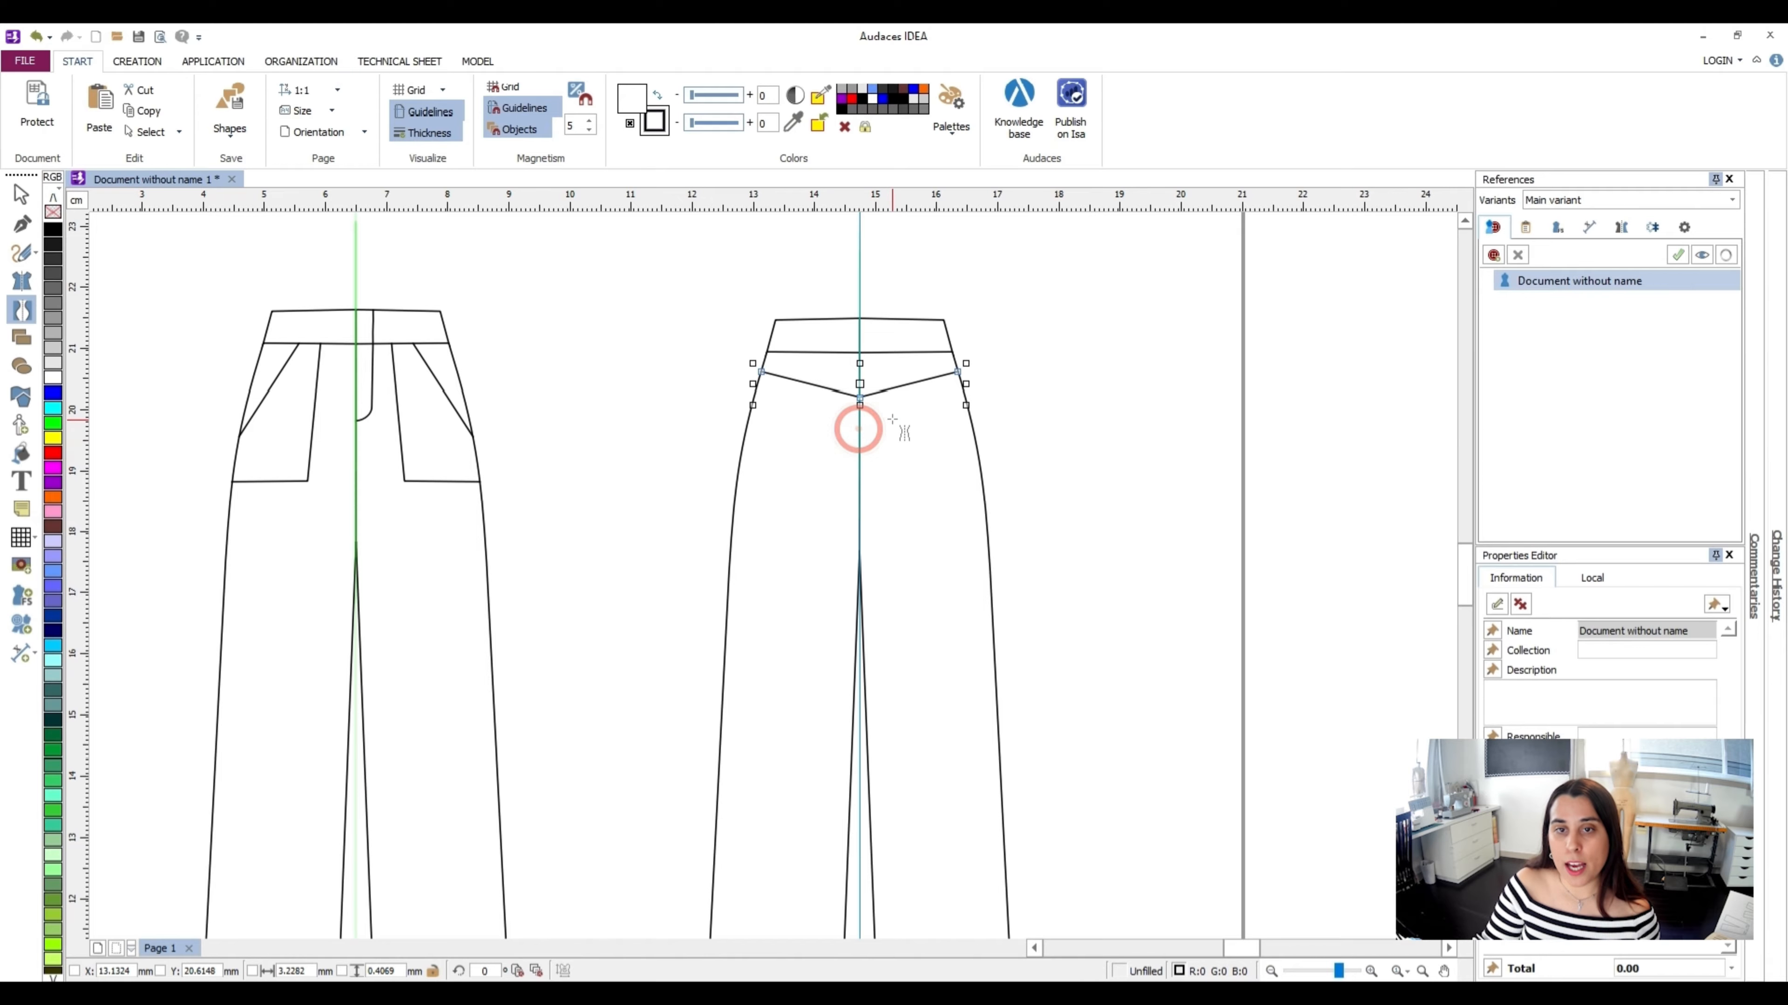
pyautogui.click(954, 417)
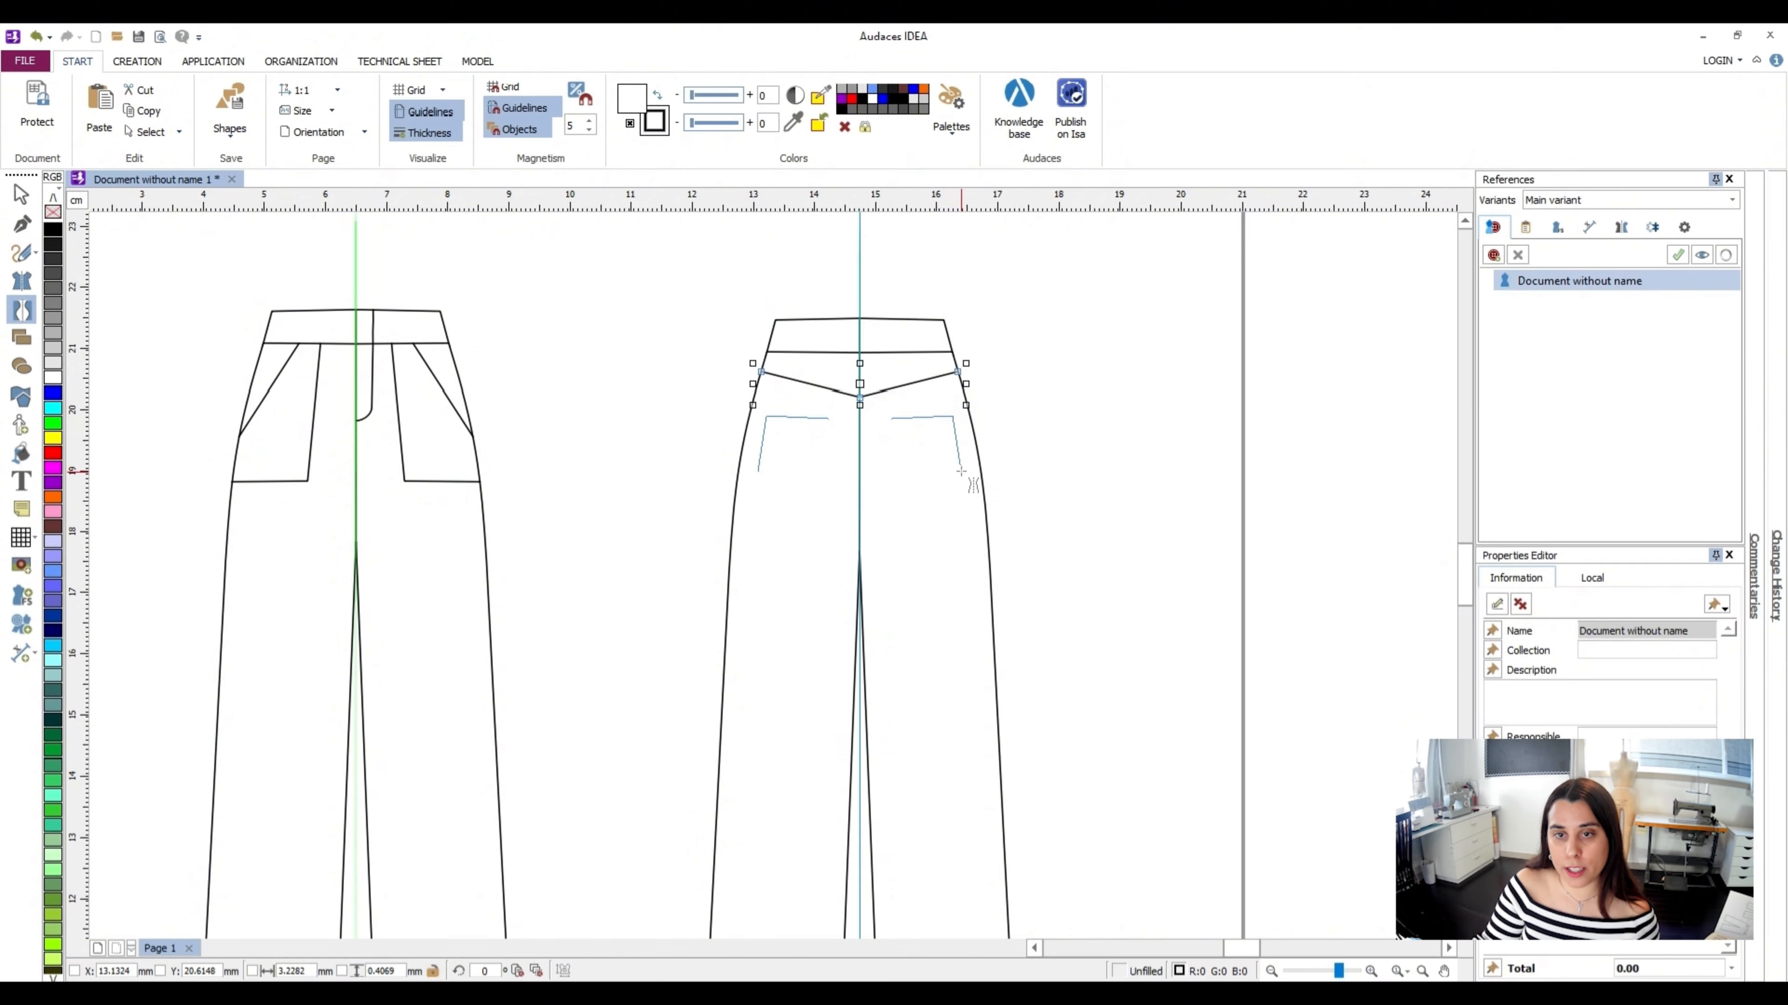
pyautogui.click(959, 470)
pyautogui.click(930, 499)
pyautogui.click(894, 477)
pyautogui.click(891, 419)
# Raise a lower node of the back patch pockets slightly to refine their shape
pyautogui.click(21, 196)
pyautogui.scroll(4, 797, 500)
pyautogui.moveTo(778, 499); pyautogui.dragTo(777, 480)
pyautogui.click(1121, 493)
# Place a small button on the front waistband between the centre line and the fly line
pyautogui.scroll(-7, 425, 535)
pyautogui.moveTo(425, 535); pyautogui.dragTo(673, 497)
pyautogui.scroll(-2, 684, 434)
pyautogui.click(654, 411)
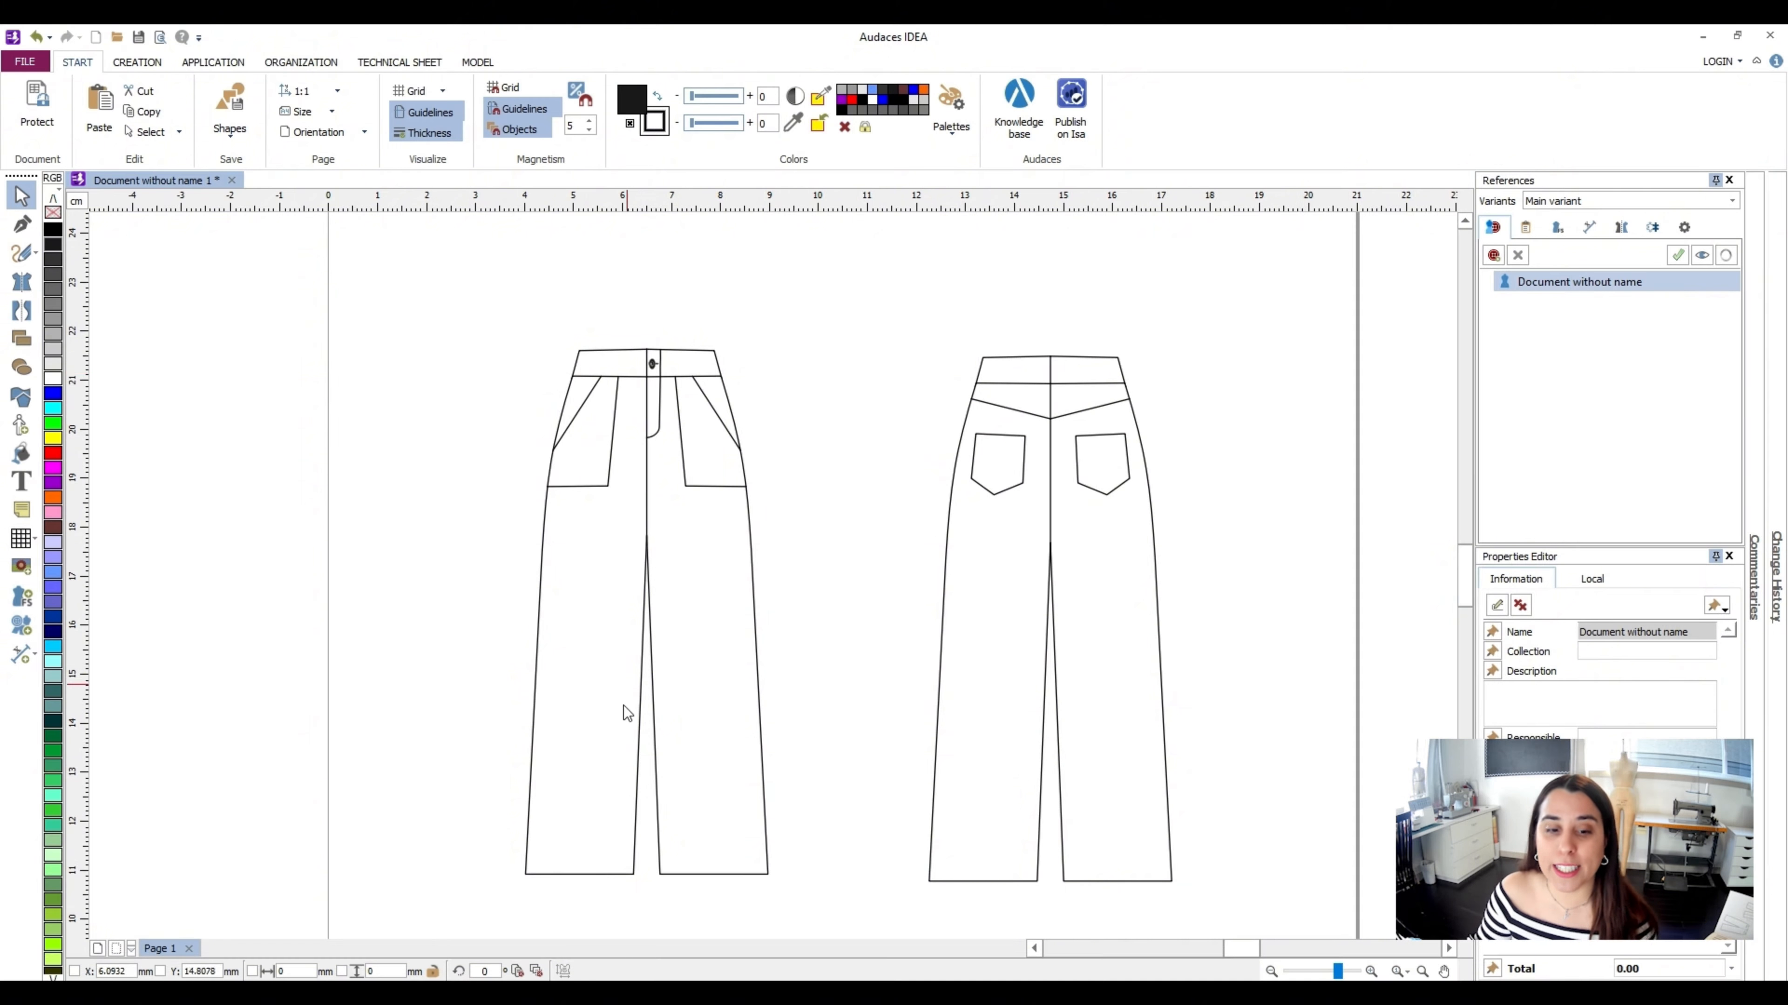
# Select the hem edges of both legs on the front view and open the library of seam stitches
pyautogui.click(594, 876)
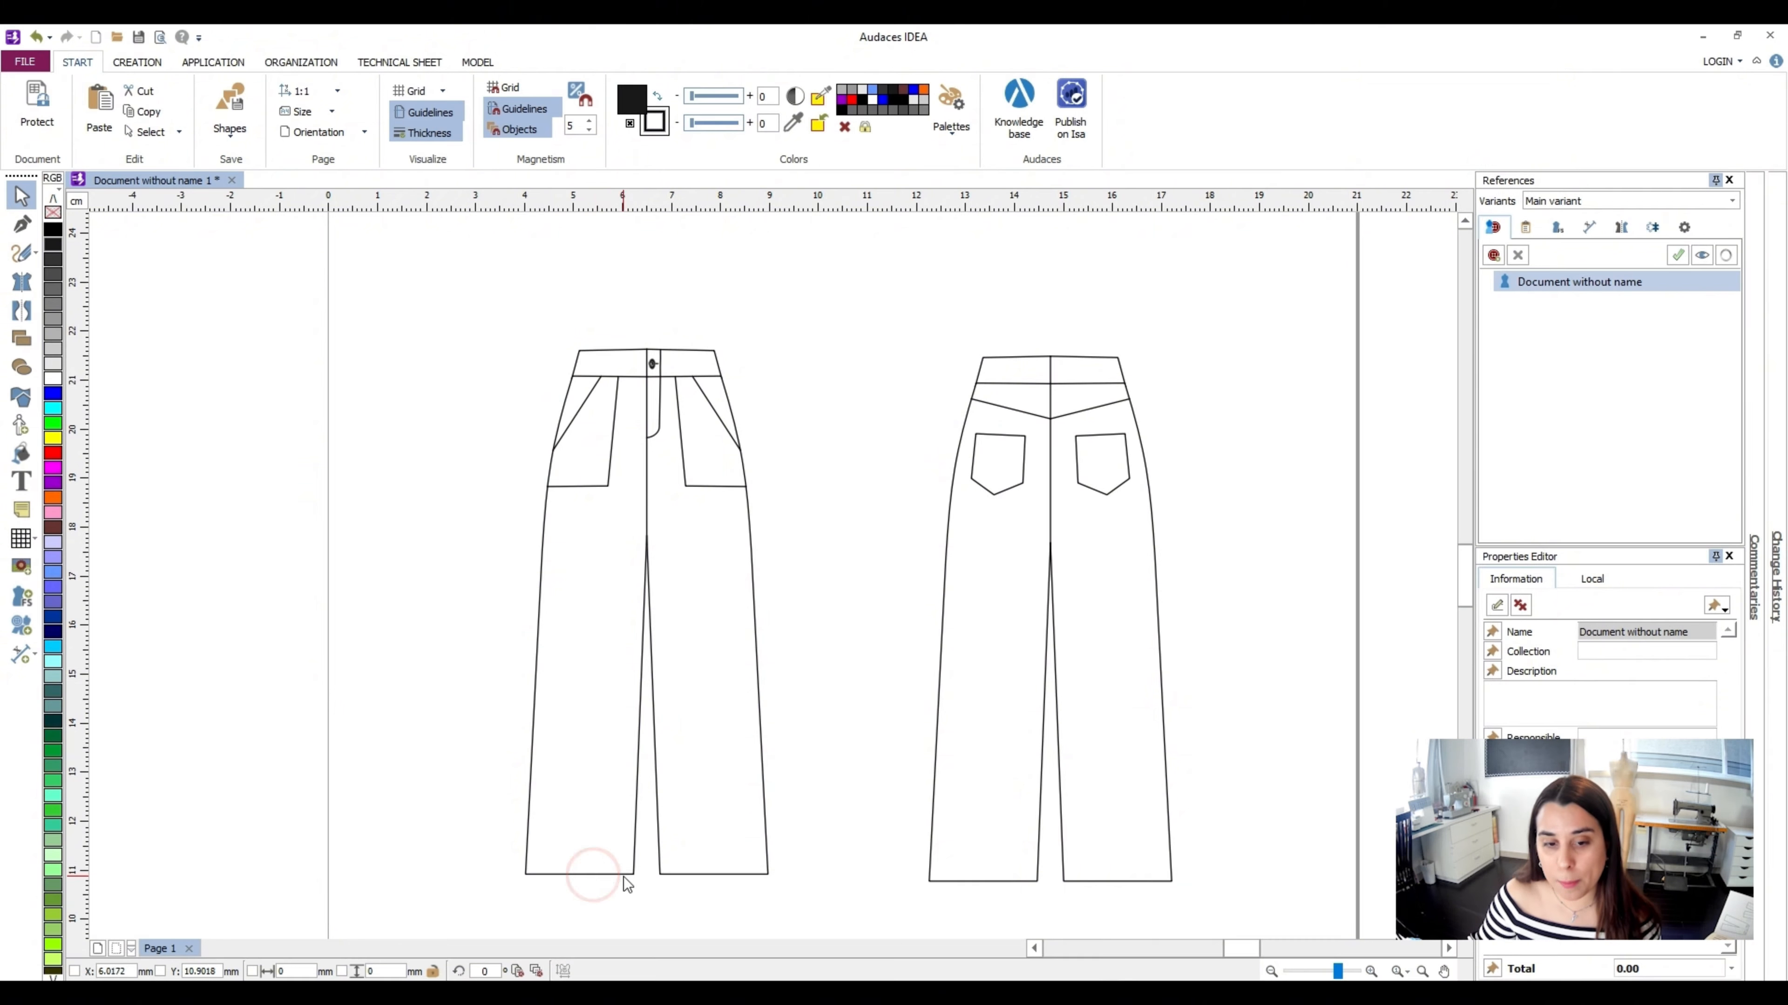
pyautogui.click(622, 877)
pyautogui.click(616, 875)
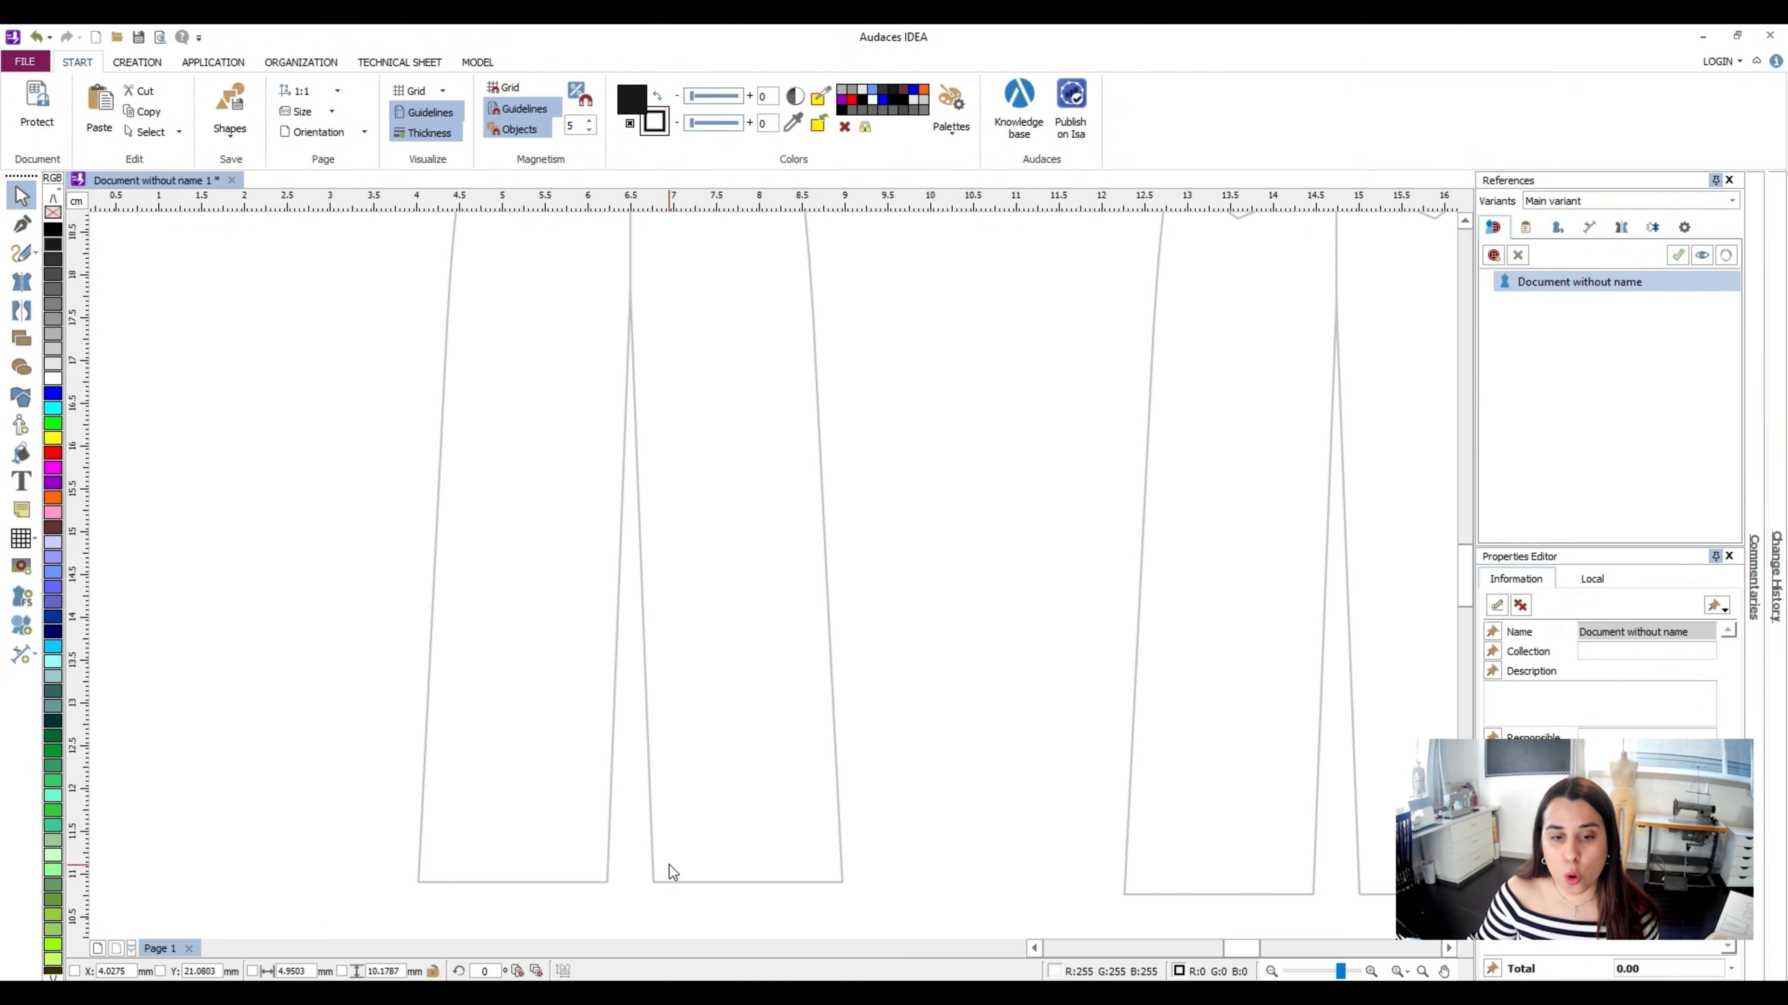
pyautogui.scroll(2, 670, 864)
pyautogui.scroll(-3, 712, 603)
pyautogui.scroll(1, 713, 603)
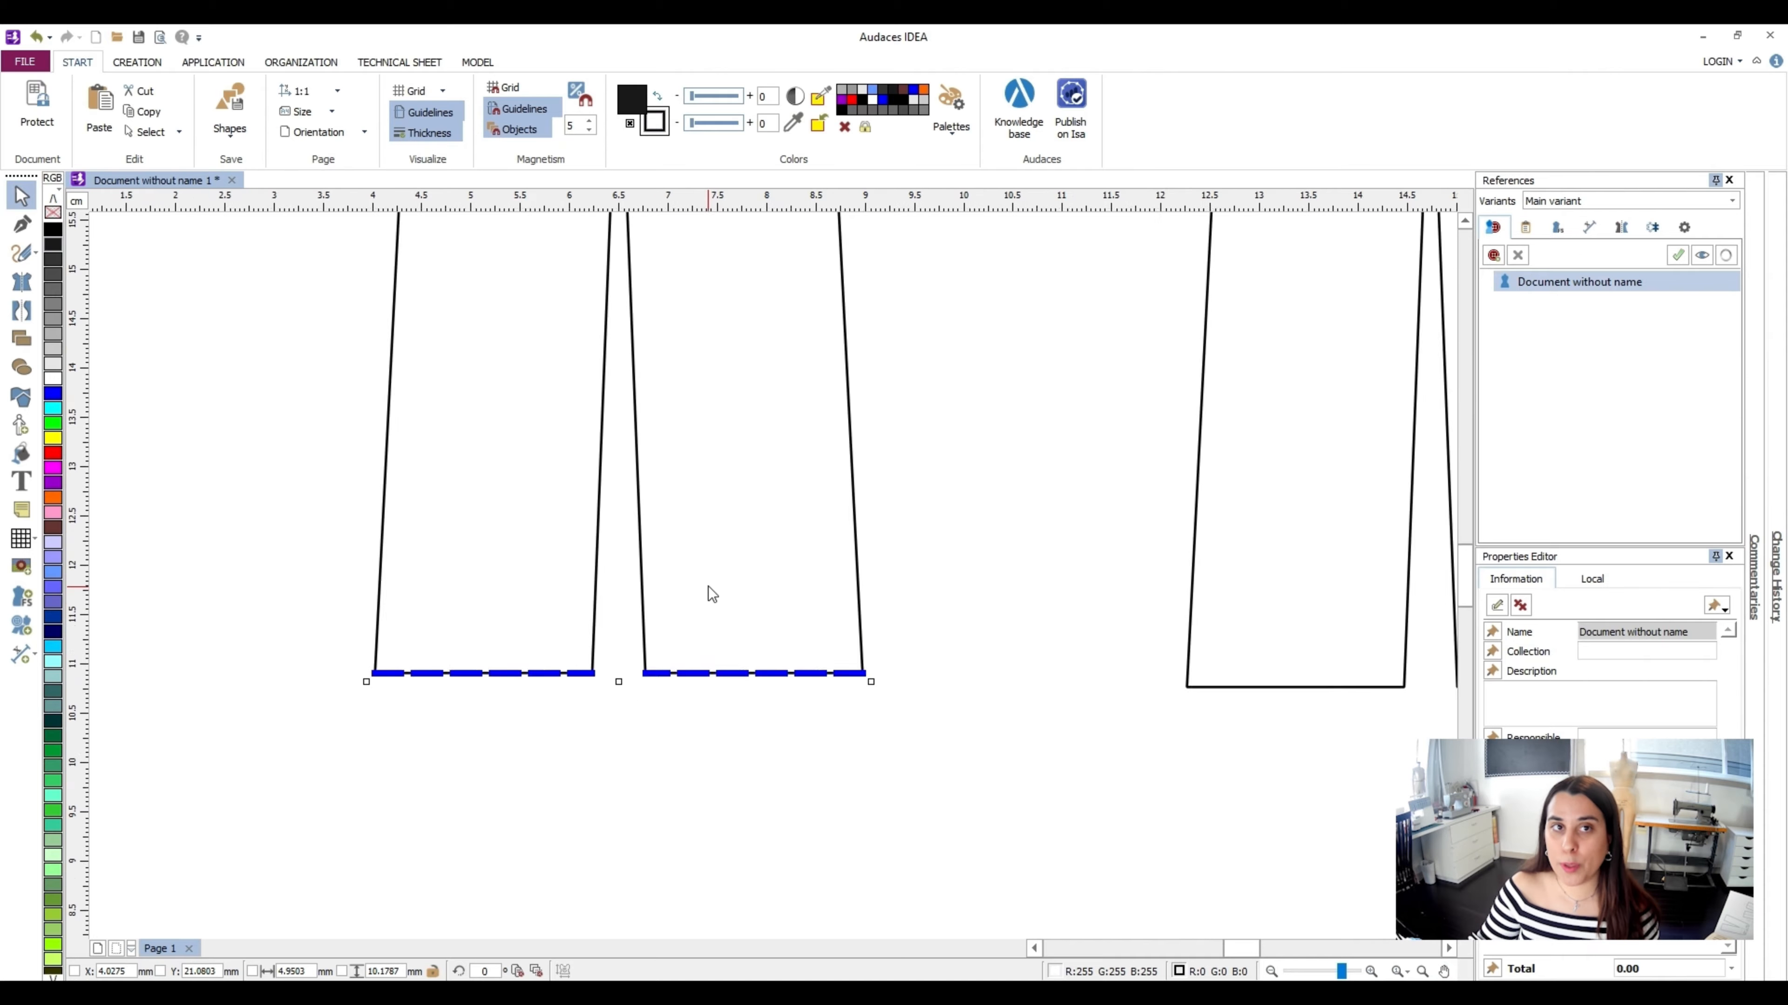
pyautogui.moveTo(730, 603); pyautogui.dragTo(753, 647)
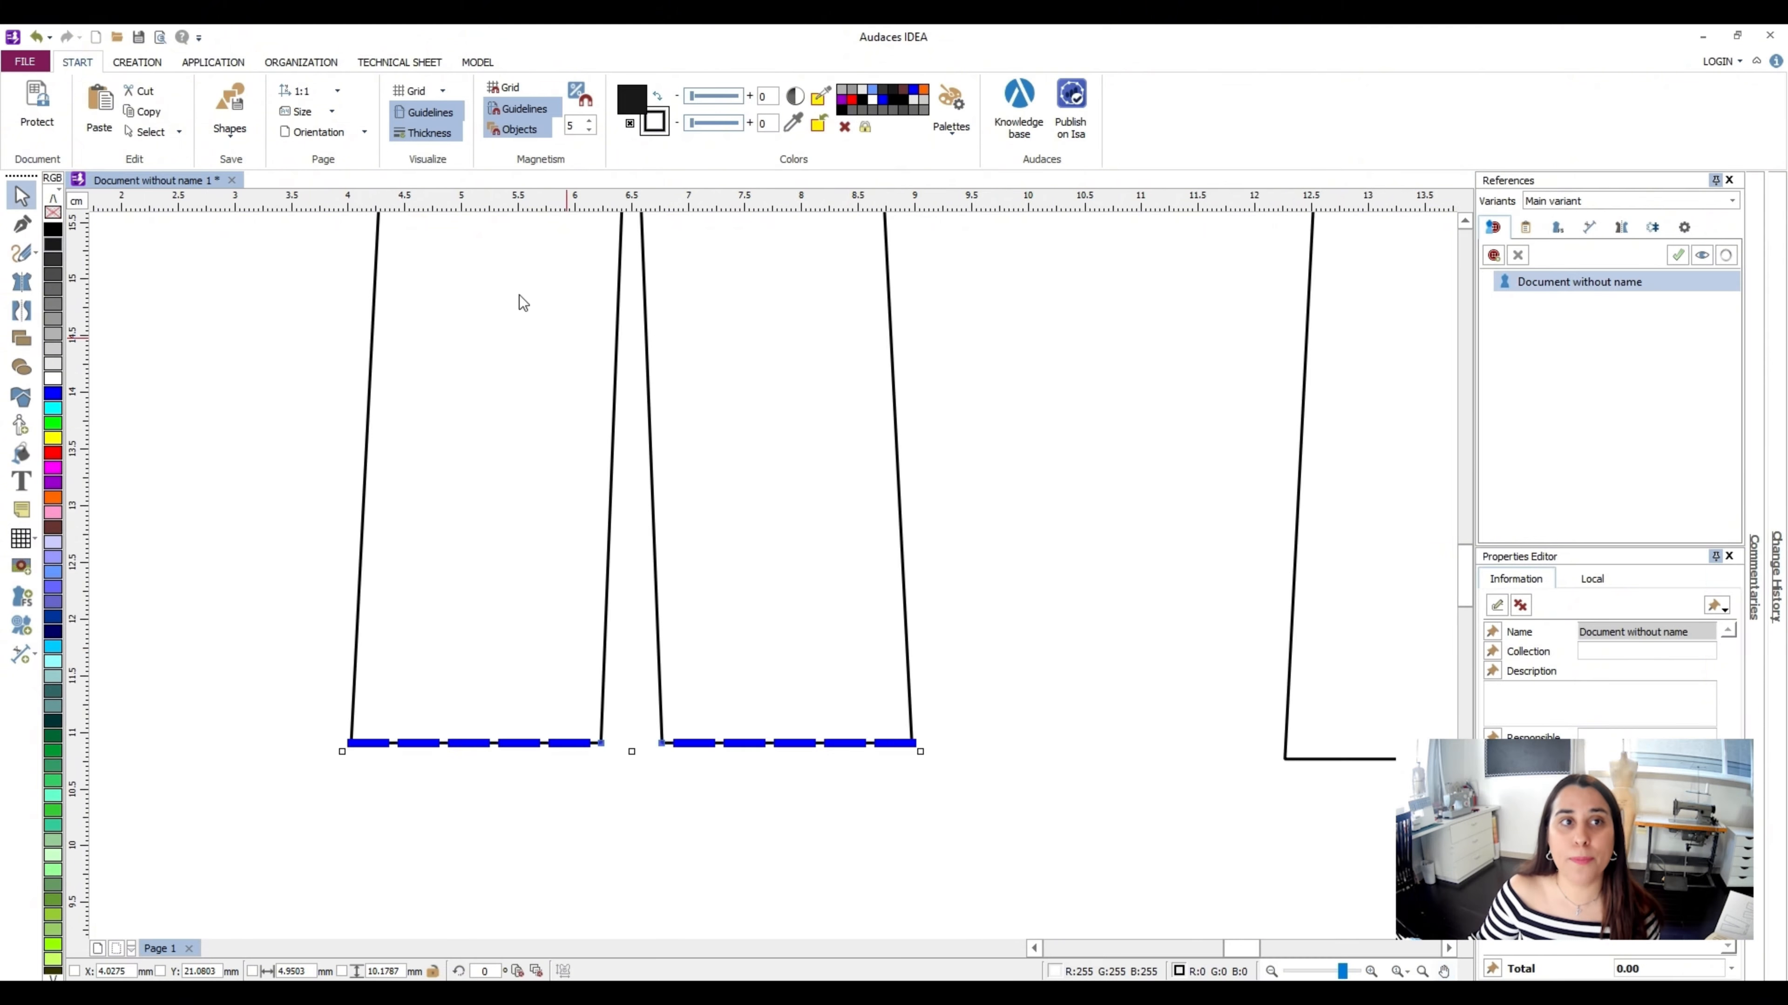
pyautogui.click(212, 62)
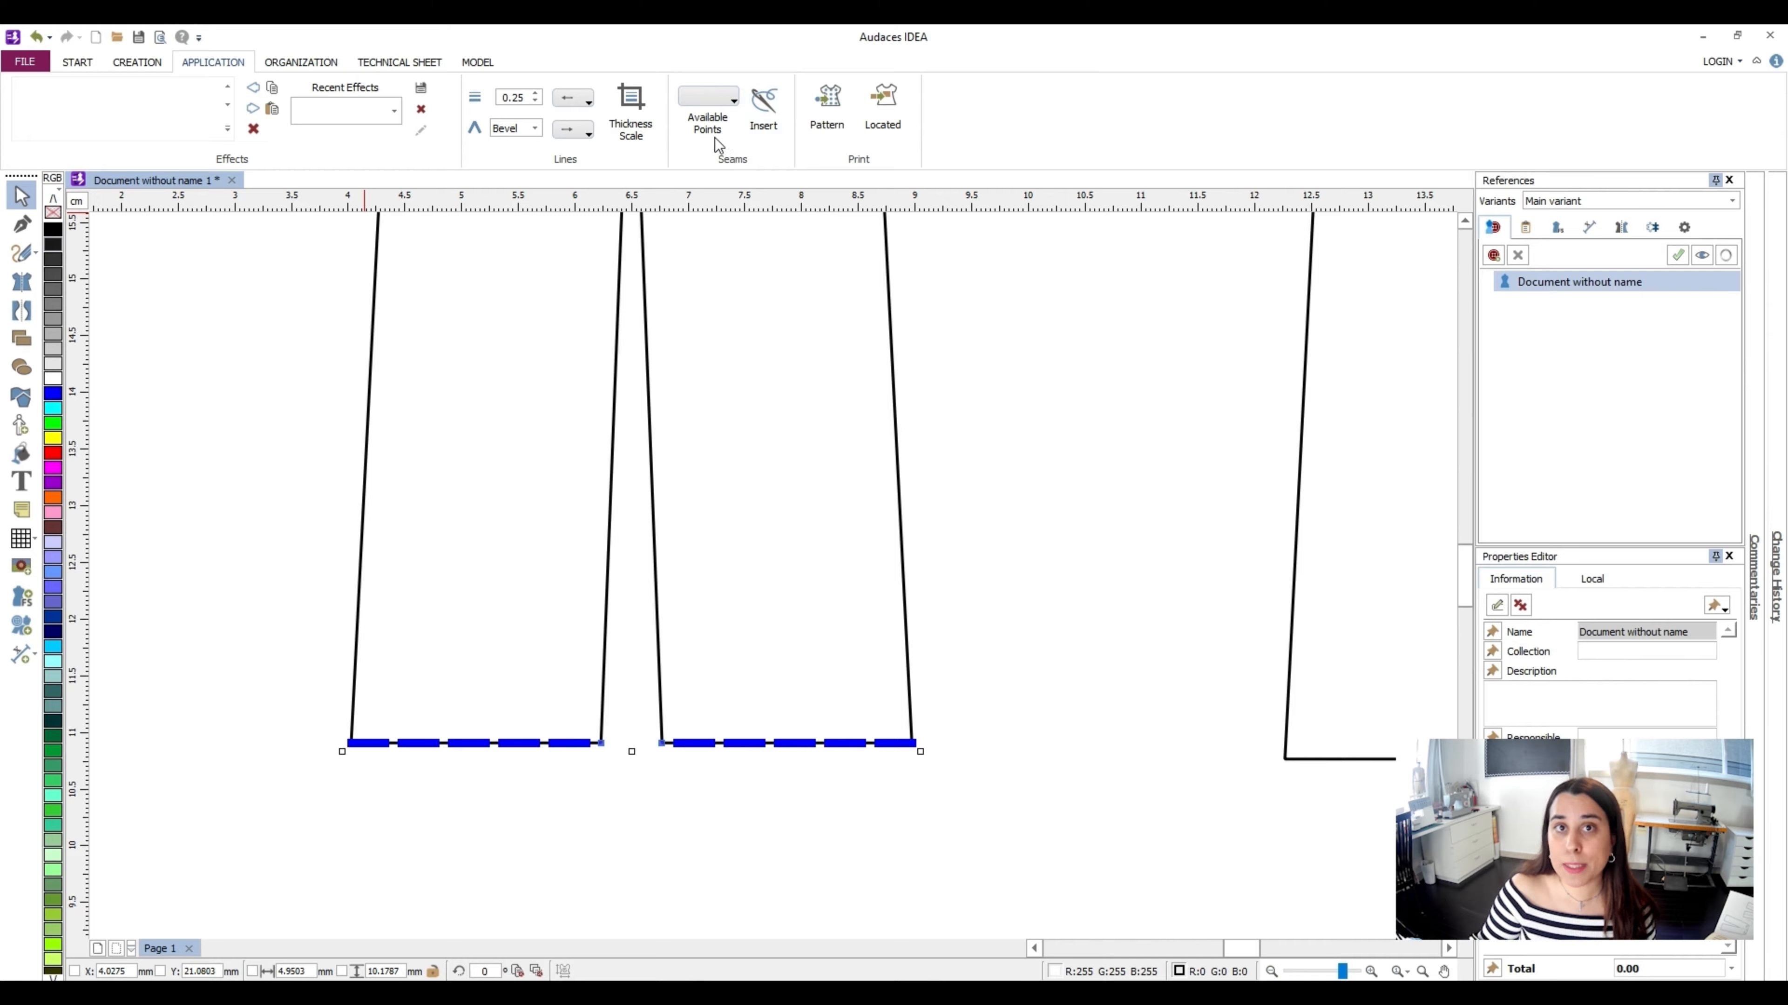
pyautogui.click(708, 96)
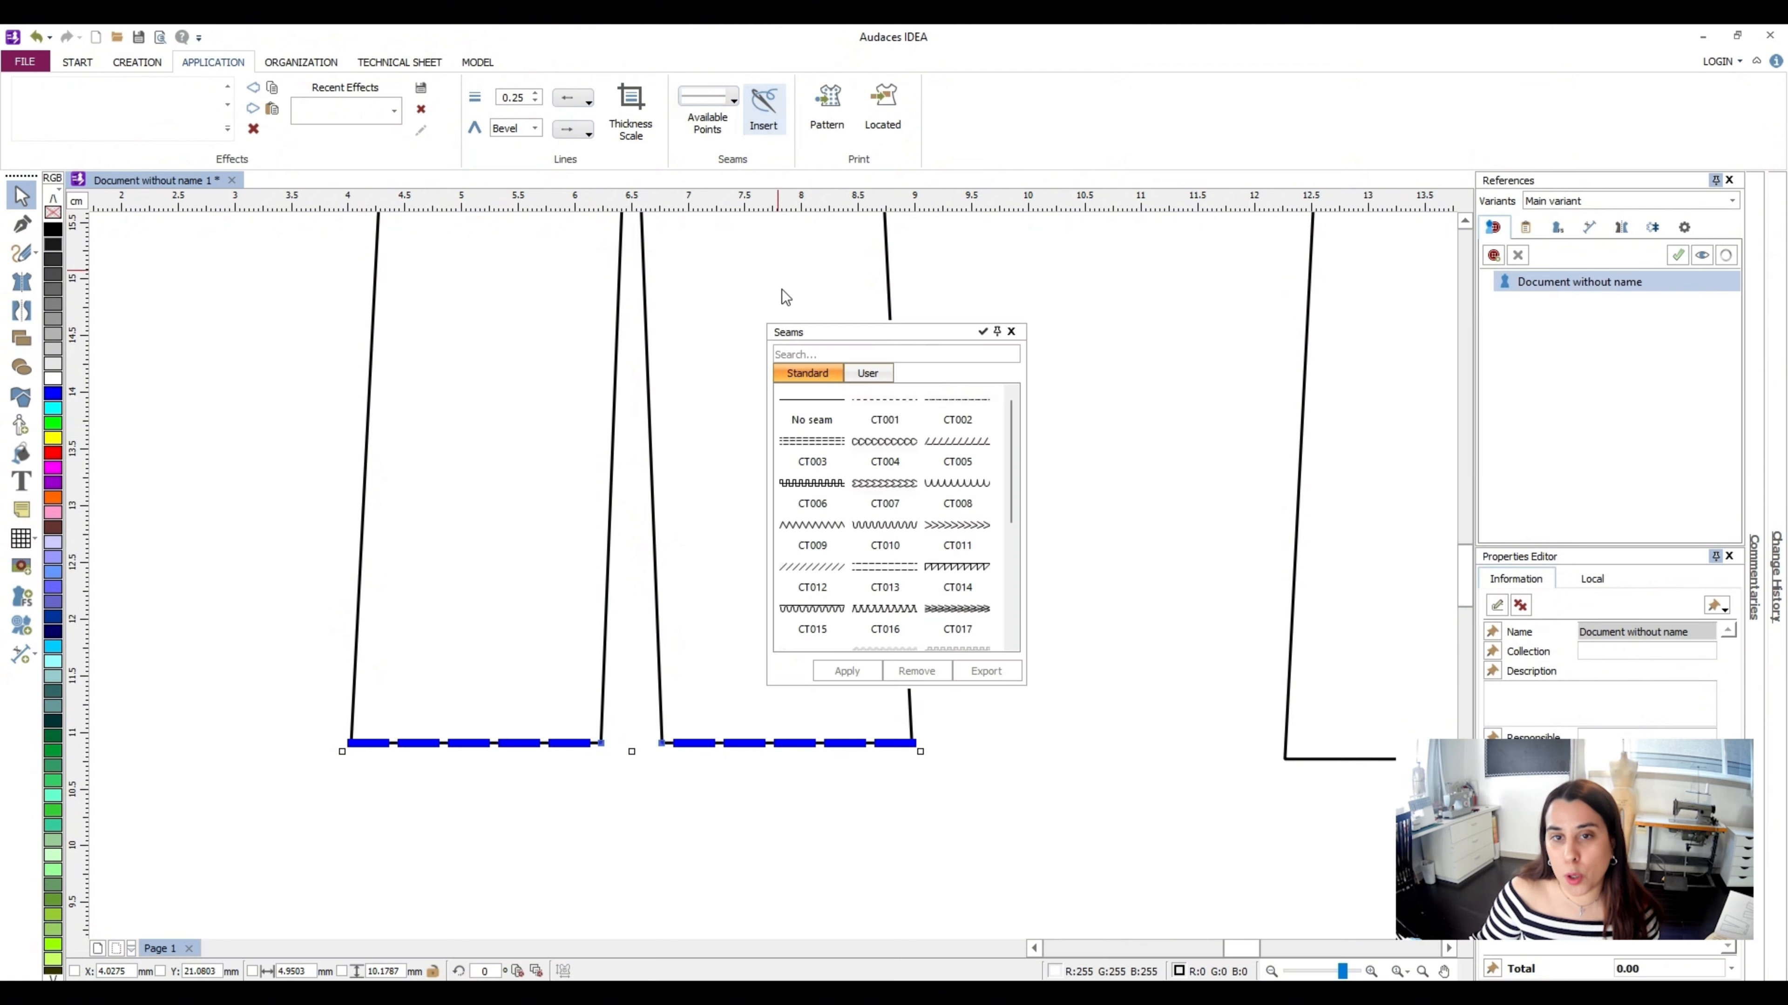
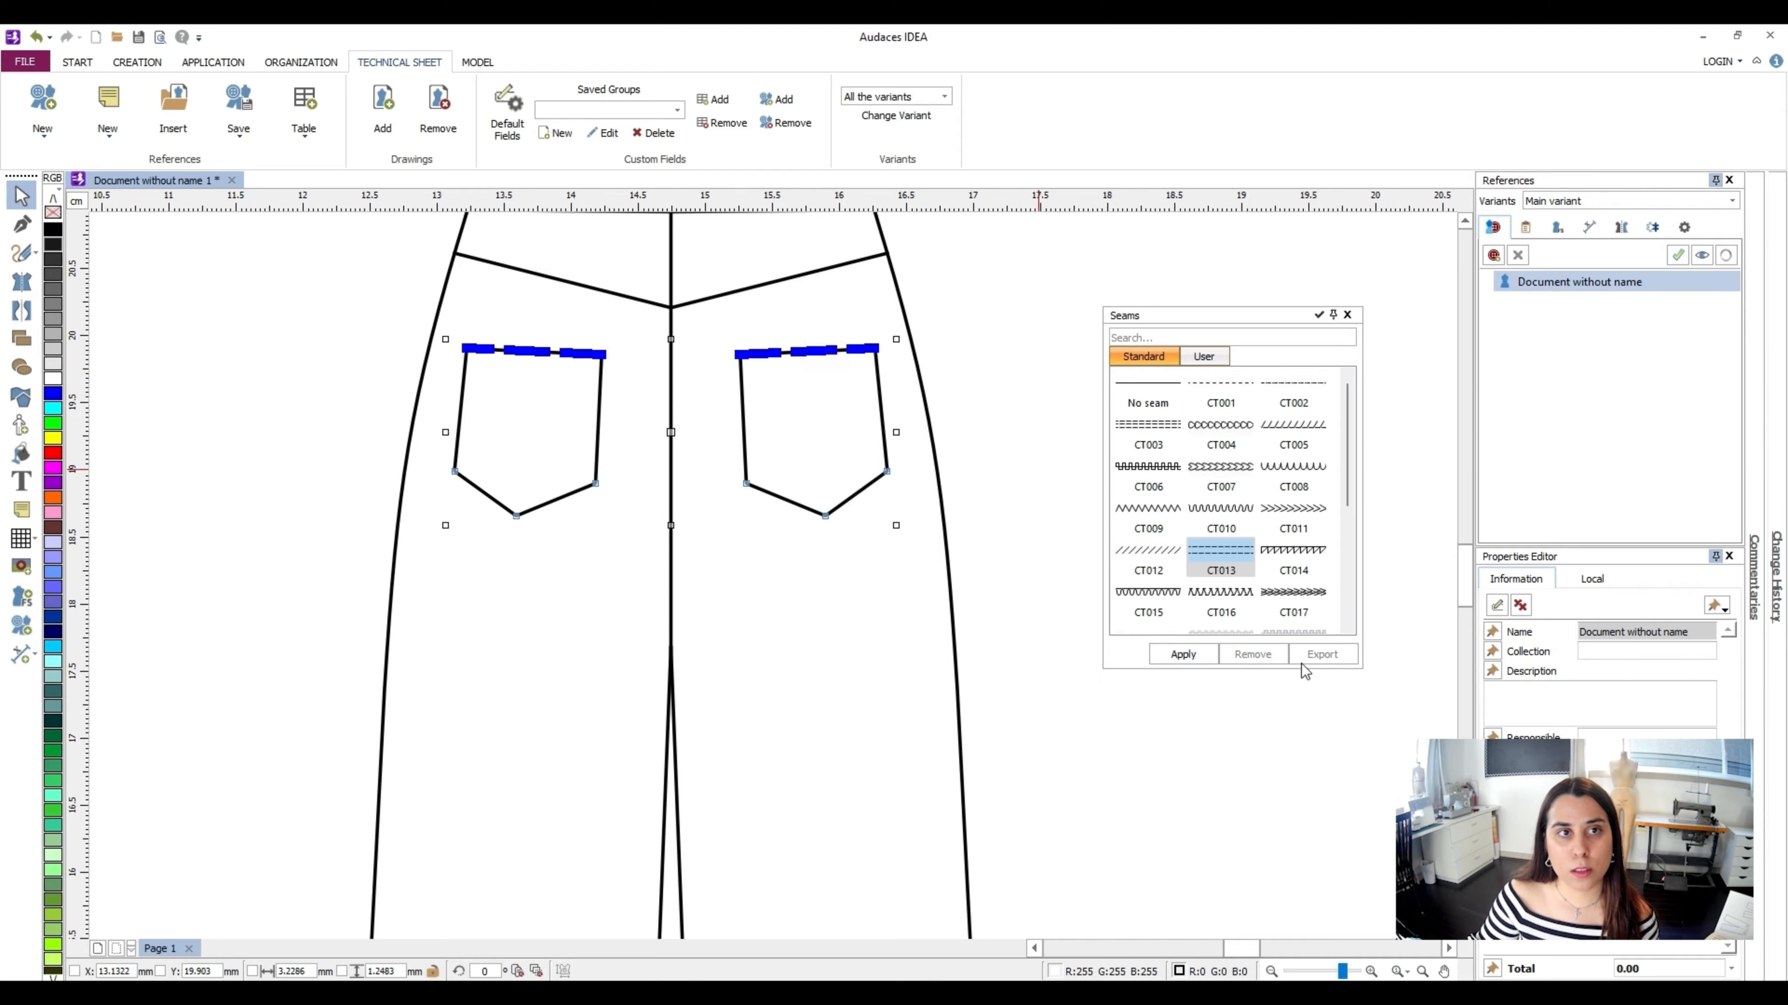
# Apply seam CT013 to the upper edges of both back pockets, with an offset of -1.20 and a stitch width of 0.80
pyautogui.click(1183, 653)
pyautogui.click(470, 62)
pyautogui.click(363, 127)
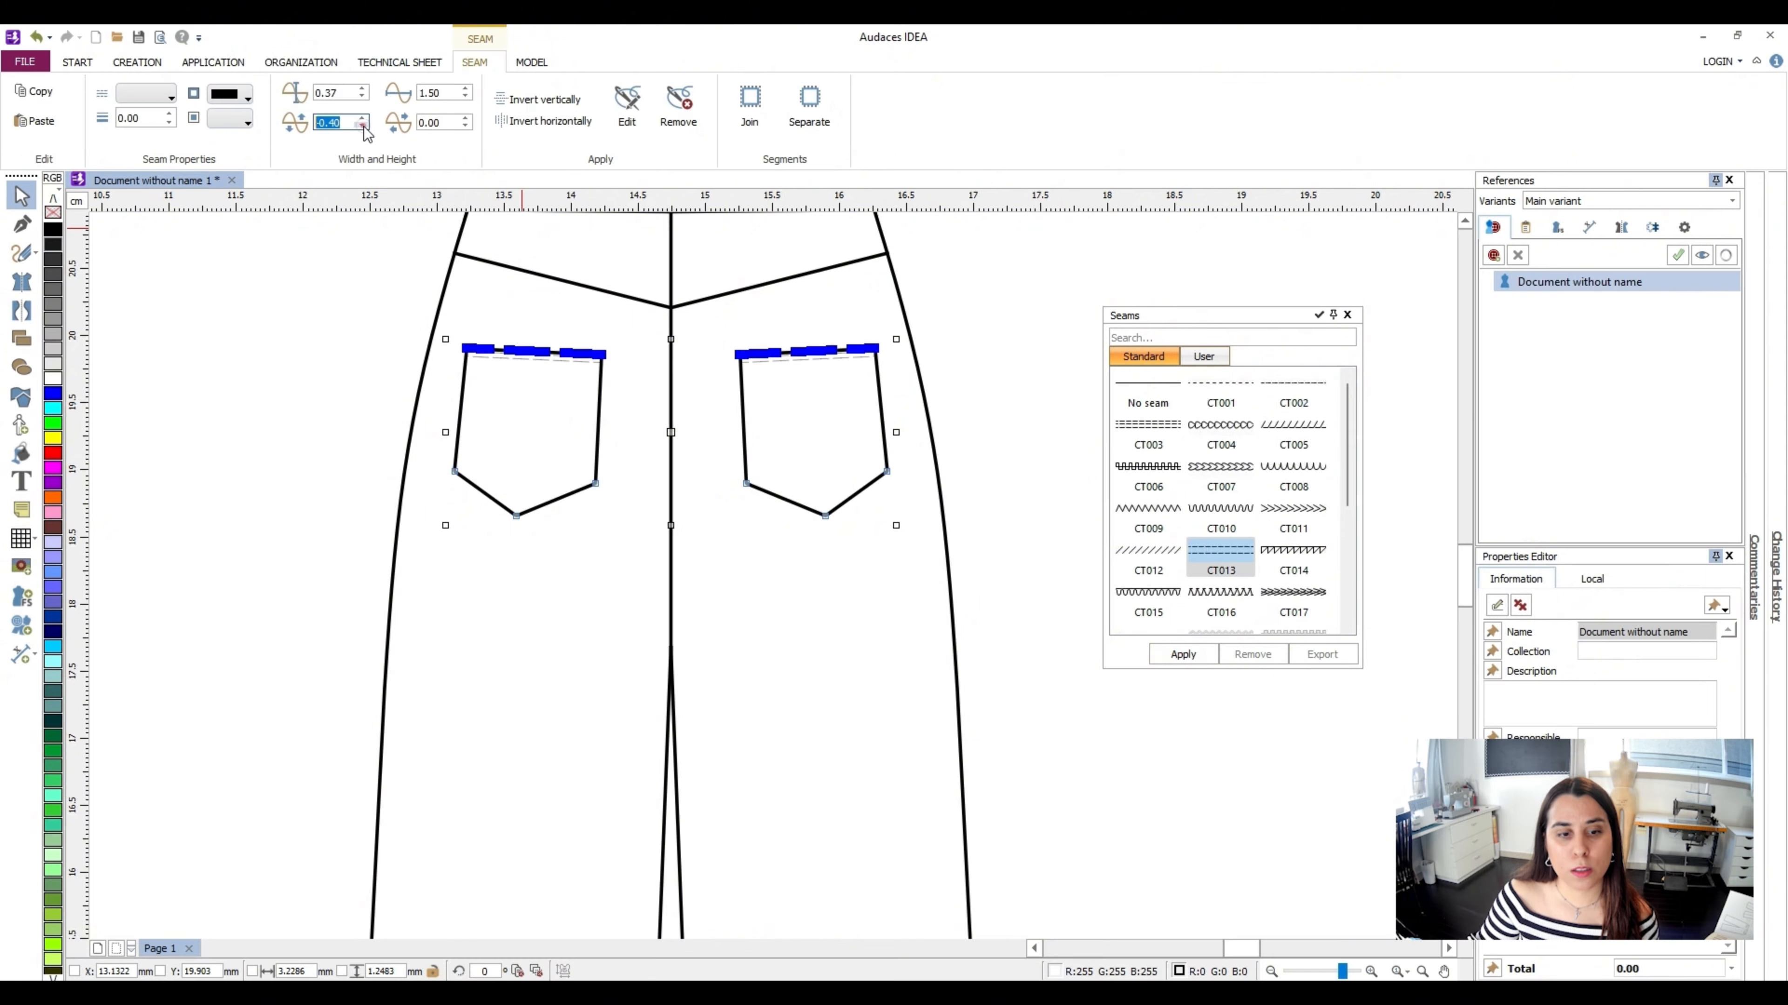
pyautogui.click(363, 127)
pyautogui.click(363, 127)
pyautogui.click(466, 98)
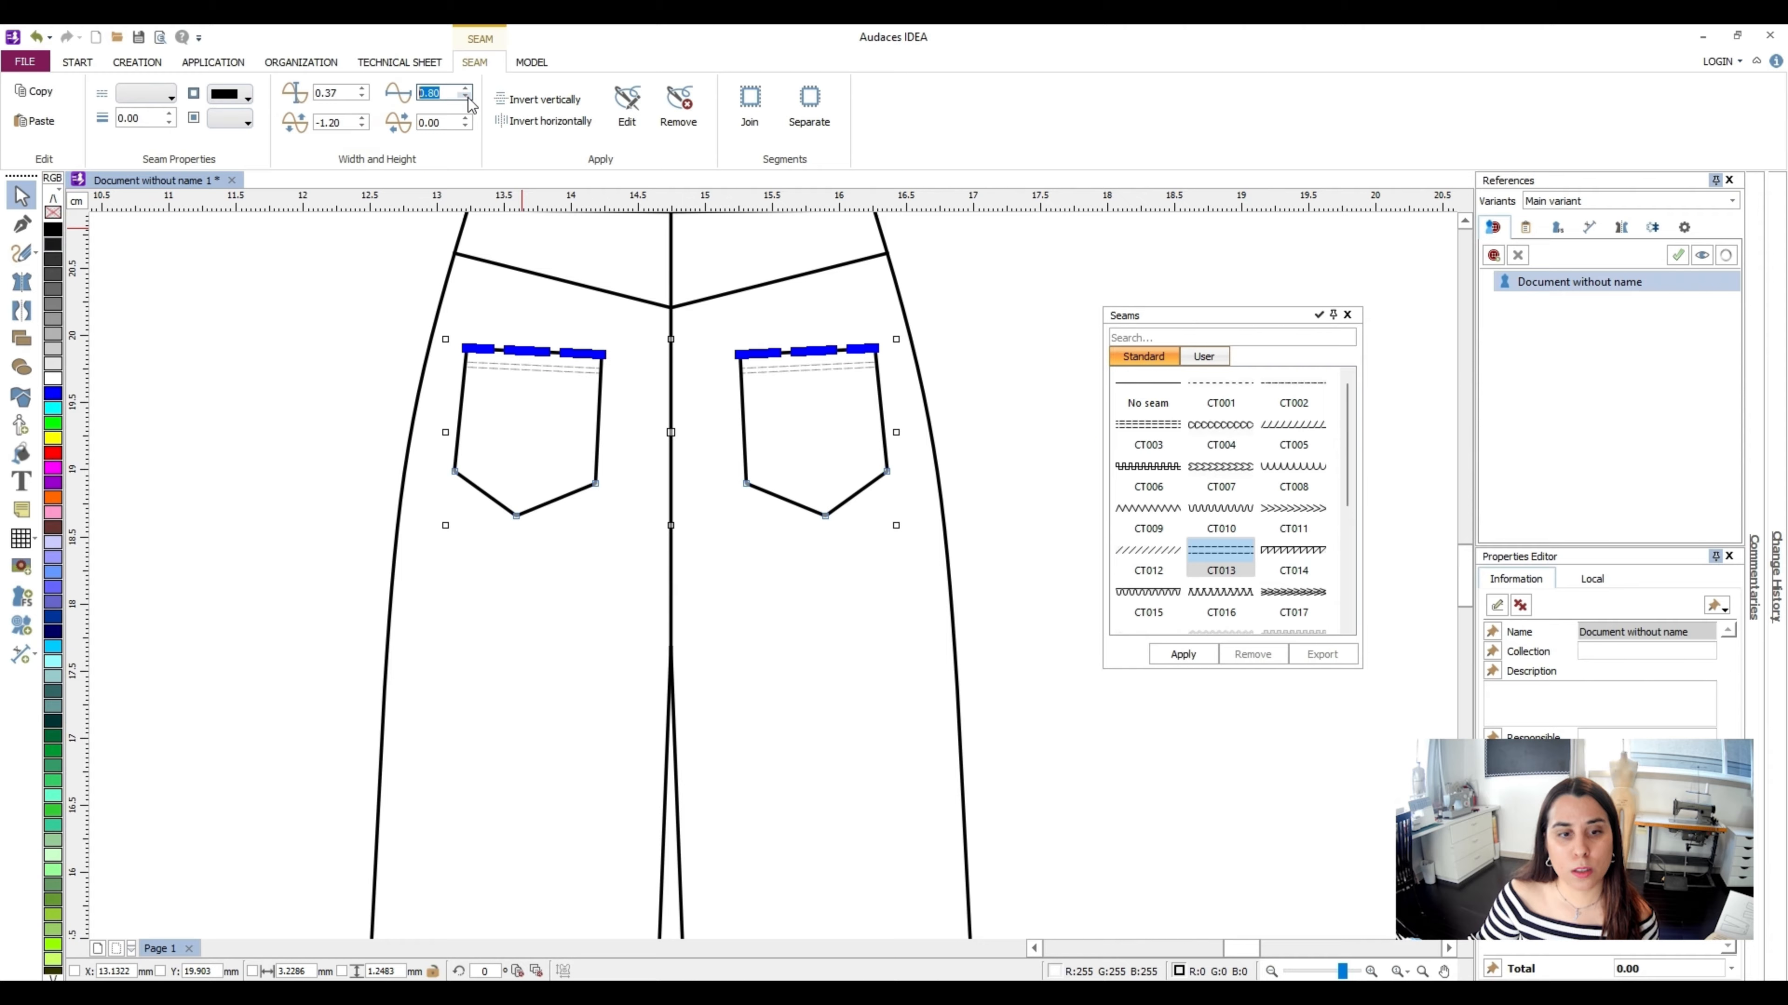
pyautogui.click(283, 434)
# Apply seam CT001 along the side and lower edges of both back pockets and set its offset to -0.60
pyautogui.click(456, 439)
pyautogui.keyDown('ctrl'); pyautogui.click(470, 484); pyautogui.keyUp('ctrl')
pyautogui.keyDown('ctrl'); pyautogui.click(460, 443); pyautogui.keyUp('ctrl')
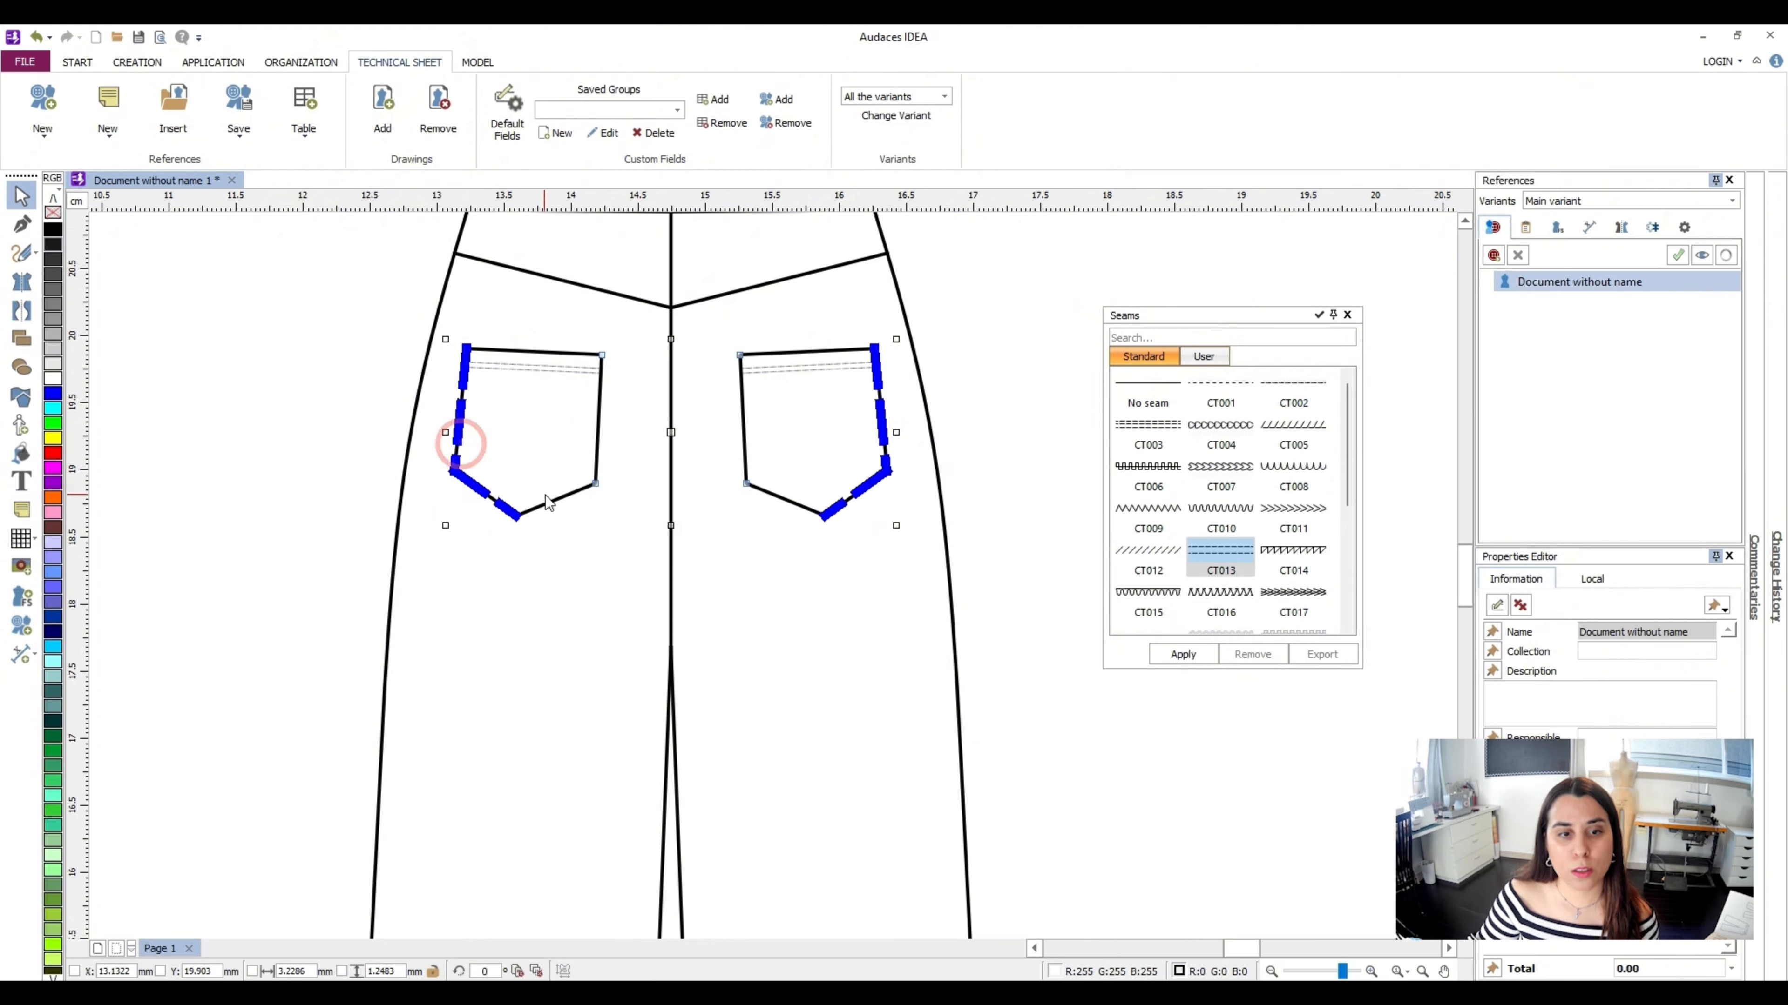
pyautogui.keyDown('ctrl'); pyautogui.click(563, 499); pyautogui.keyUp('ctrl')
pyautogui.keyDown('ctrl'); pyautogui.click(599, 451); pyautogui.keyUp('ctrl')
pyautogui.click(1220, 391)
pyautogui.click(1167, 655)
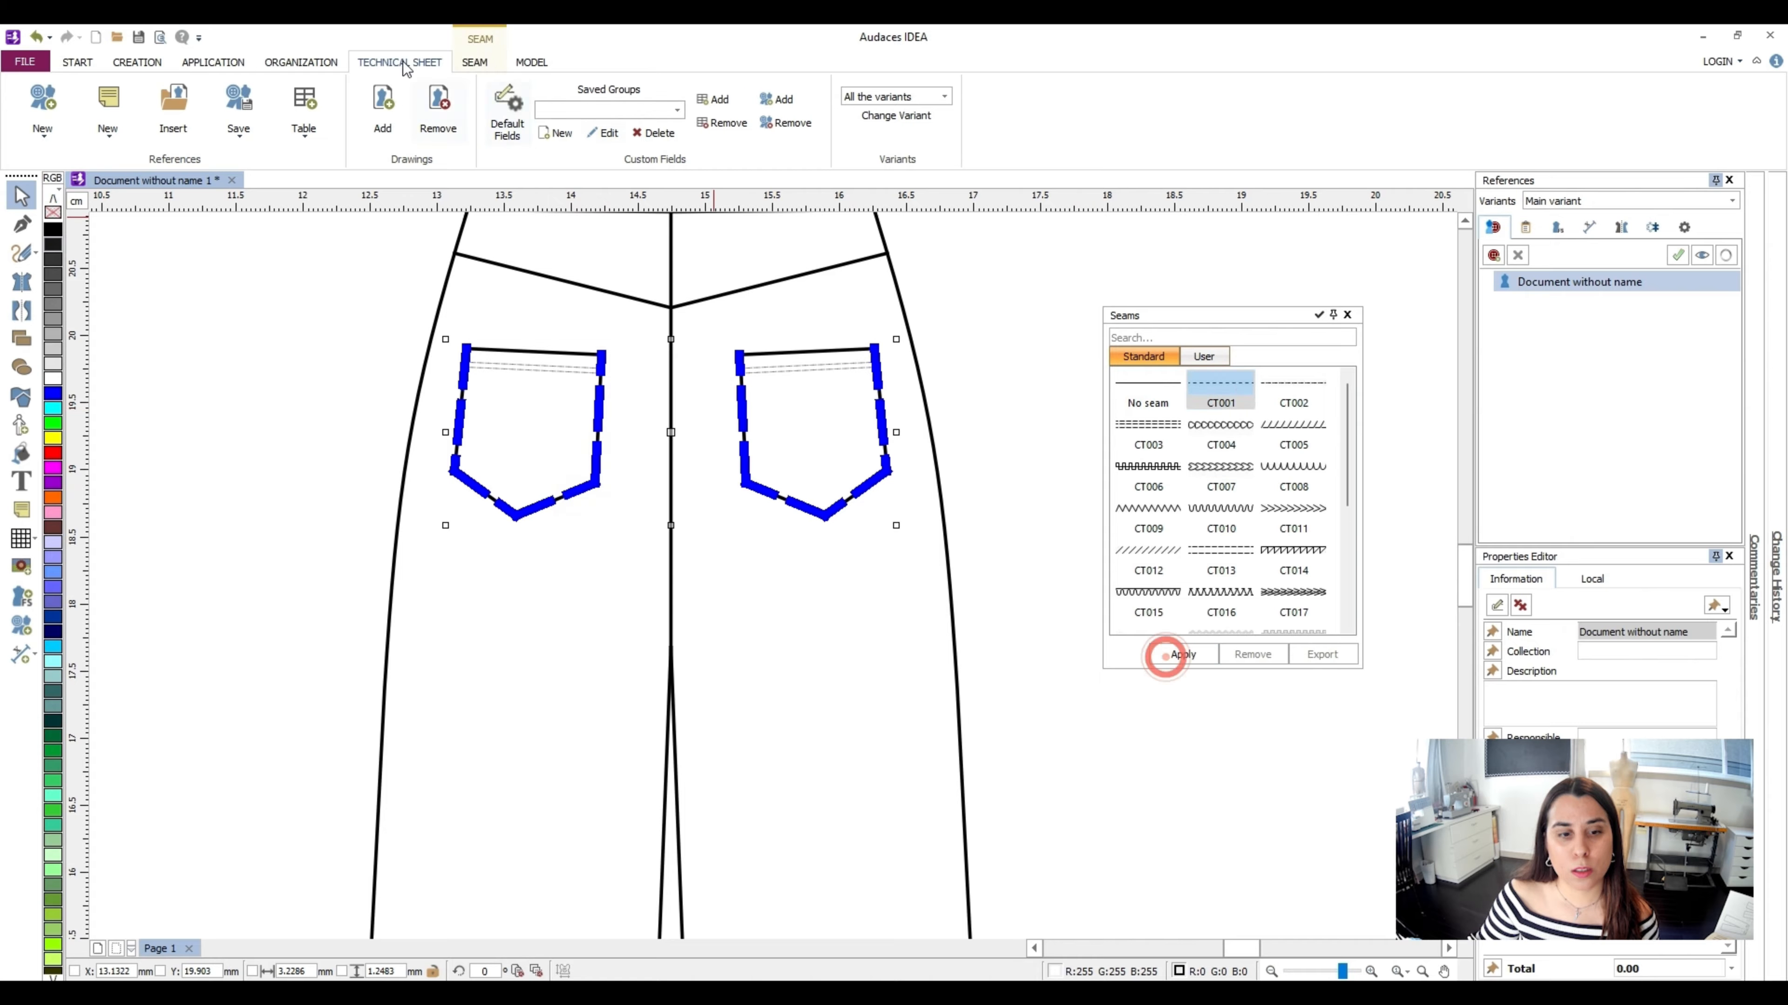
pyautogui.click(474, 62)
pyautogui.click(363, 126)
pyautogui.click(363, 127)
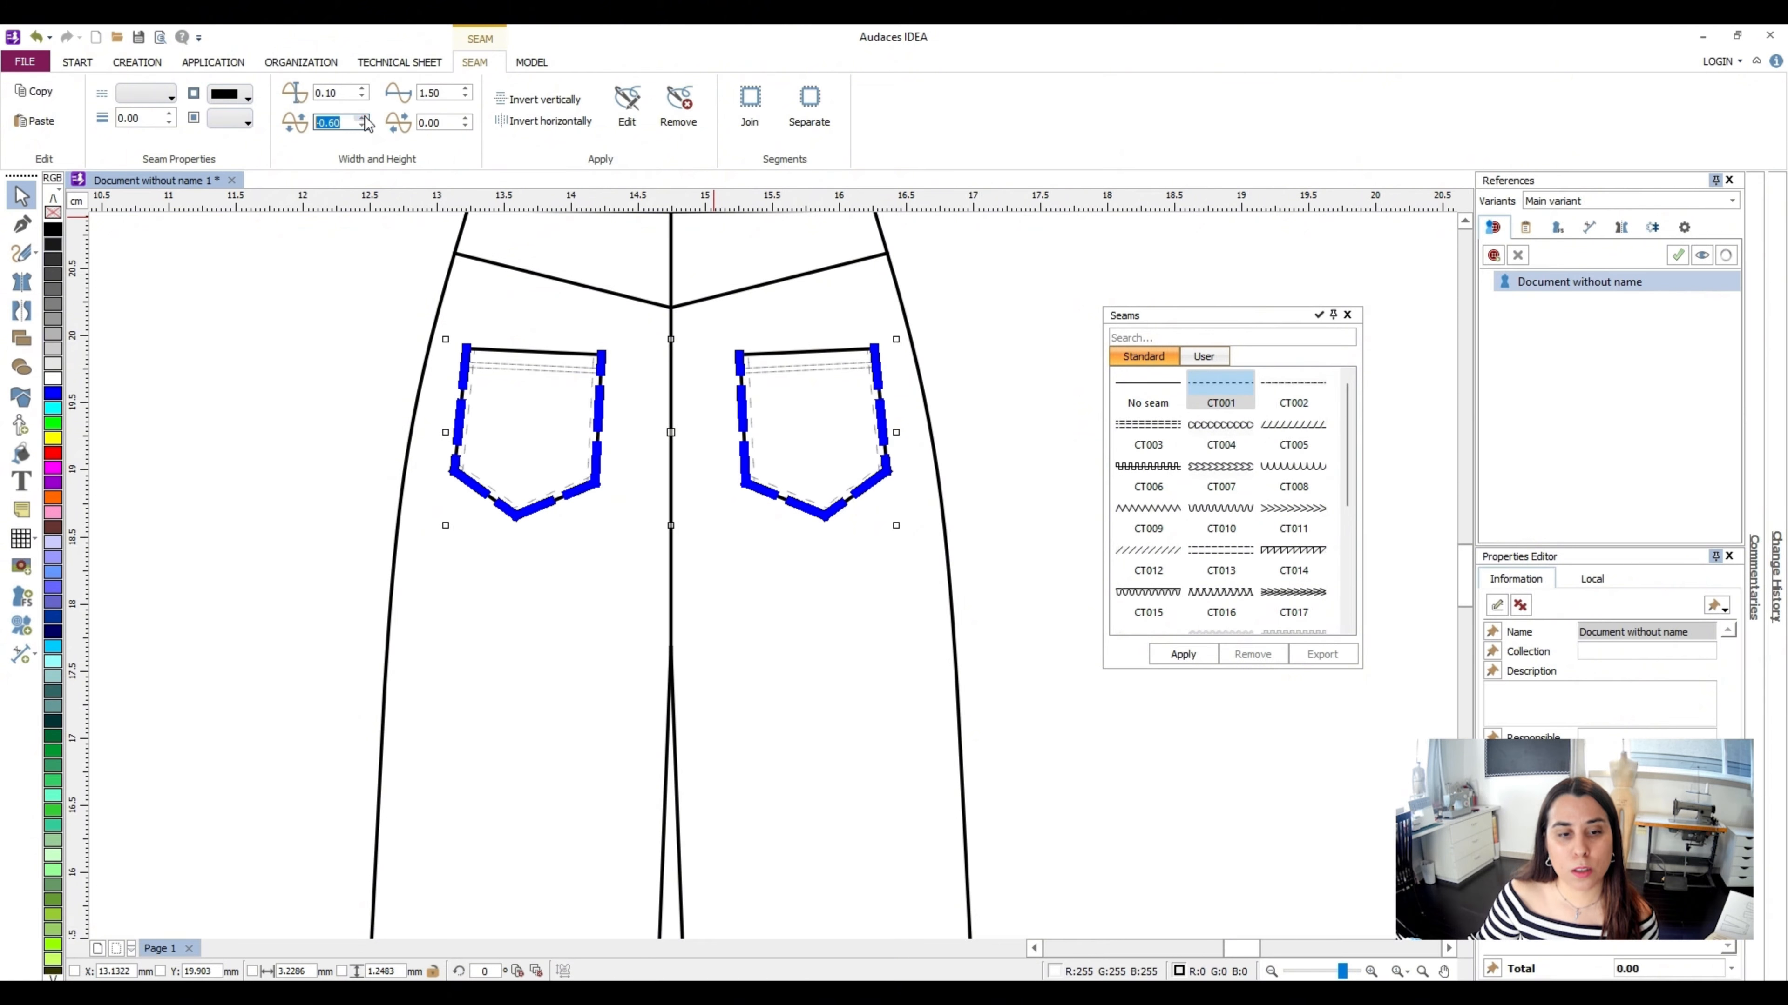
# Apply double-stitch seam CT013 to both yoke lines on the back view and offset the stitching above them
pyautogui.click(464, 97)
pyautogui.click(1019, 342)
pyautogui.scroll(-3, 1000, 354)
pyautogui.moveTo(820, 324); pyautogui.dragTo(768, 419)
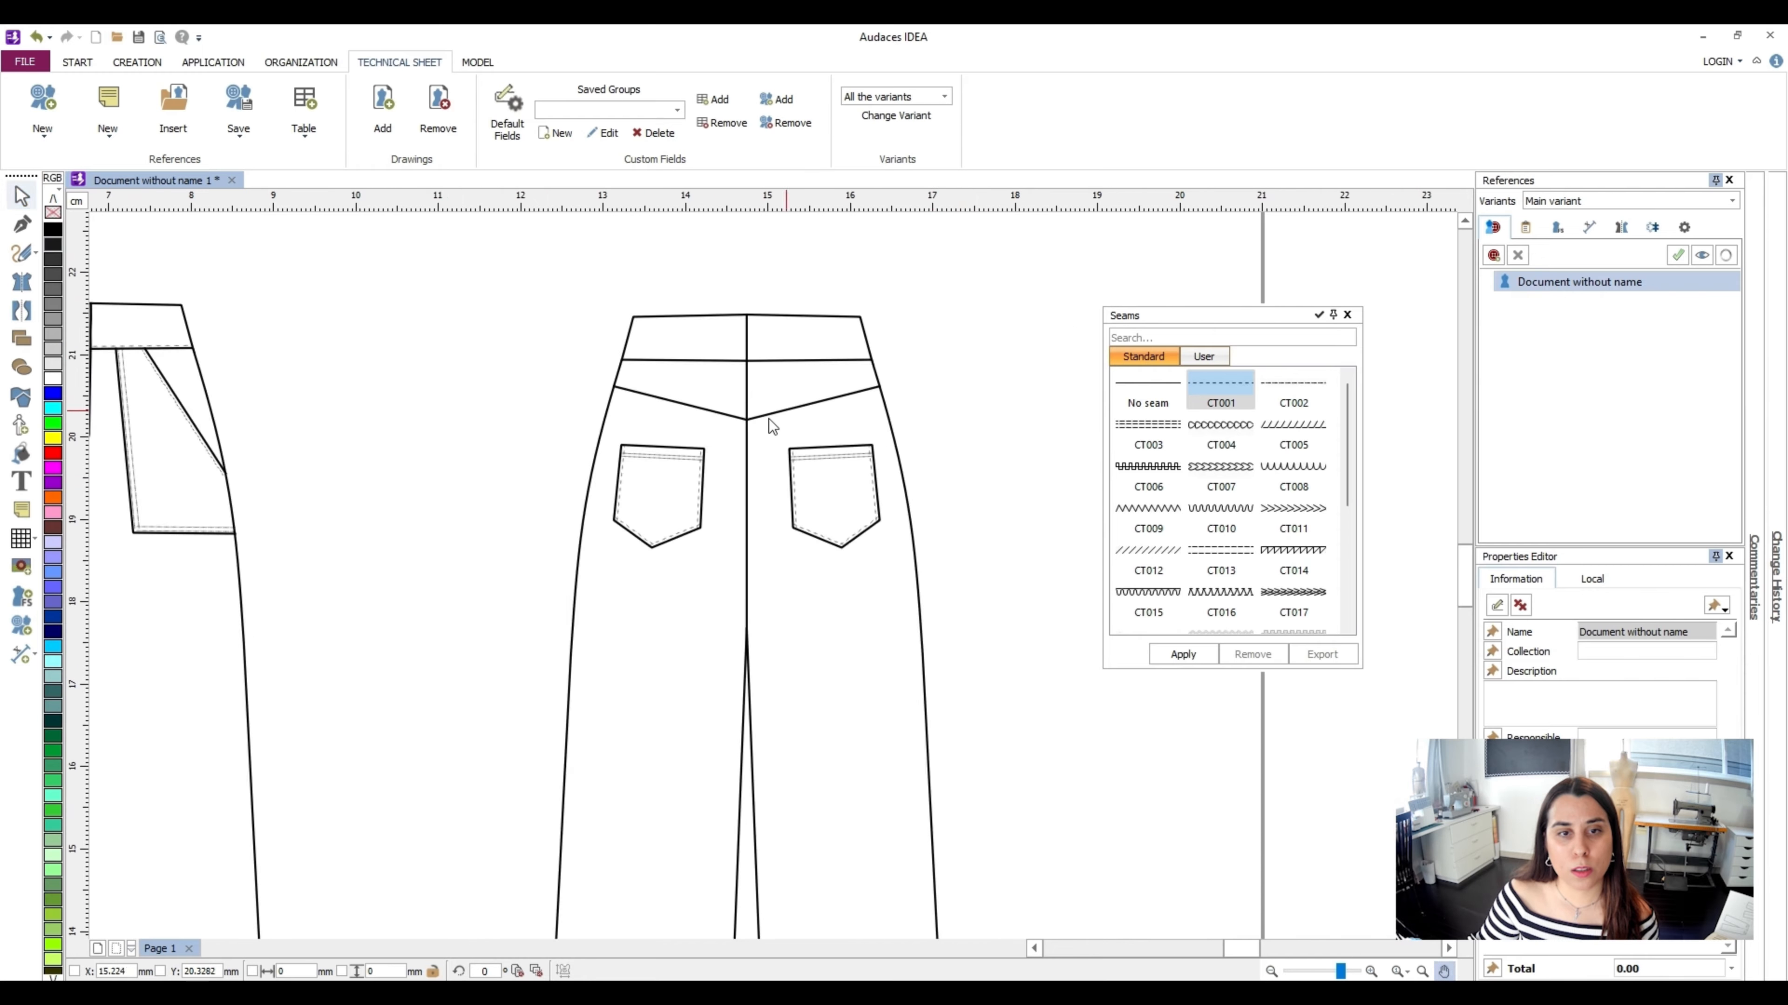
pyautogui.scroll(2, 768, 418)
pyautogui.click(706, 412)
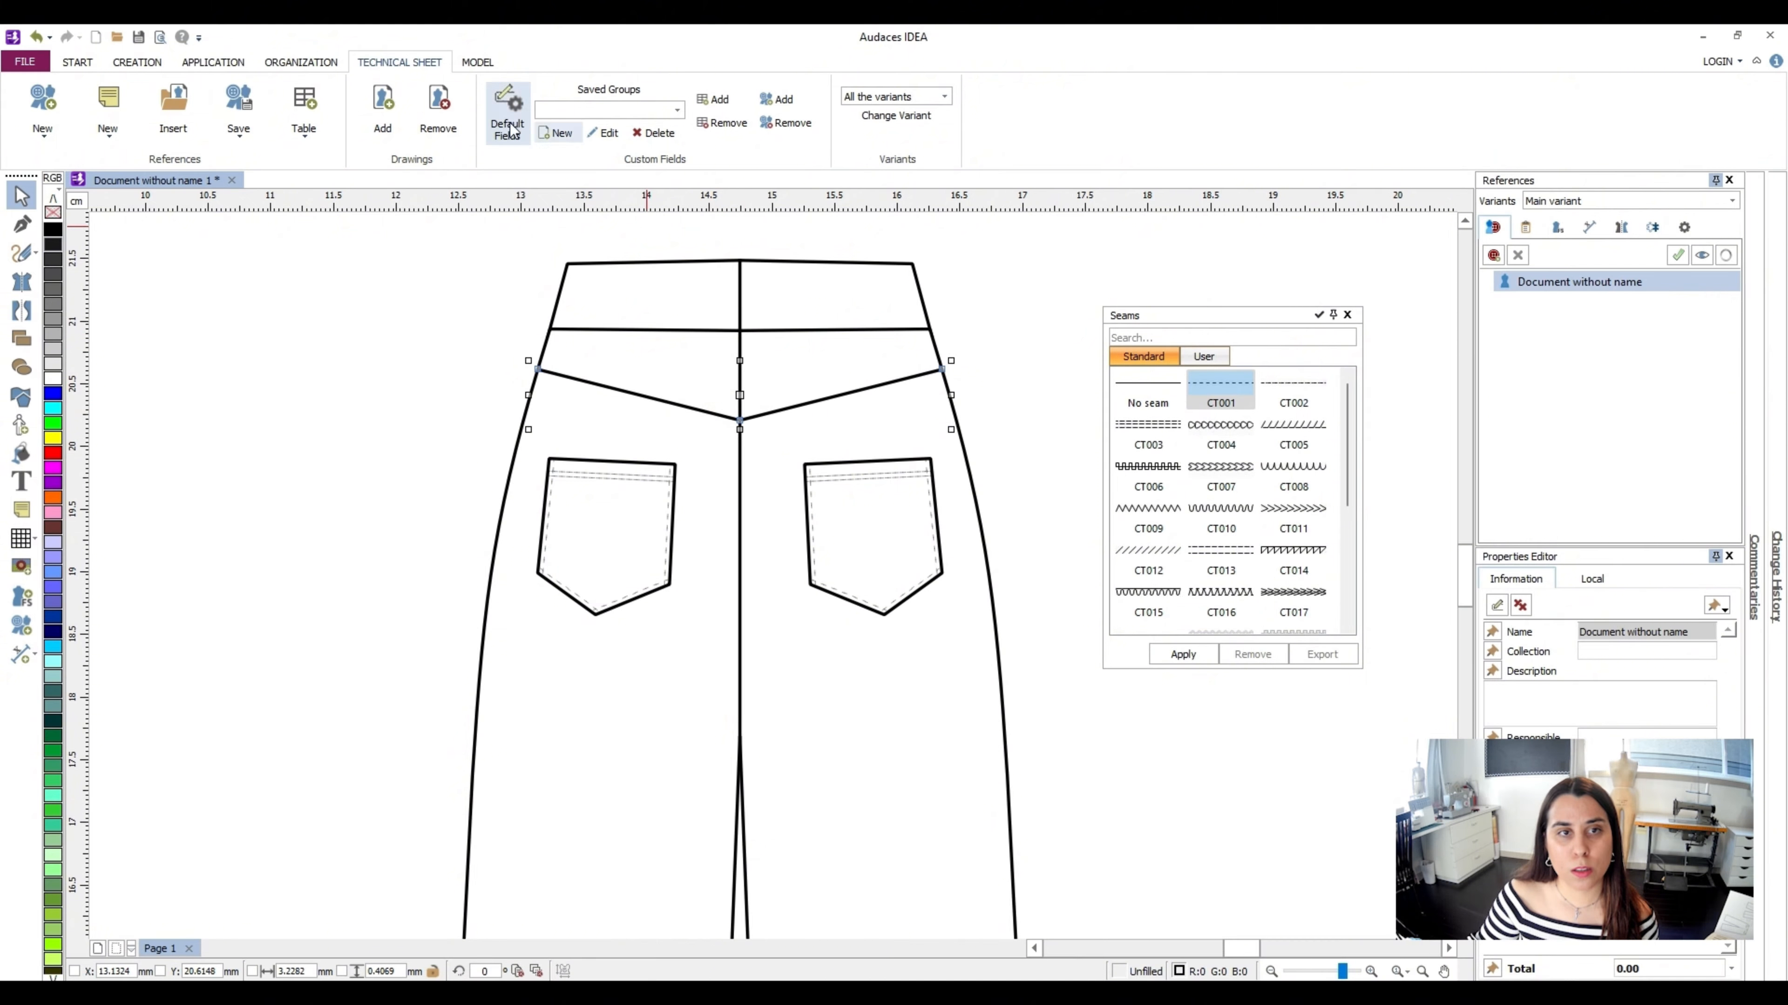
pyautogui.click(680, 406)
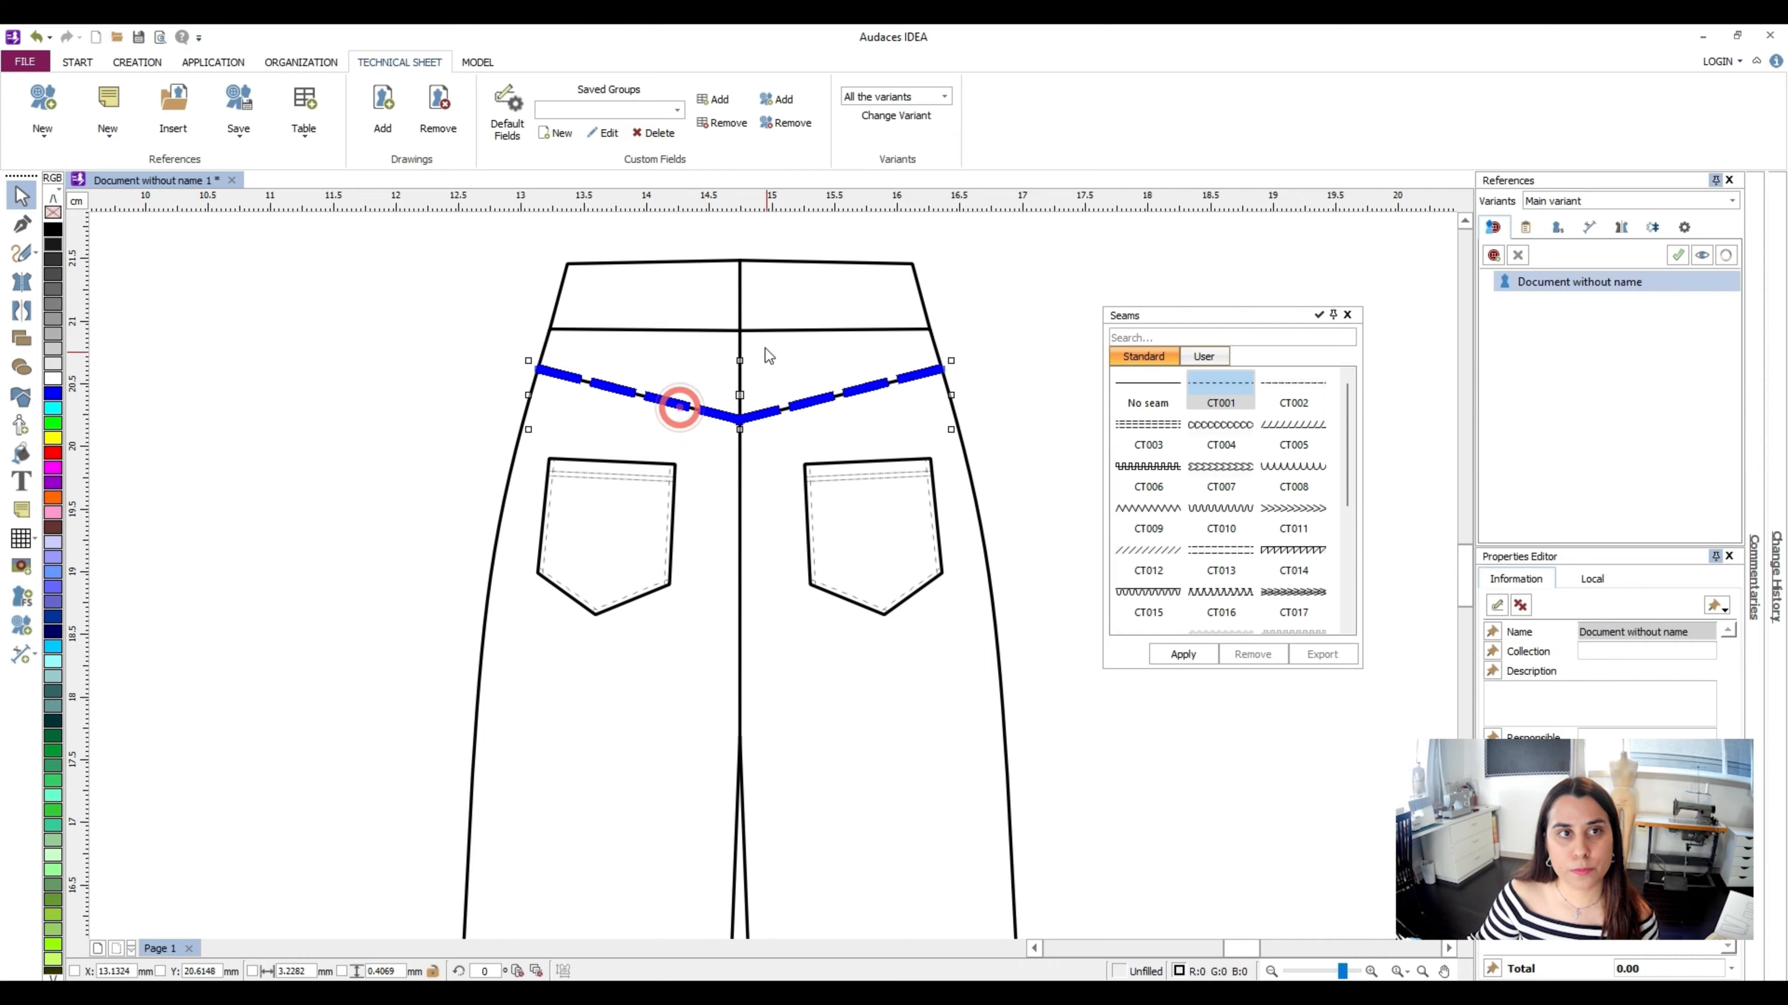
pyautogui.click(711, 328)
pyautogui.click(1220, 557)
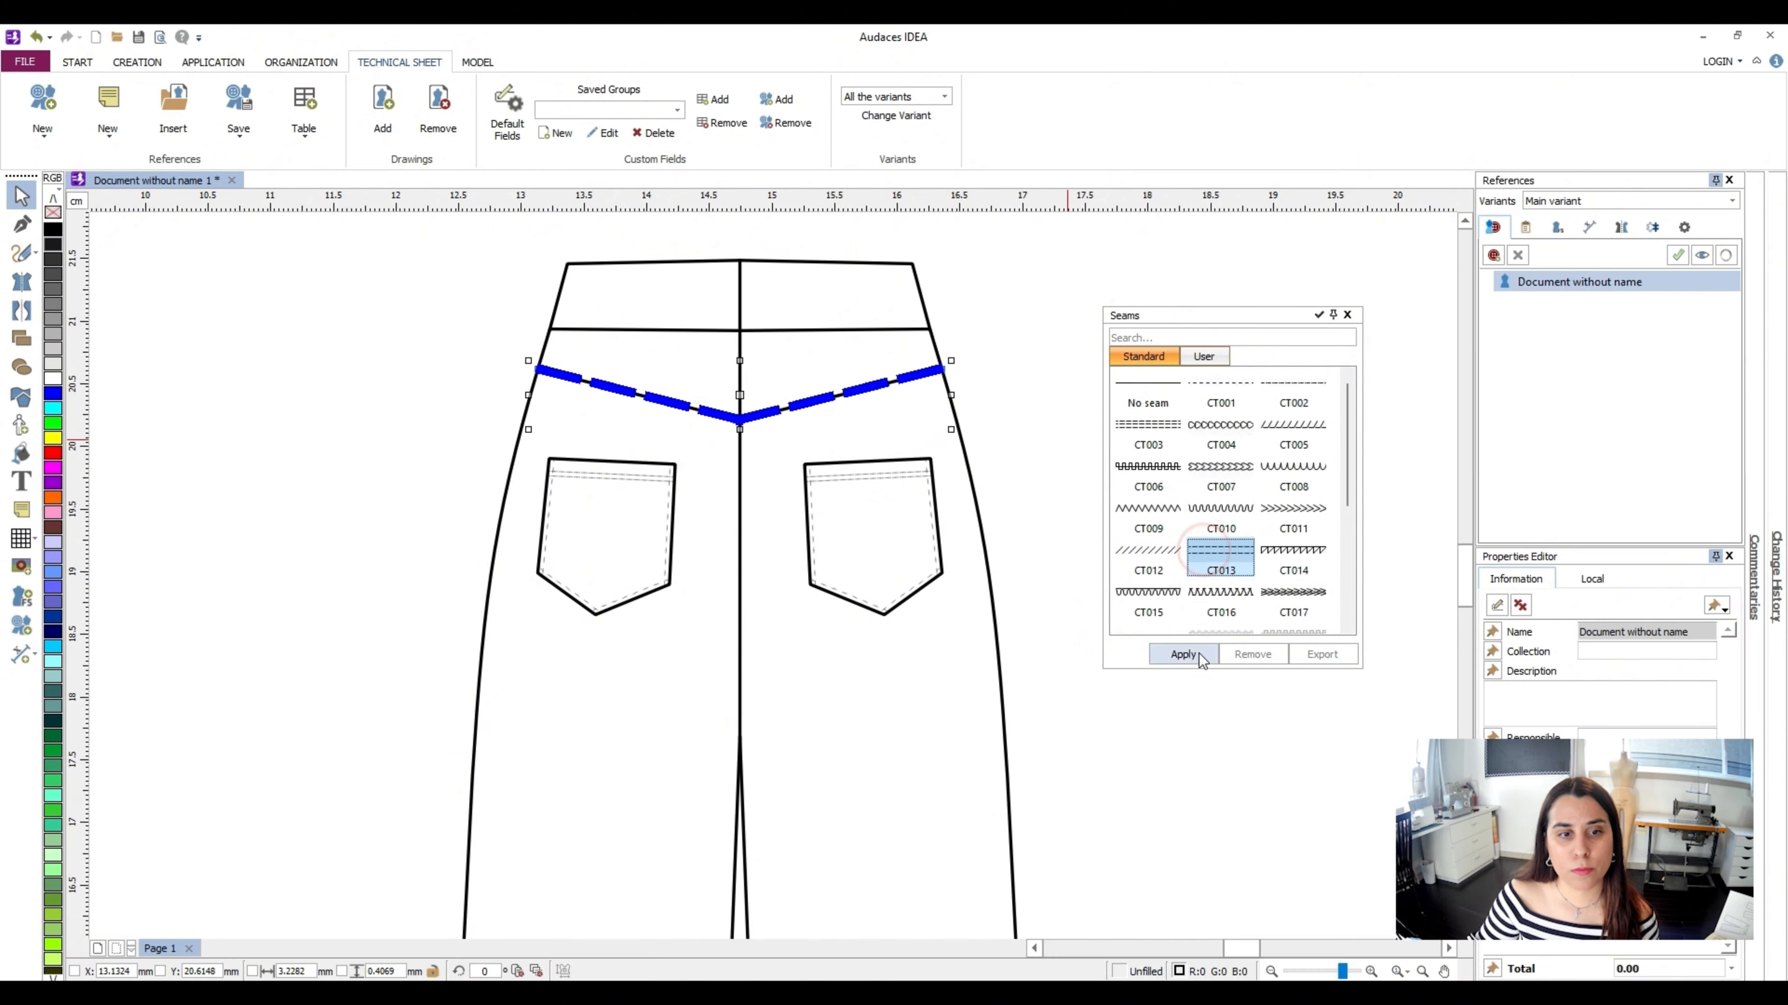
pyautogui.click(1185, 654)
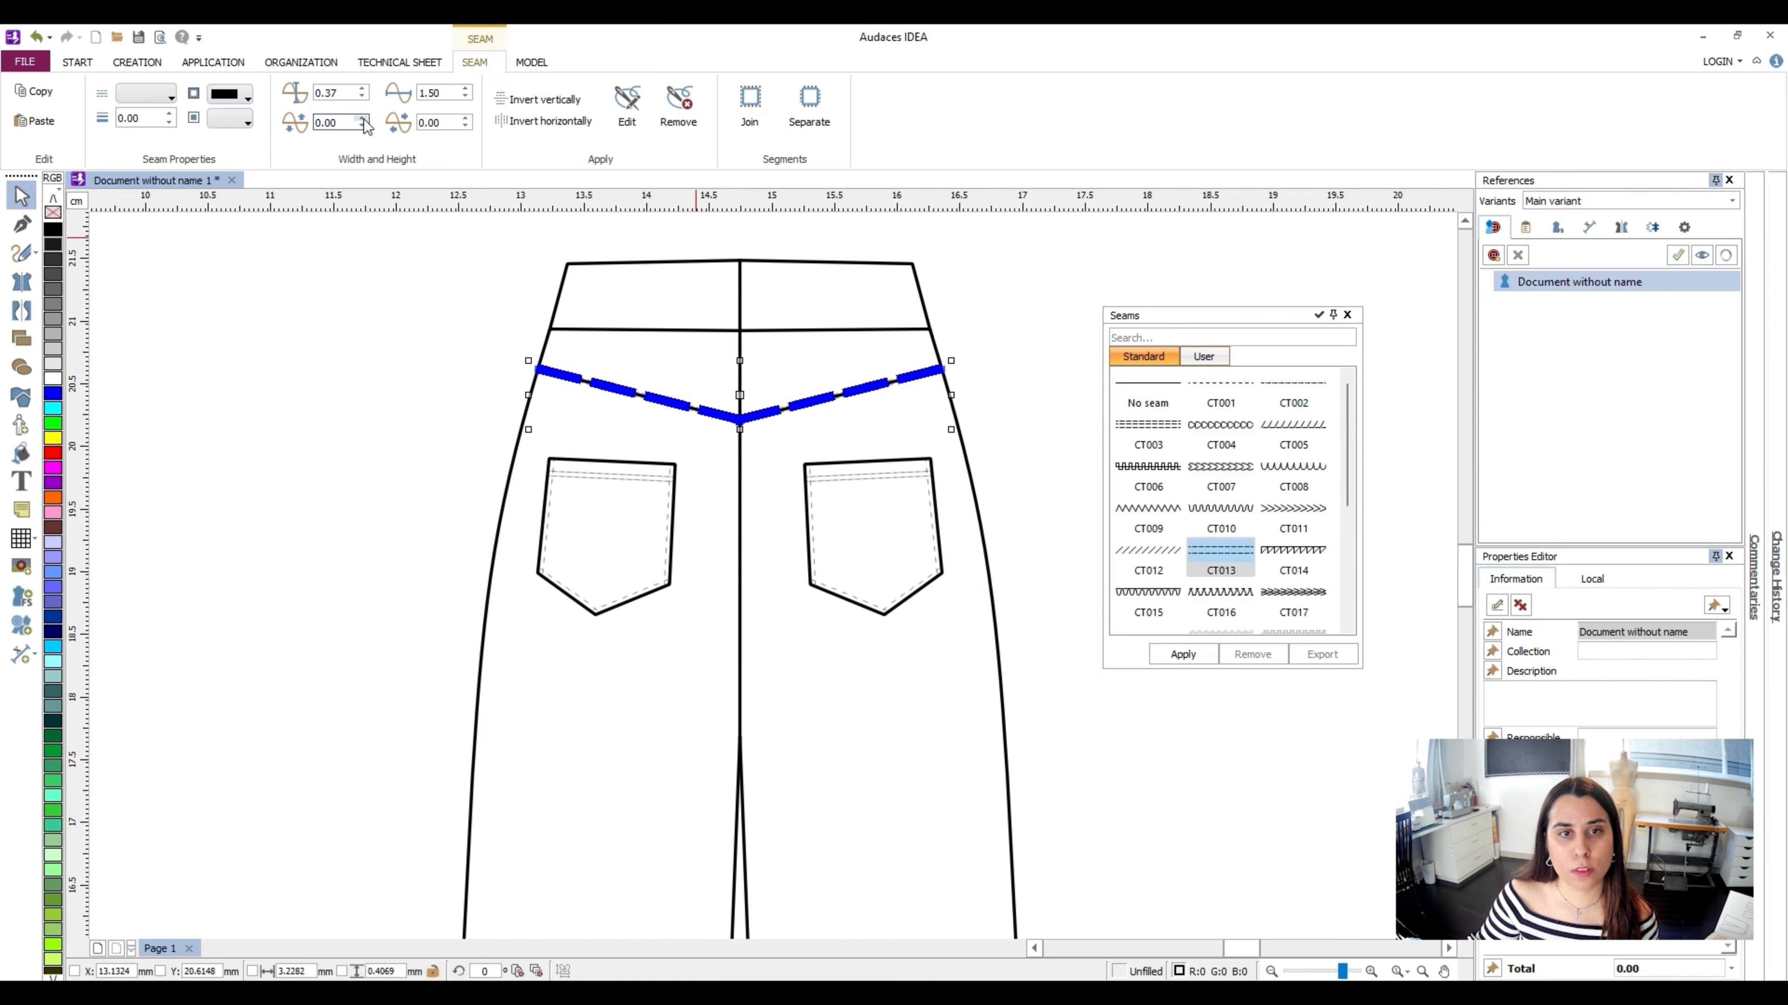
pyautogui.click(856, 330)
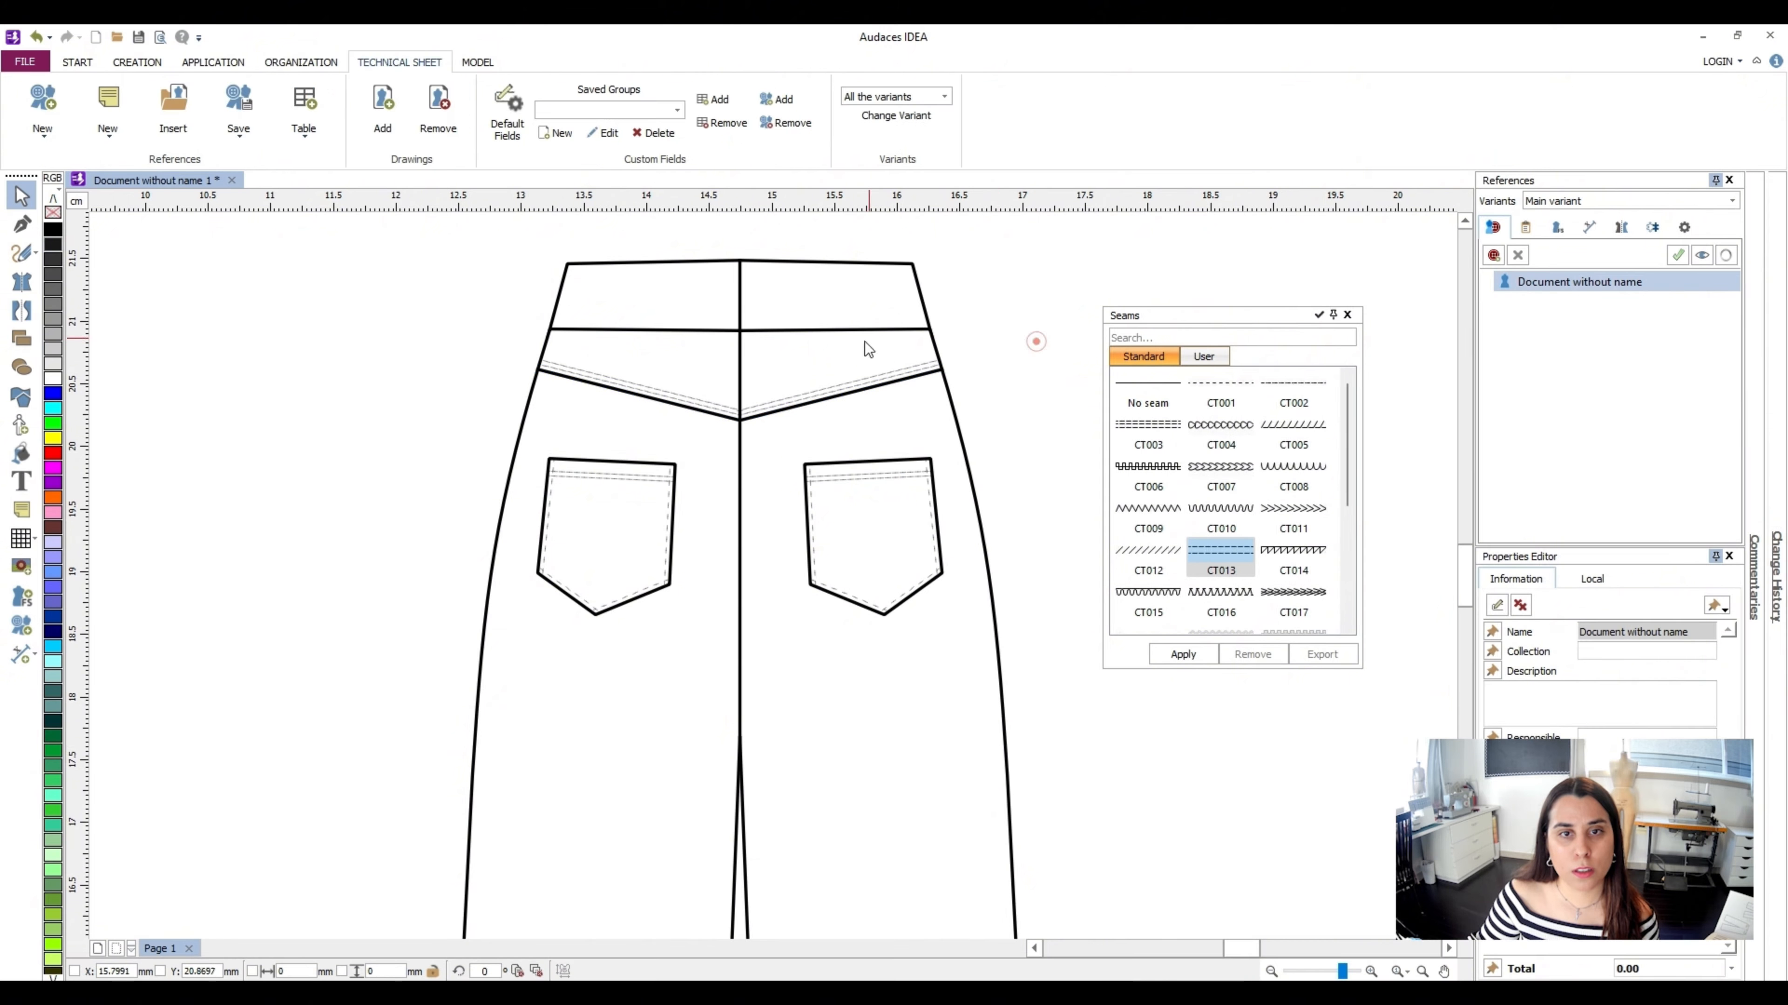
# Apply seam CT001 along the lower edge of the back waistband and set its offset to -0.30
pyautogui.click(711, 328)
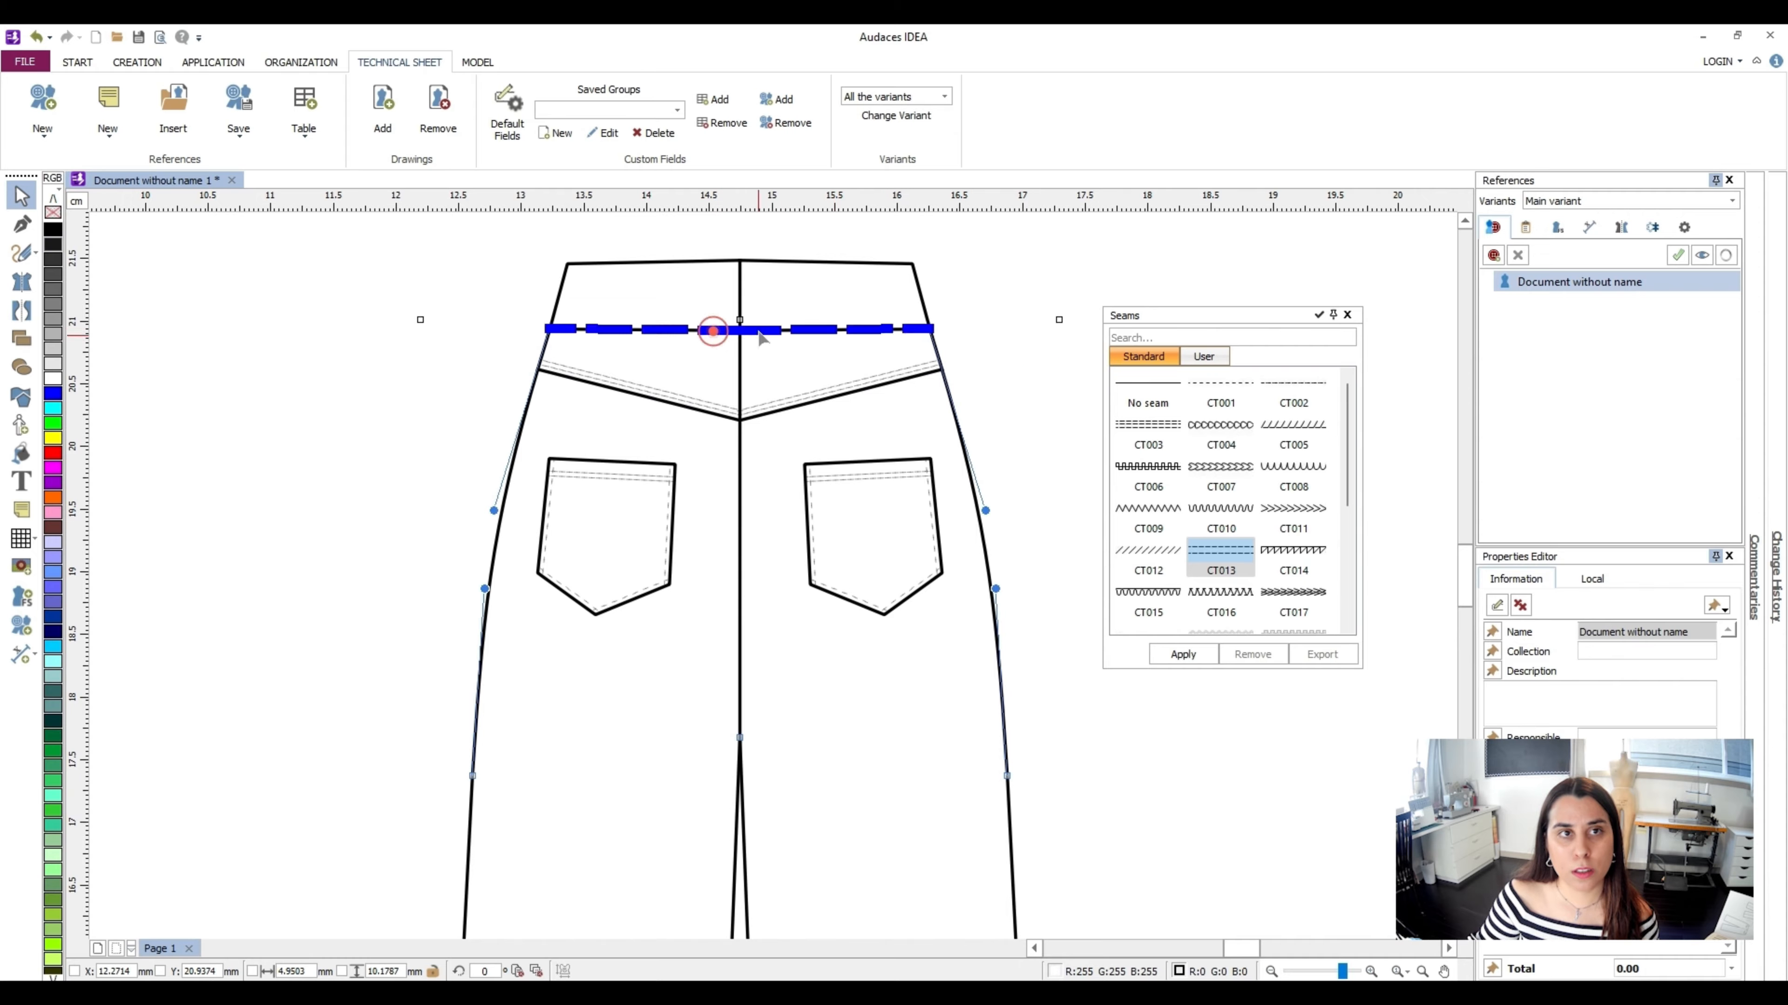
pyautogui.click(1236, 395)
pyautogui.click(1186, 655)
pyautogui.click(479, 63)
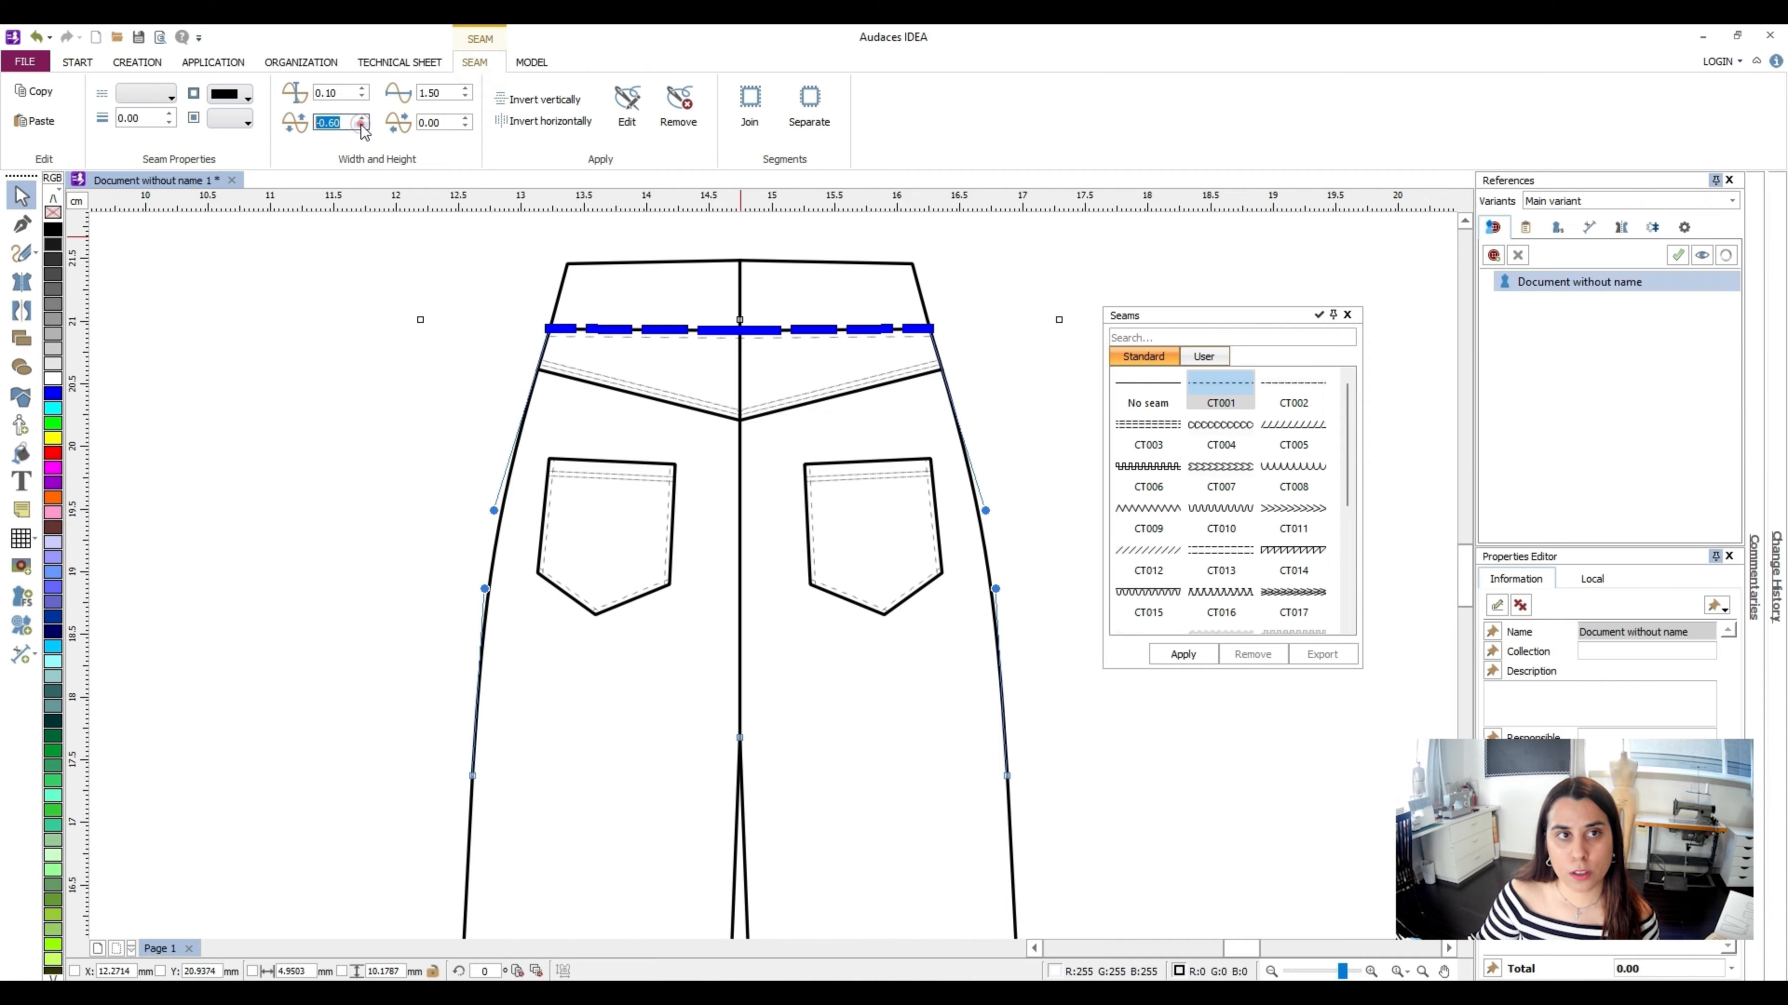
pyautogui.click(360, 120)
pyautogui.click(360, 121)
pyautogui.click(360, 120)
pyautogui.click(460, 100)
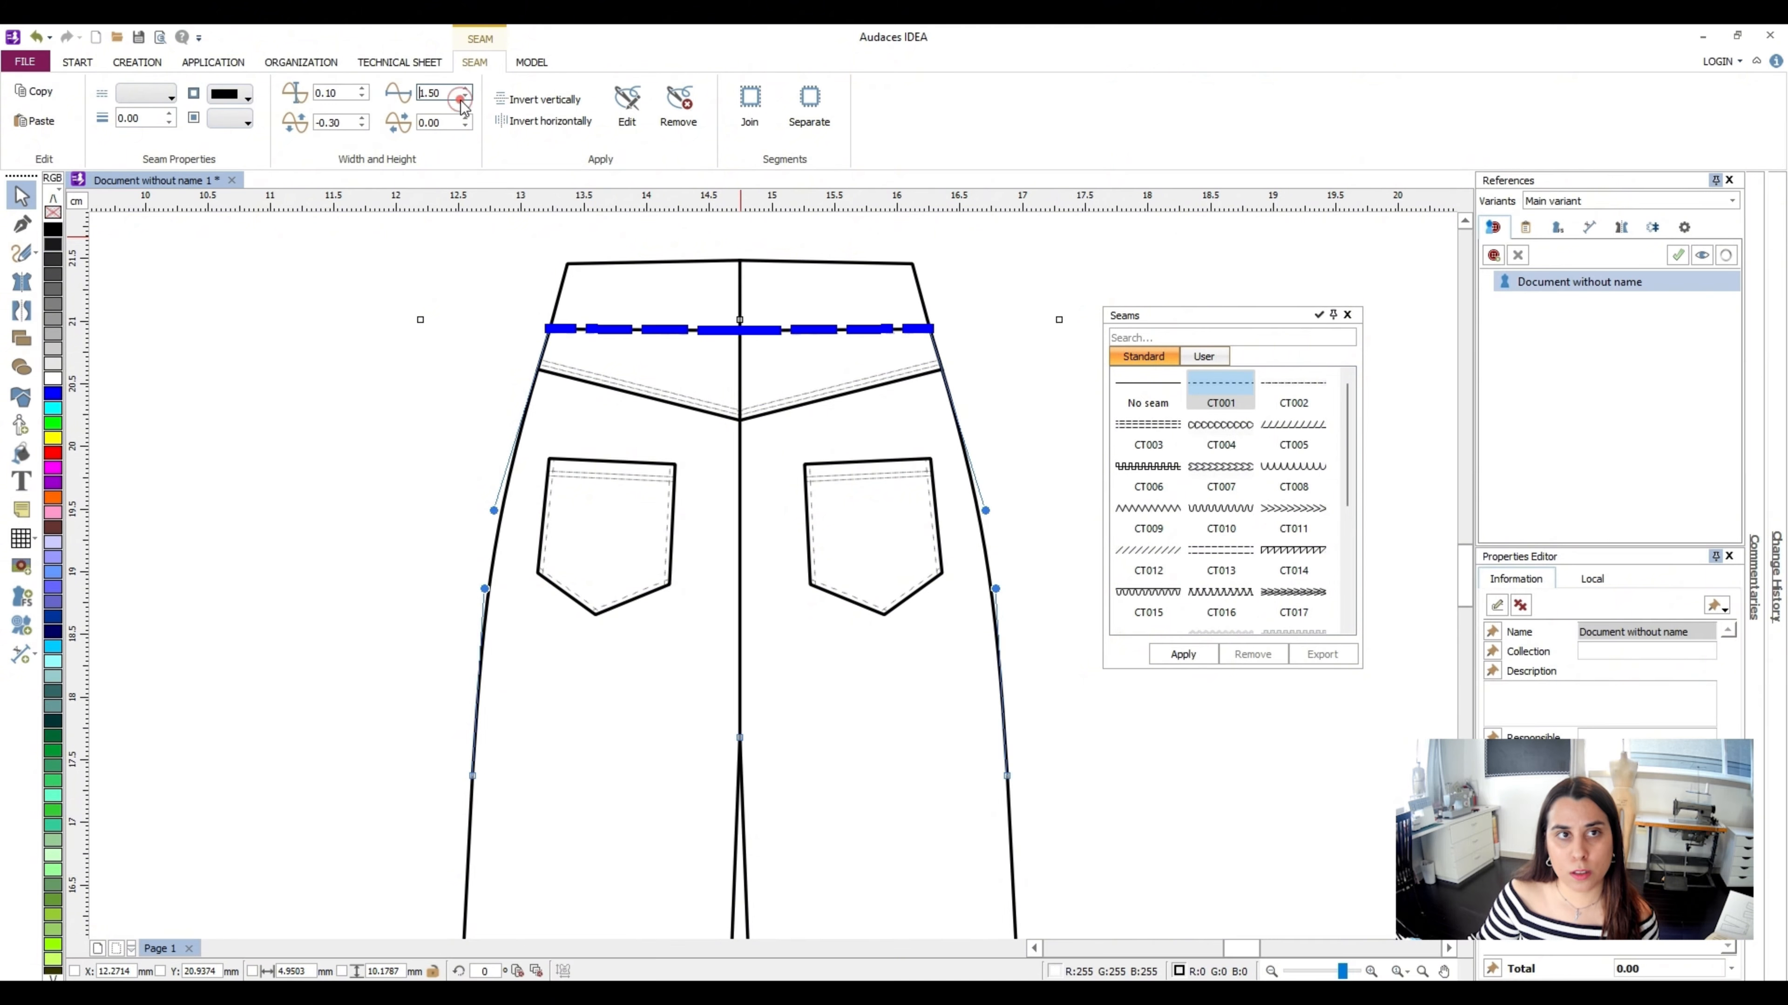
pyautogui.click(457, 355)
pyautogui.scroll(-5, 495, 447)
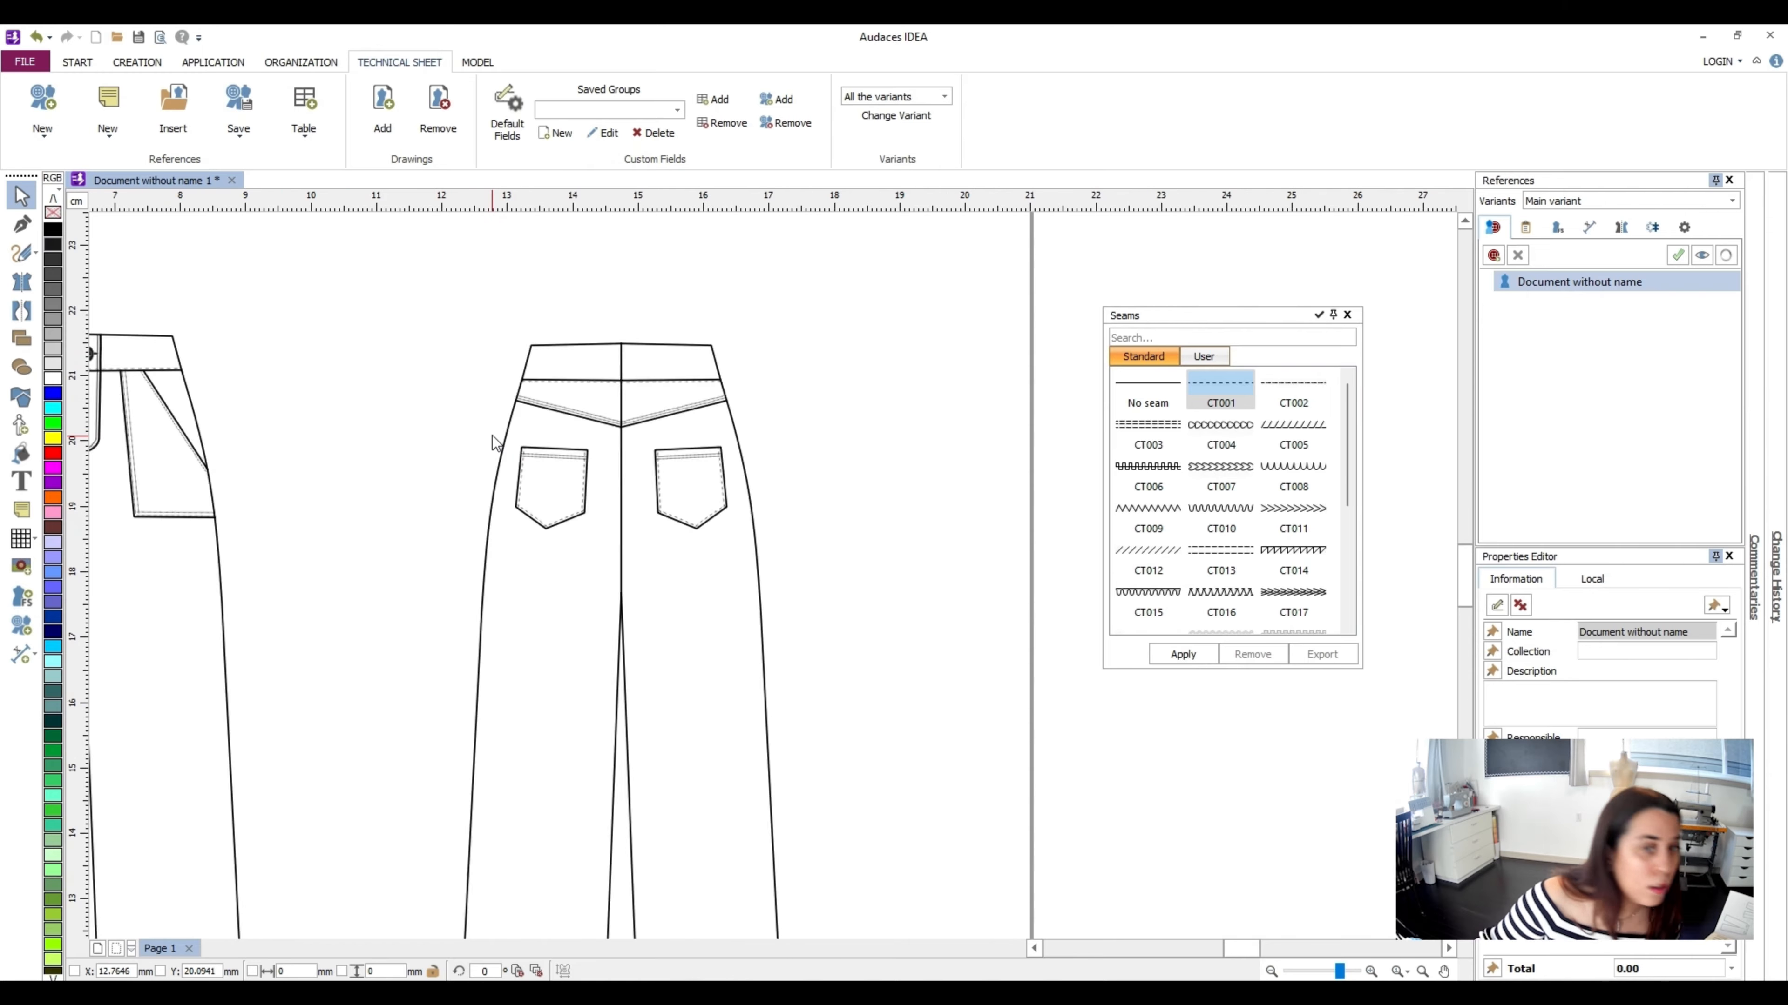
pyautogui.scroll(3, 621, 389)
pyautogui.moveTo(643, 429); pyautogui.dragTo(807, 431)
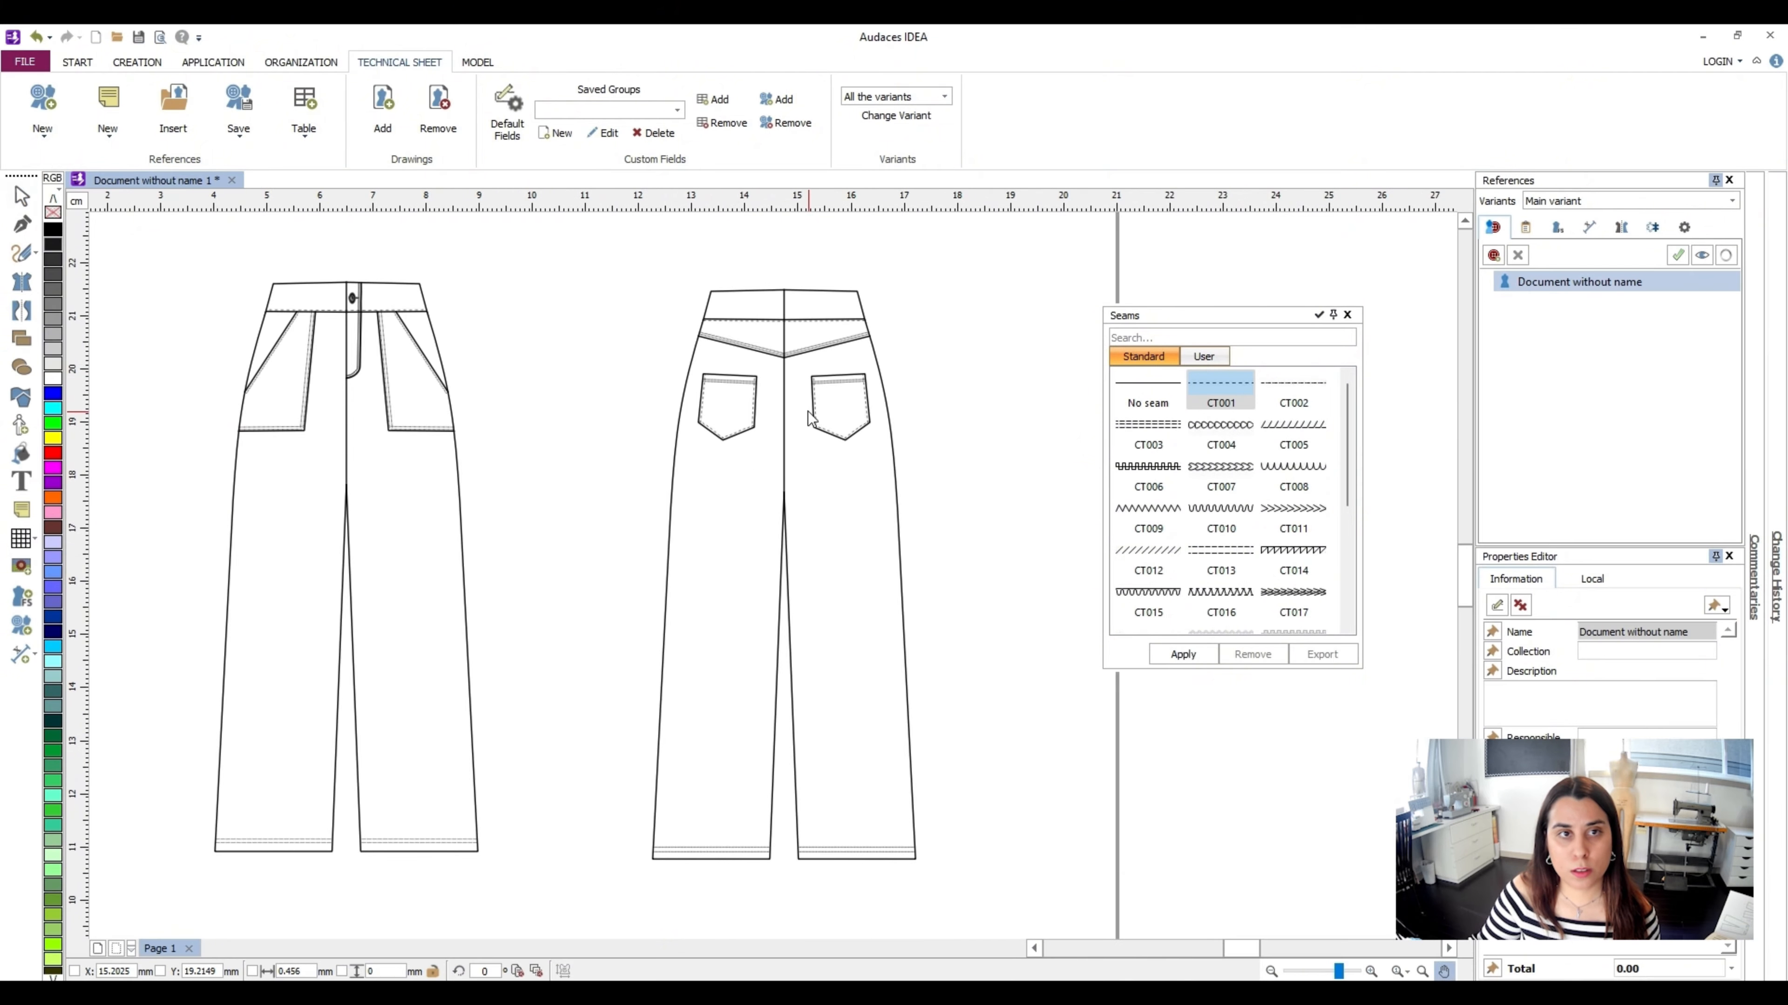
pyautogui.scroll(3, 807, 432)
pyautogui.scroll(-5, 807, 435)
pyautogui.moveTo(814, 508); pyautogui.dragTo(814, 525)
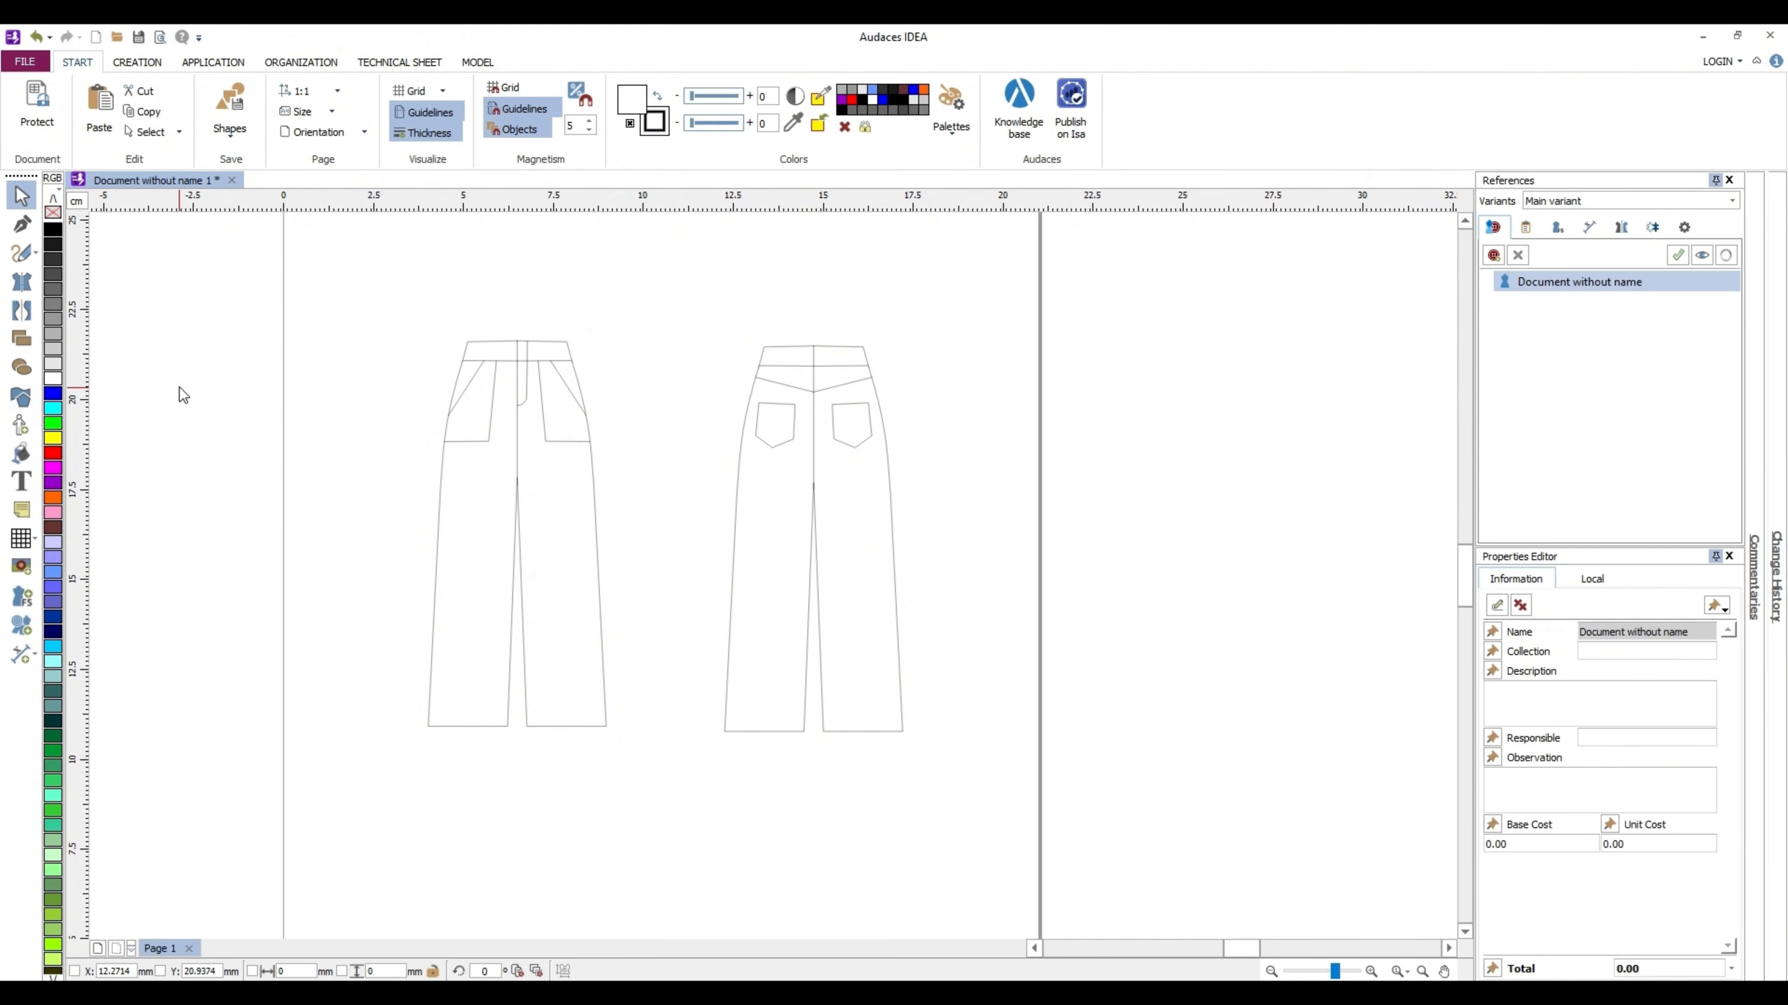
# Insert custom shape FP030 as a button about 0.20 wide and 0.22 high on the front waistband, between the centre and fly lines
pyautogui.click(21, 398)
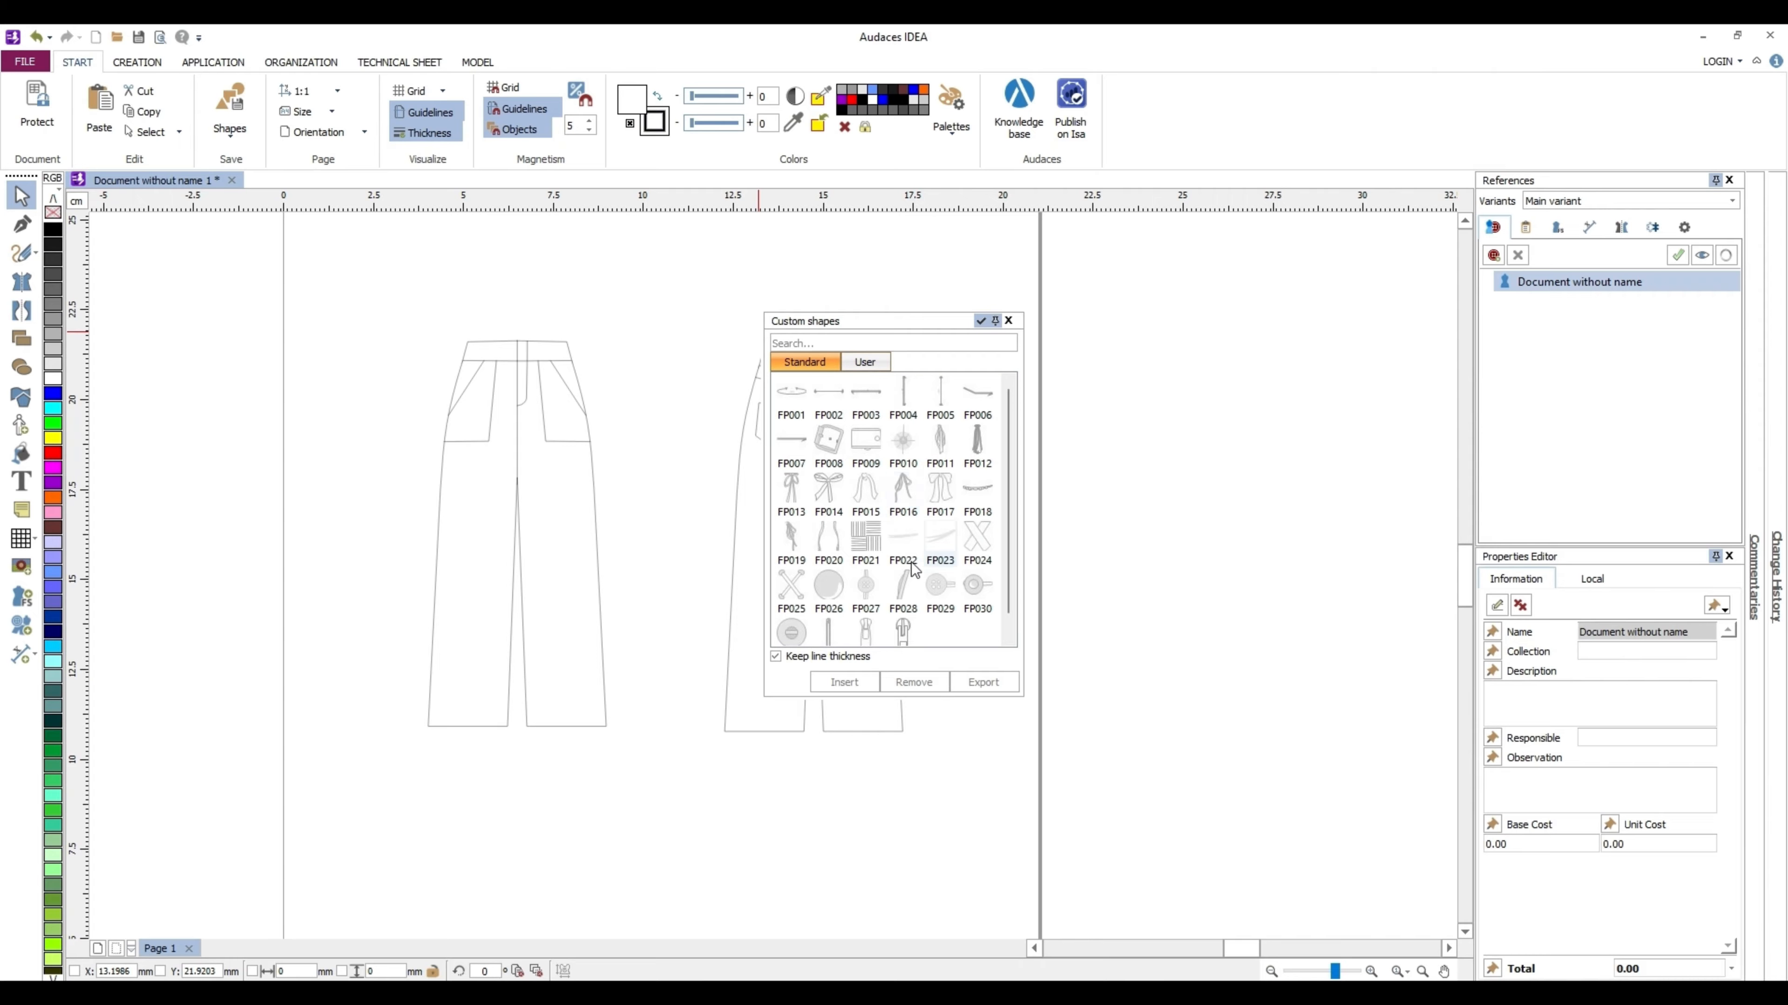
pyautogui.scroll(-1, 908, 541)
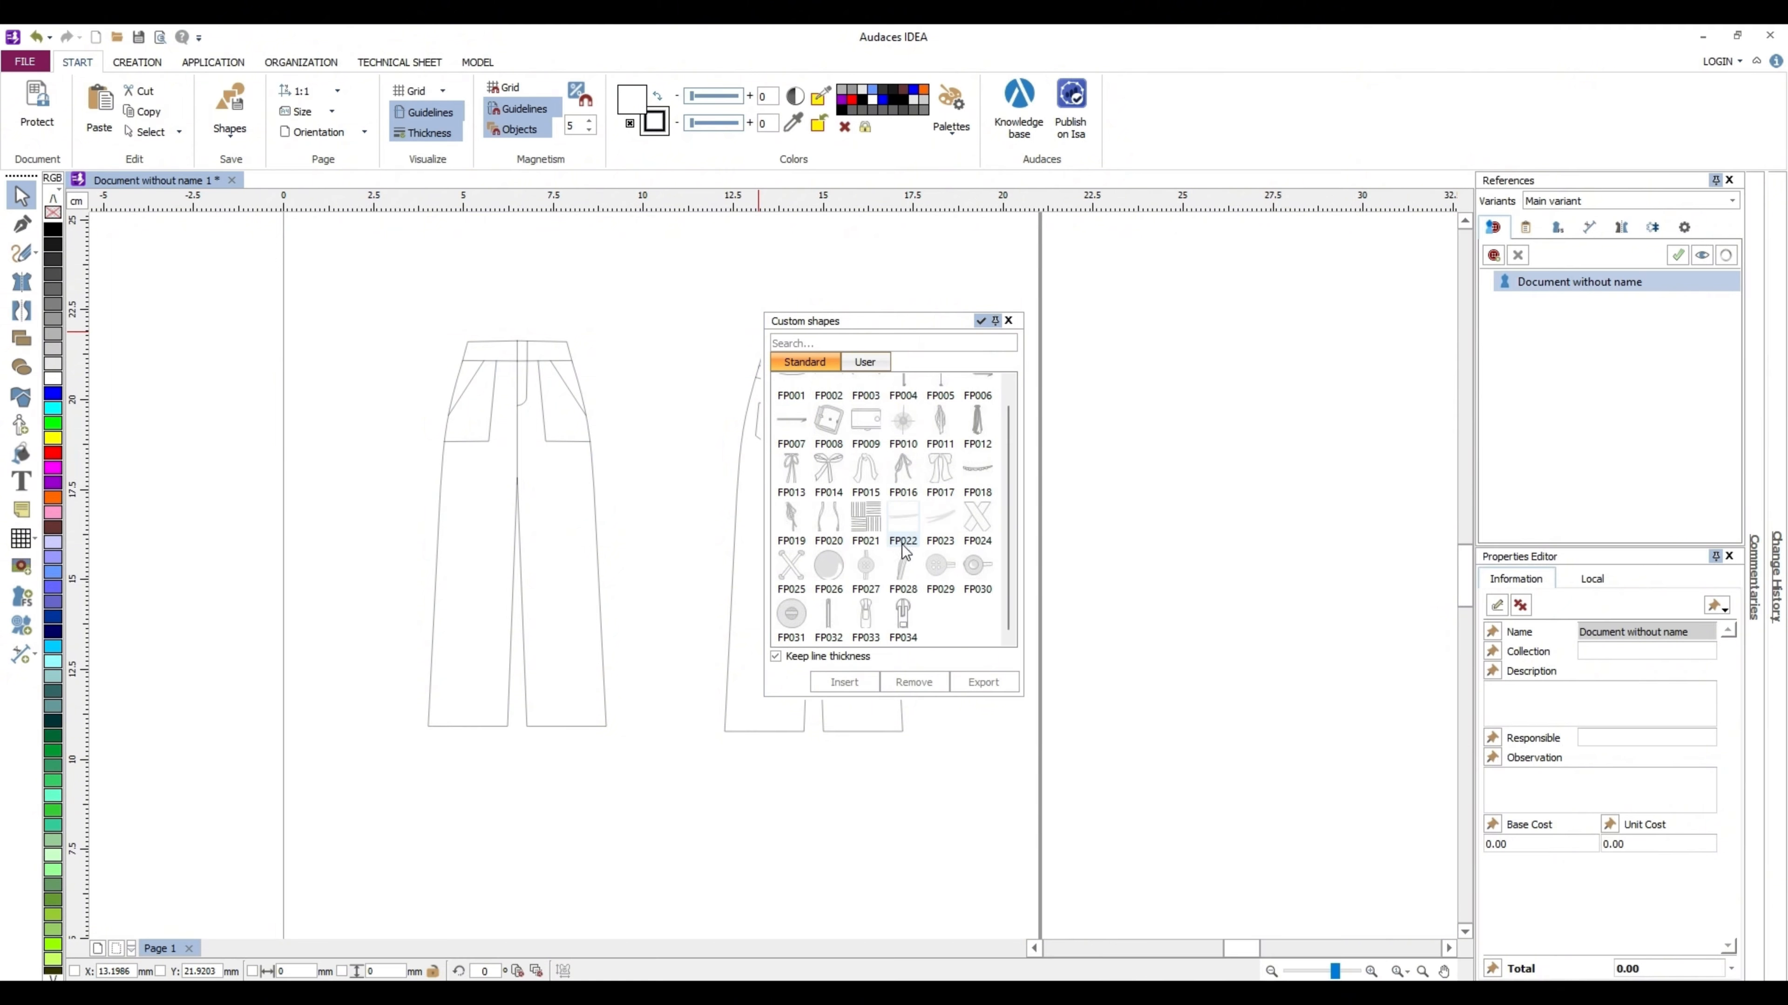
pyautogui.scroll(1, 901, 547)
pyautogui.scroll(-1, 802, 609)
pyautogui.click(963, 570)
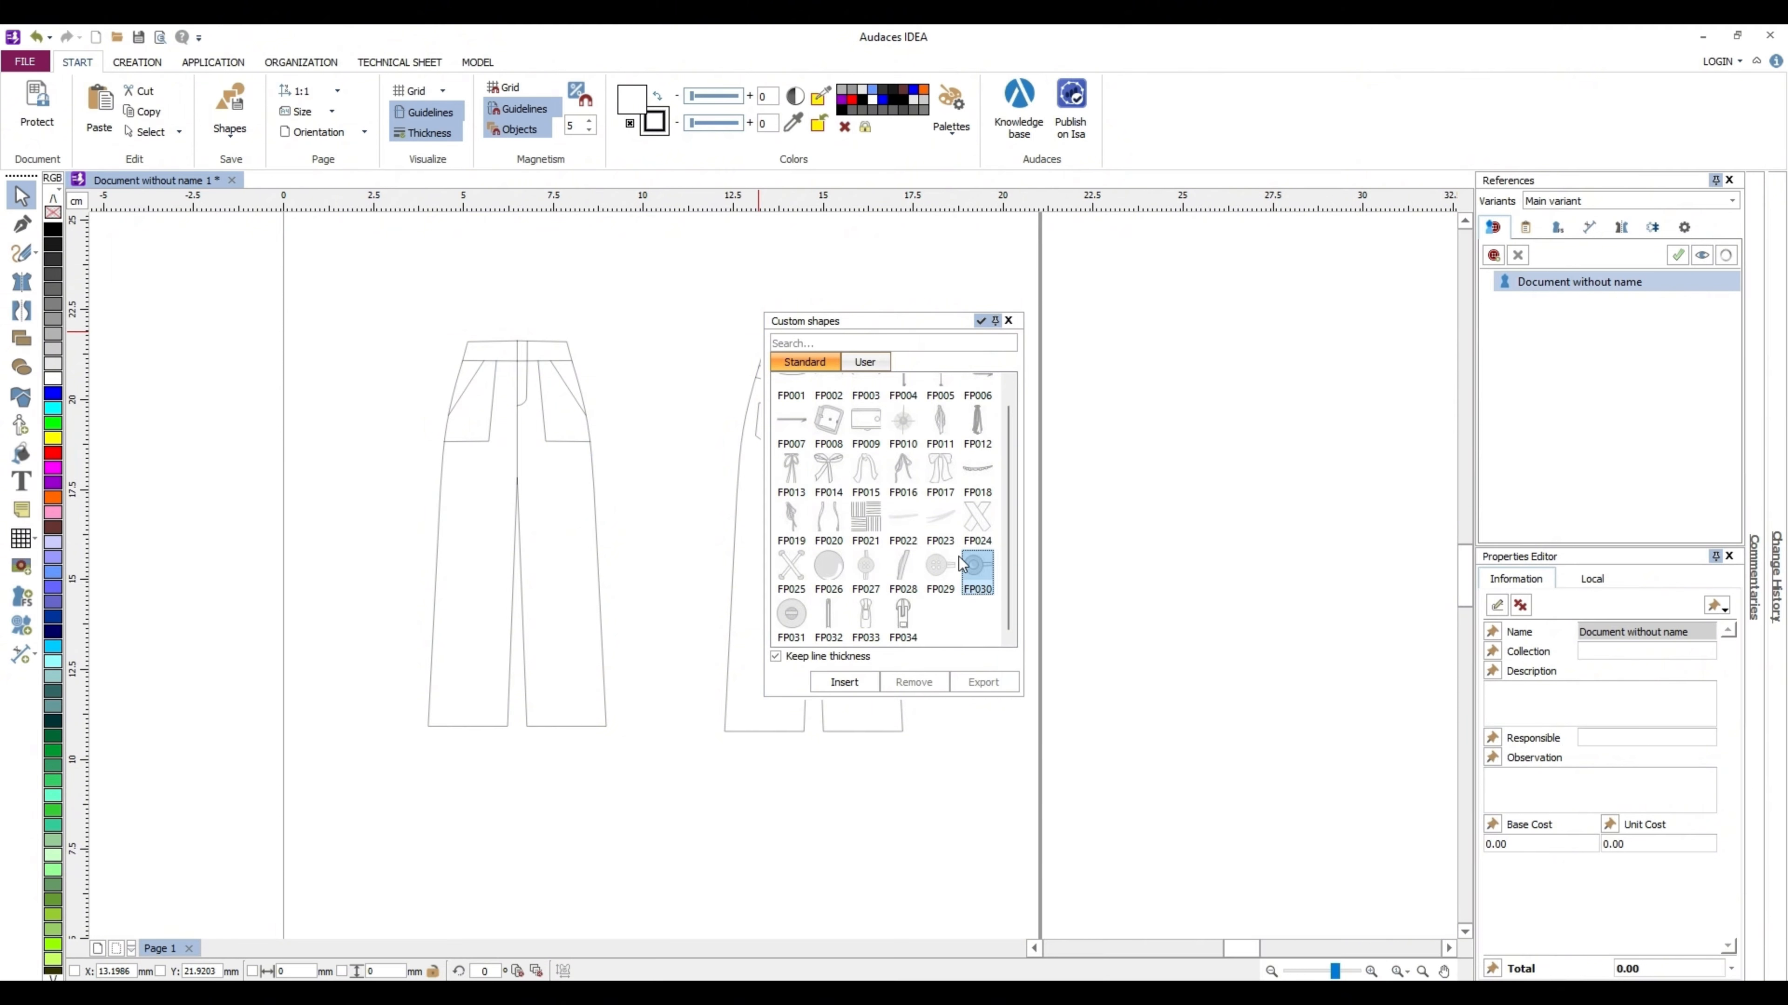
pyautogui.click(838, 685)
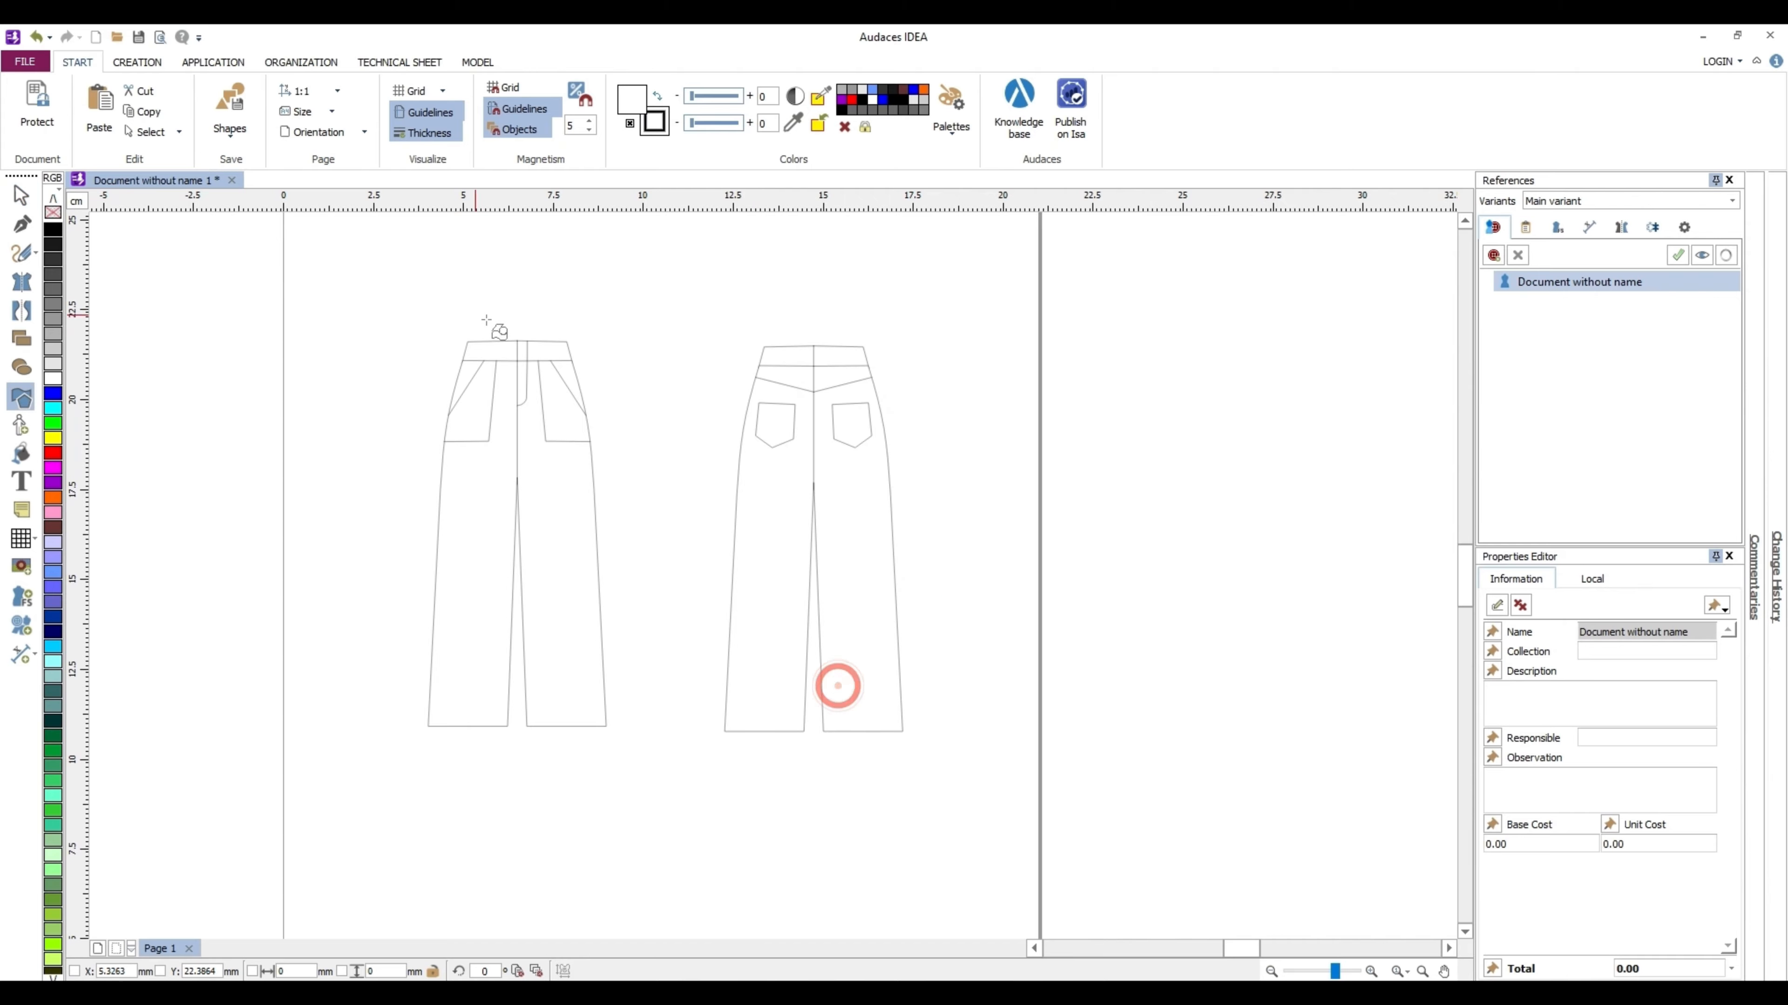
pyautogui.scroll(5, 486, 320)
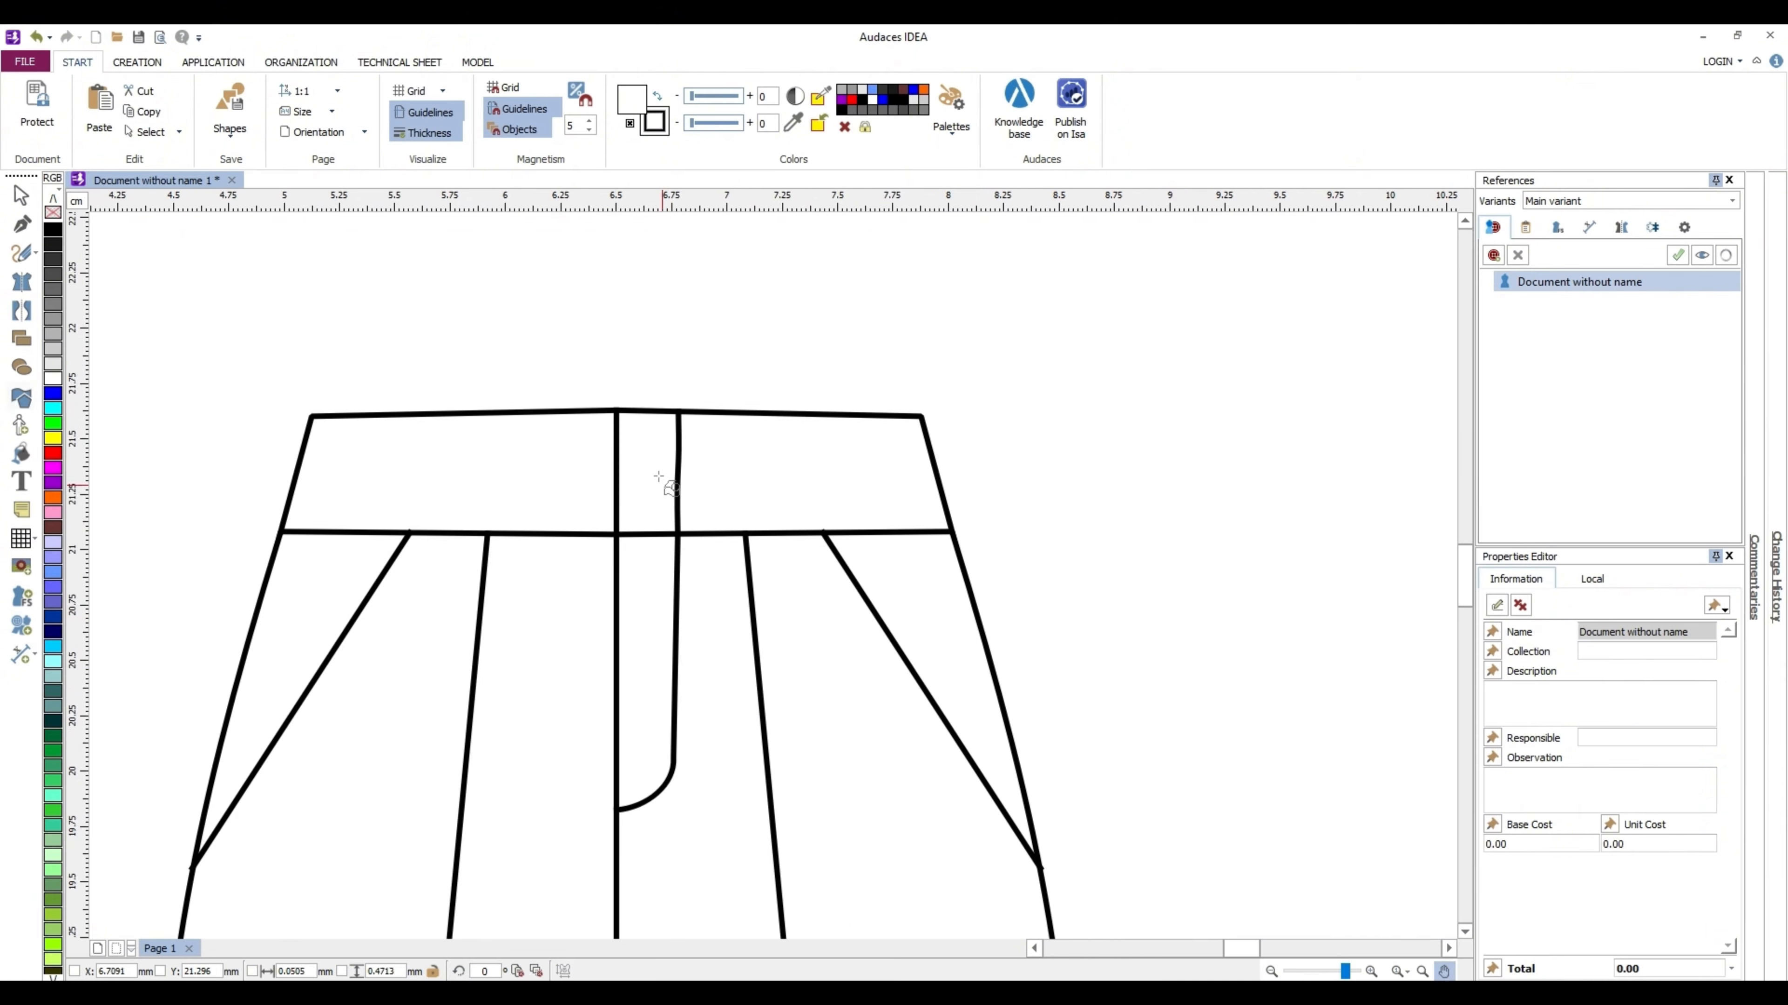
pyautogui.scroll(2, 658, 477)
pyautogui.moveTo(619, 450); pyautogui.dragTo(686, 520)
# Fill the waistband button with dark grey (R:25 G:25 B:25) and deselect it
pyautogui.click(21, 195)
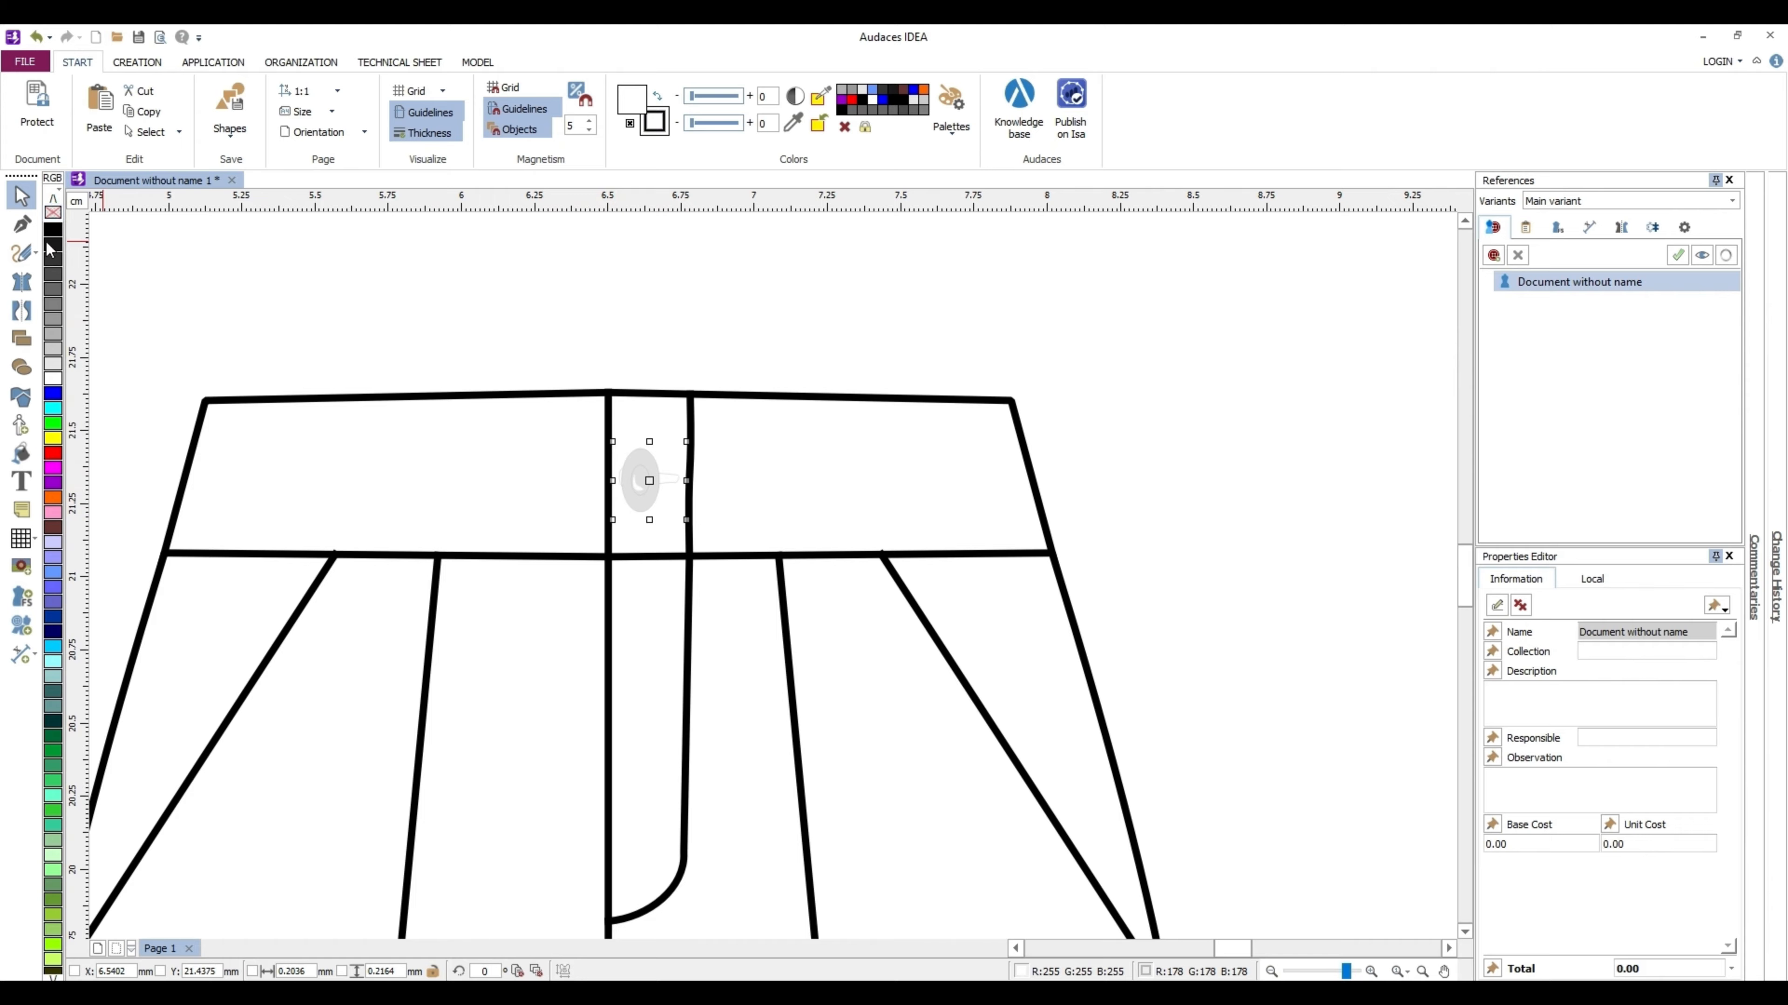
pyautogui.doubleClick(47, 247)
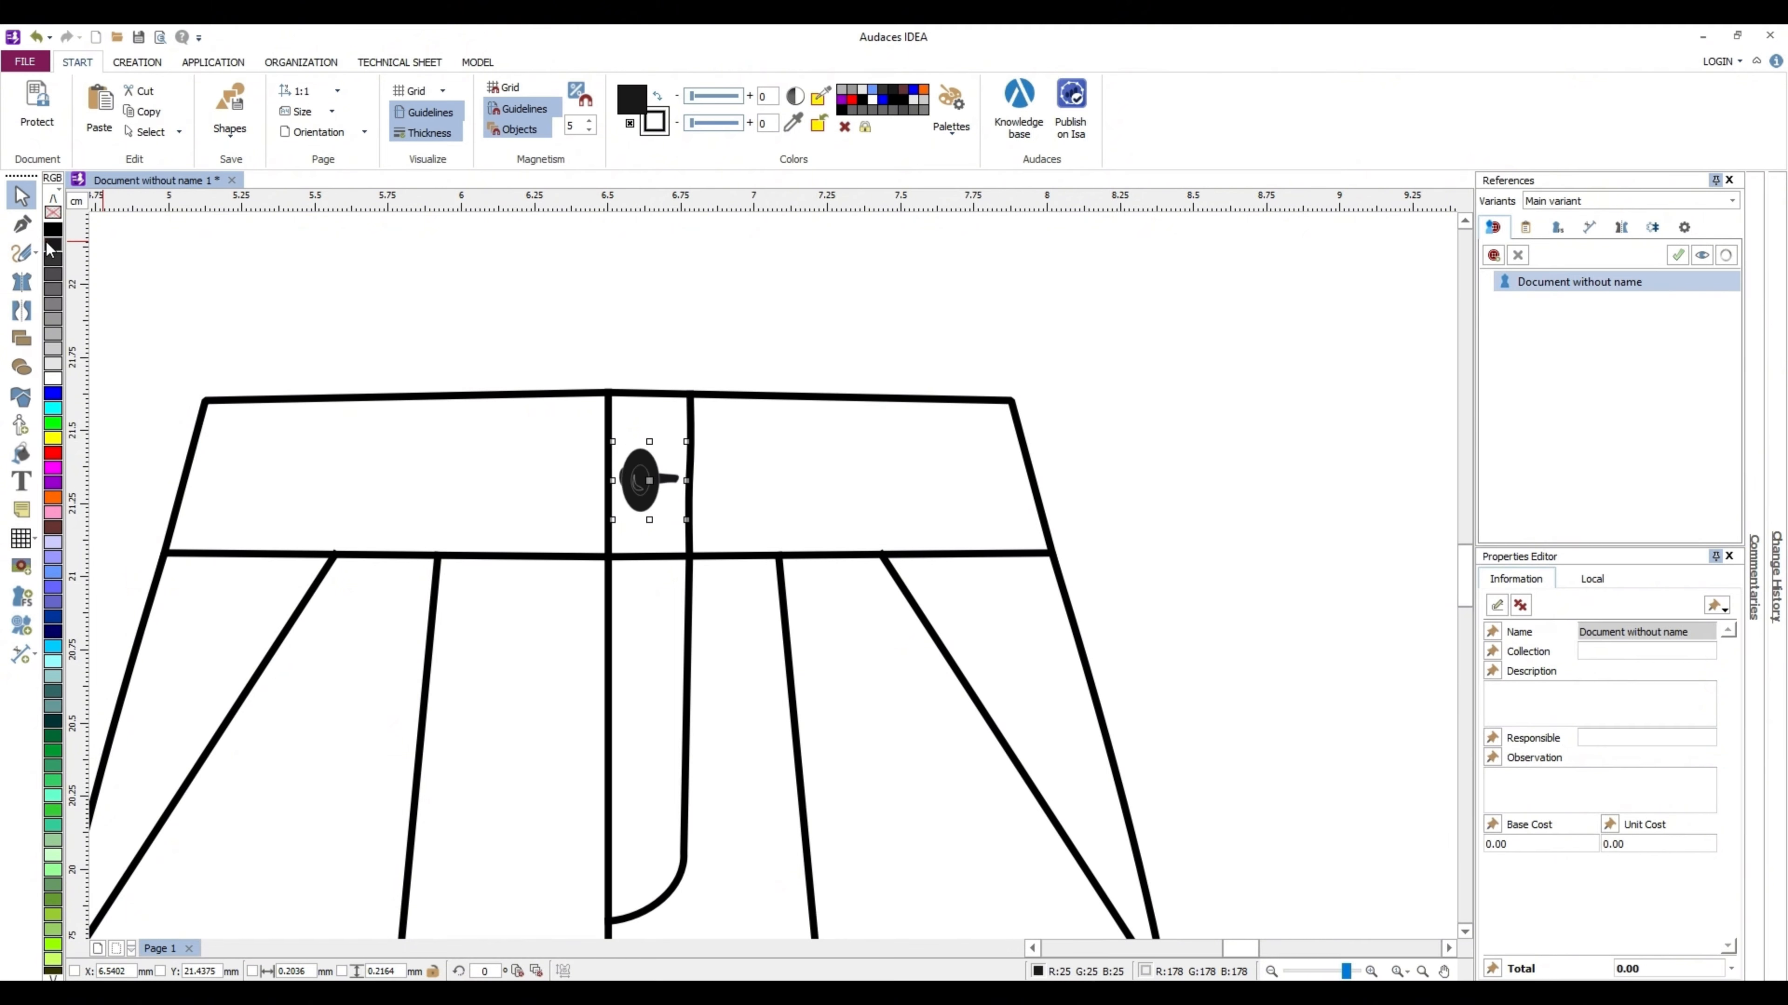
pyautogui.click(1029, 340)
pyautogui.scroll(-6, 929, 462)
pyautogui.moveTo(945, 507); pyautogui.dragTo(756, 422)
pyautogui.click(934, 344)
pyautogui.moveTo(907, 430); pyautogui.dragTo(846, 380)
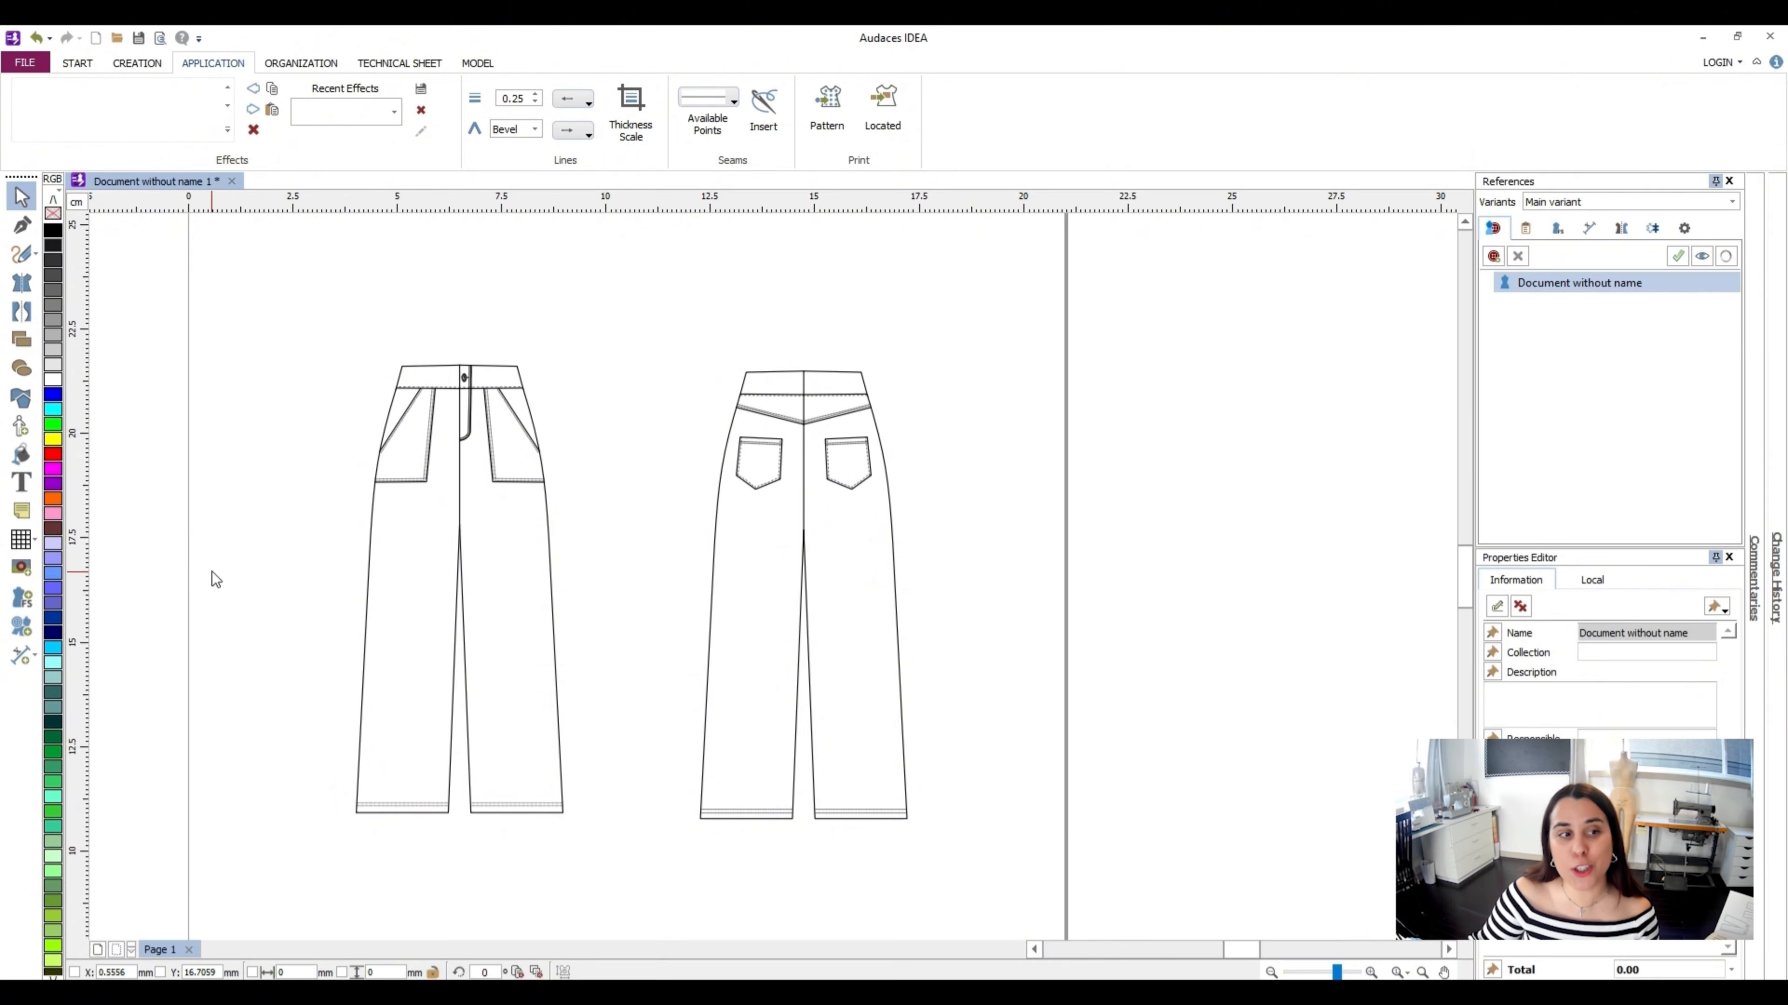
# Insert the black-and-white animal print image 070dab12477f28e100ec078a218a4742 from Downloads beside the page
pyautogui.click(20, 566)
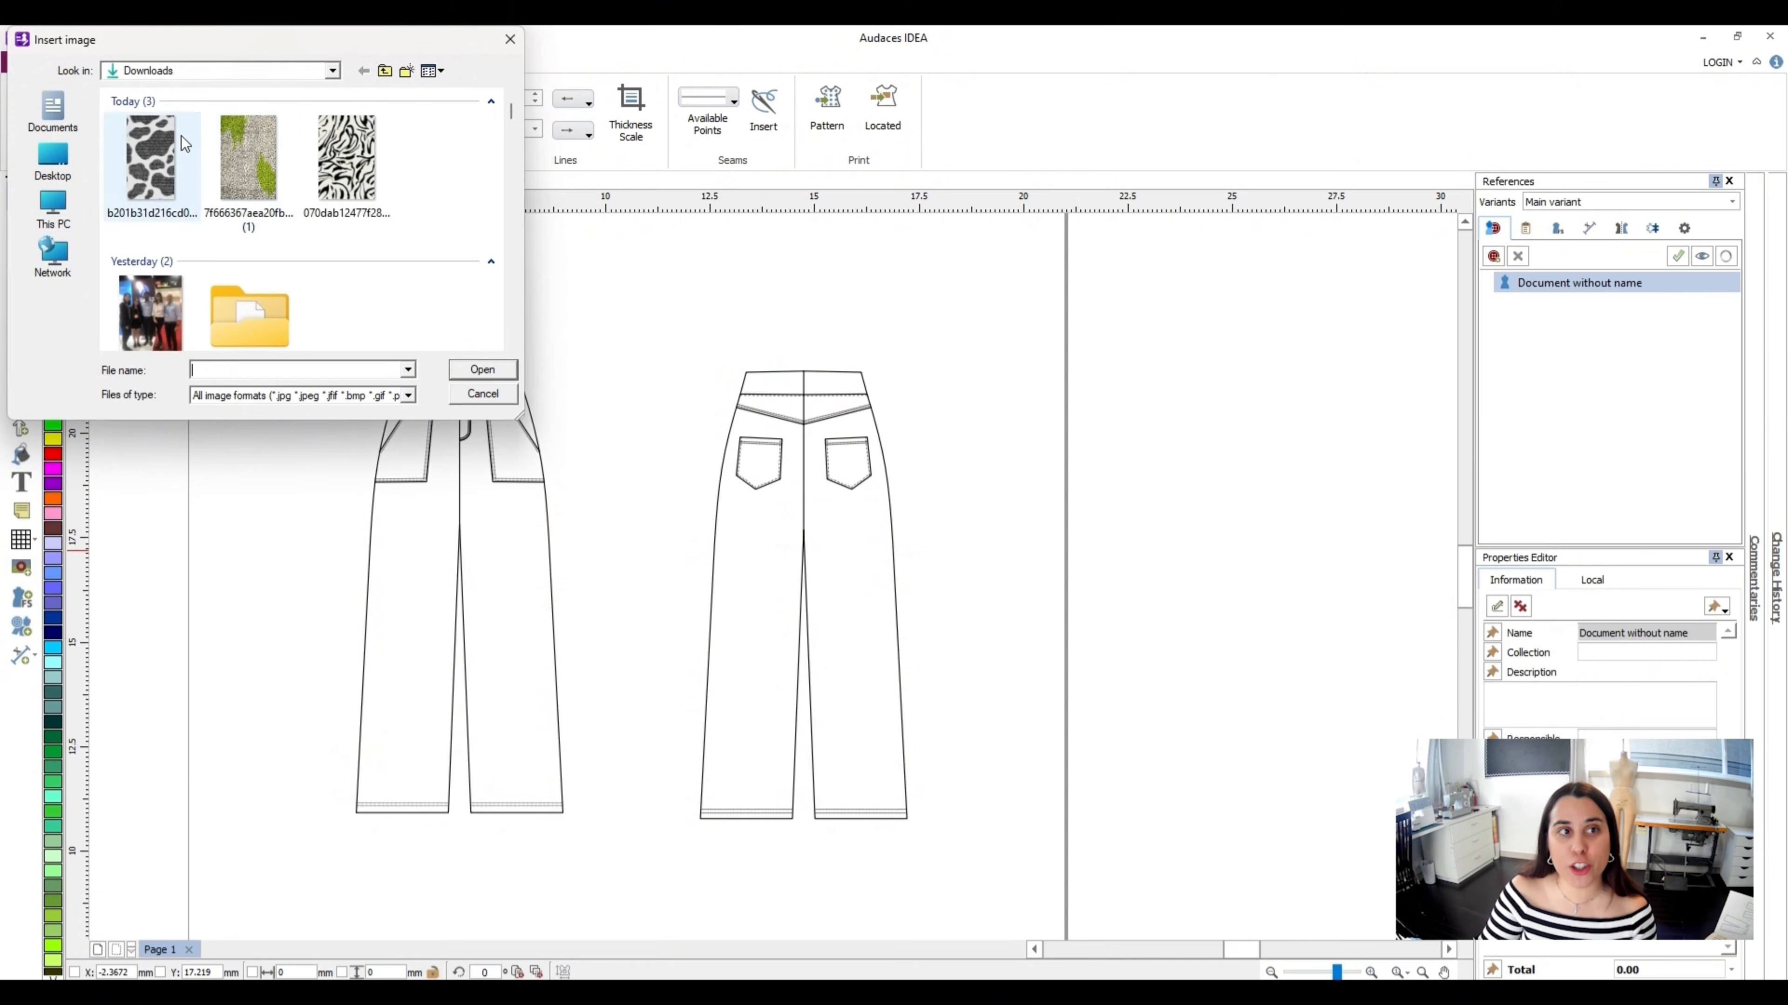
pyautogui.doubleClick(389, 169)
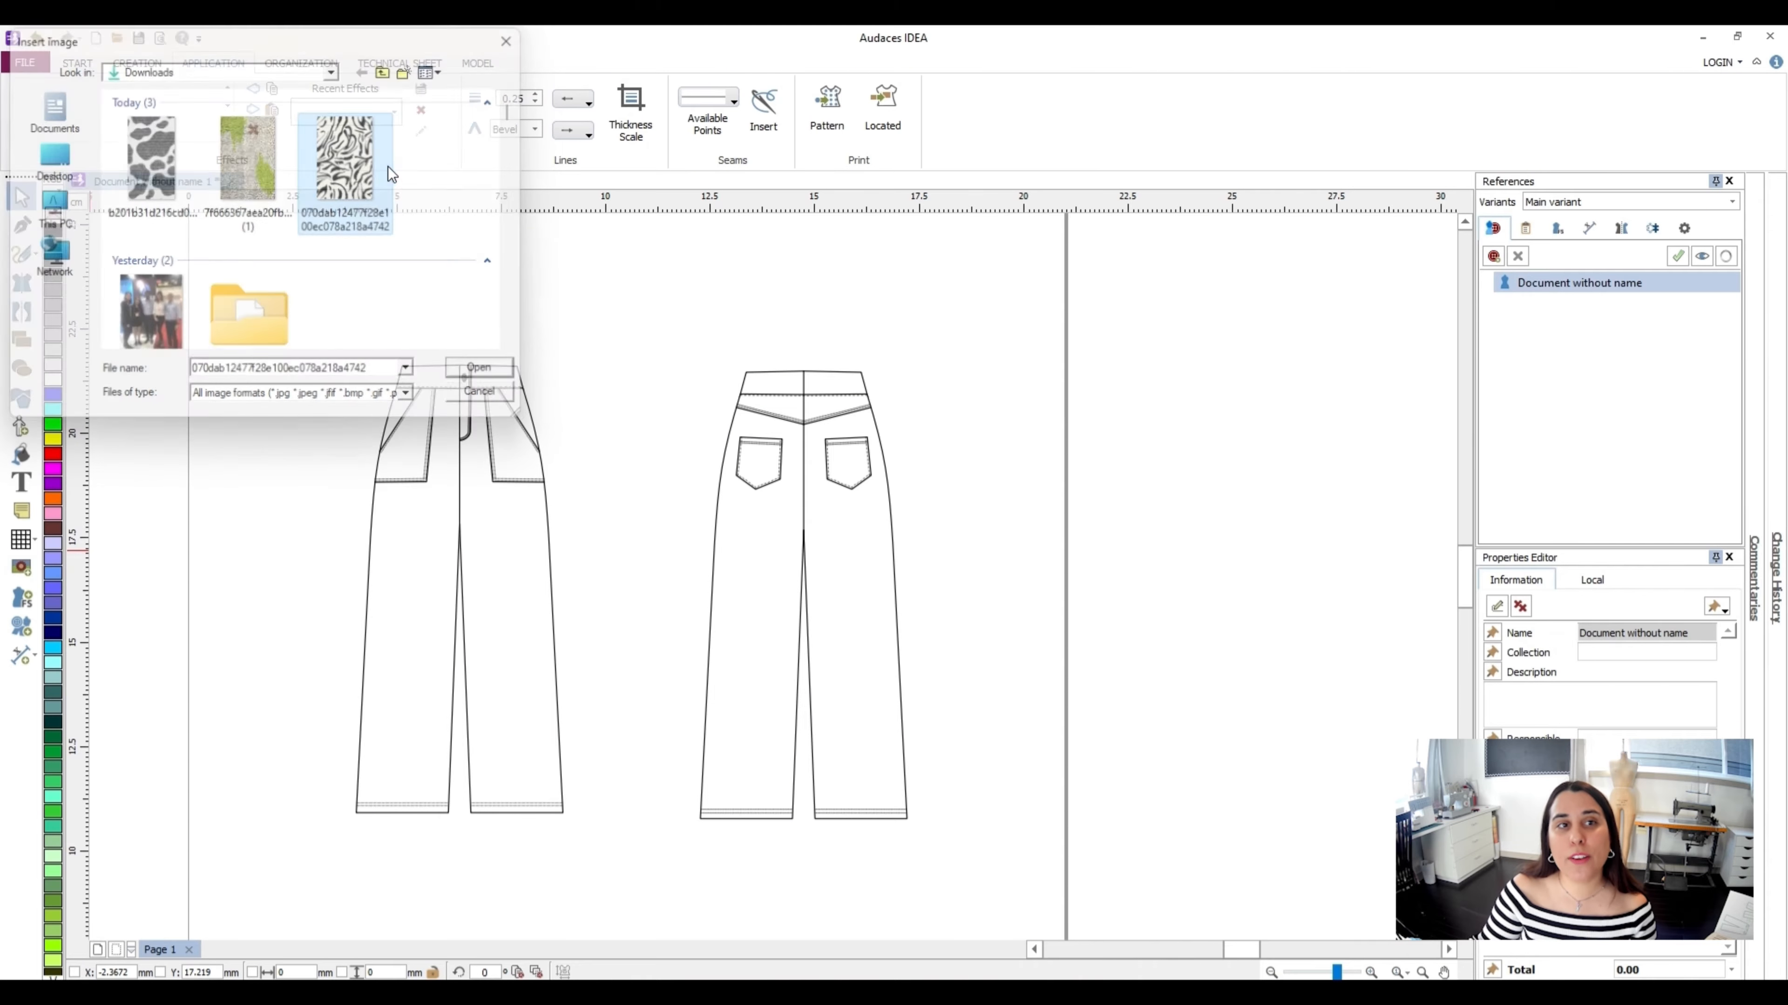
pyautogui.click(1223, 409)
pyautogui.scroll(2, 1221, 507)
pyautogui.scroll(-6, 1221, 507)
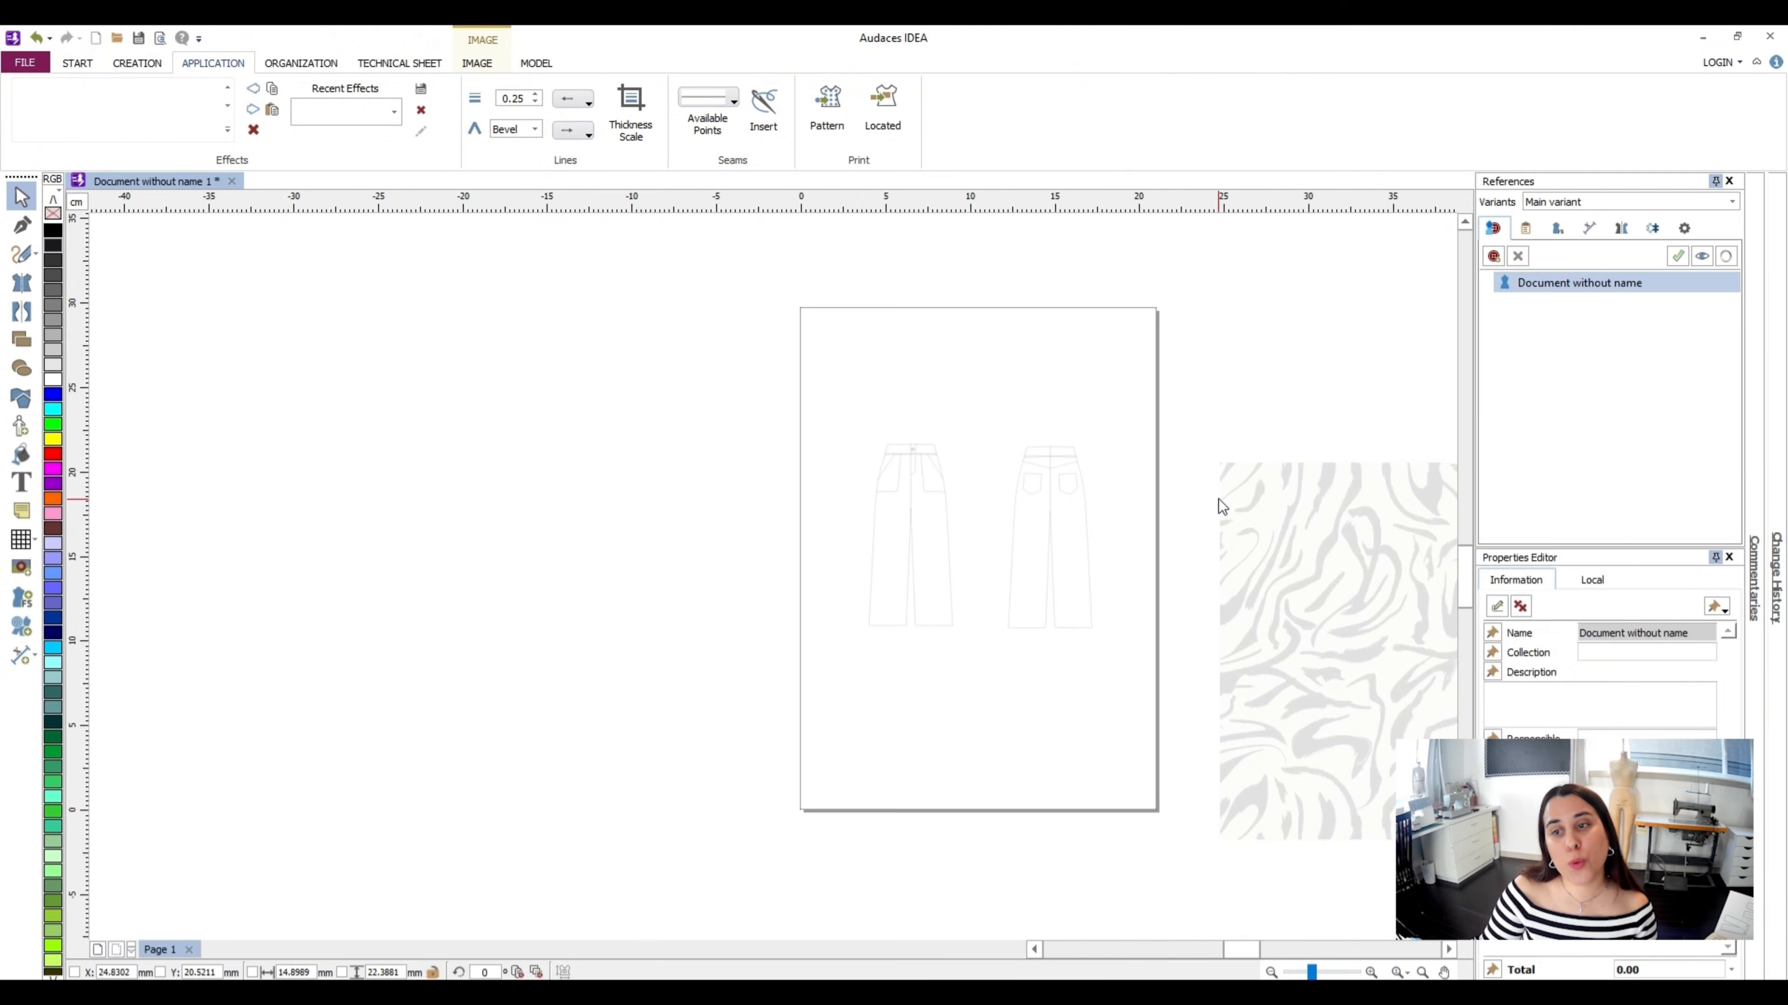
pyautogui.scroll(3, 1306, 521)
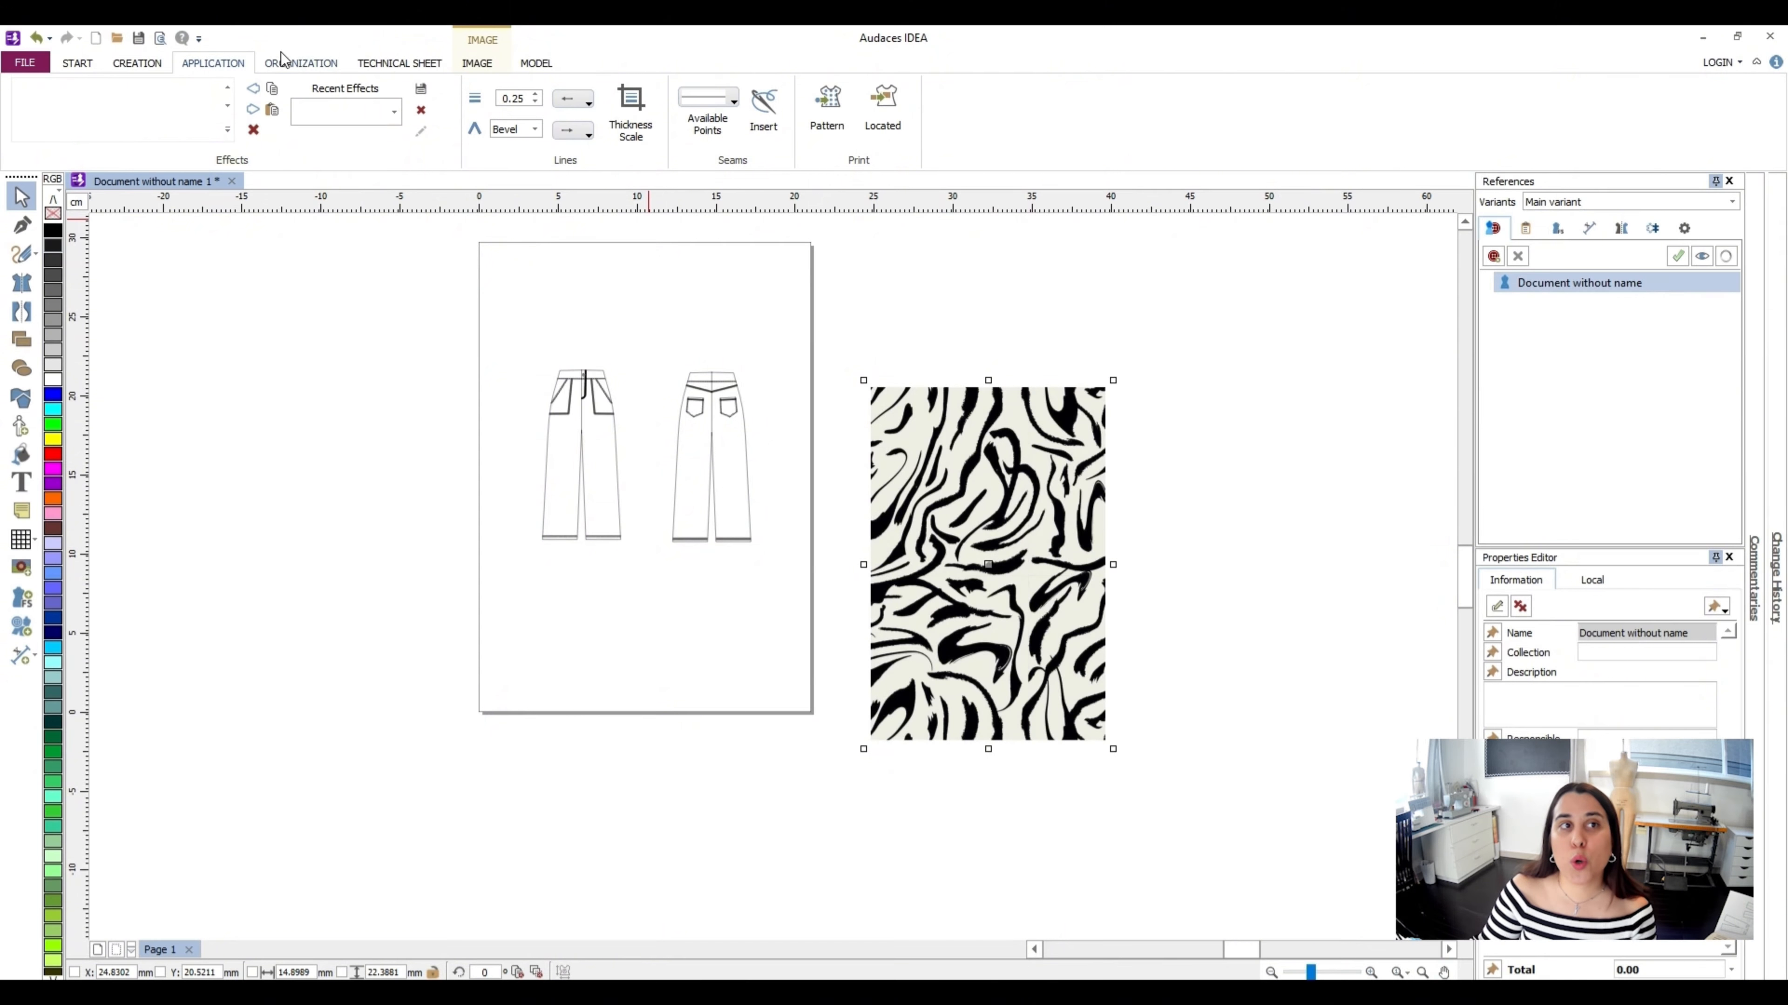
# Apply the animal print image as a pattern to the legs and waistbands of both views and to the back pockets
pyautogui.click(829, 113)
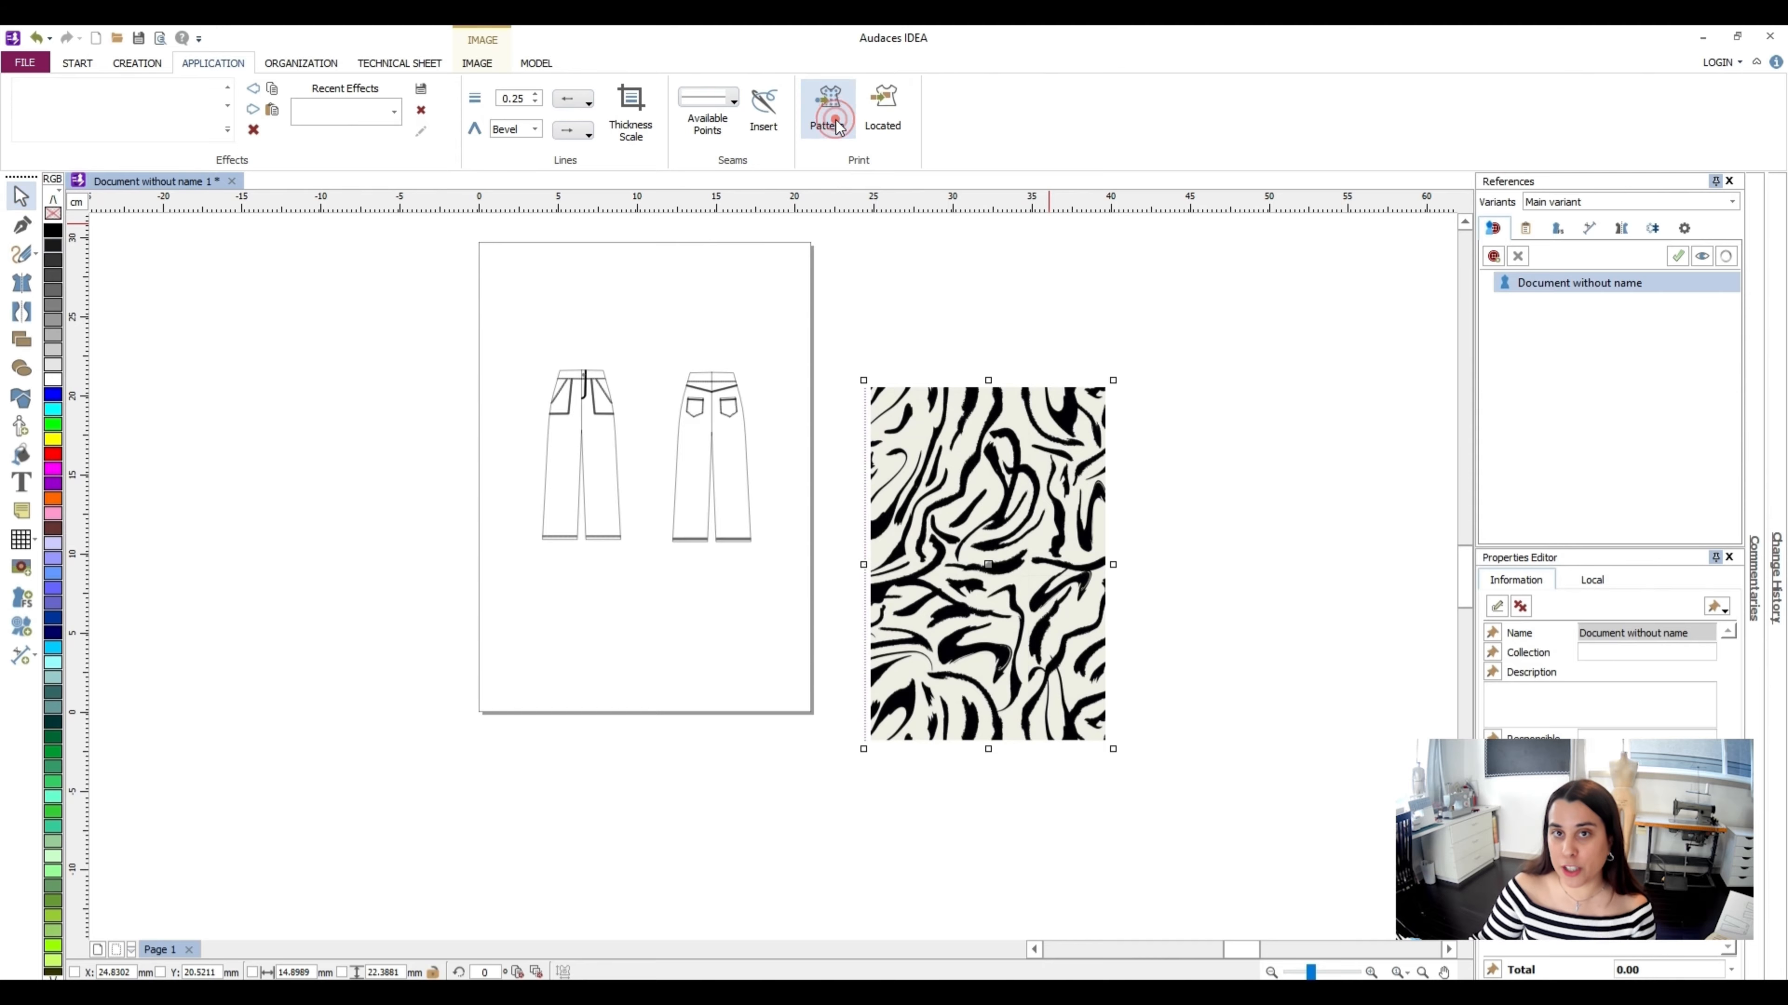
pyautogui.click(600, 456)
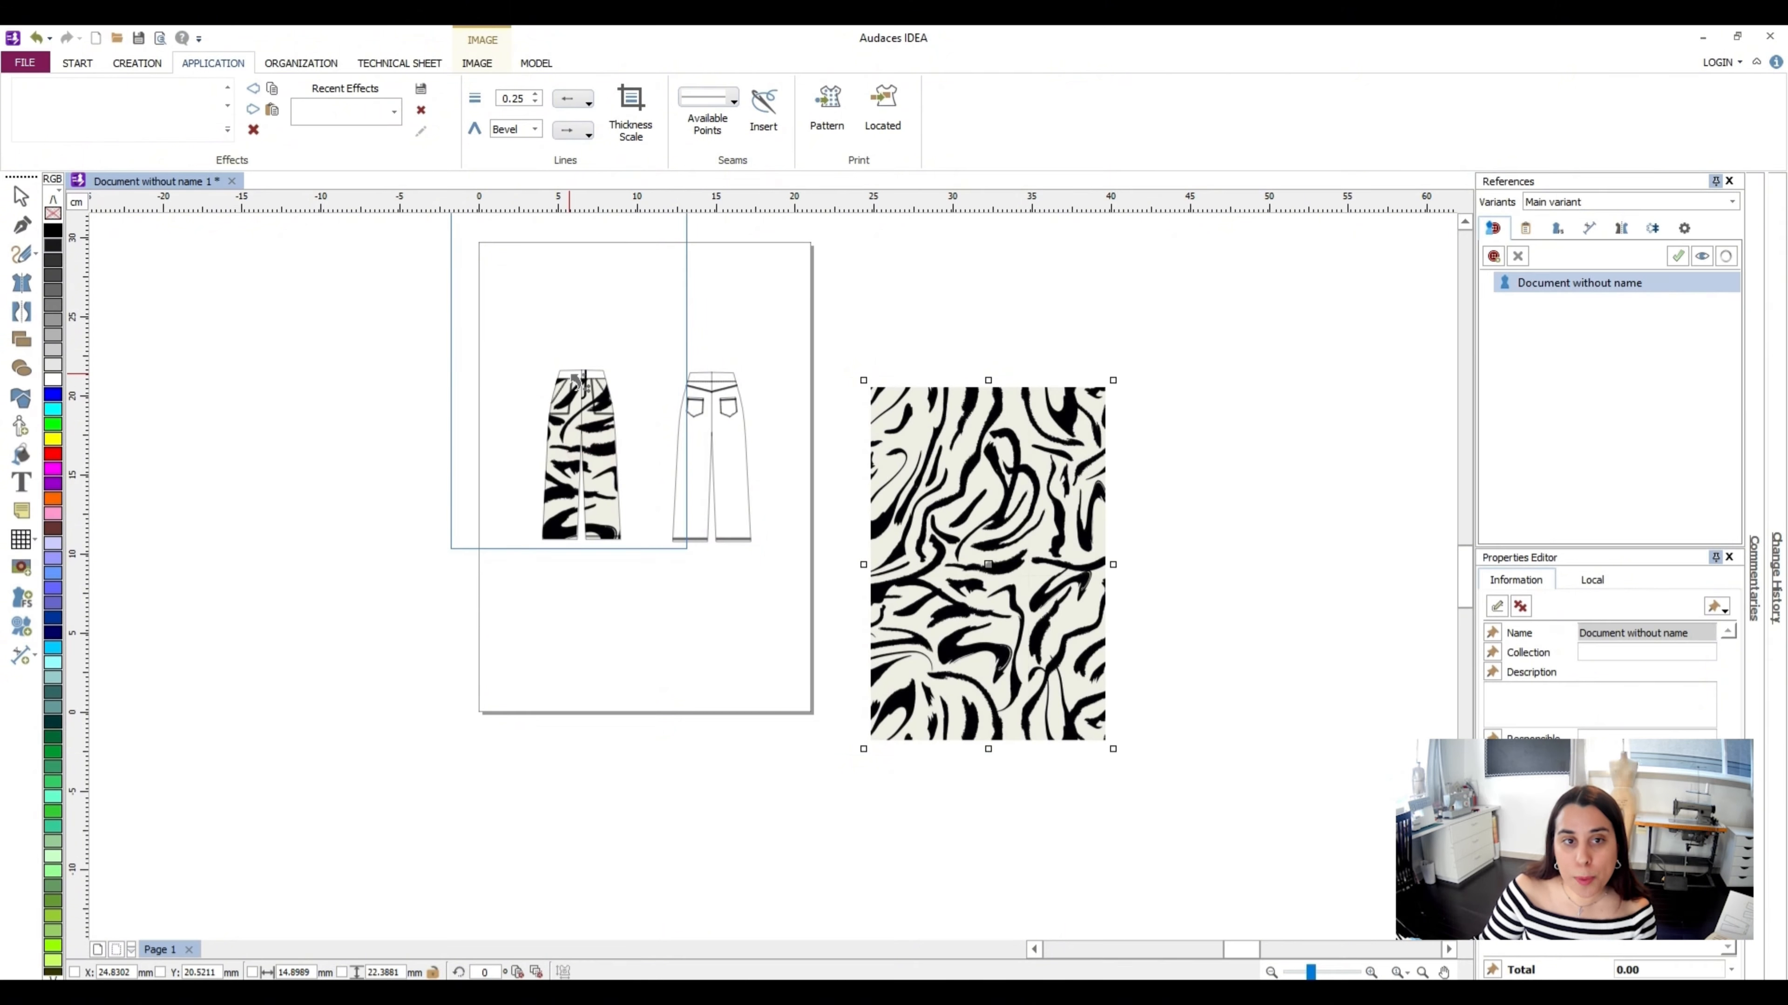
pyautogui.click(570, 372)
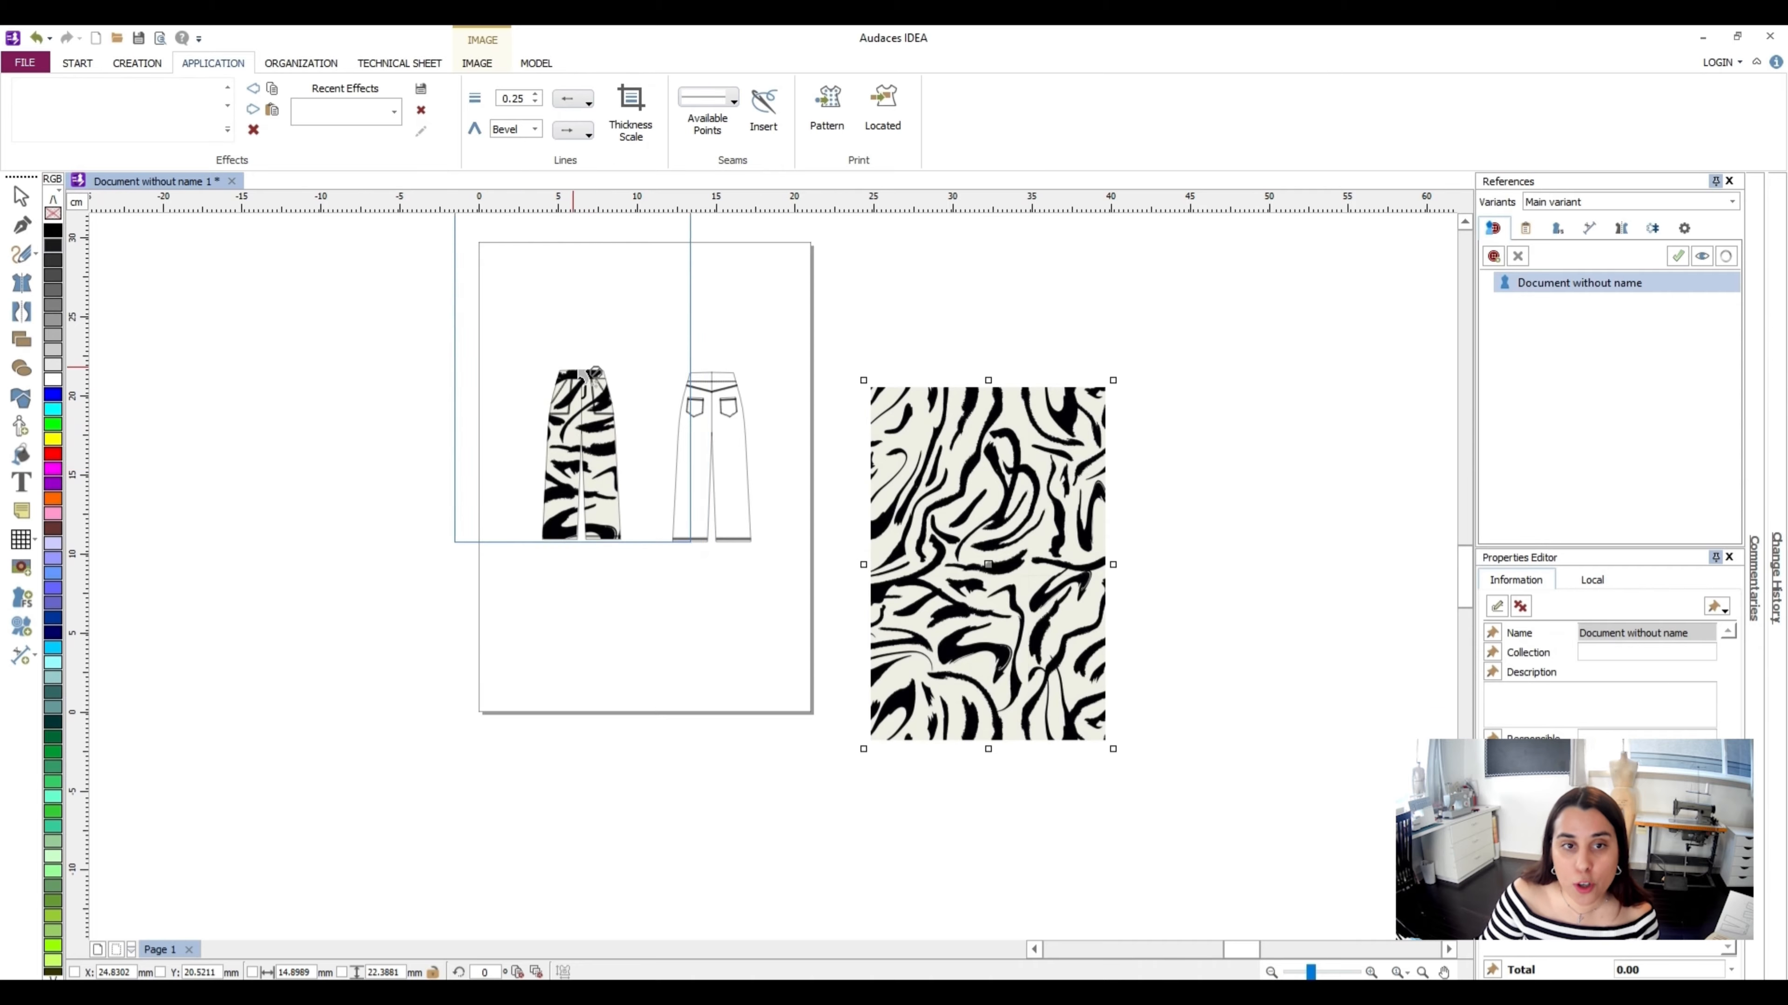
pyautogui.click(688, 454)
pyautogui.click(698, 400)
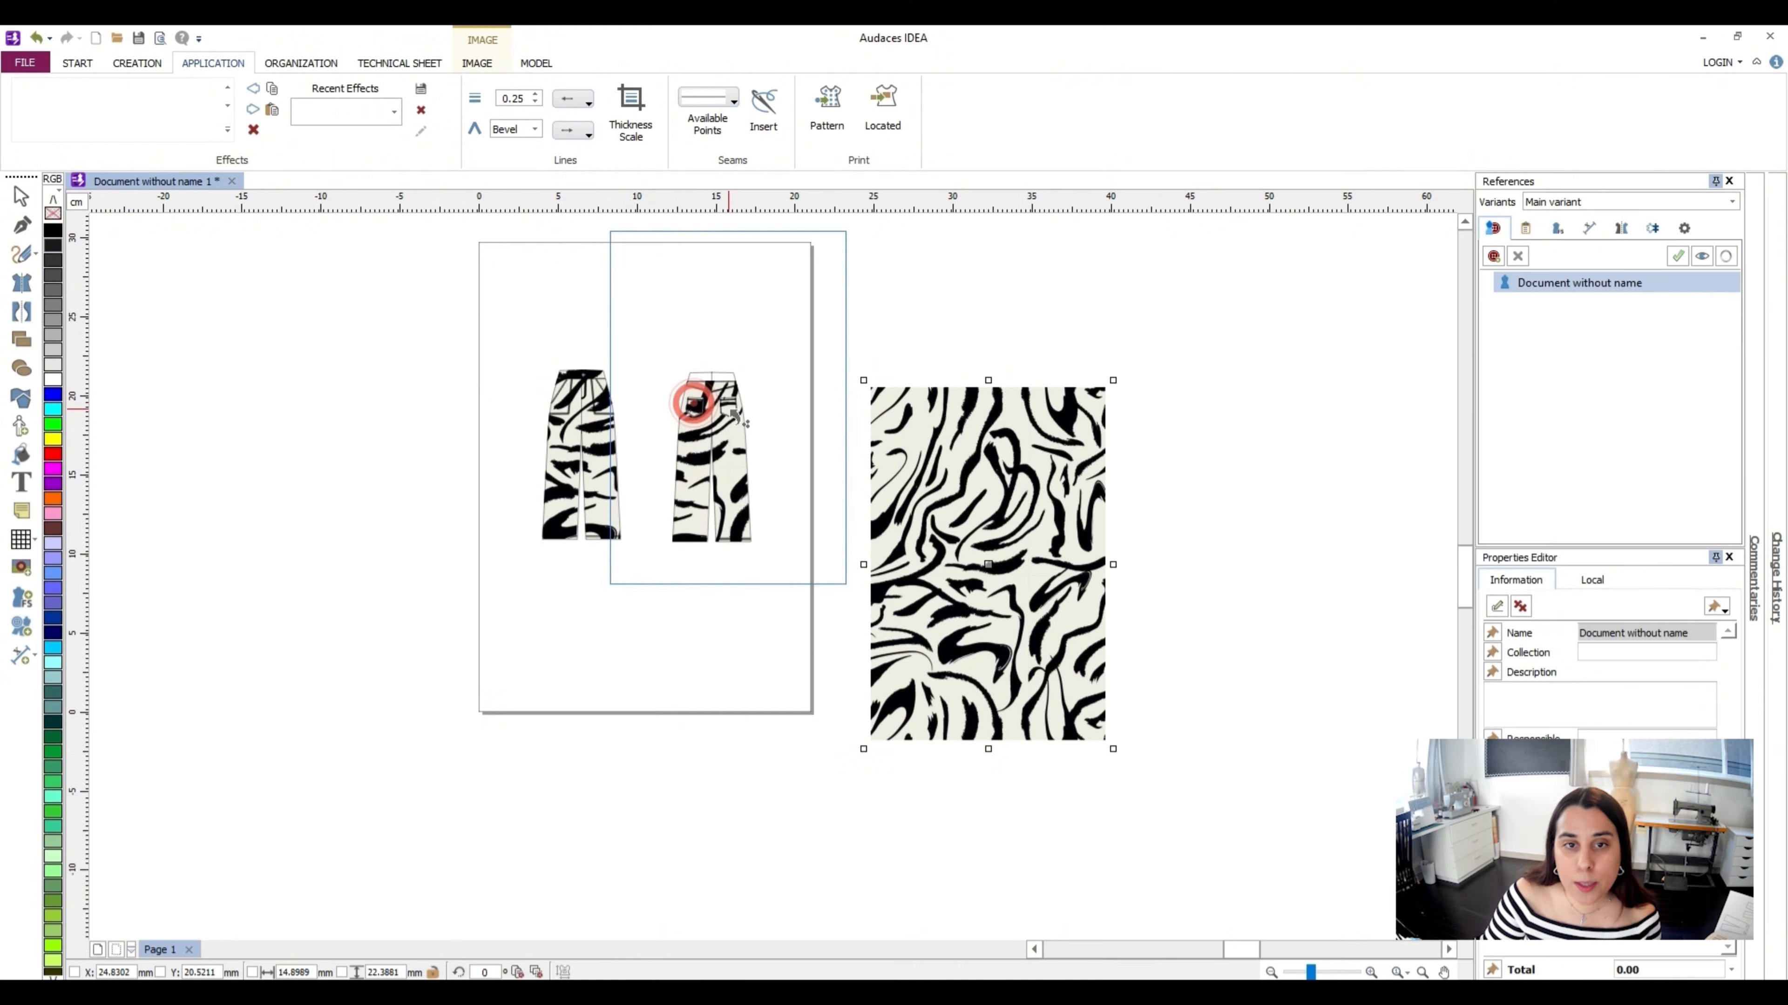
pyautogui.click(726, 377)
pyautogui.click(21, 198)
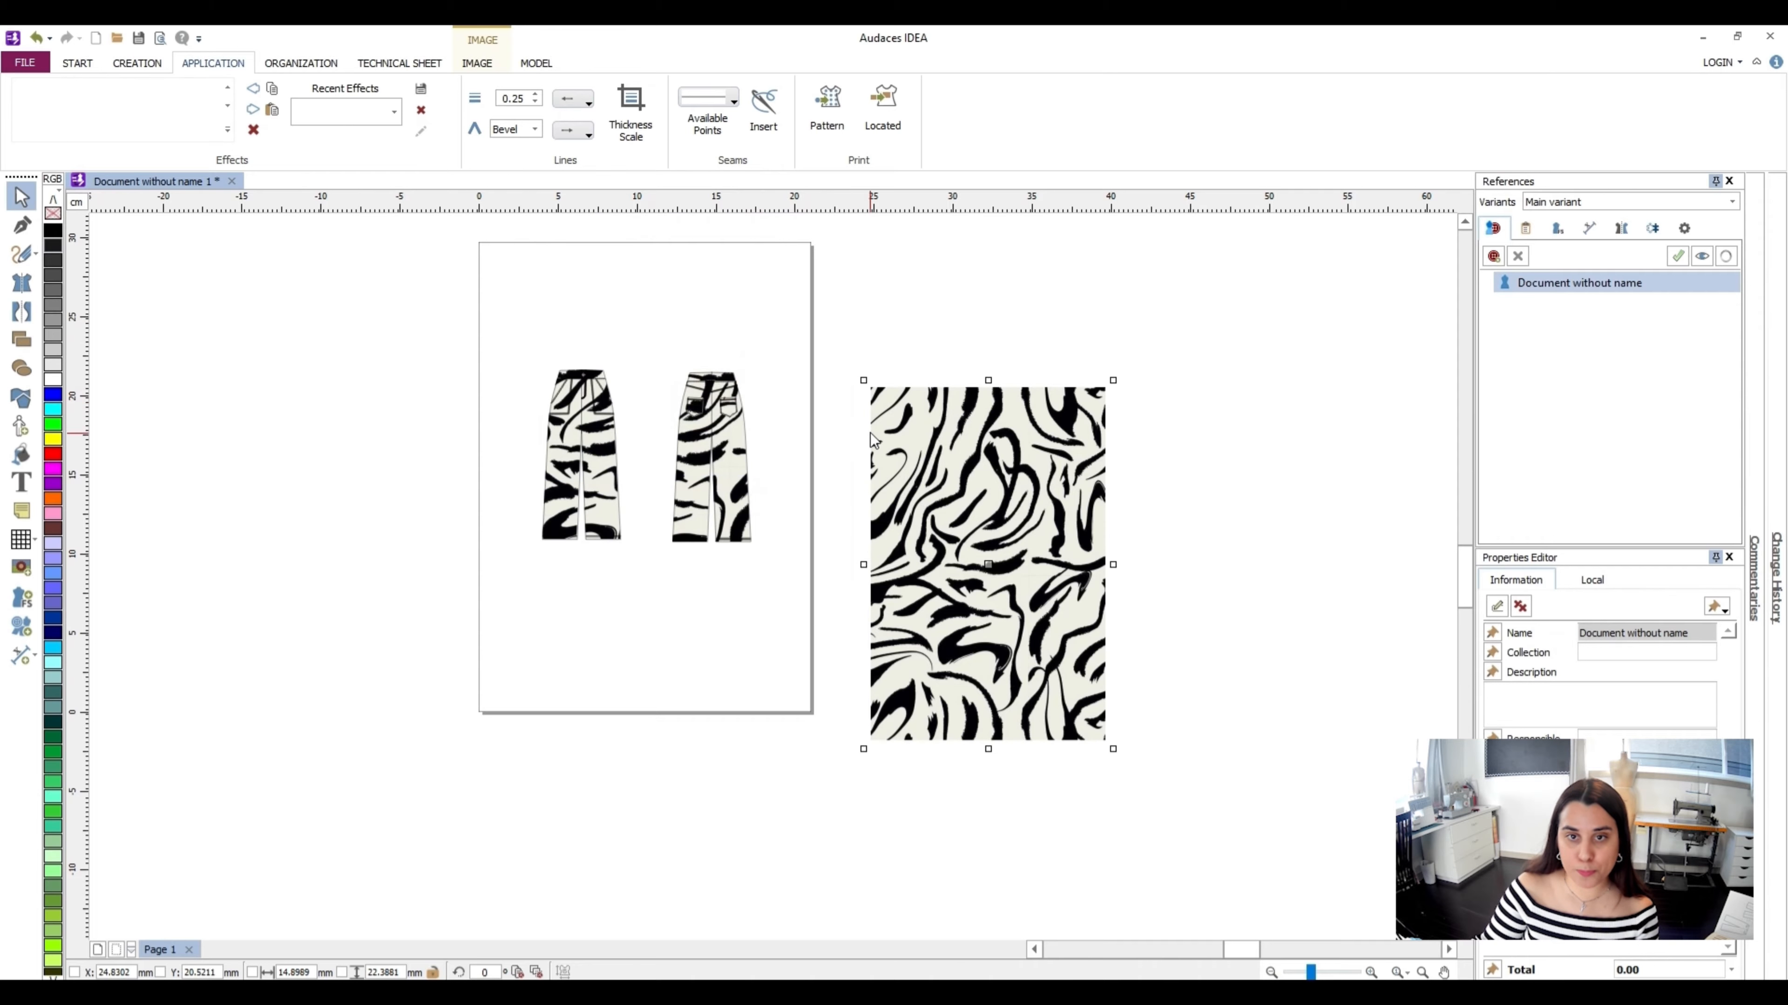
# Delete the source print image lying beside the page
pyautogui.click(889, 426)
pyautogui.press('Delete')
pyautogui.scroll(-7, 614, 441)
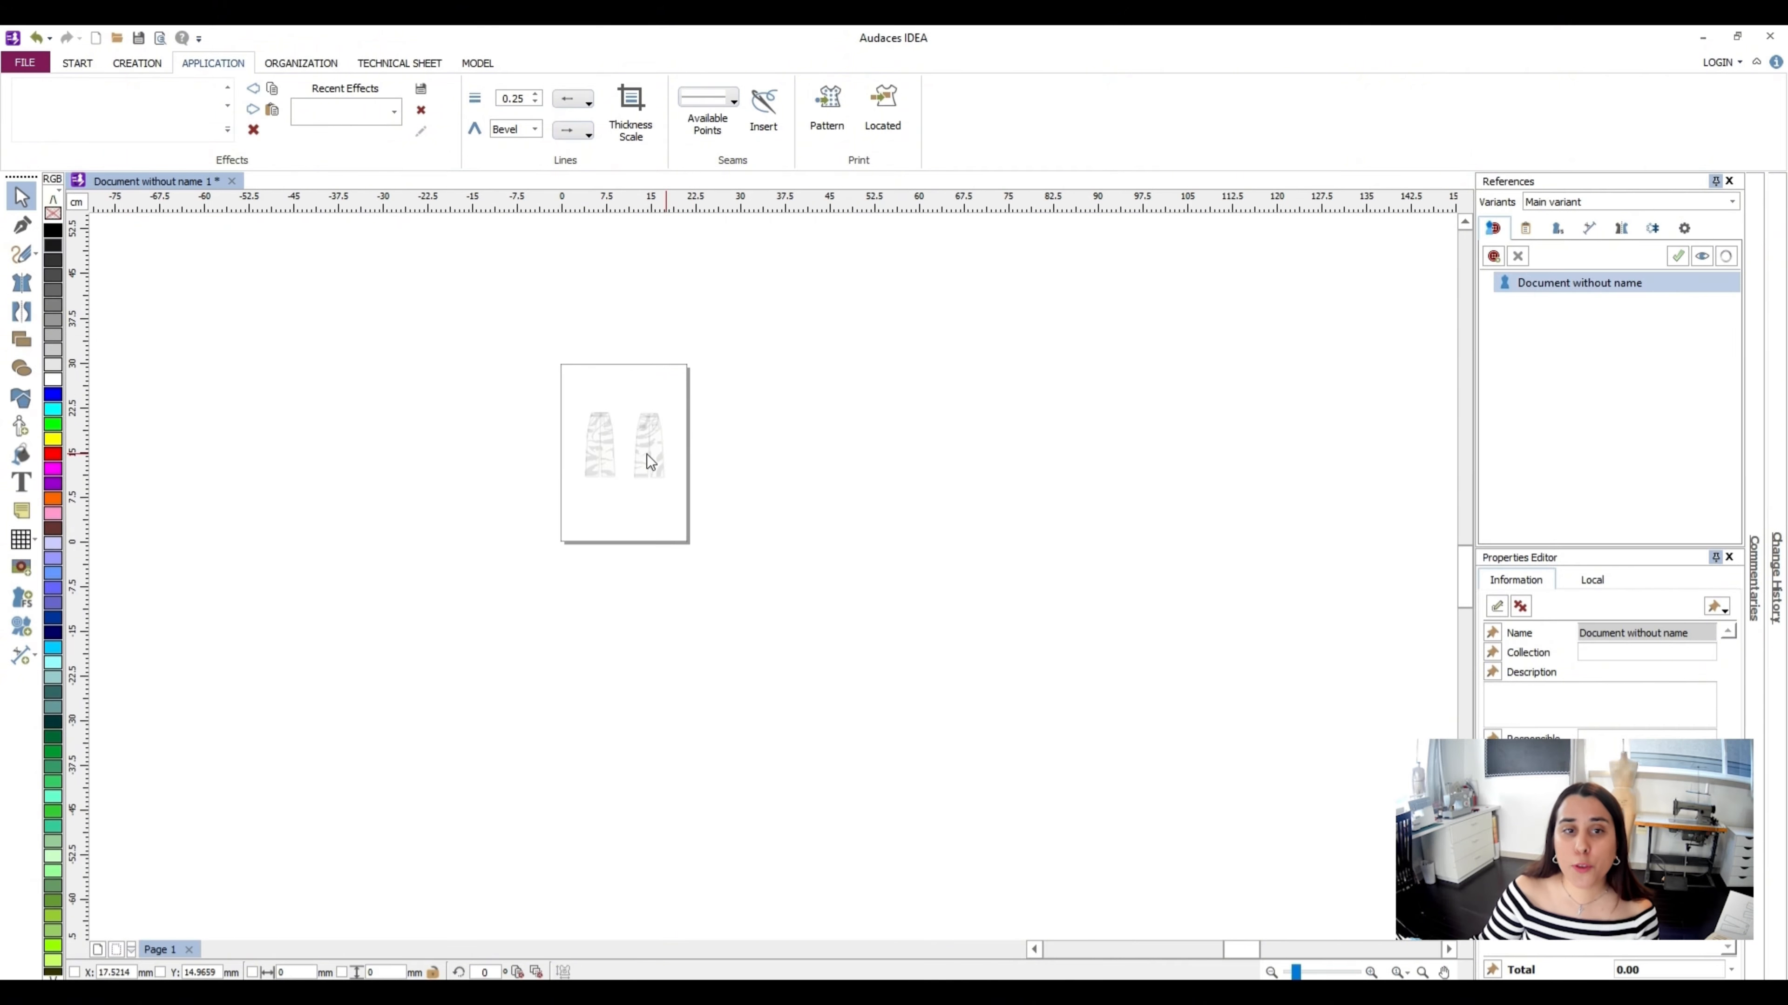
# Open the front pants' animal print for texture editing, examine its image adjustments and pattern repeat layouts, and leave the editing mode
pyautogui.scroll(9, 628, 455)
pyautogui.moveTo(683, 484); pyautogui.dragTo(739, 589)
pyautogui.scroll(2, 711, 549)
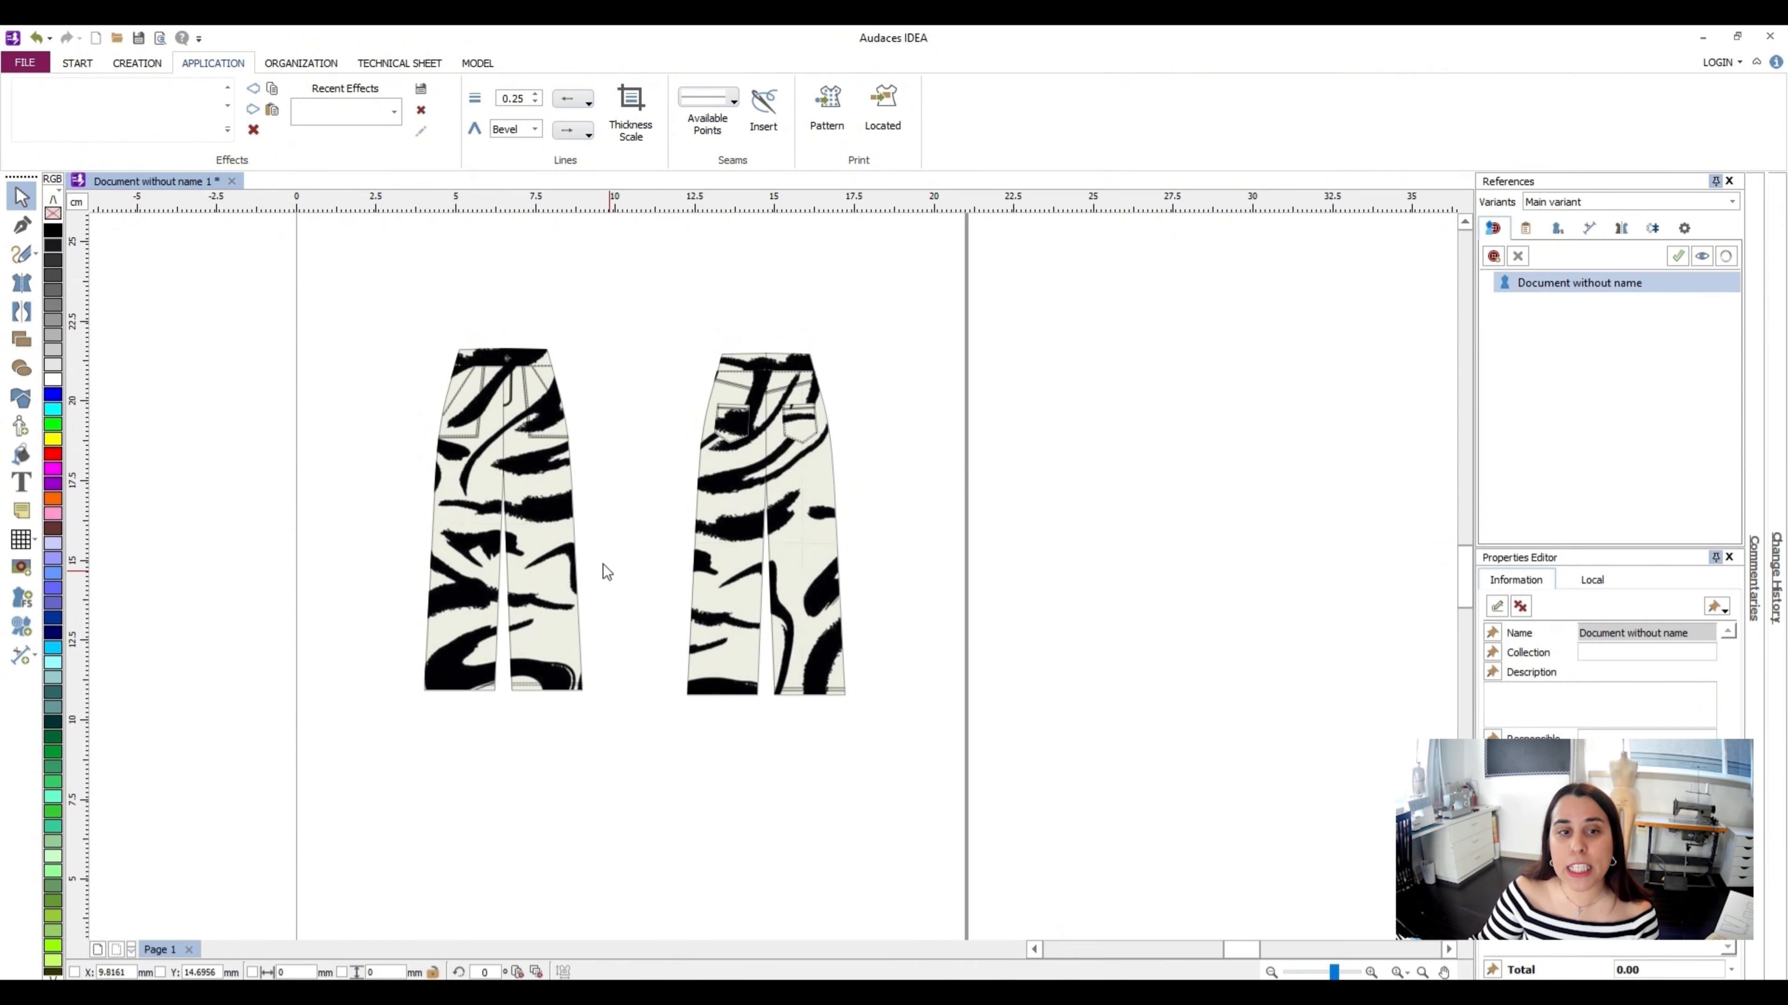
pyautogui.doubleClick(556, 525)
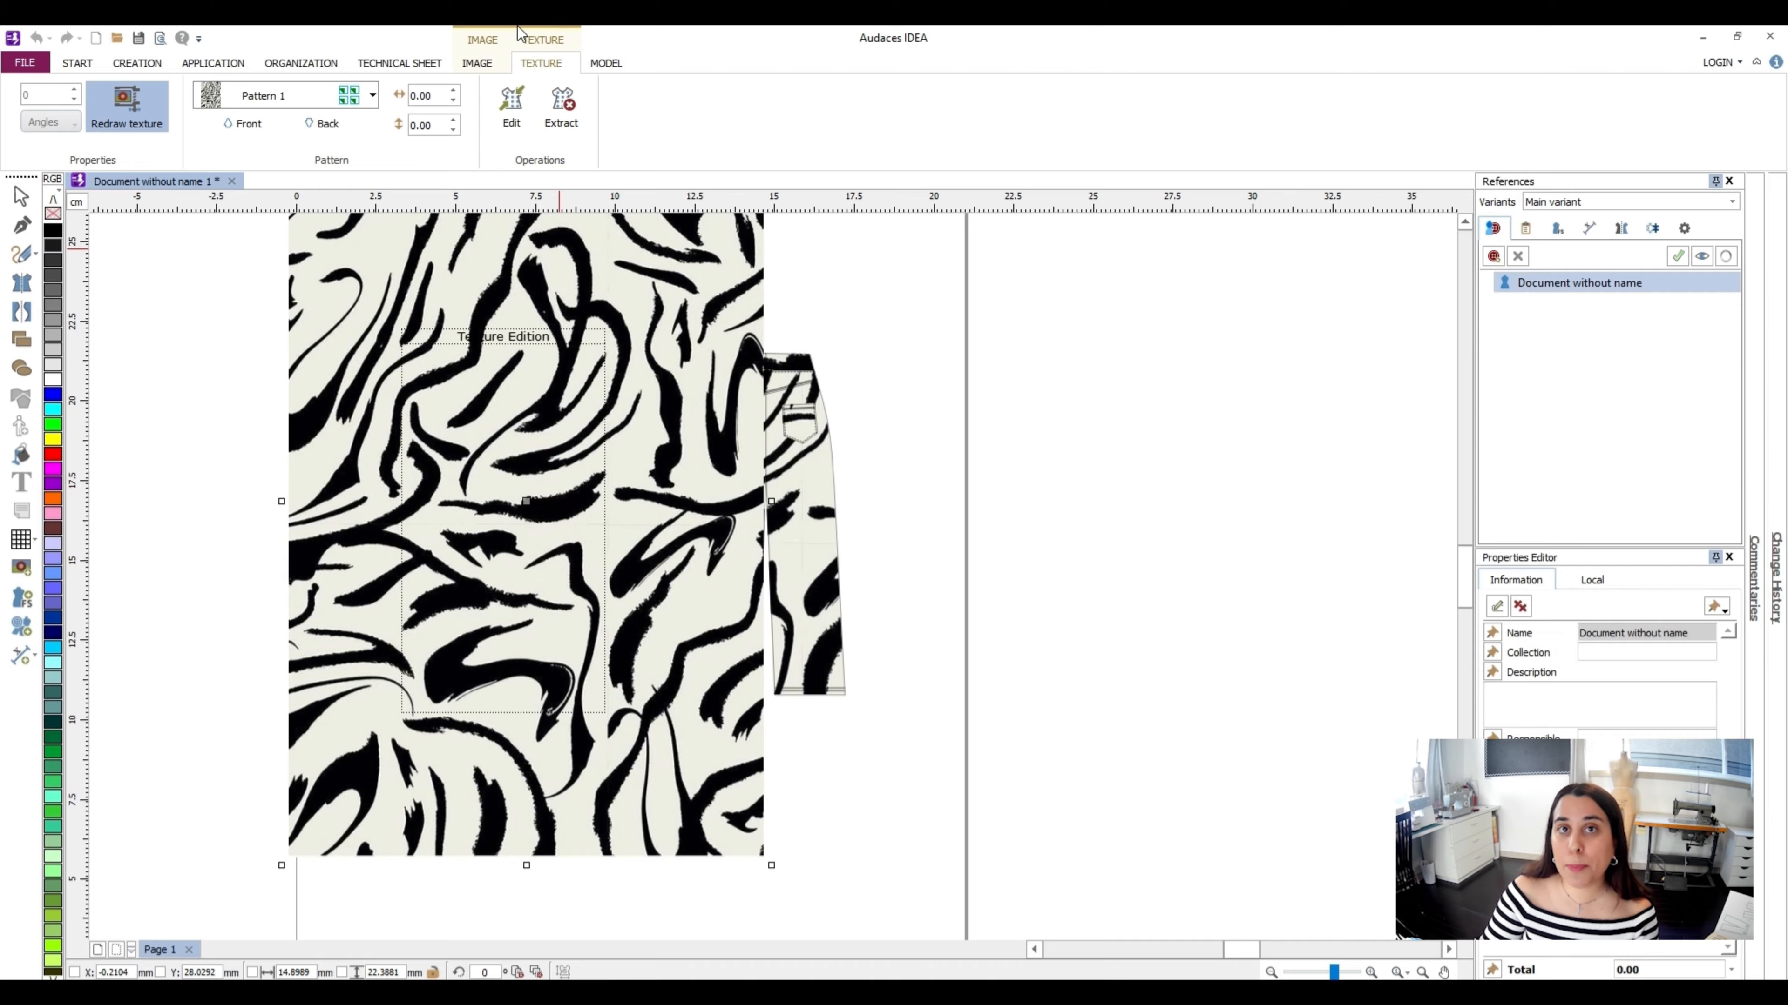
pyautogui.click(478, 64)
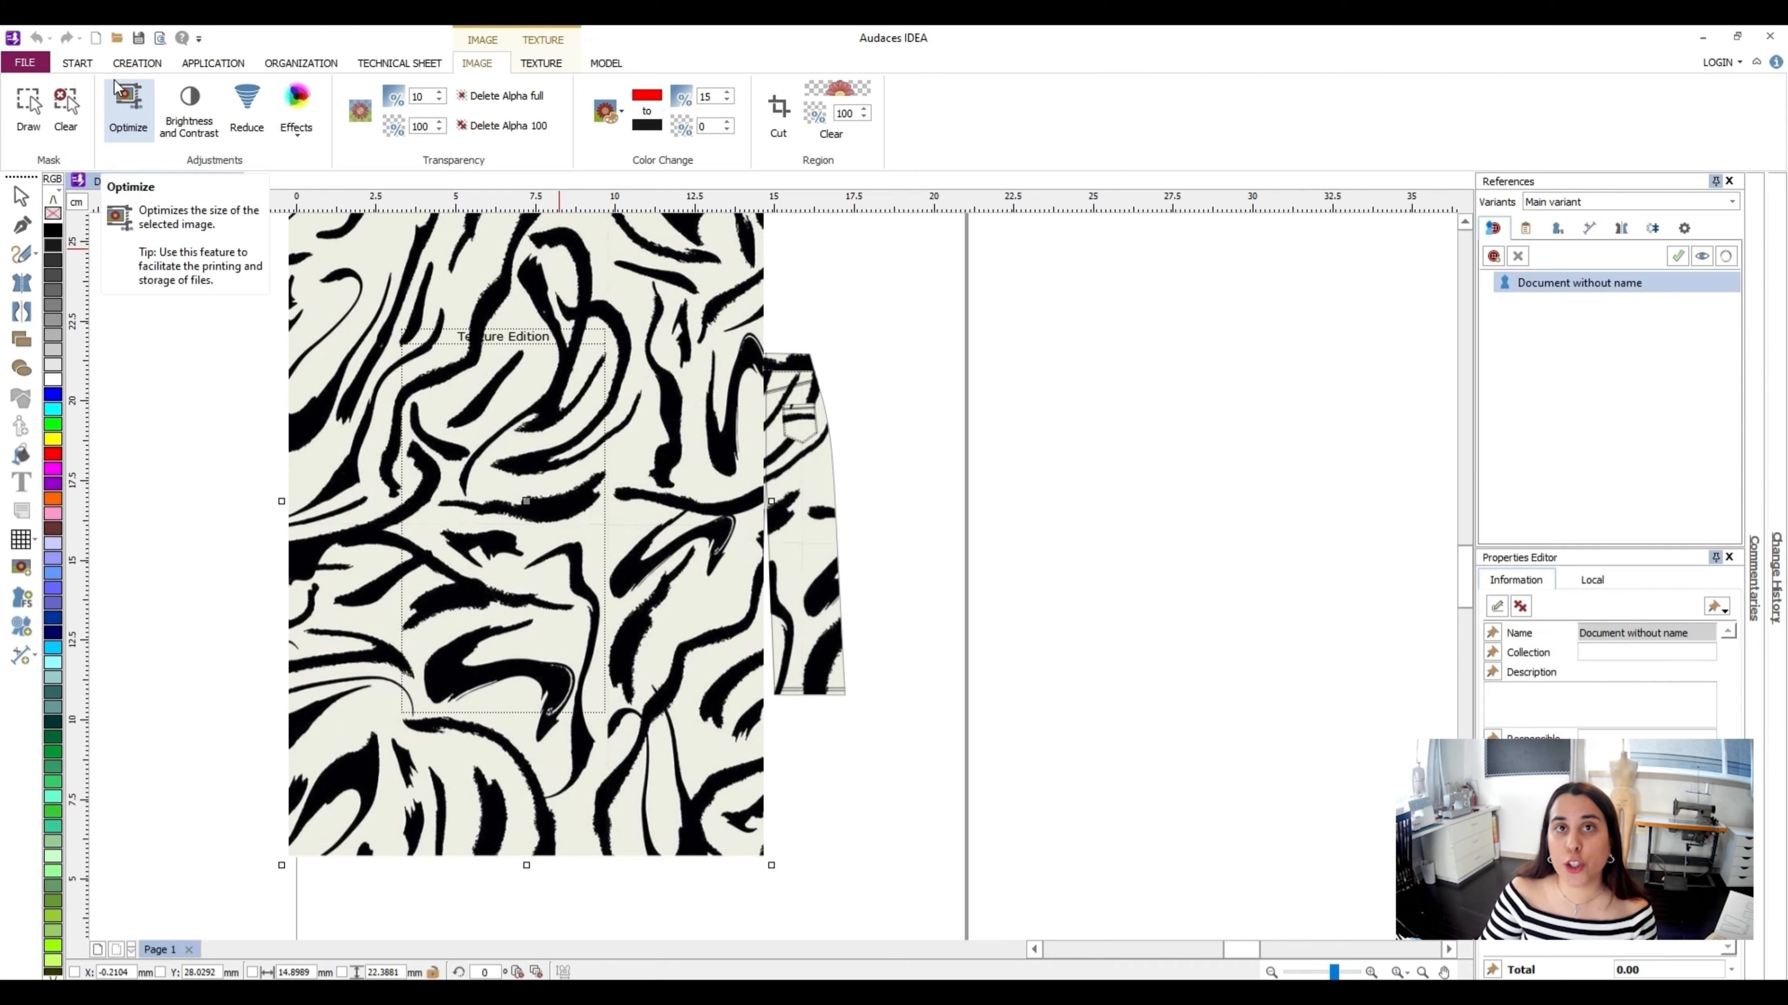
pyautogui.click(542, 64)
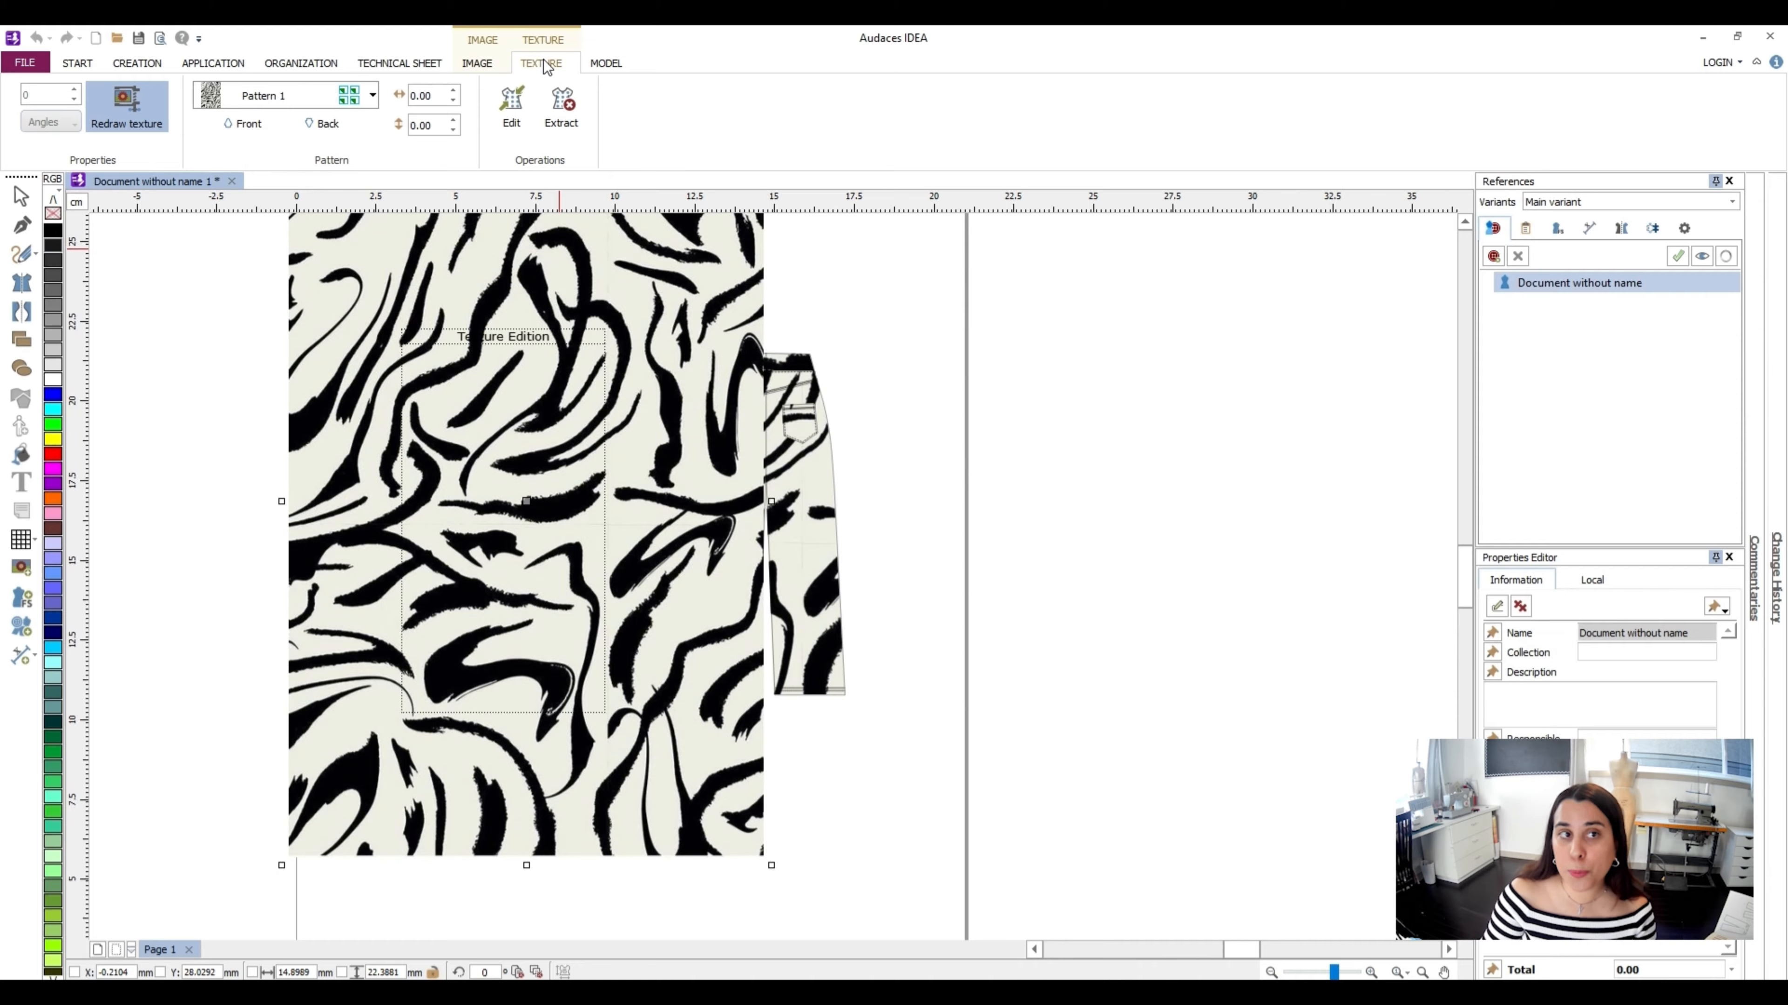
pyautogui.click(373, 97)
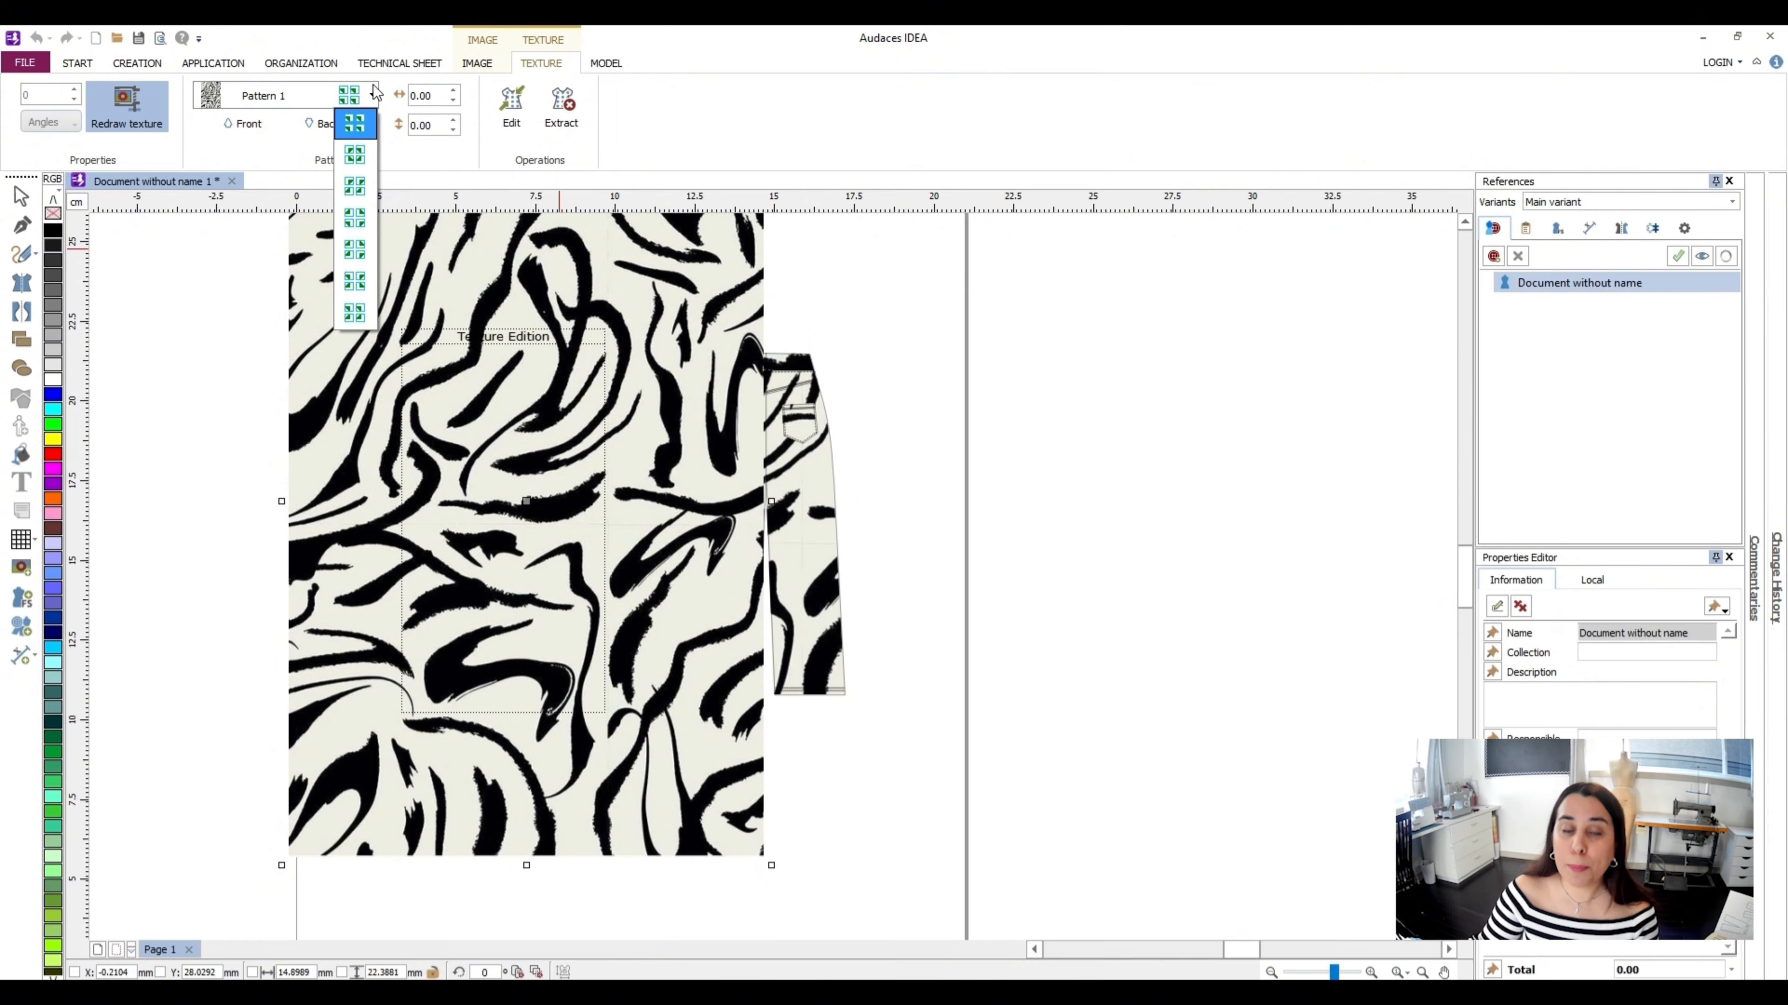
pyautogui.click(743, 154)
pyautogui.click(1079, 410)
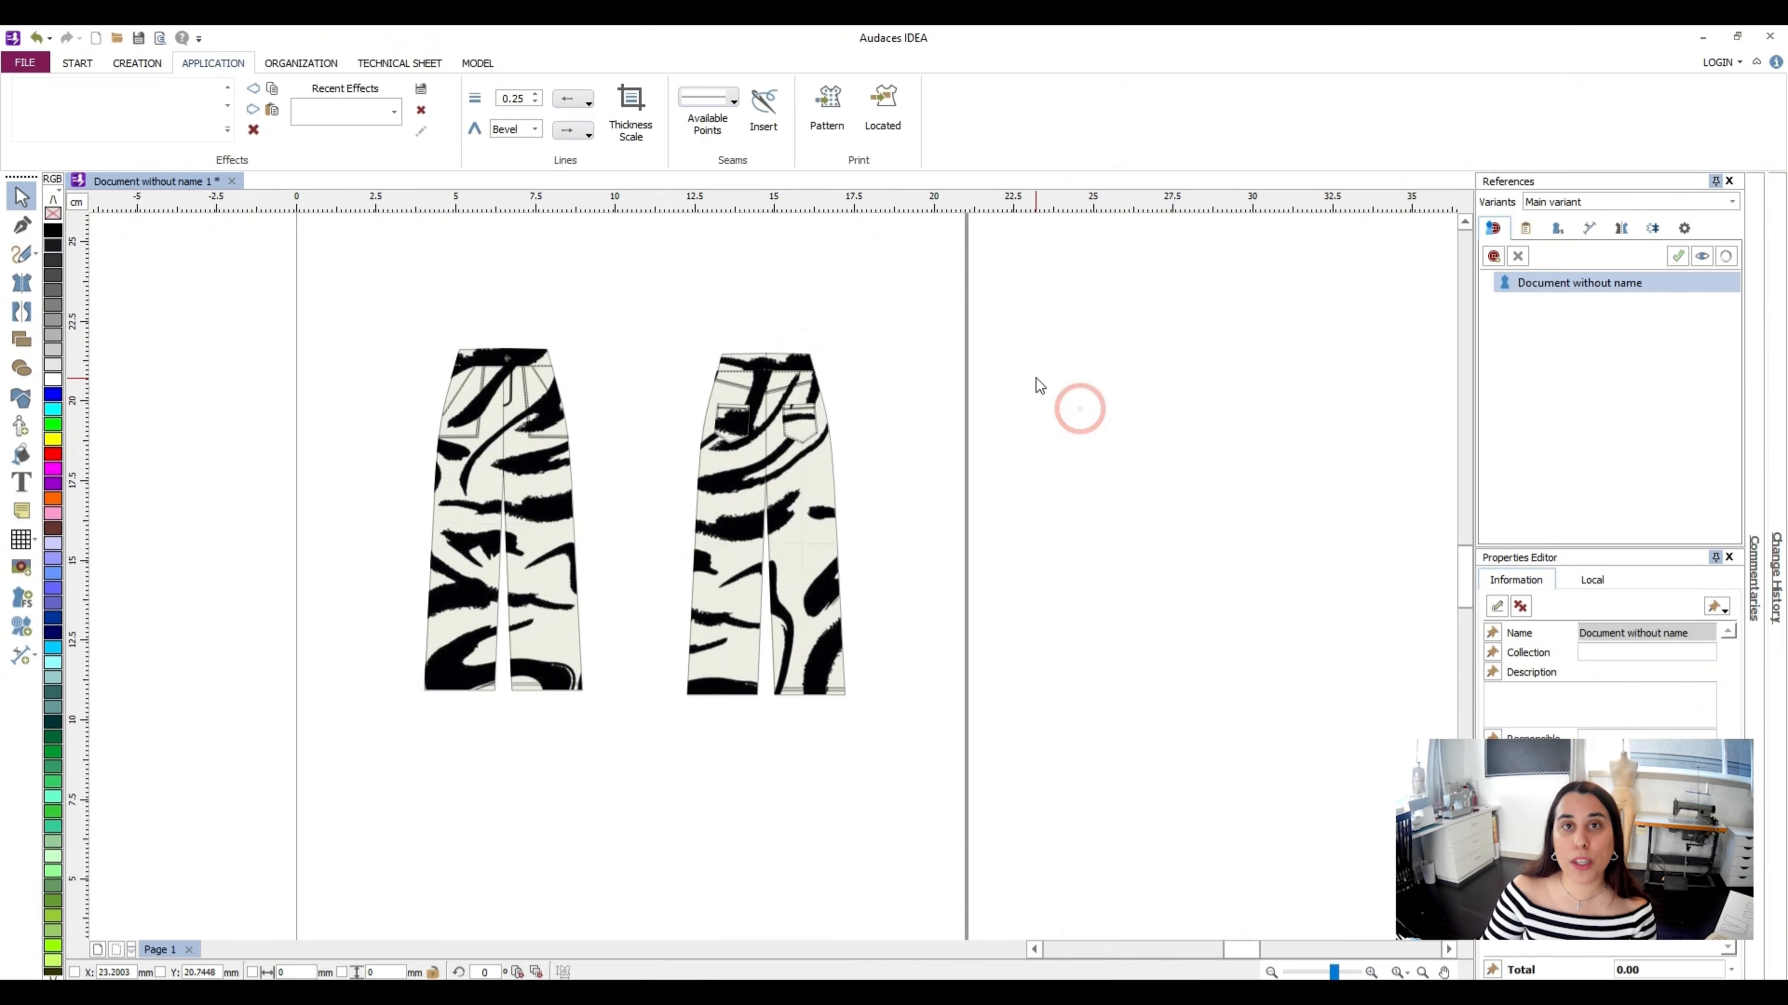
# Fill in the document's Collection property with the designer's first name followed by 2025
pyautogui.scroll(-3, 1020, 544)
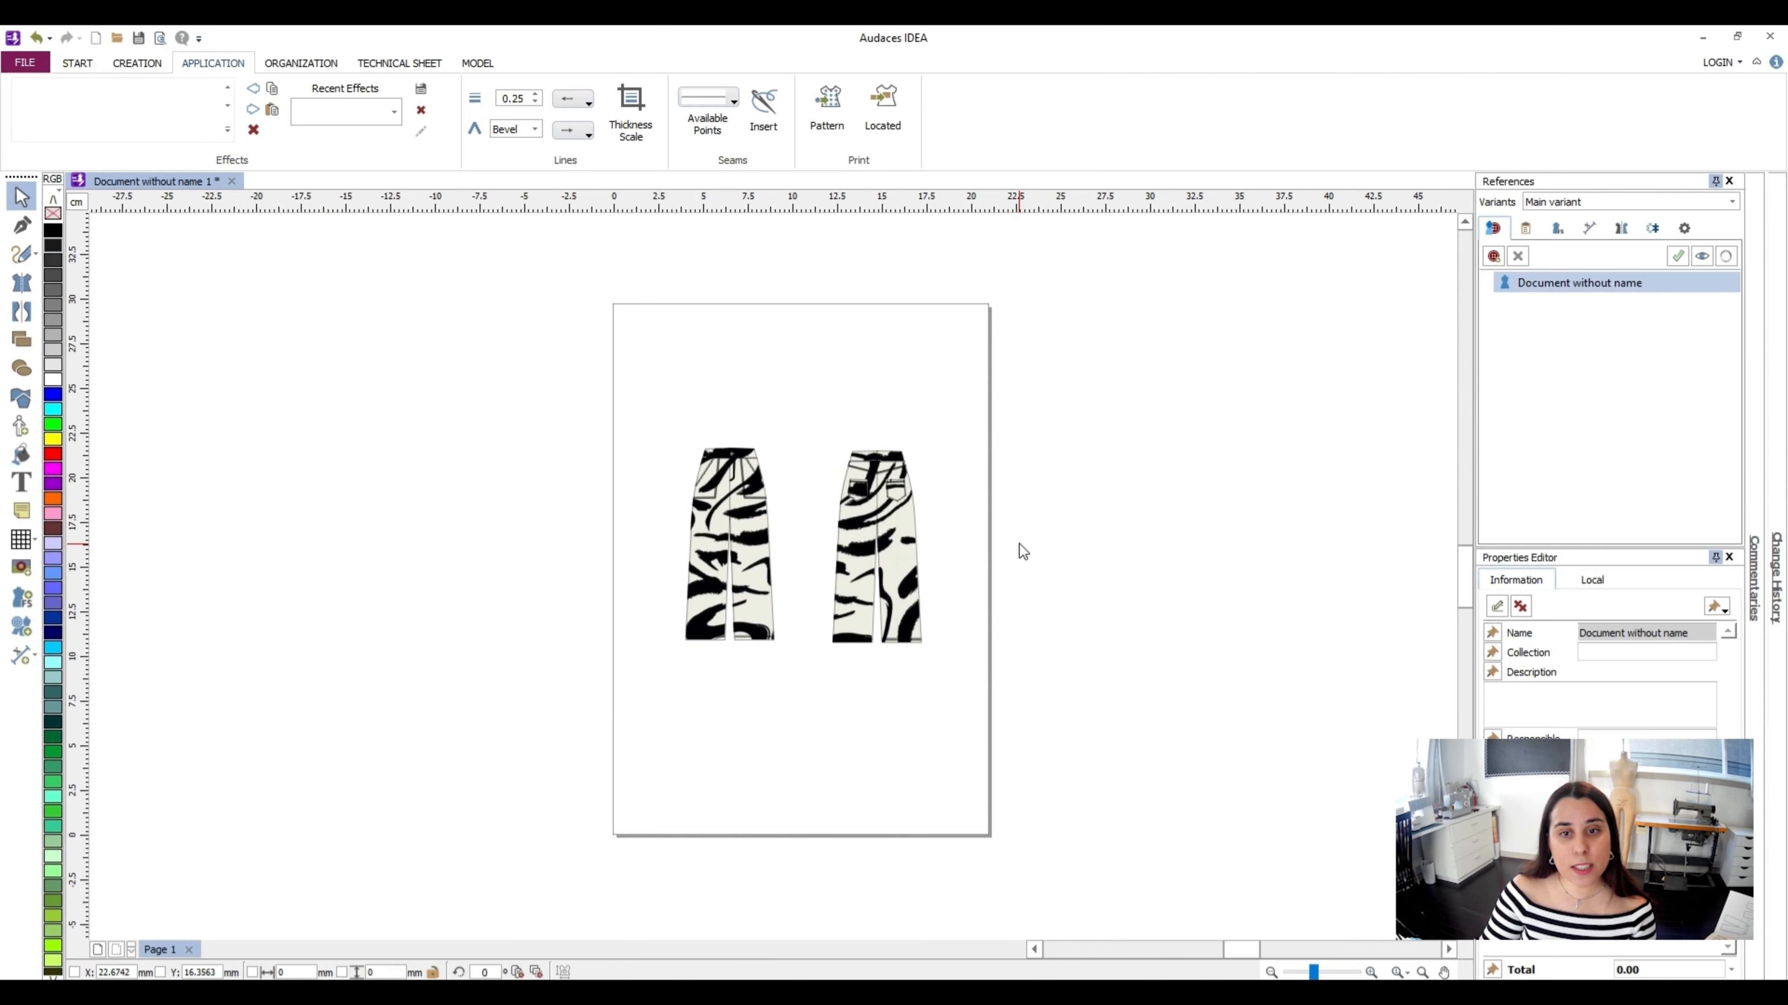
pyautogui.moveTo(1022, 543)
pyautogui.mouseDown()
pyautogui.moveTo(869, 466)
pyautogui.moveTo(883, 521)
pyautogui.moveTo(1047, 470)
pyautogui.mouseUp()
pyautogui.scroll(2, 922, 489)
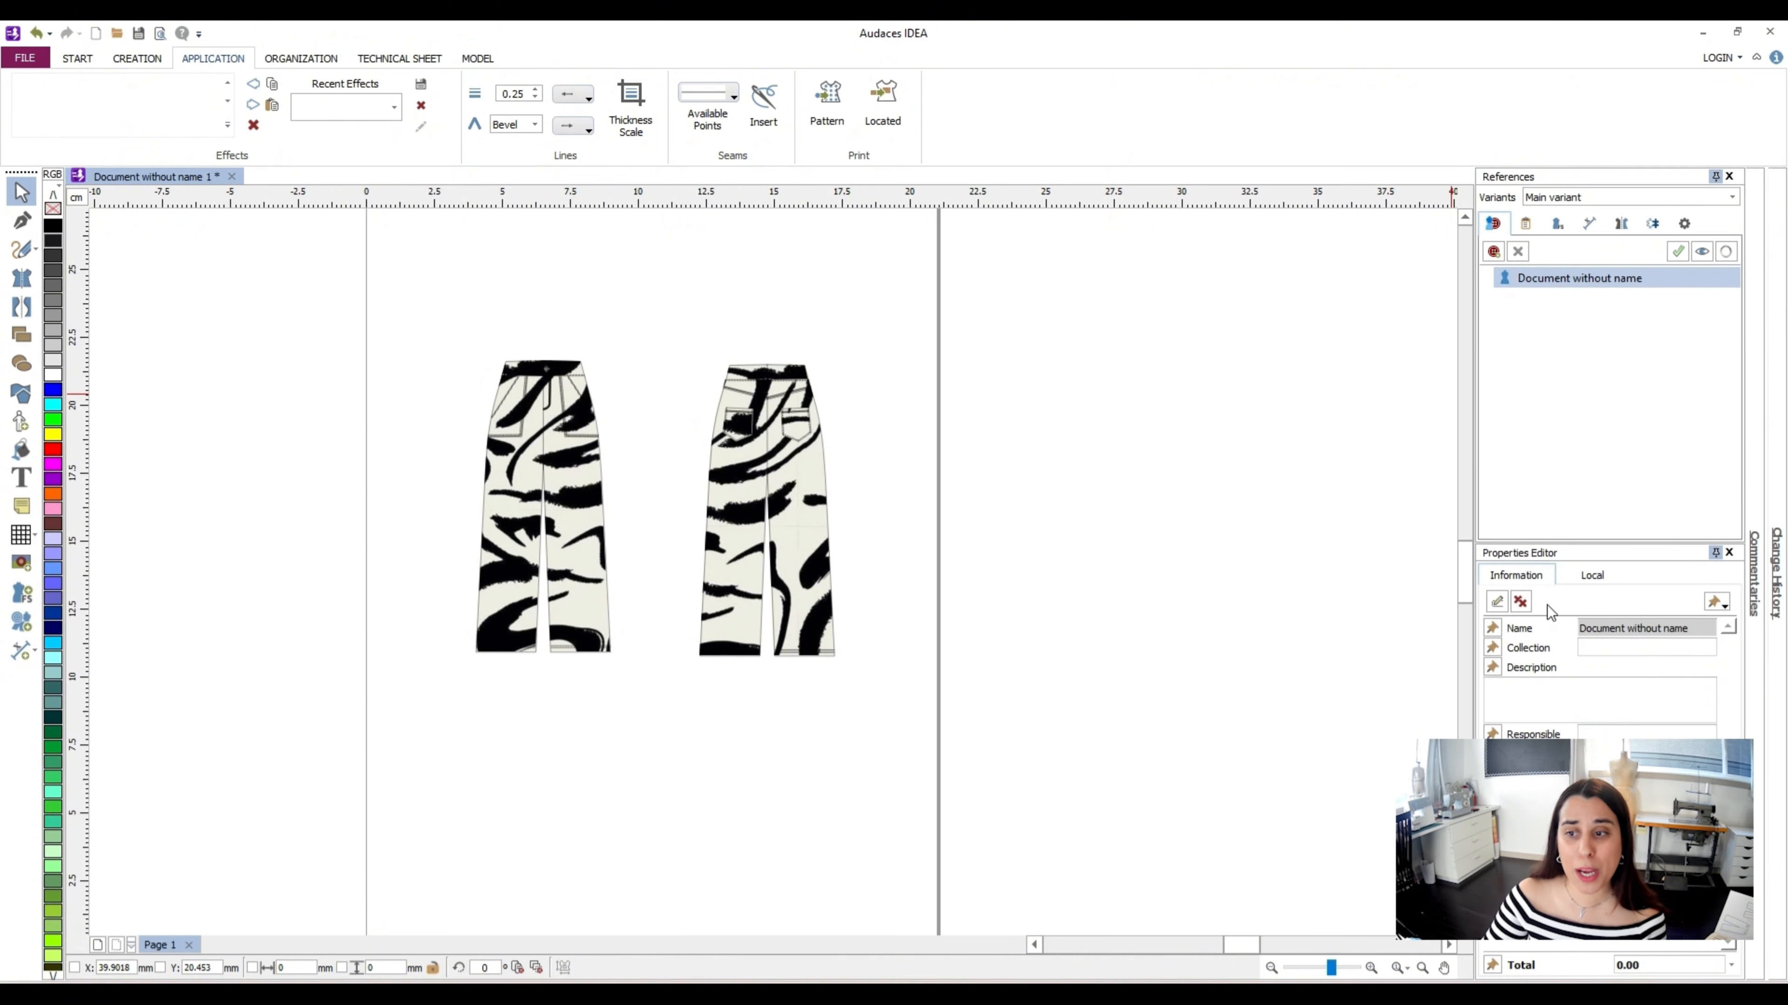
pyautogui.click(1593, 654)
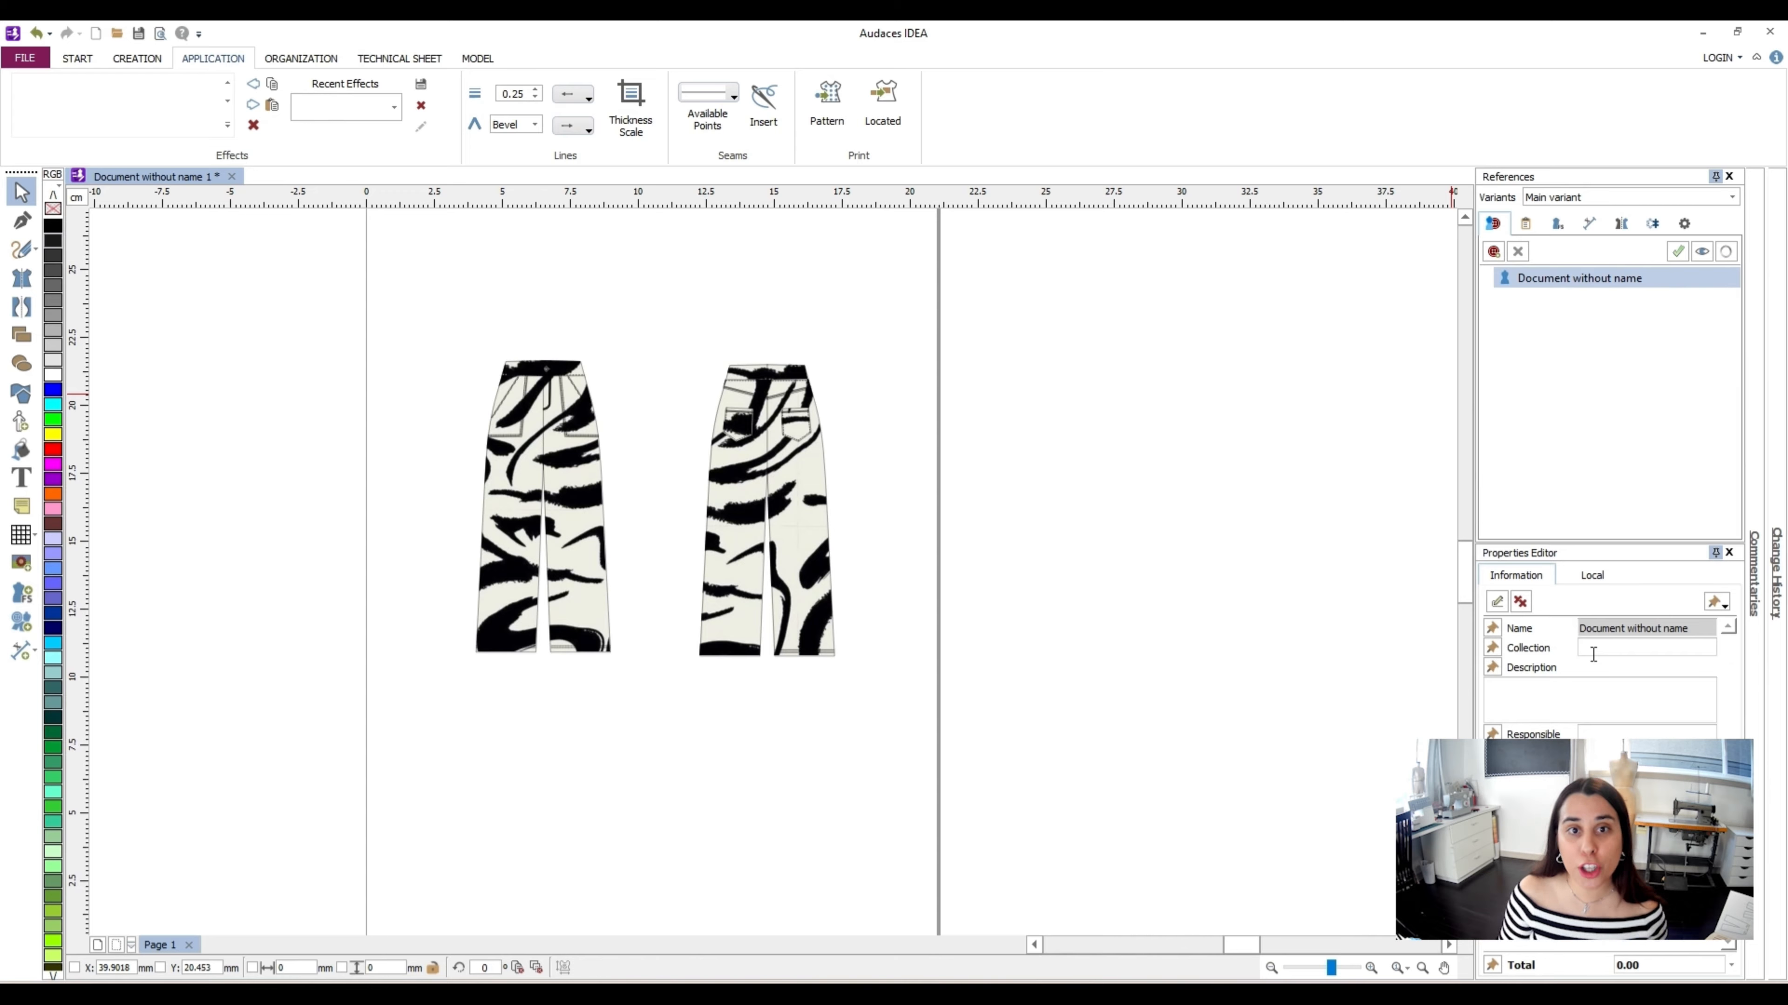
pyautogui.write('Den')
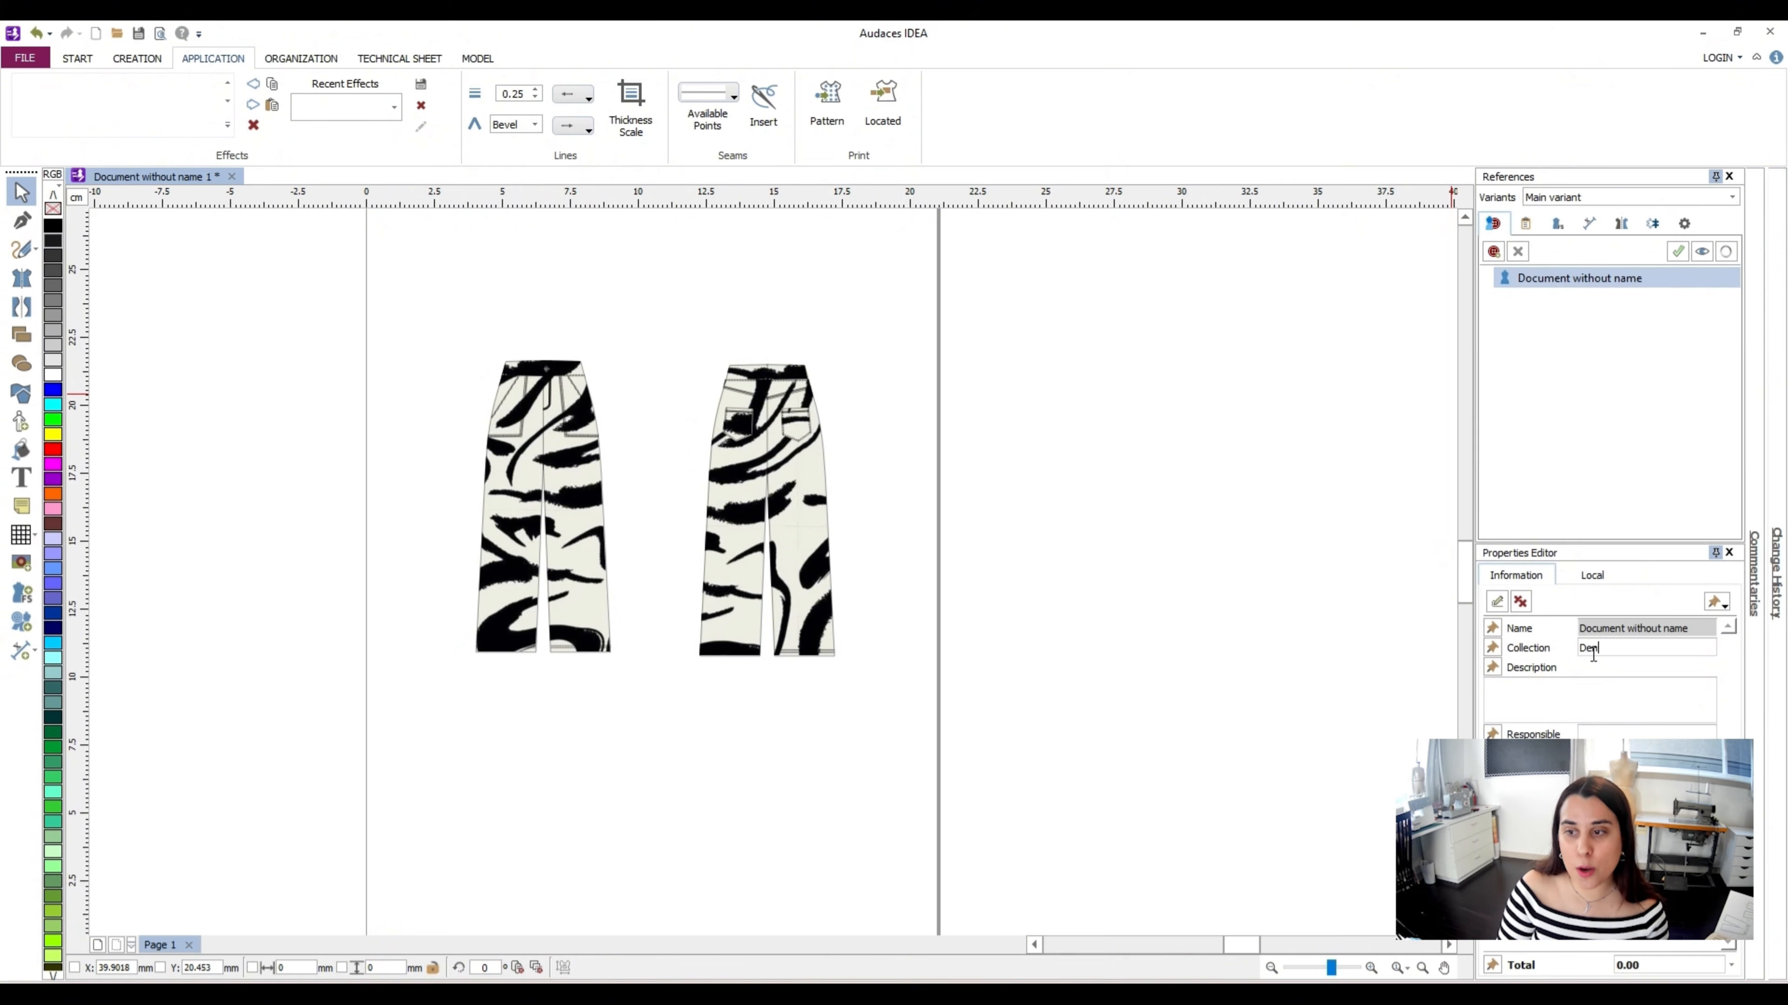
pyautogui.write('ise ')
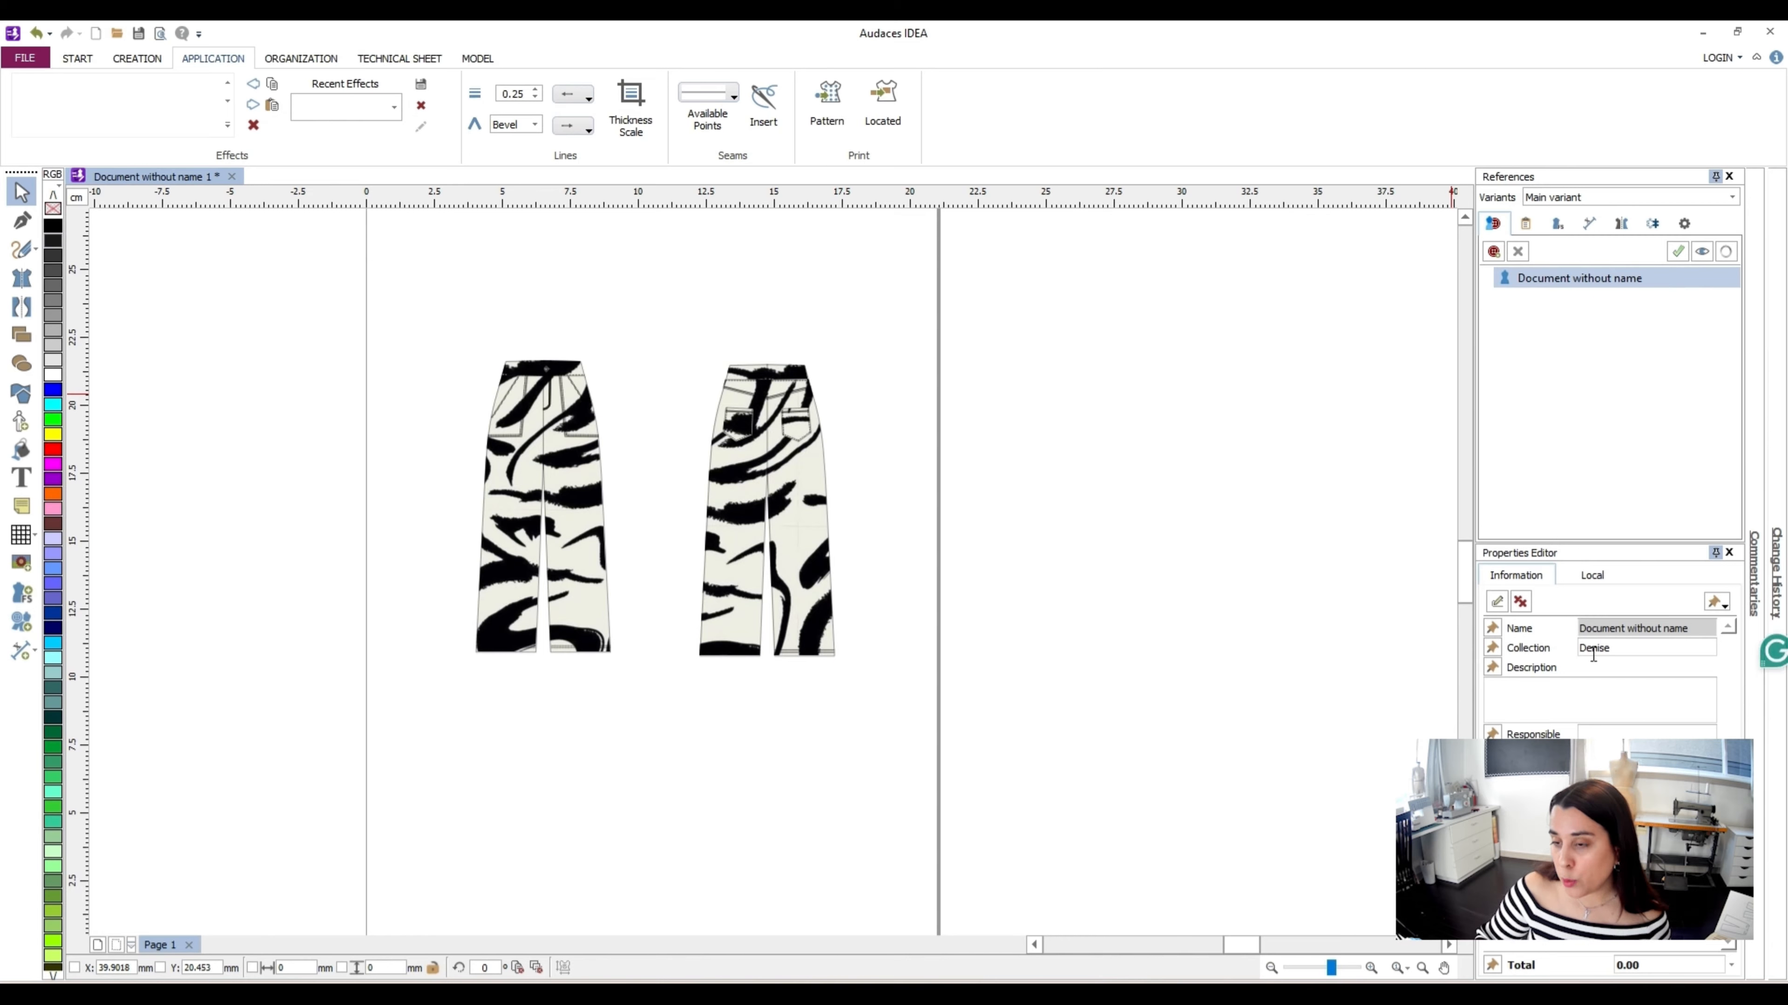
pyautogui.write('2025')
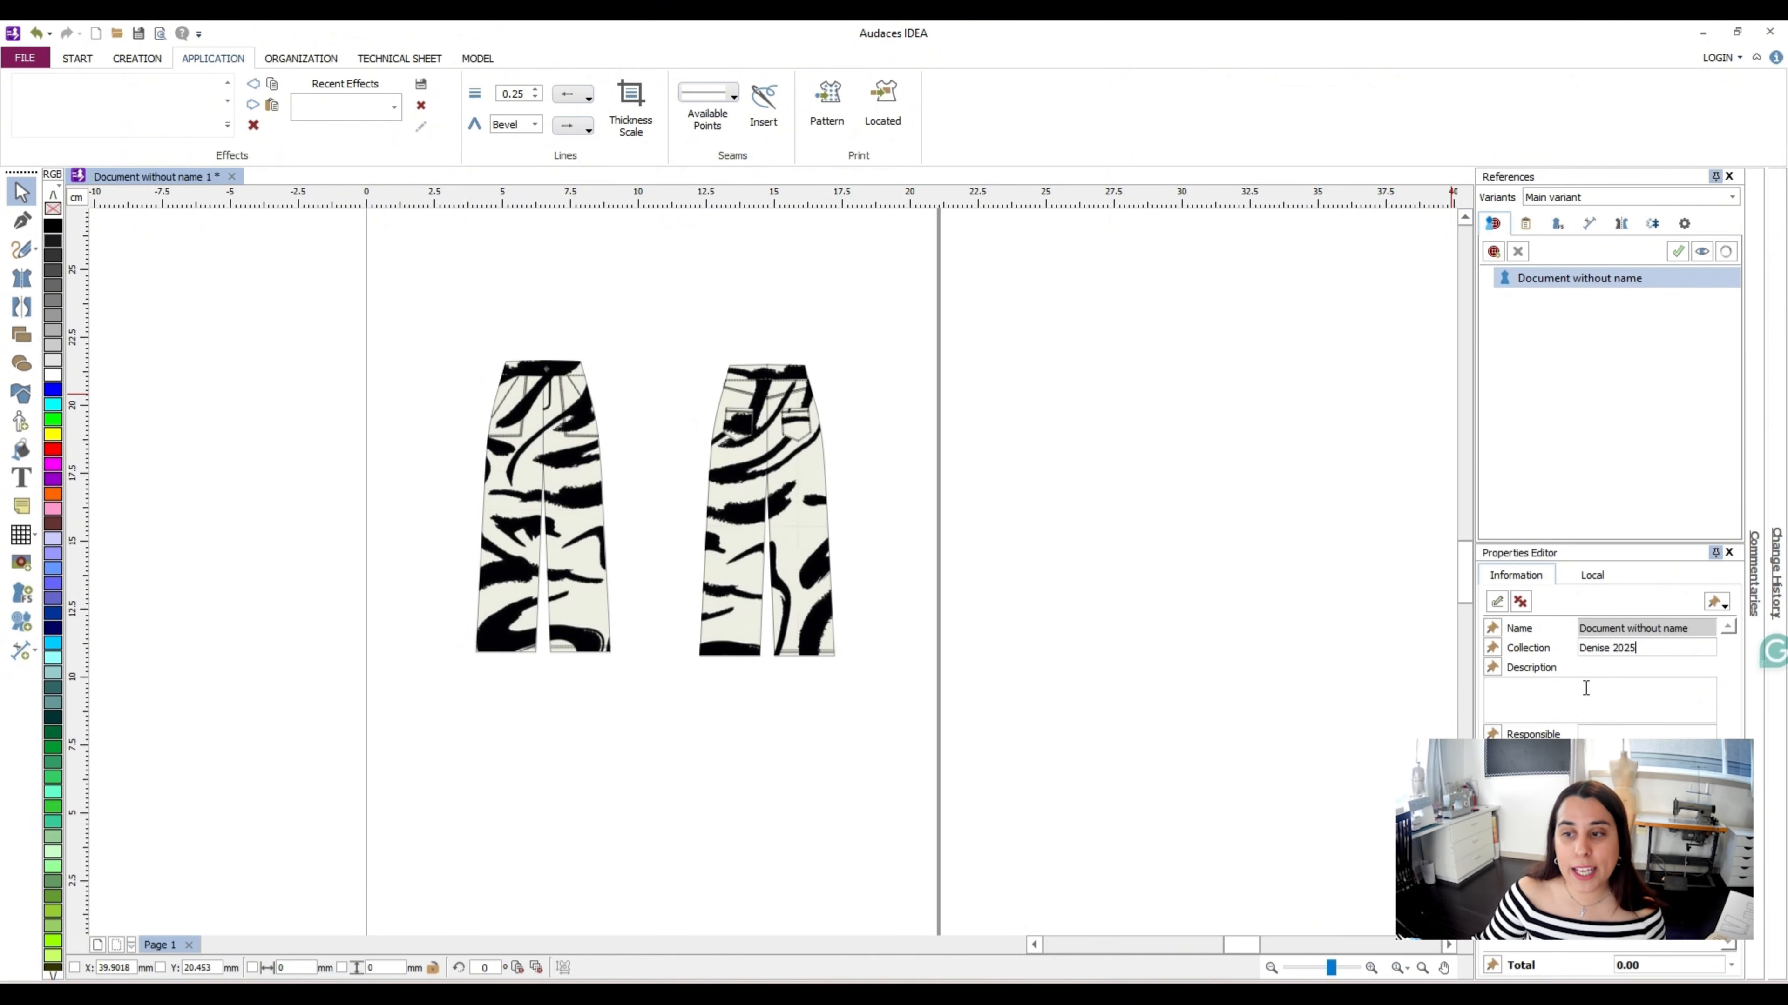
# Enter "PDF pattern" as the document description and fill in the responsible person's name
pyautogui.click(1586, 688)
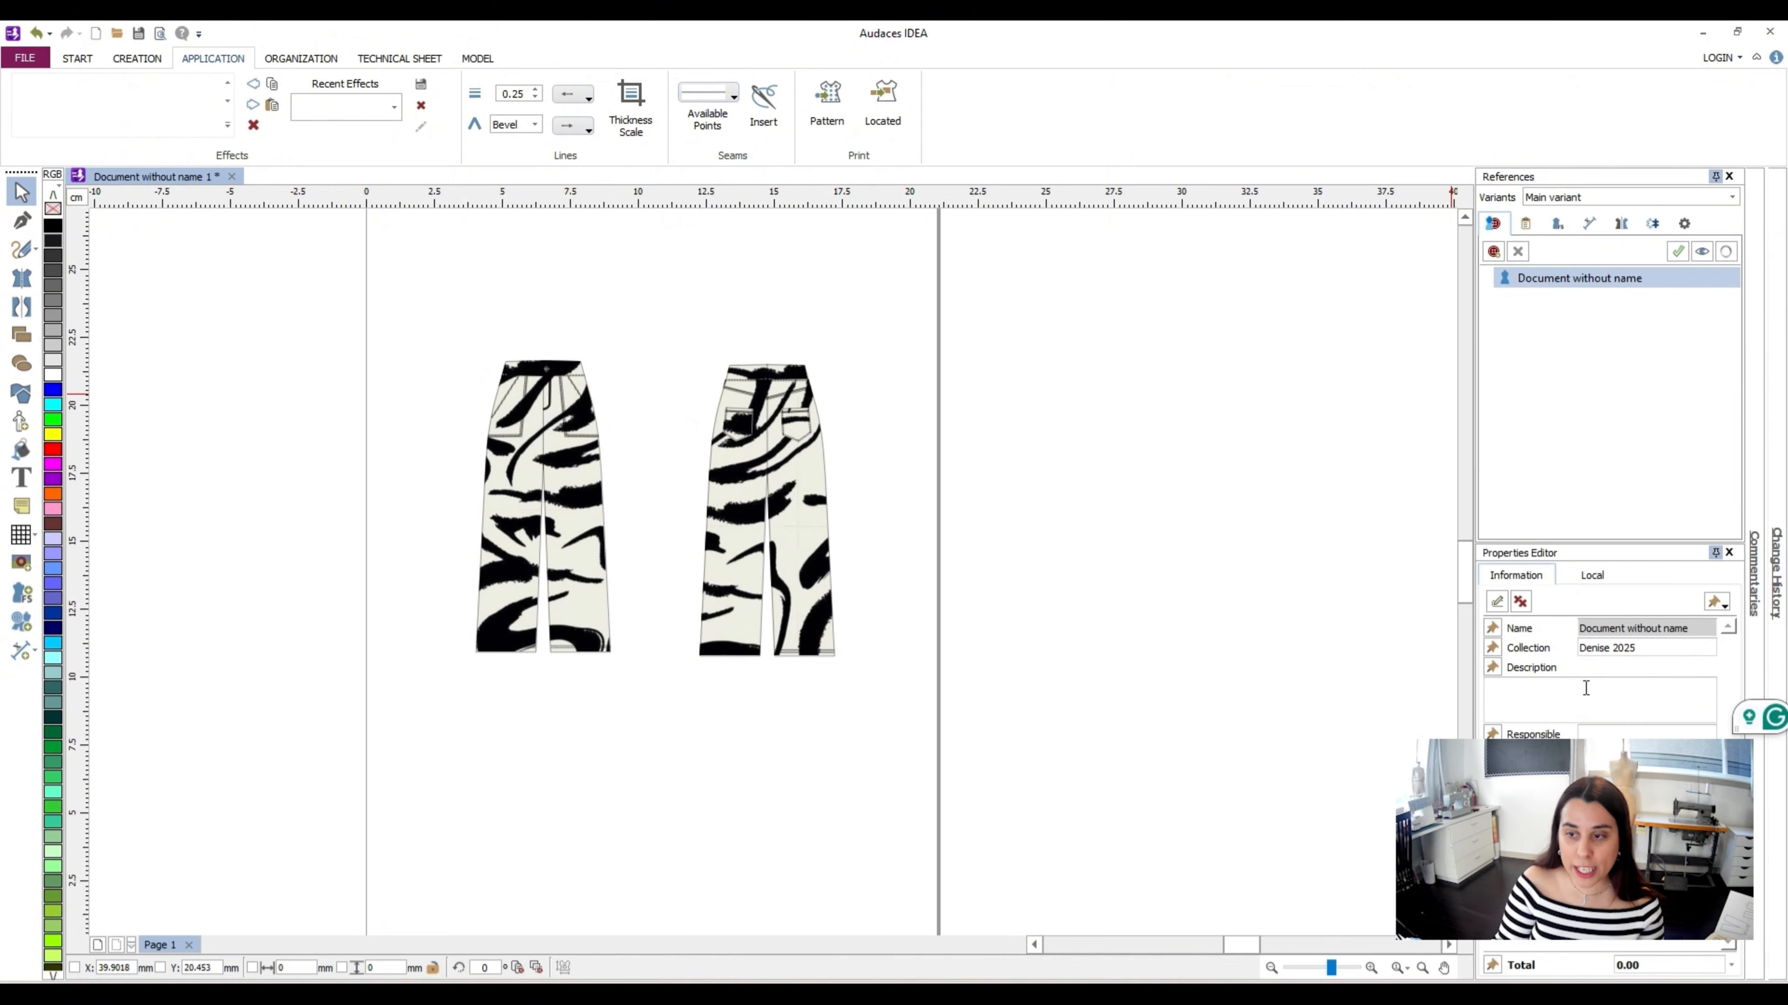
pyautogui.write('DF pa')
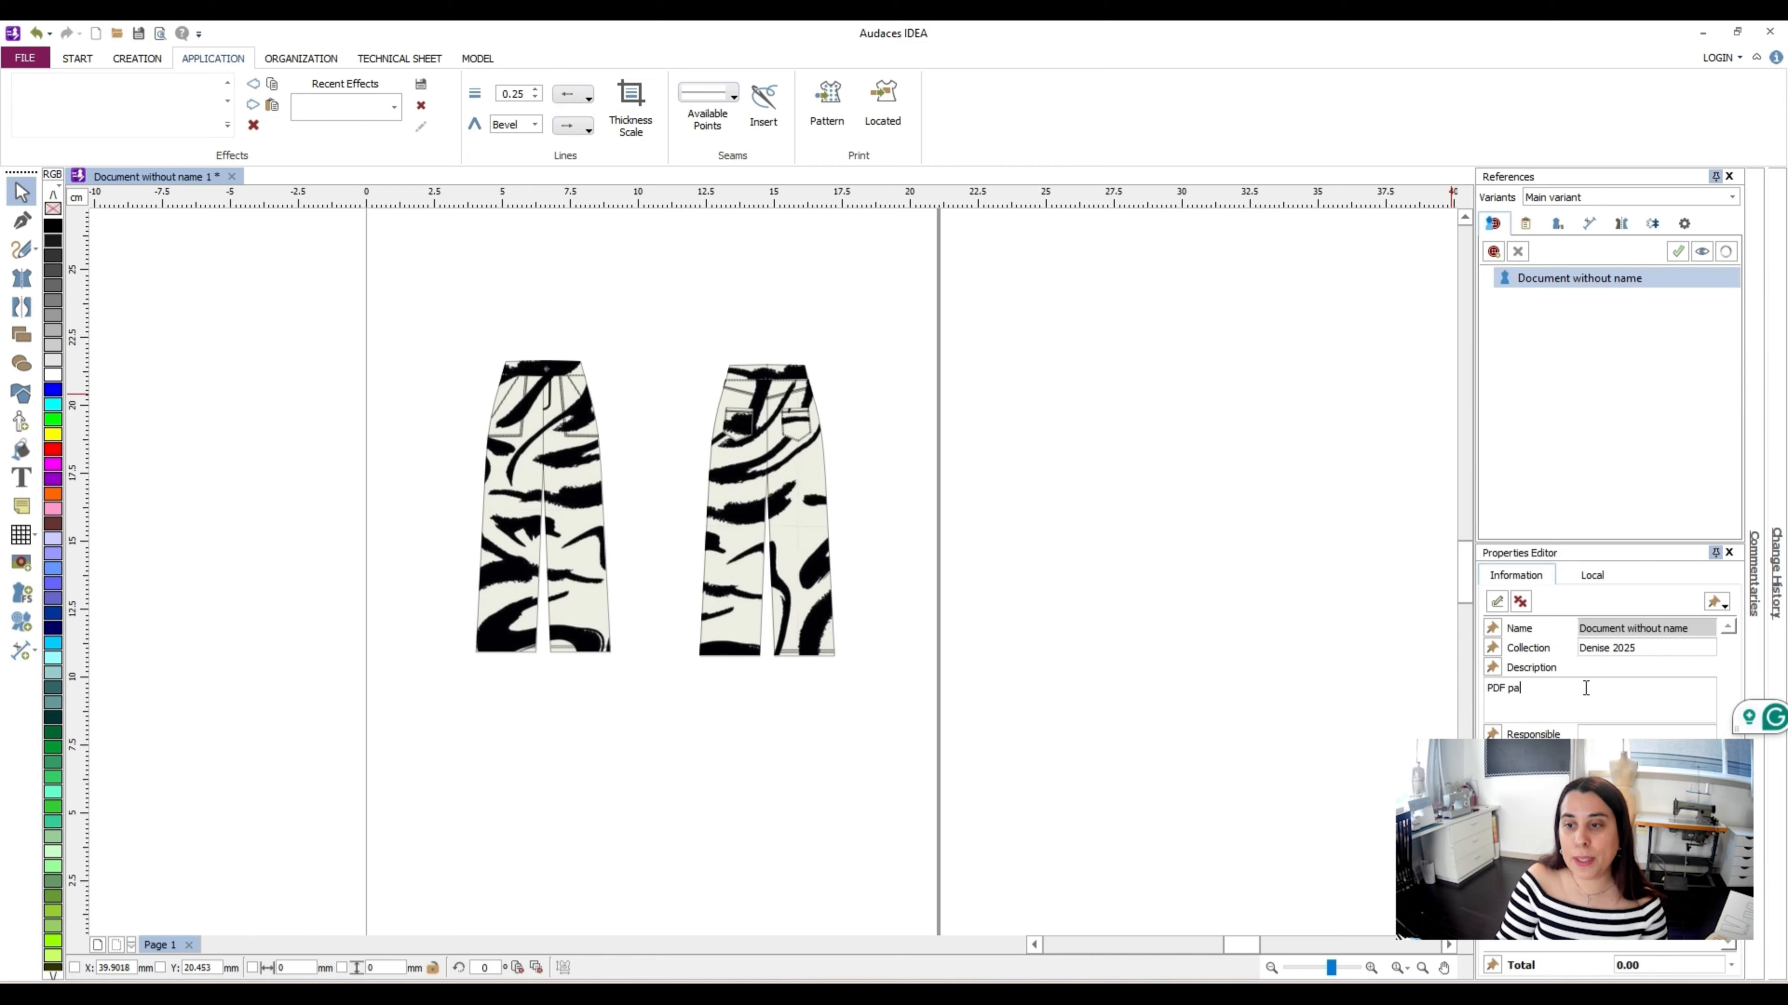
pyautogui.write('ttern')
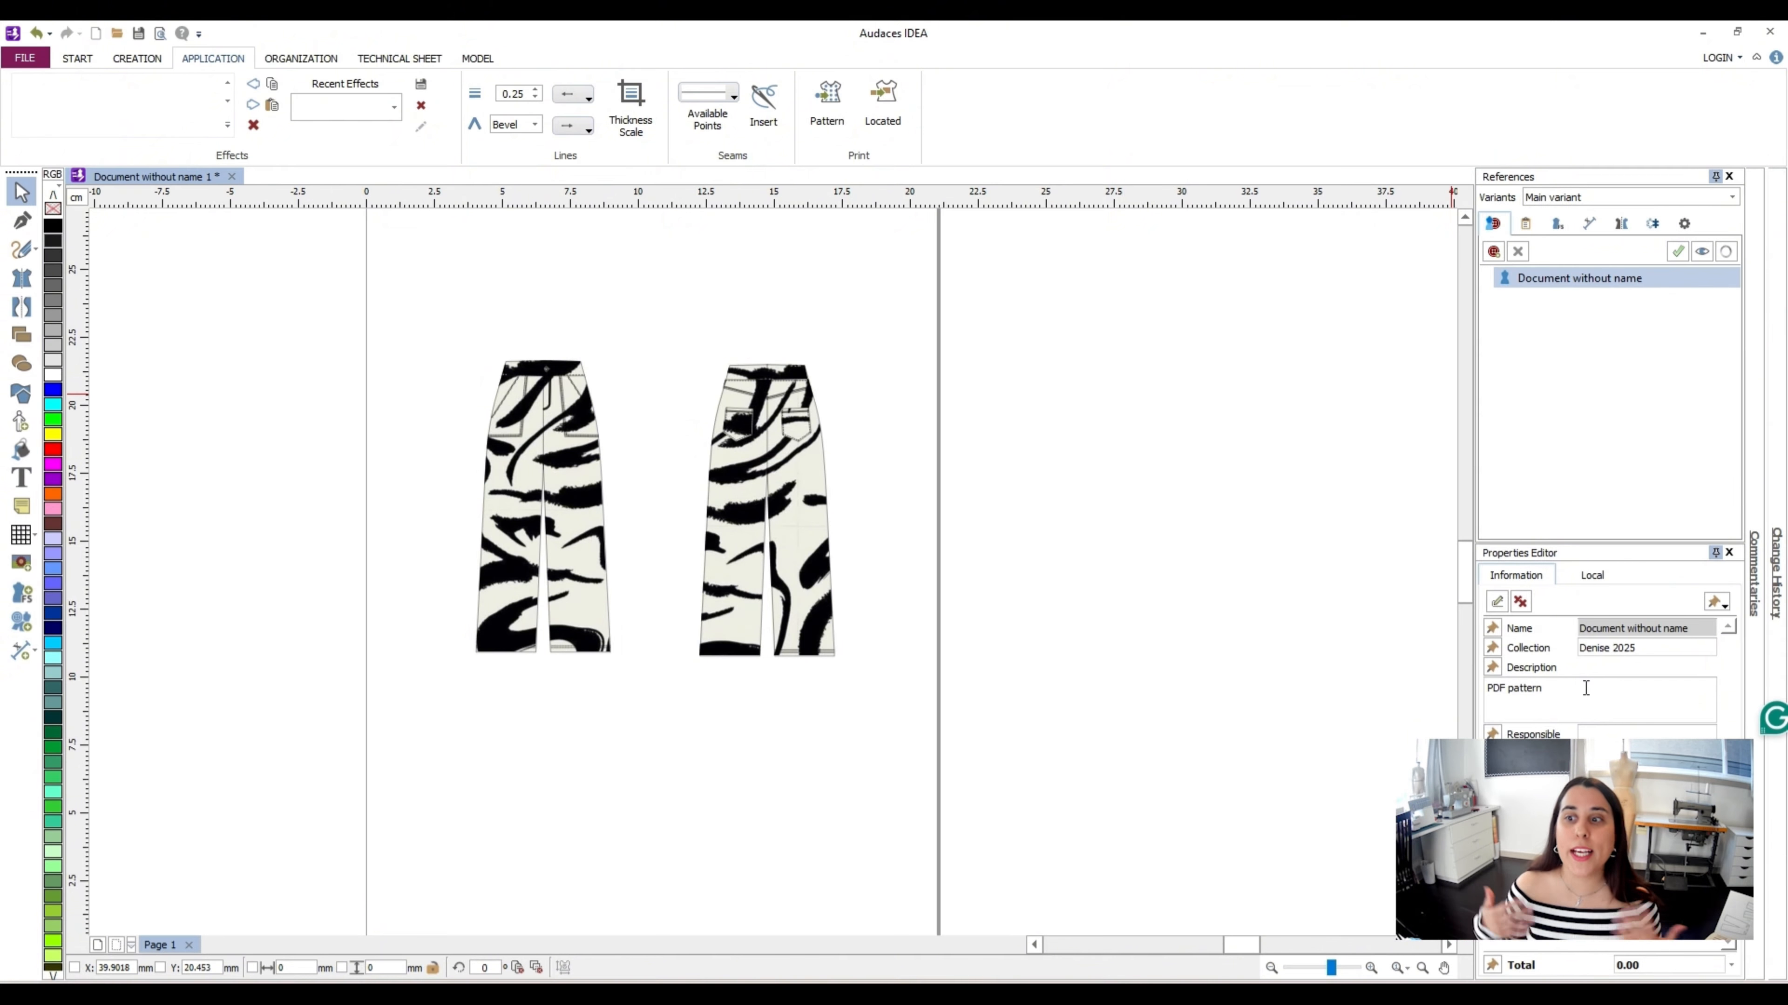
pyautogui.click(1588, 726)
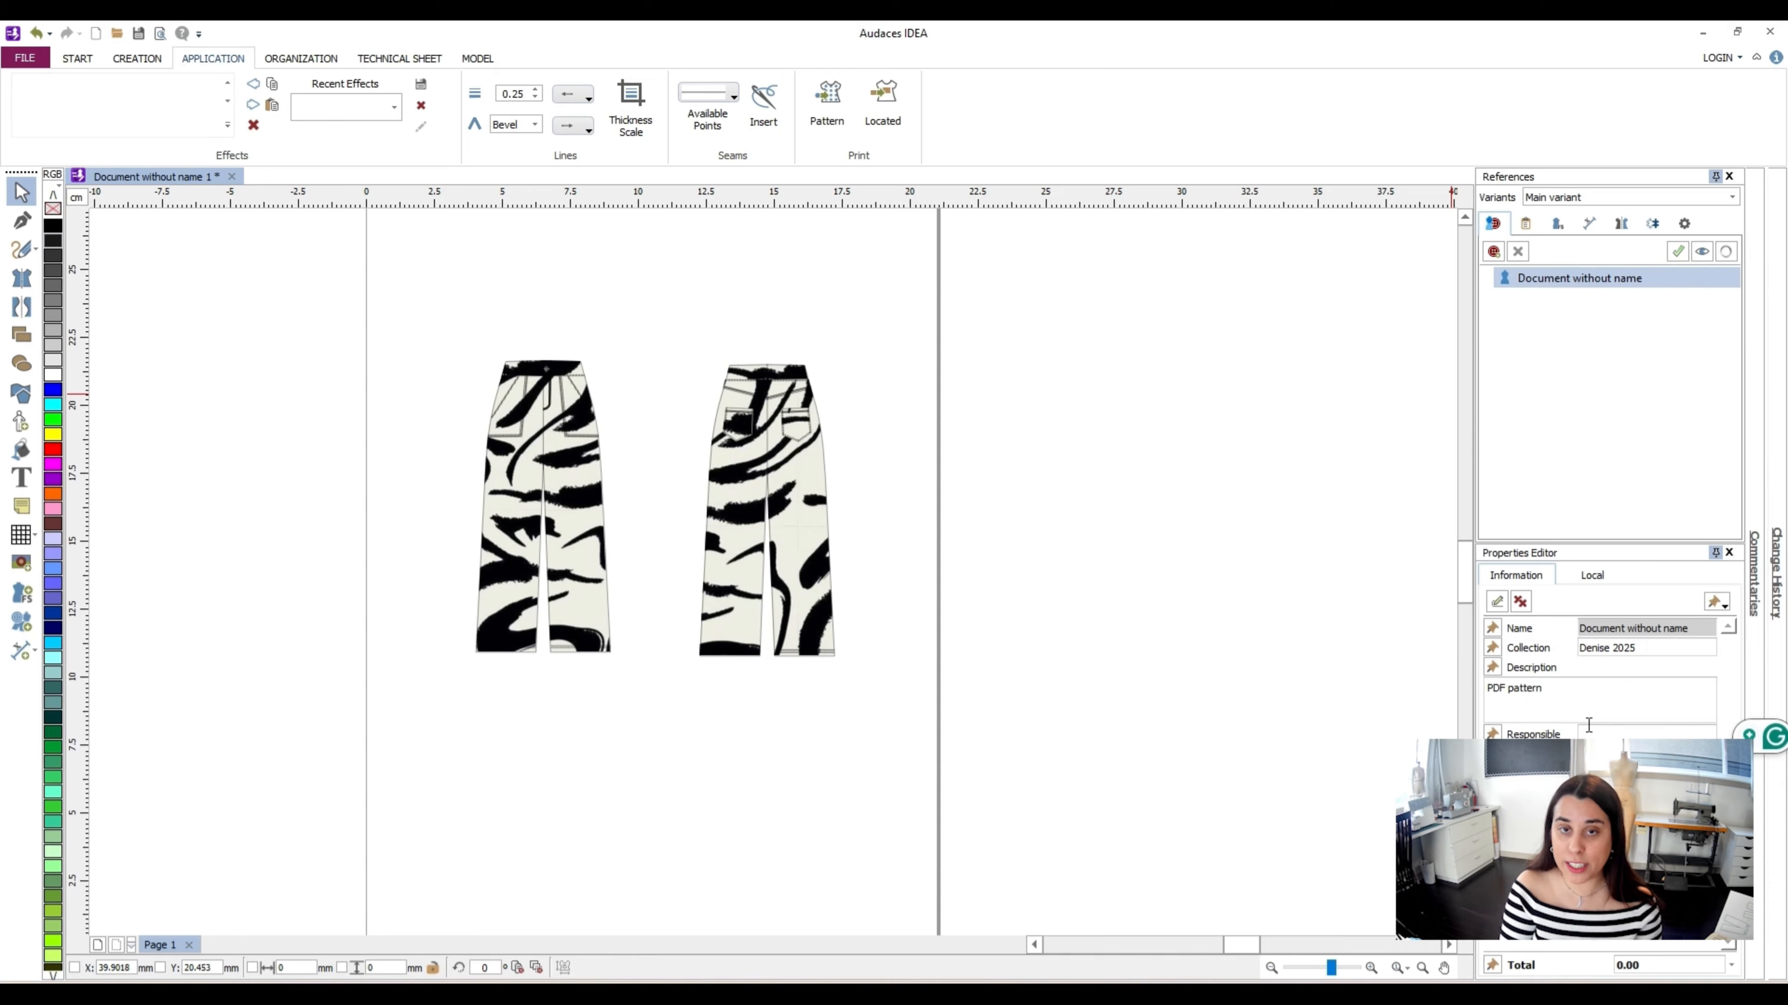
pyautogui.write('Denise')
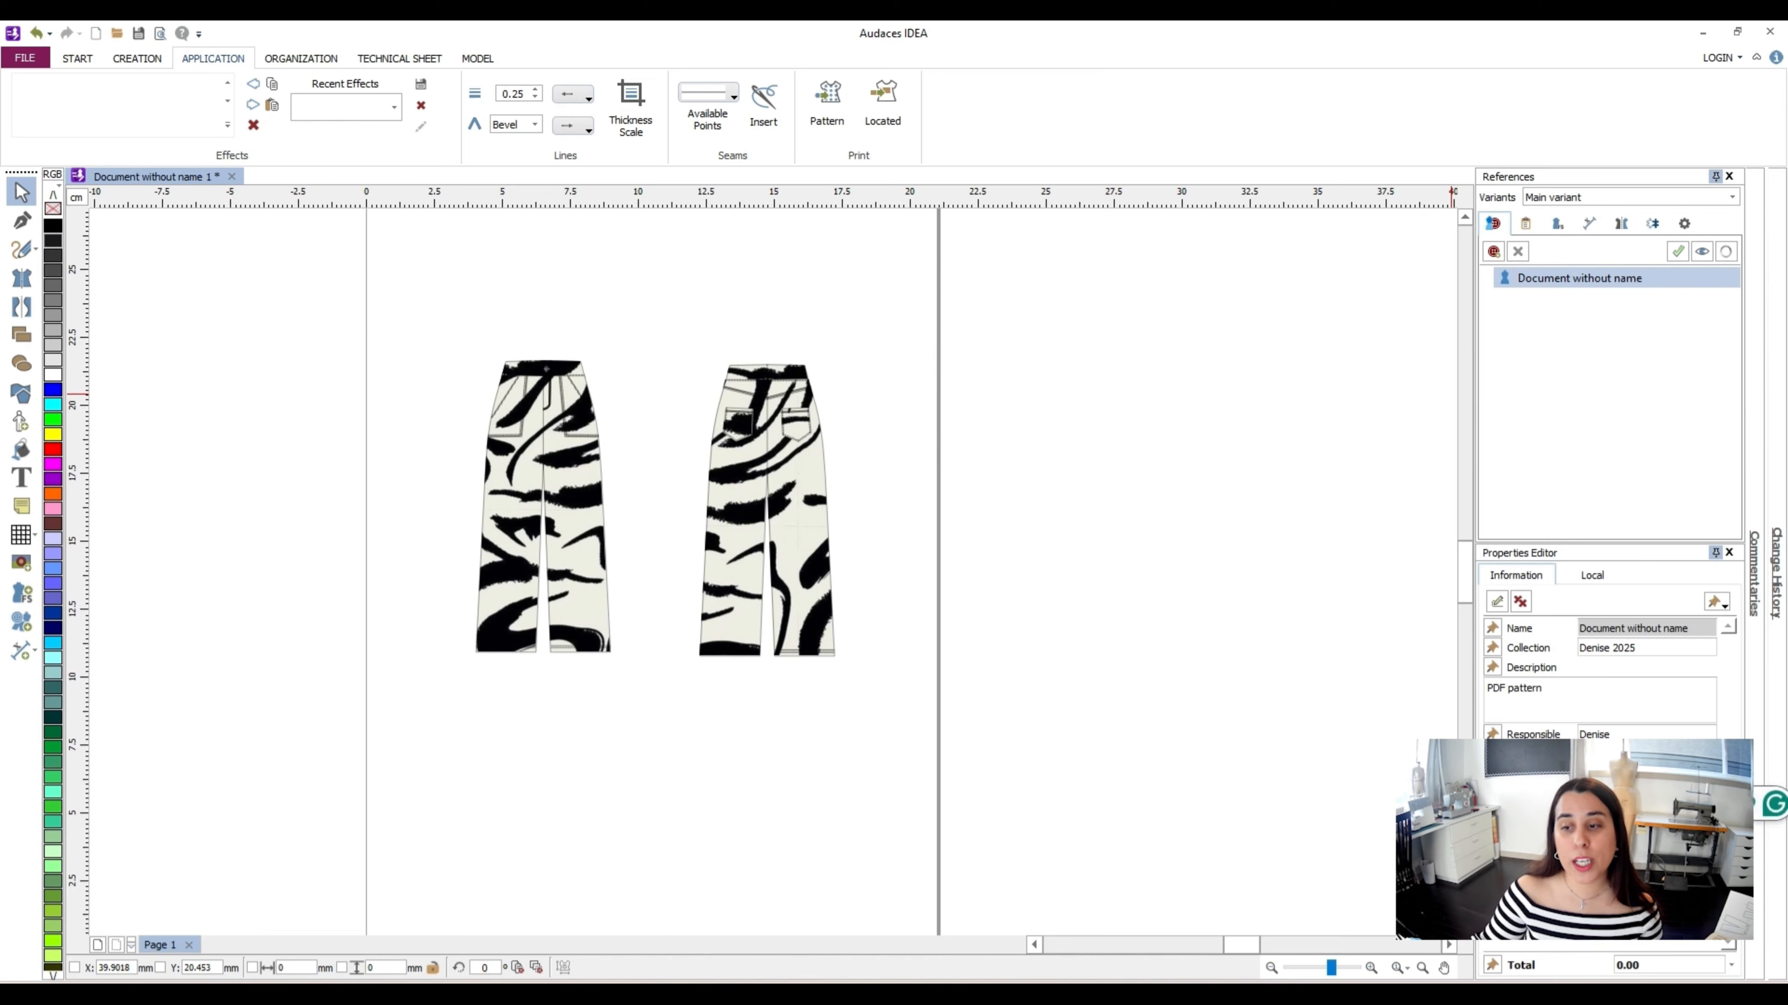
# Save the document in Downloads as an Audaces IDEA file named with the designer's first name followed by "PDF PATTERN"
pyautogui.click(26, 59)
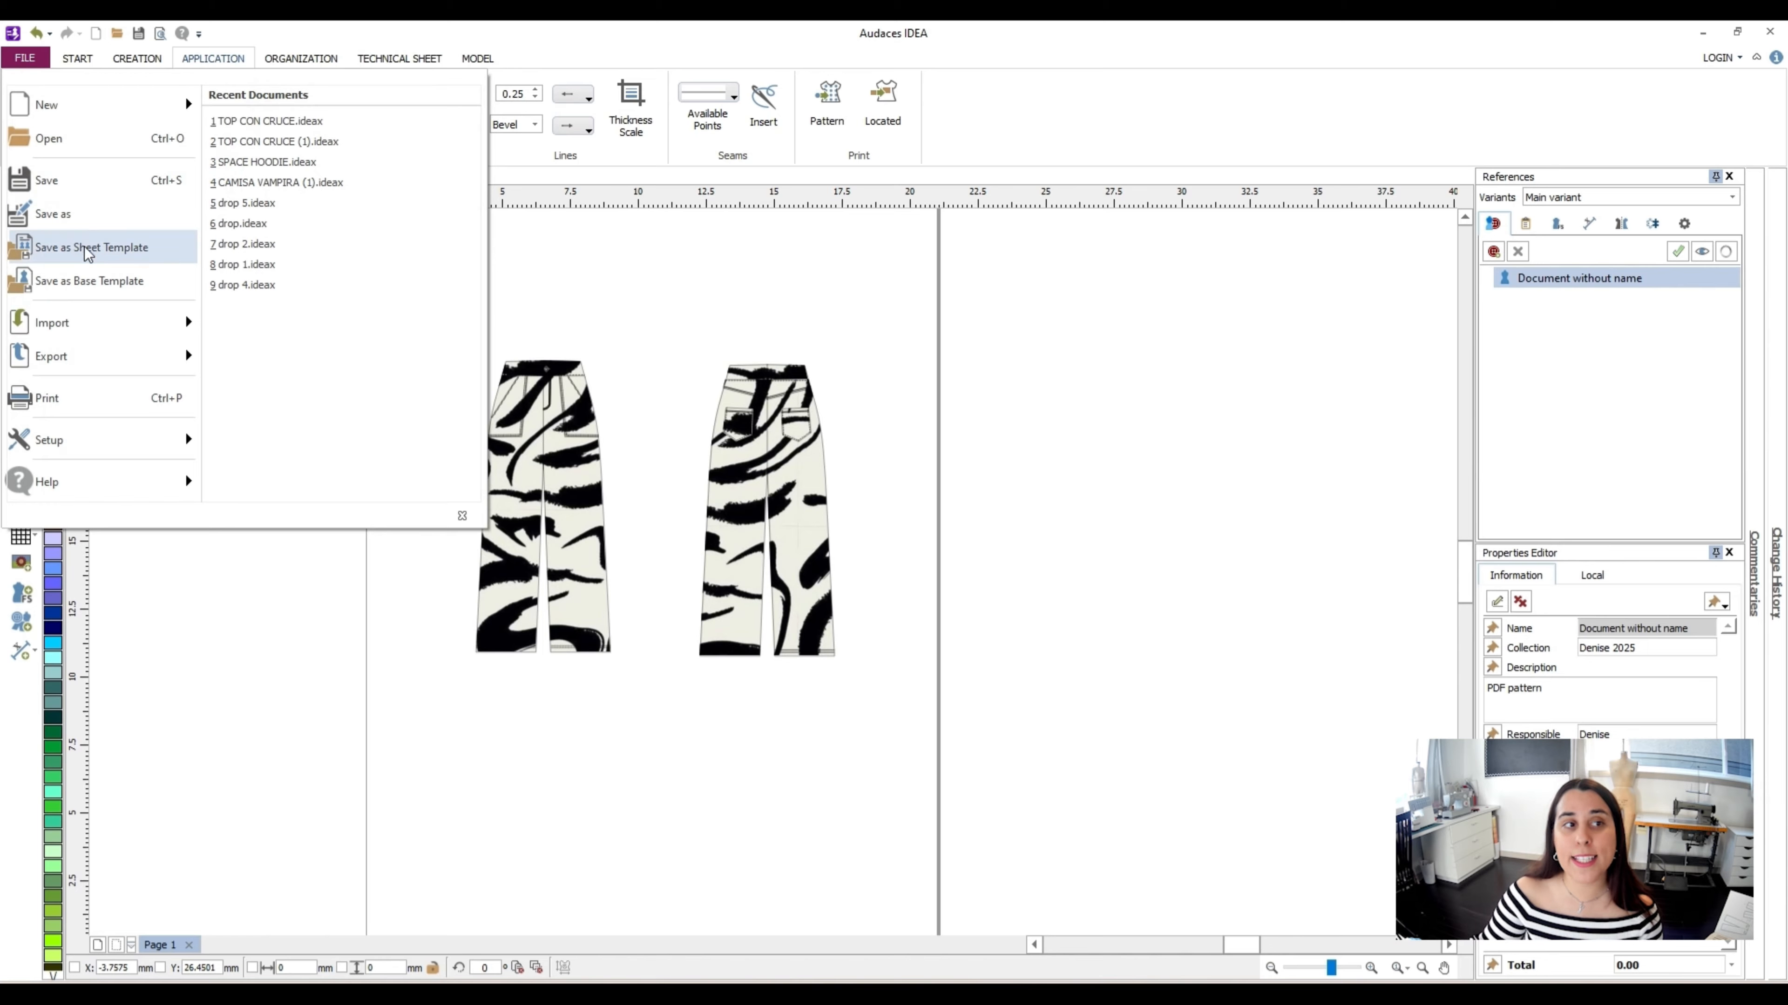
pyautogui.click(107, 222)
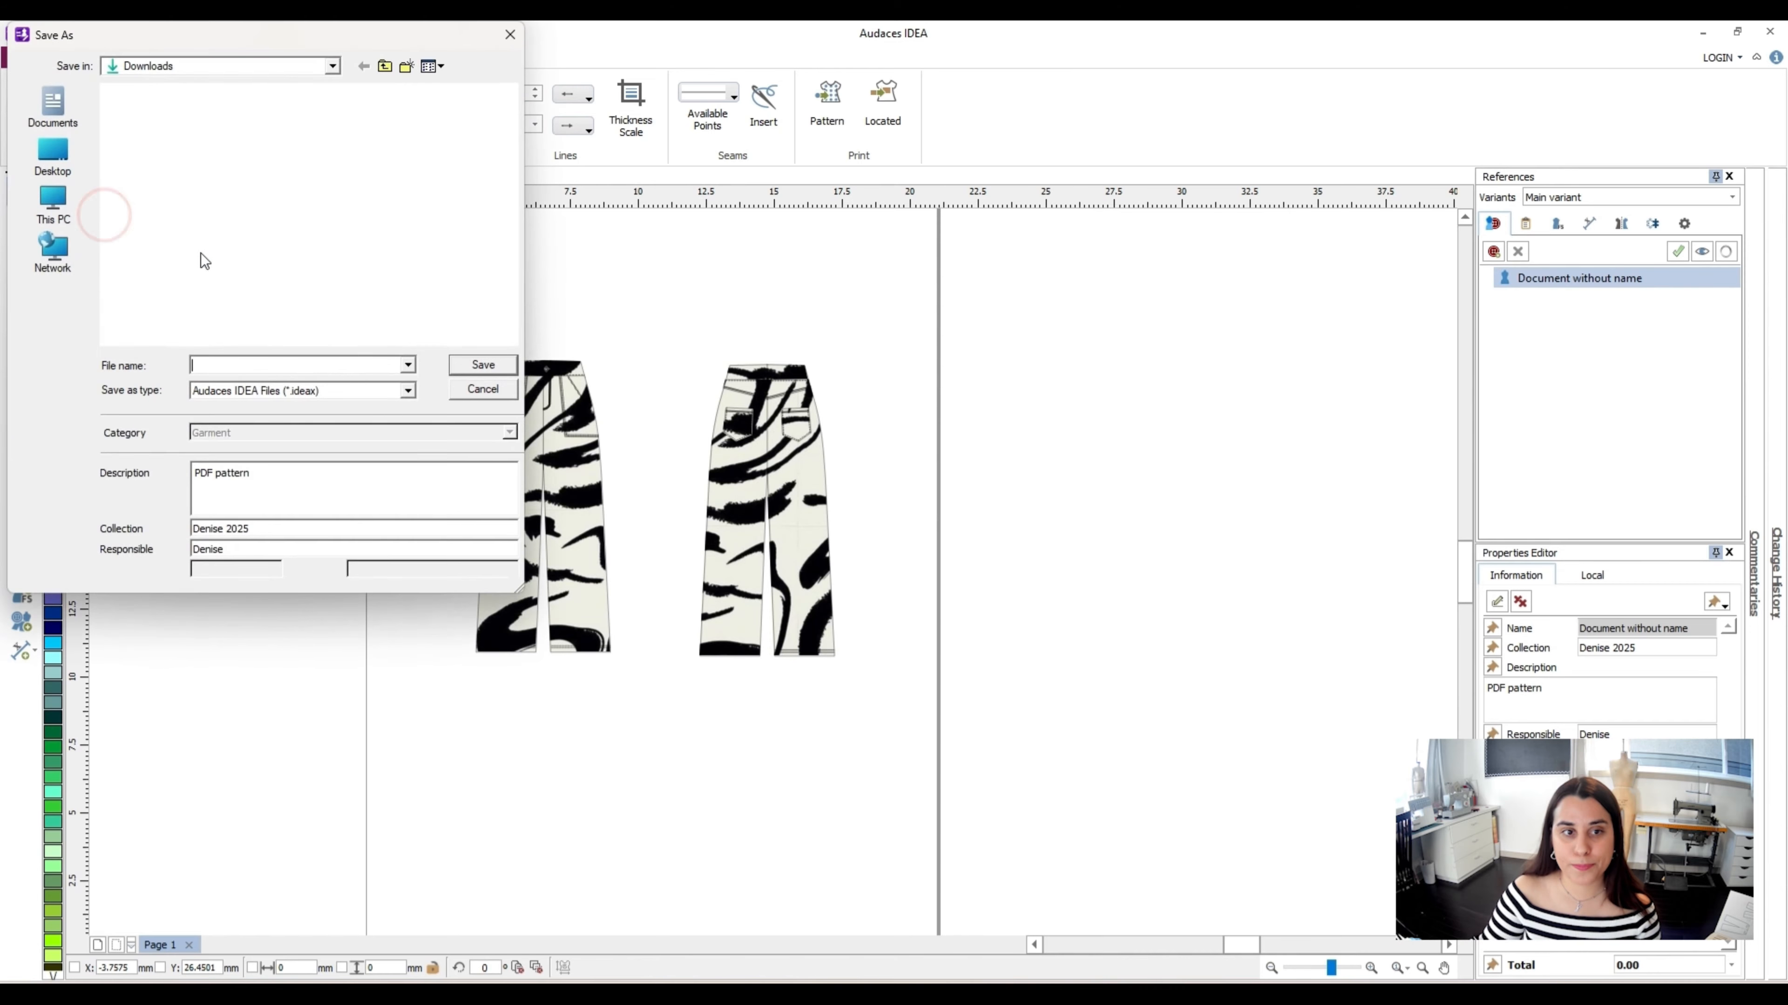
pyautogui.click(230, 361)
pyautogui.write('denise')
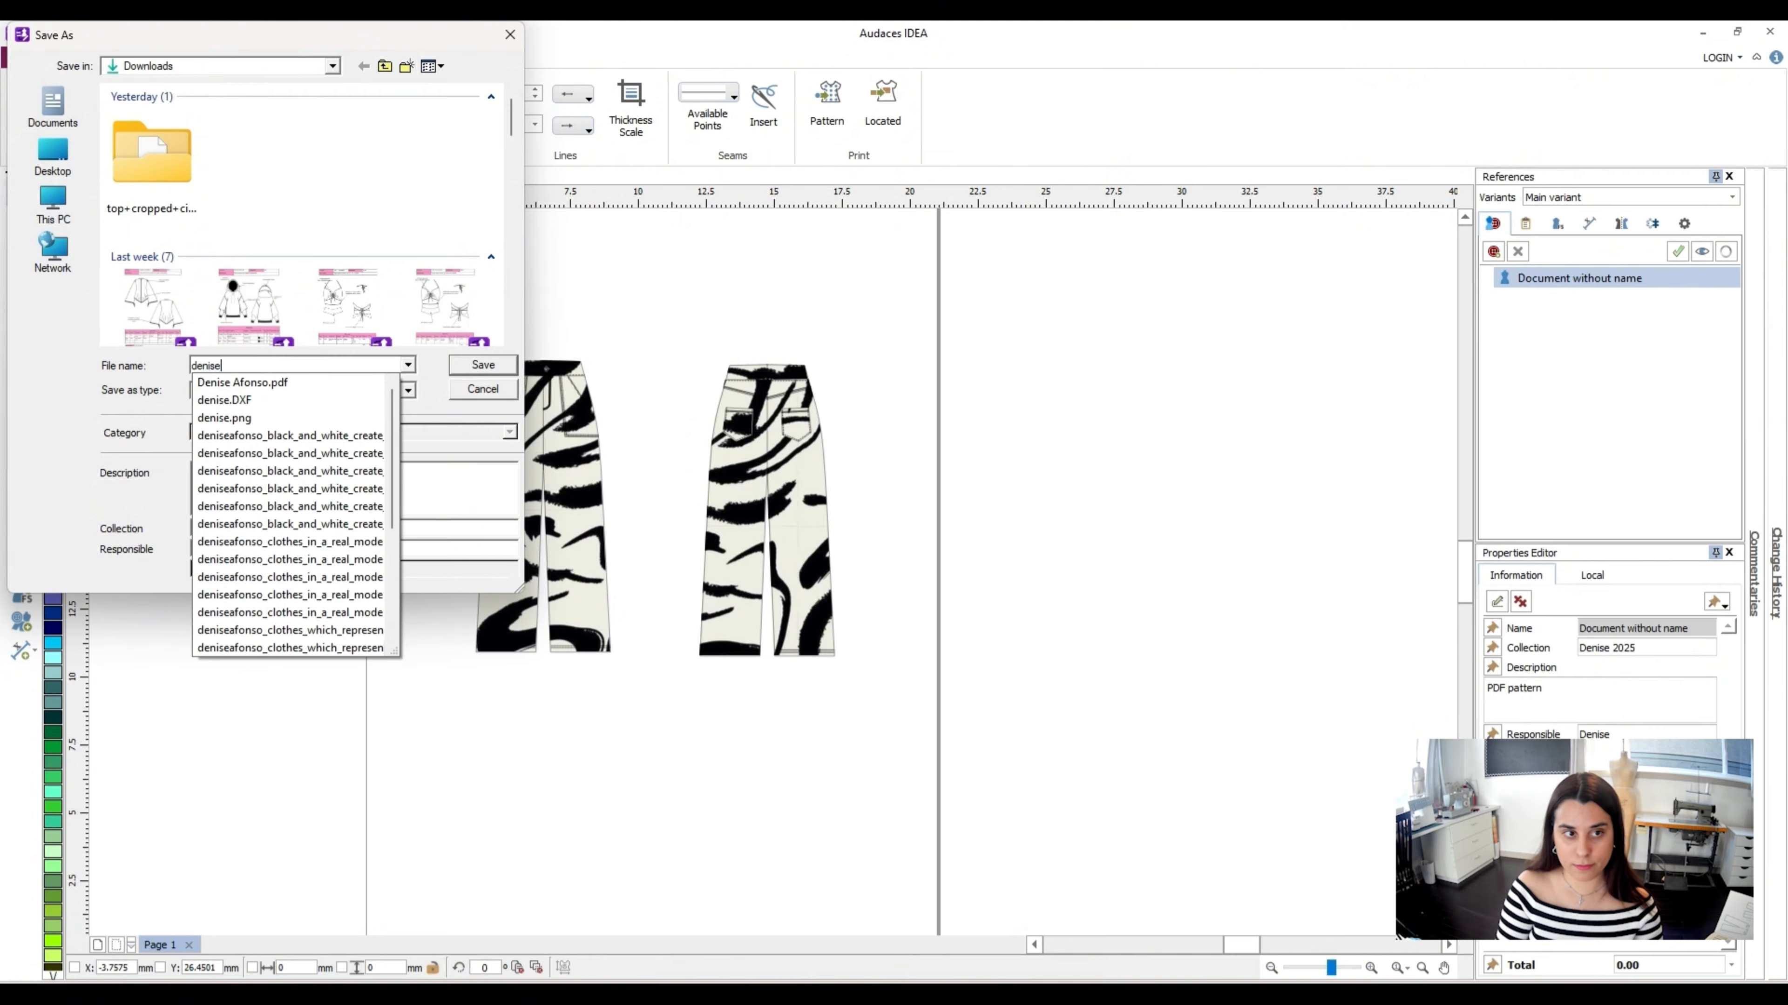
pyautogui.write(' PDF PATTERN')
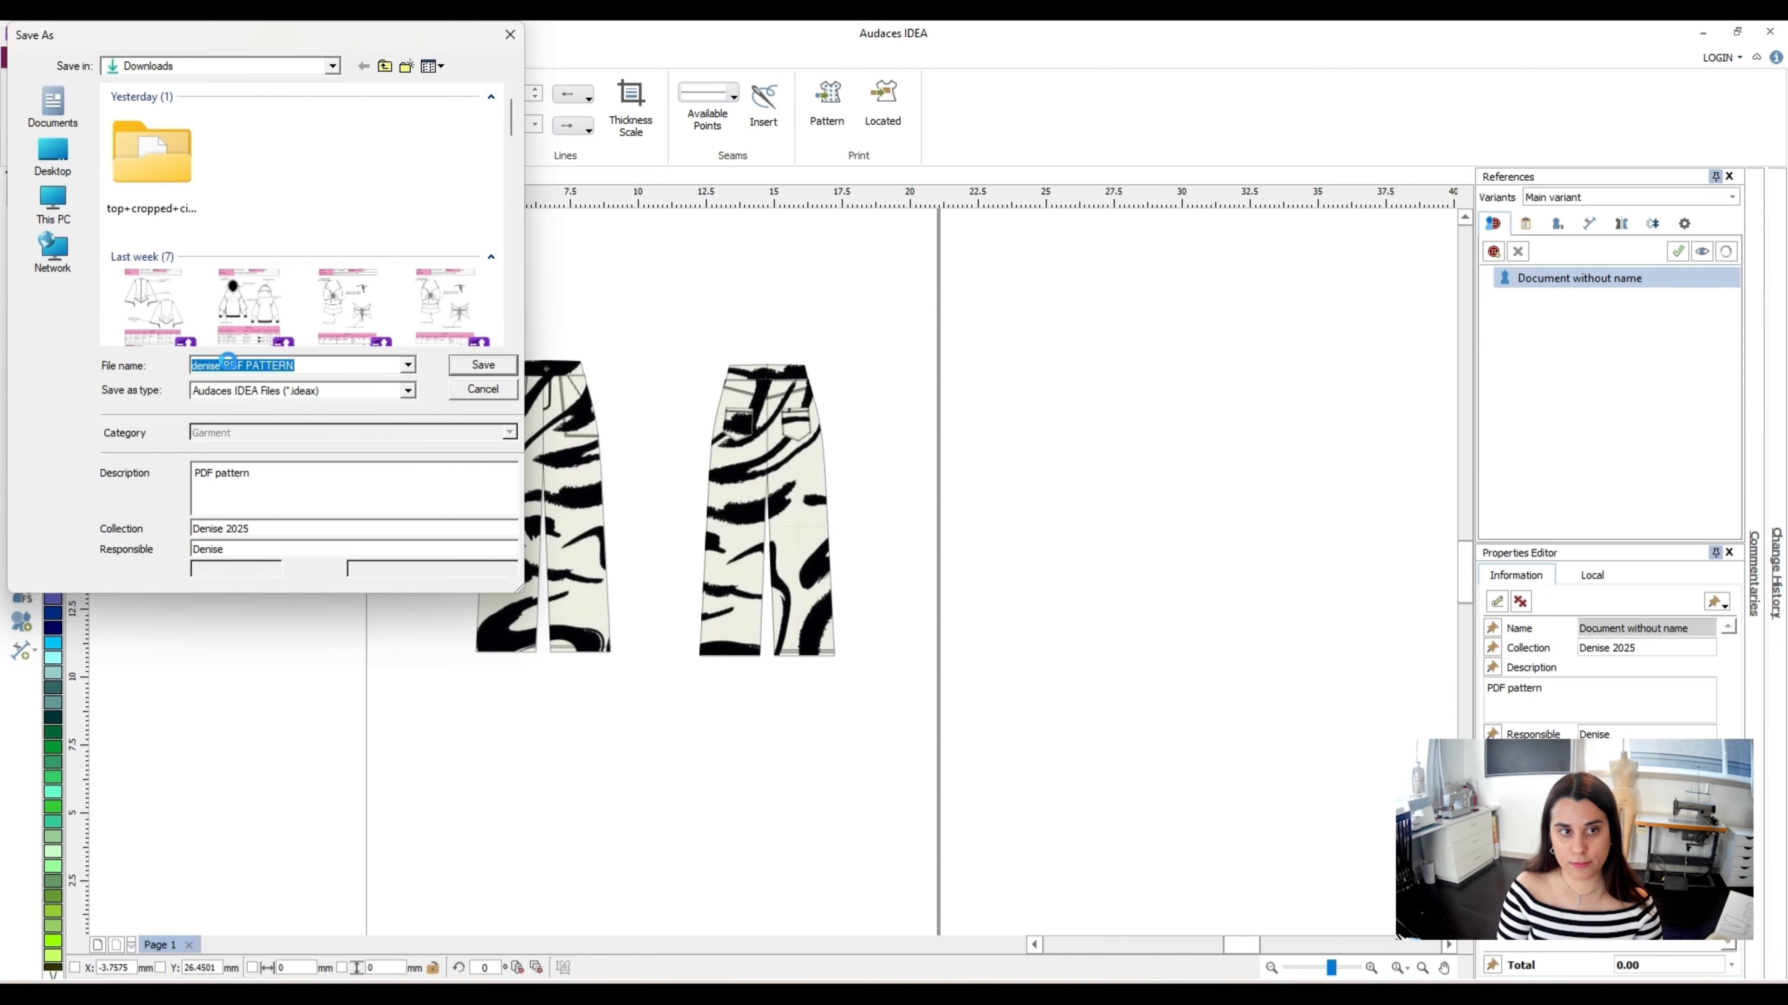
pyautogui.press('Return')
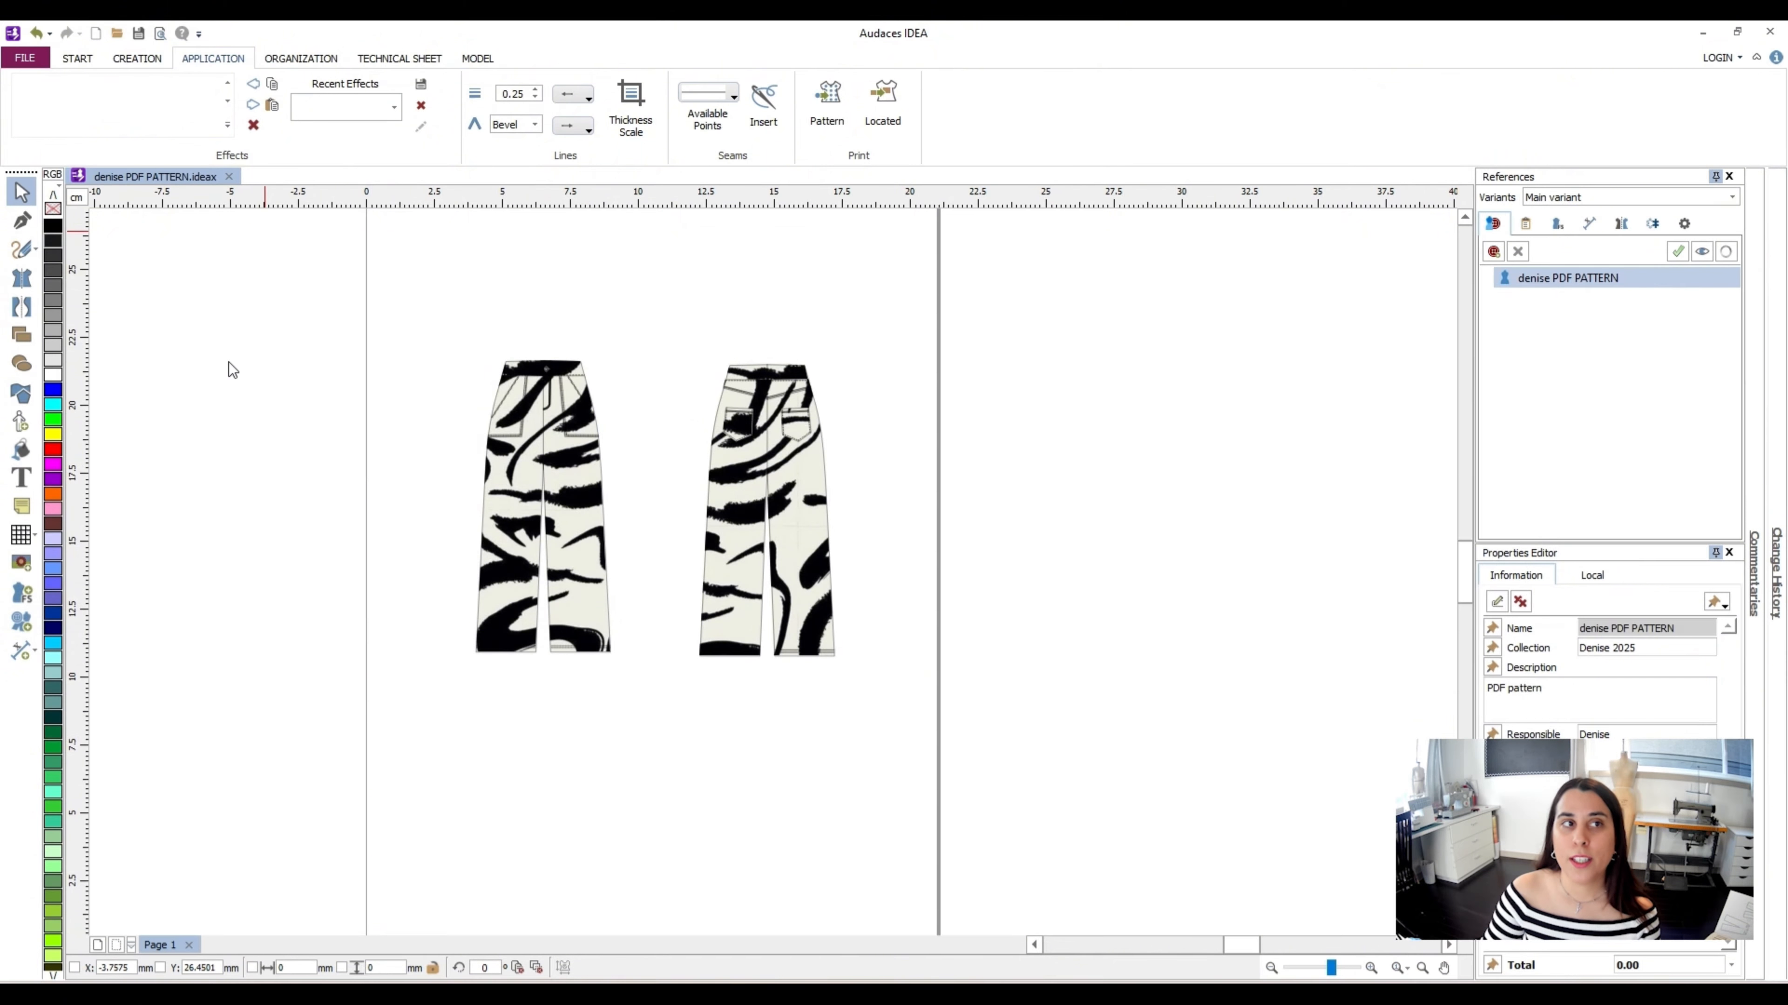
# Draw a table with 2 rows and 4 columns, about 19.7 by 4.7 cm, across the page above the pants, and deselect it
pyautogui.scroll(-3, 434, 383)
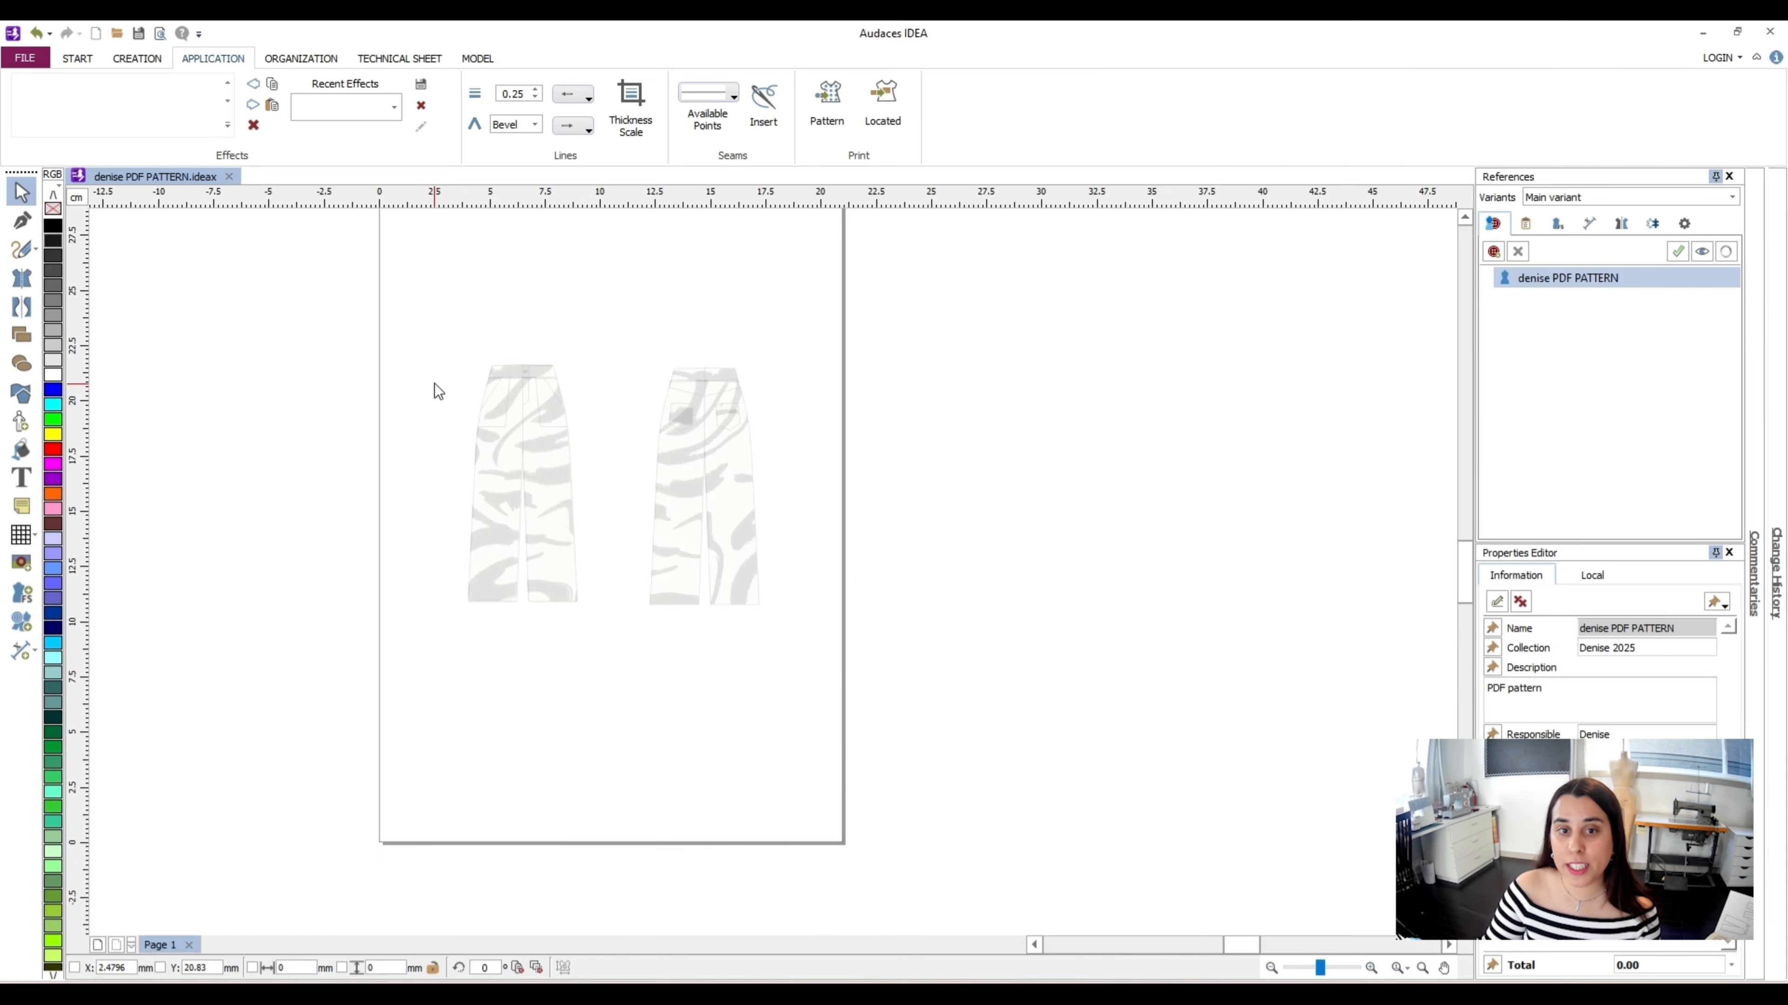
pyautogui.scroll(2, 478, 414)
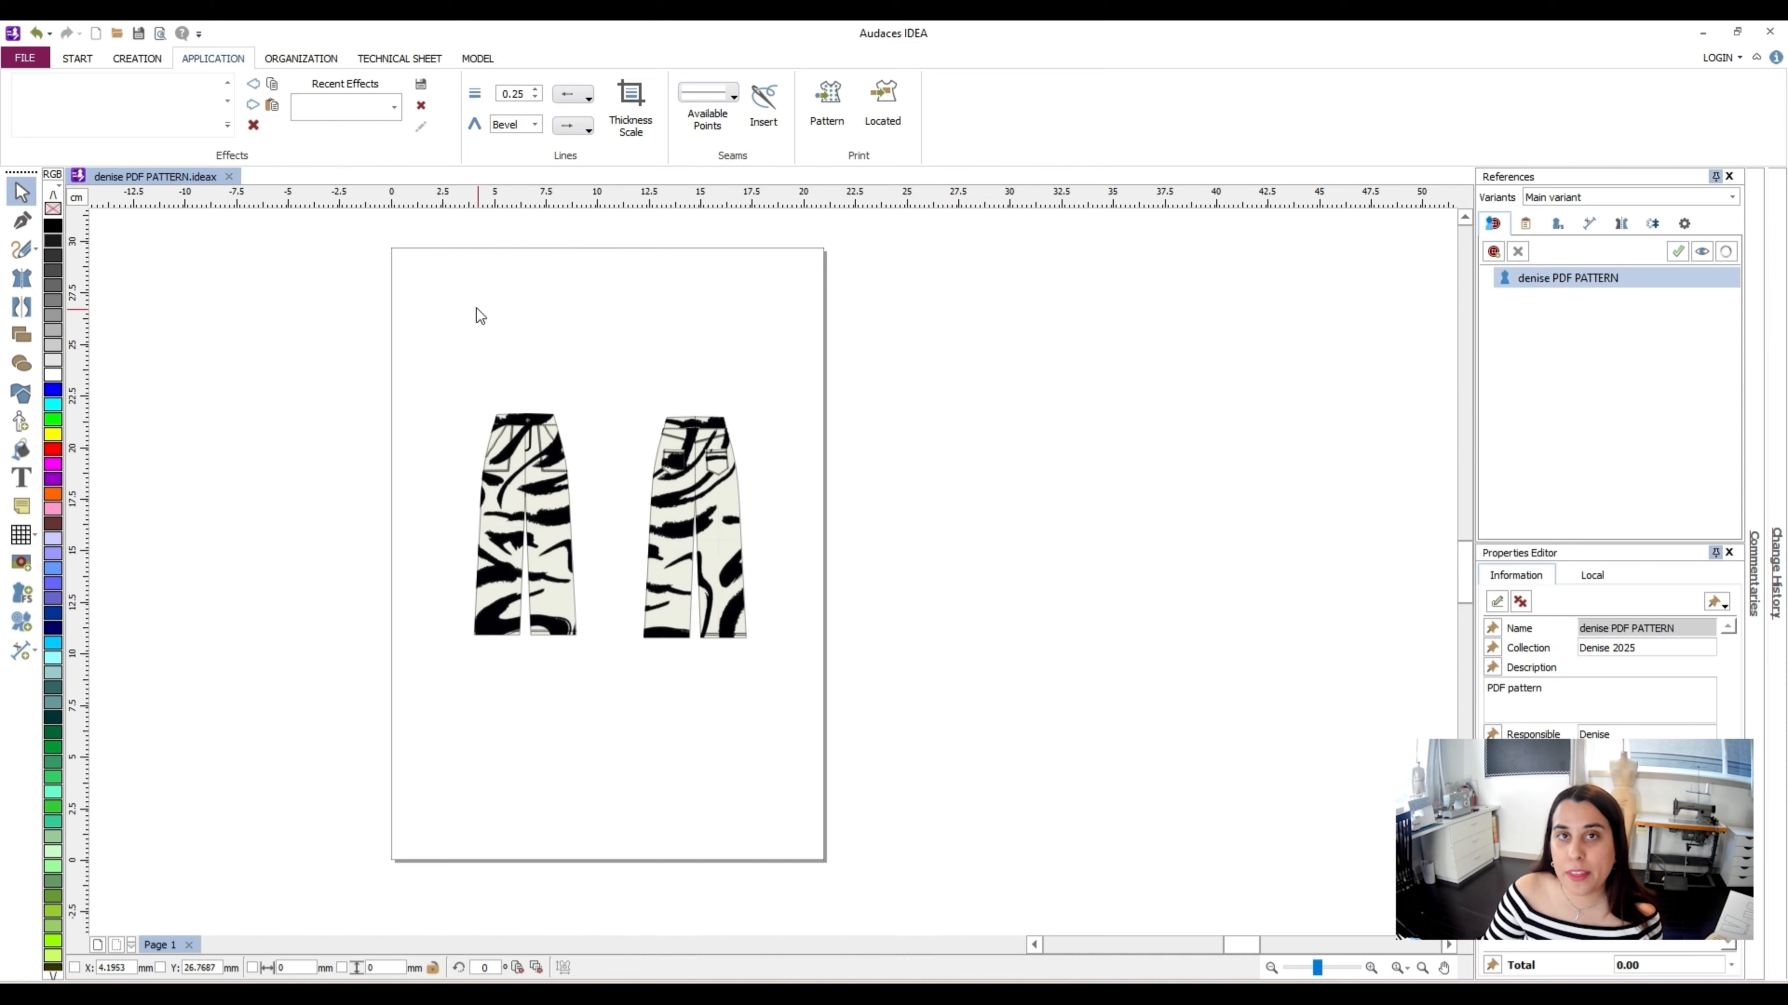
pyautogui.click(25, 537)
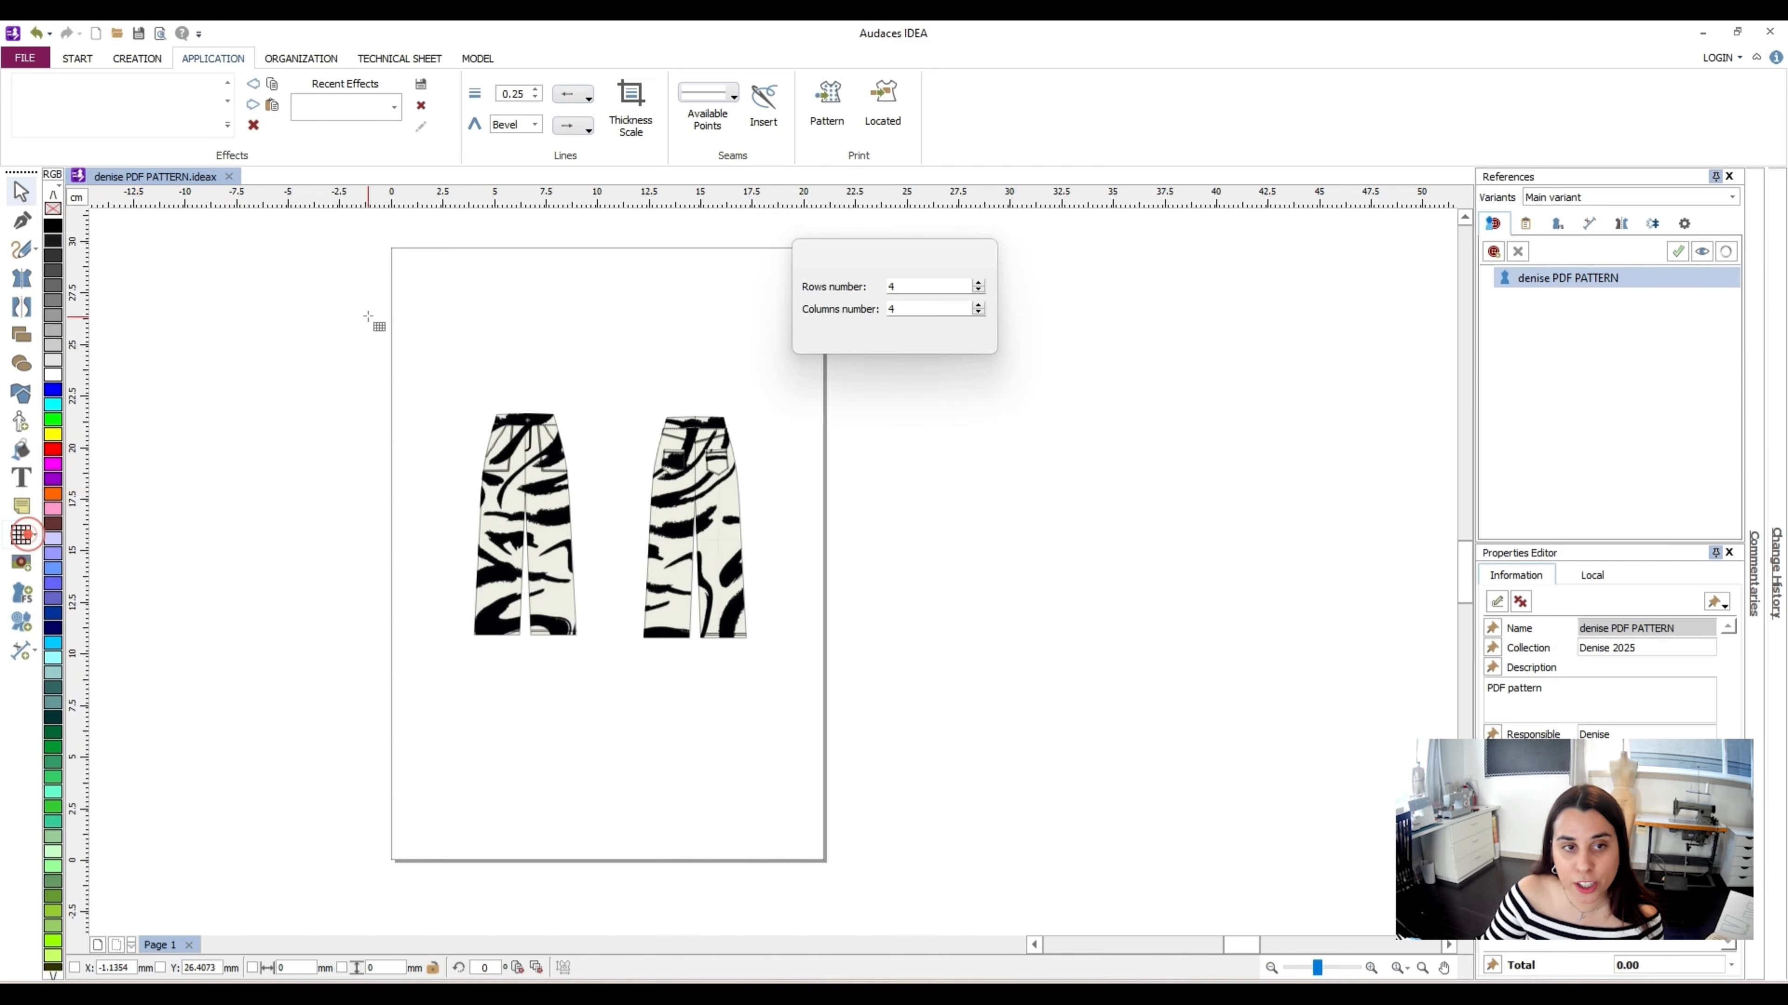
pyautogui.click(927, 250)
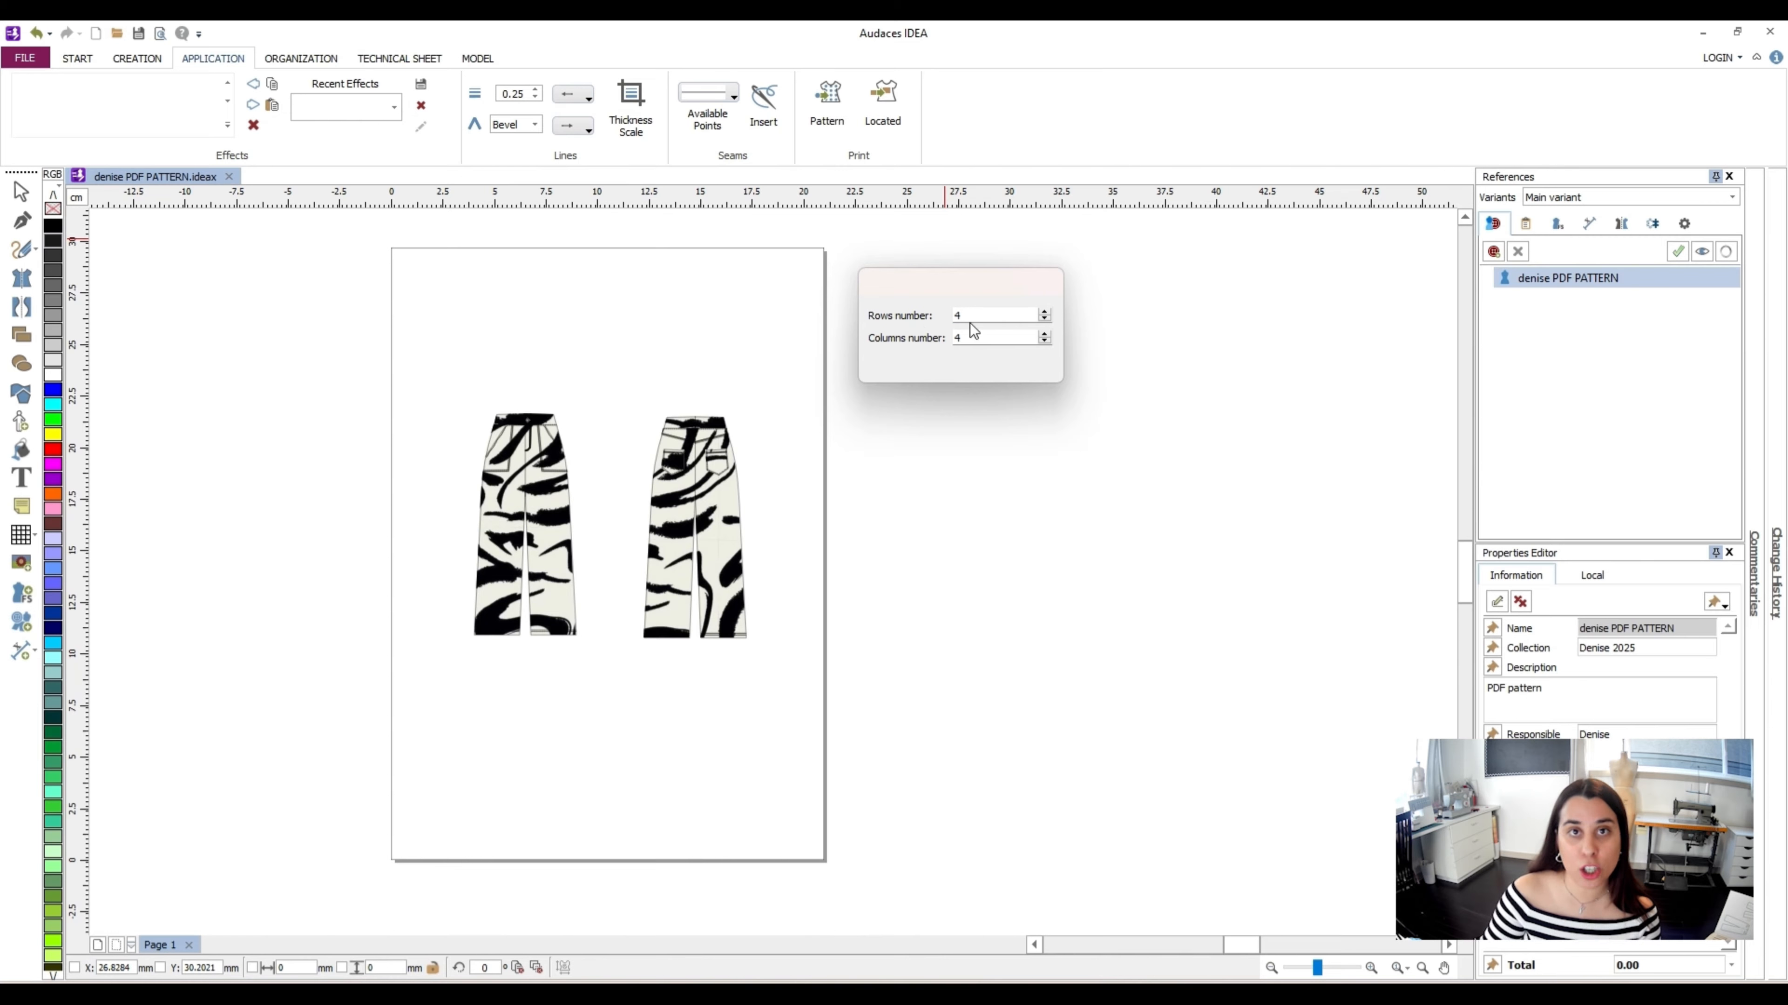
pyautogui.doubleClick(979, 312)
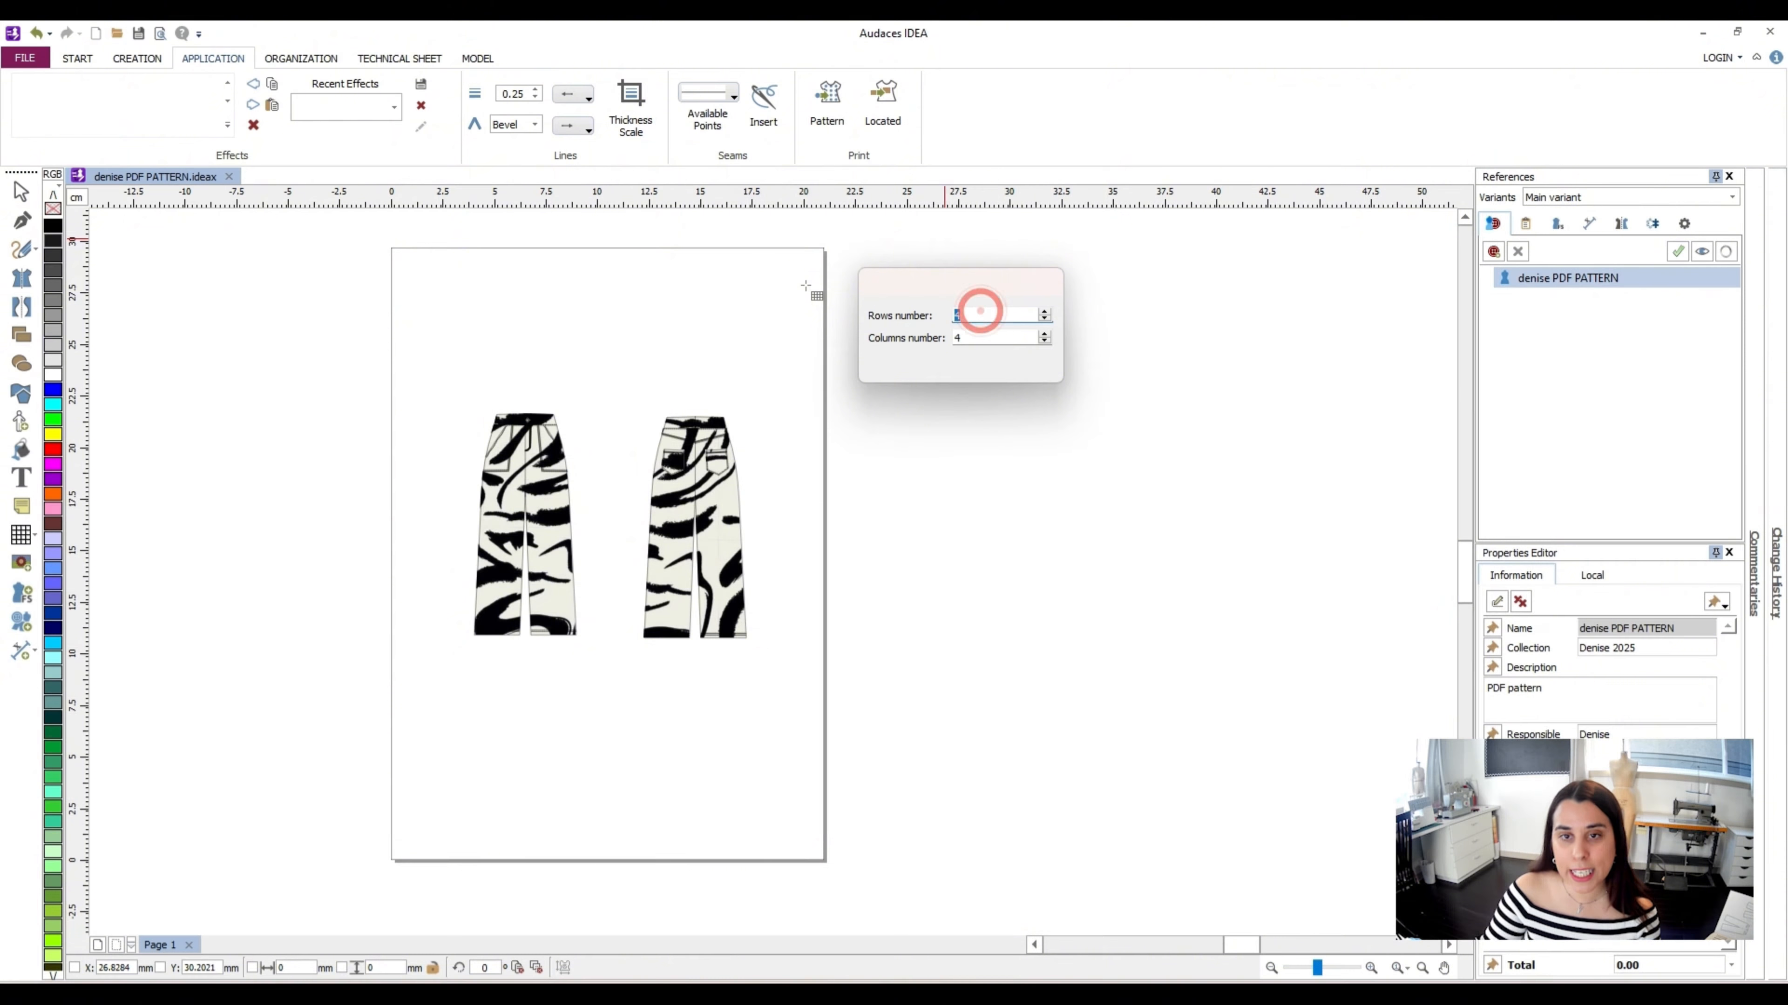
pyautogui.doubleClick(991, 336)
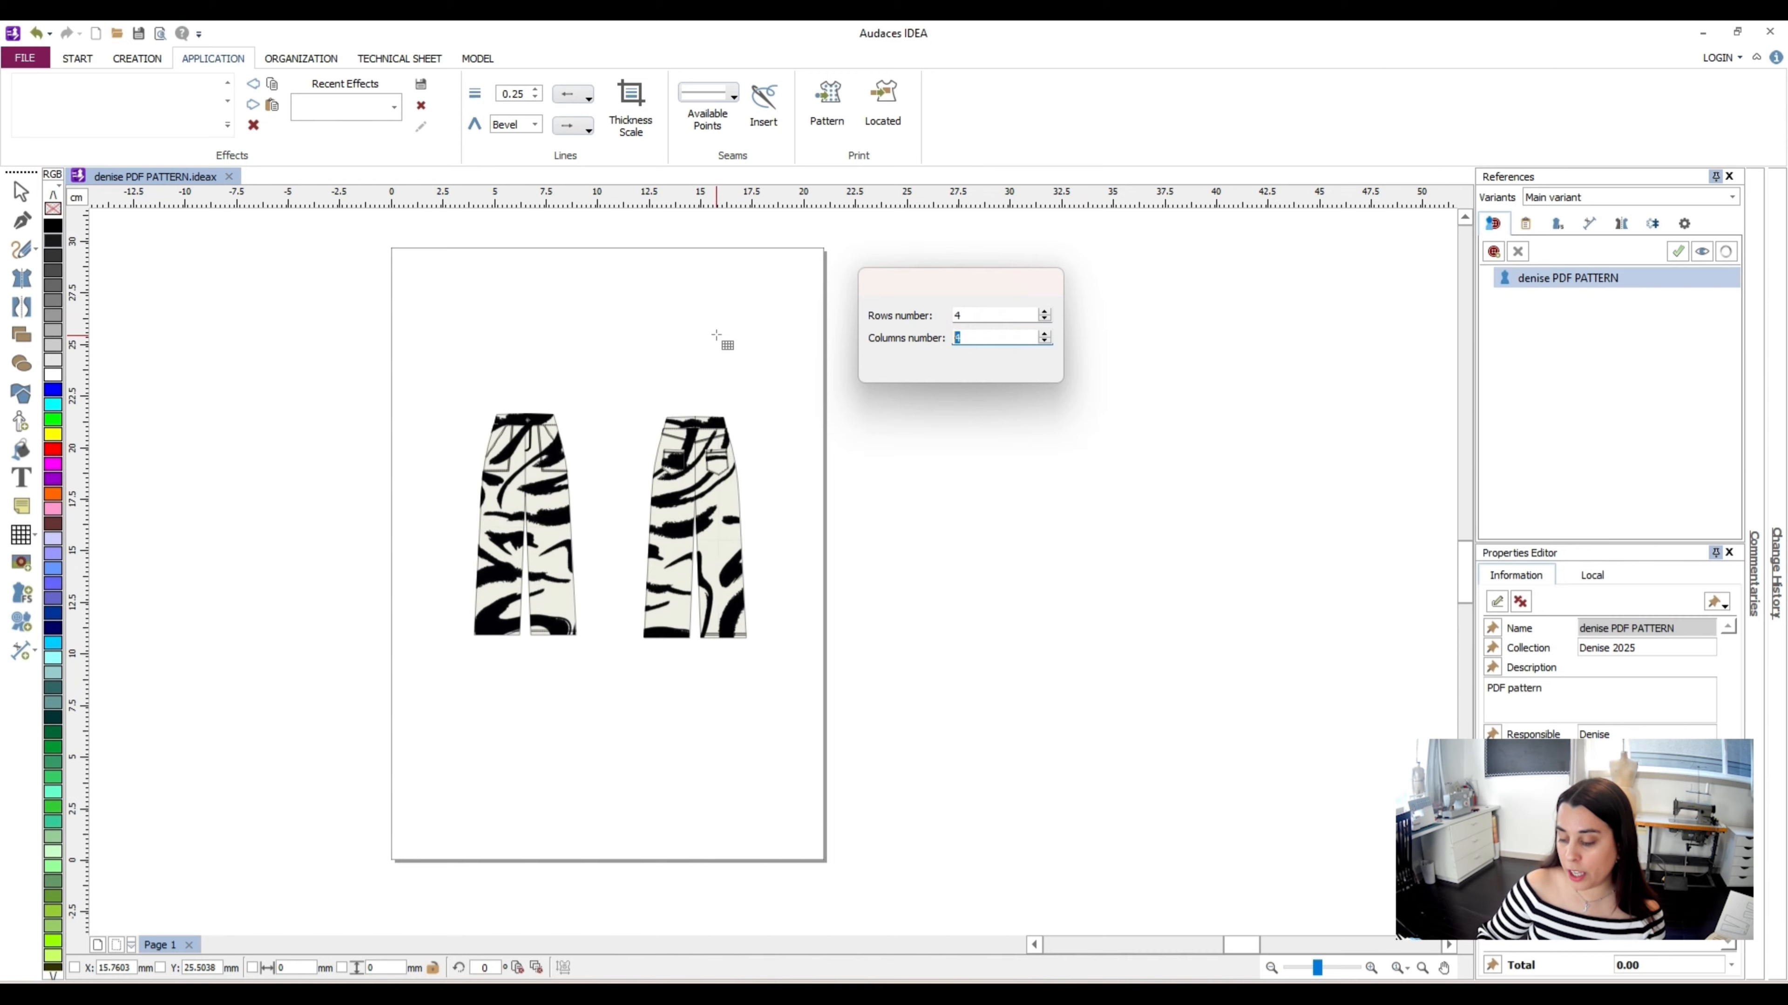
pyautogui.doubleClick(969, 316)
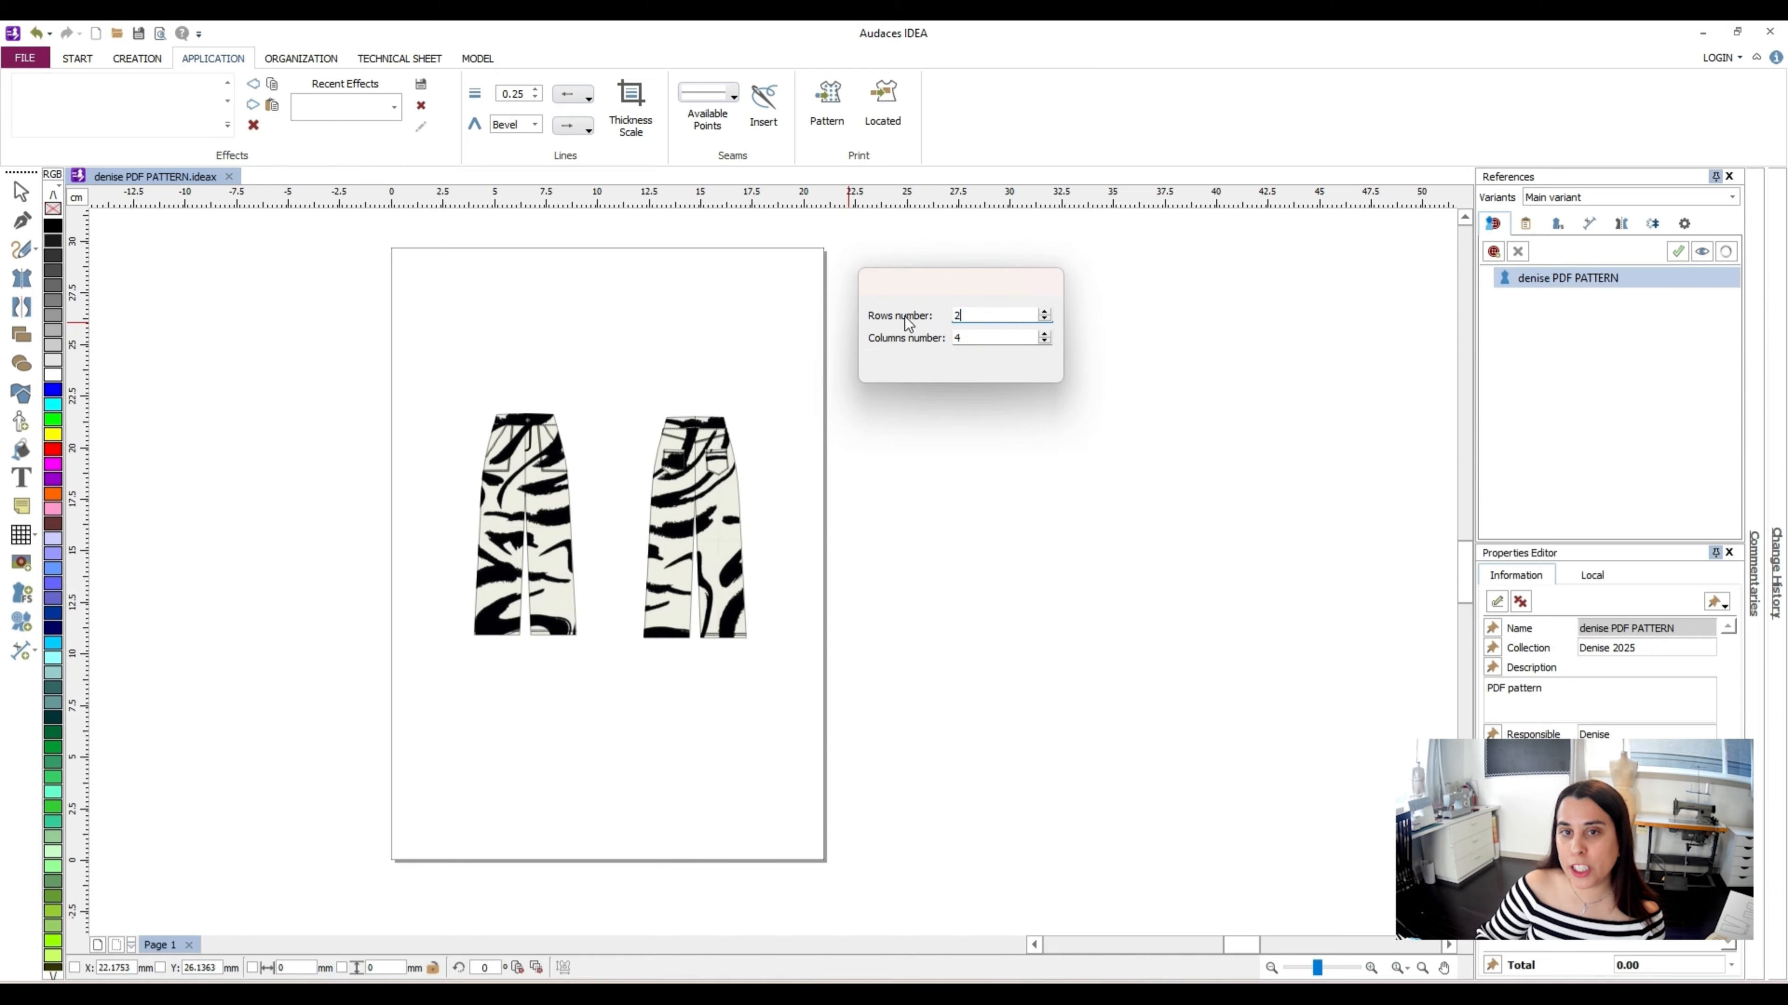
pyautogui.moveTo(401, 260); pyautogui.dragTo(807, 356)
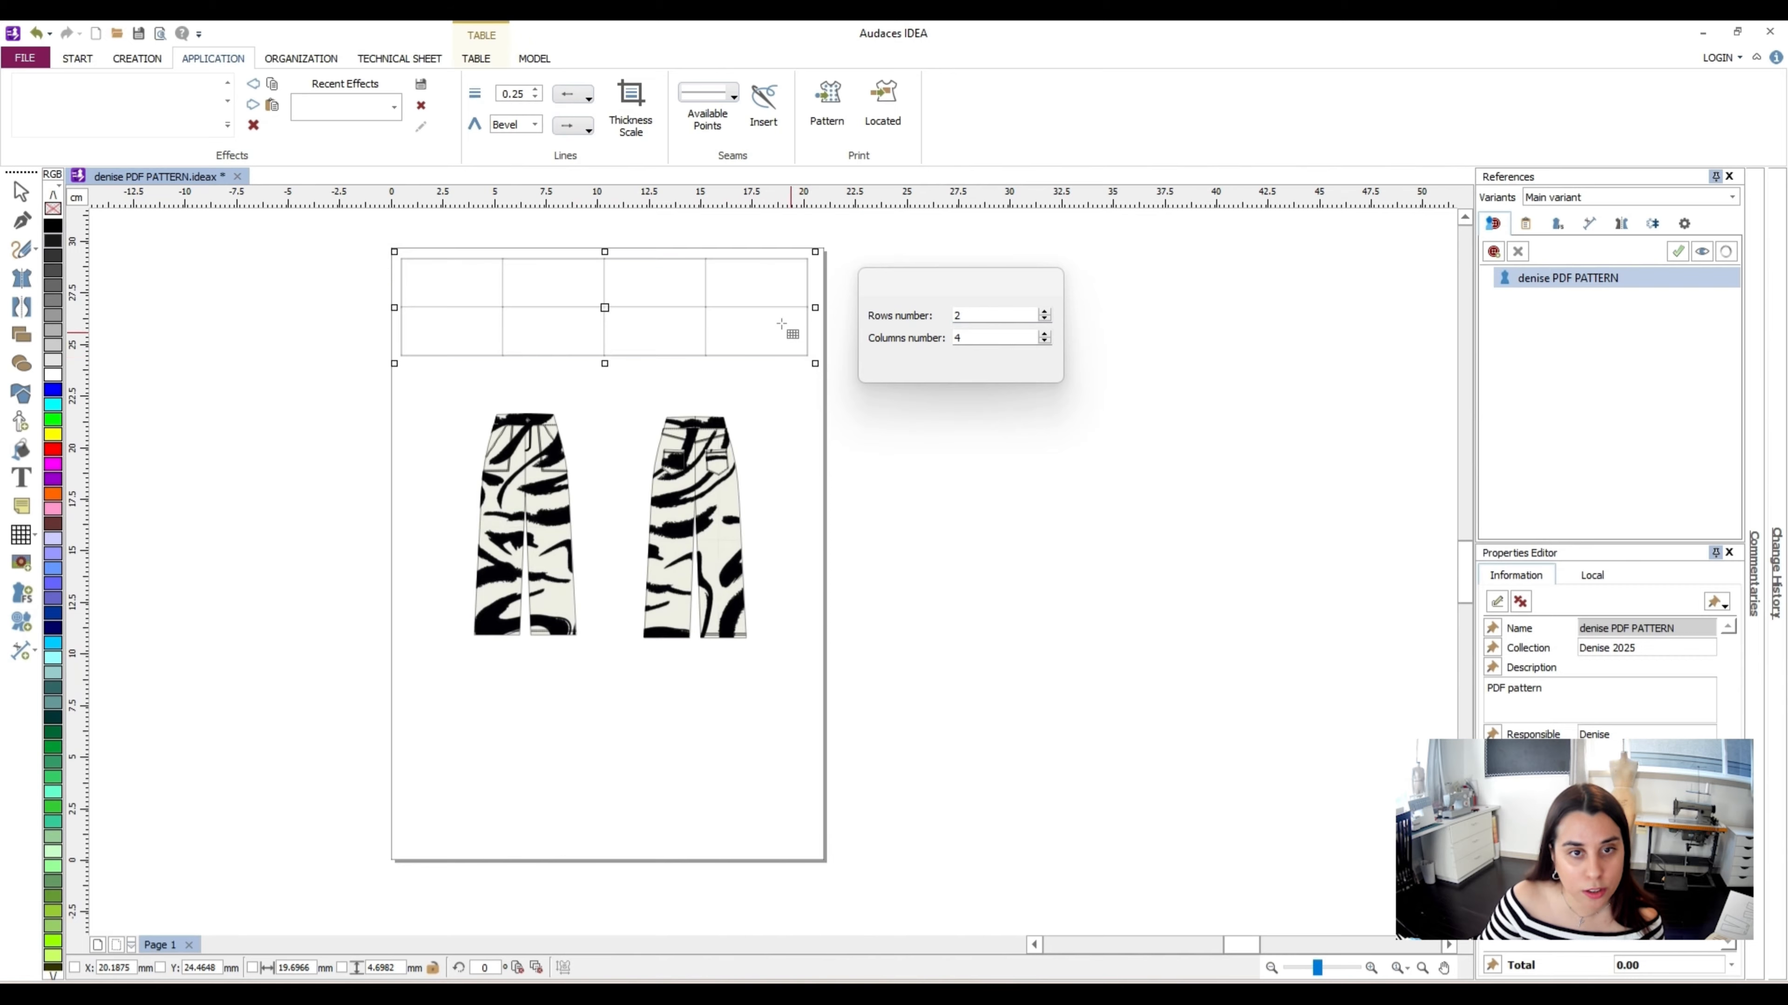
pyautogui.click(19, 192)
pyautogui.click(241, 267)
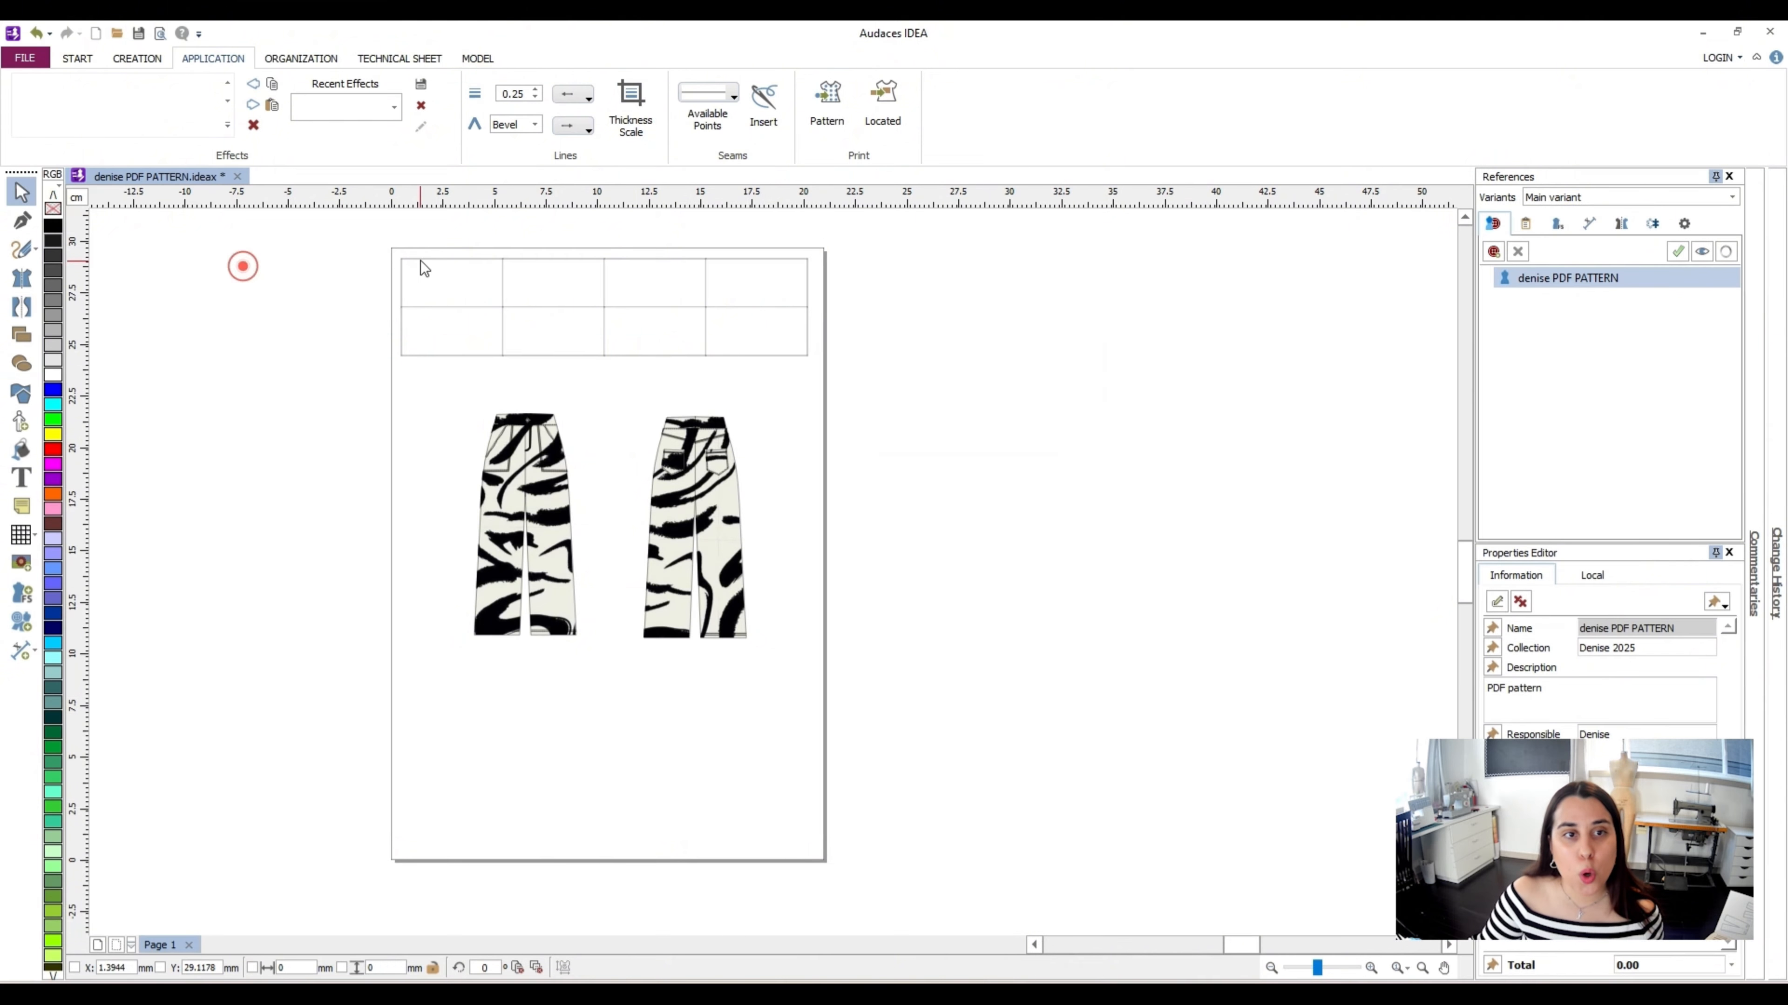
# Merge the two cells of the table's first column into one cell
pyautogui.click(435, 287)
pyautogui.moveTo(439, 290); pyautogui.dragTo(447, 323)
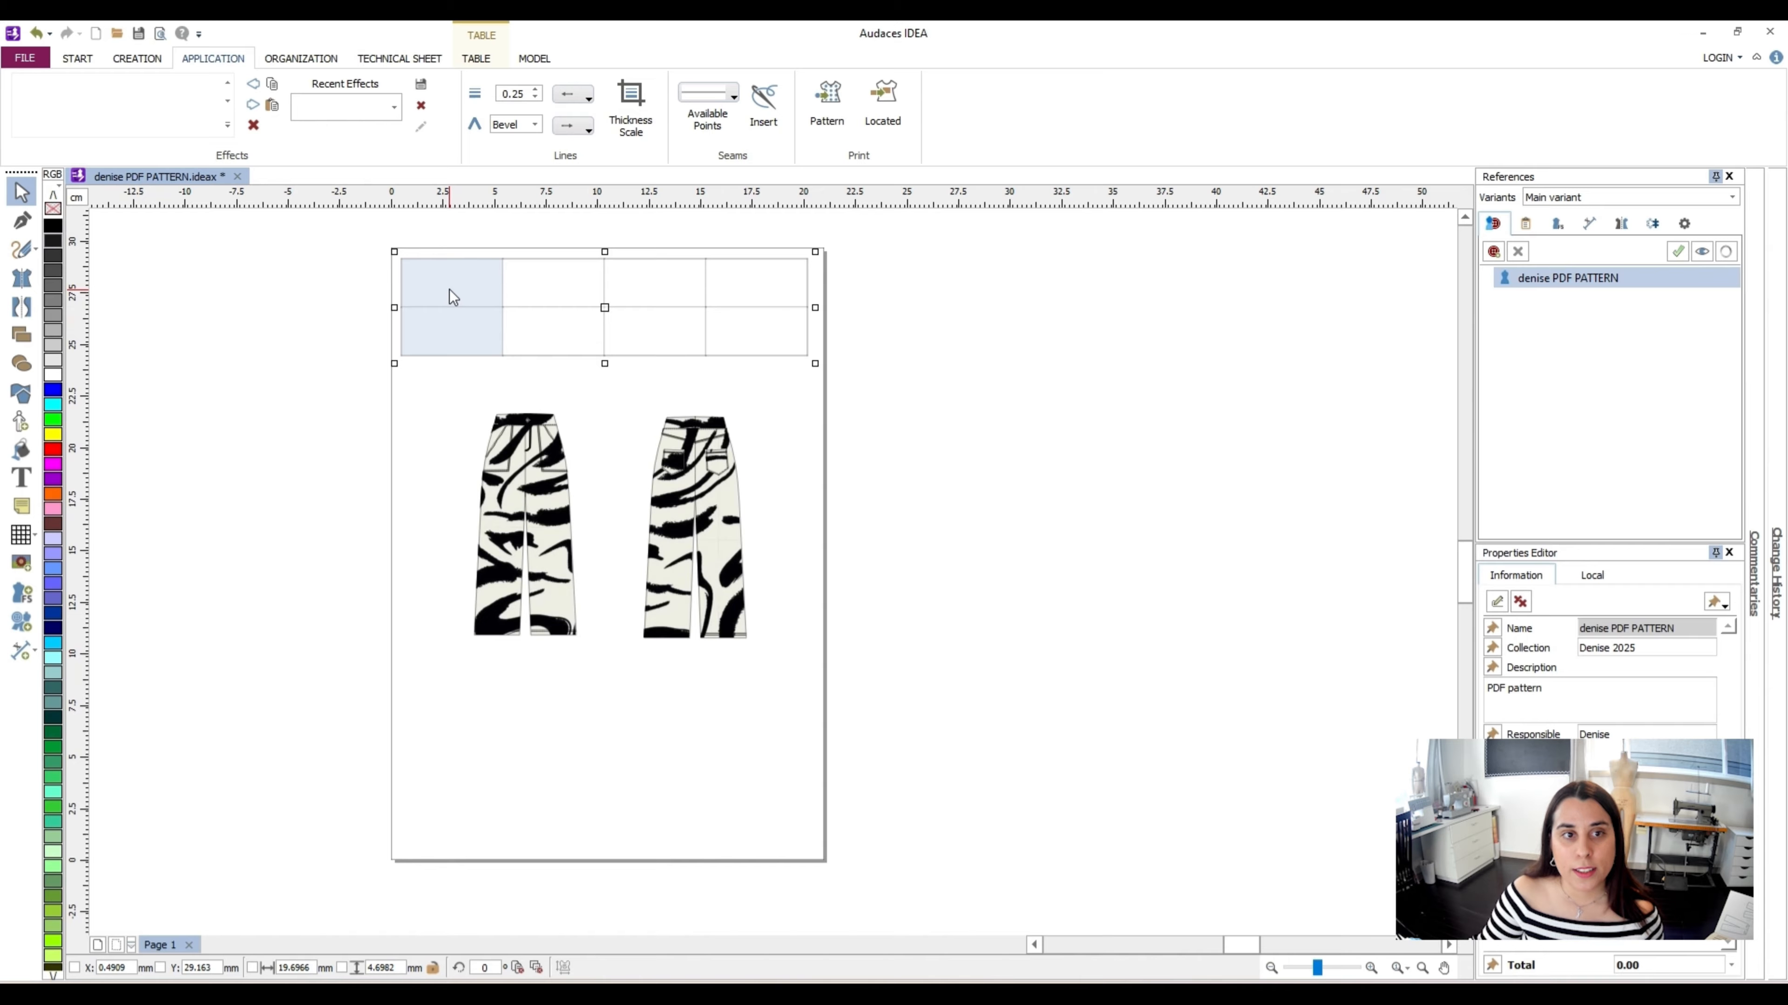
pyautogui.rightClick(450, 303)
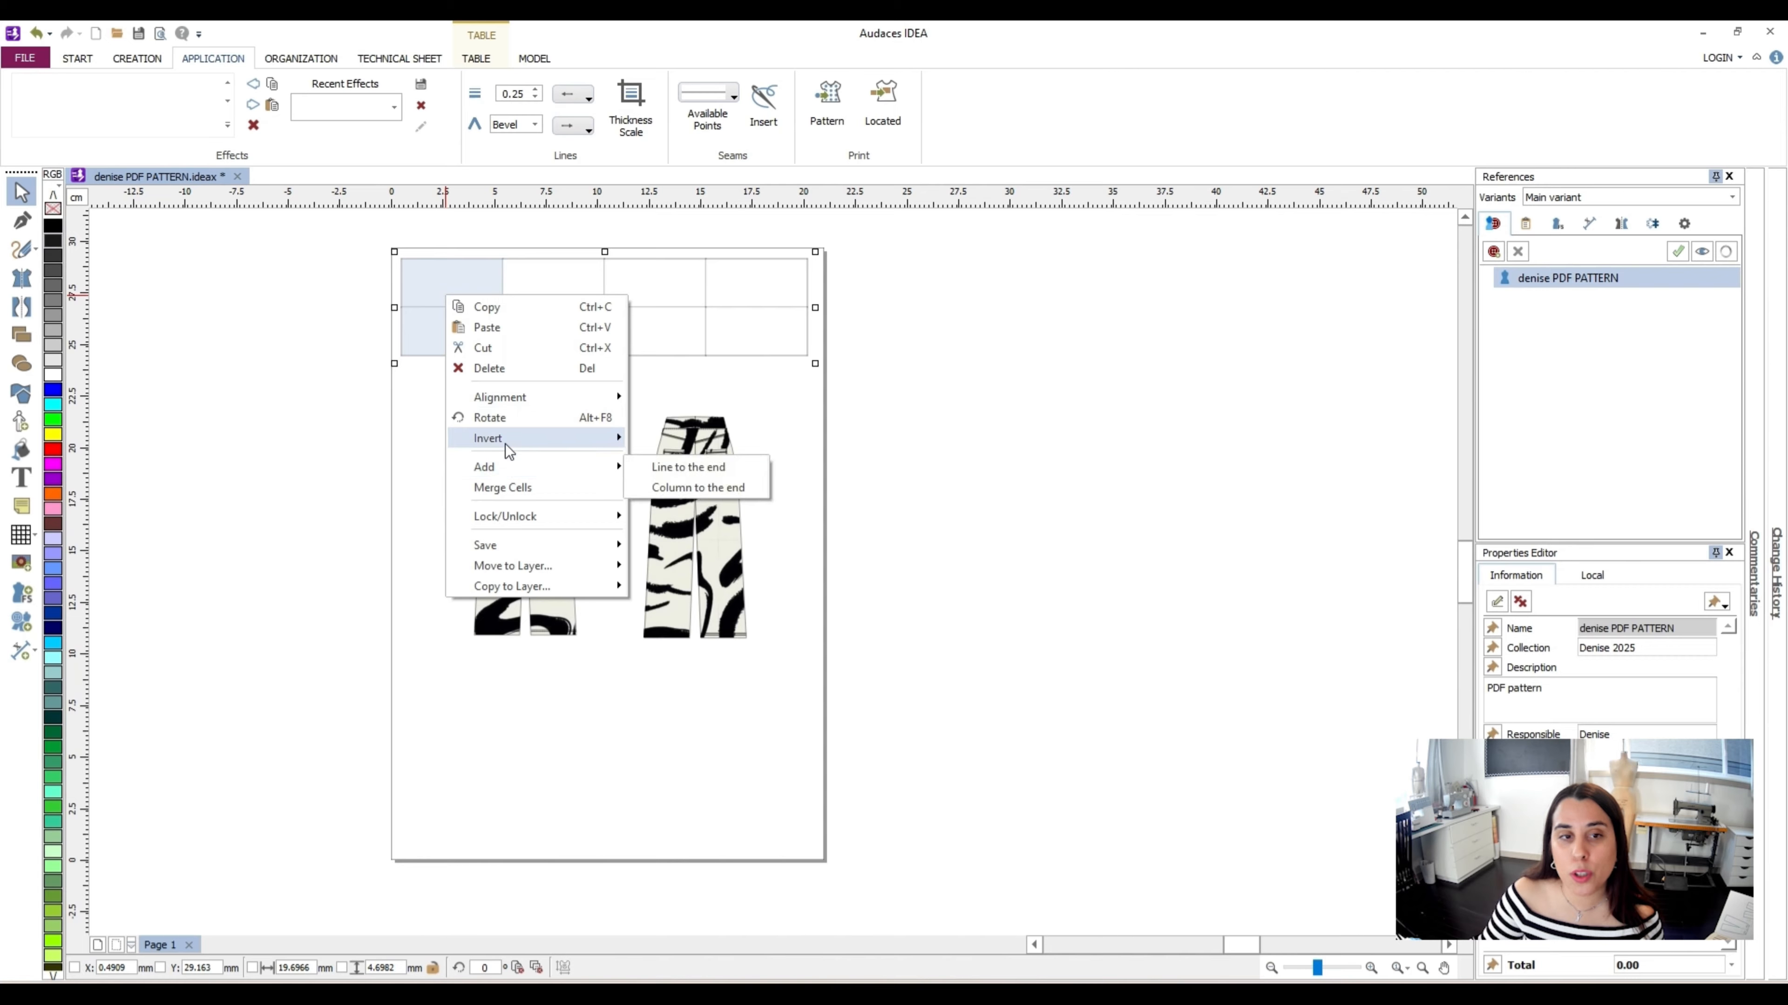
pyautogui.click(513, 489)
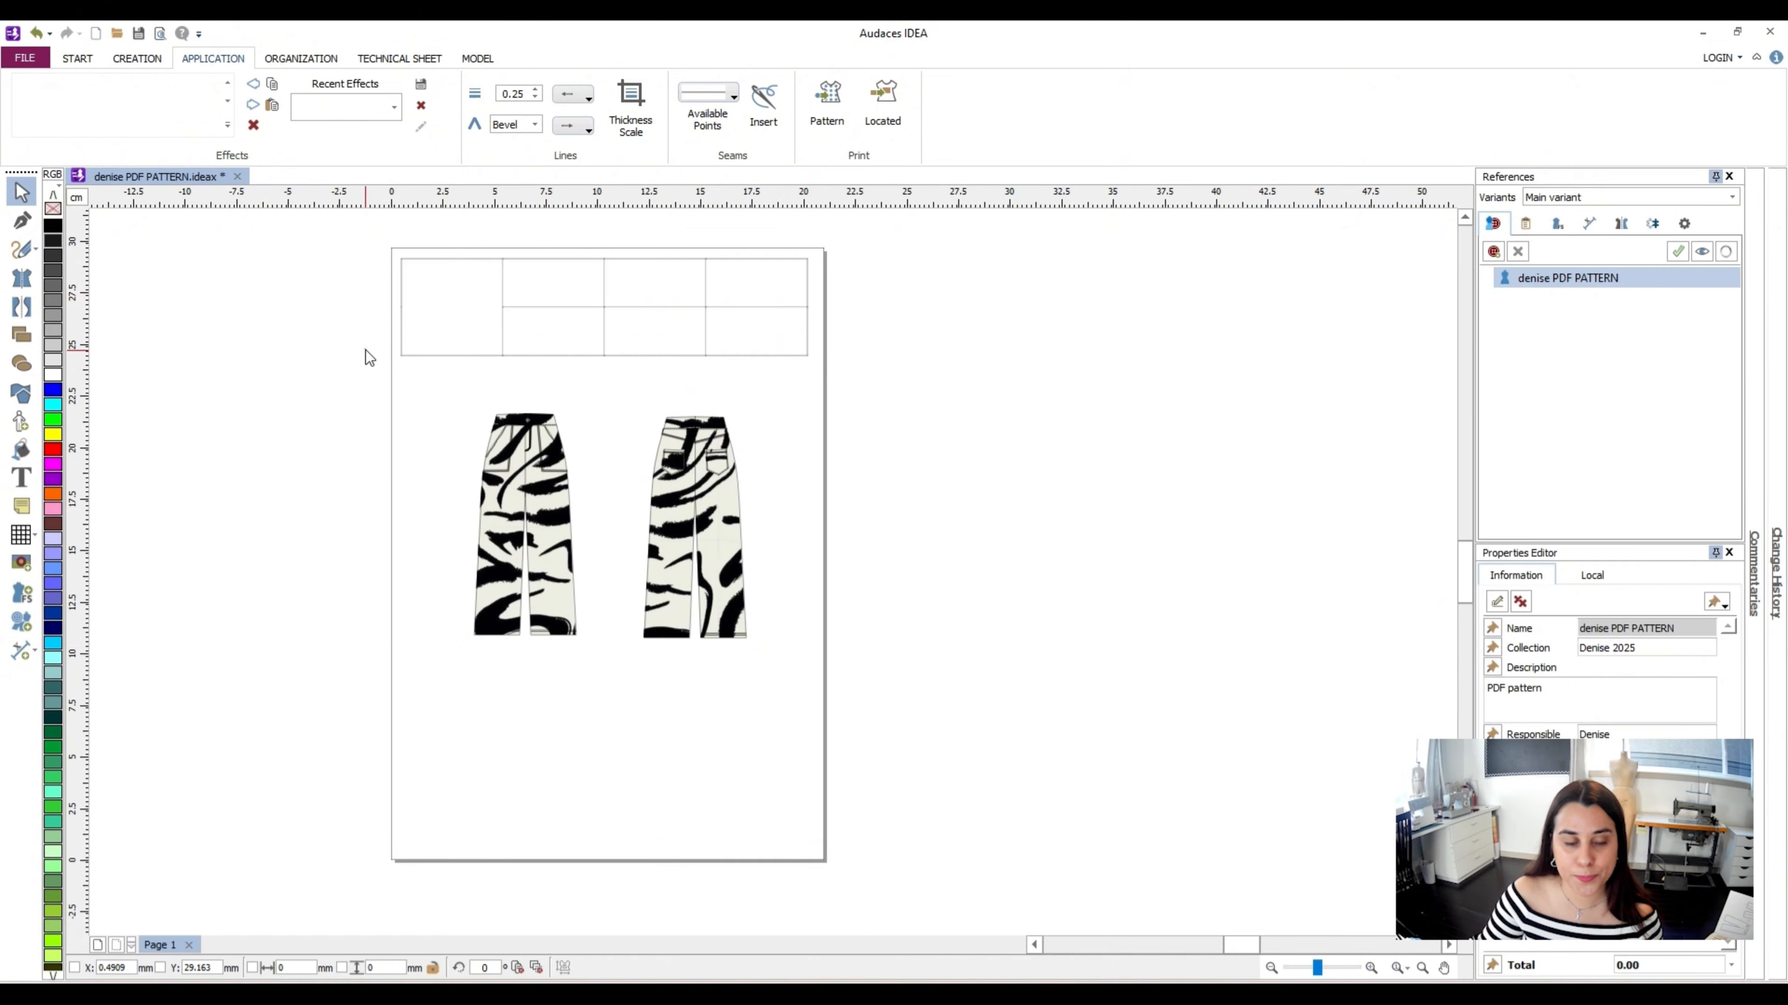
pyautogui.scroll(2, 366, 349)
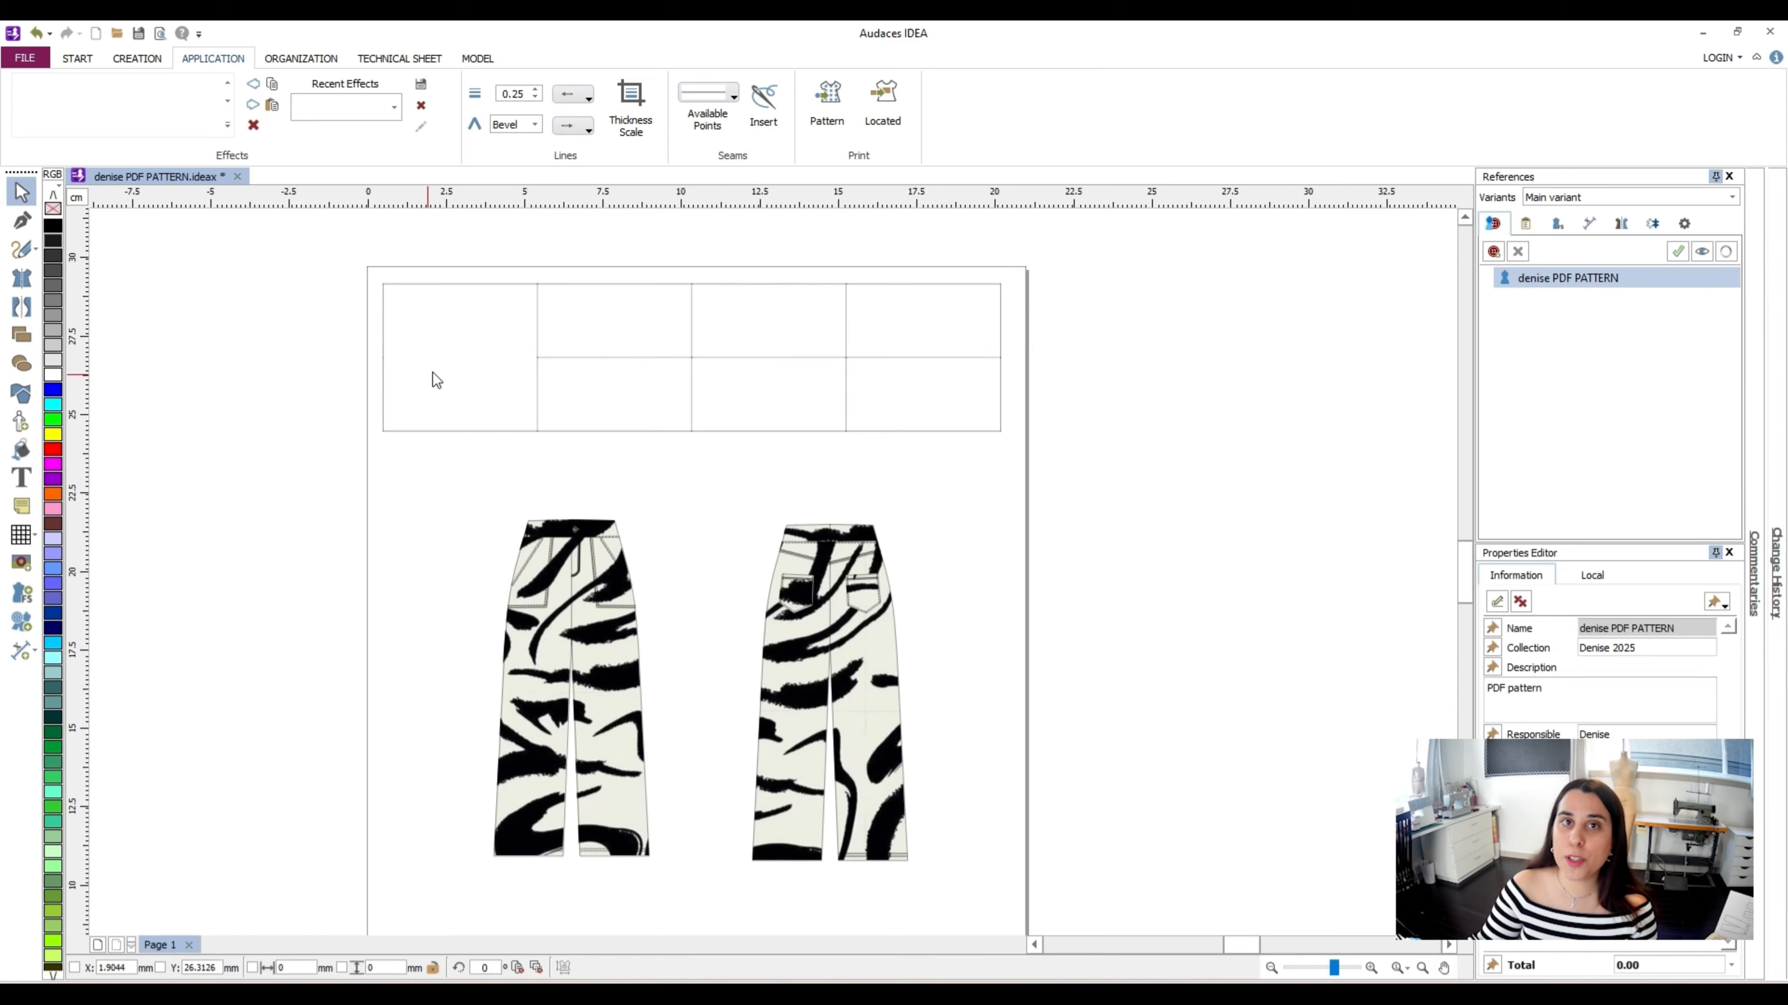
# Begin inserting an image, open the Documents folder in the enlarged file dialog and show its contents as smaller icons
pyautogui.click(469, 311)
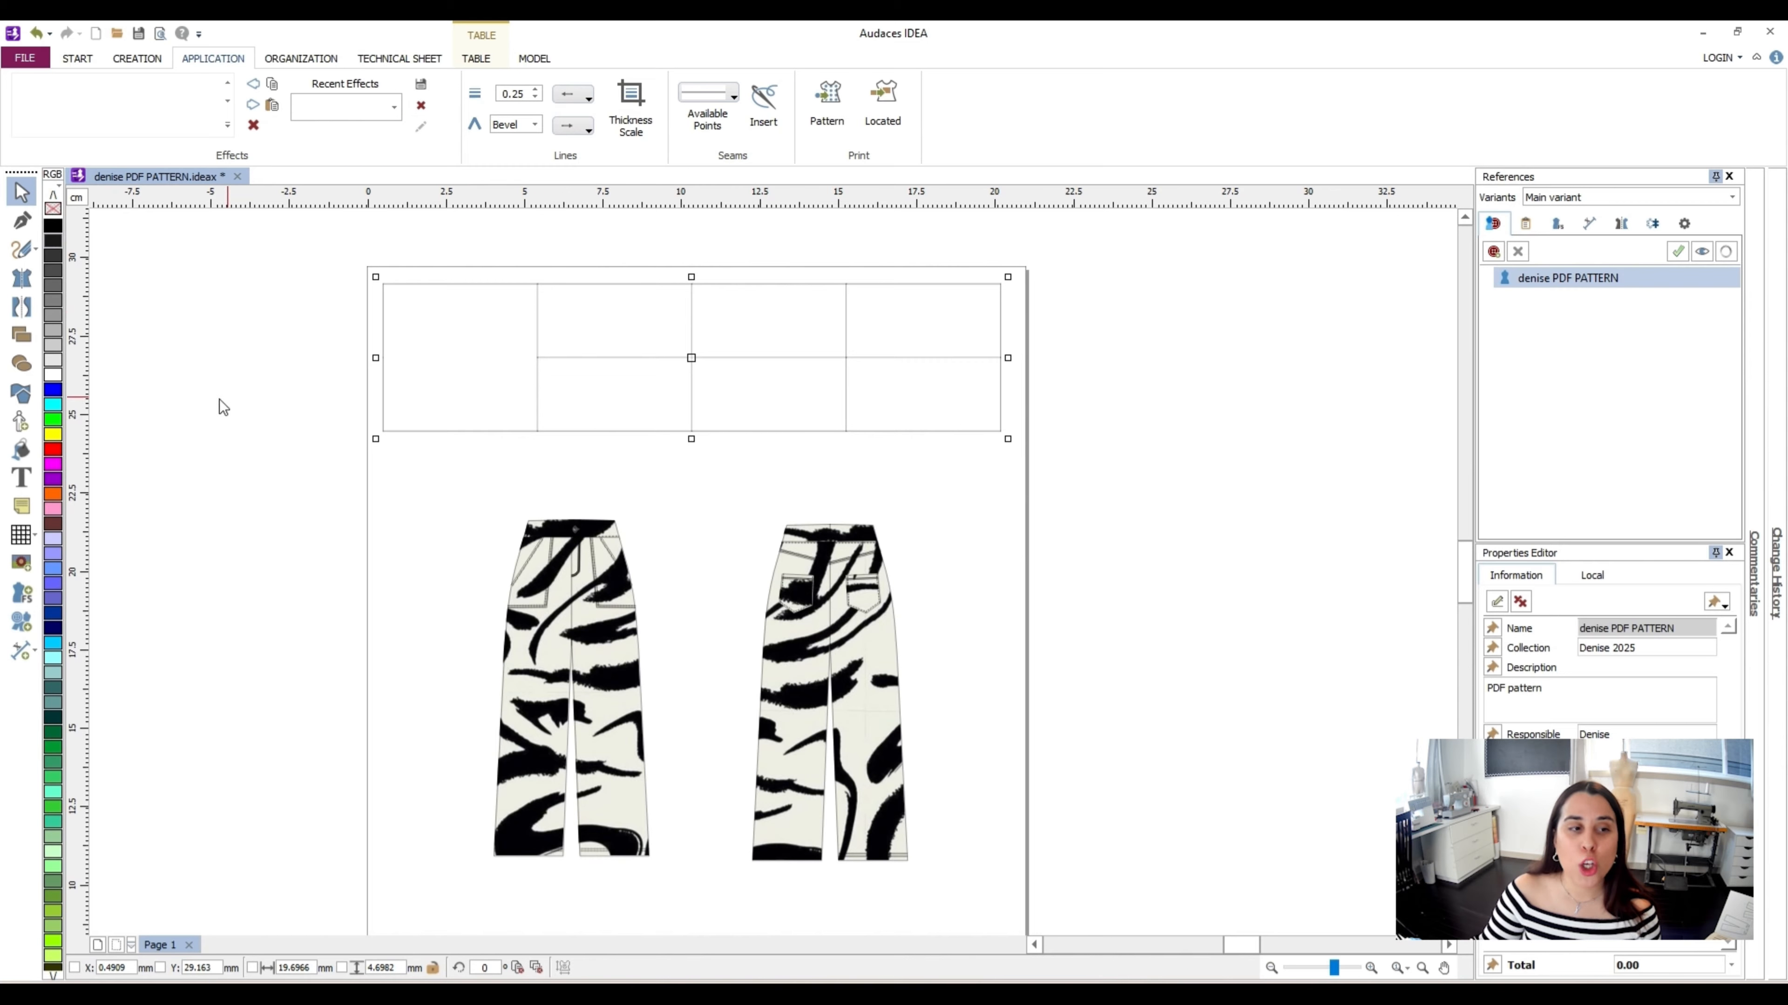
pyautogui.click(28, 560)
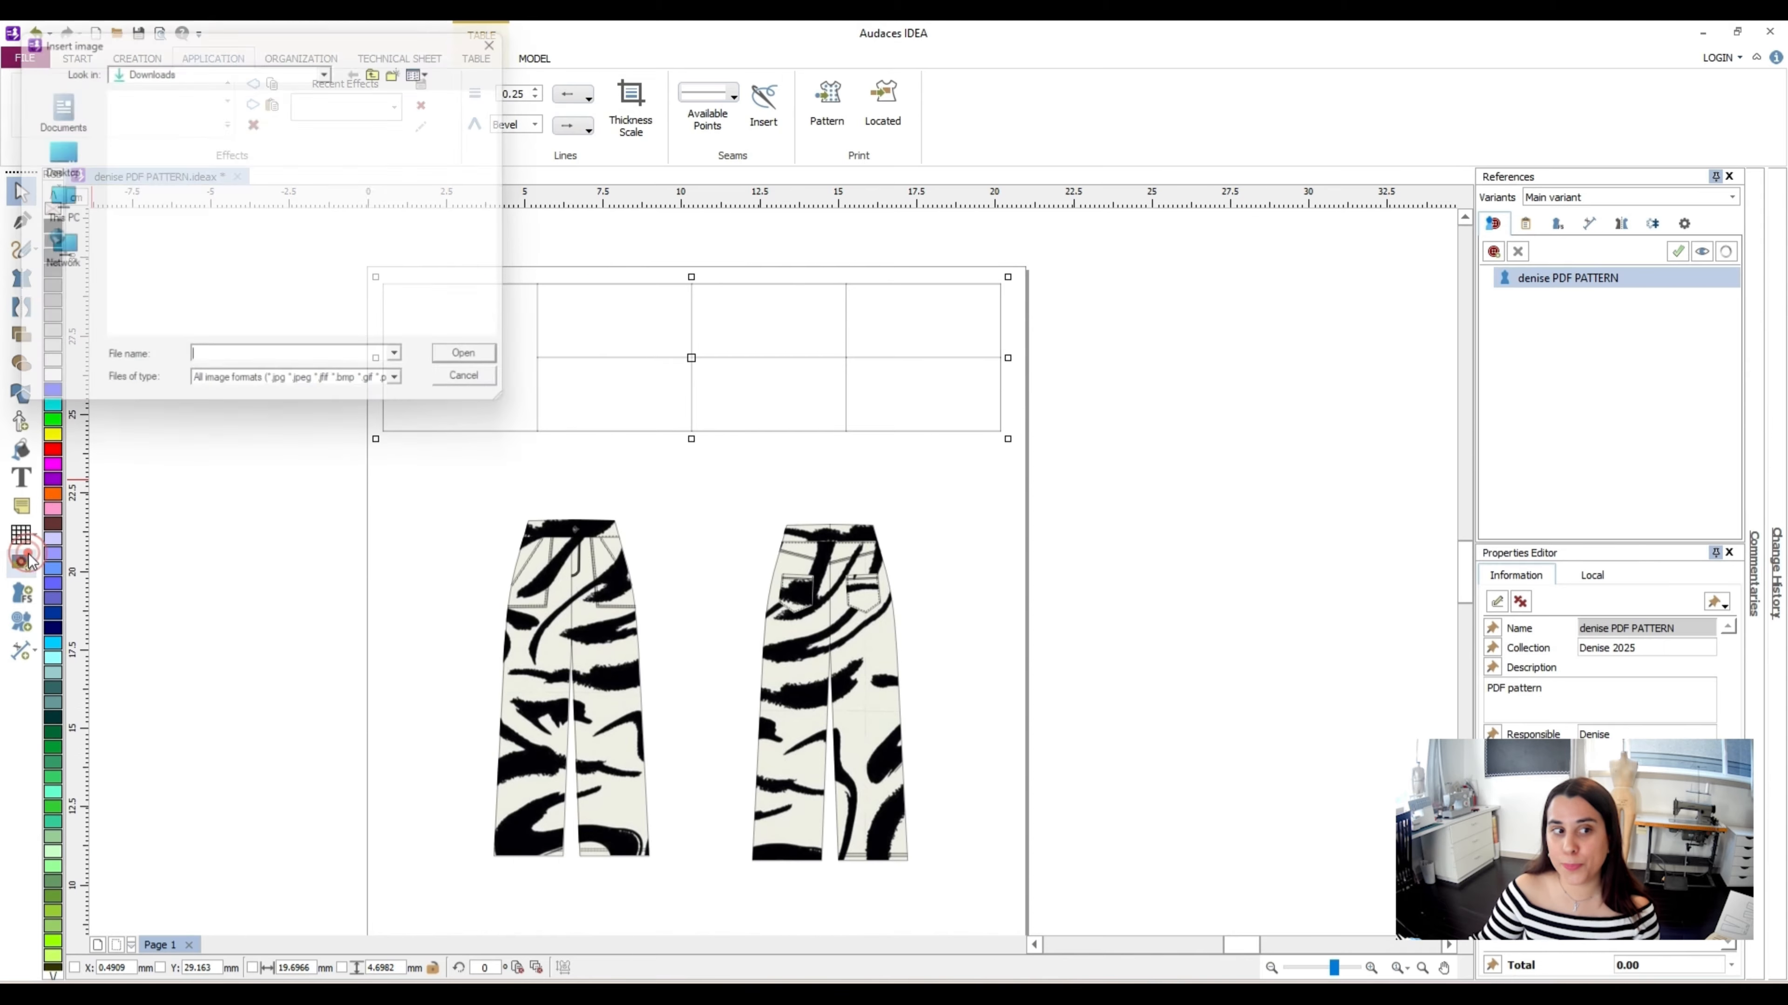
pyautogui.click(53, 151)
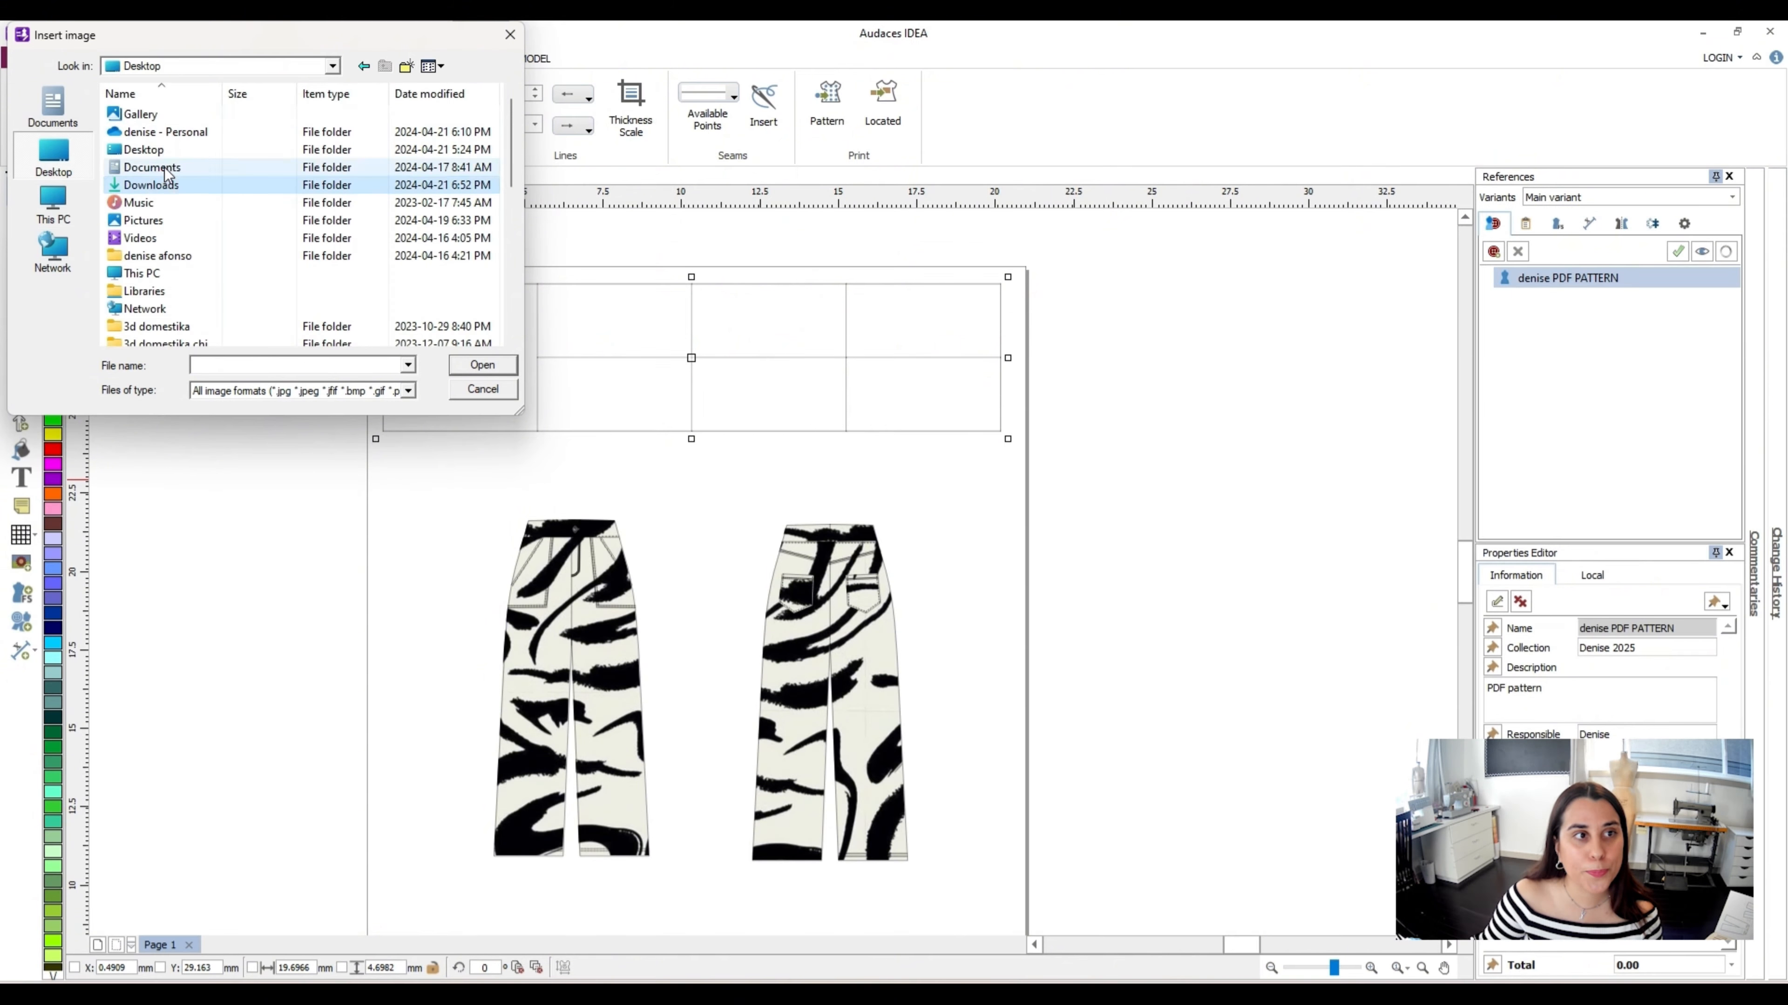
pyautogui.doubleClick(151, 167)
pyautogui.scroll(-2, 221, 227)
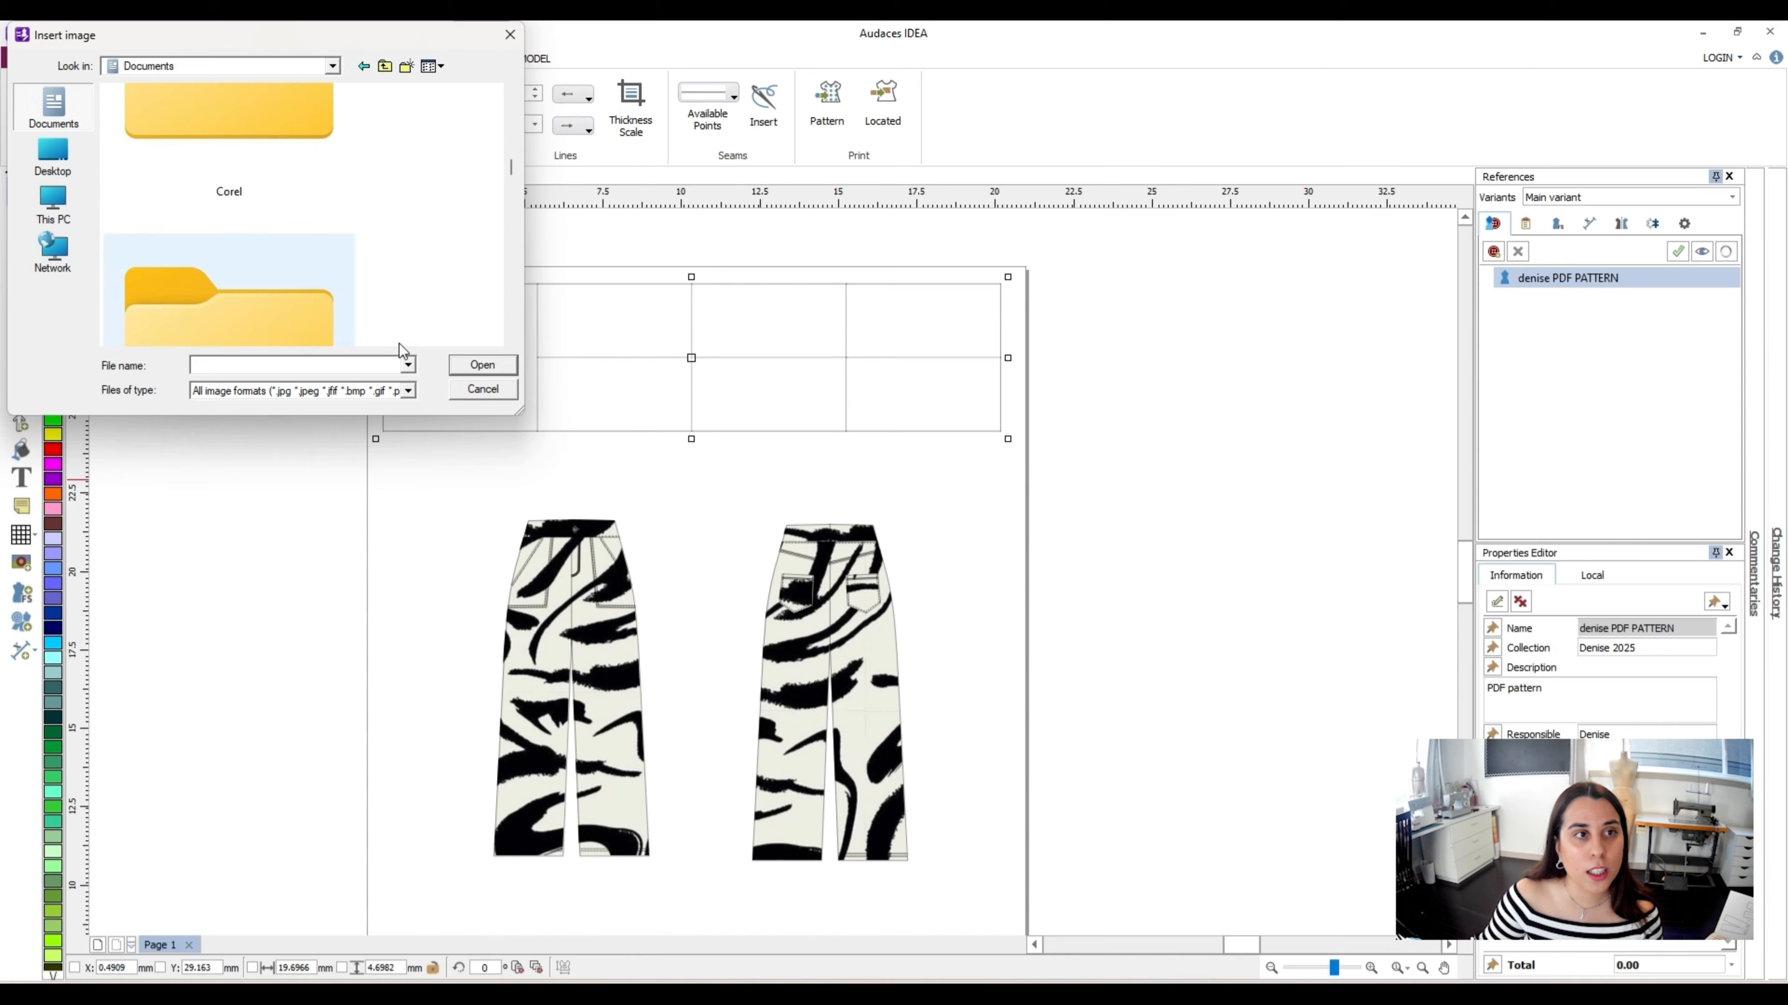
pyautogui.moveTo(521, 412); pyautogui.dragTo(1347, 782)
pyautogui.scroll(5, 609, 431)
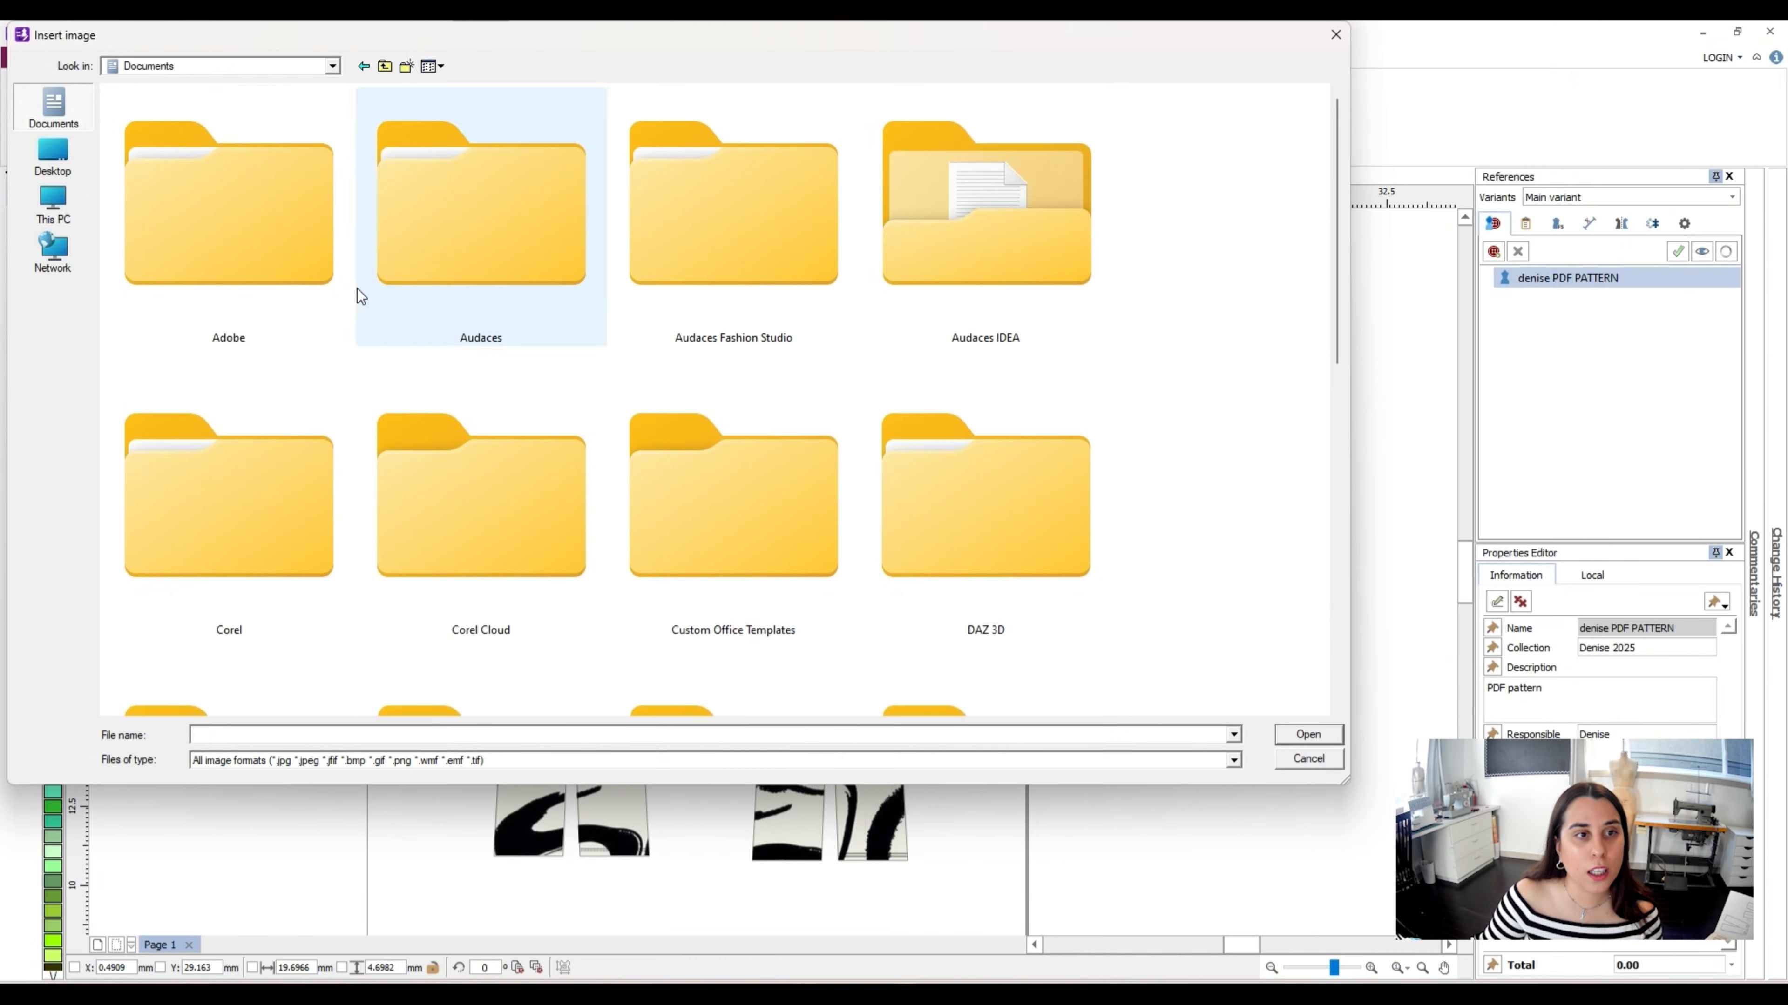
pyautogui.scroll(-5, 499, 547)
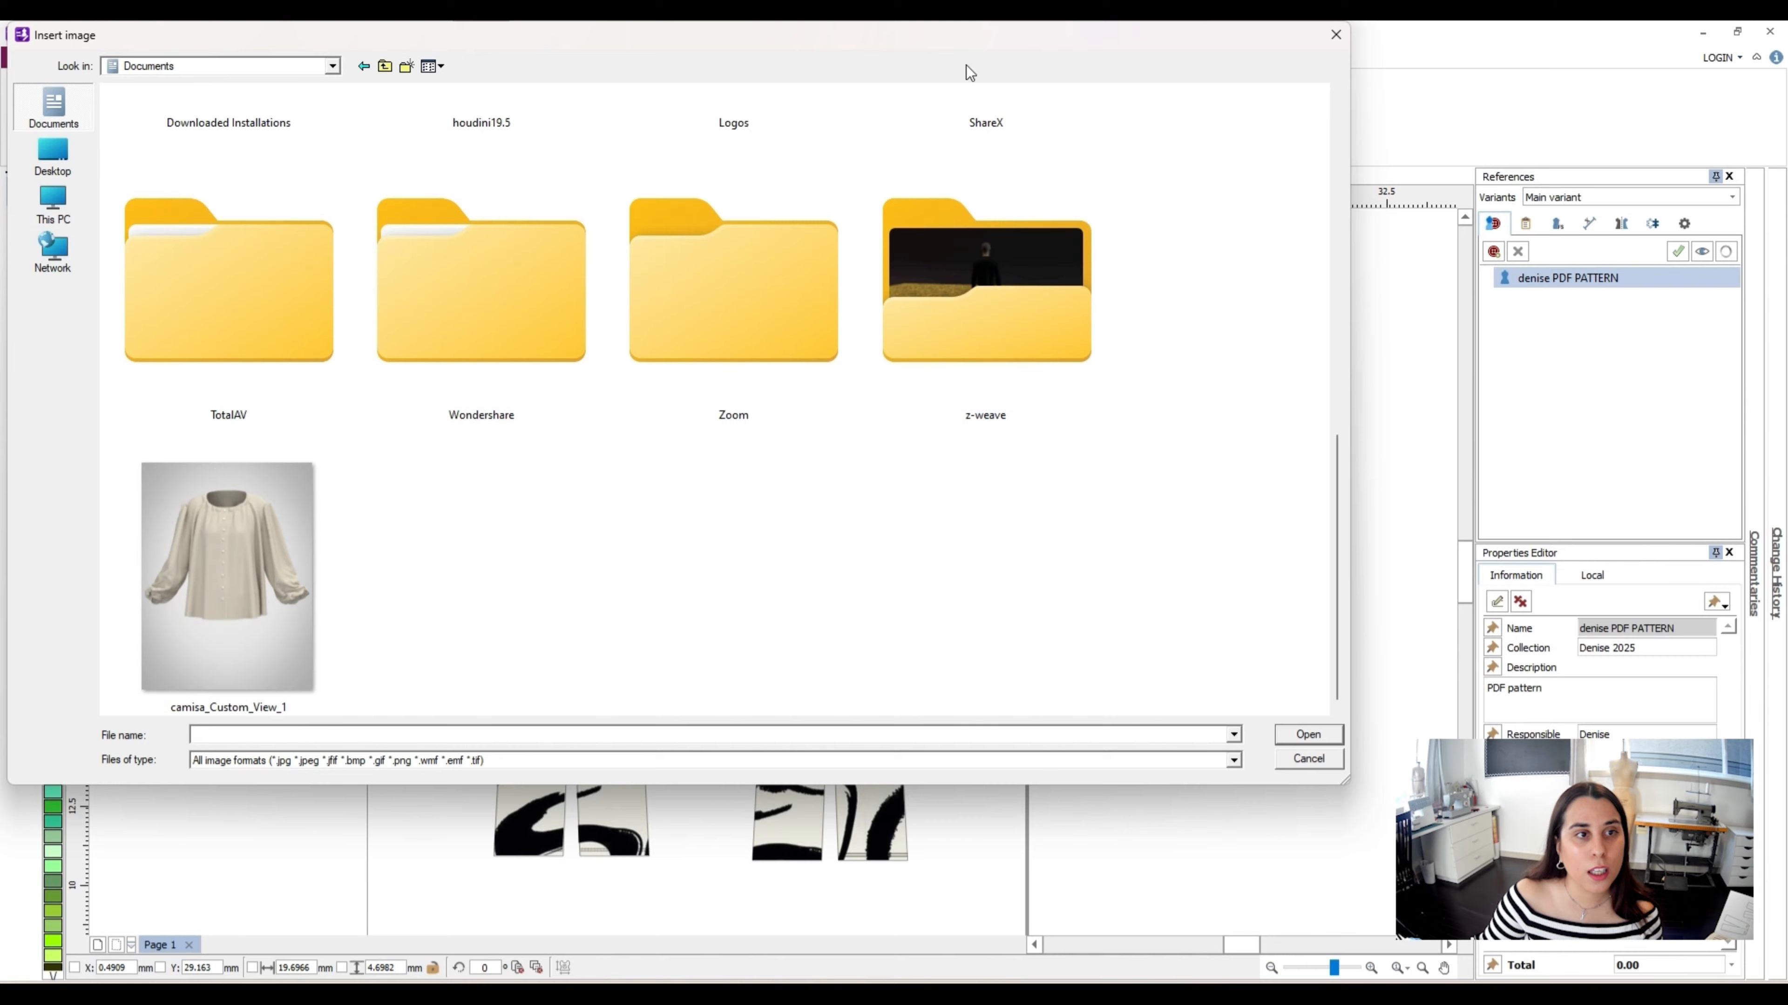
pyautogui.click(432, 66)
pyautogui.click(556, 175)
# Insert logo image 1 from the Principal folder within Documents > Logos into the table's merged first cell, and deselect the table
pyautogui.click(332, 65)
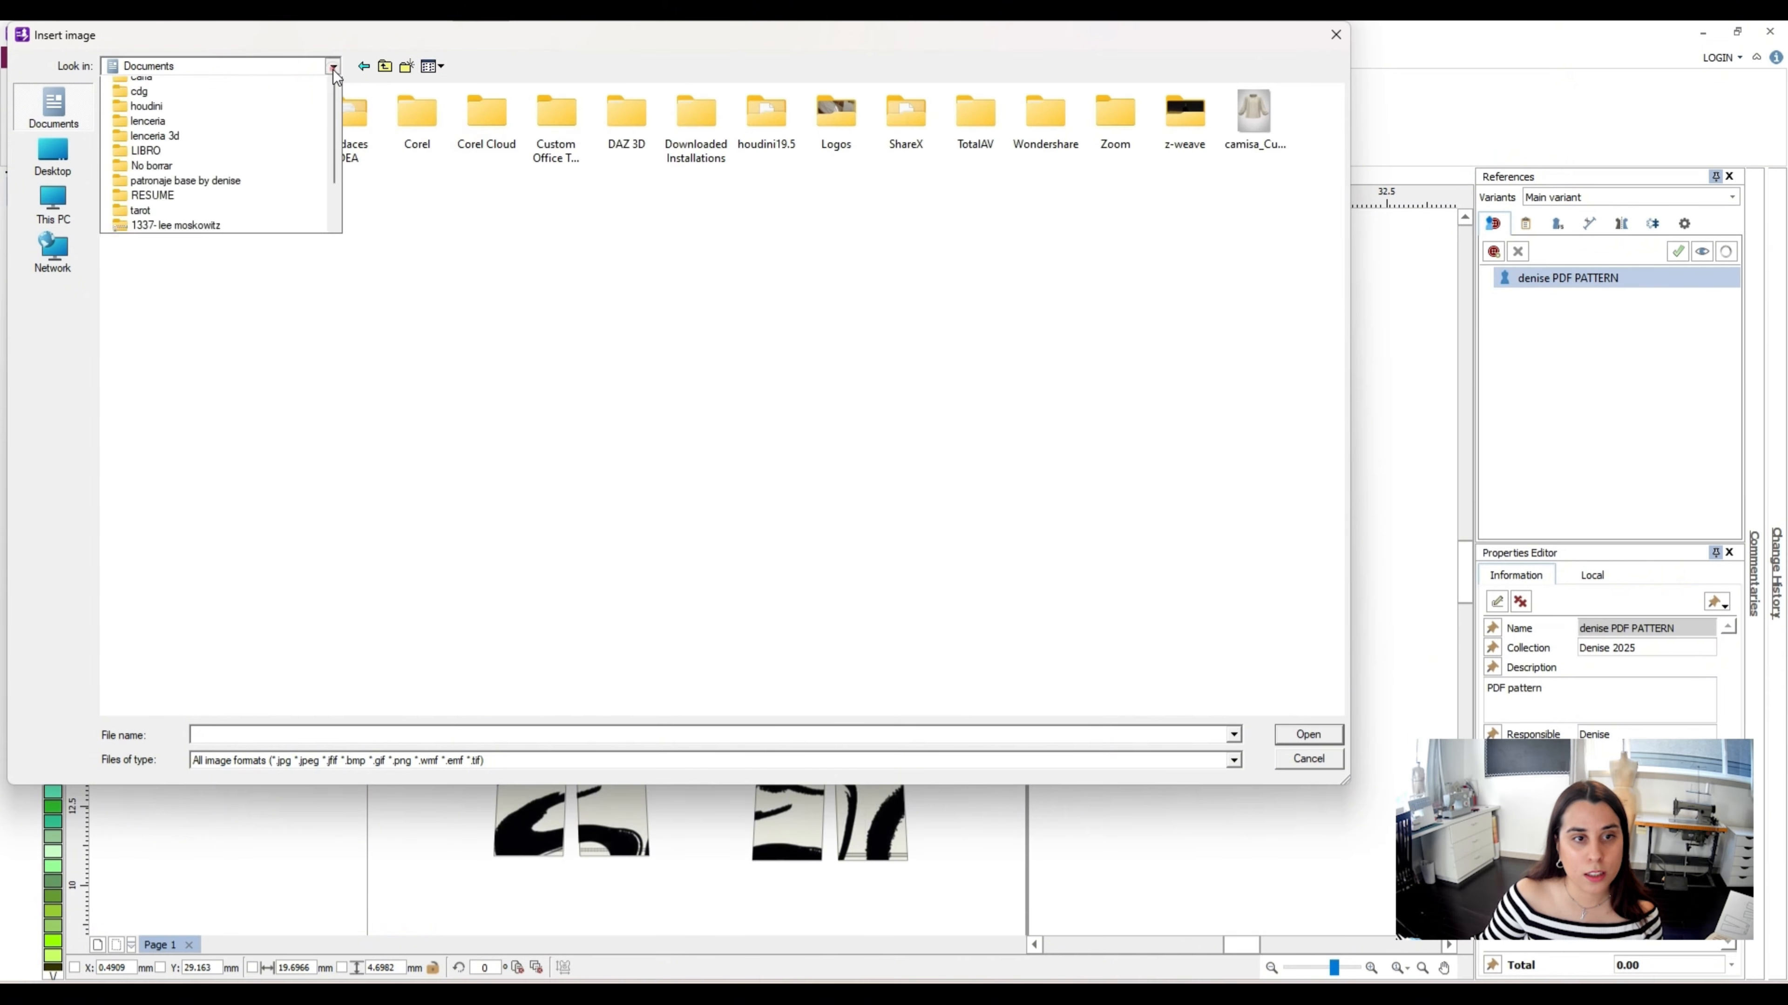
pyautogui.click(162, 234)
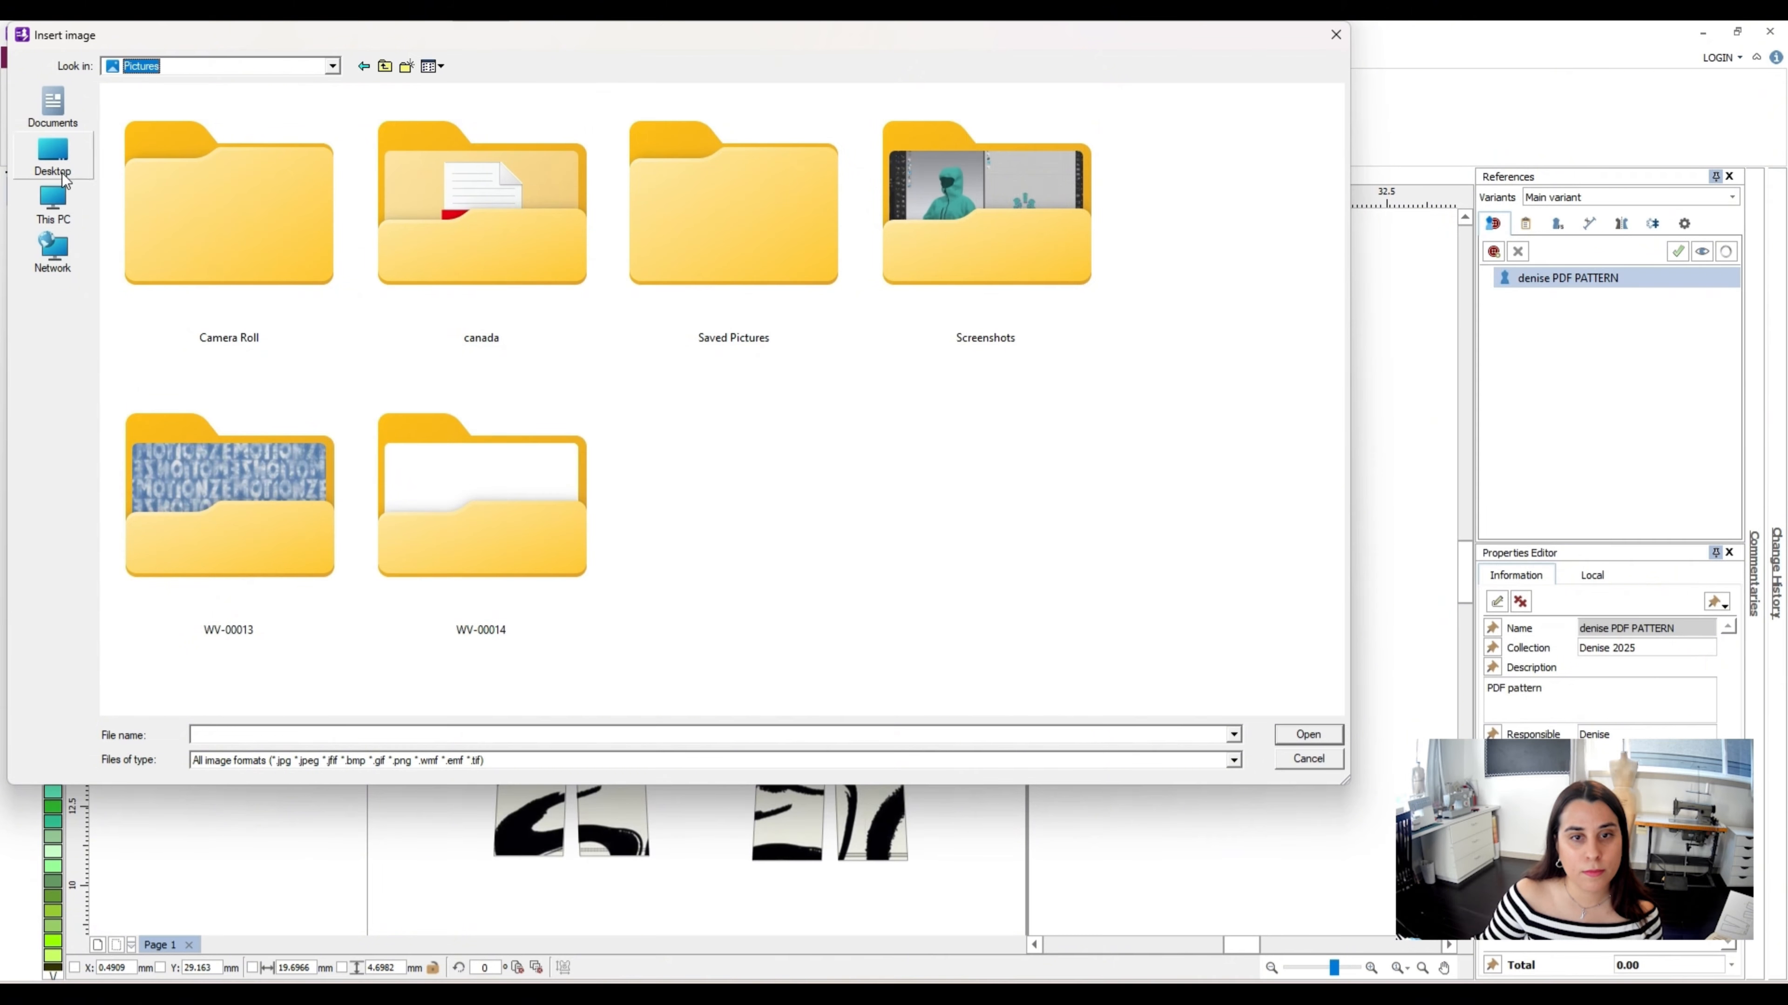
pyautogui.click(331, 65)
pyautogui.click(242, 121)
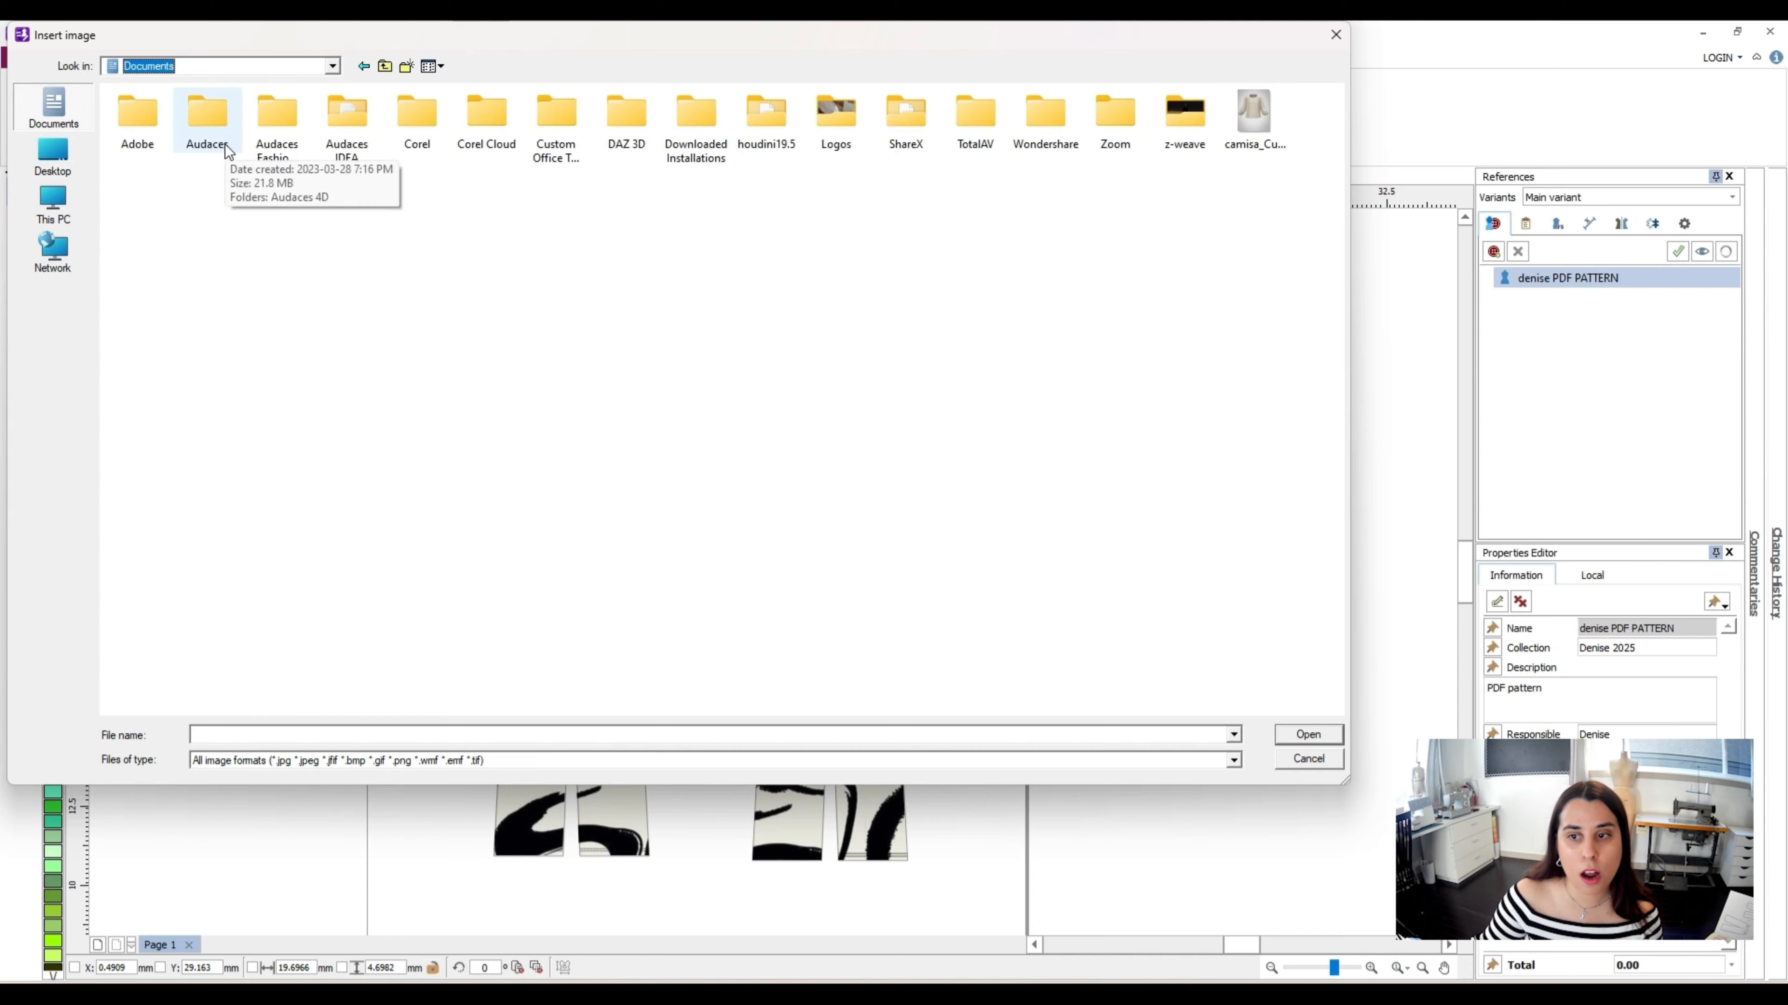
pyautogui.doubleClick(812, 127)
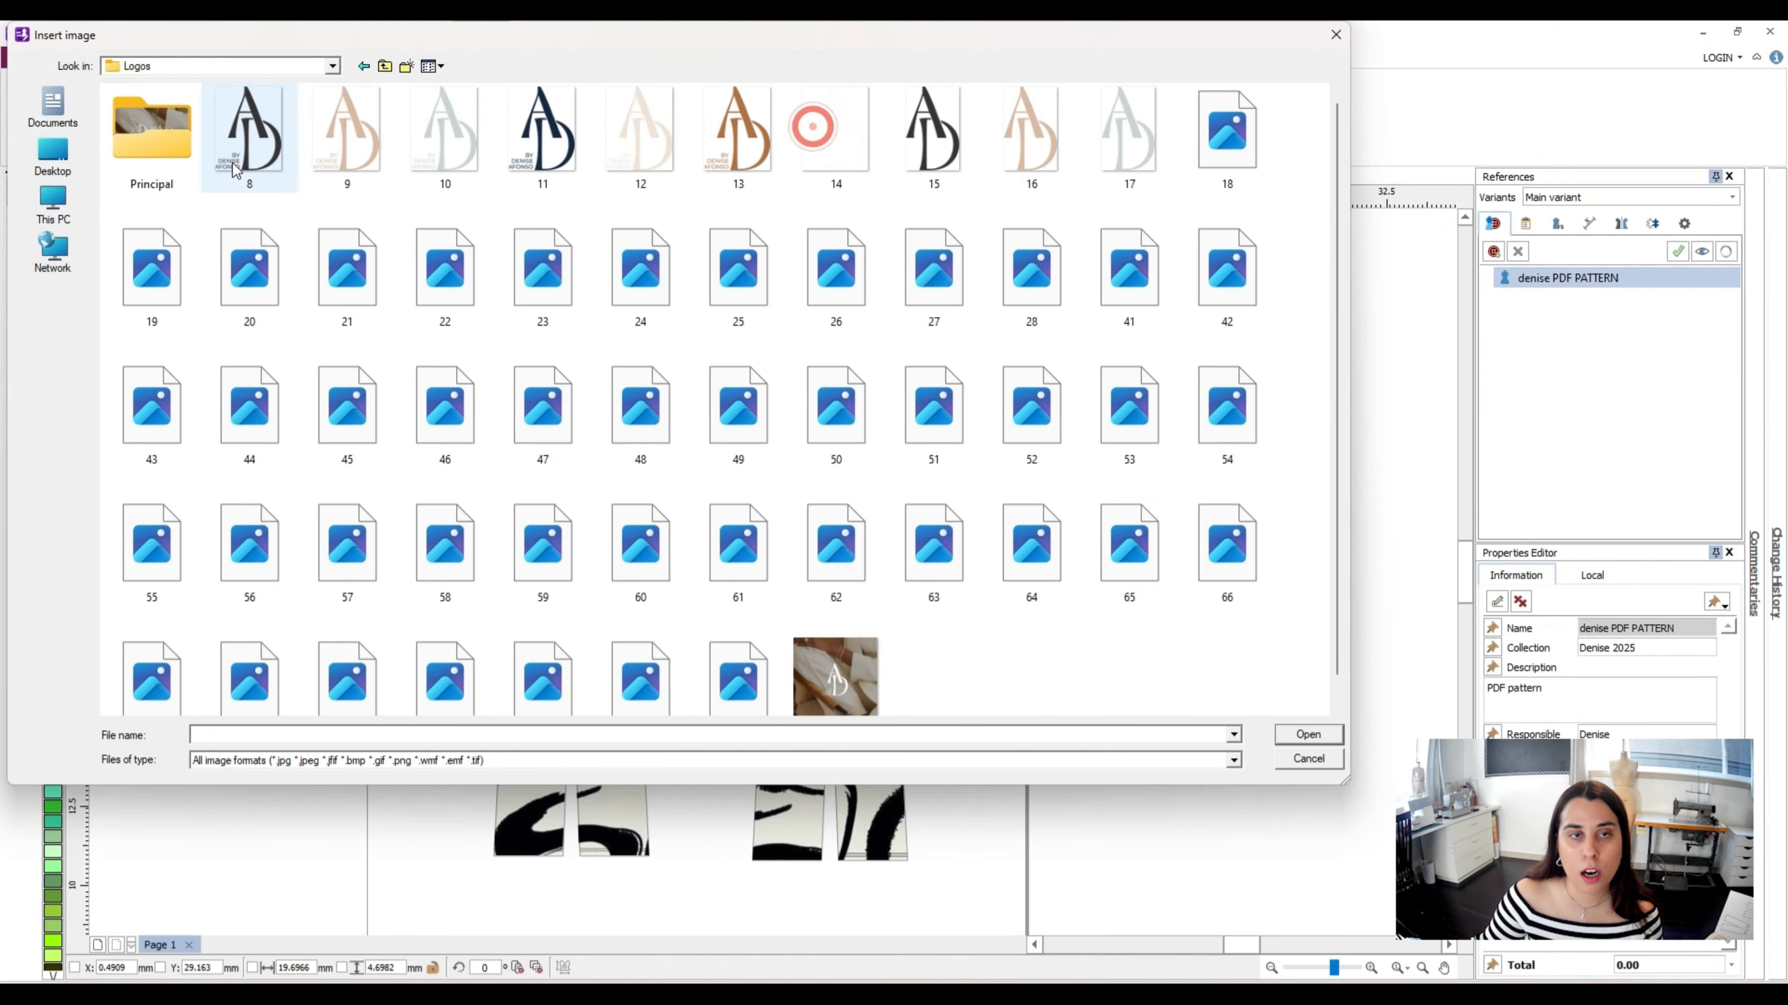
pyautogui.doubleClick(132, 176)
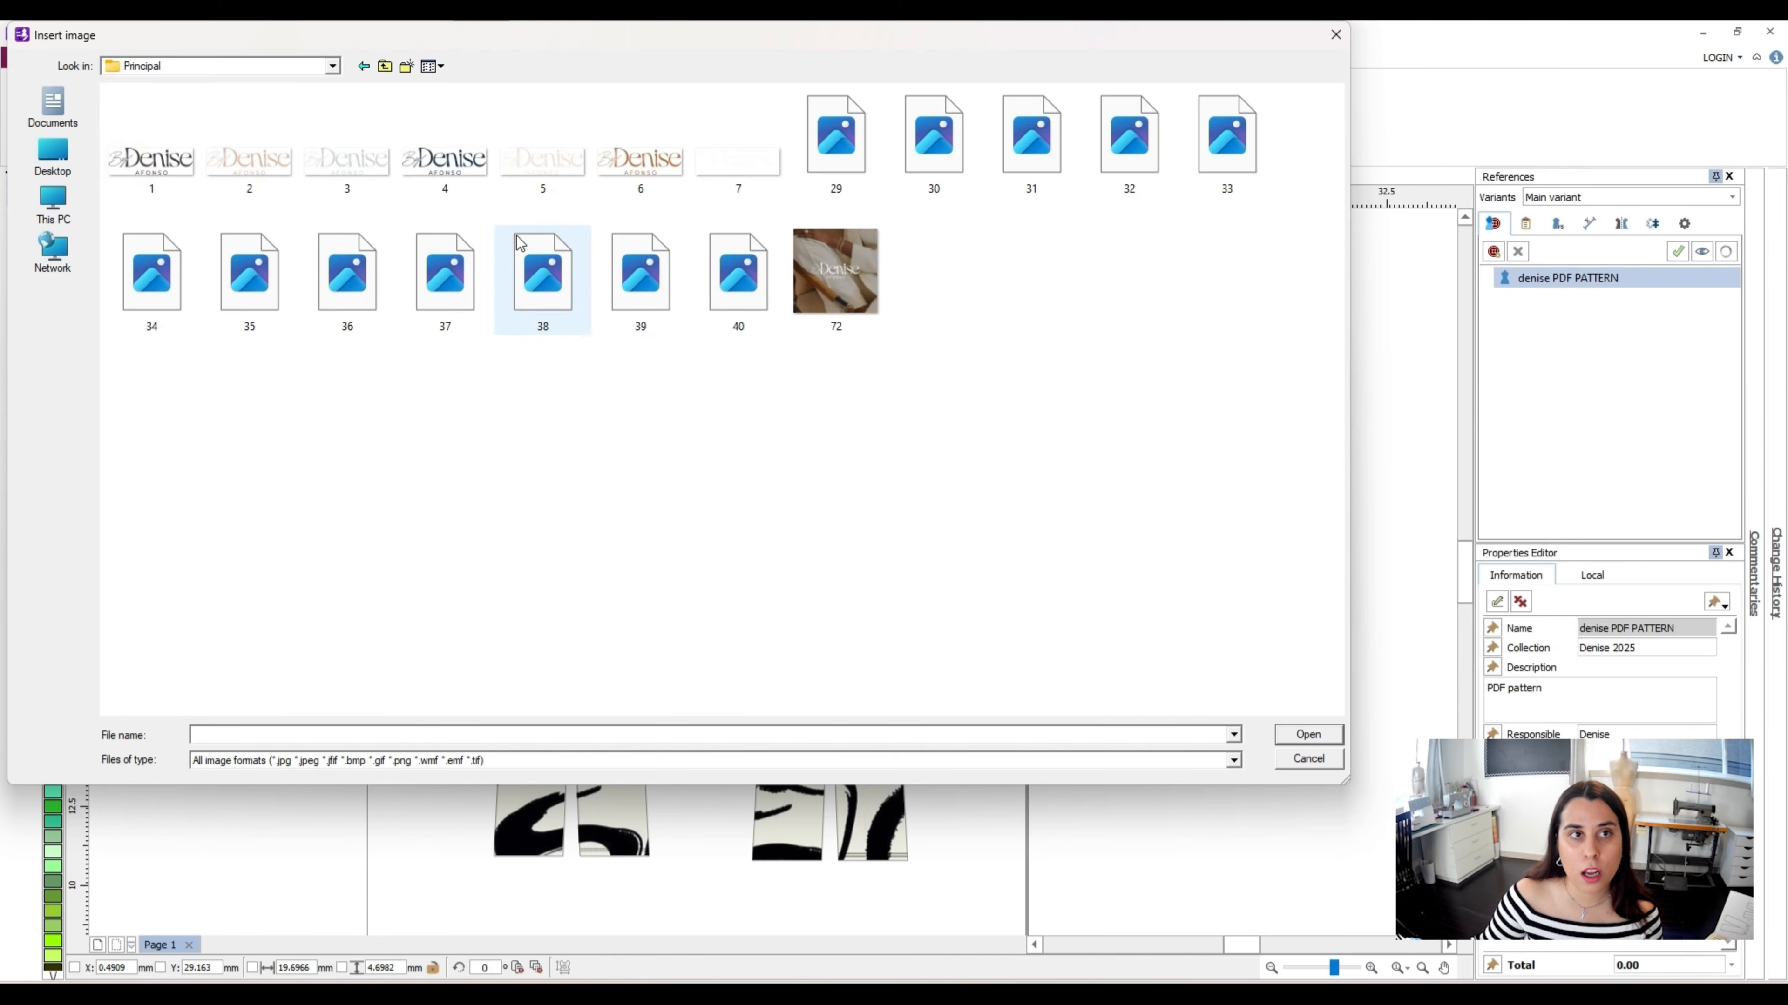
pyautogui.doubleClick(148, 155)
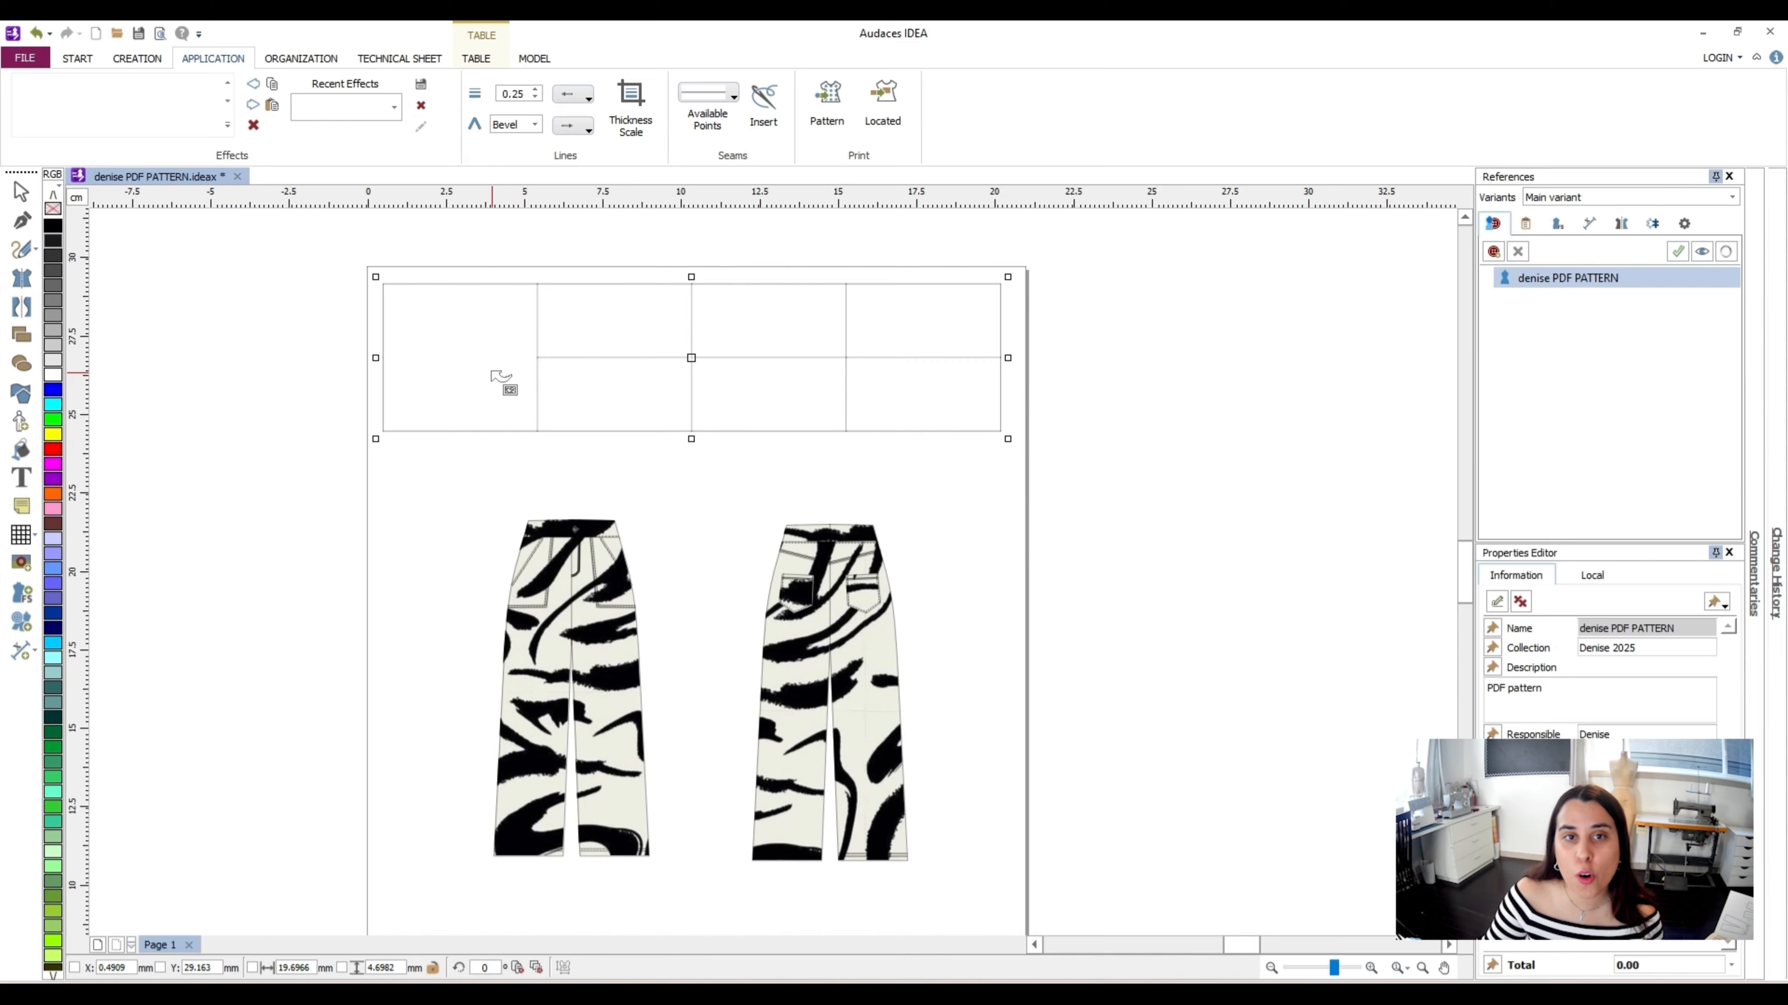
pyautogui.click(464, 349)
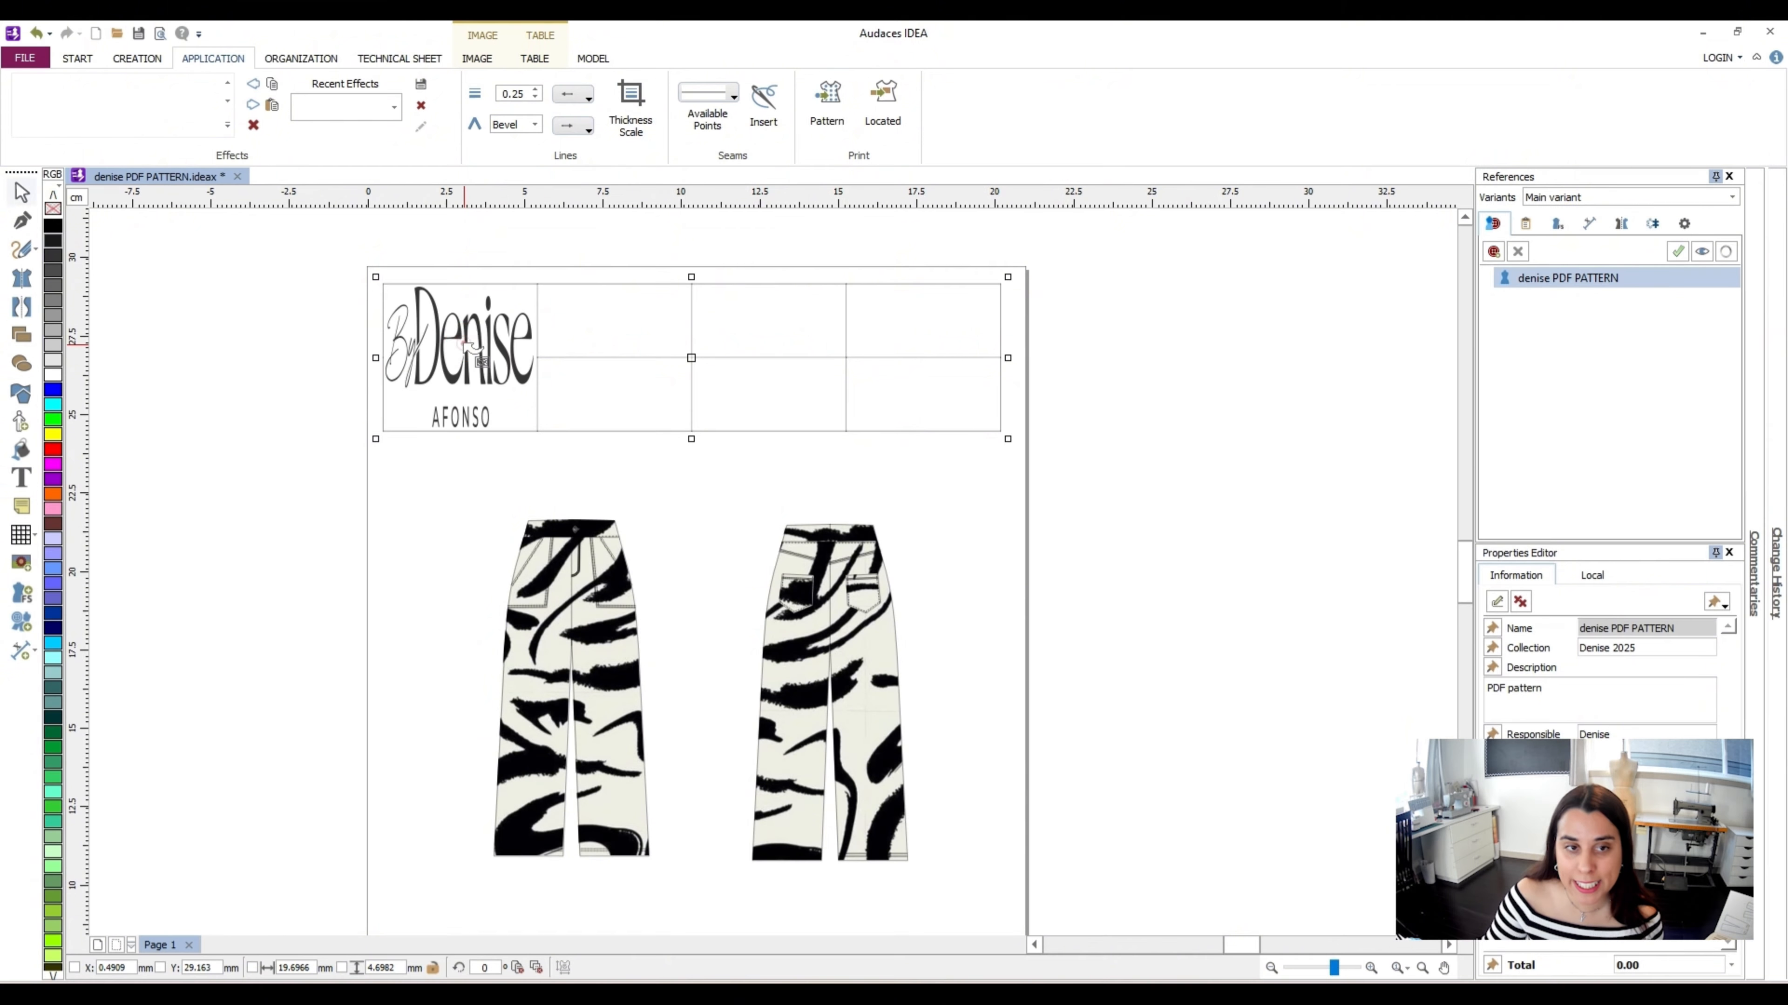
pyautogui.click(323, 362)
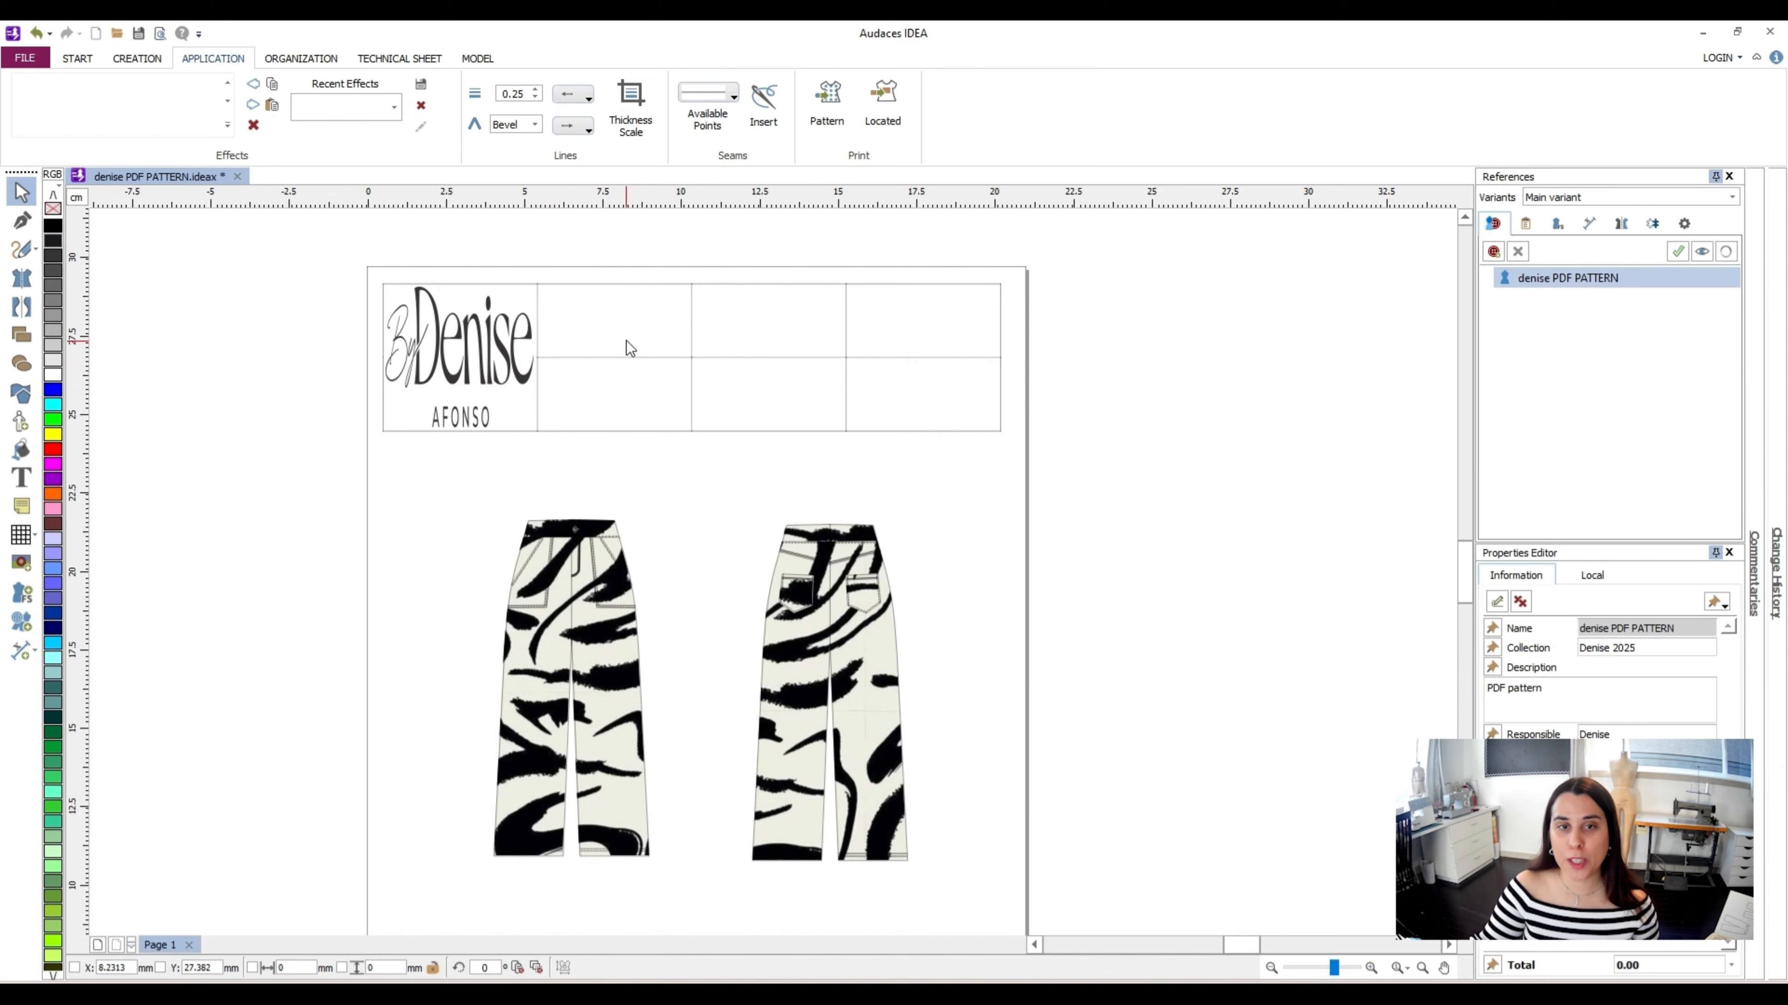
# Label the two cells of the table's second column "Collection" and "Drescription" using the Text tool
pyautogui.click(644, 324)
pyautogui.click(23, 479)
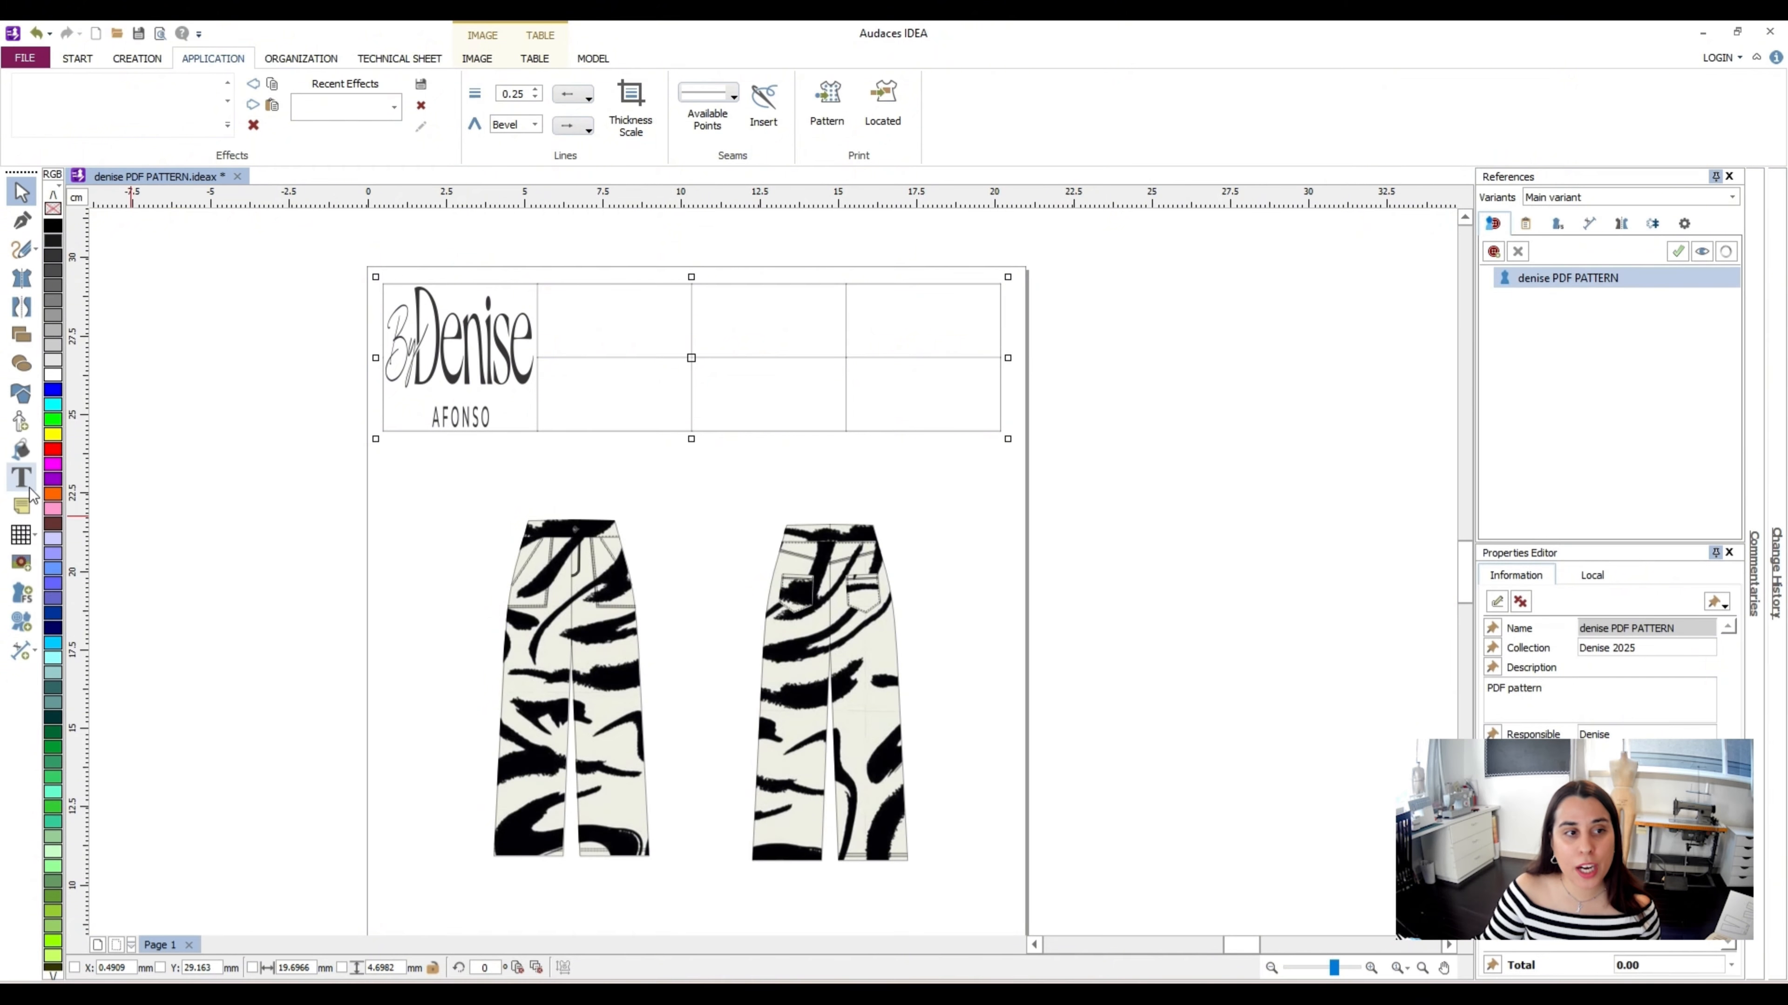
pyautogui.click(556, 336)
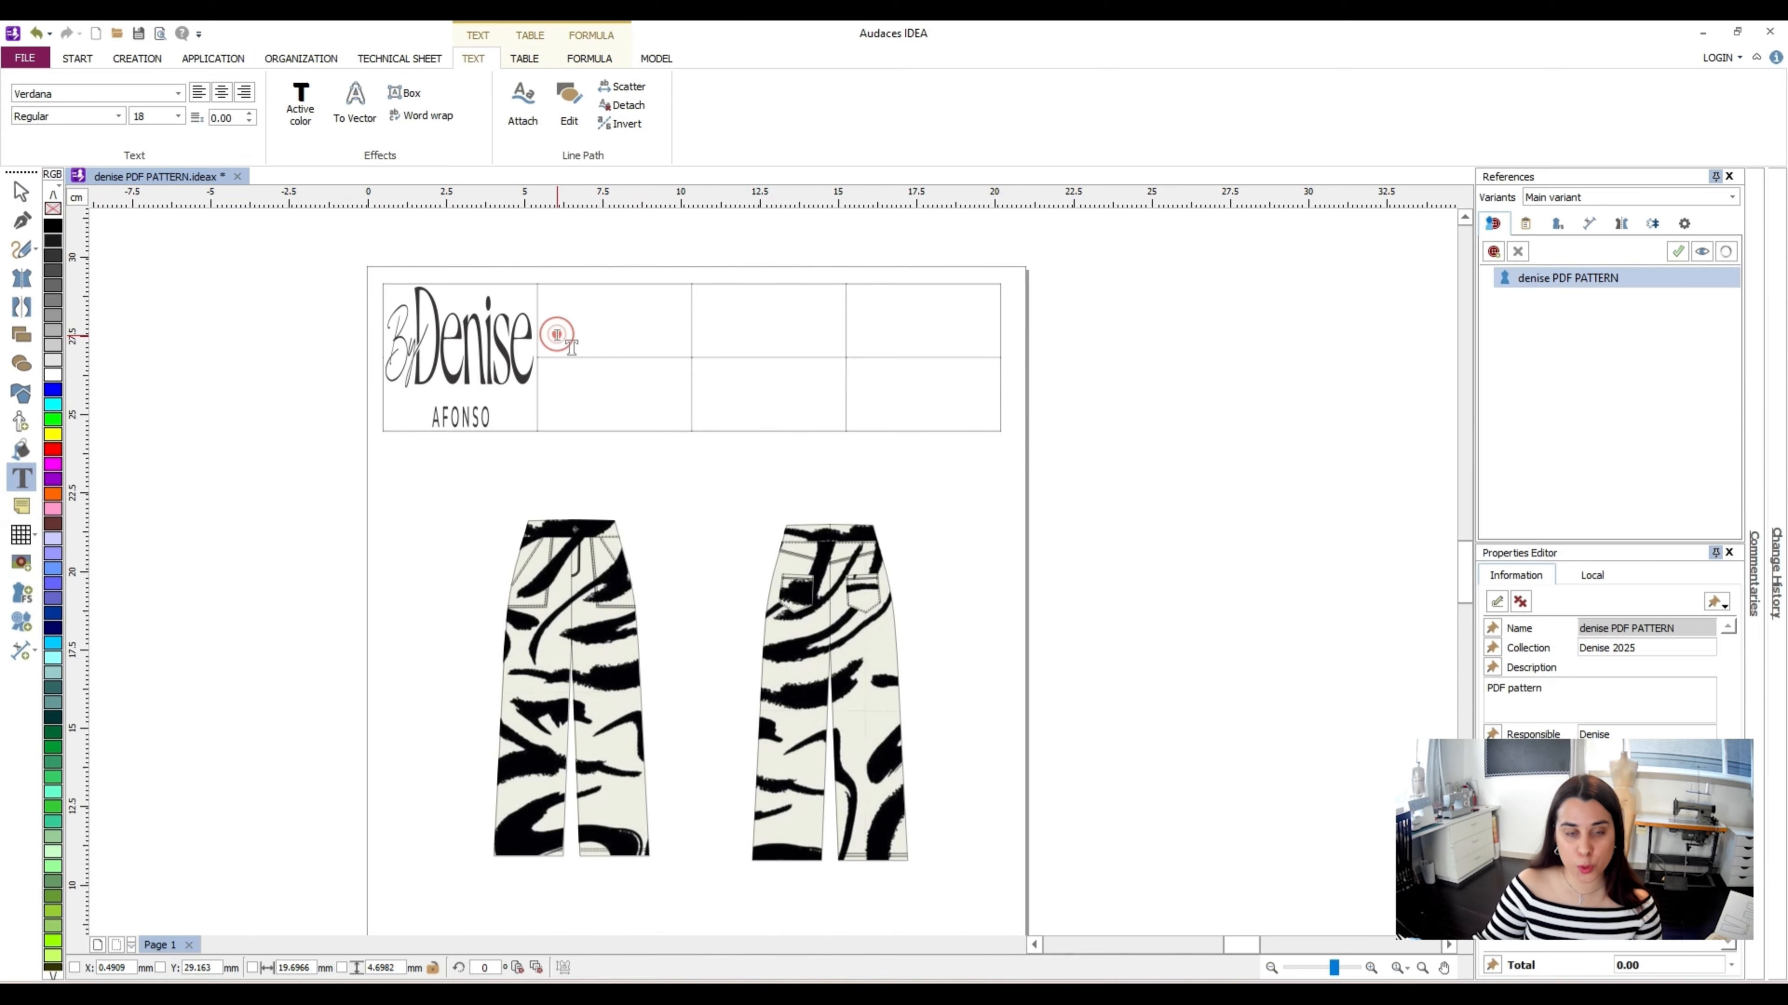
pyautogui.write('Collection')
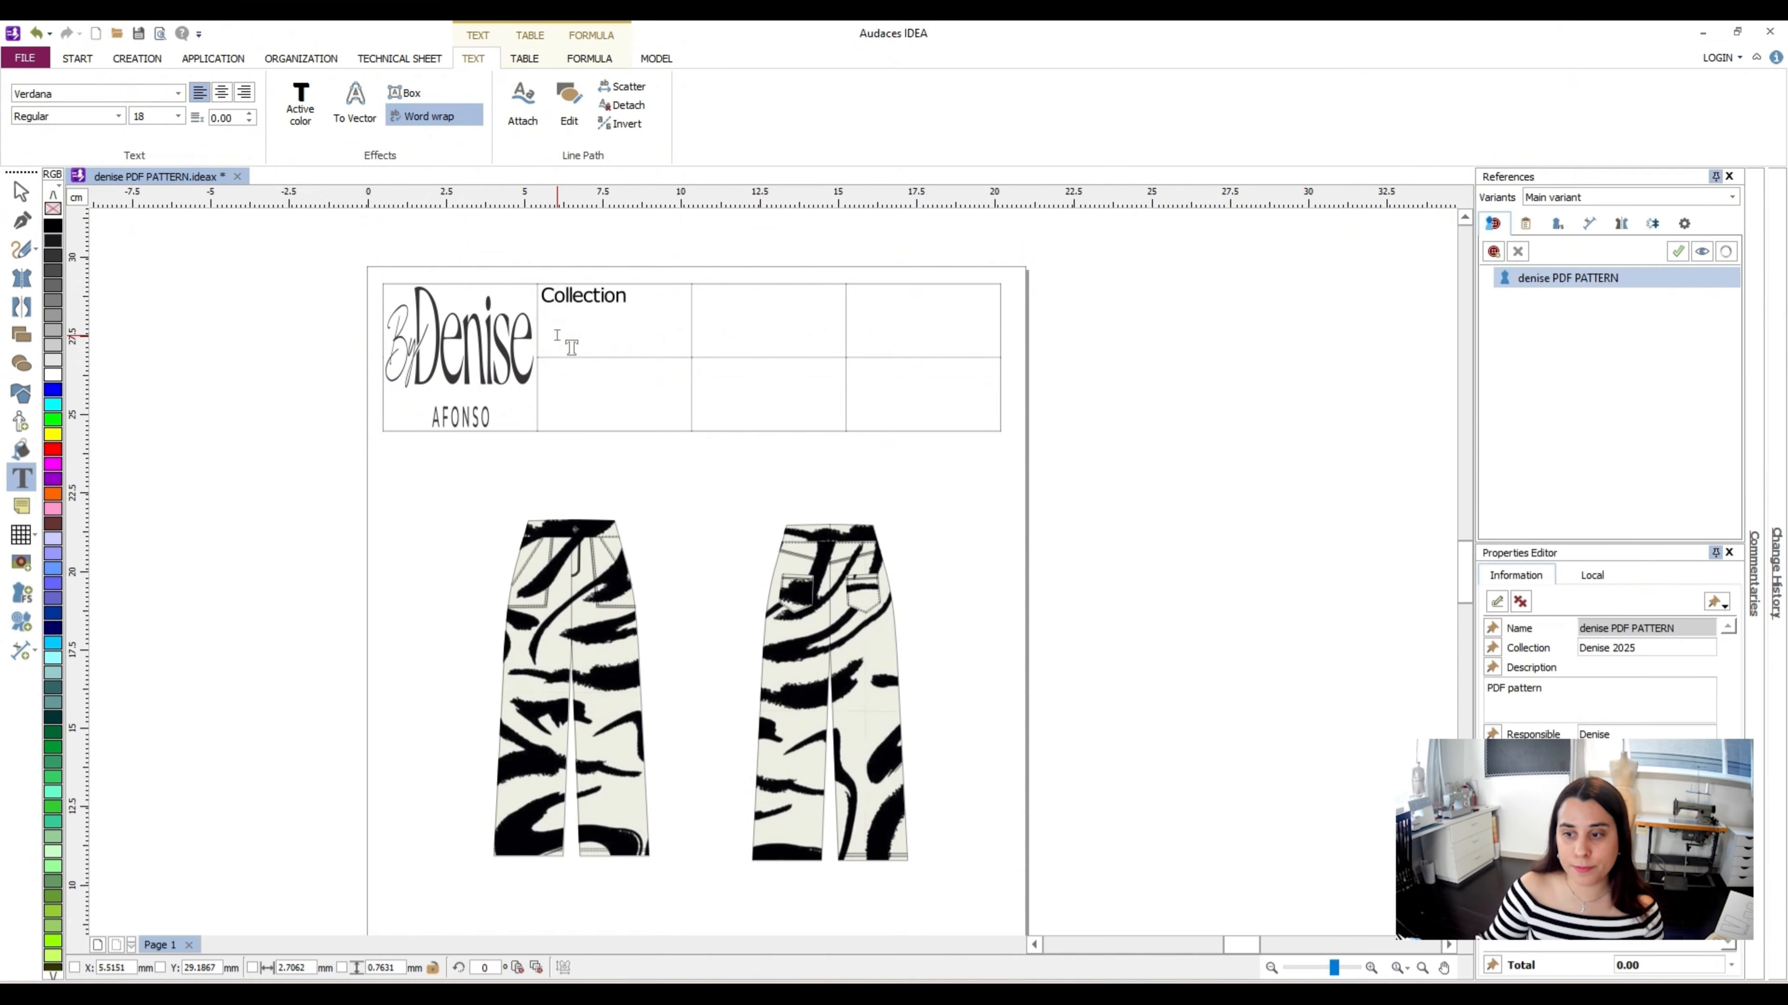
pyautogui.click(606, 398)
pyautogui.click(606, 398)
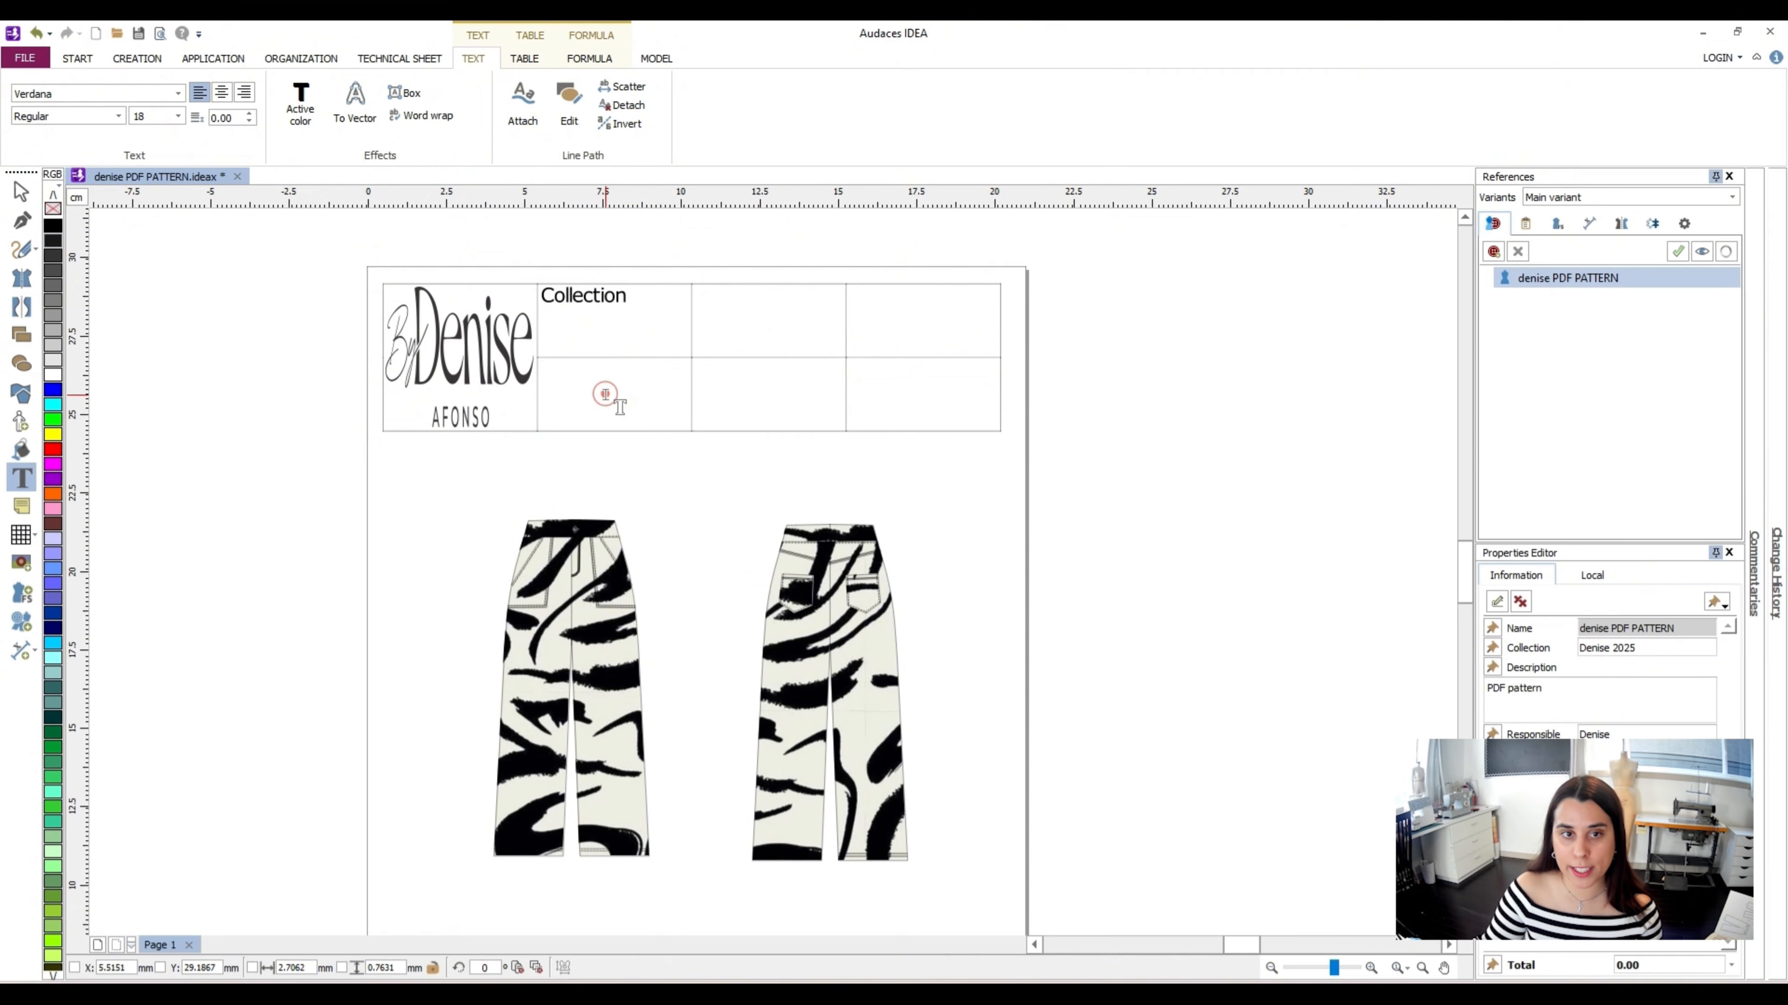
pyautogui.write('Drescription')
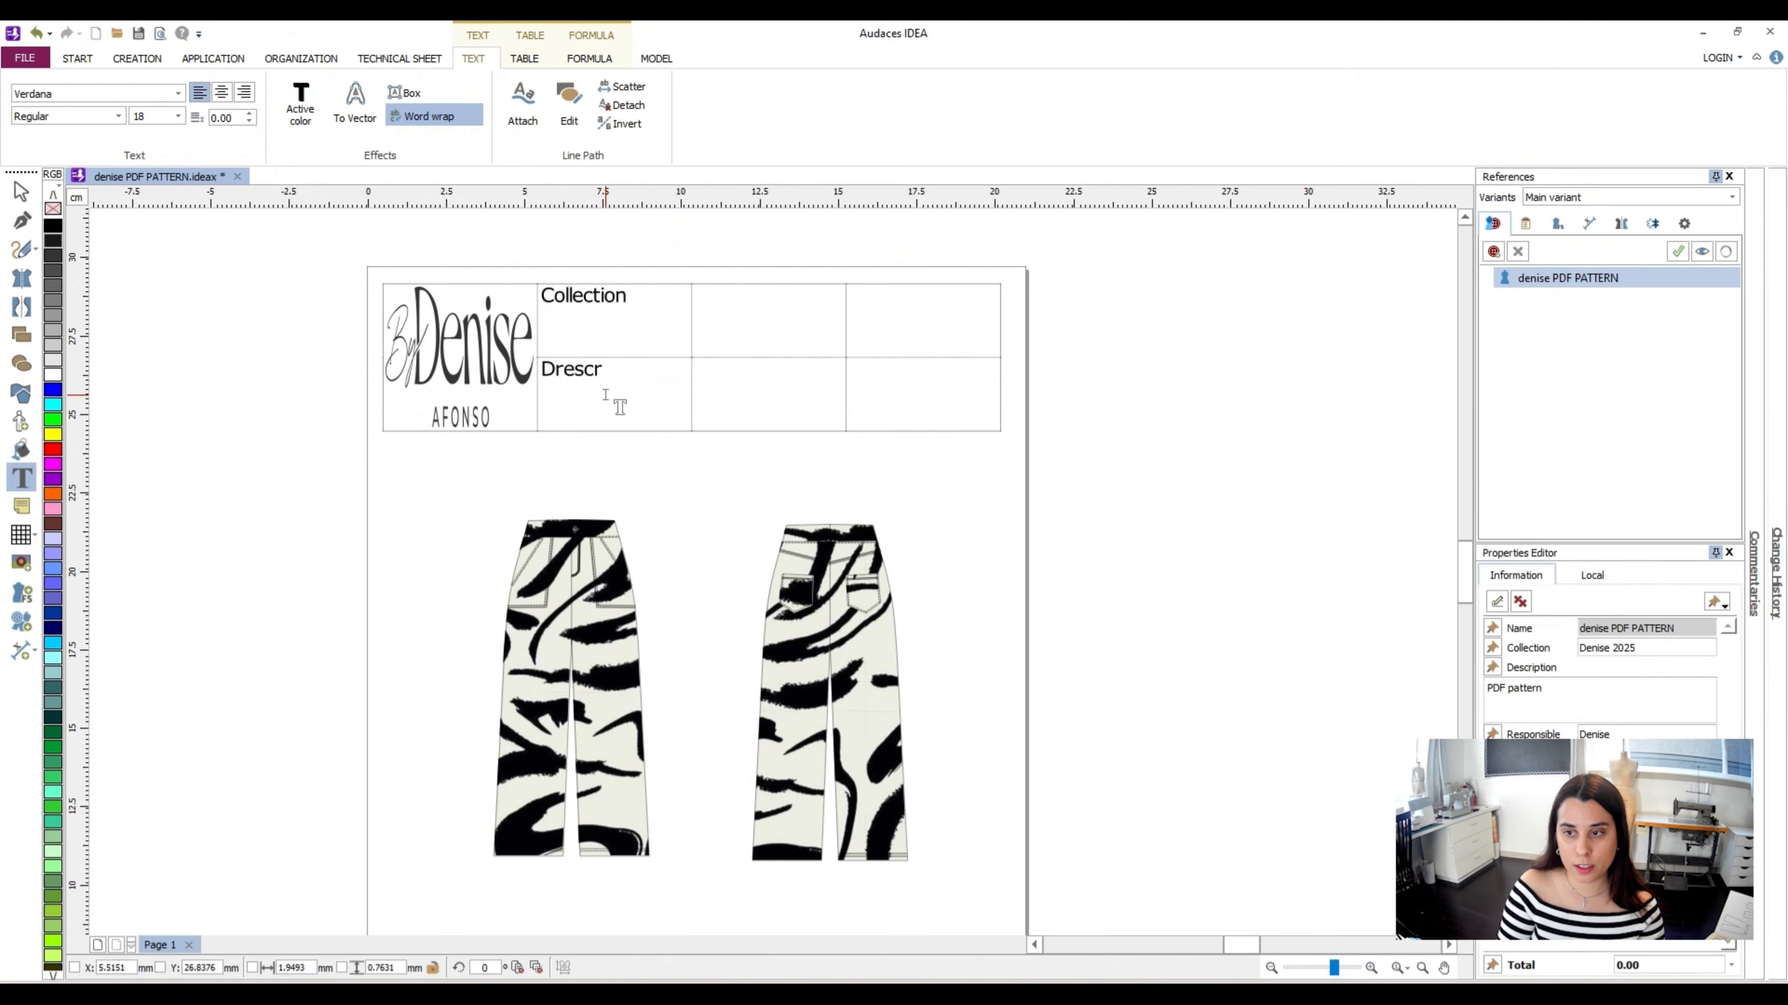
# Replace the document's description property with "Print Pant animal print" and leave text editing
pyautogui.click(1559, 695)
pyautogui.press('BackSpace')
pyautogui.press('BackSpace')
pyautogui.press('BackSpace')
pyautogui.press('BackSpace')
pyautogui.press('BackSpace')
pyautogui.press('BackSpace')
pyautogui.press('BackSpace')
pyautogui.press('BackSpace')
pyautogui.press('BackSpace')
pyautogui.press('BackSpace')
pyautogui.press('BackSpace')
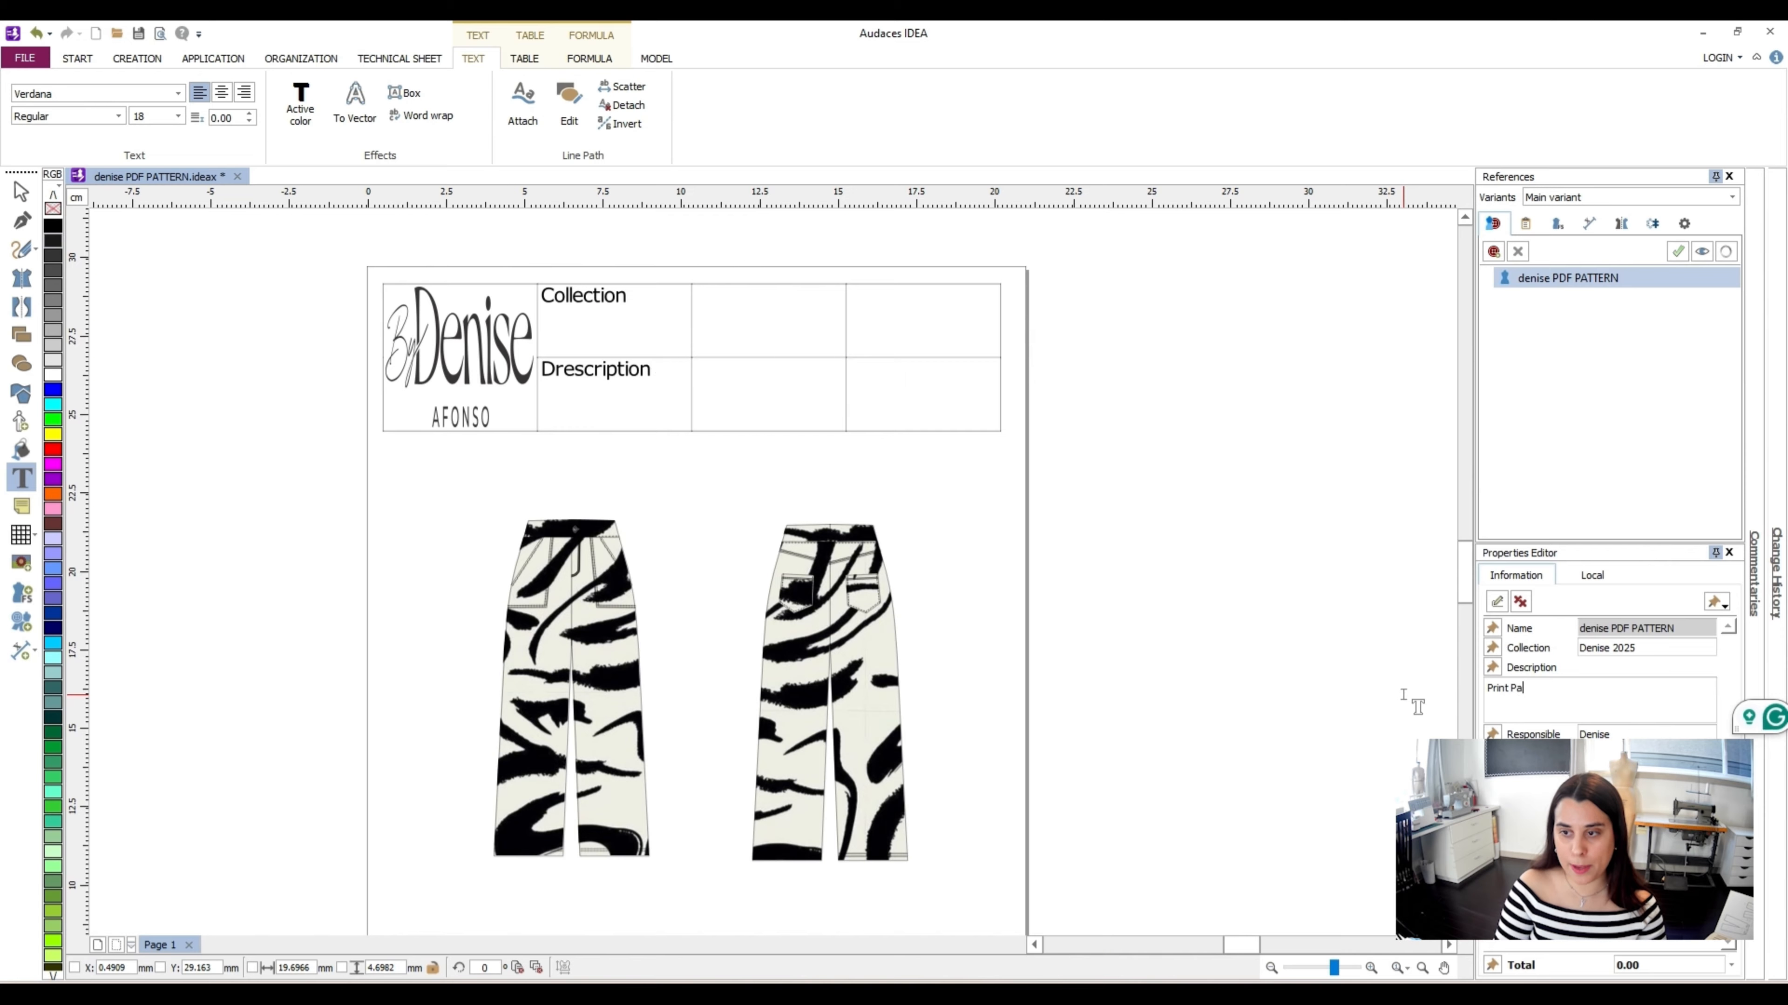
pyautogui.write('Print Pant animal print')
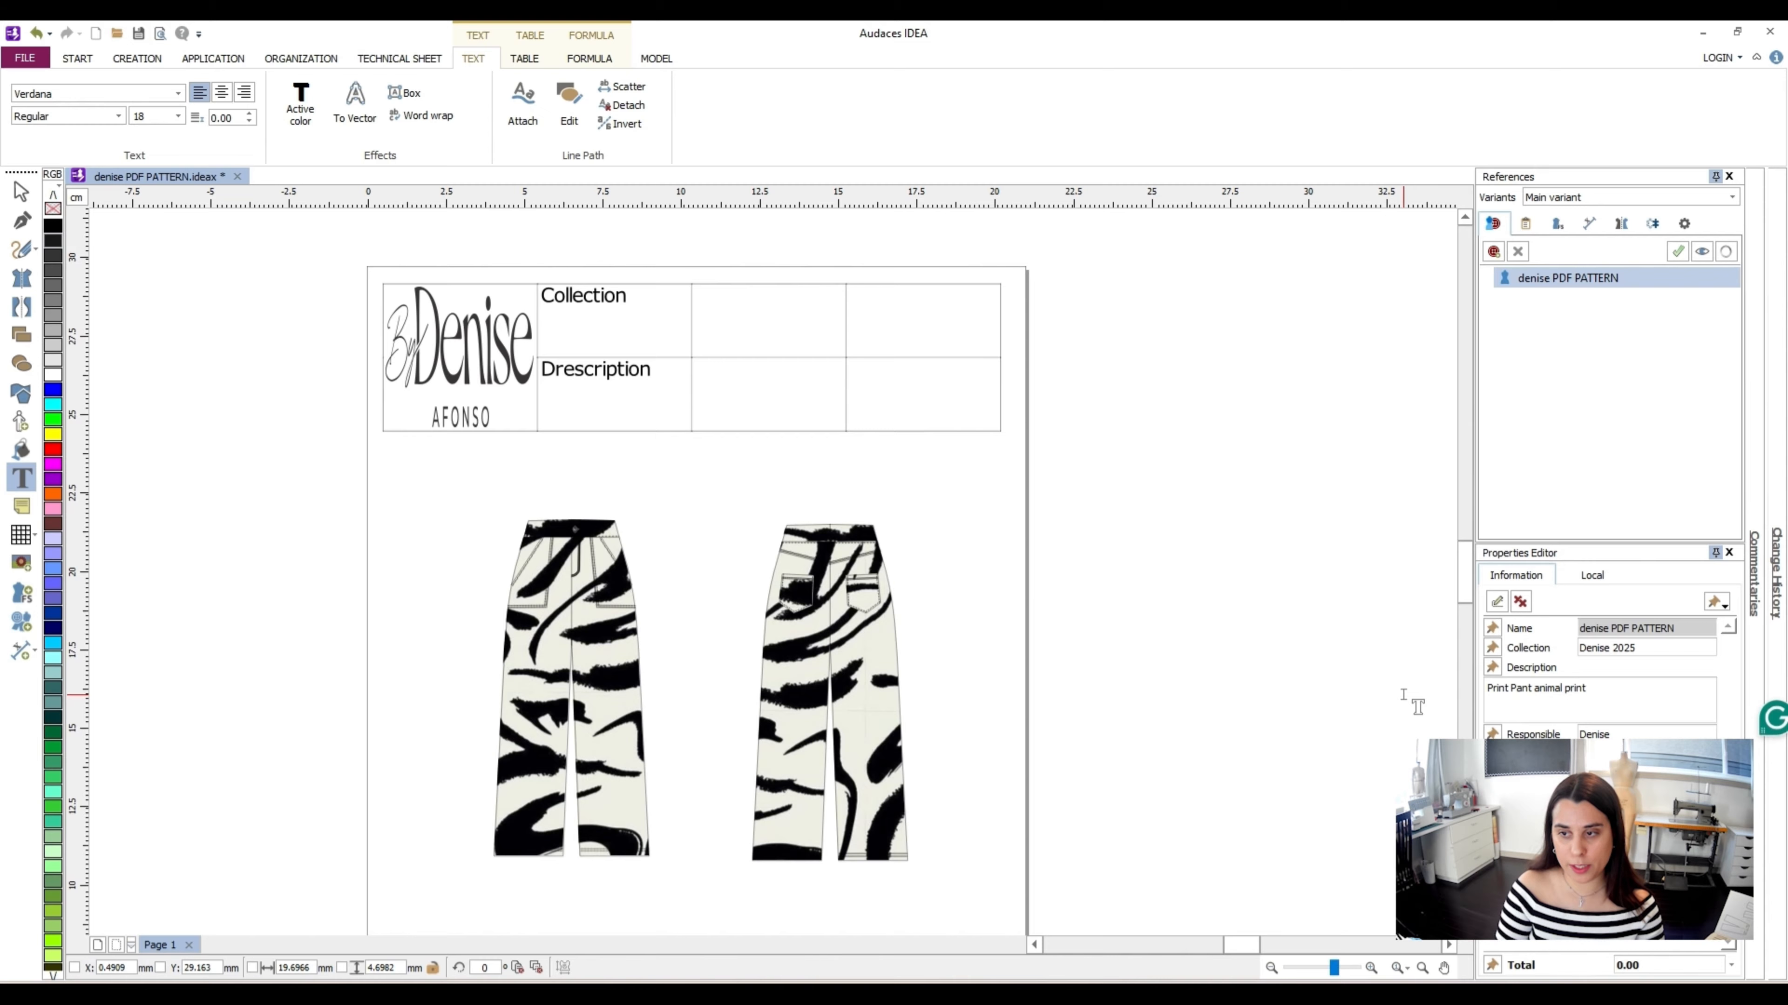
pyautogui.click(21, 192)
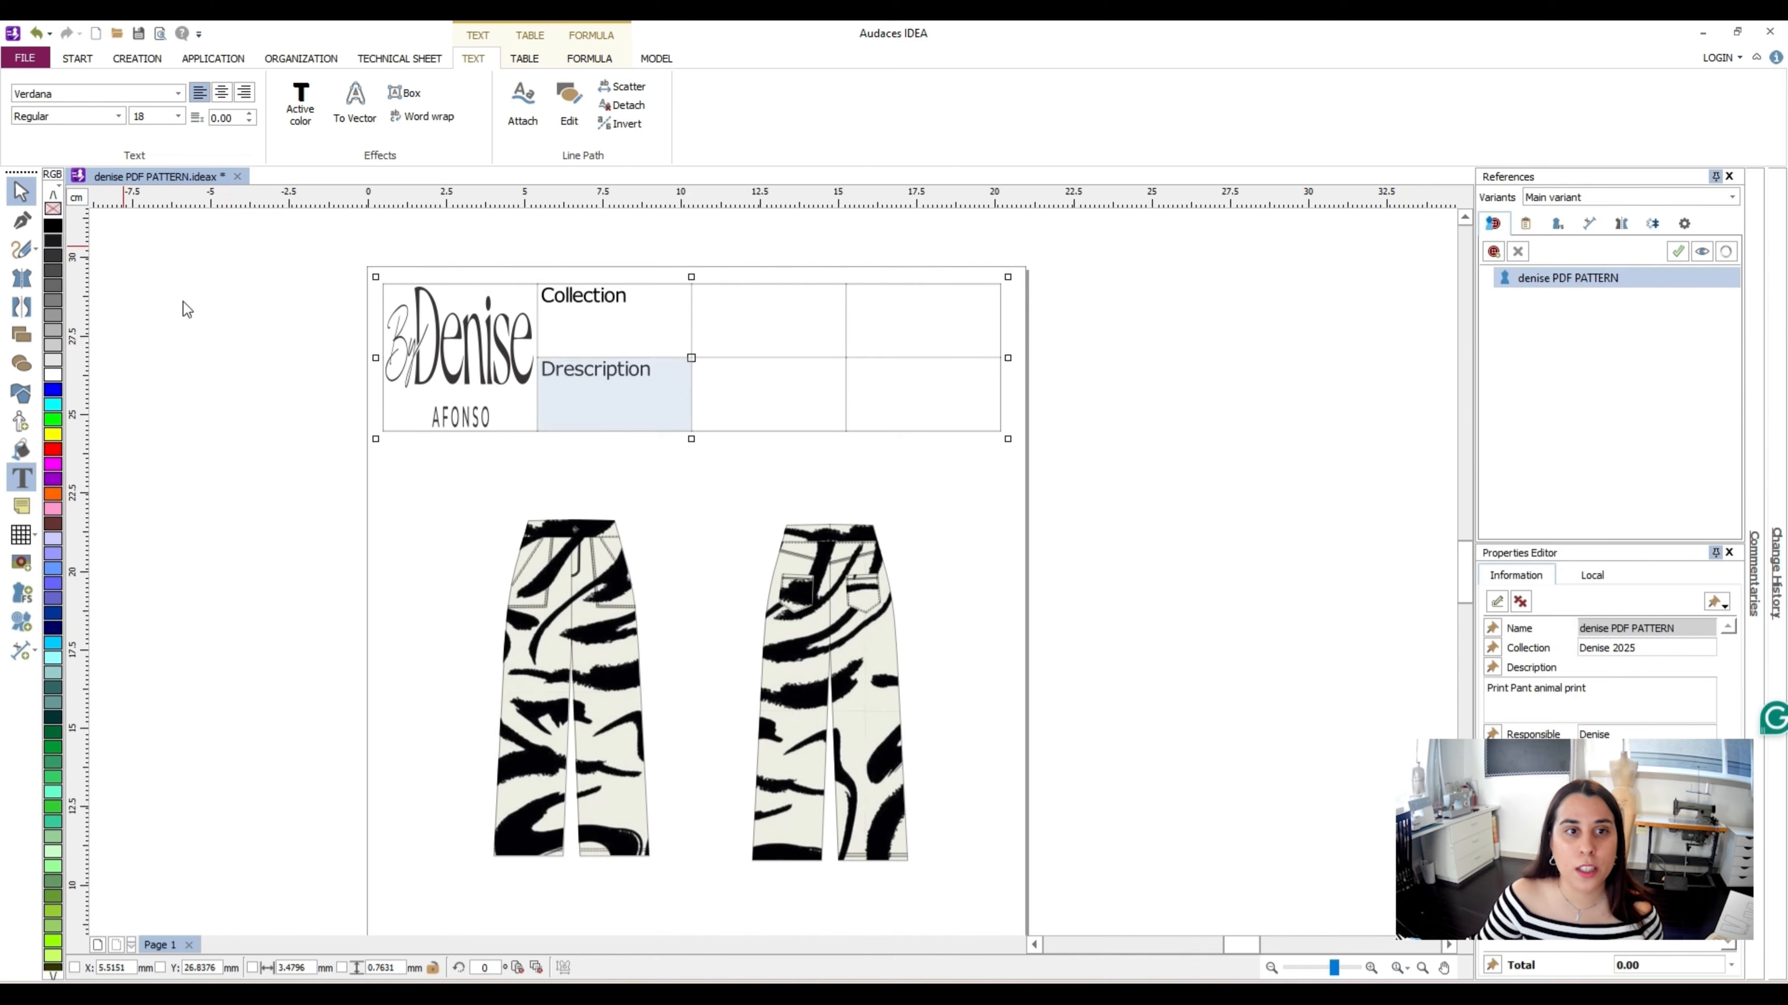
pyautogui.click(182, 300)
# Place the linked Collection and Description property values in the table's third-column cells beside their labels, and deselect the table
pyautogui.scroll(3, 609, 467)
pyautogui.scroll(-5, 609, 466)
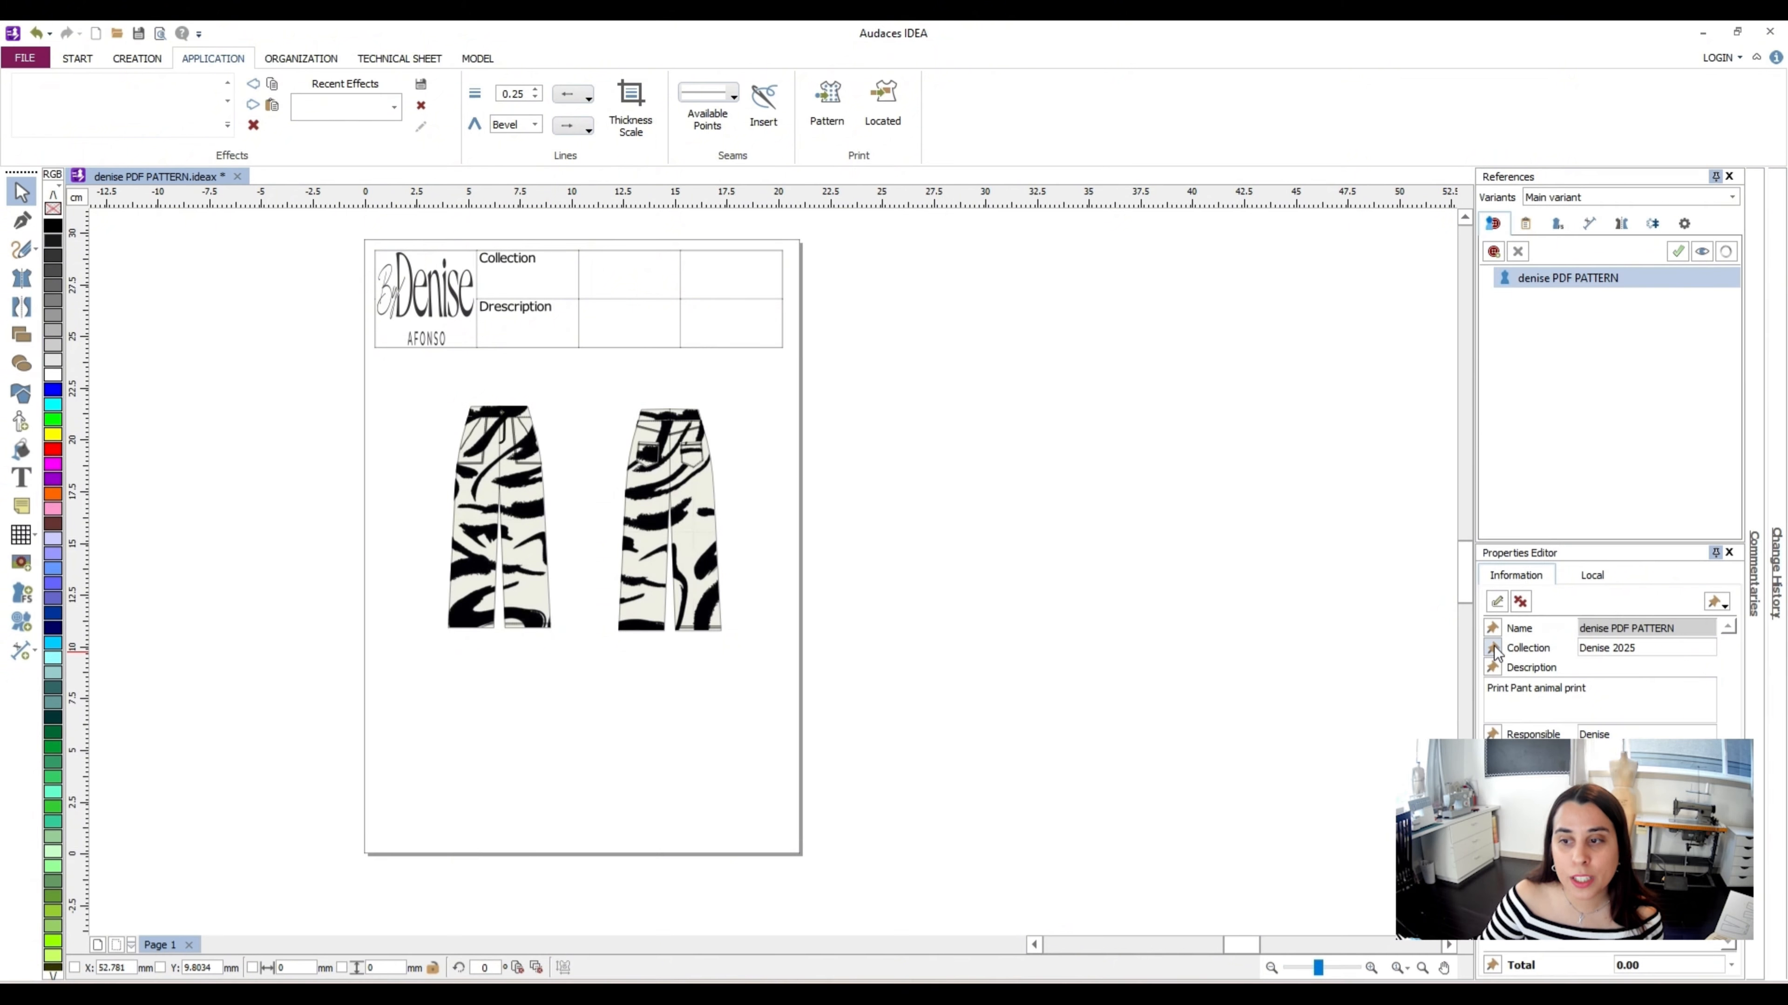
pyautogui.click(1493, 647)
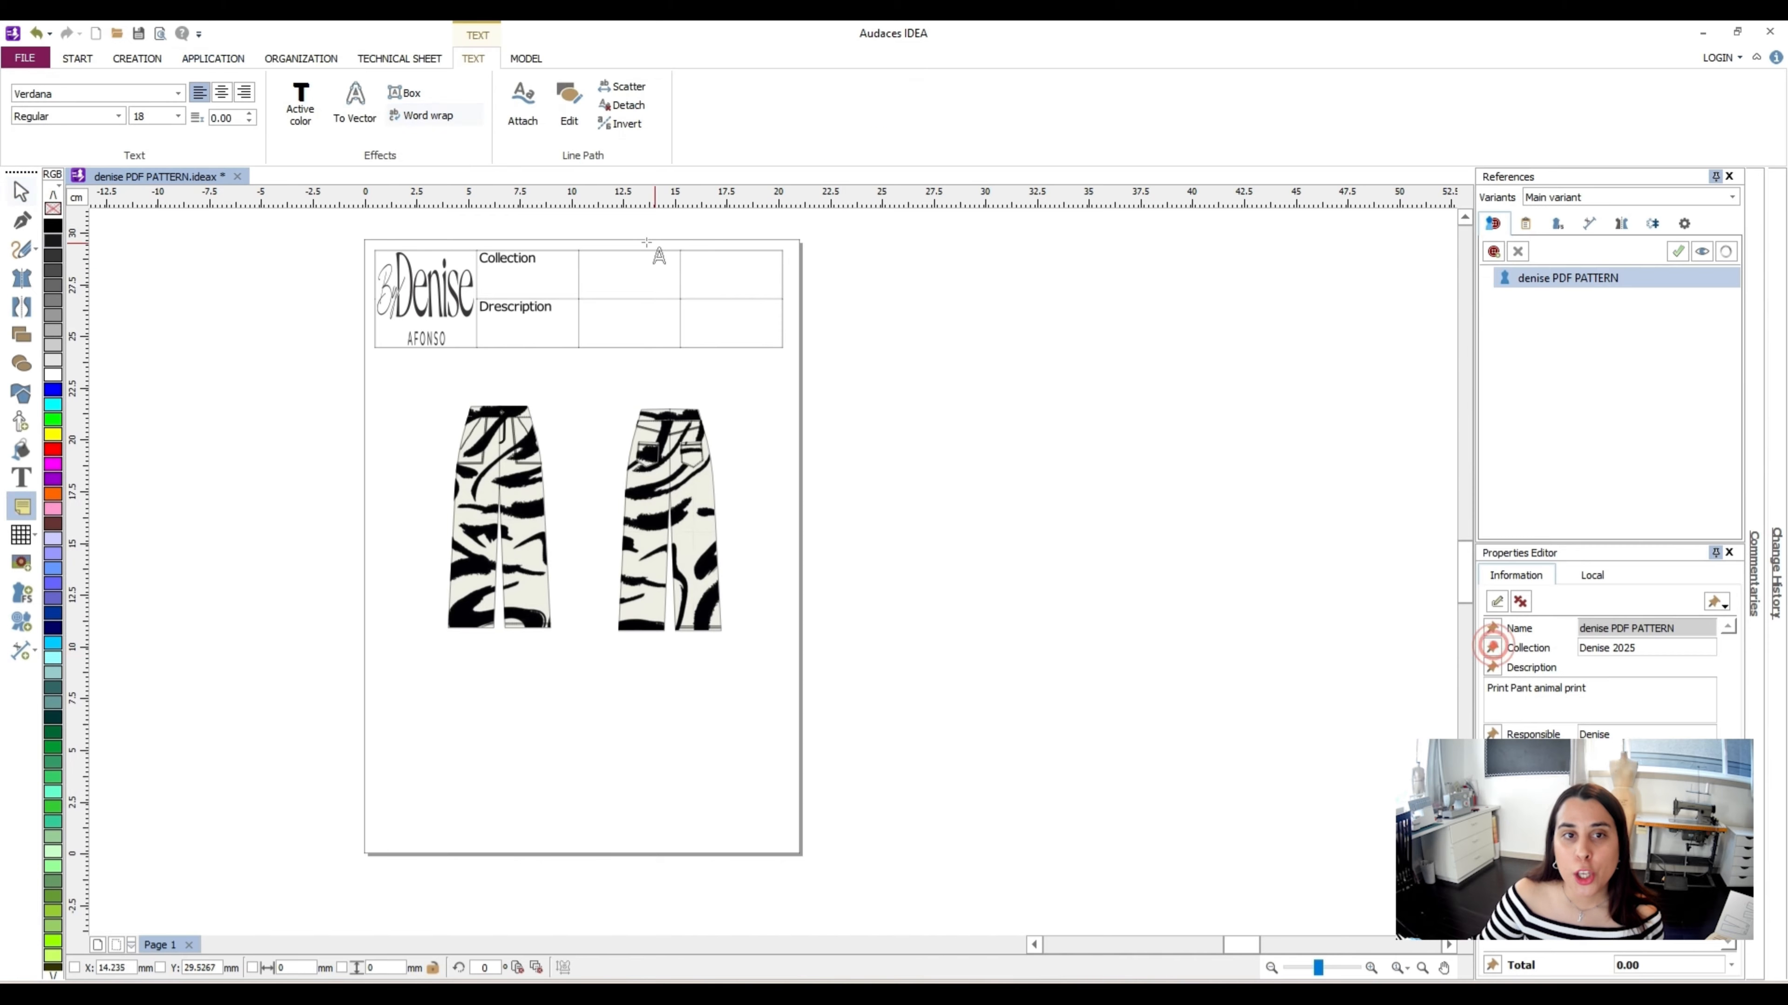
pyautogui.click(621, 275)
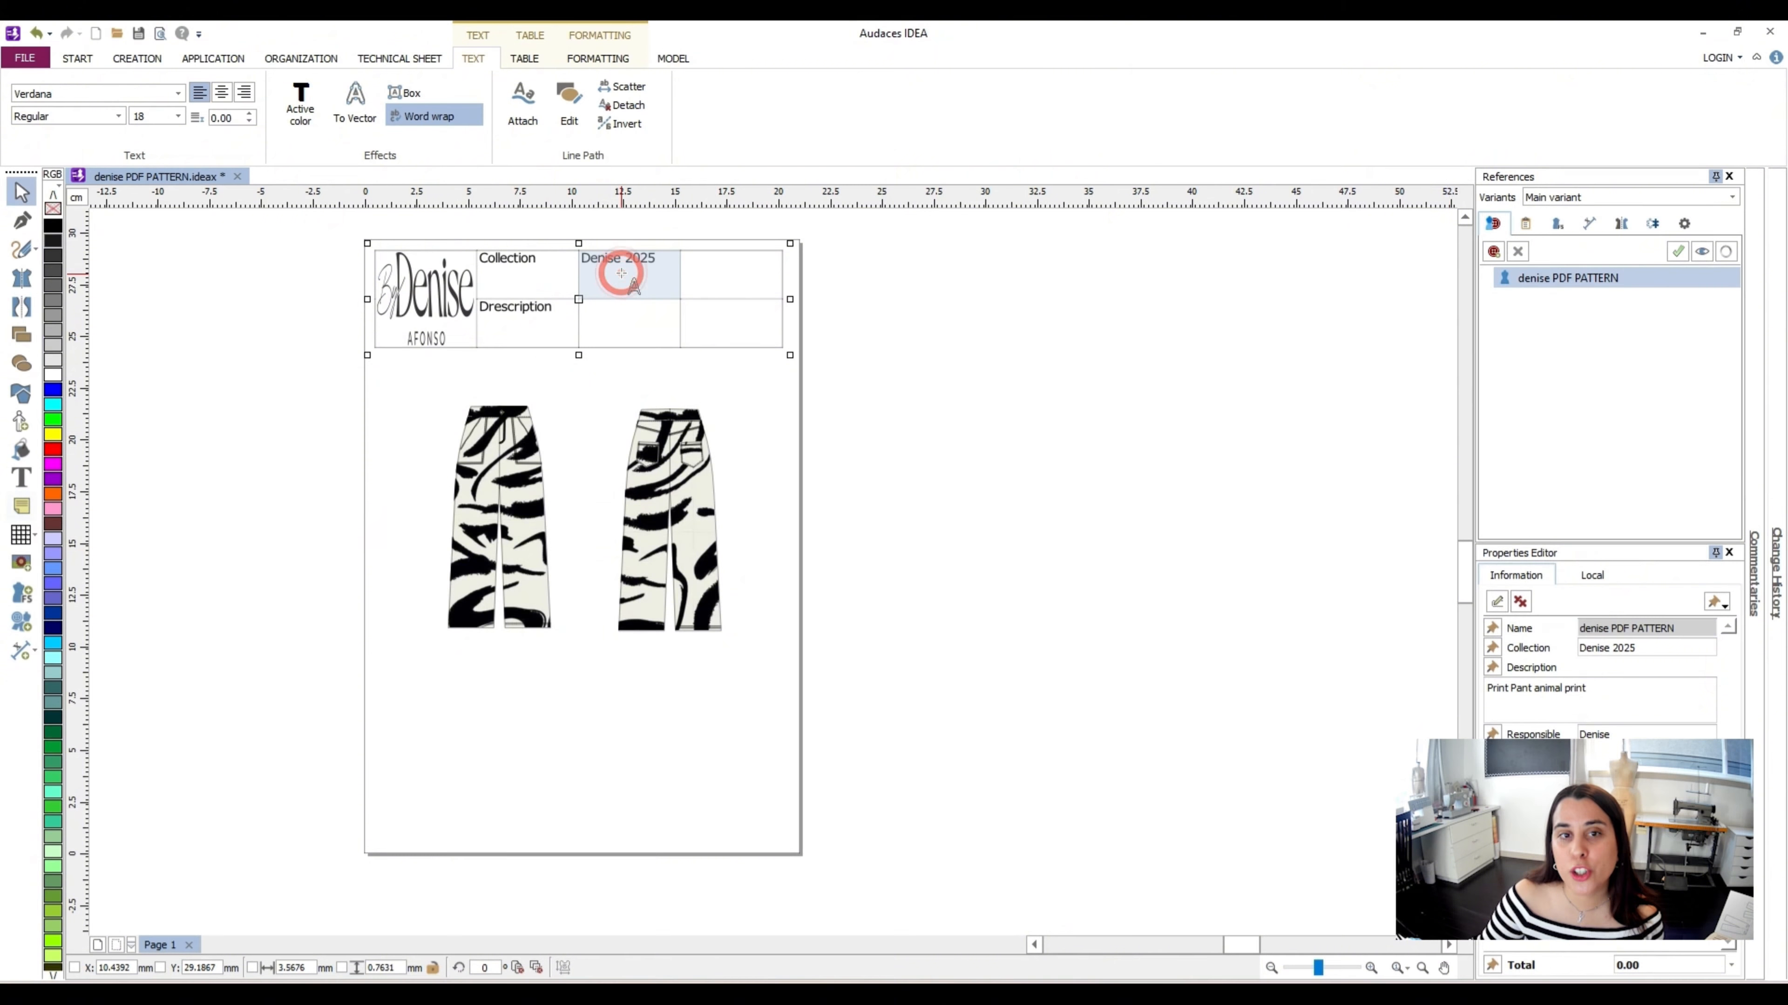
pyautogui.click(1493, 667)
pyautogui.click(631, 331)
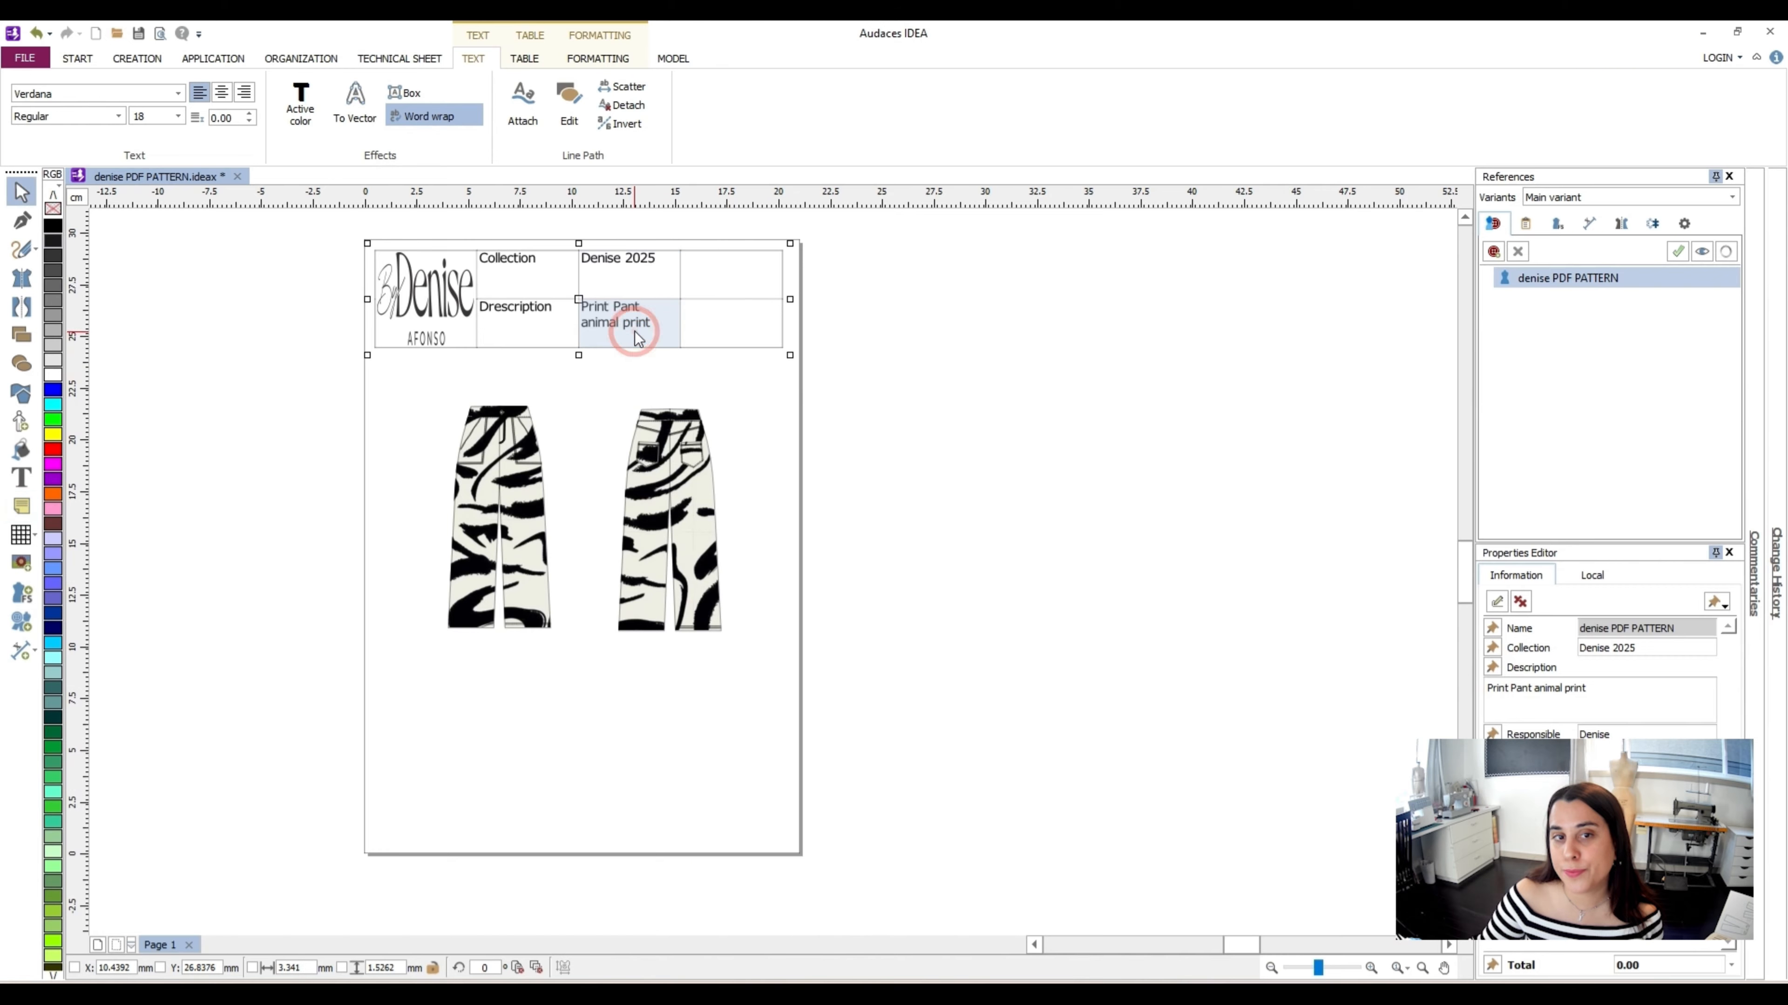
pyautogui.rightClick(651, 338)
pyautogui.press('Escape')
pyautogui.click(518, 380)
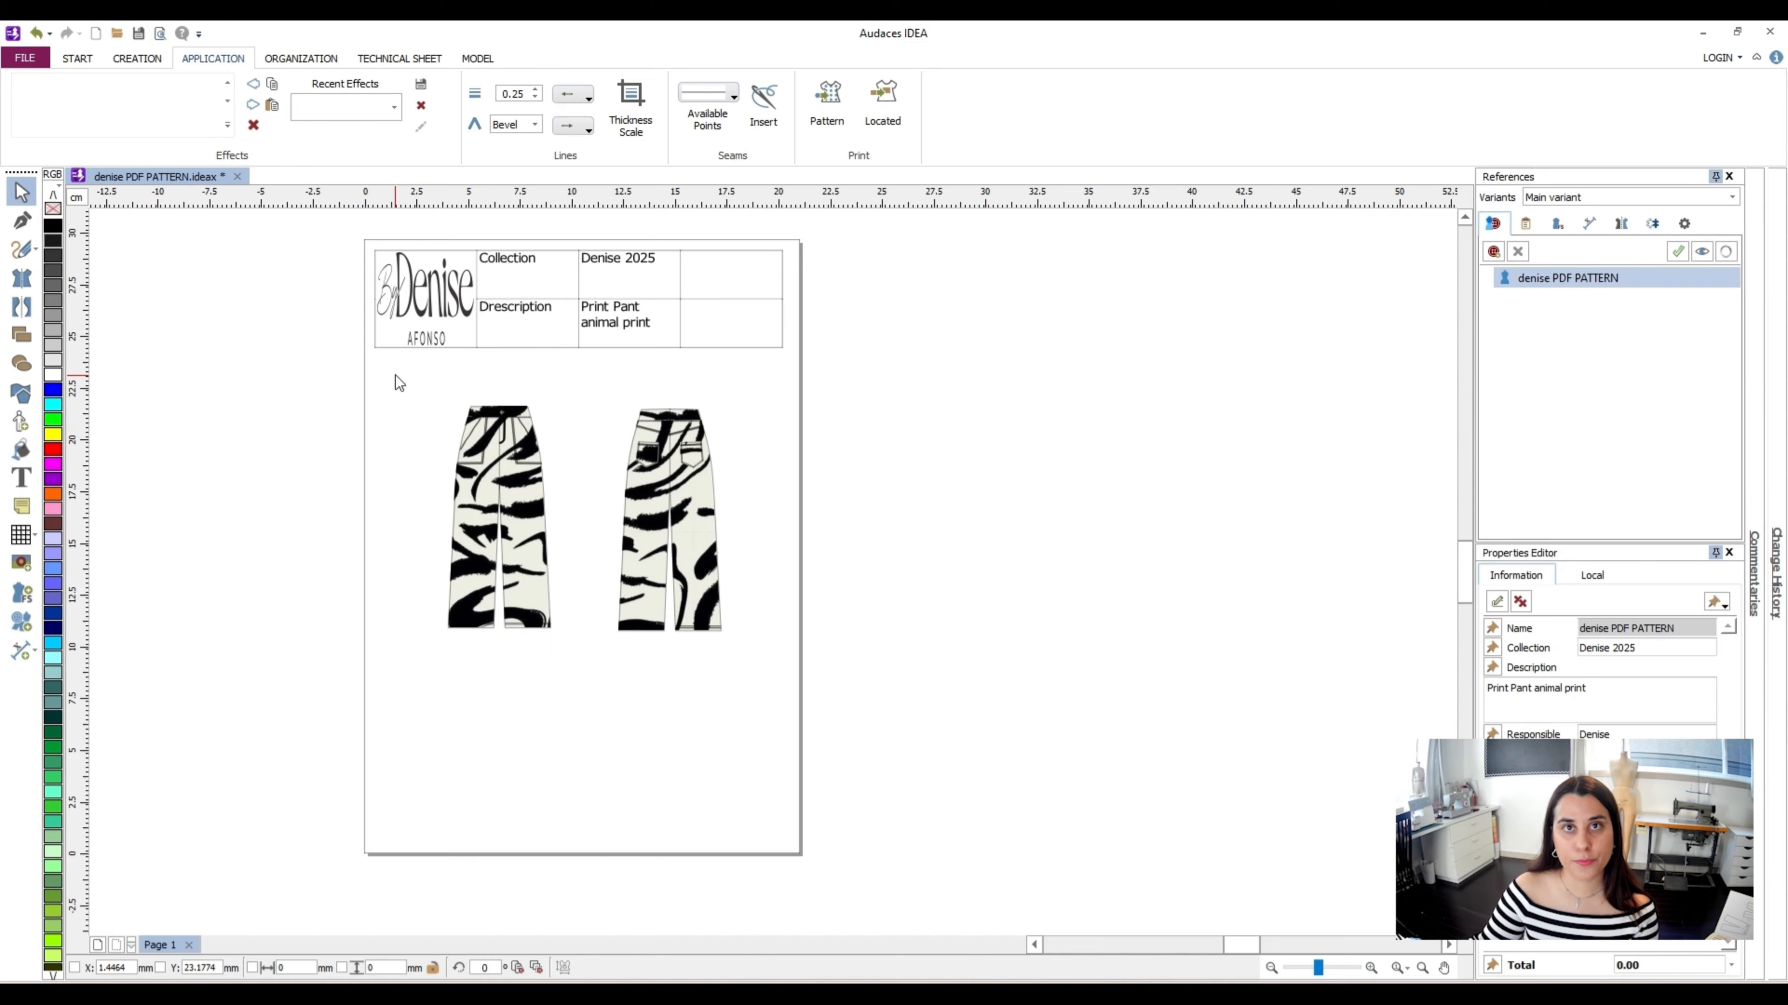
# Shift both pants slightly up and to the left, and move the back view down into the lower right part of the page
pyautogui.moveTo(396, 374); pyautogui.dragTo(793, 691)
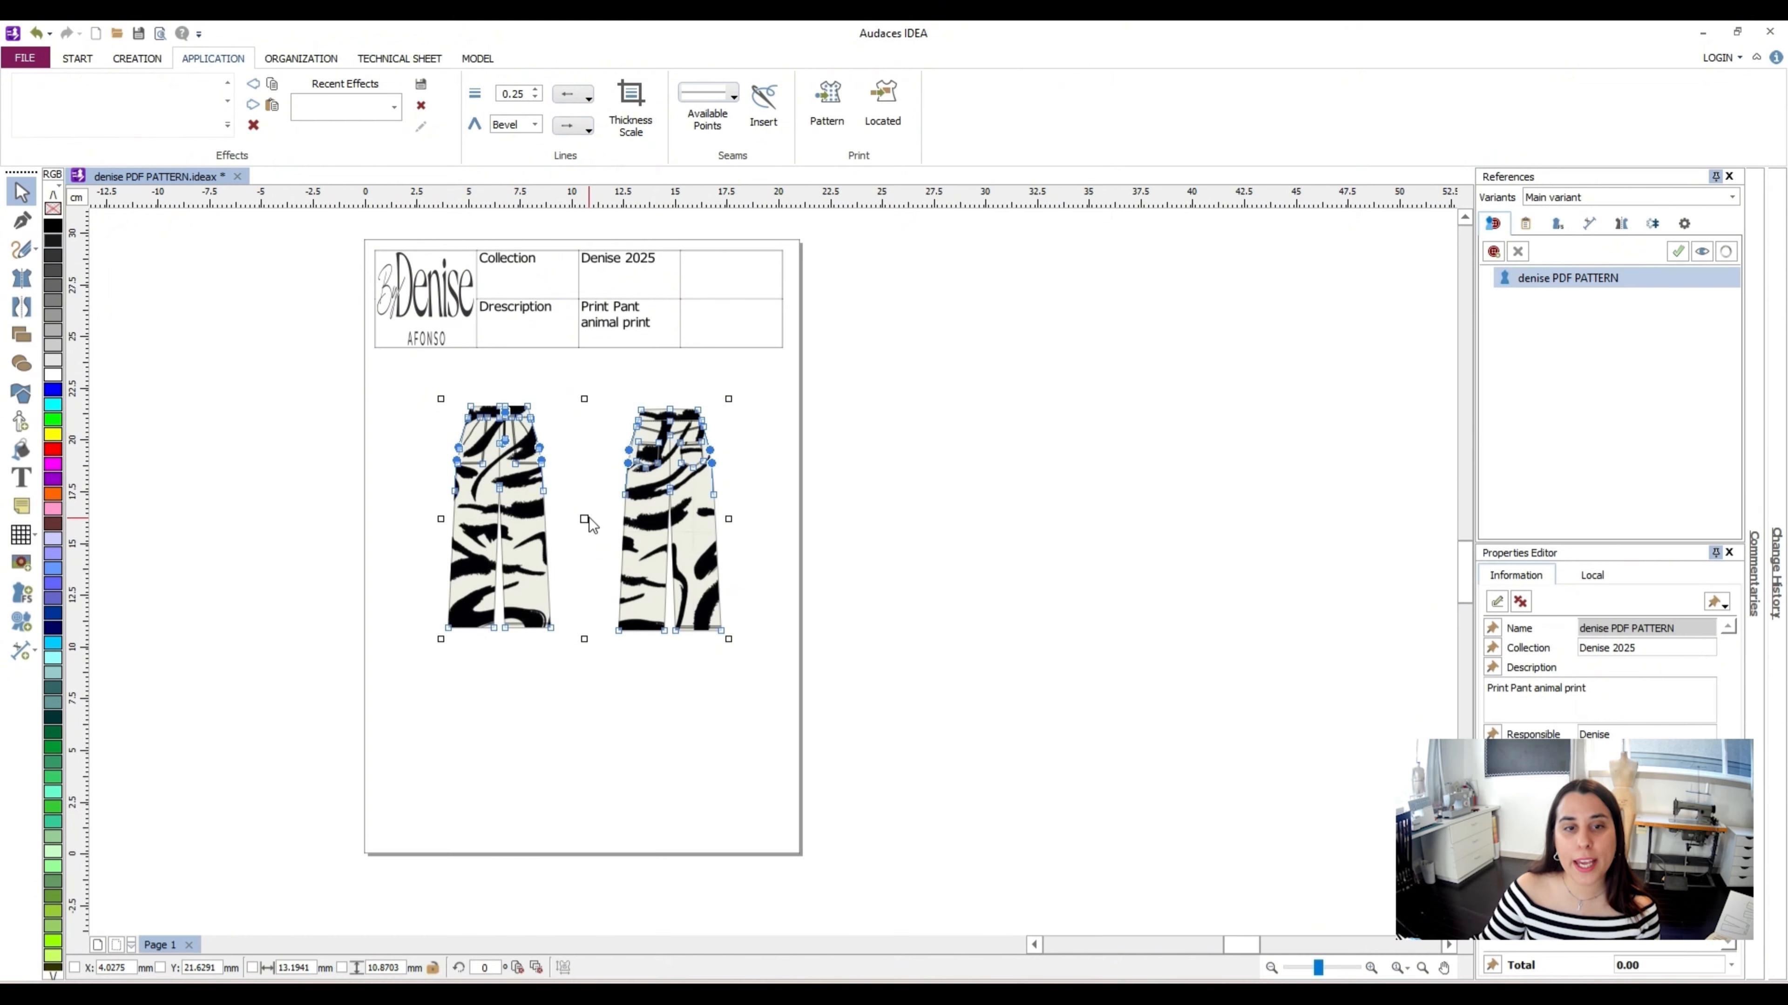
pyautogui.moveTo(584, 519)
pyautogui.mouseDown()
pyautogui.moveTo(579, 586)
pyautogui.moveTo(574, 511)
pyautogui.mouseUp()
pyautogui.click(828, 552)
pyautogui.moveTo(682, 607); pyautogui.dragTo(591, 380)
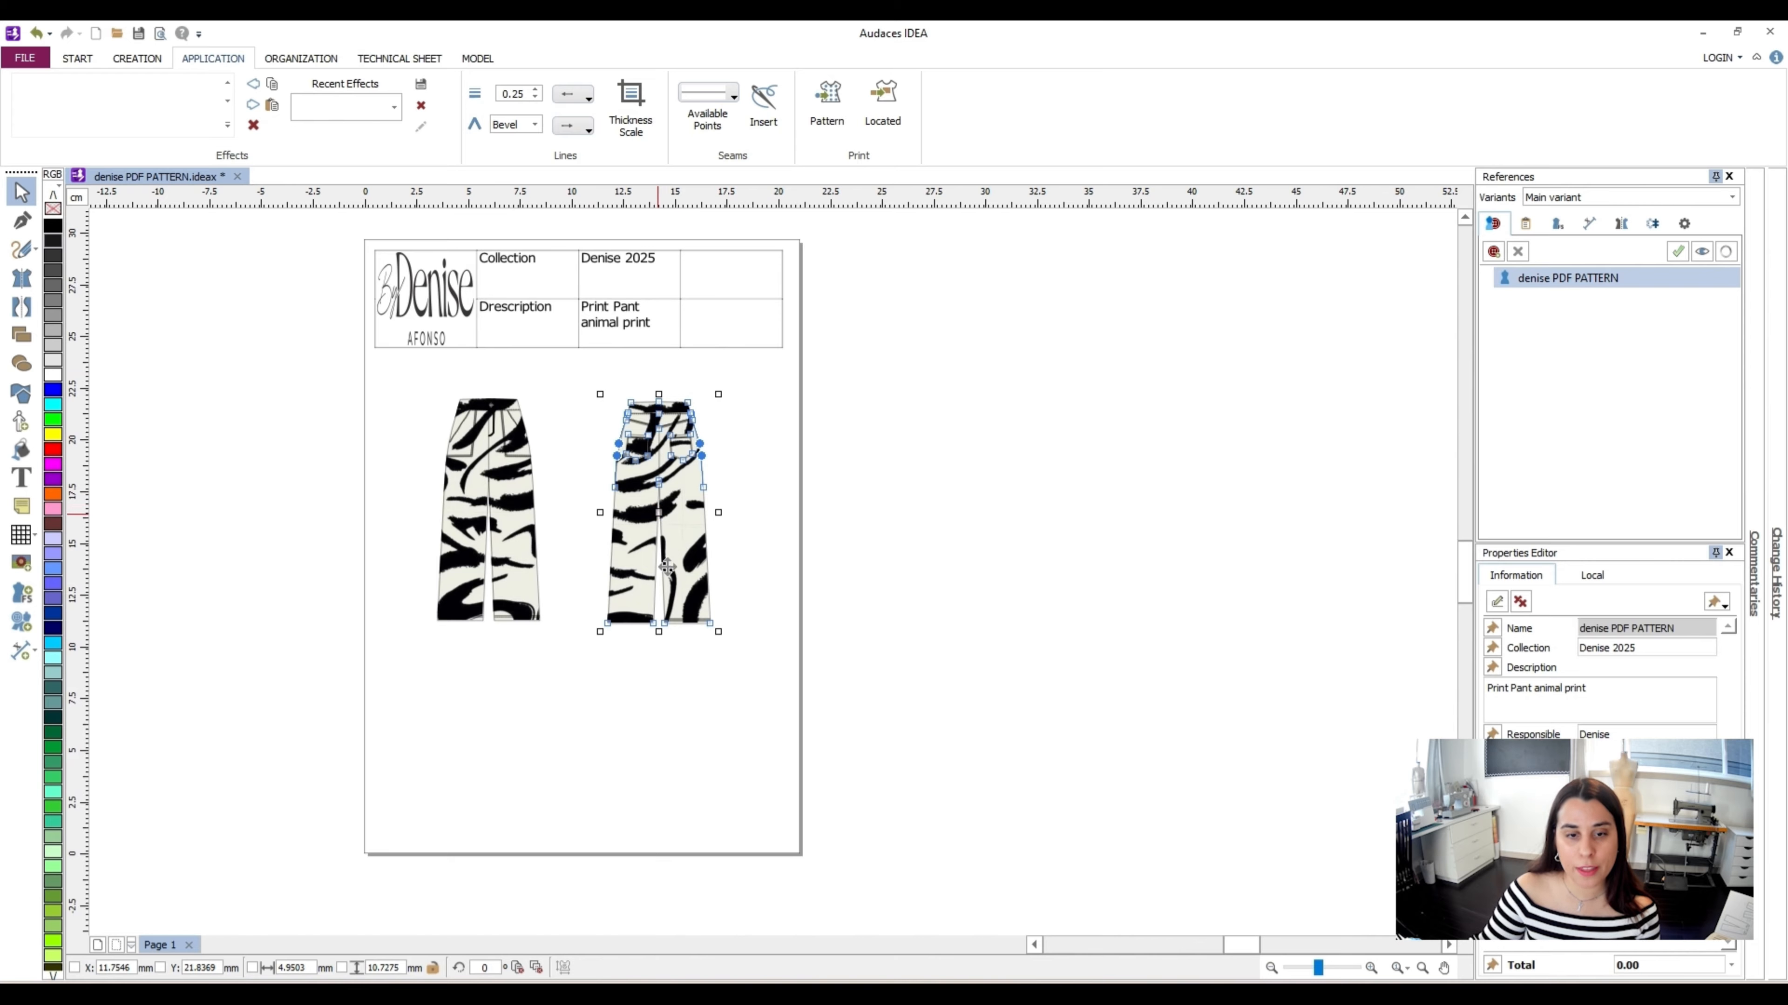
pyautogui.moveTo(667, 567); pyautogui.dragTo(680, 732)
pyautogui.click(830, 620)
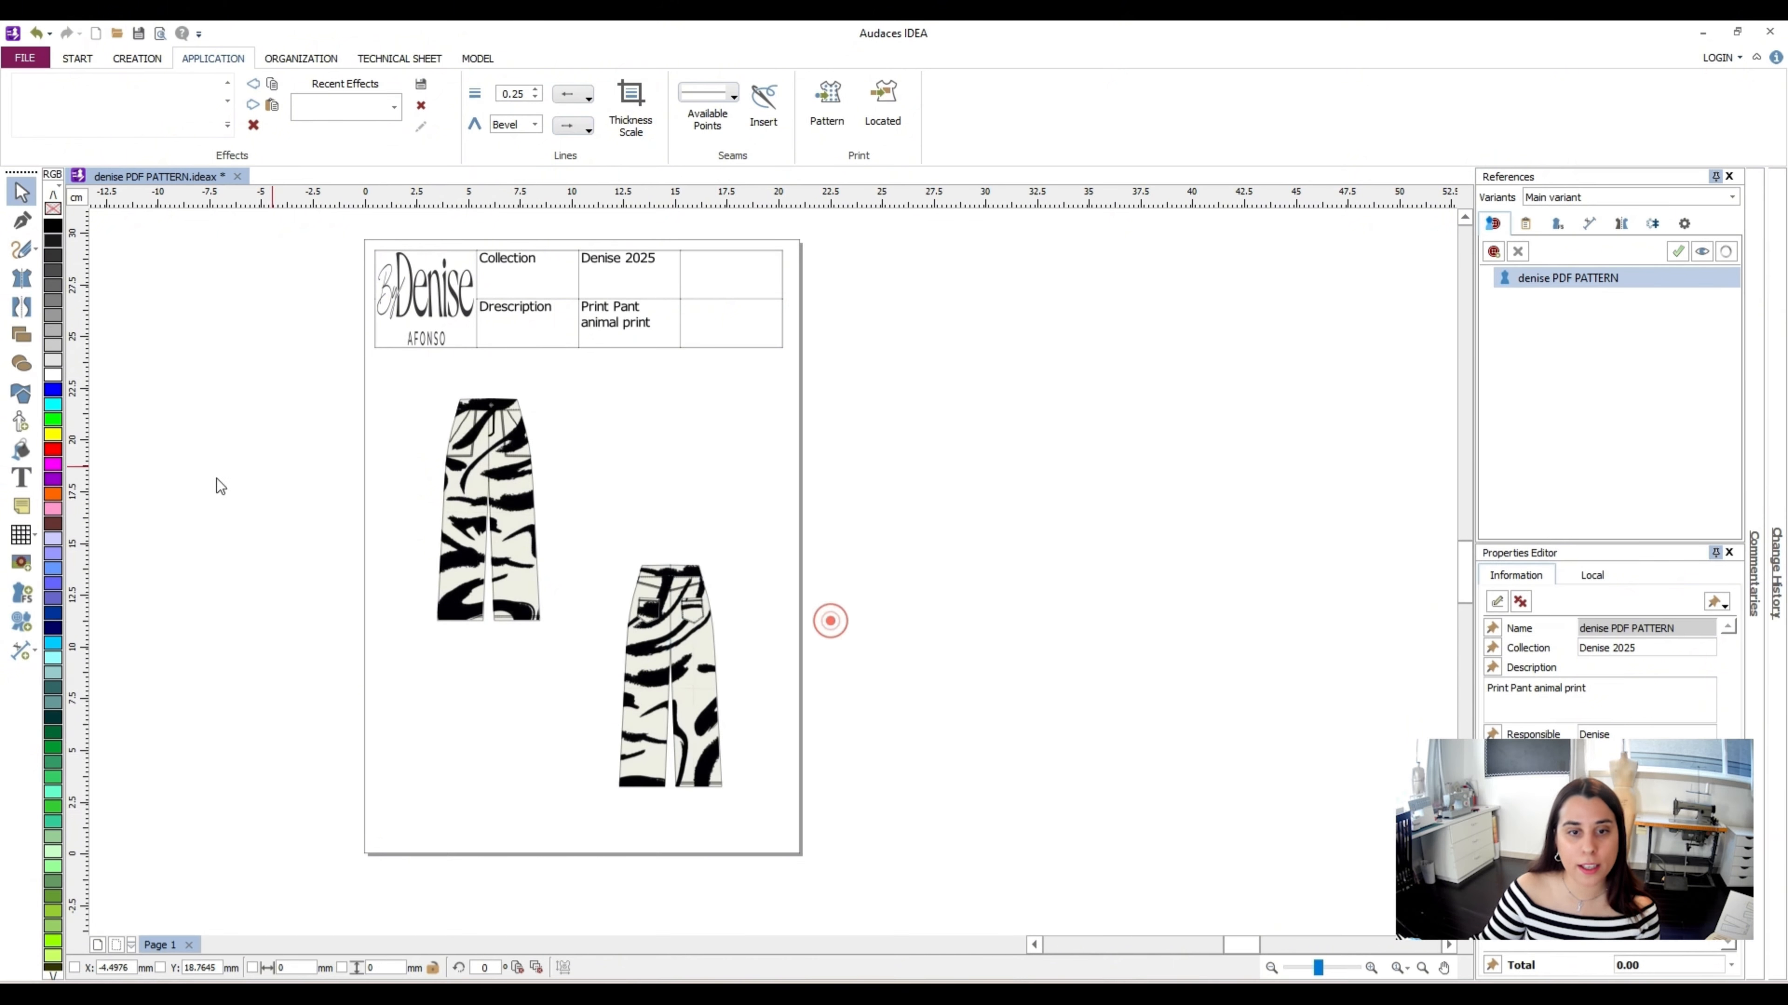
# Add the text "Front" above the front view of the pants and center it over the waistband
pyautogui.click(21, 478)
pyautogui.click(454, 377)
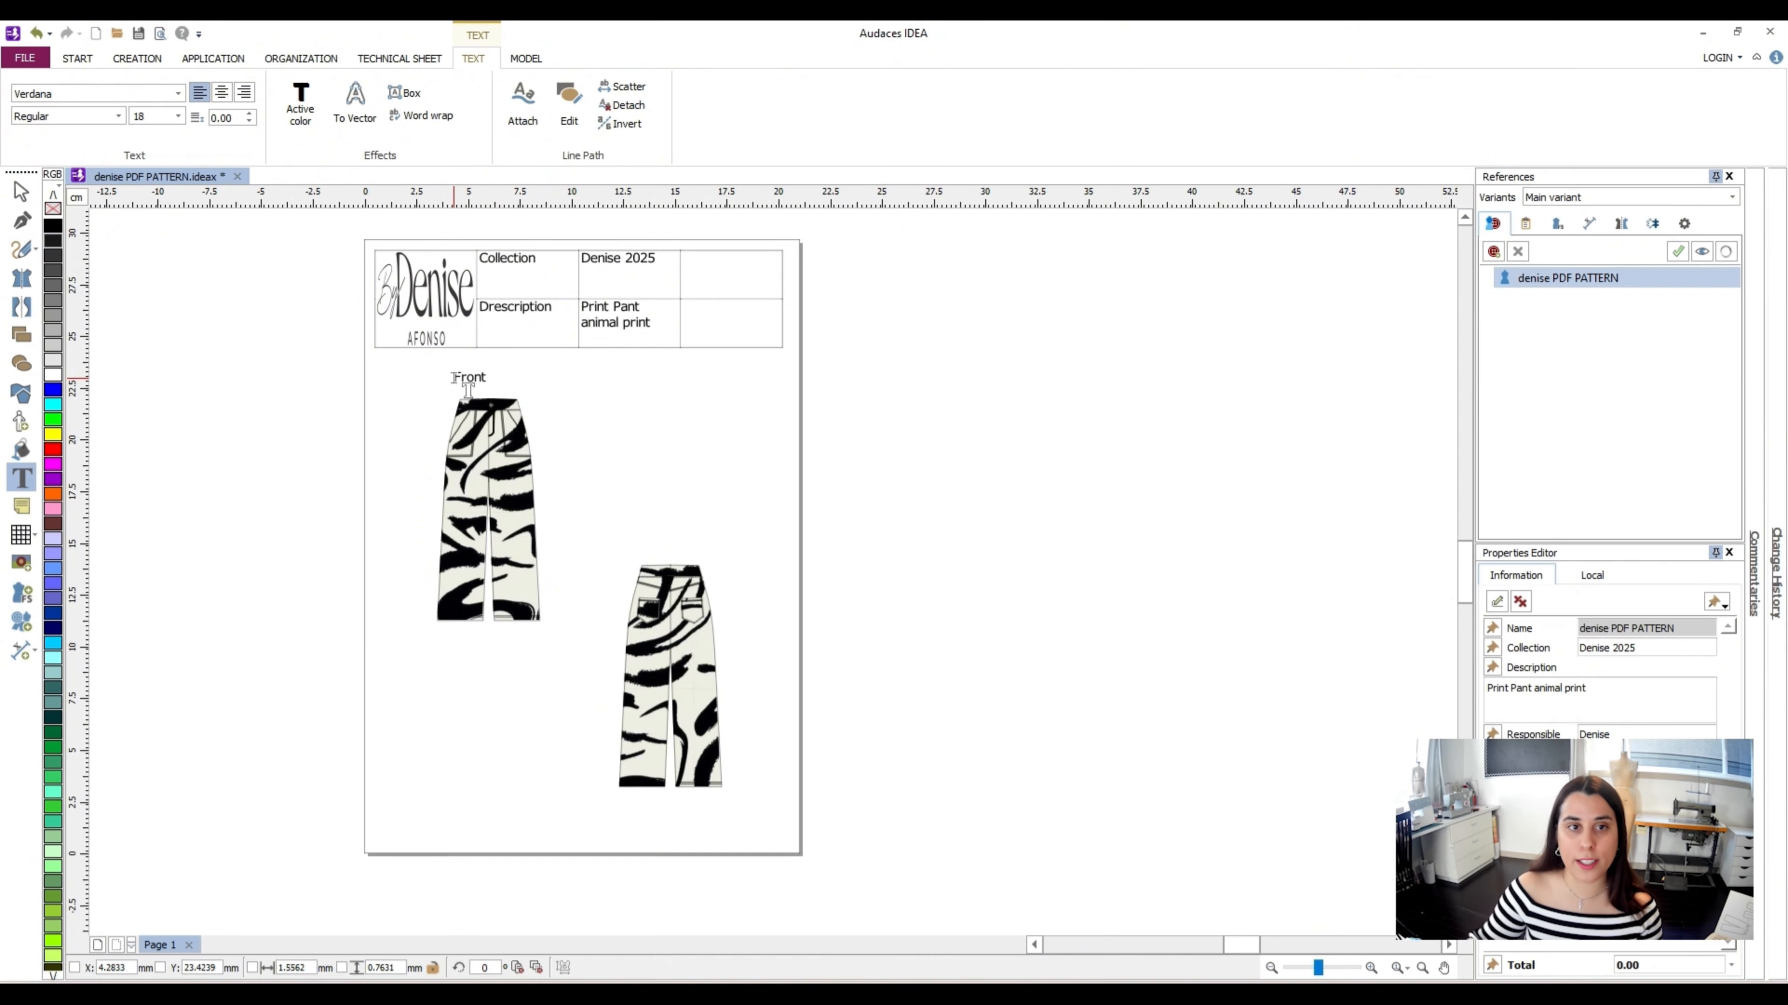
pyautogui.click(21, 191)
pyautogui.click(226, 377)
pyautogui.moveTo(463, 378); pyautogui.dragTo(484, 379)
# Add the text "Back" above the back view of the pants, nudge it slightly to the right and deselect it
pyautogui.click(21, 478)
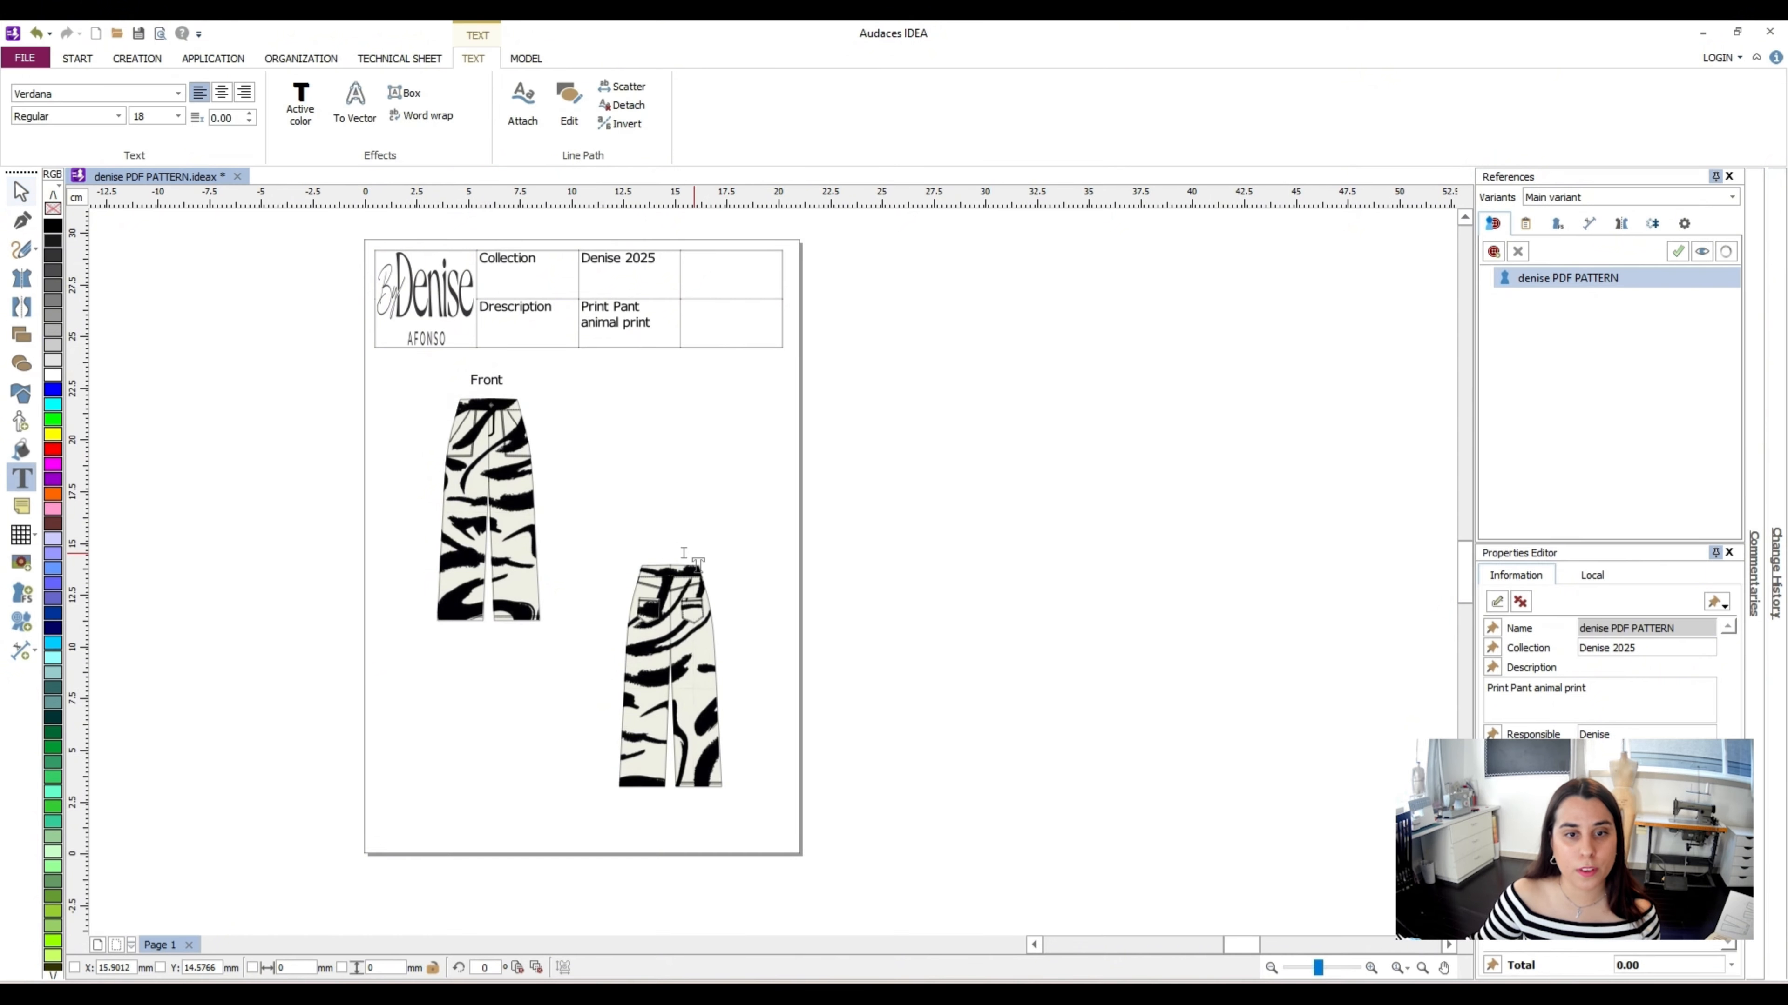
pyautogui.click(651, 548)
pyautogui.click(650, 548)
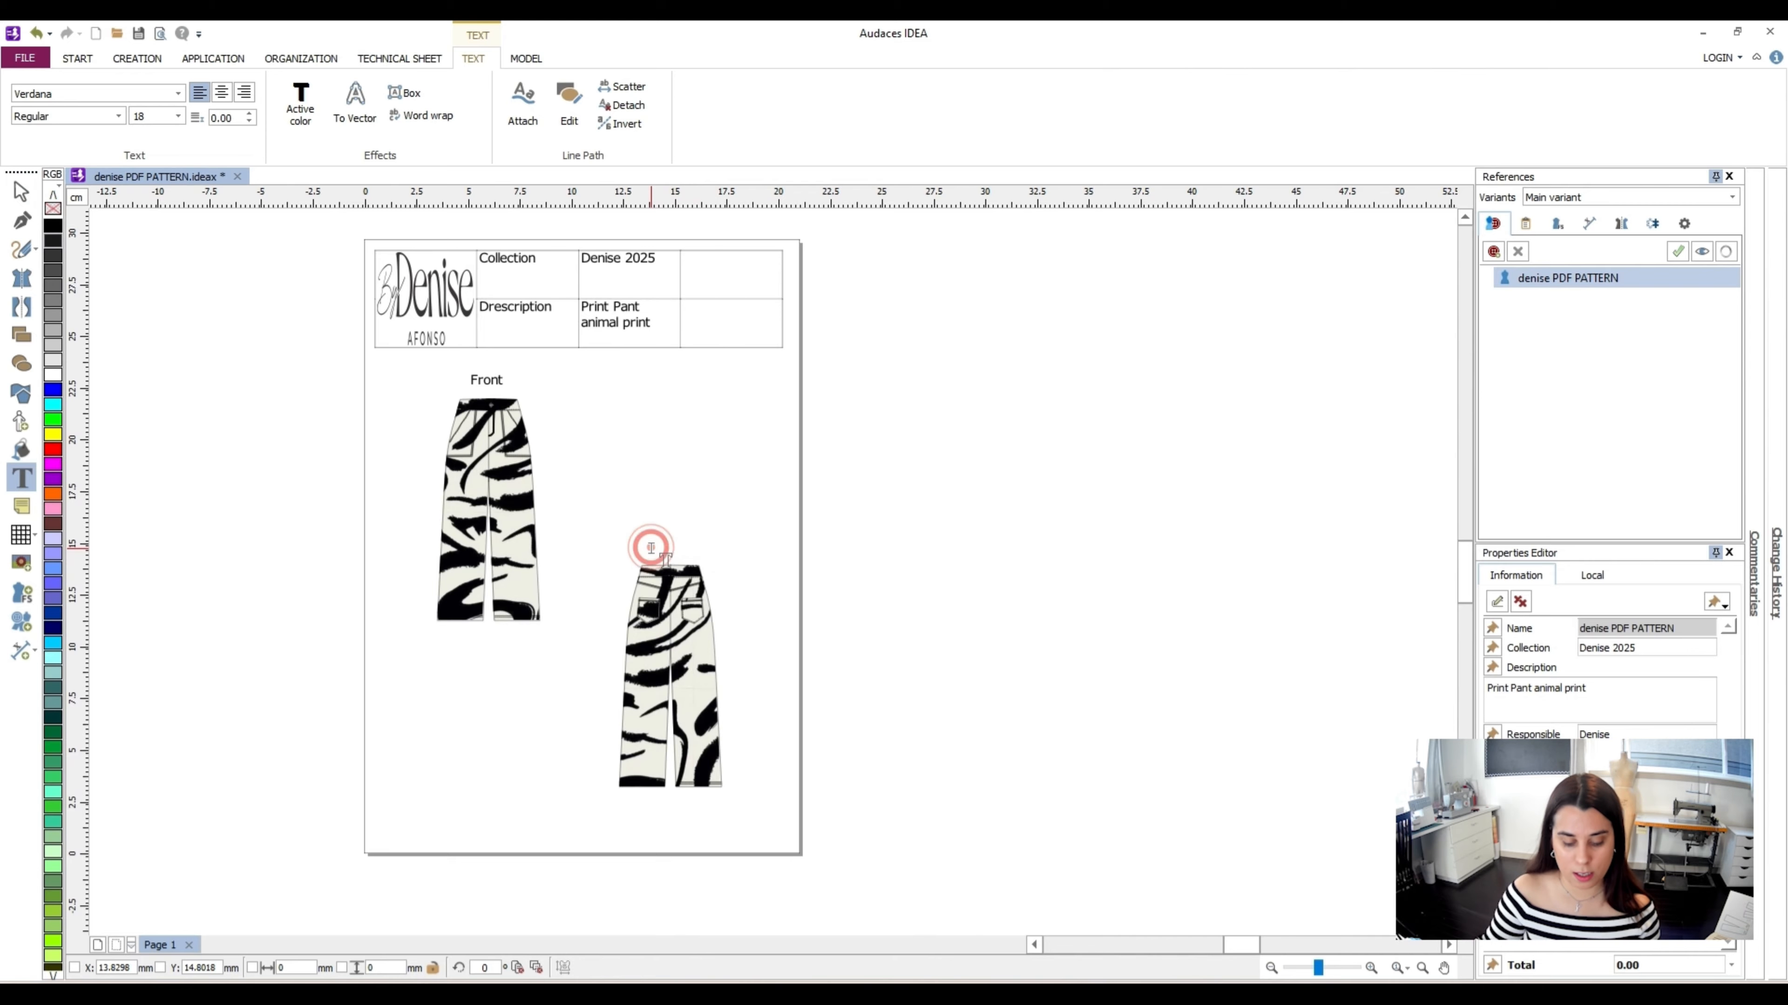
pyautogui.click(20, 191)
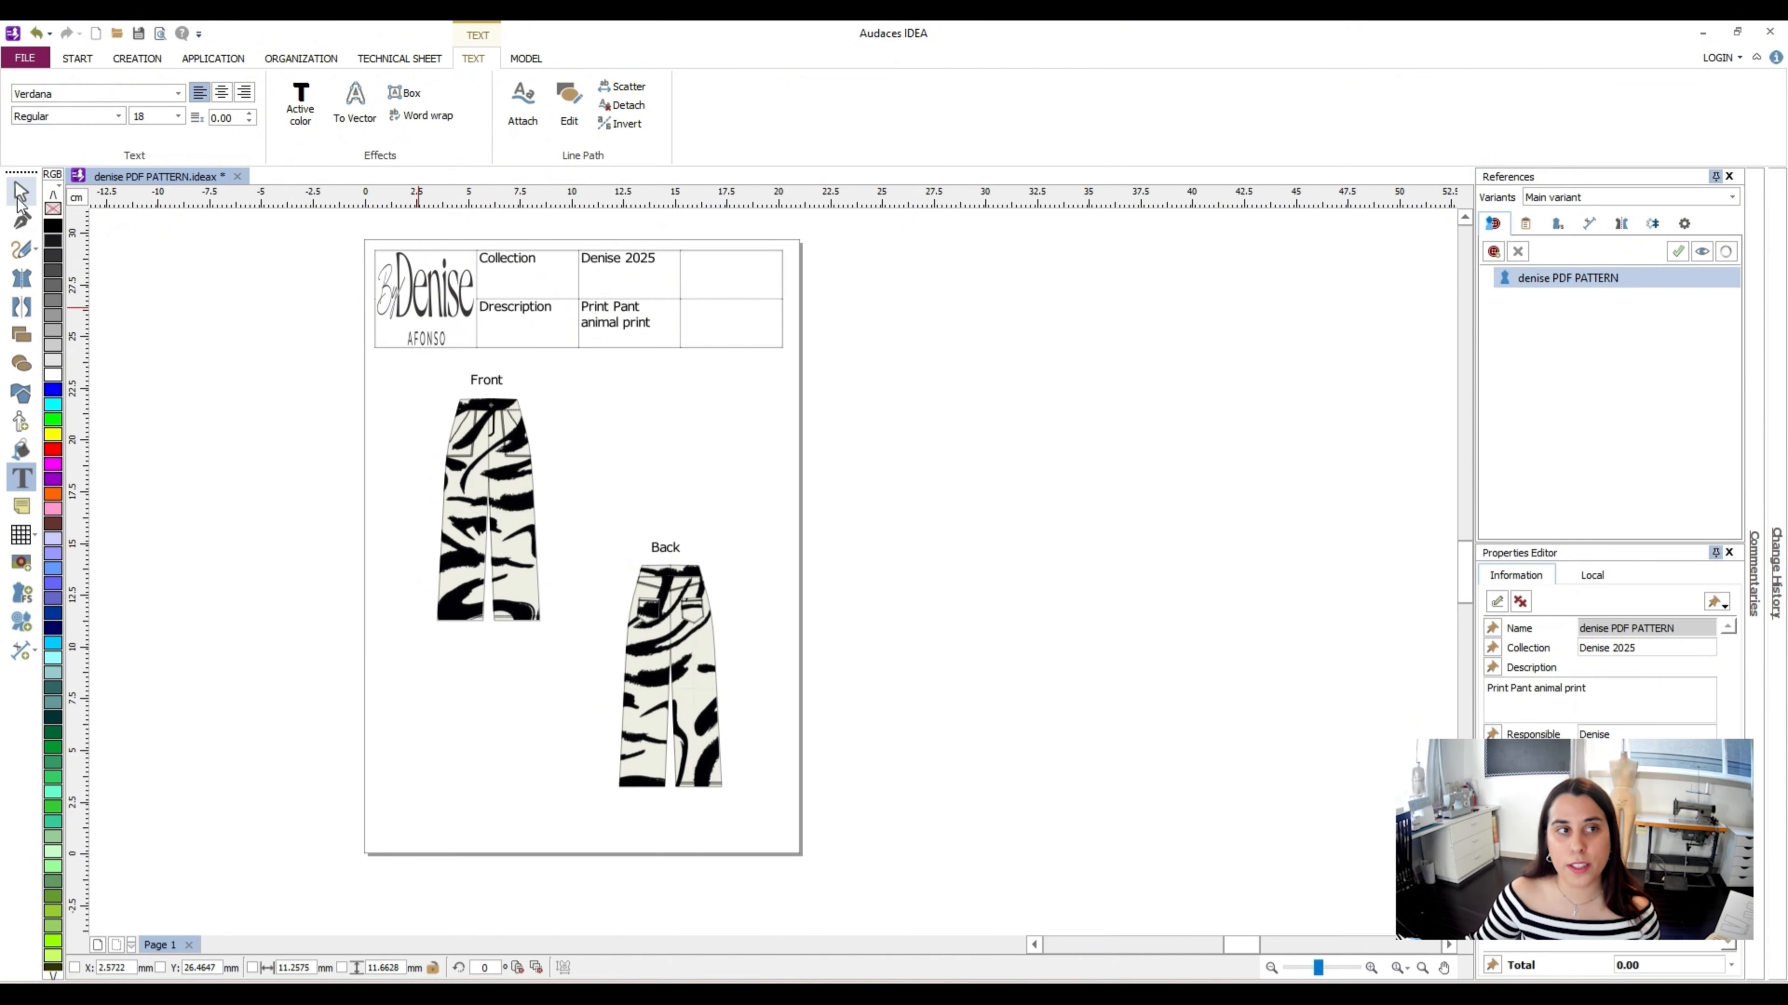
pyautogui.click(194, 380)
pyautogui.moveTo(665, 551); pyautogui.dragTo(674, 550)
pyautogui.click(742, 508)
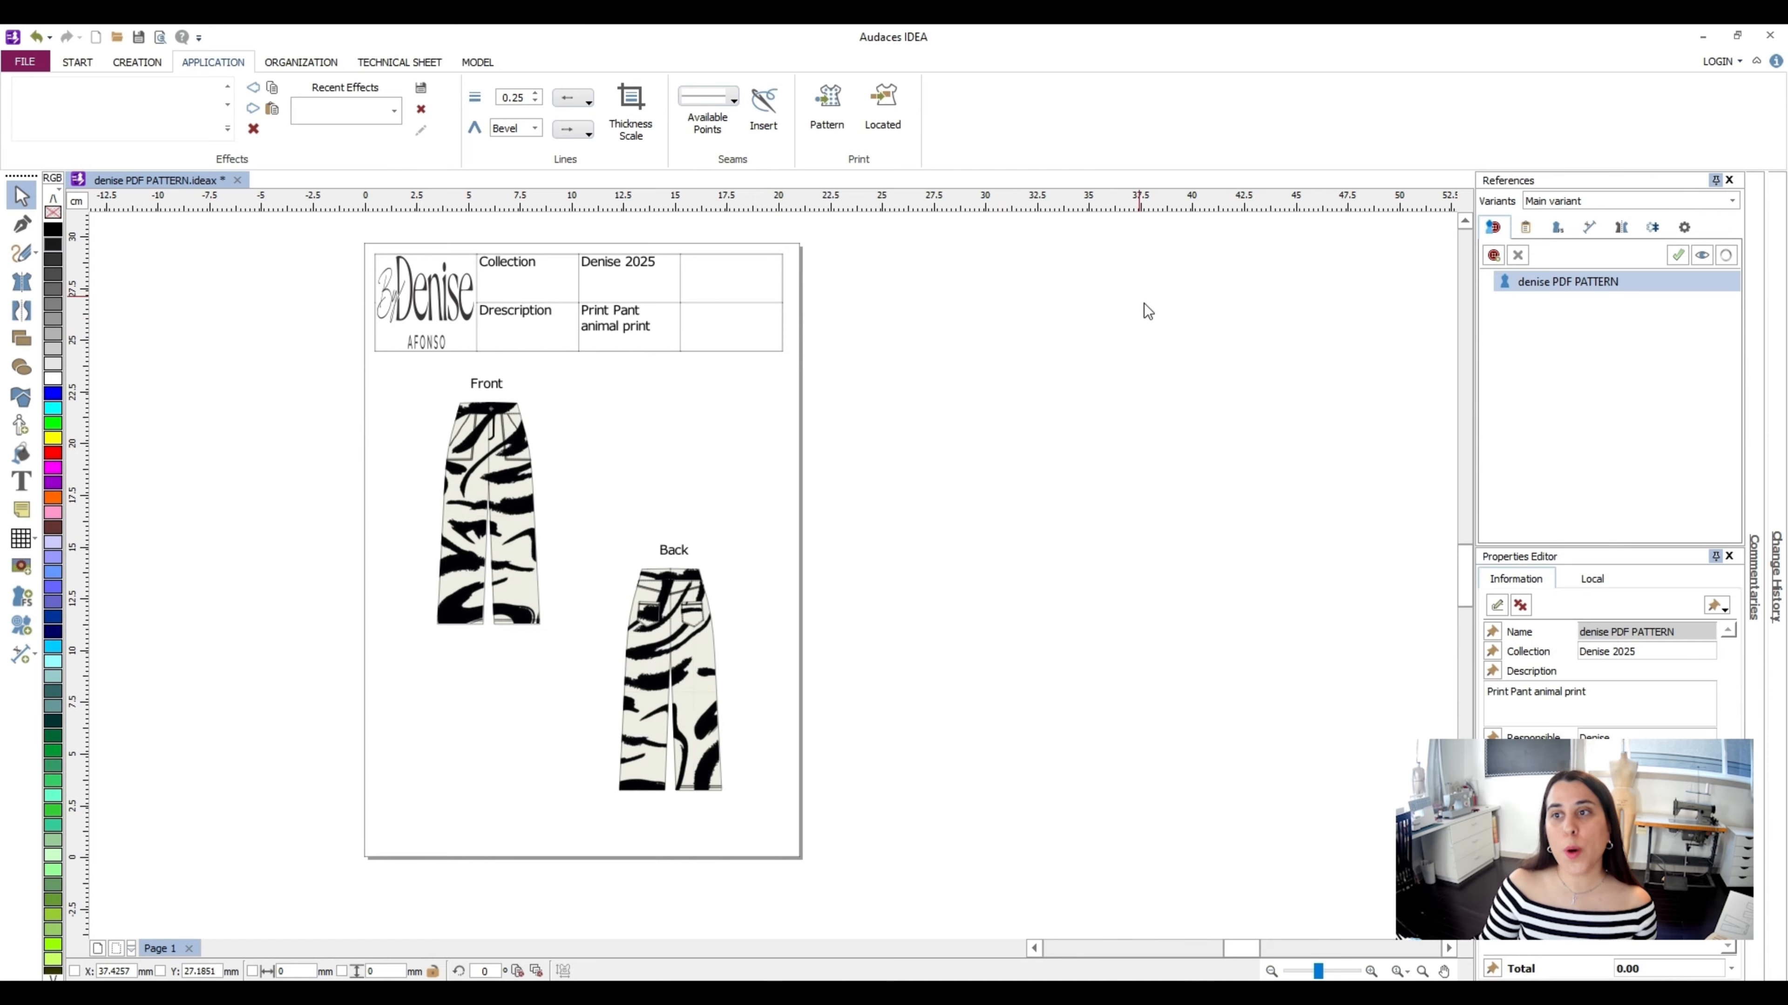
# Add a material to the "denise PDF PATTERN" model and name it "Linen Fabric"
pyautogui.click(1493, 256)
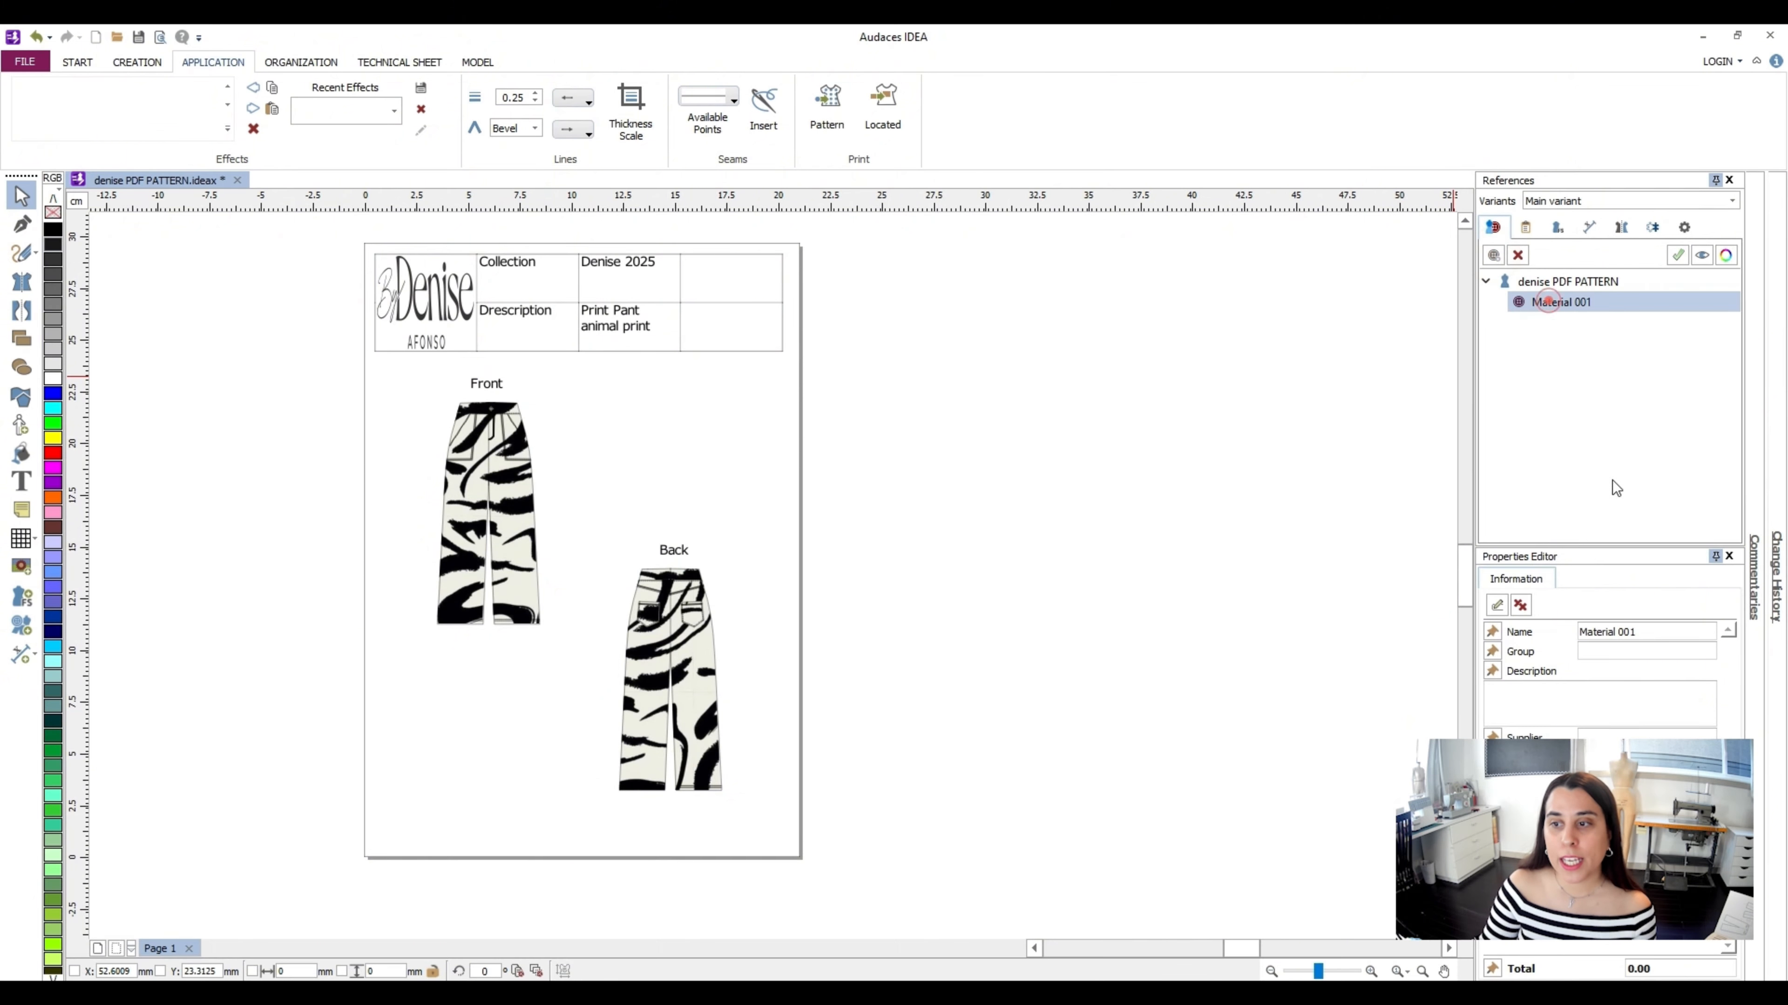
pyautogui.click(1646, 633)
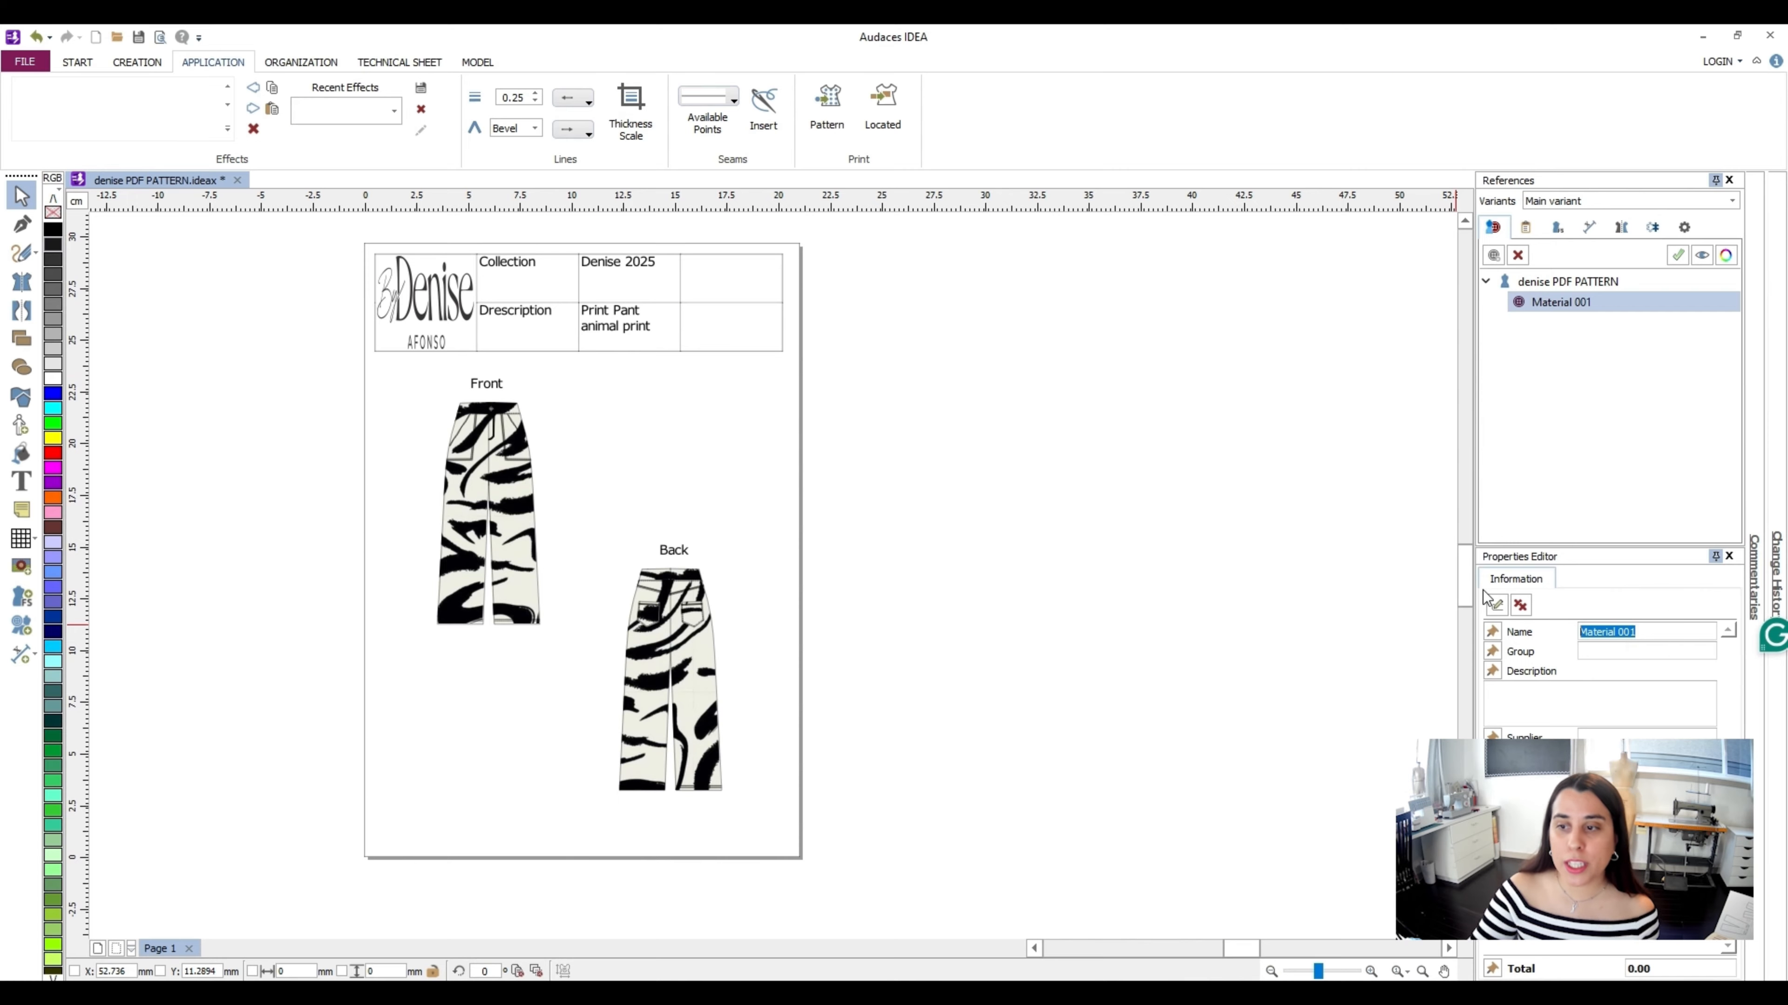
pyautogui.write('fA')
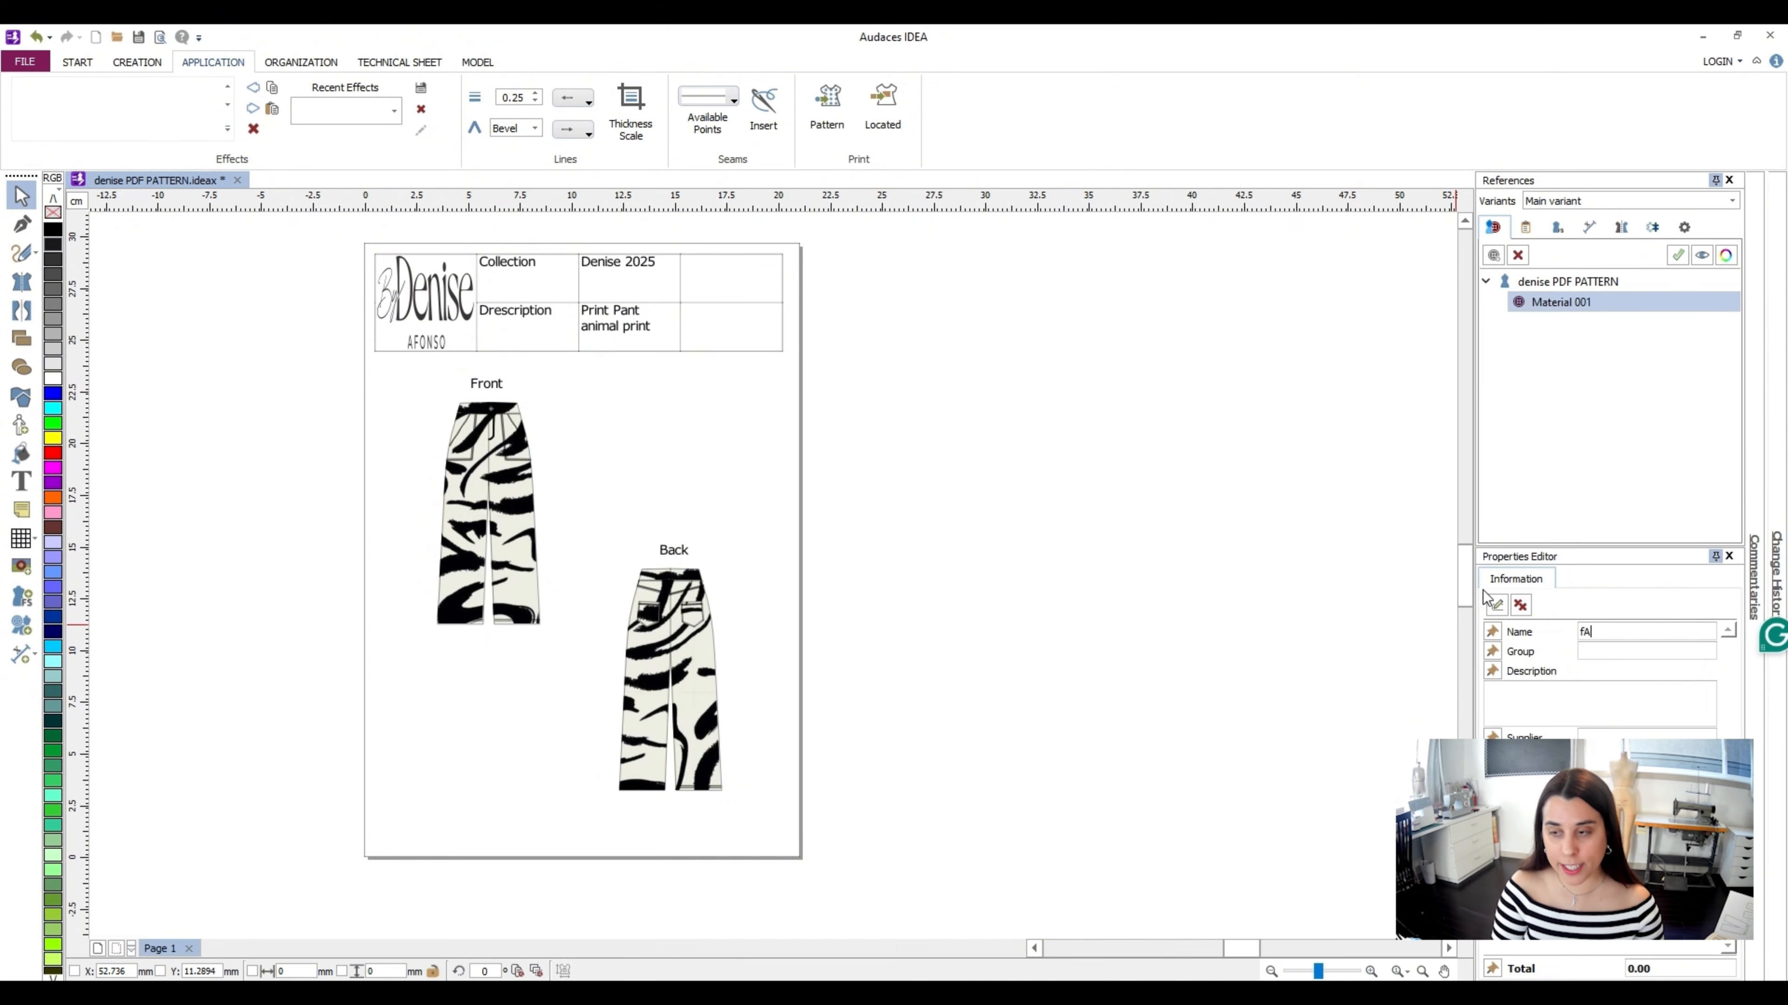
pyautogui.write('BRIC')
pyautogui.press('Return')
pyautogui.write('F')
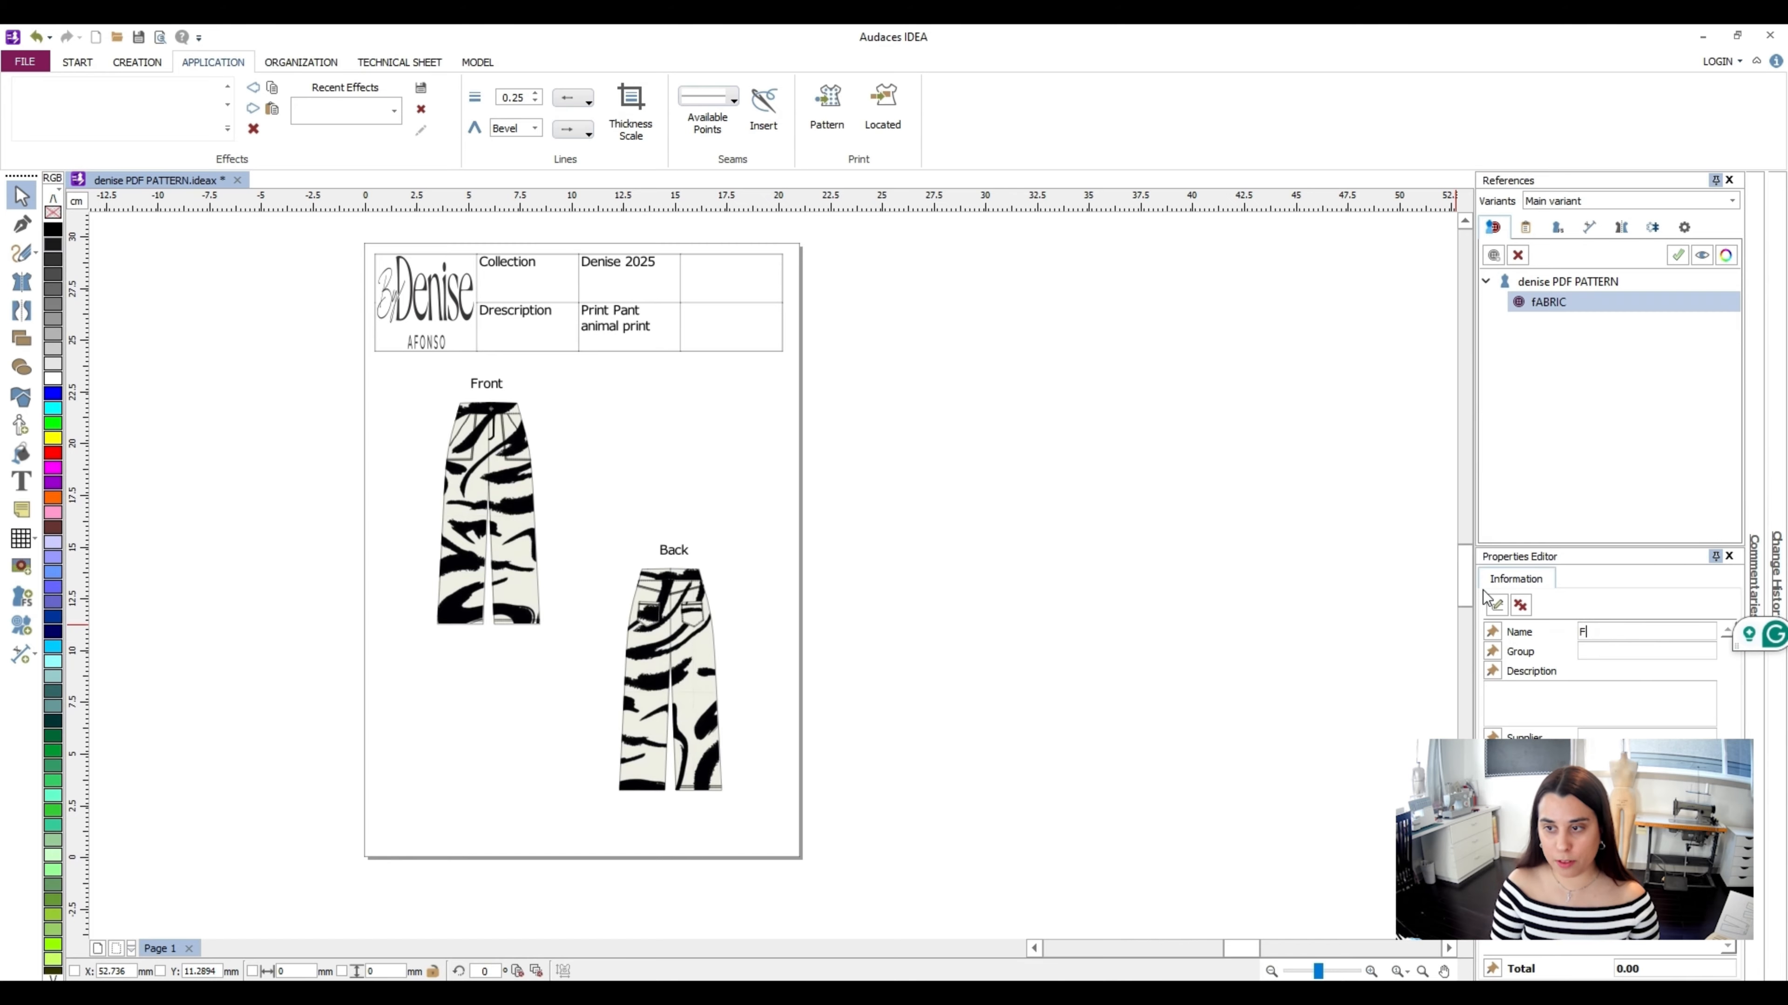
pyautogui.write('Aabri')
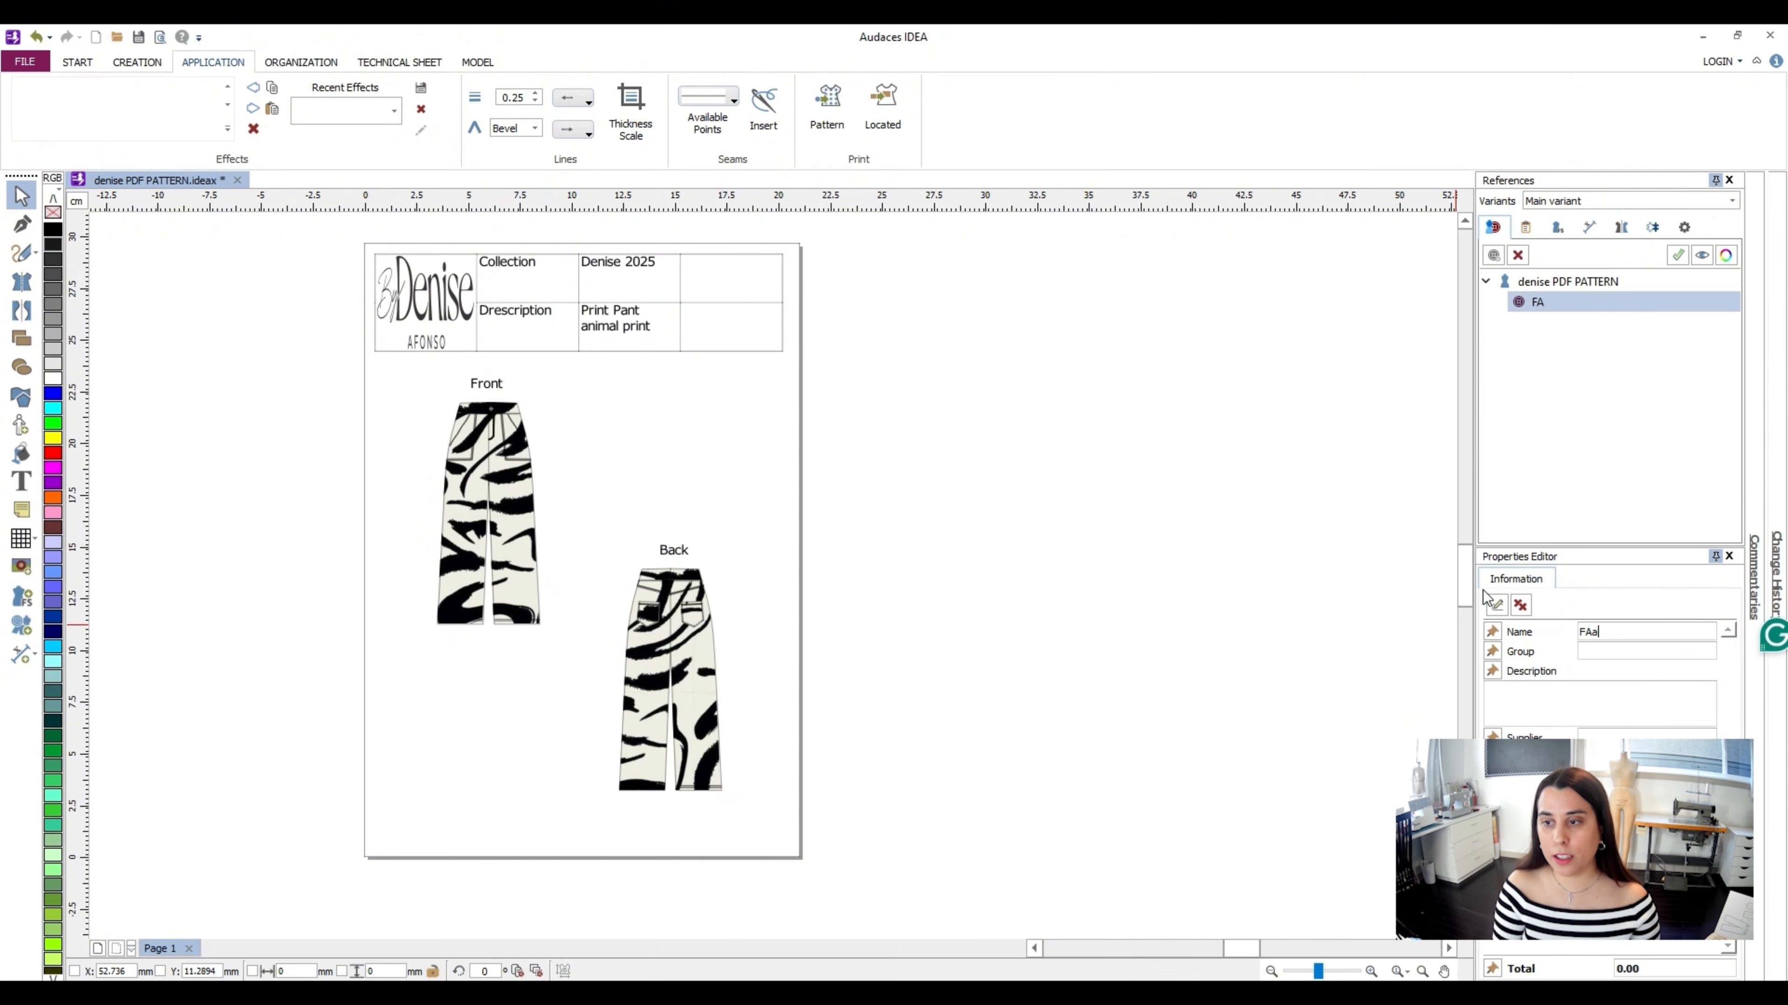
pyautogui.press('BackSpace')
pyautogui.press('BackSpace')
pyautogui.press('BackSpace')
pyautogui.write('n ')
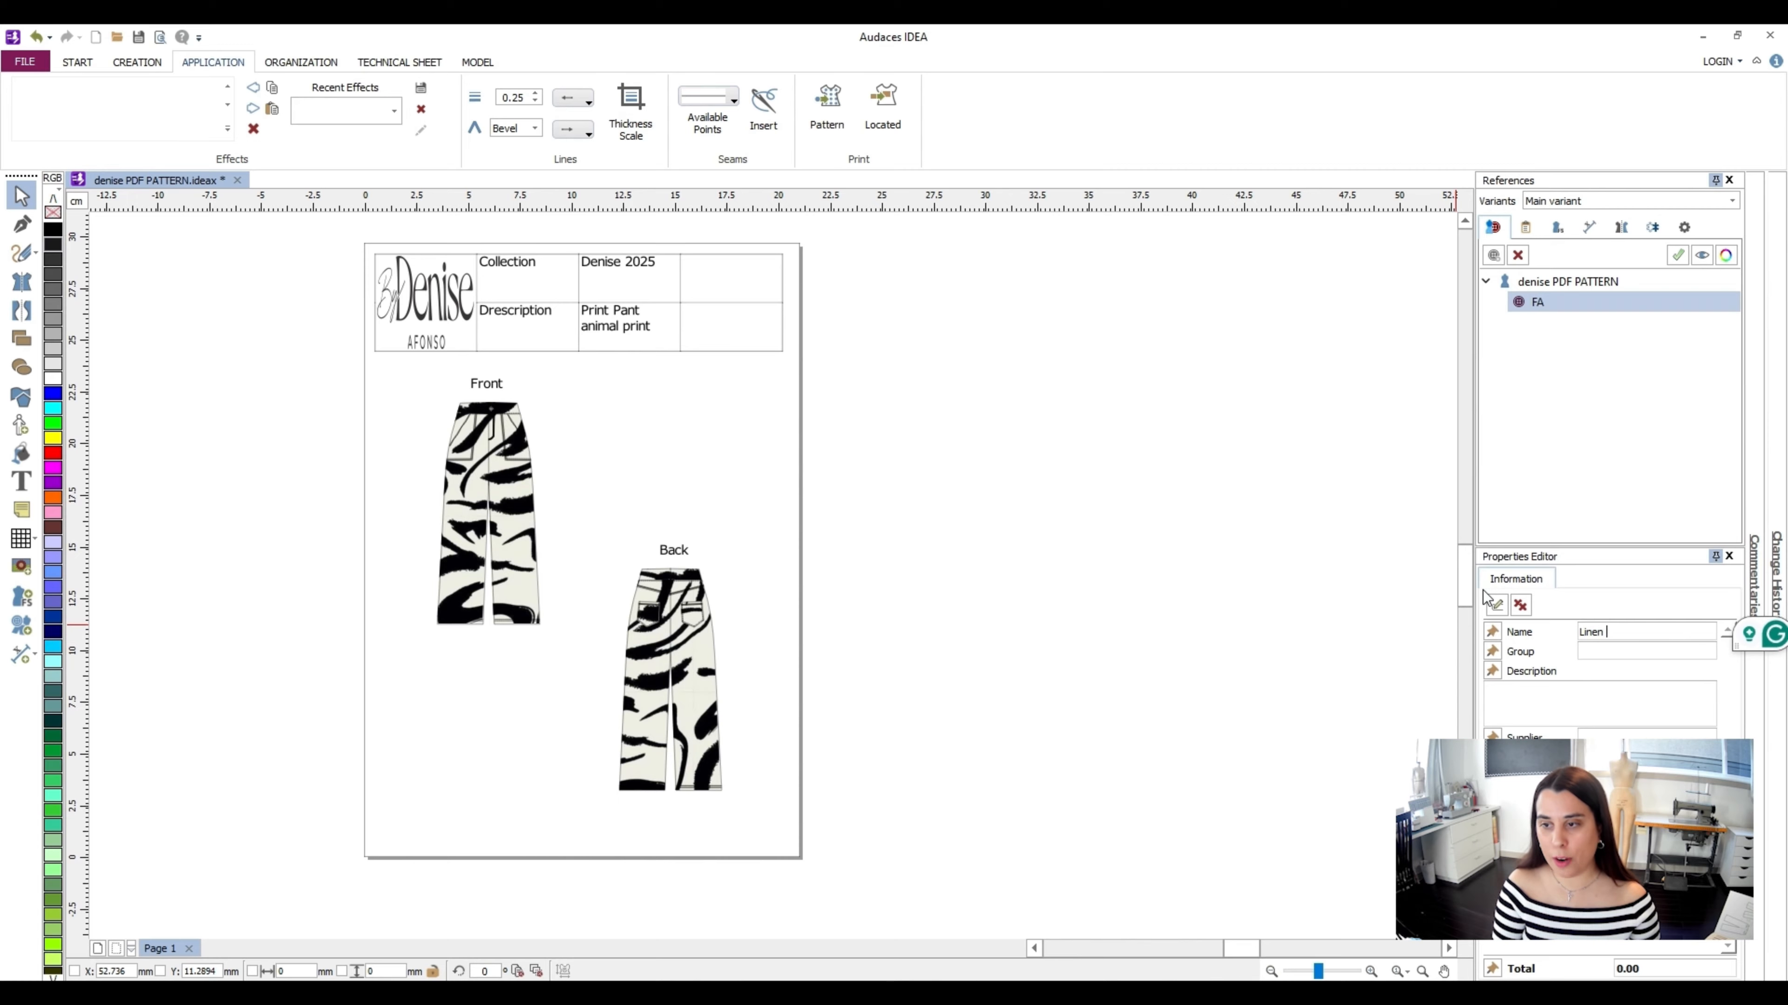
pyautogui.write('Frabric')
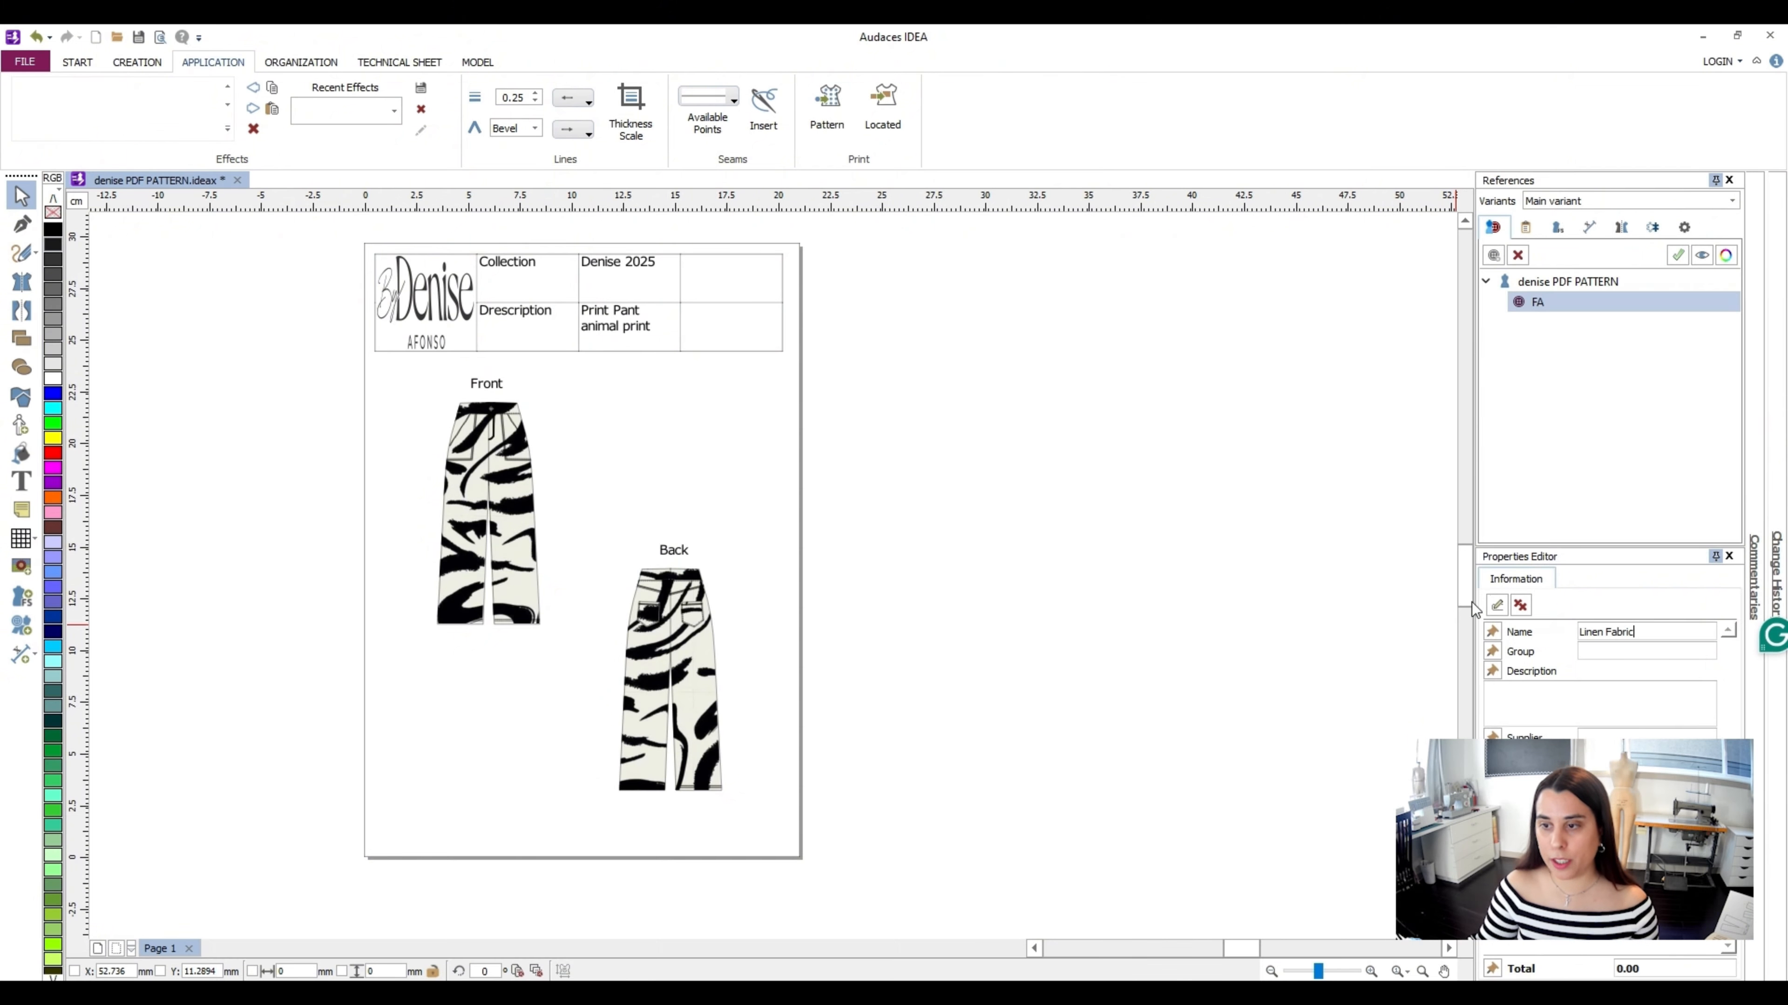
pyautogui.press('Return')
# Give the Linen Fabric material the description "Linen printed" and the supplier "Dressew"
pyautogui.click(1630, 703)
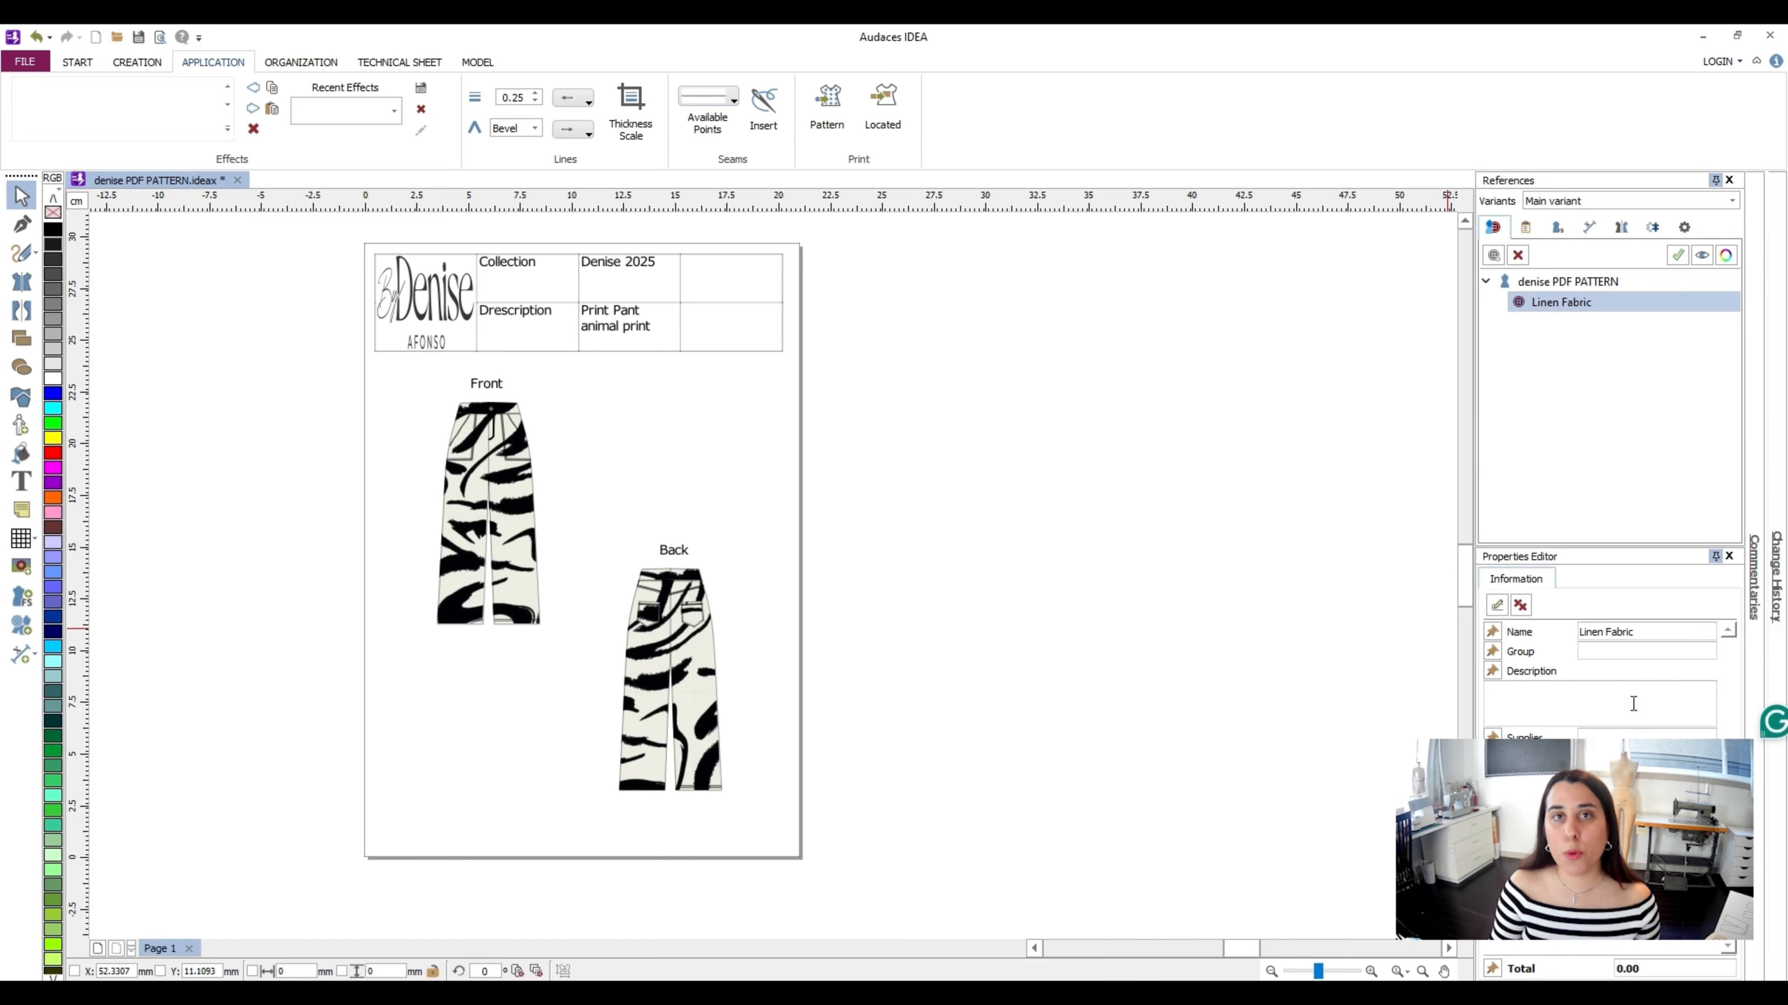
pyautogui.write('Linen')
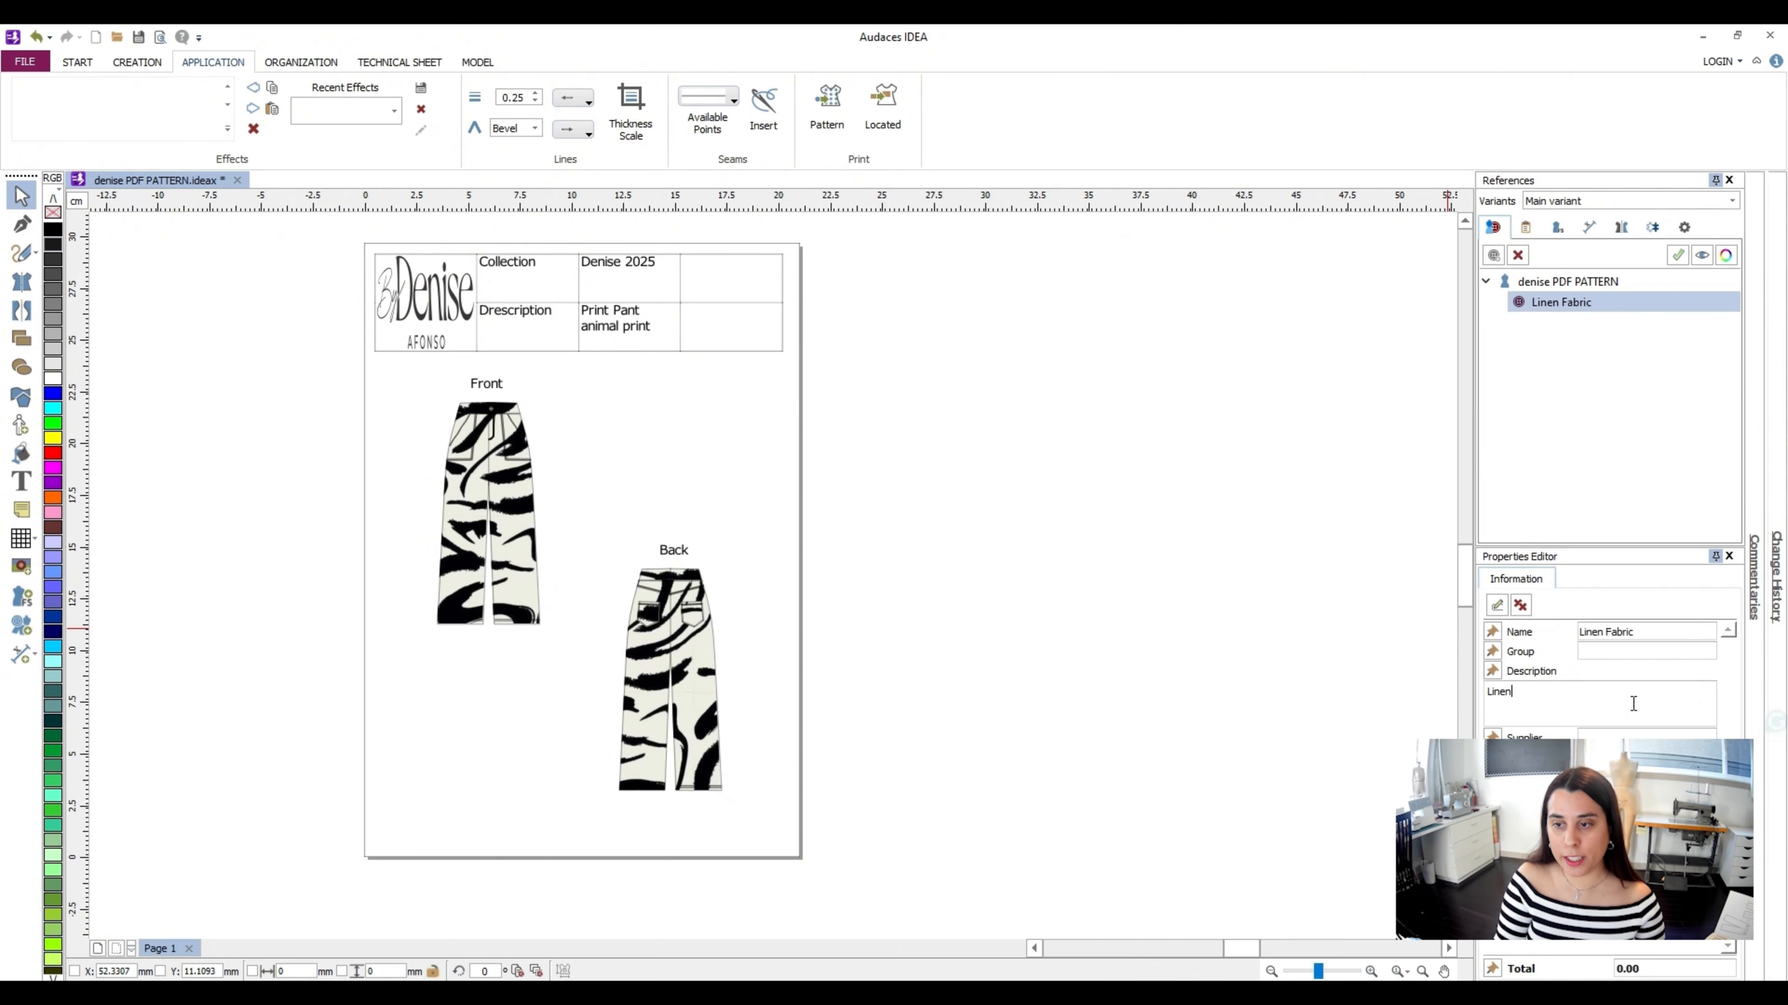
pyautogui.write(' printed')
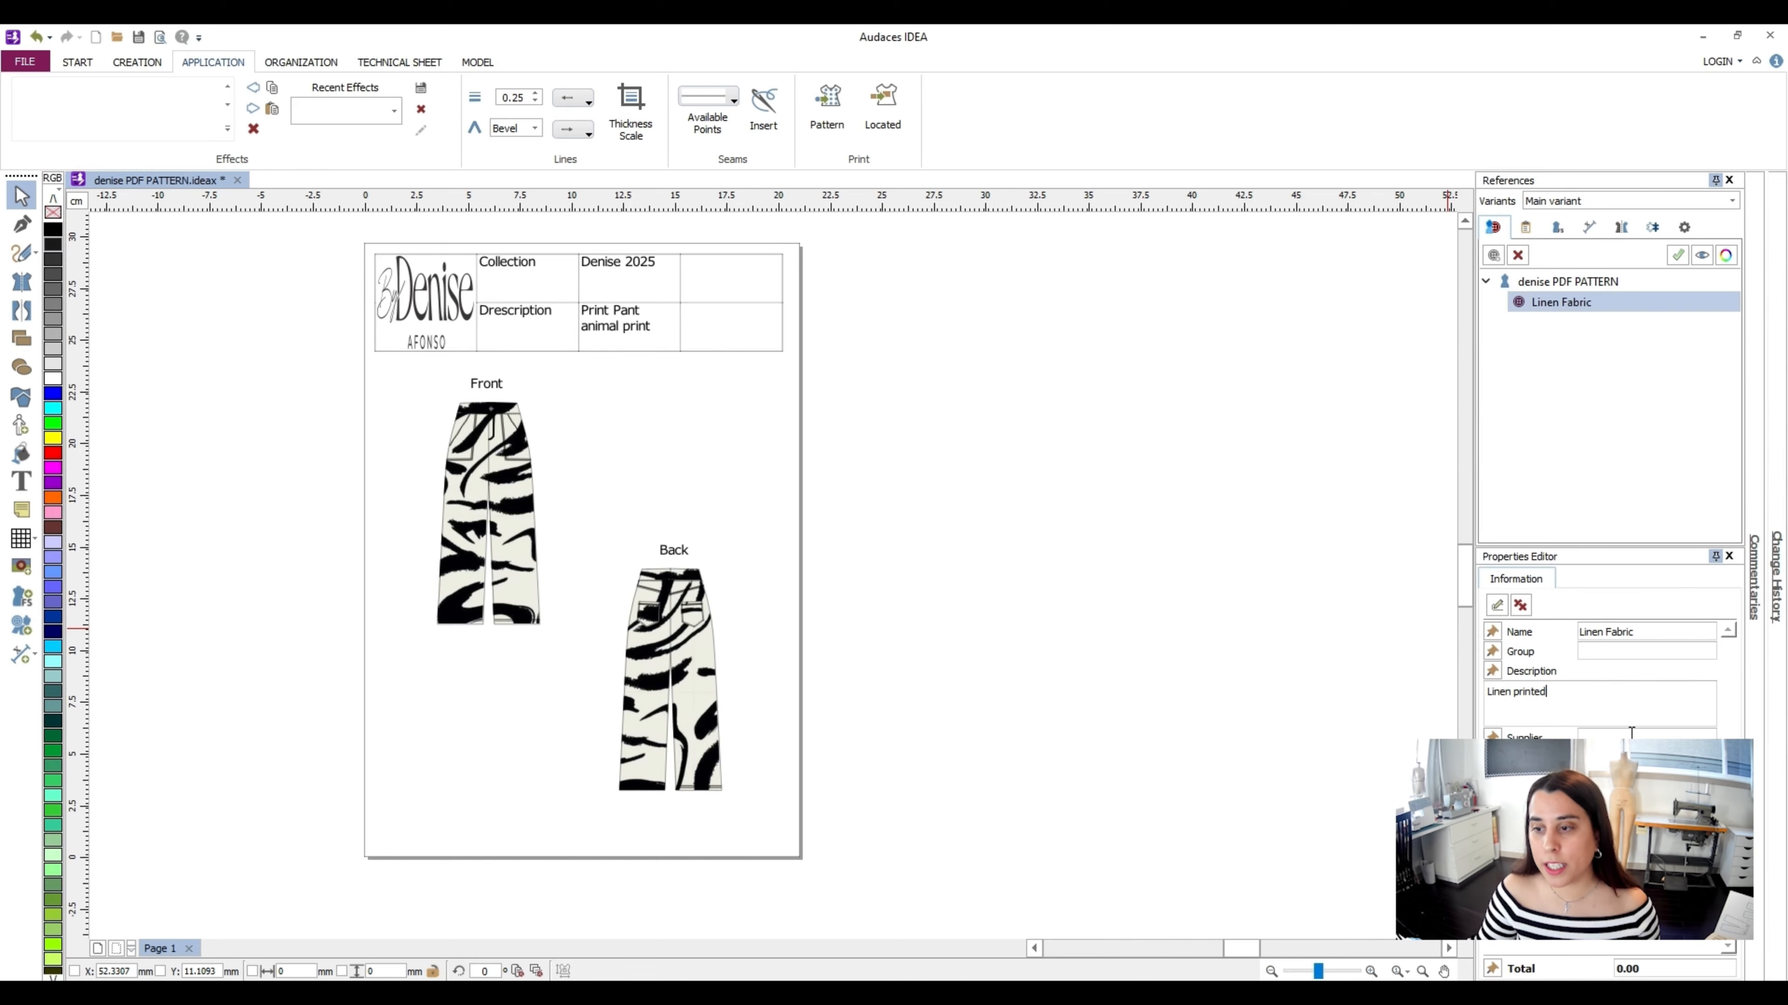
pyautogui.click(1631, 733)
pyautogui.write('Dressew')
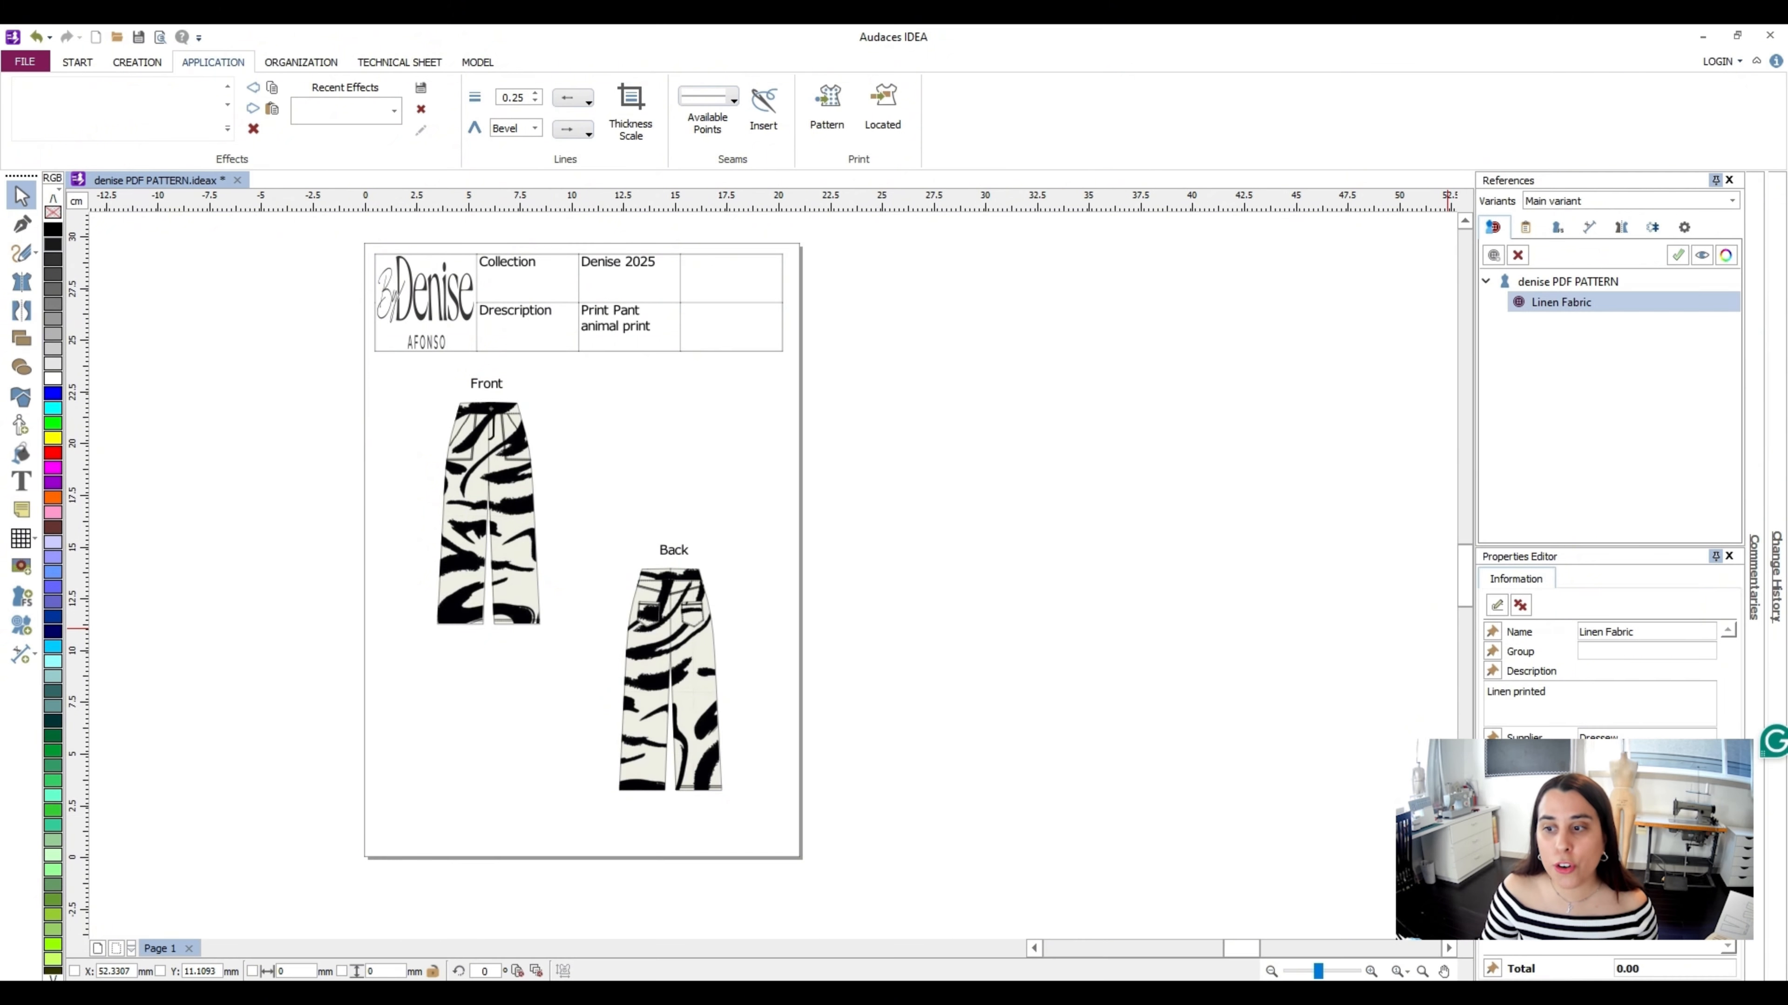
# Fill in the cost and quantity values of the Linen Fabric material
pyautogui.click(1634, 757)
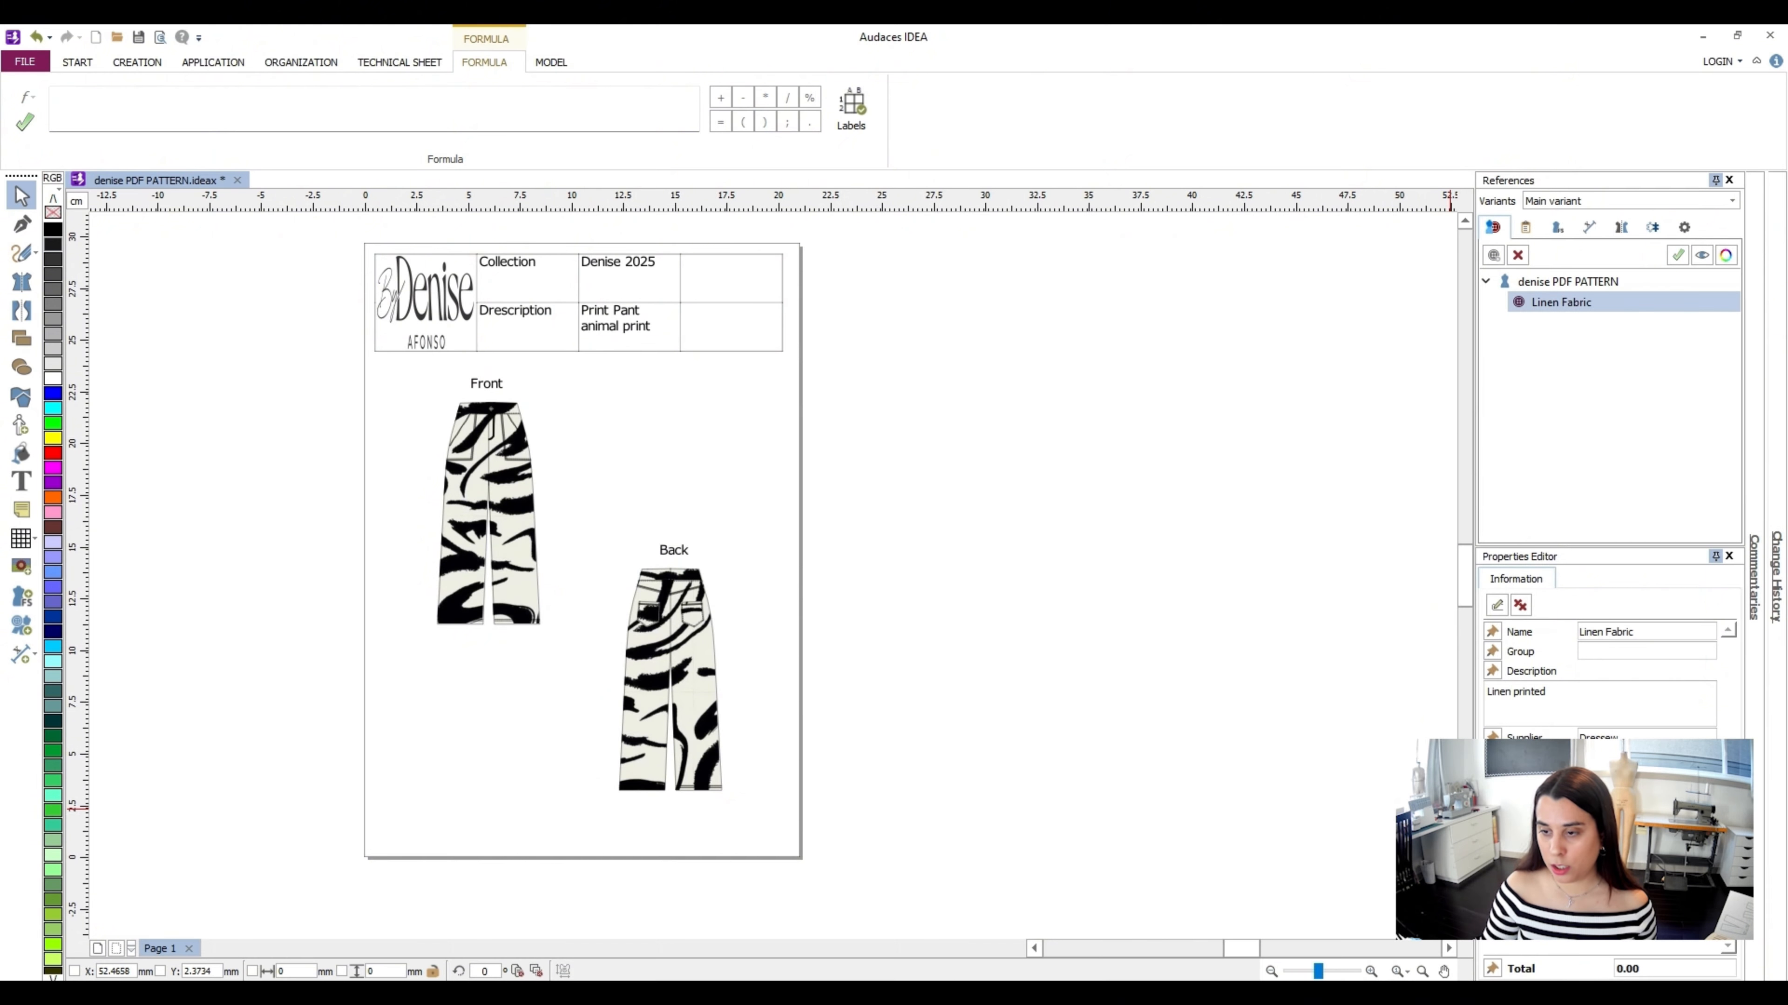
pyautogui.press('Tab')
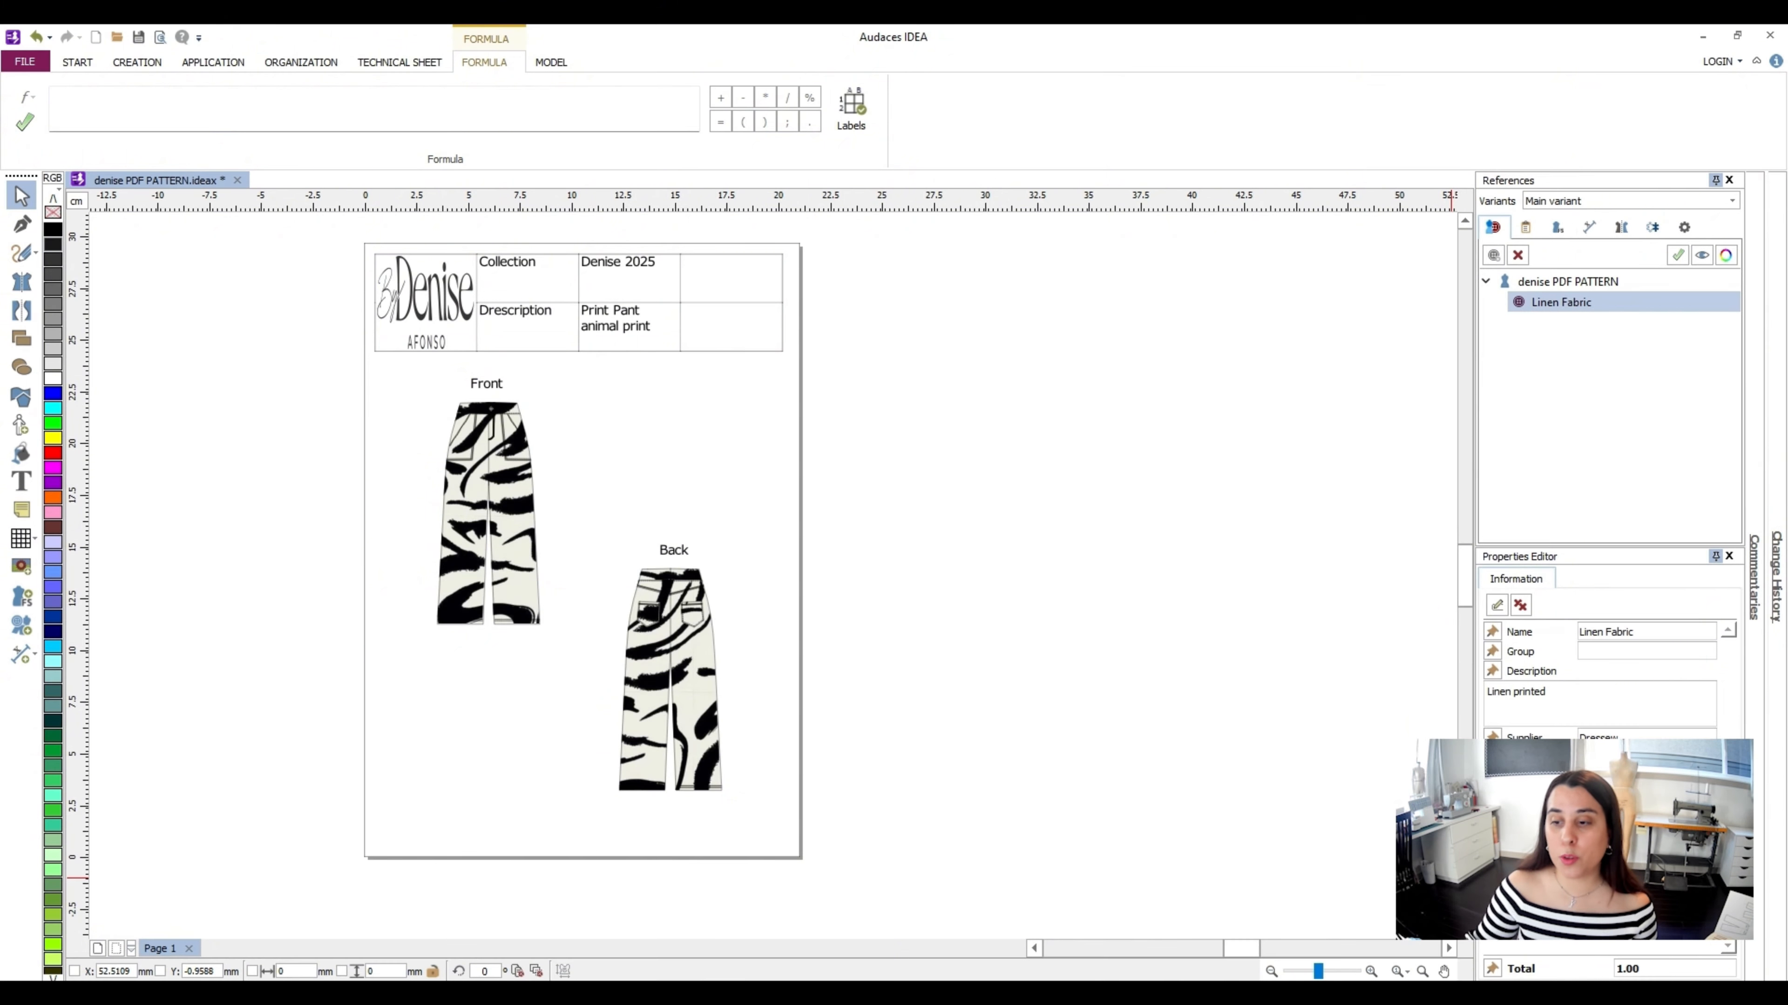
pyautogui.press('Tab')
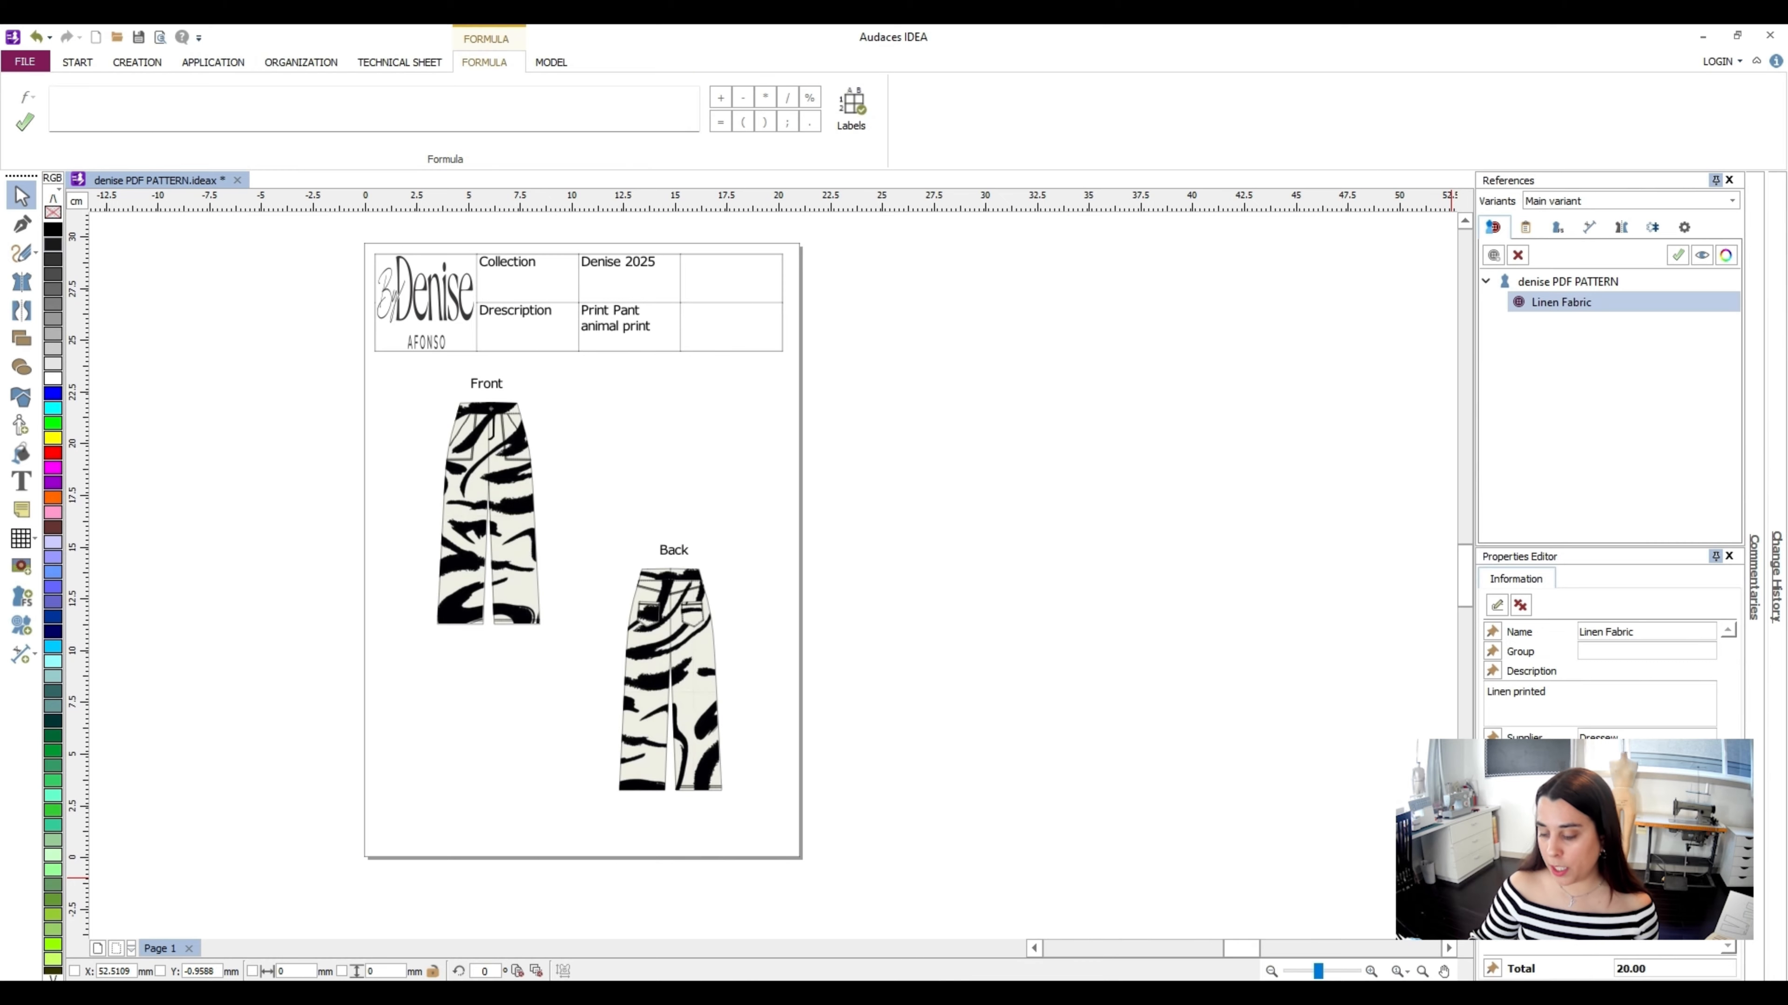
pyautogui.press('Tab')
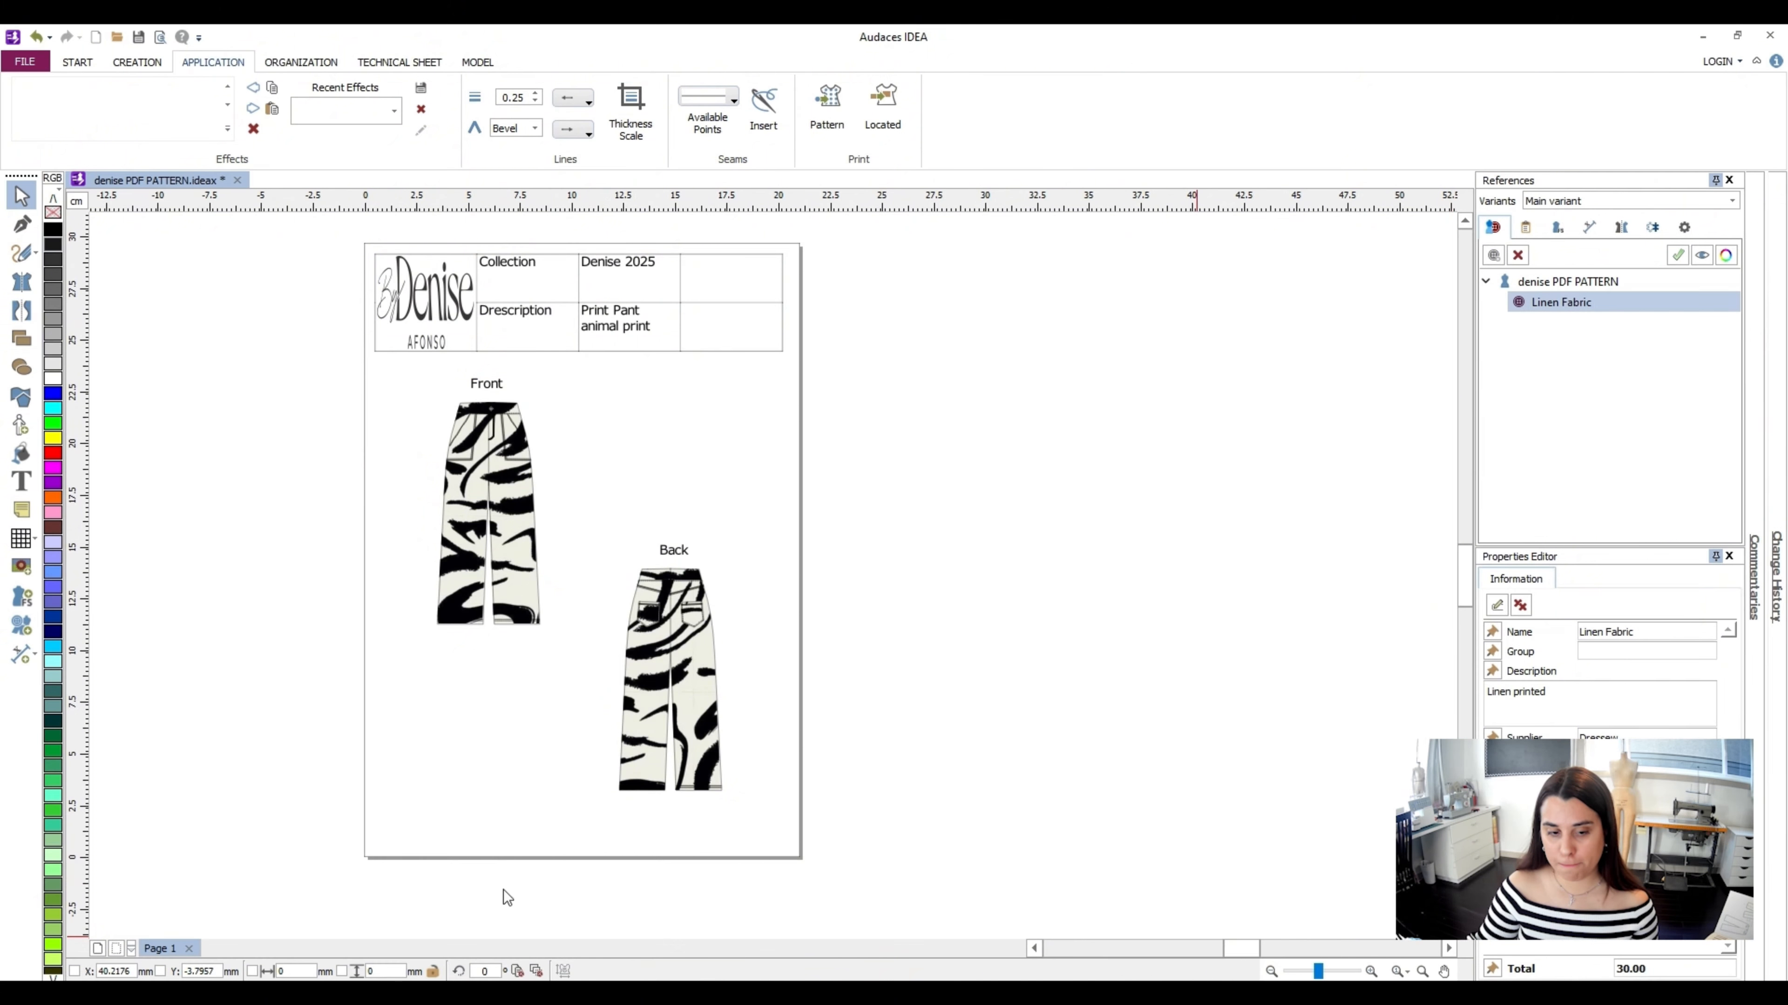
# Open Calculator, multiply 20 by 1.5 to check the fabric cost, and close it again
pyautogui.press('super')
pyautogui.write('ca')
pyautogui.click(614, 419)
pyautogui.write('2')
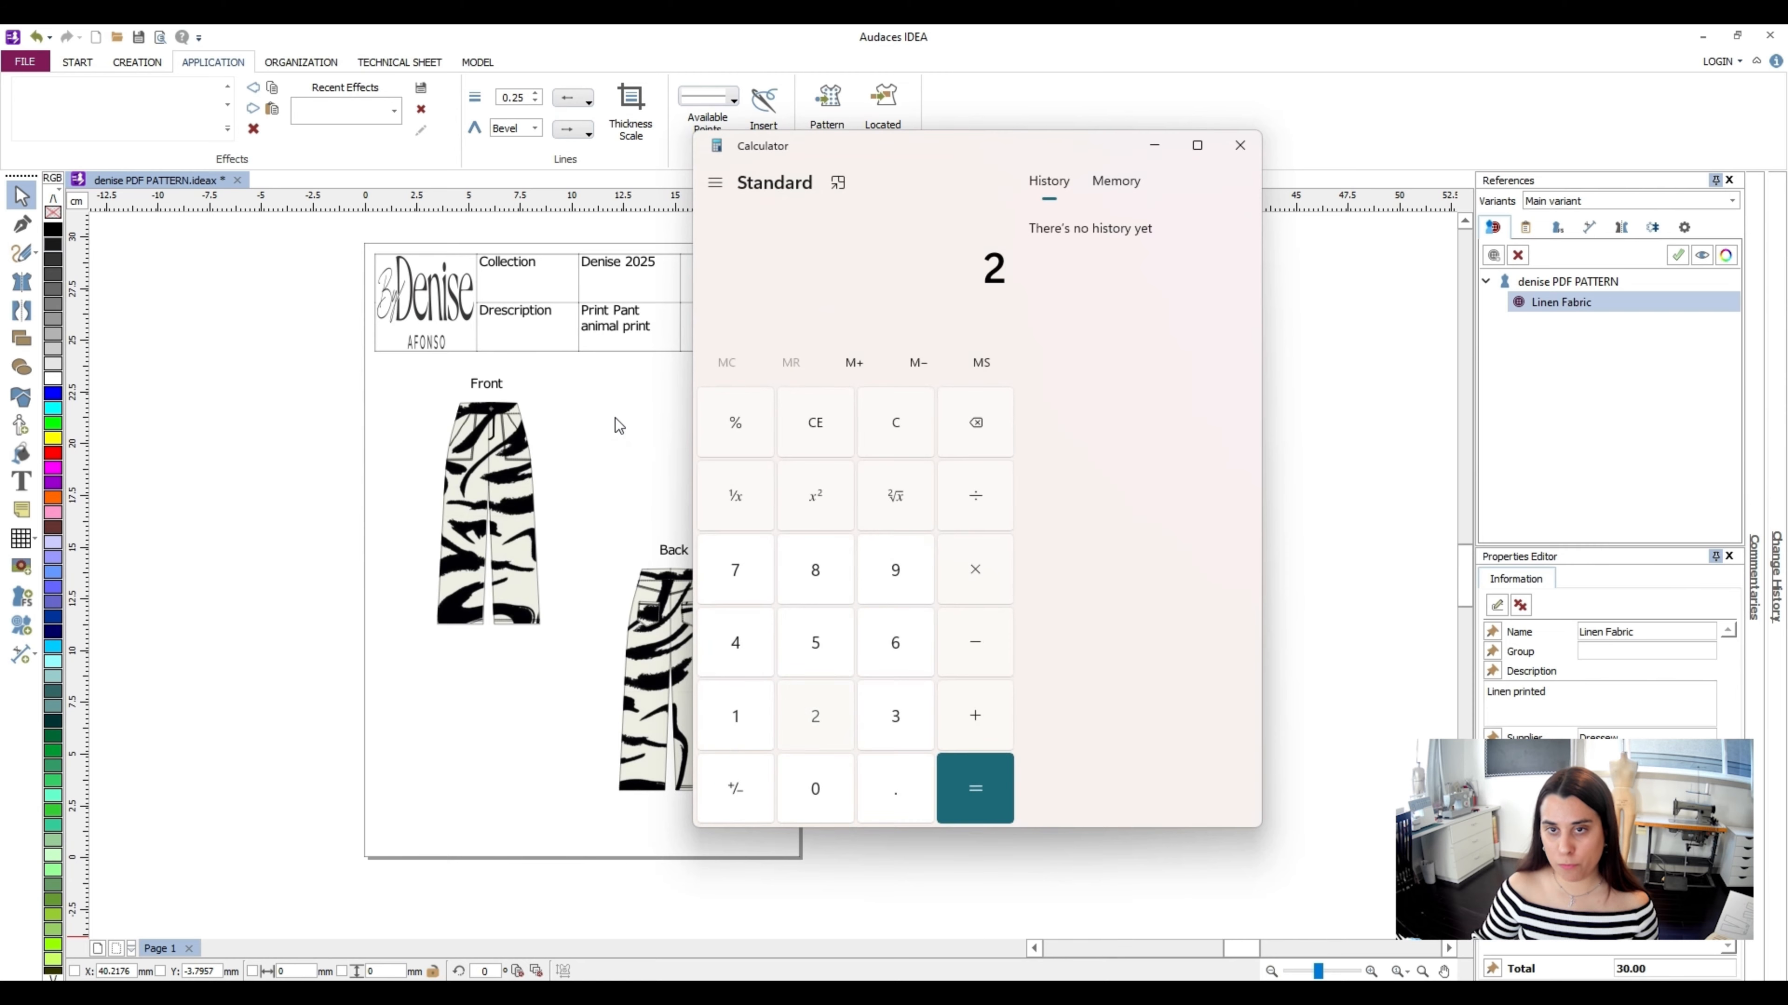
pyautogui.write('0.*1.5=')
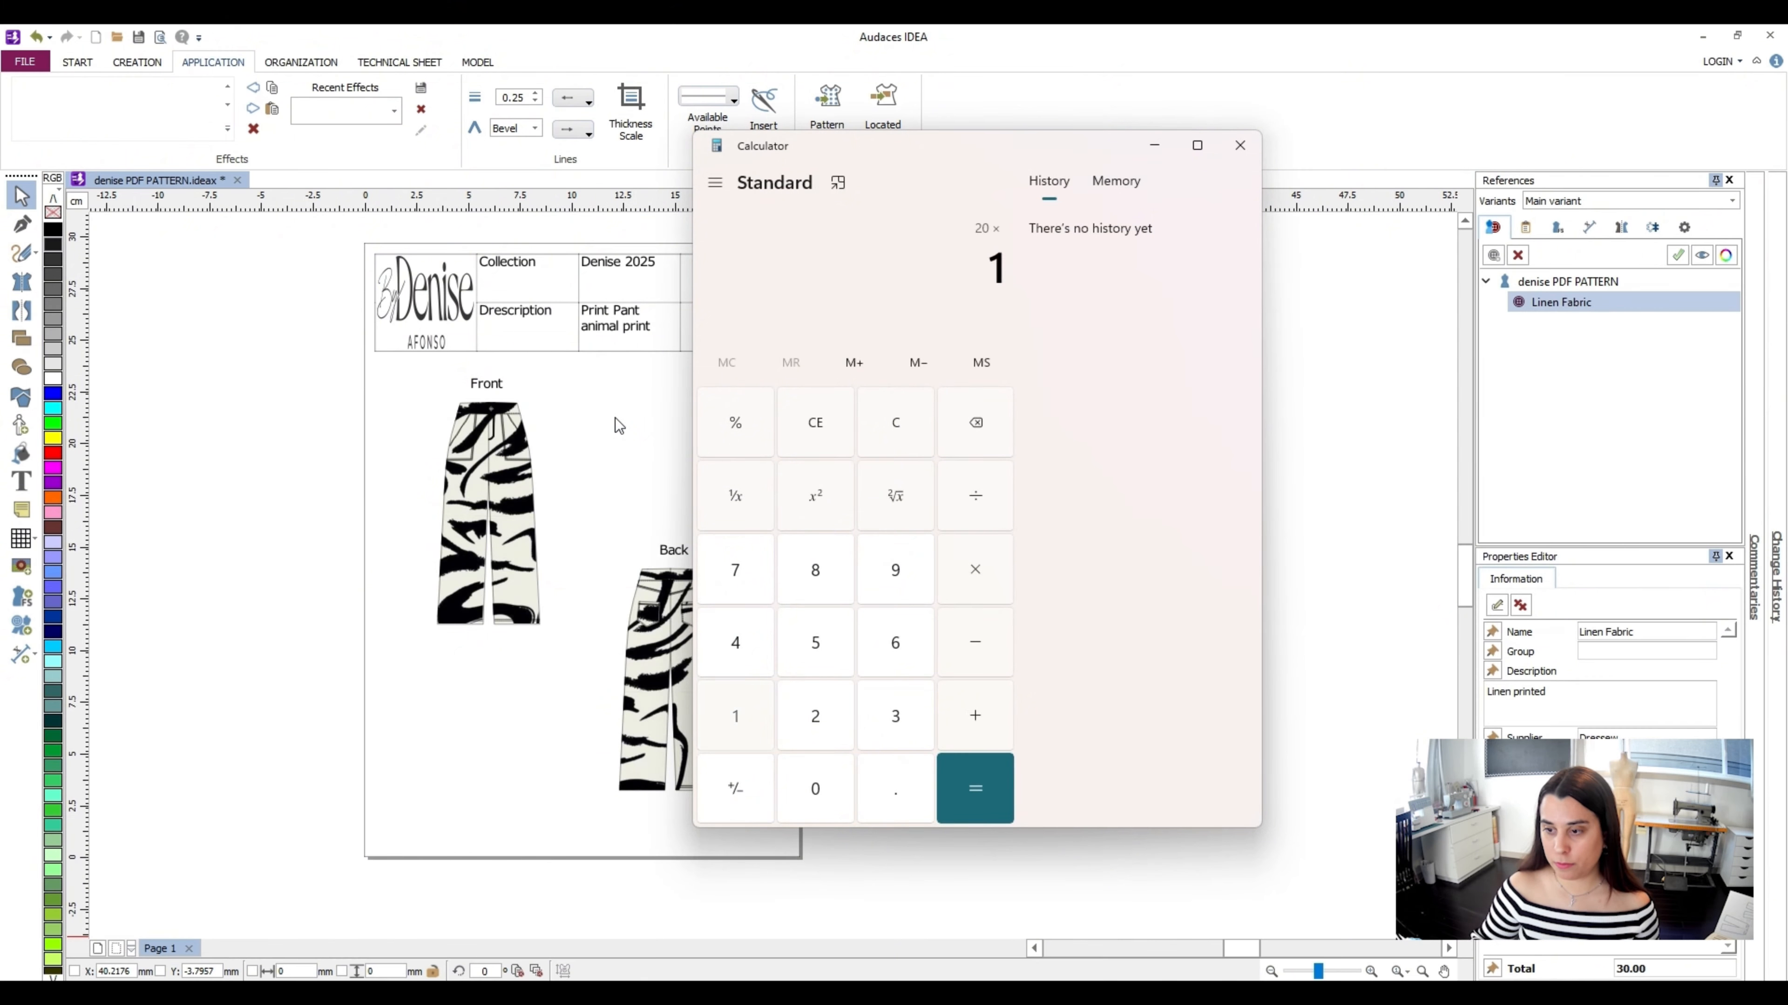
pyautogui.click(1240, 145)
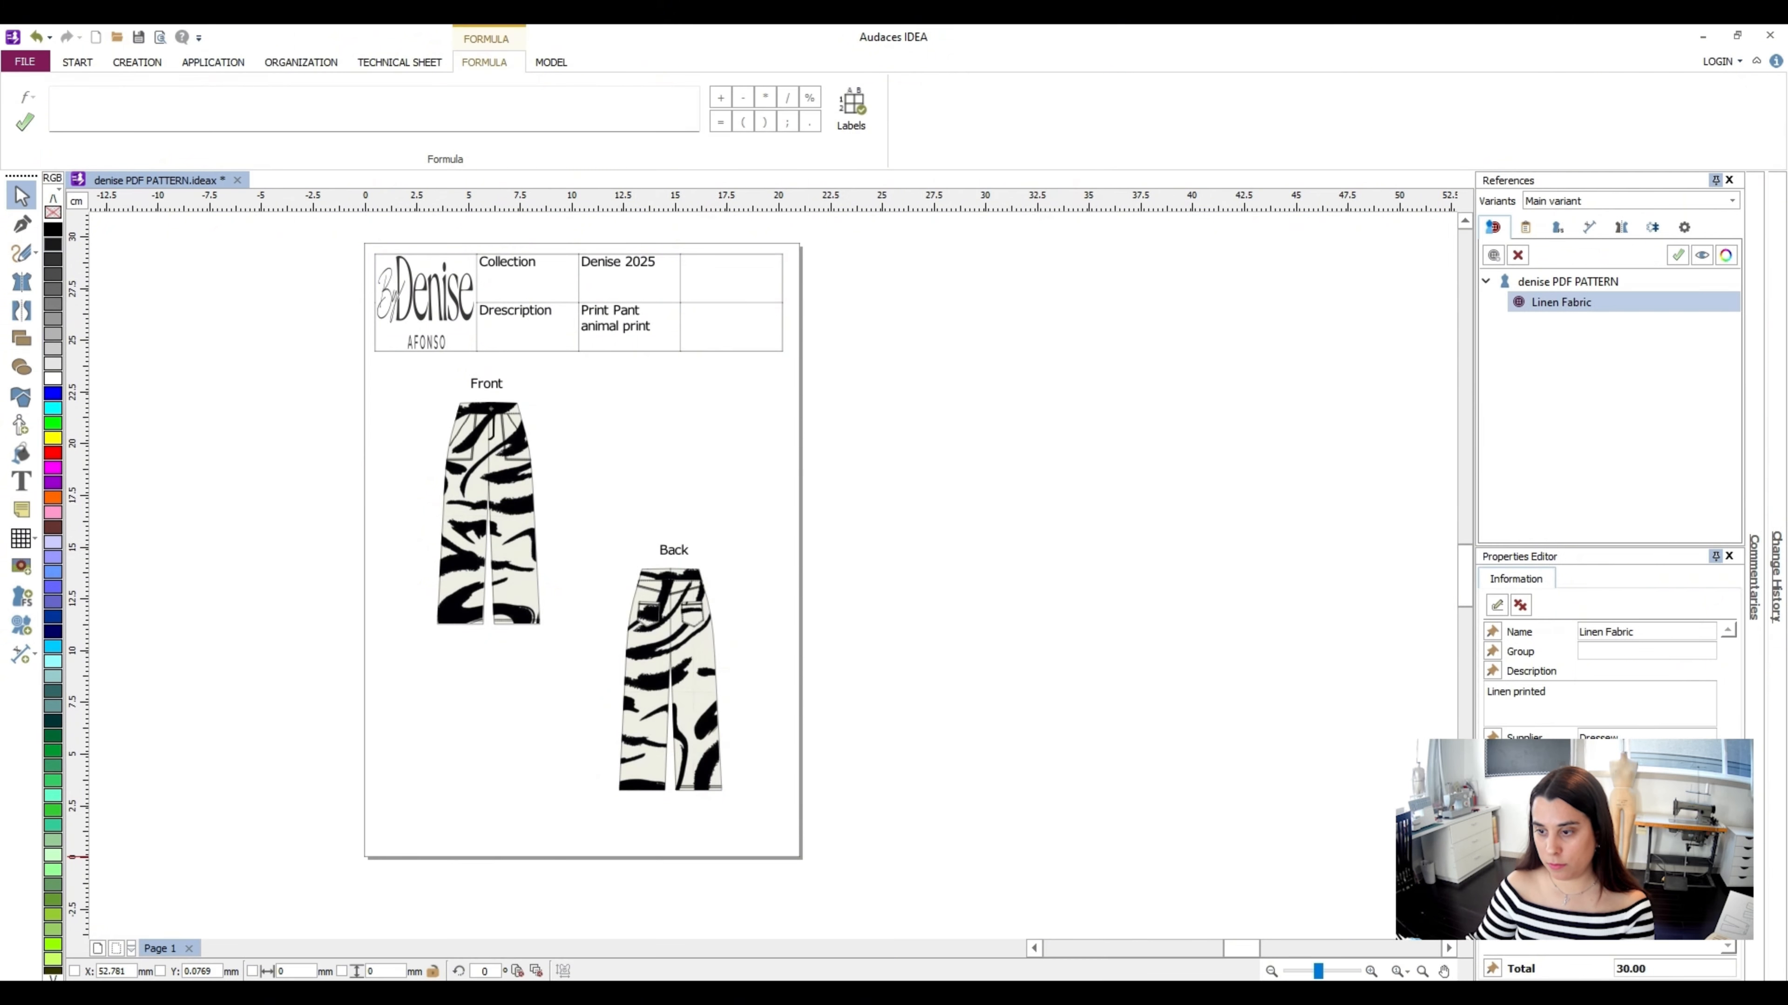
# Correct the cost and quantity values of the Linen Fabric material and confirm the entry
pyautogui.press('Tab')
pyautogui.press('Tab')
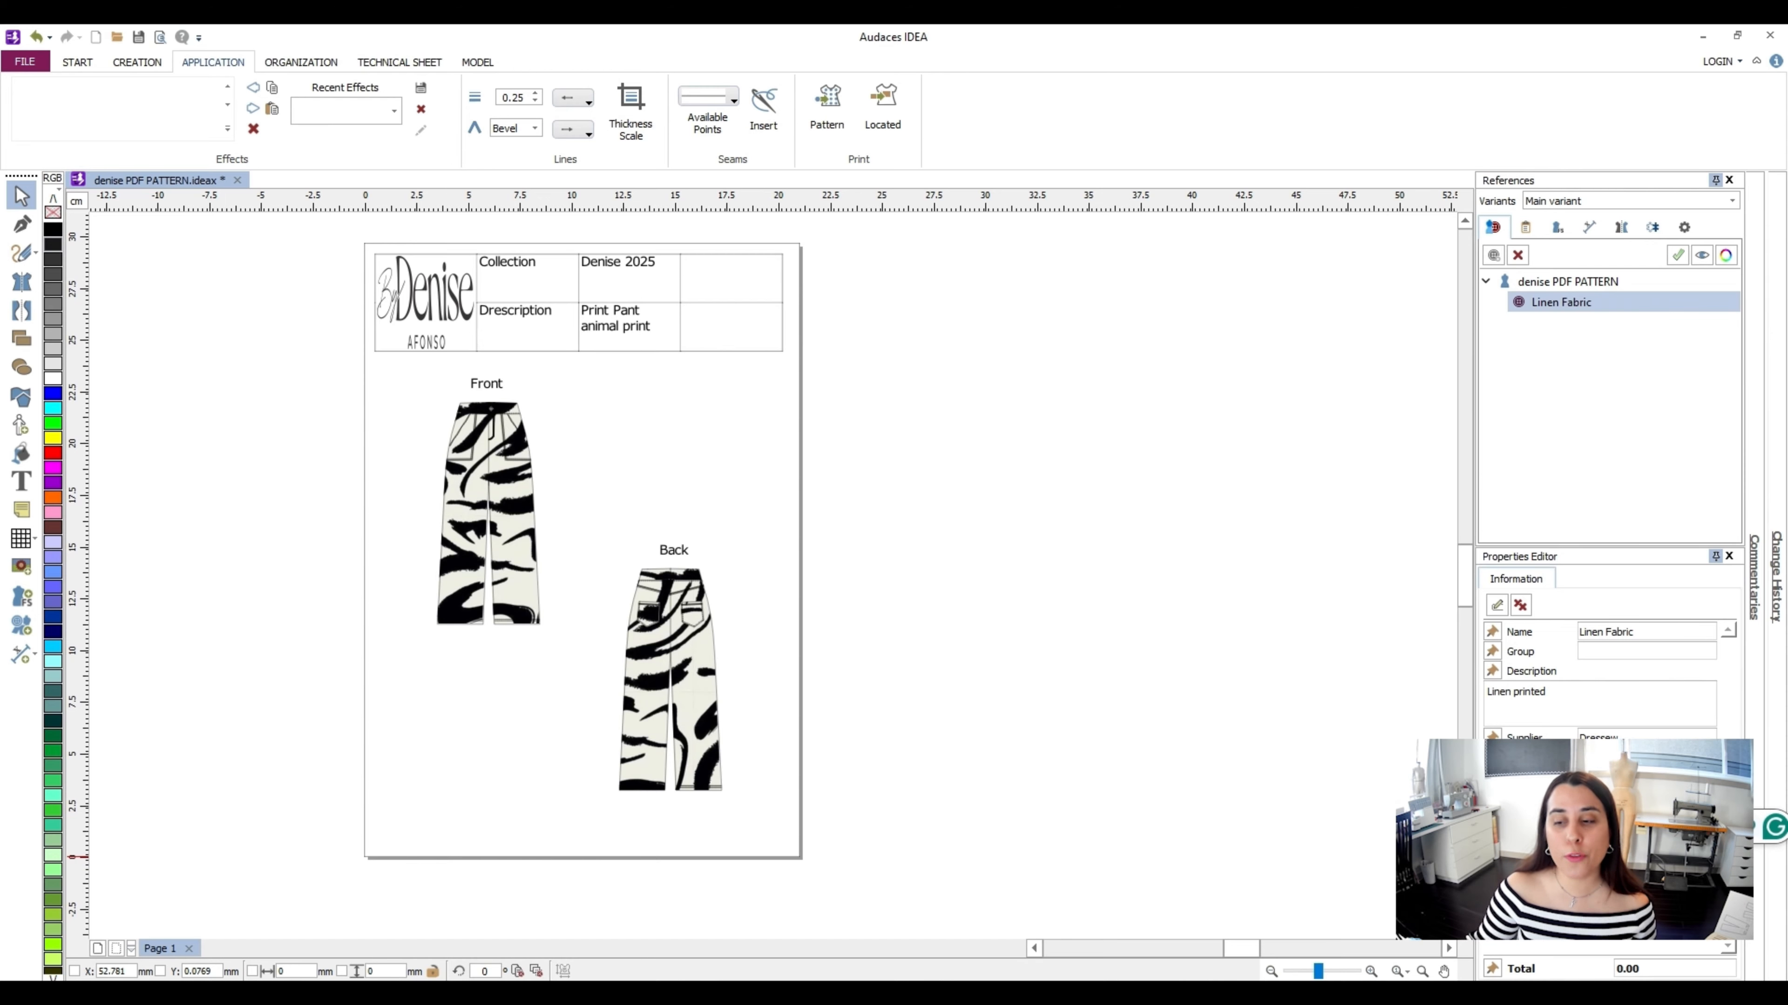
pyautogui.press('Tab')
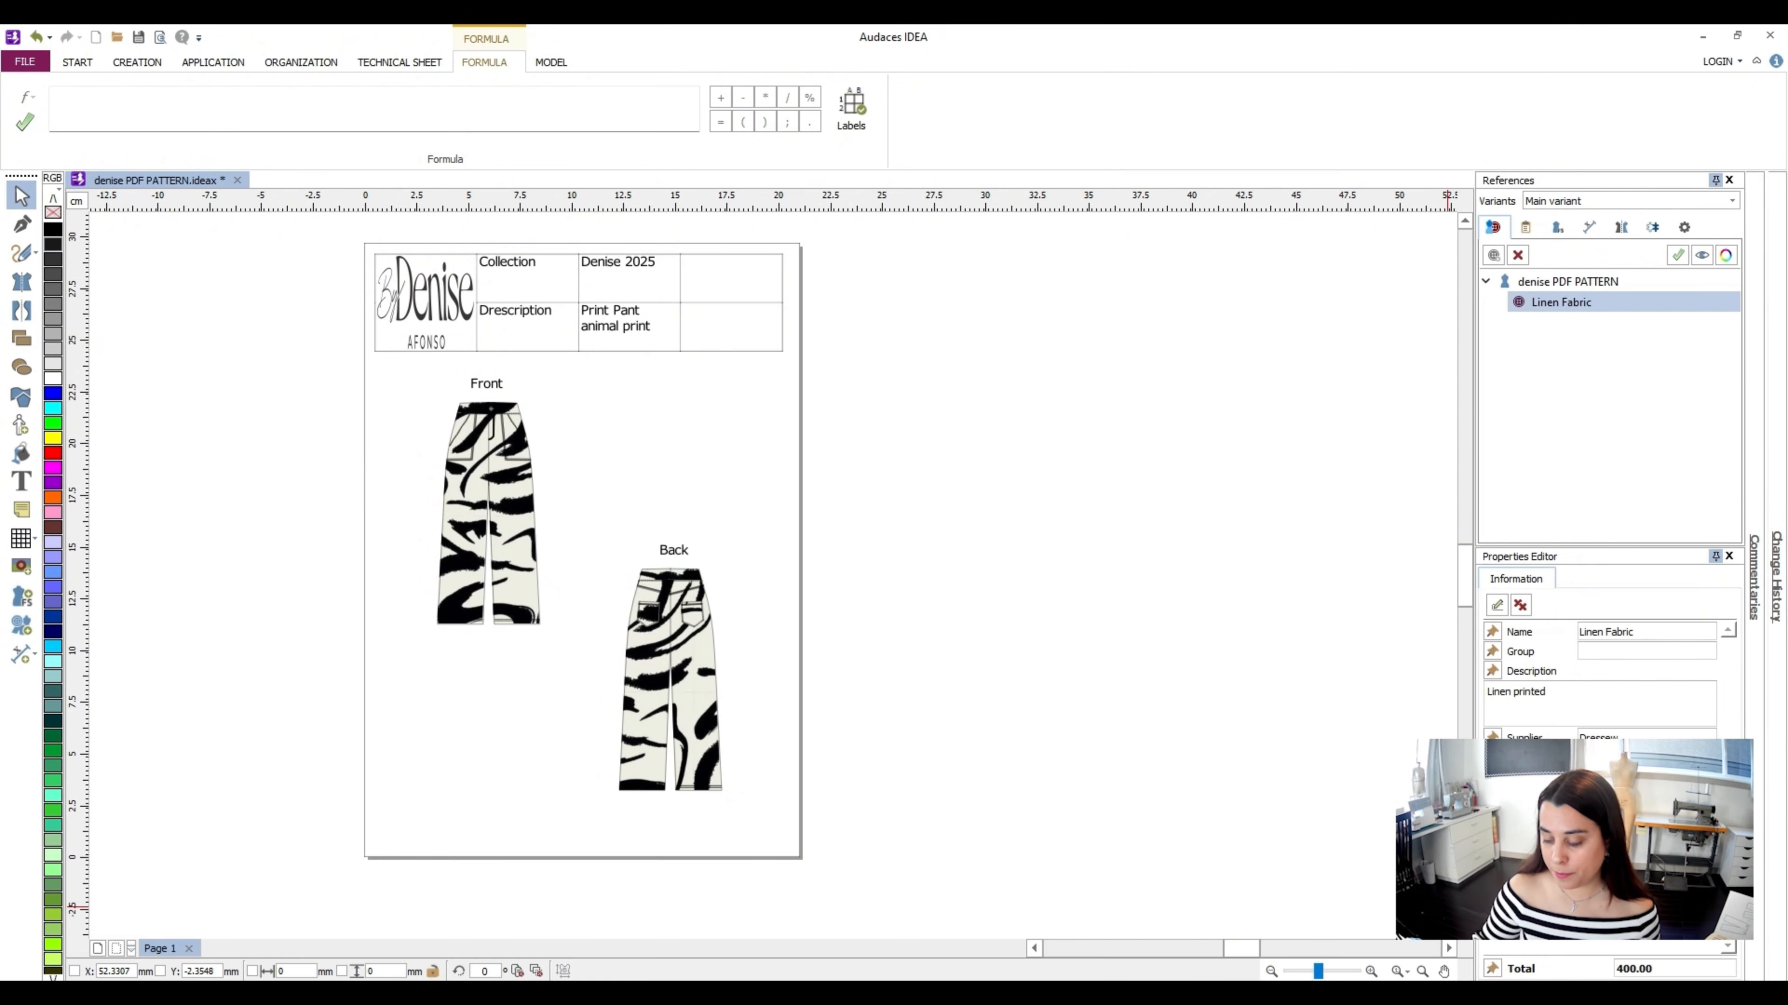
pyautogui.press('BackSpace')
pyautogui.press('Return')
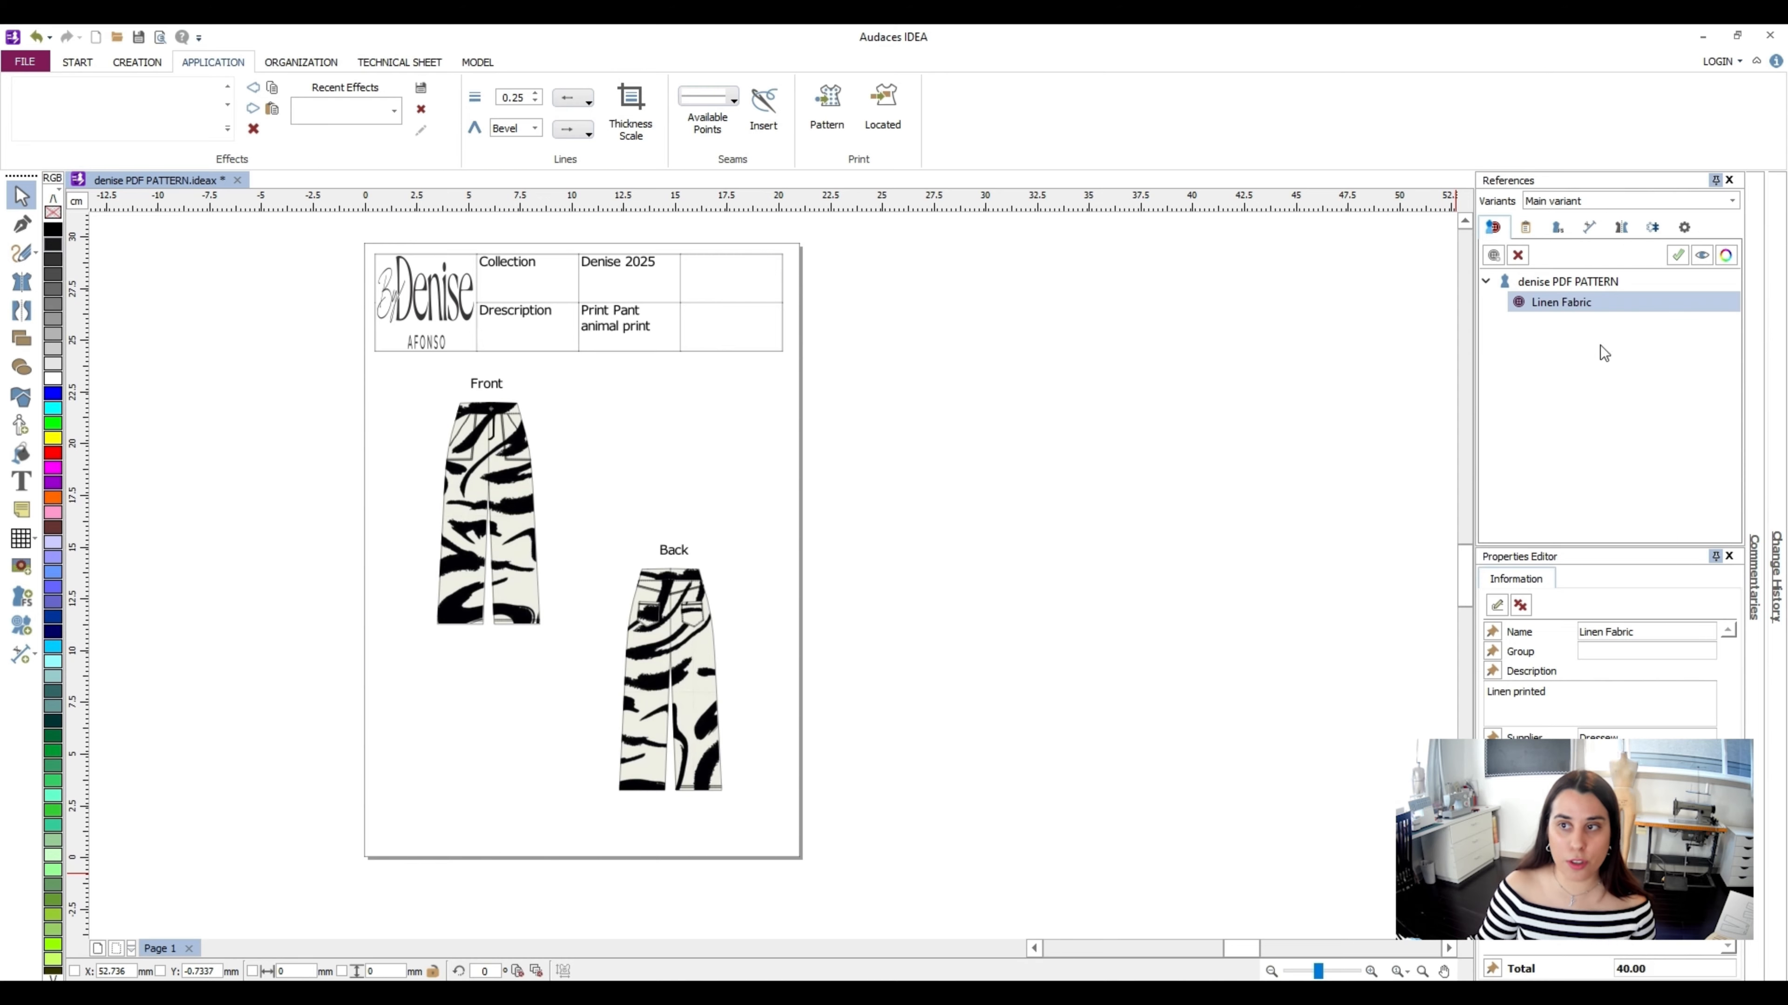
# Add a second material to the model and name it "Bottom"
pyautogui.click(1495, 256)
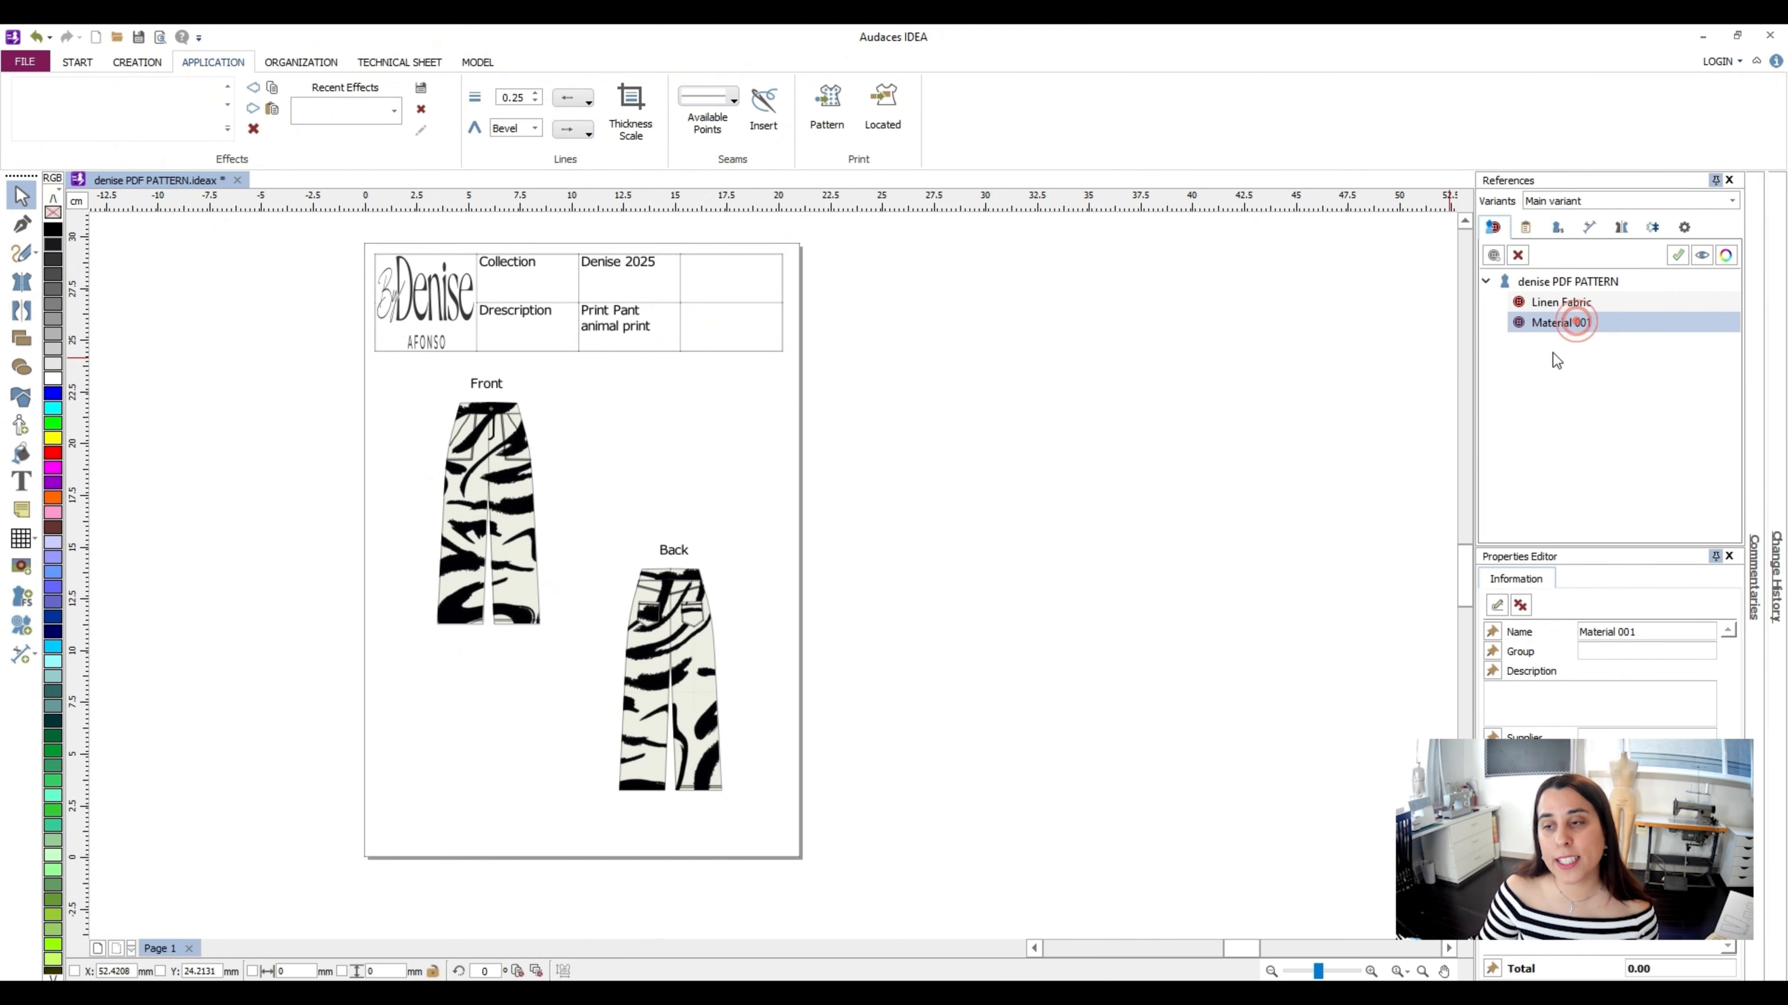
pyautogui.moveTo(1648, 635); pyautogui.dragTo(1462, 629)
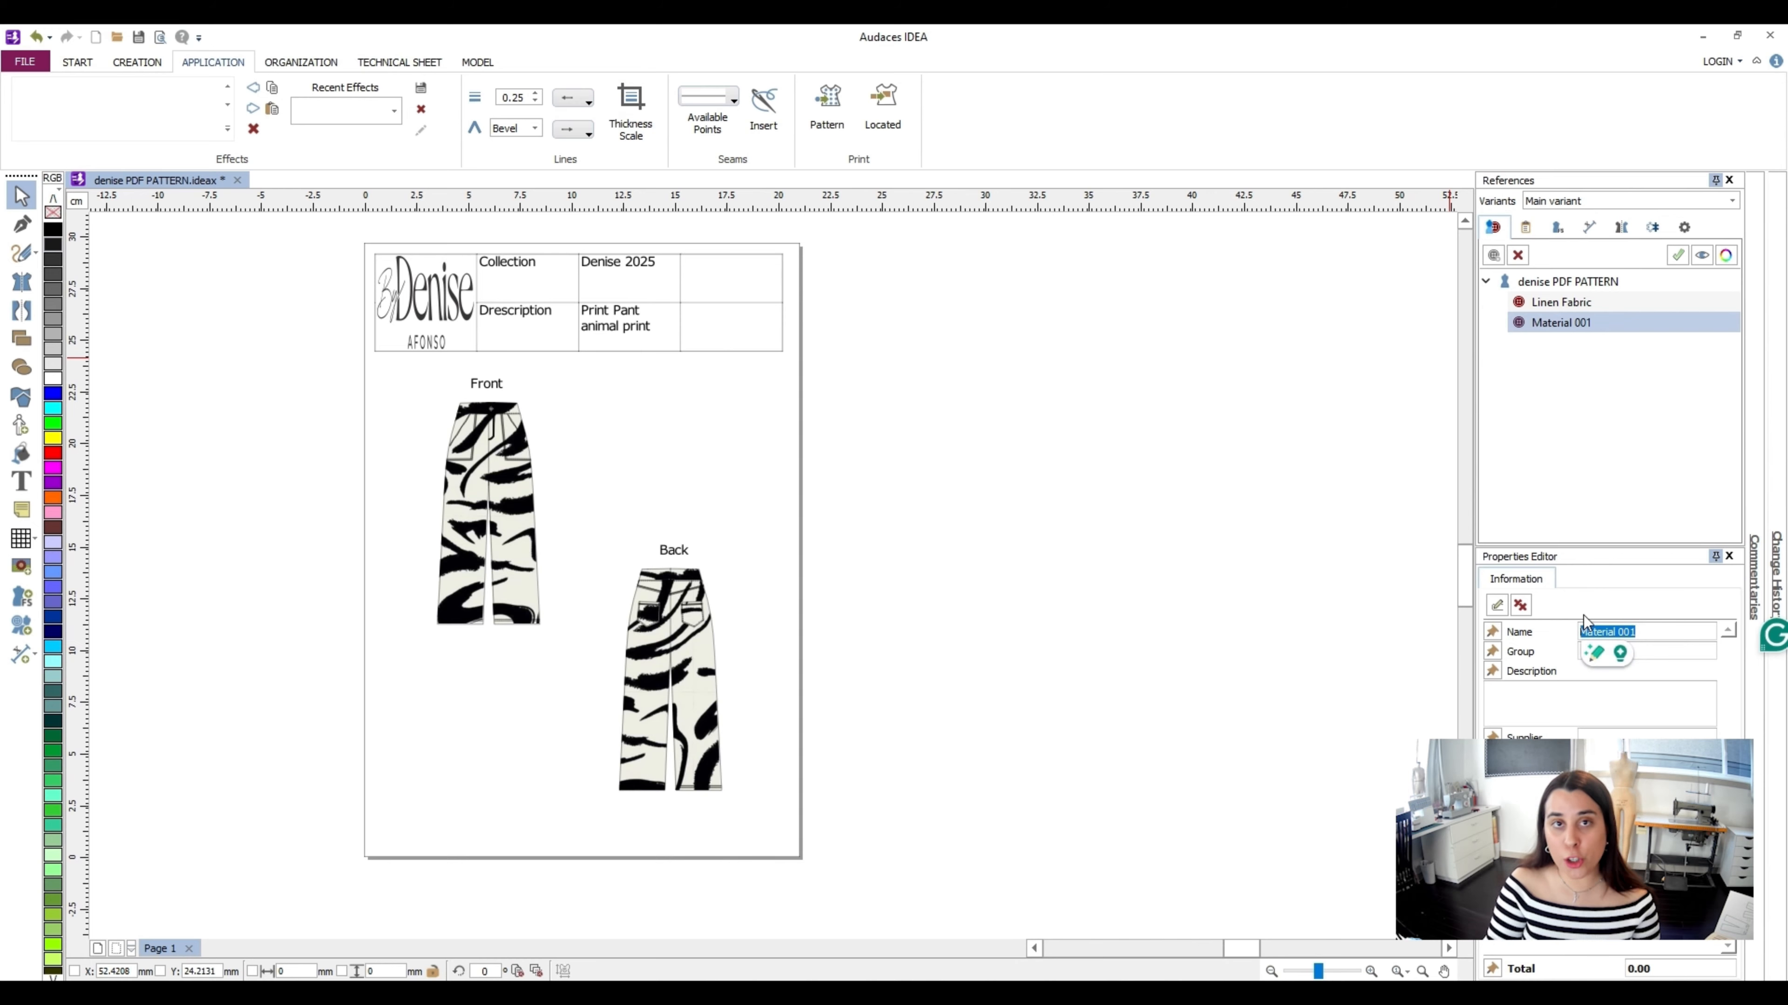
pyautogui.write('Bottom')
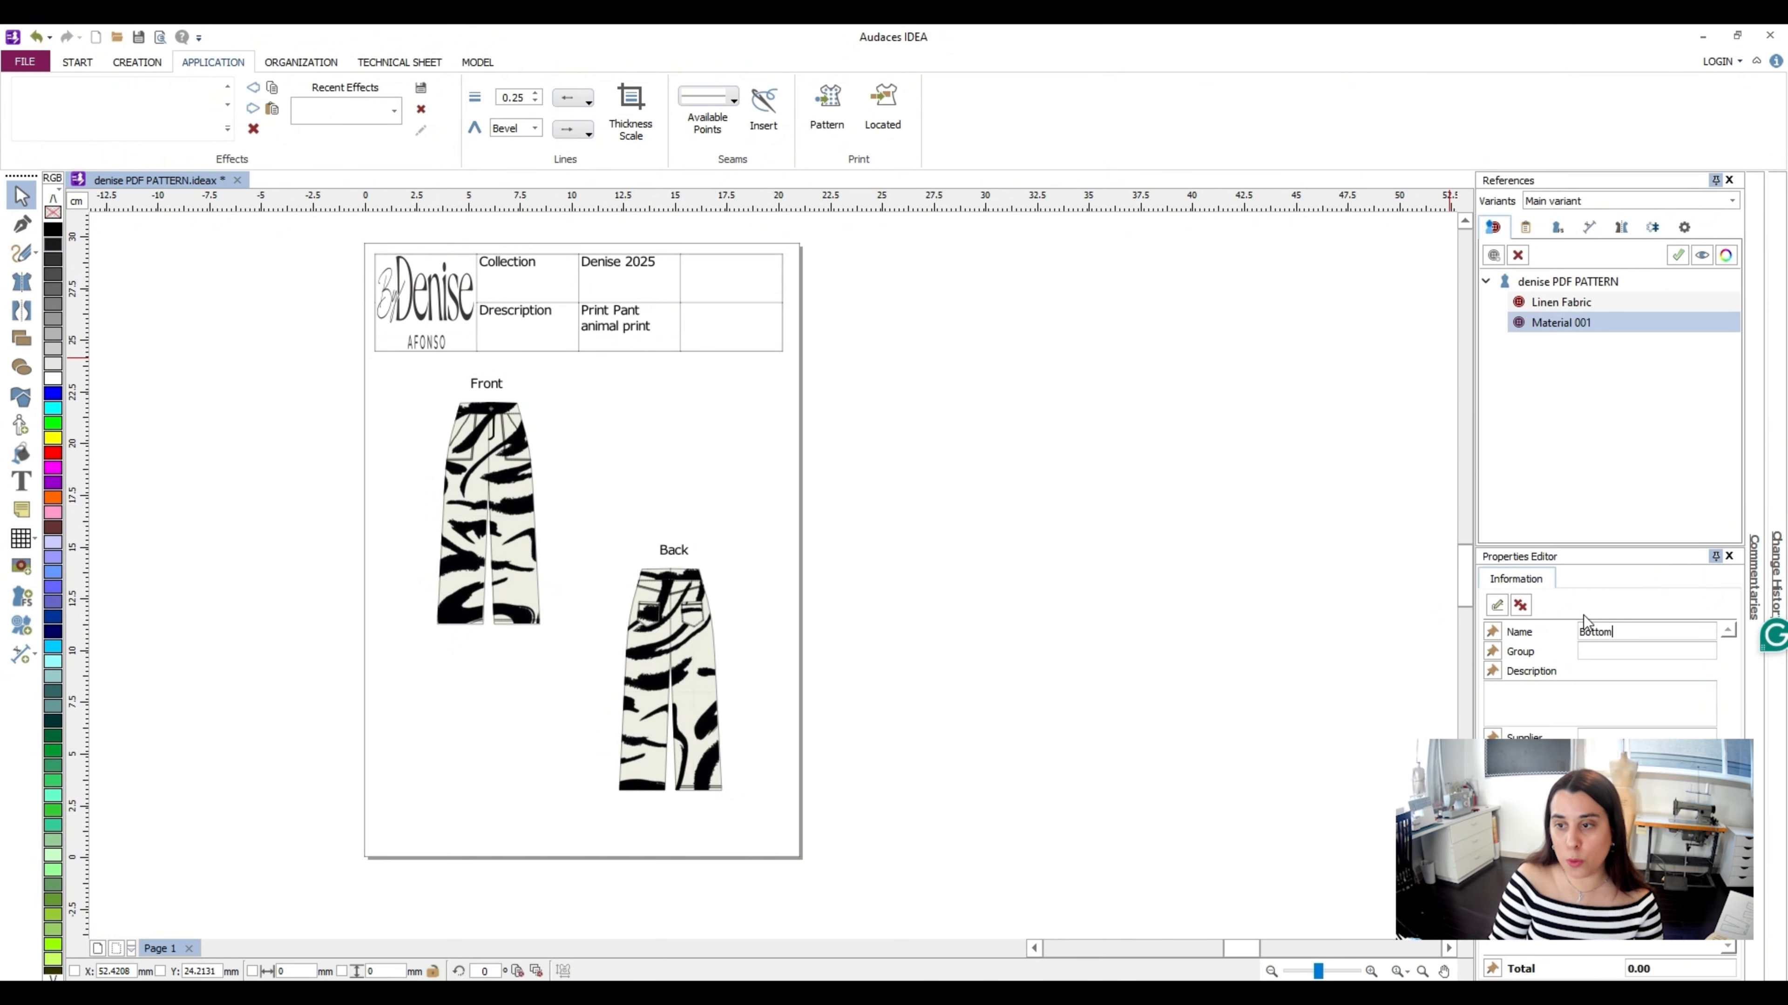
pyautogui.click(1633, 649)
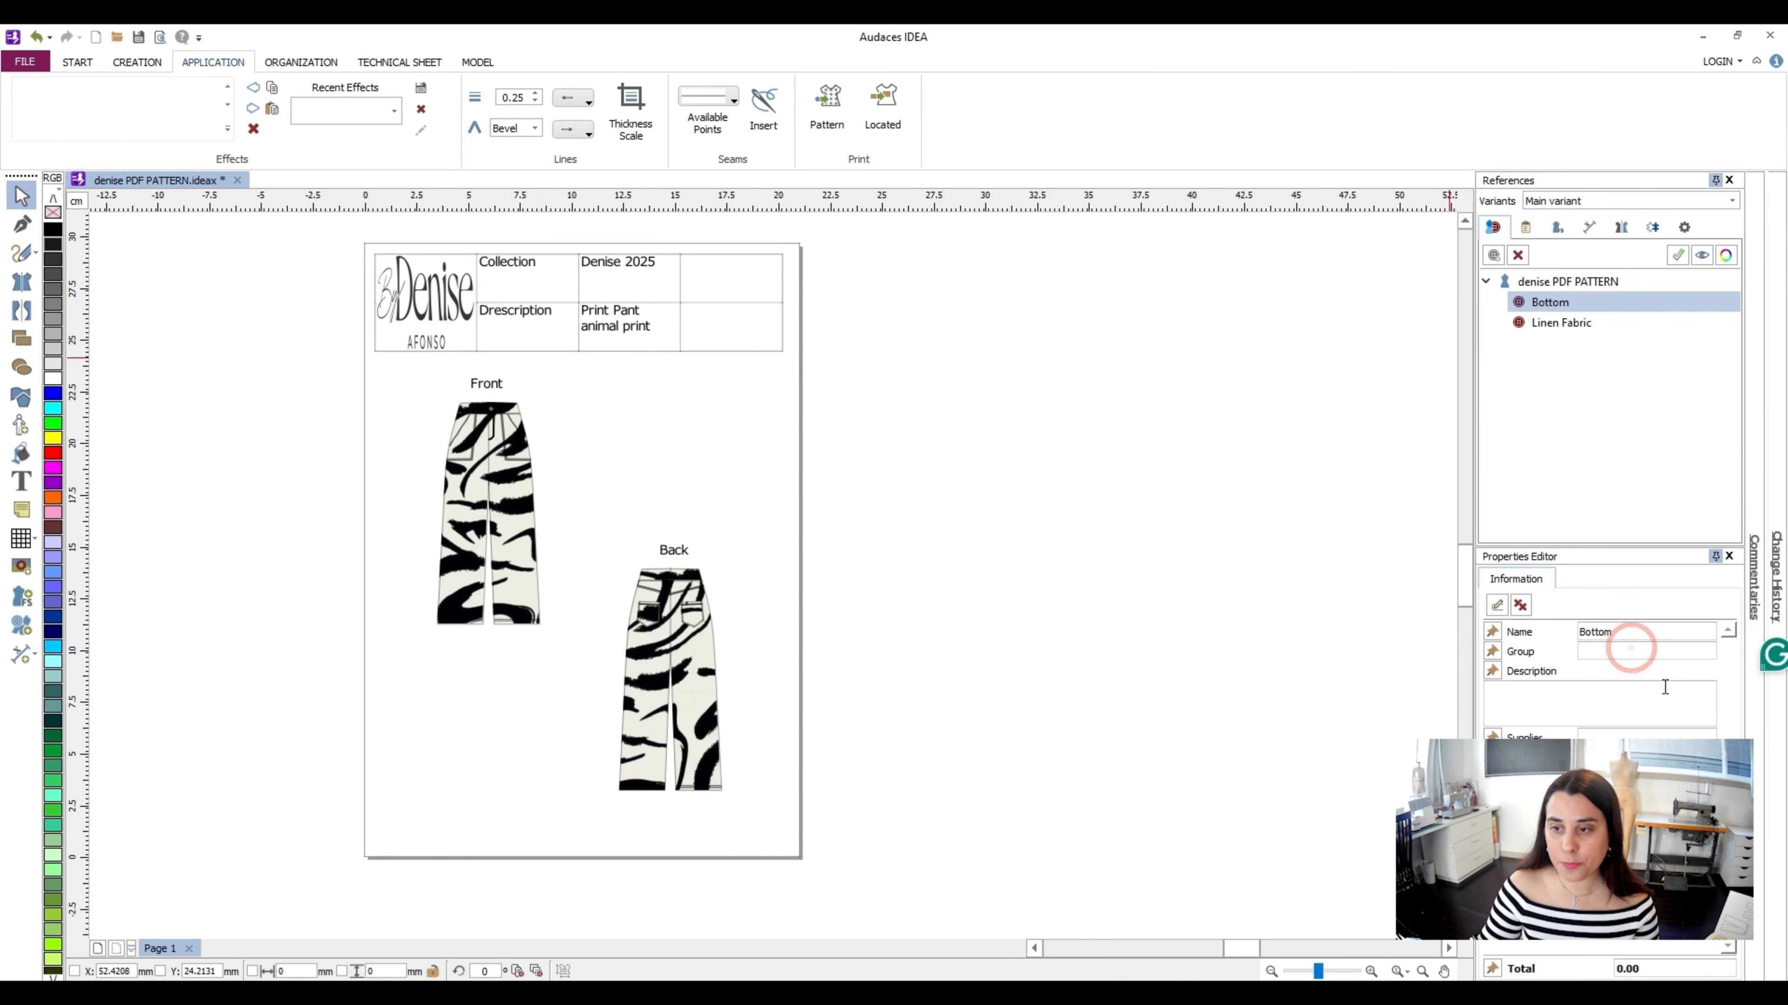
# Set the Bottom material's supplier to "Dressew" and enter 0.50 as its cost
pyautogui.click(1654, 697)
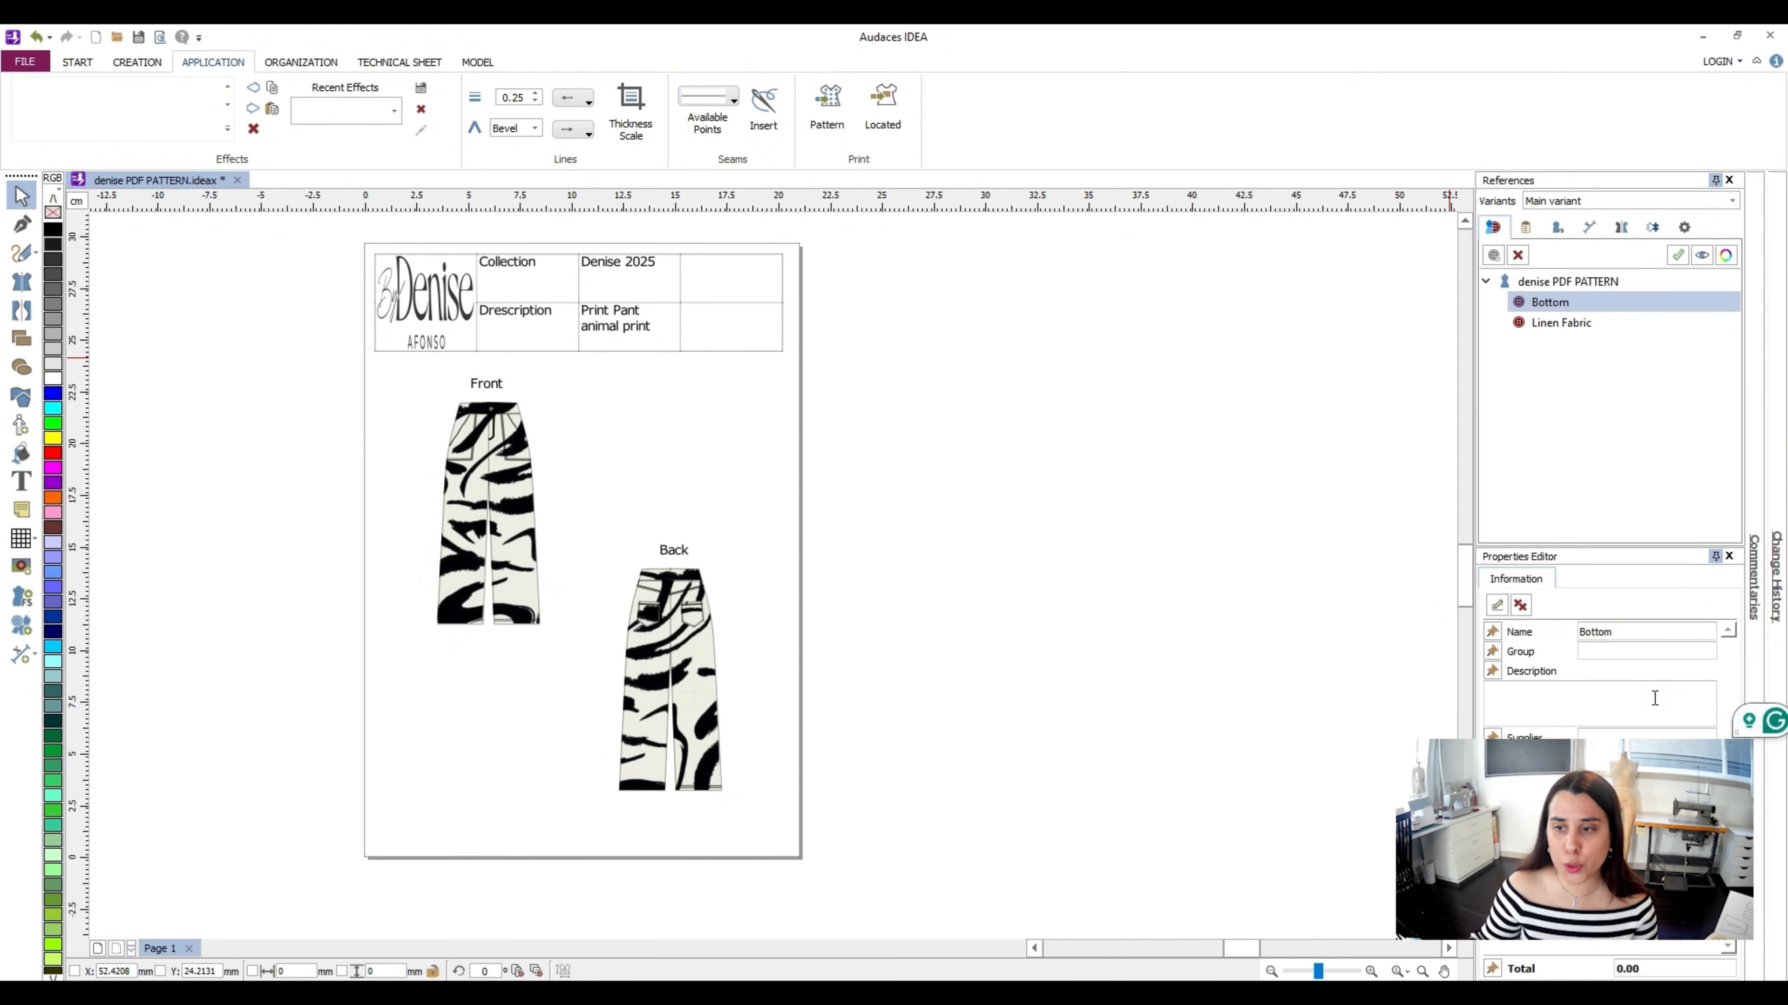
pyautogui.click(1624, 734)
pyautogui.write('Dress')
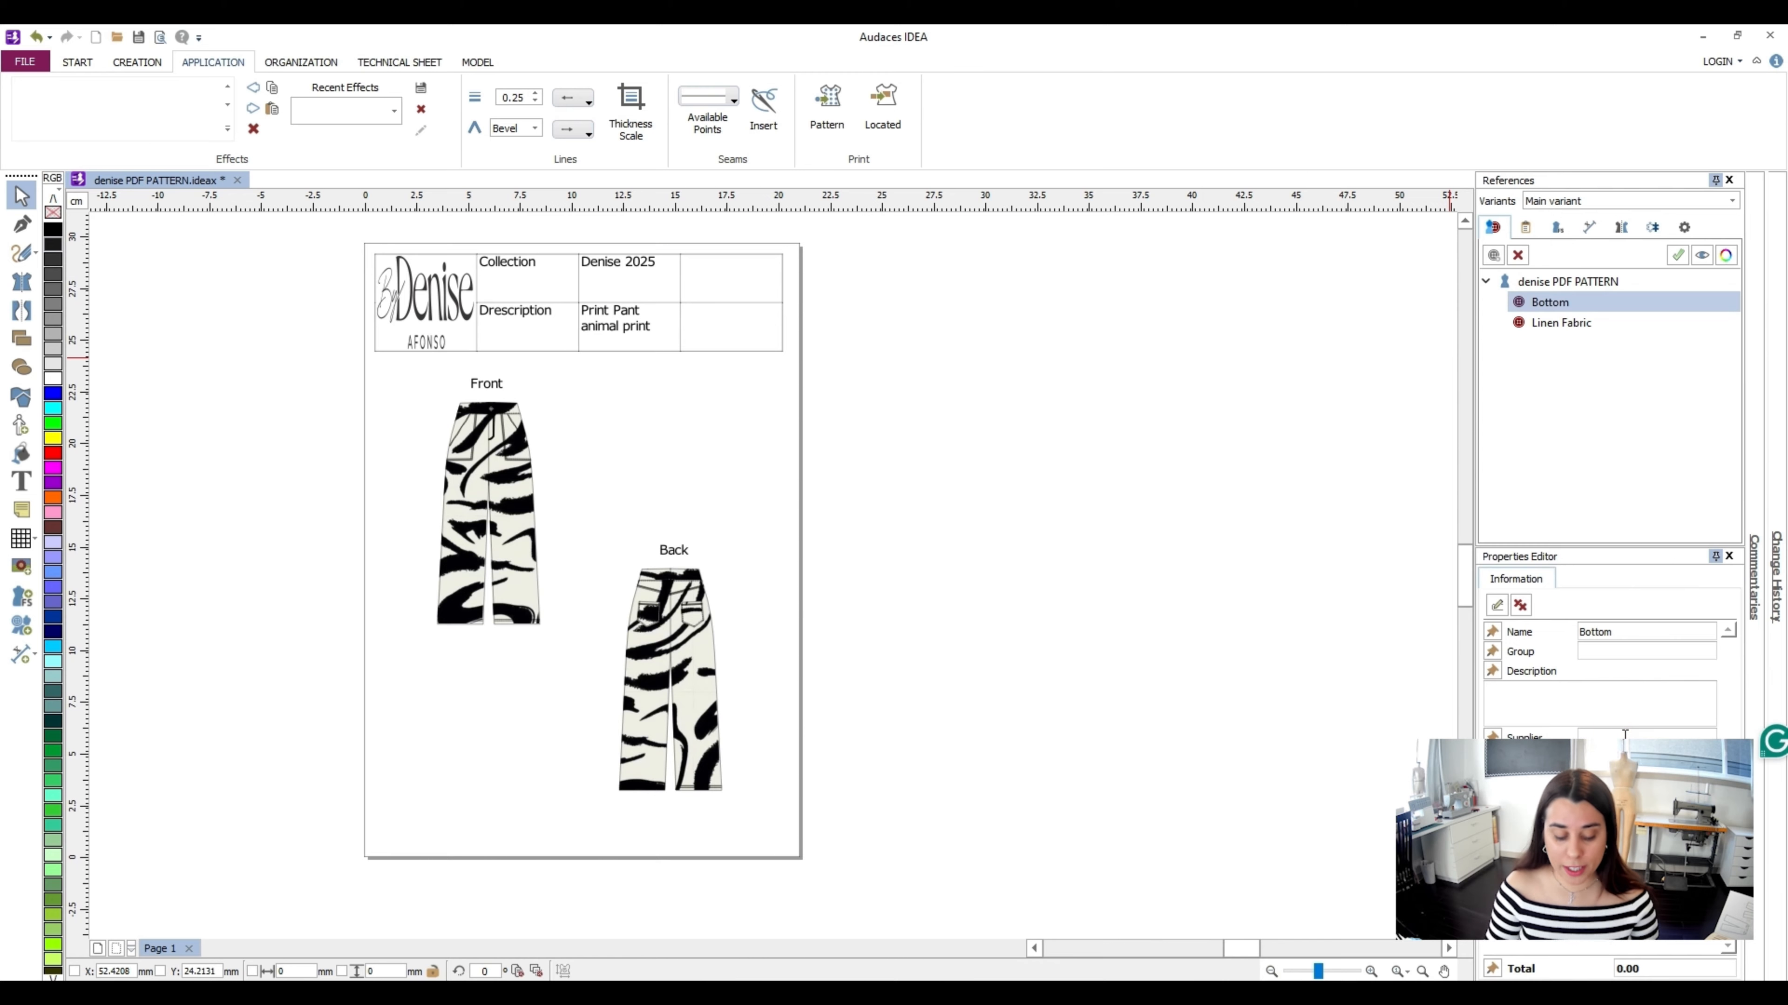
pyautogui.write('ew')
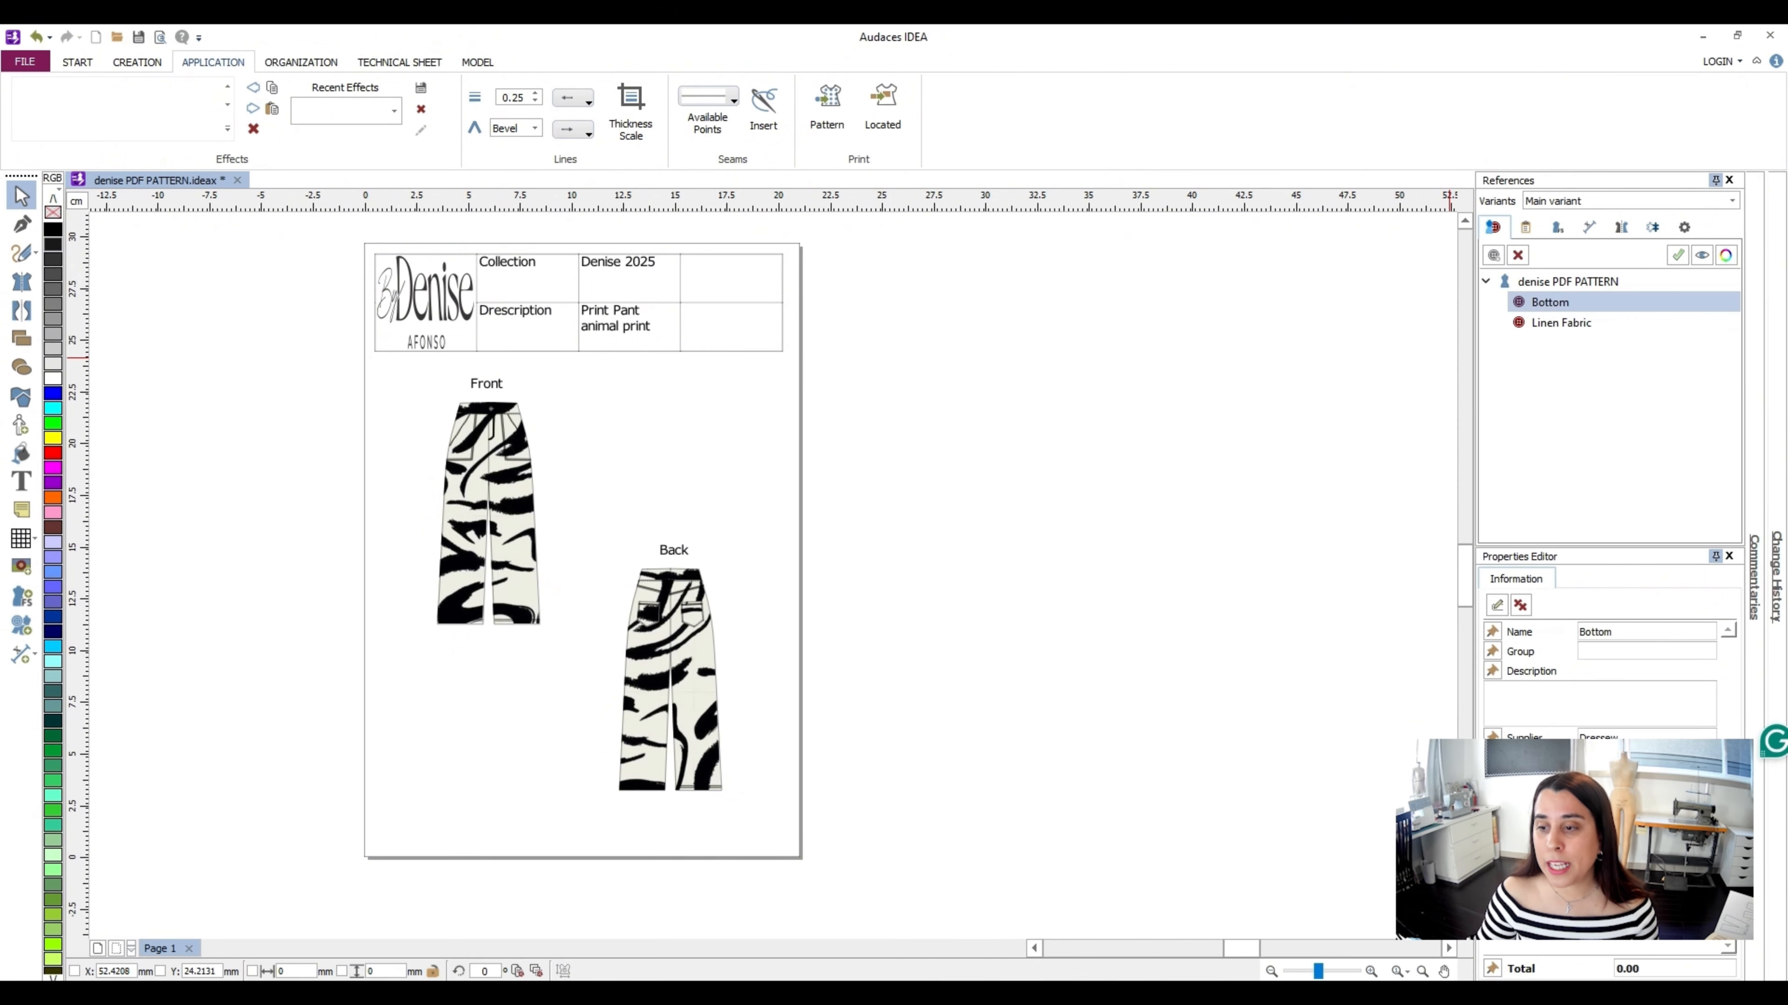
pyautogui.click(1646, 836)
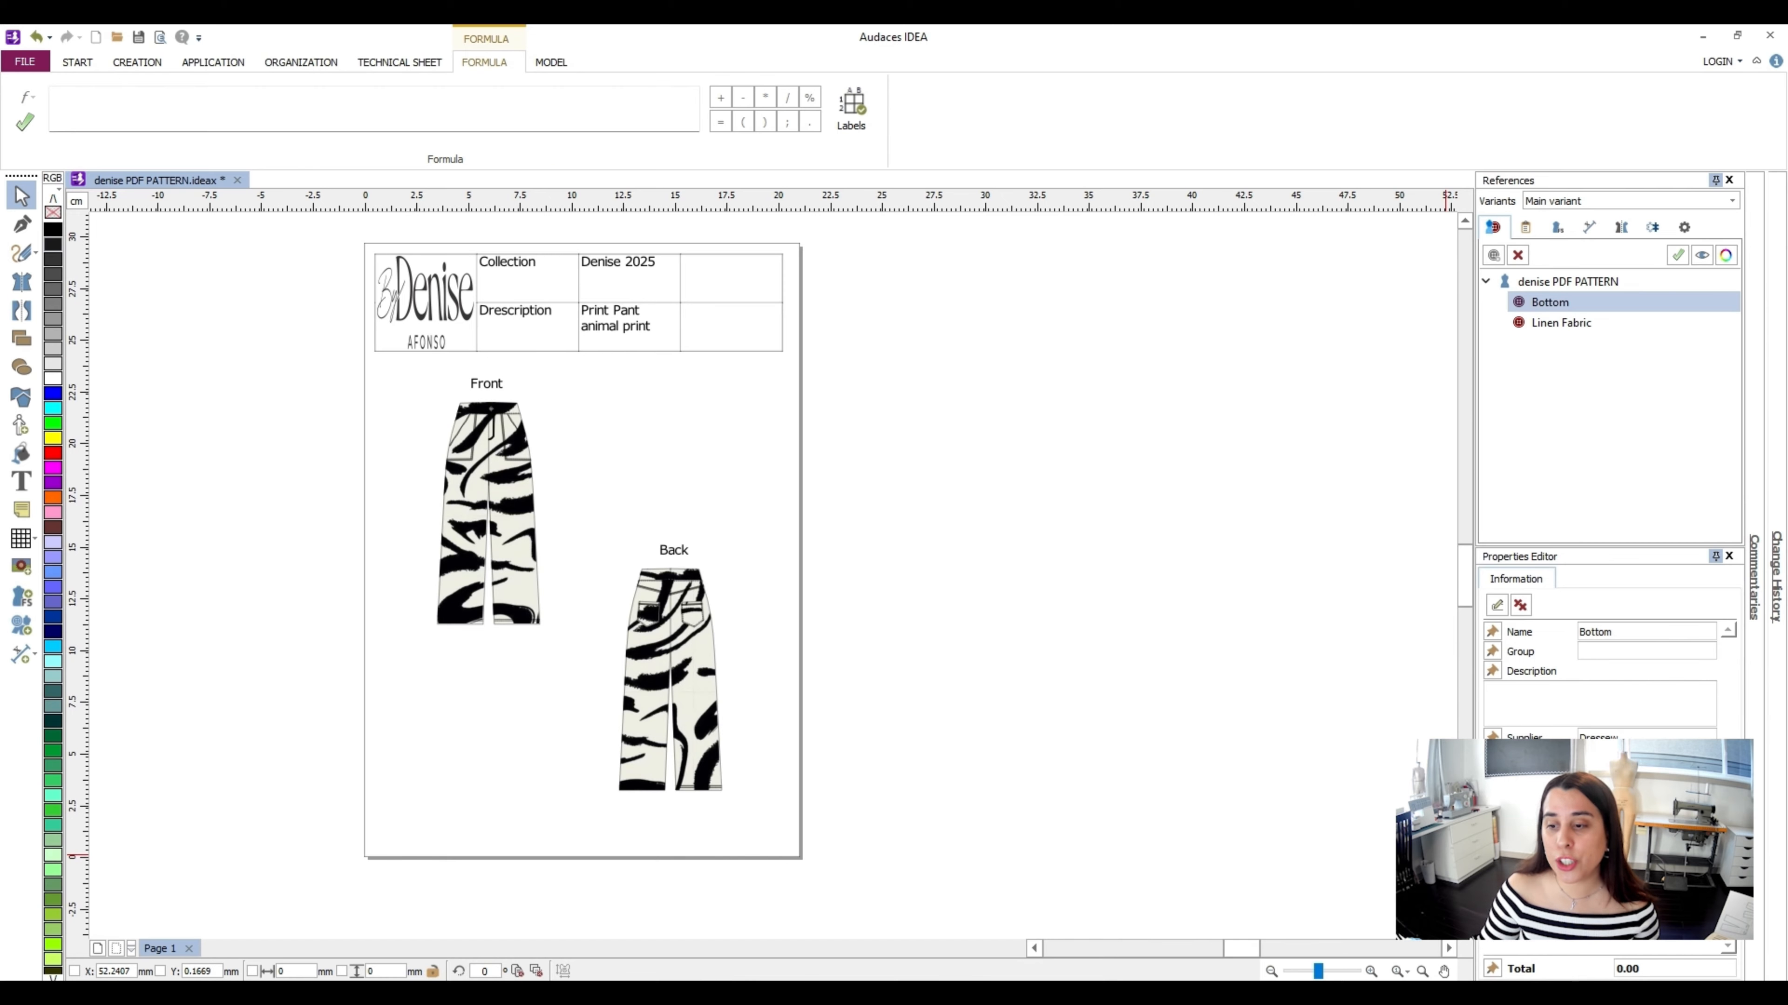
pyautogui.write('0.50')
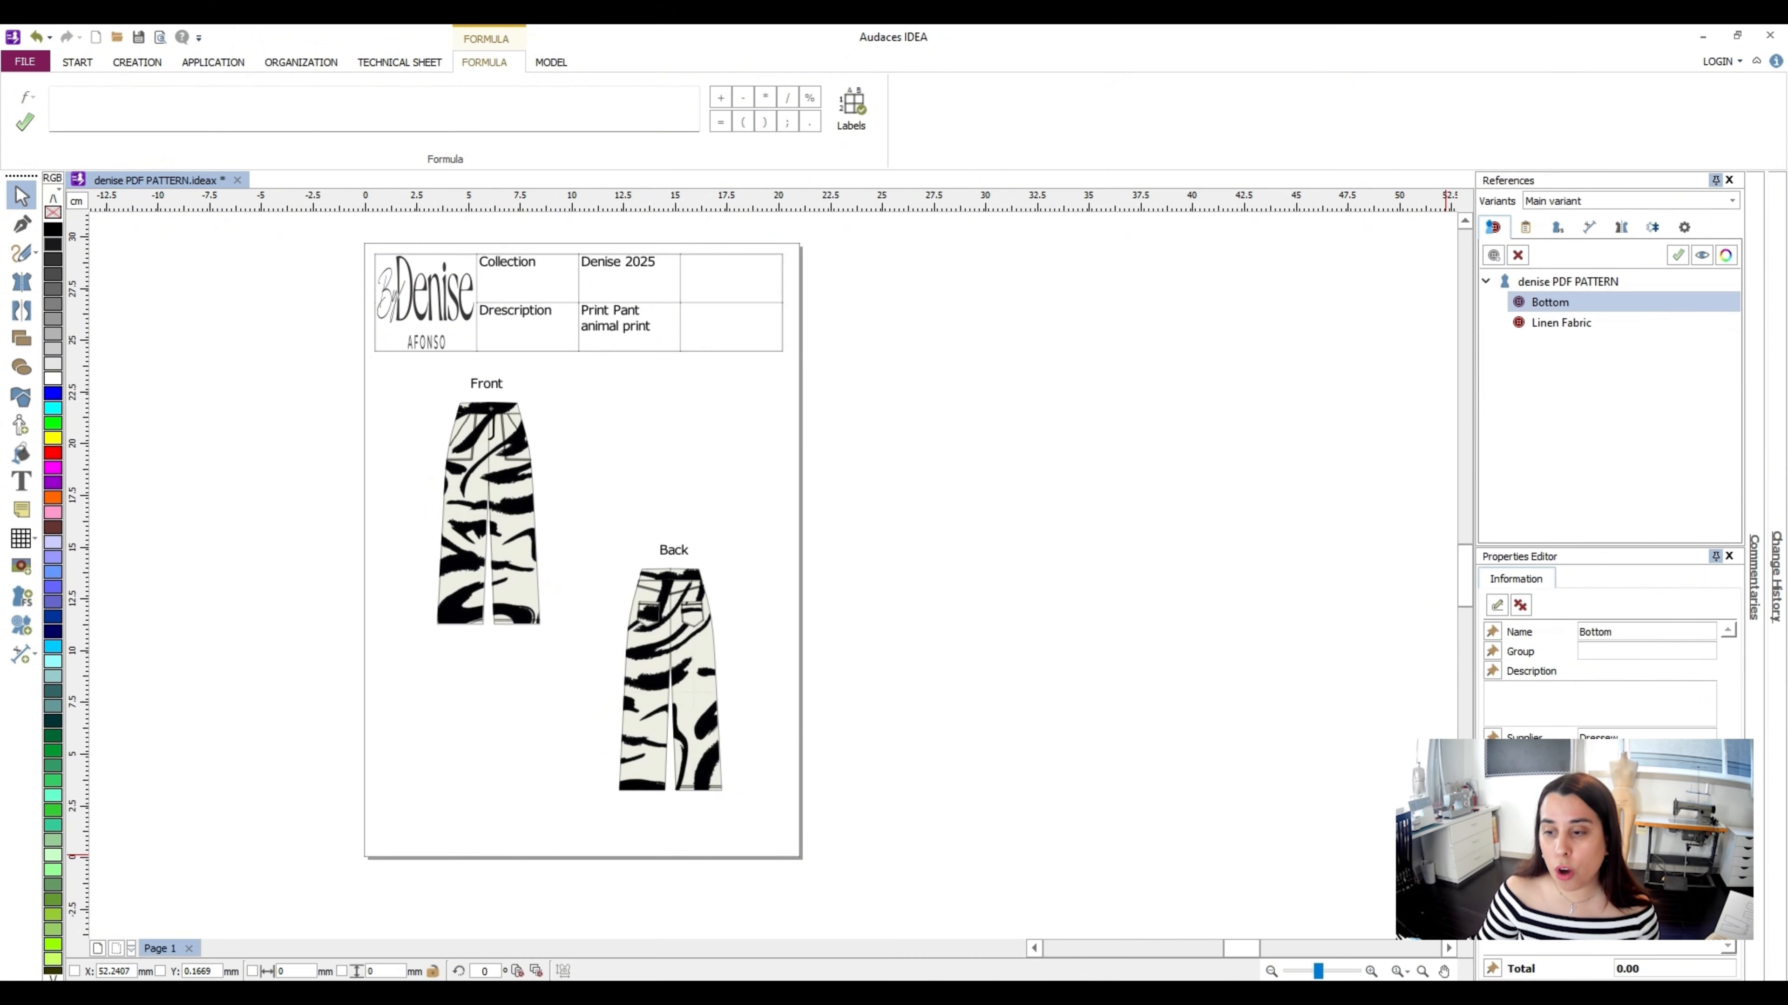
pyautogui.press('Tab')
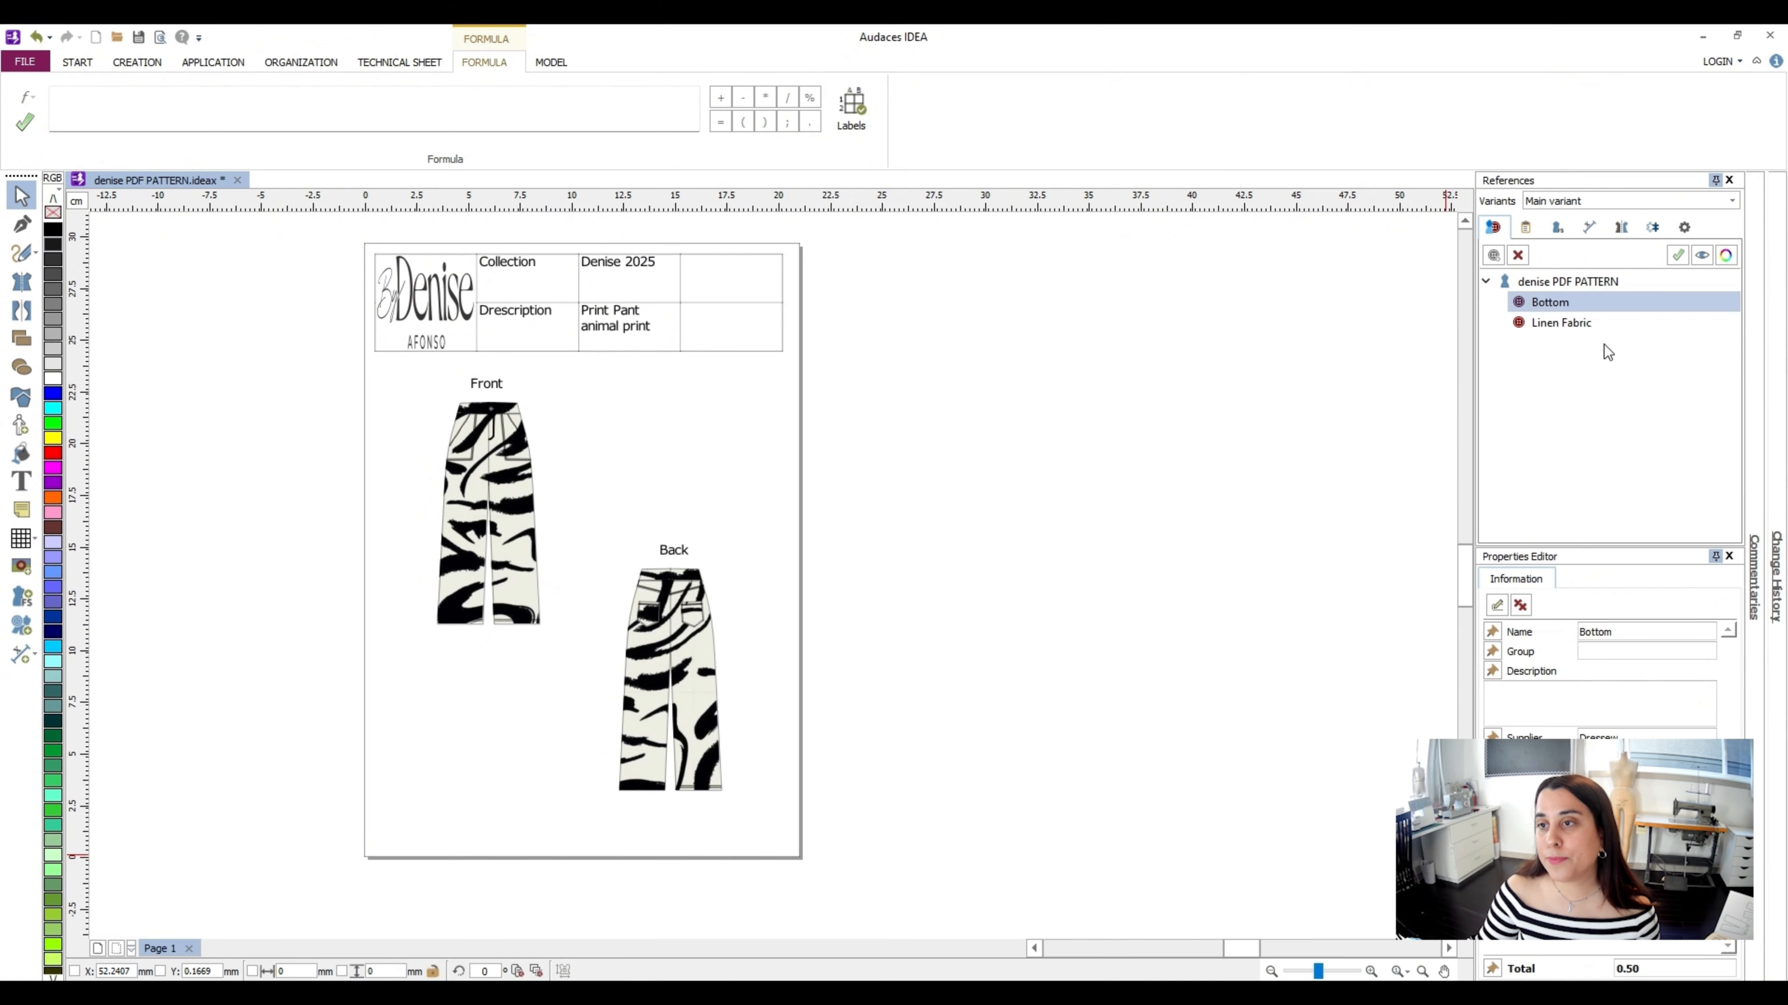
# Add a third material to the model and name it "zipper"
pyautogui.click(1516, 387)
pyautogui.click(1490, 257)
pyautogui.moveTo(1636, 635); pyautogui.dragTo(1391, 636)
pyautogui.write('zpi')
pyautogui.press('BackSpace')
pyautogui.press('BackSpace')
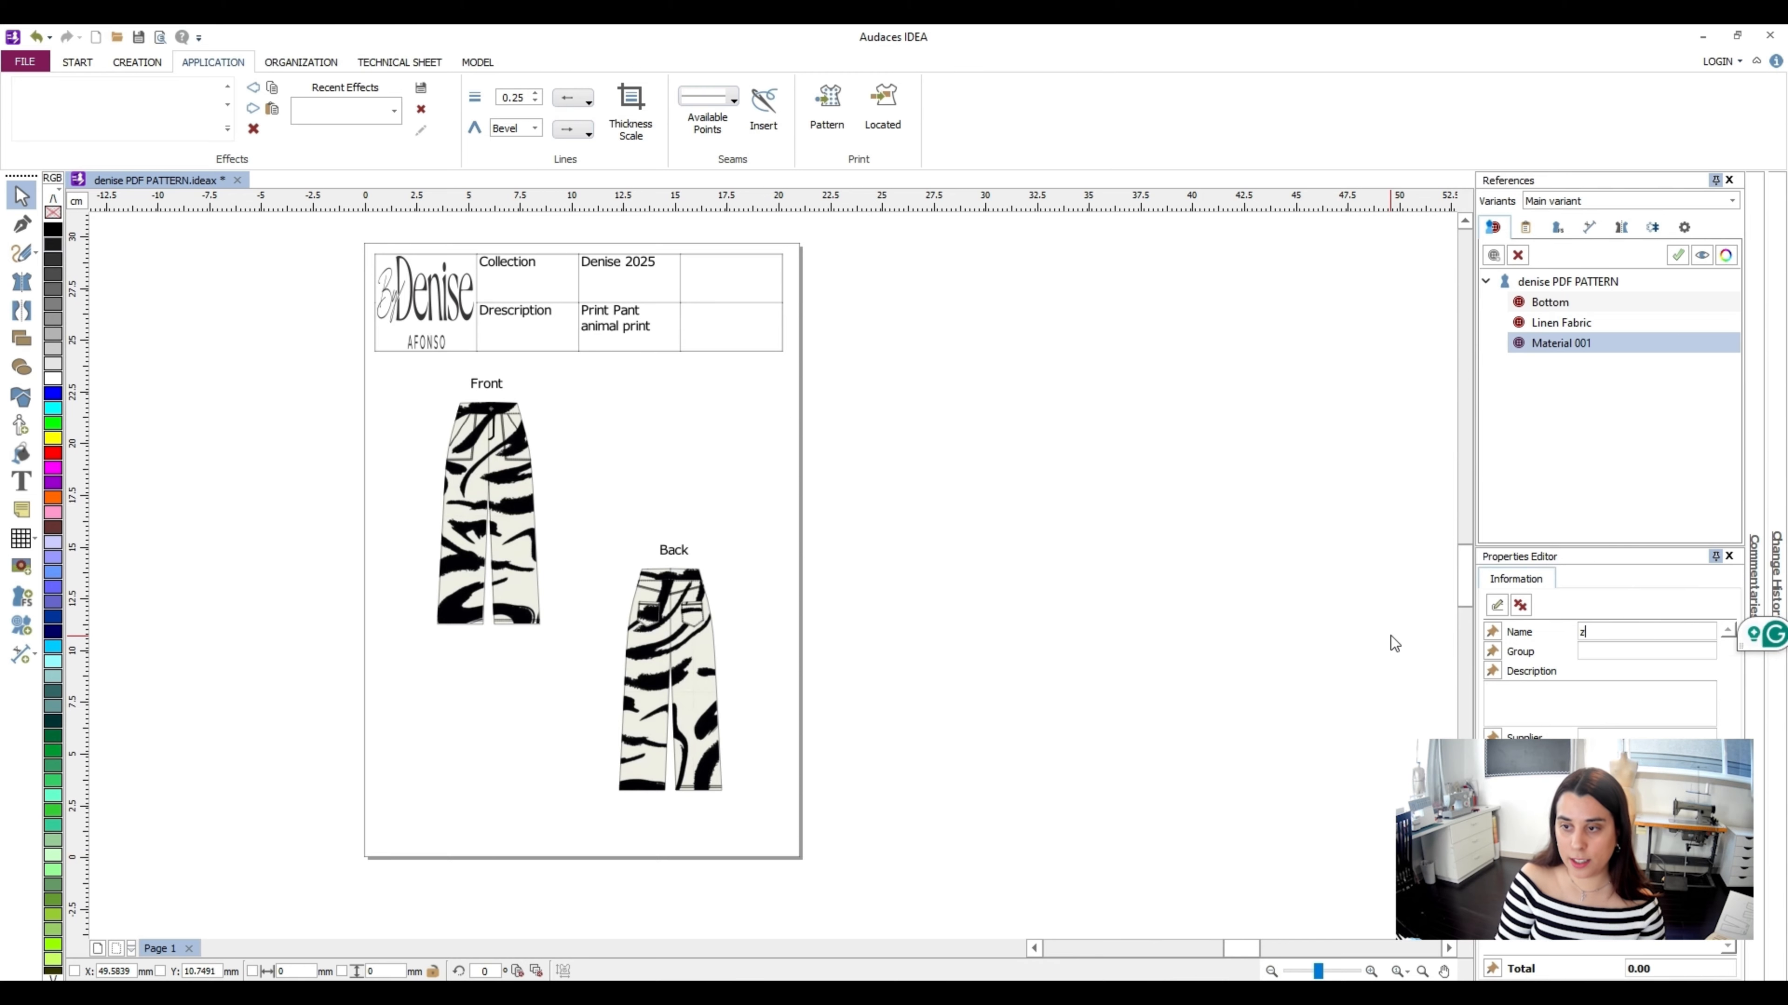
pyautogui.write('ipper')
# Set both the group and the supplier of the zipper material to YKK
pyautogui.click(1619, 651)
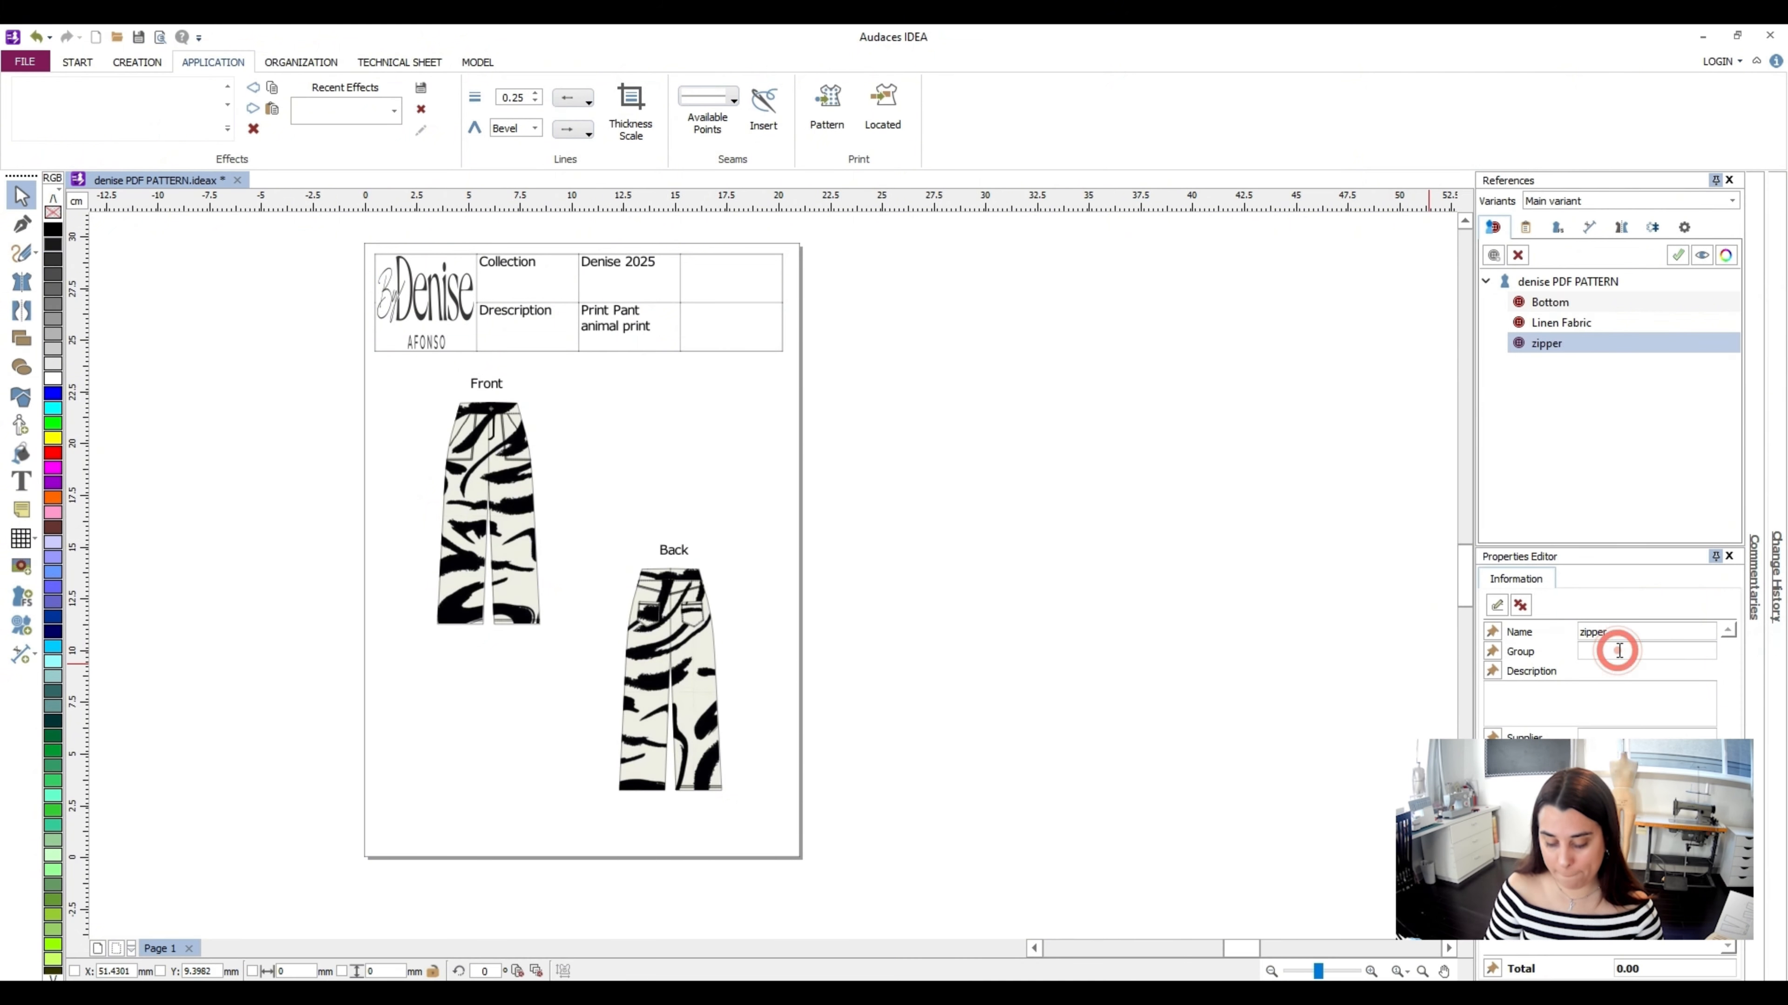
pyautogui.write('YKK')
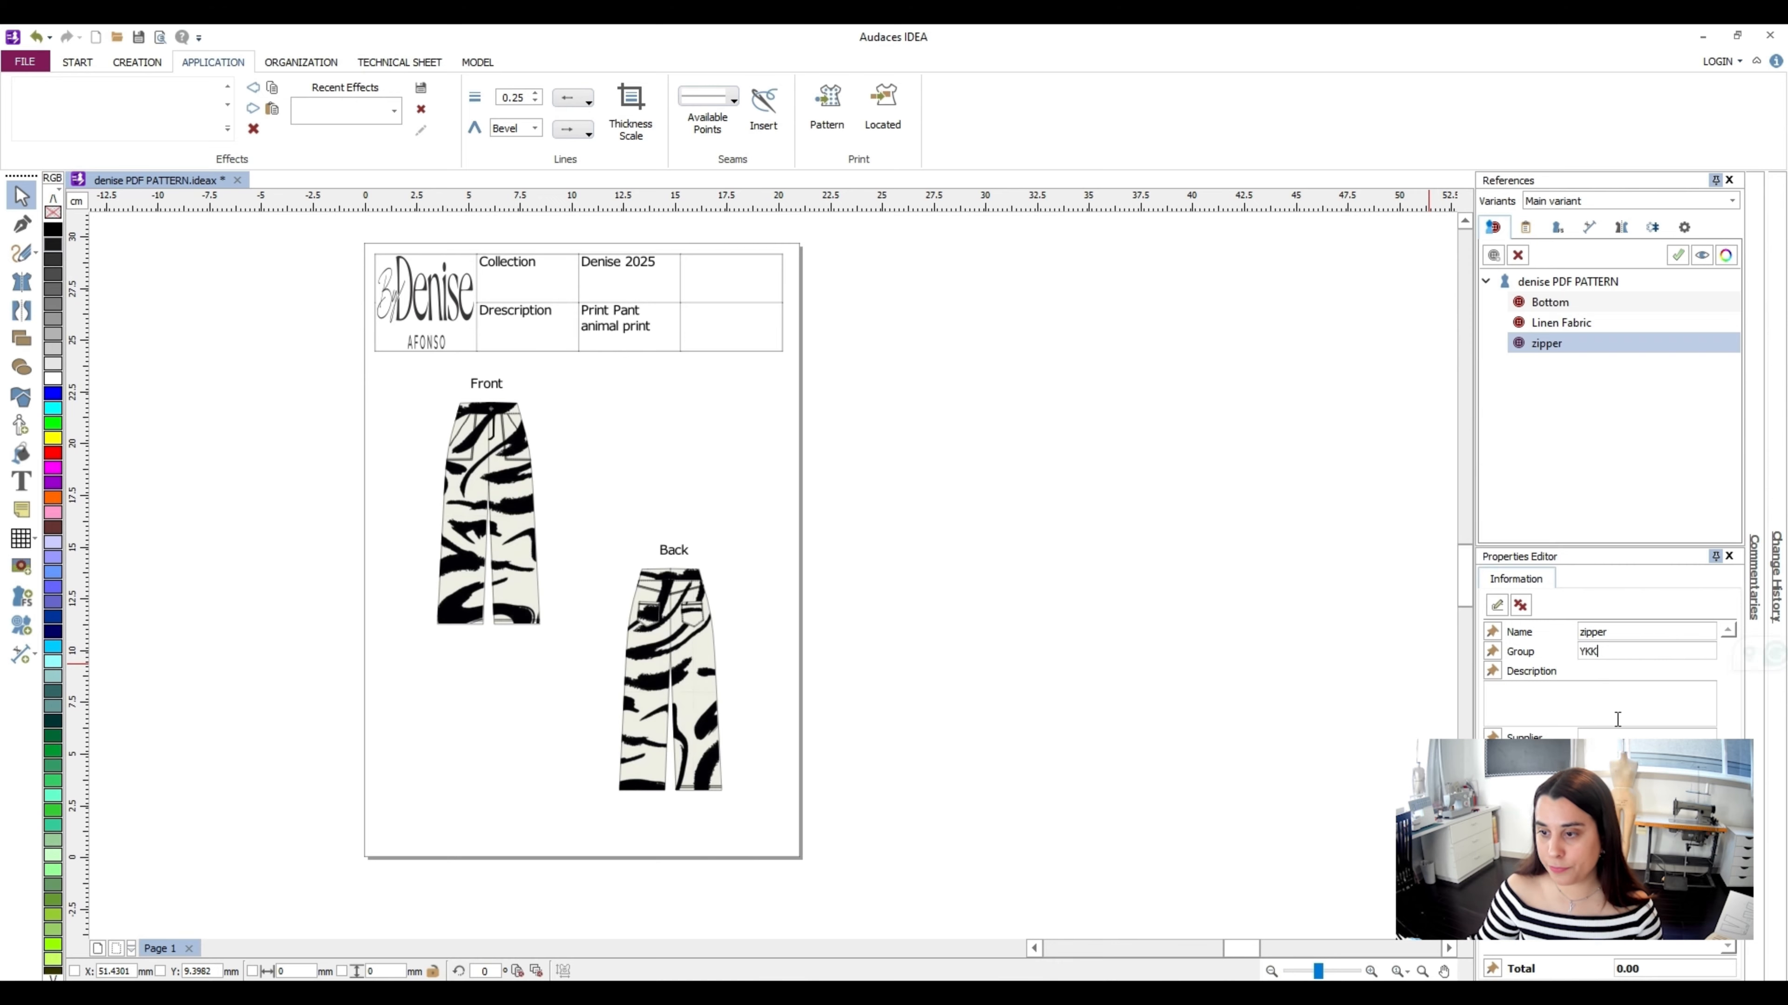
pyautogui.click(1618, 736)
pyautogui.write('YKK')
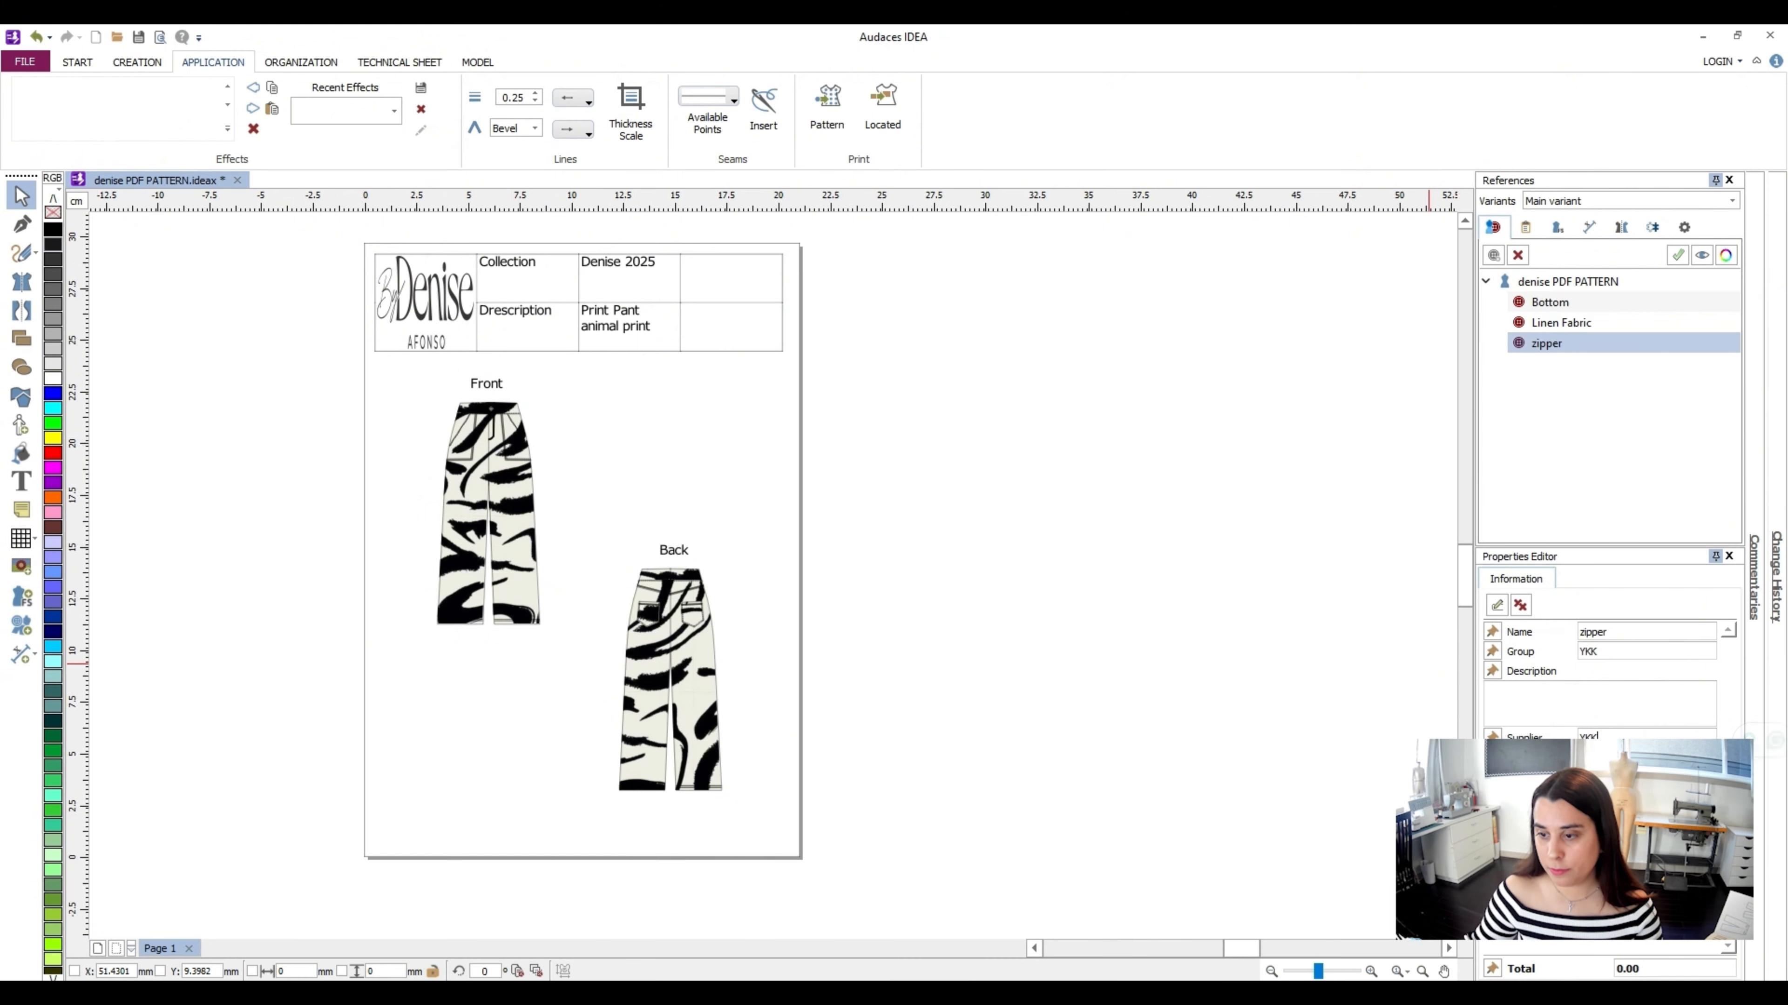
# Set the zipper material's cost to 1.50
pyautogui.click(1619, 757)
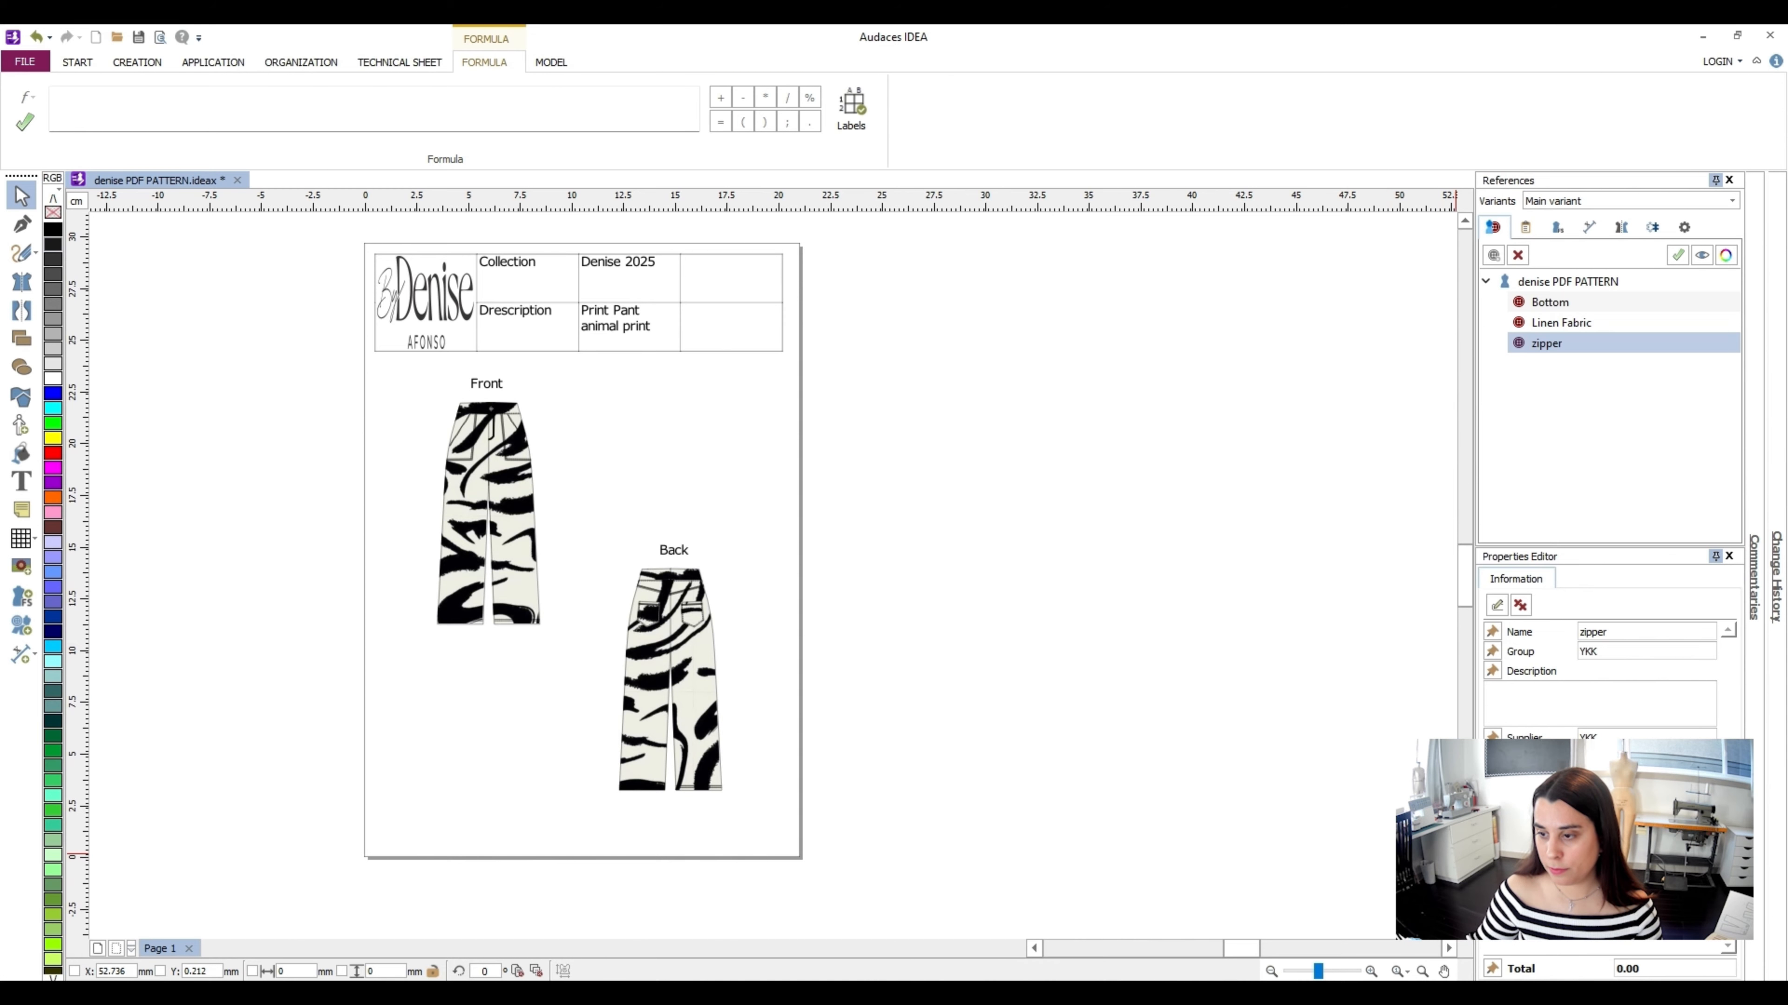
pyautogui.press('Return')
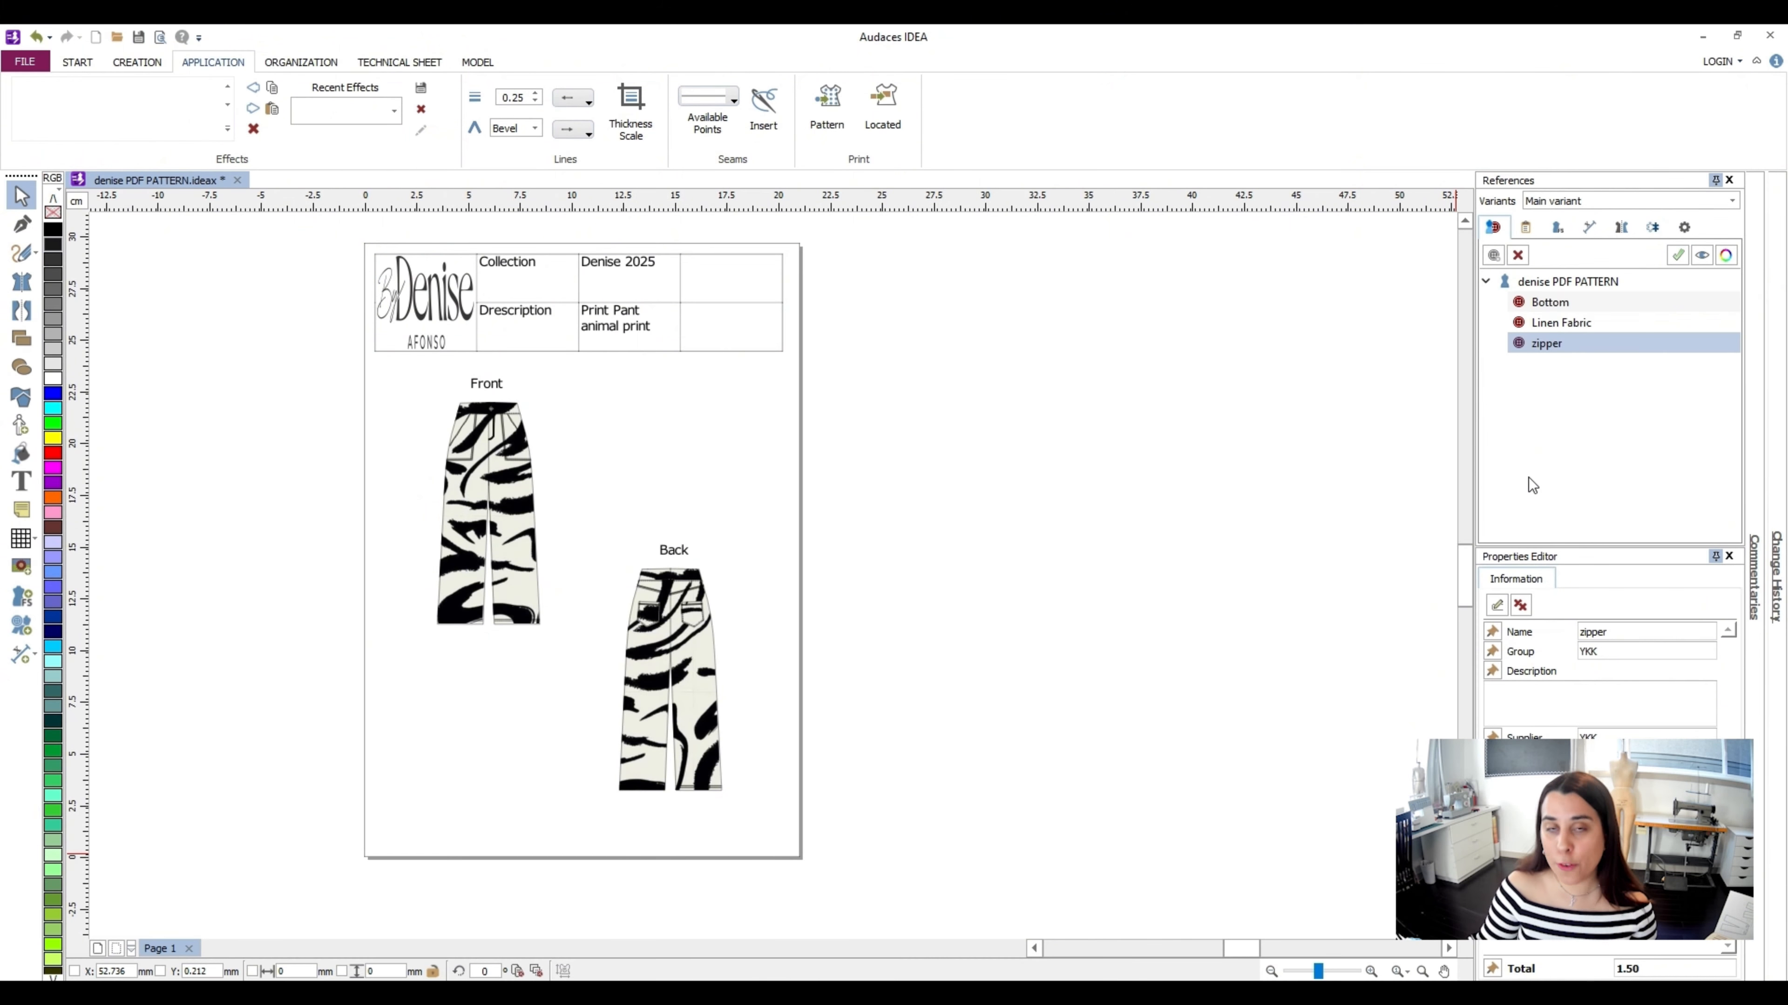
# Add an activity to the model, name it "Sewing" and set its sector to "sewing section"
pyautogui.click(1528, 222)
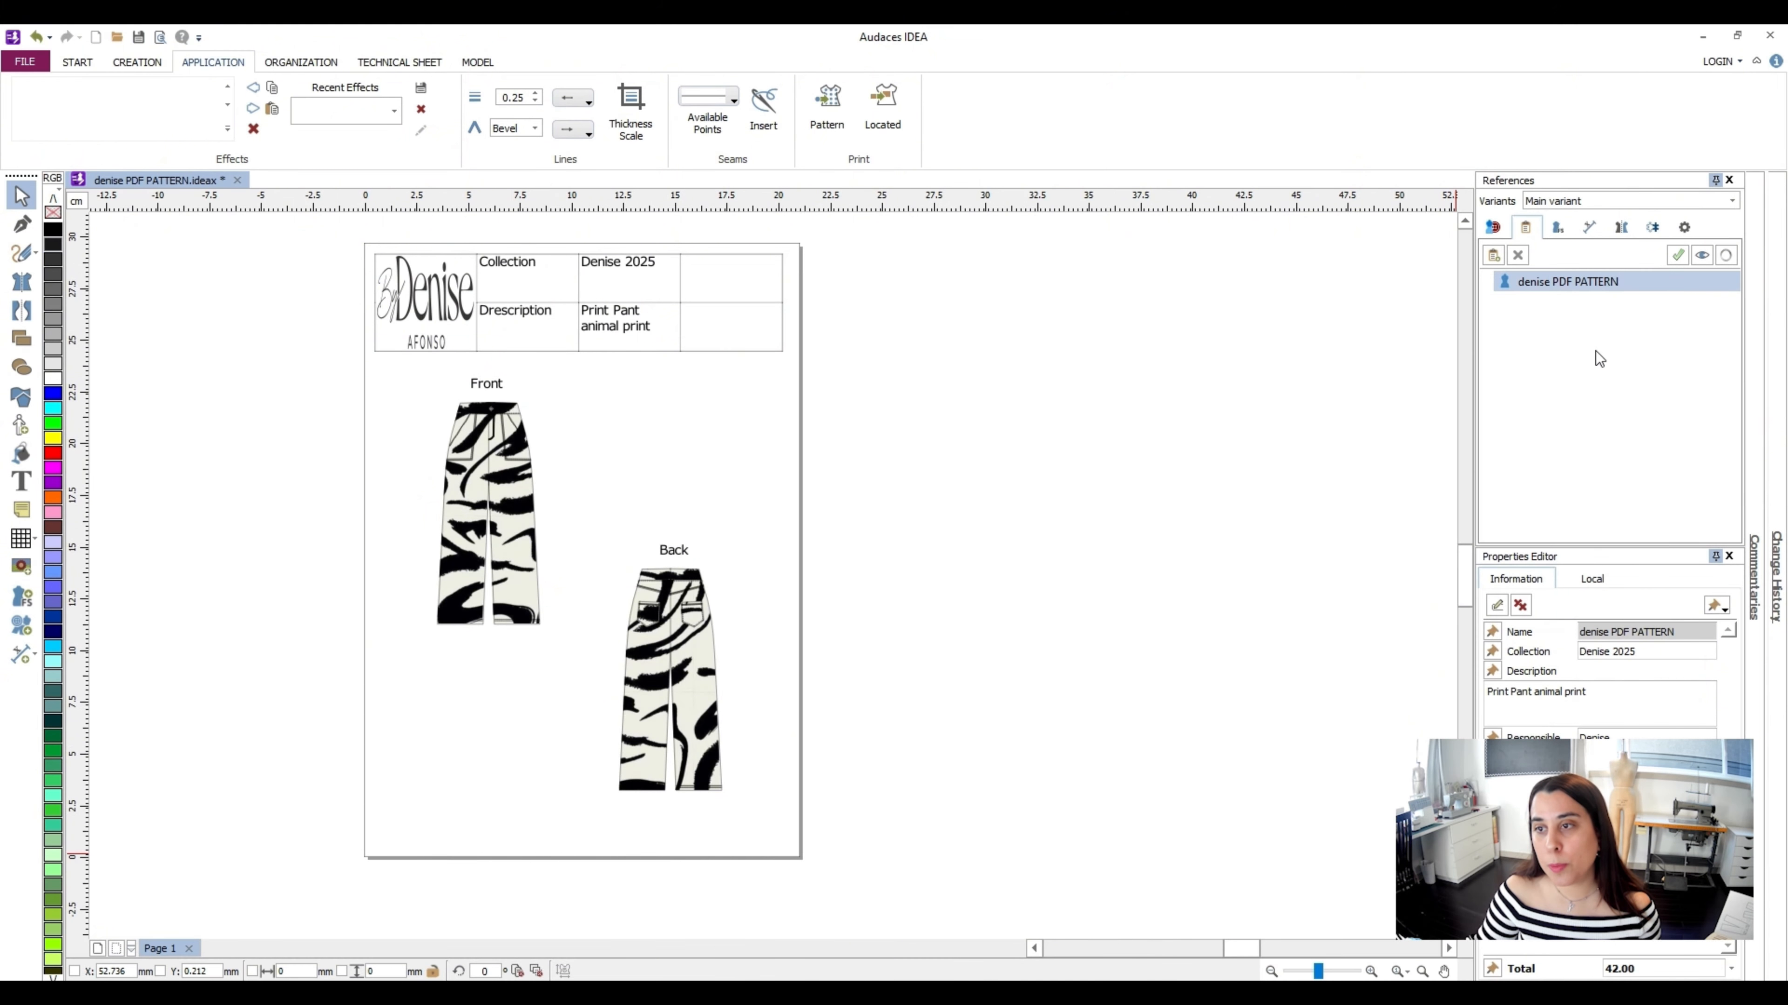
pyautogui.click(1493, 255)
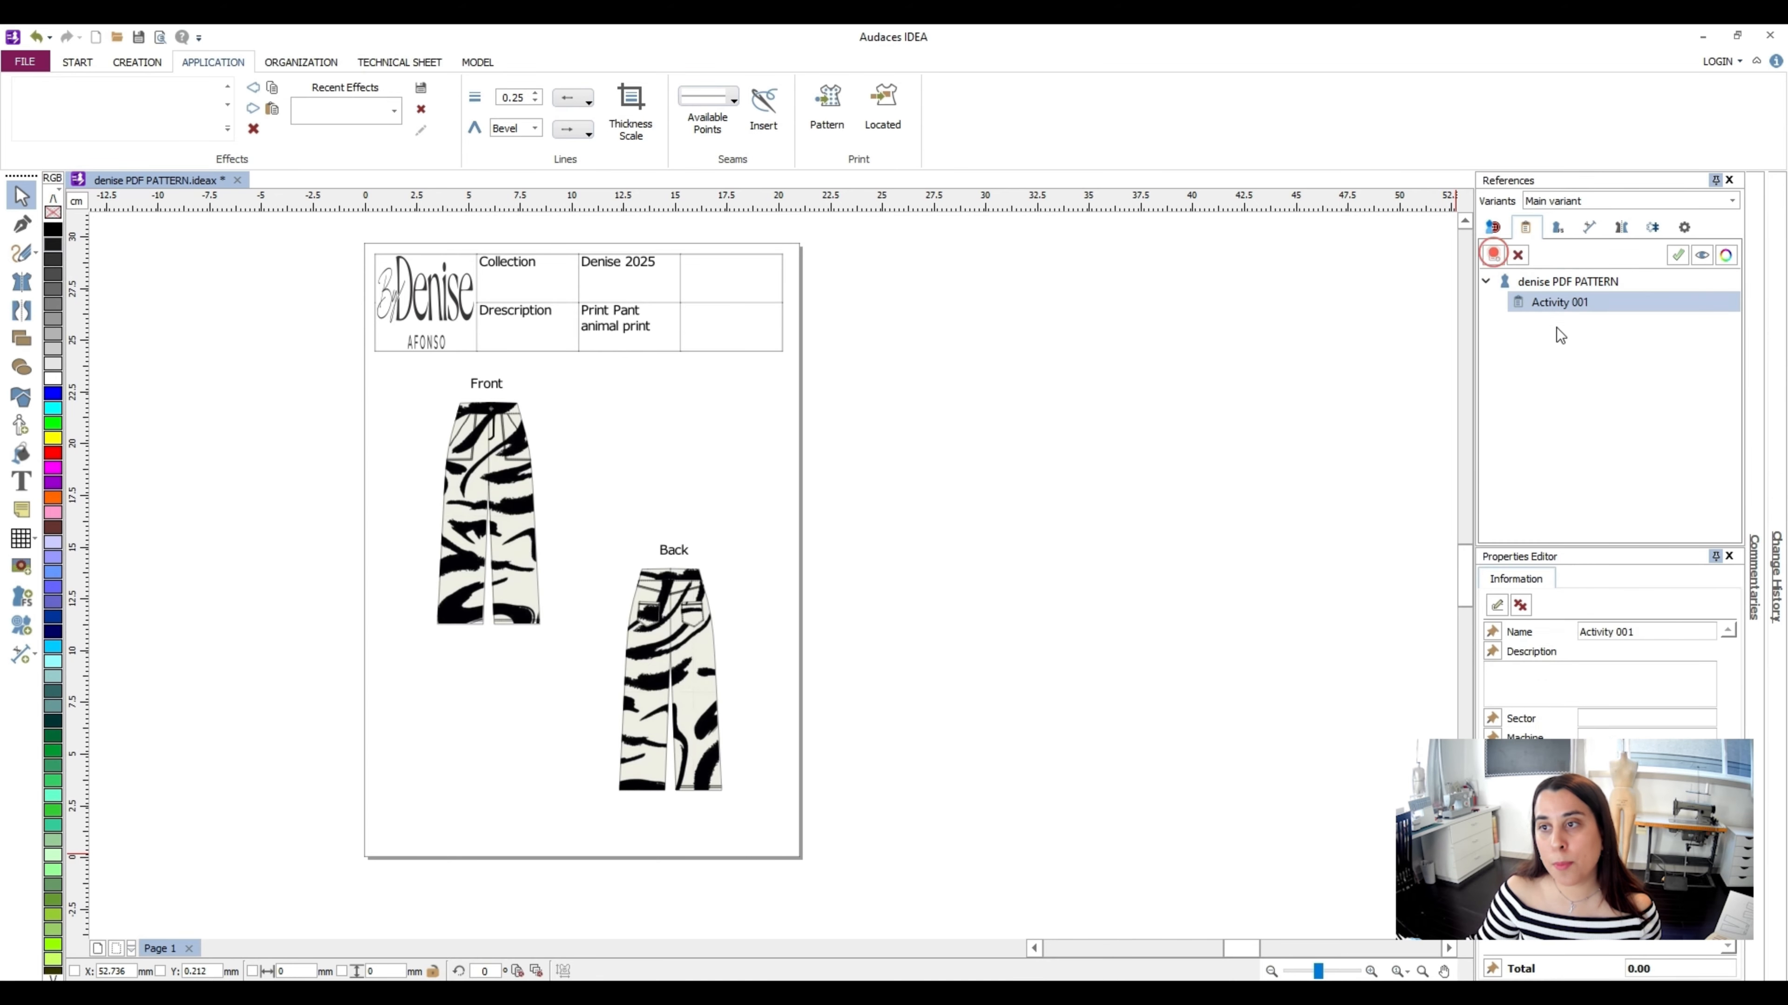
pyautogui.click(1640, 628)
pyautogui.write('sEWIN')
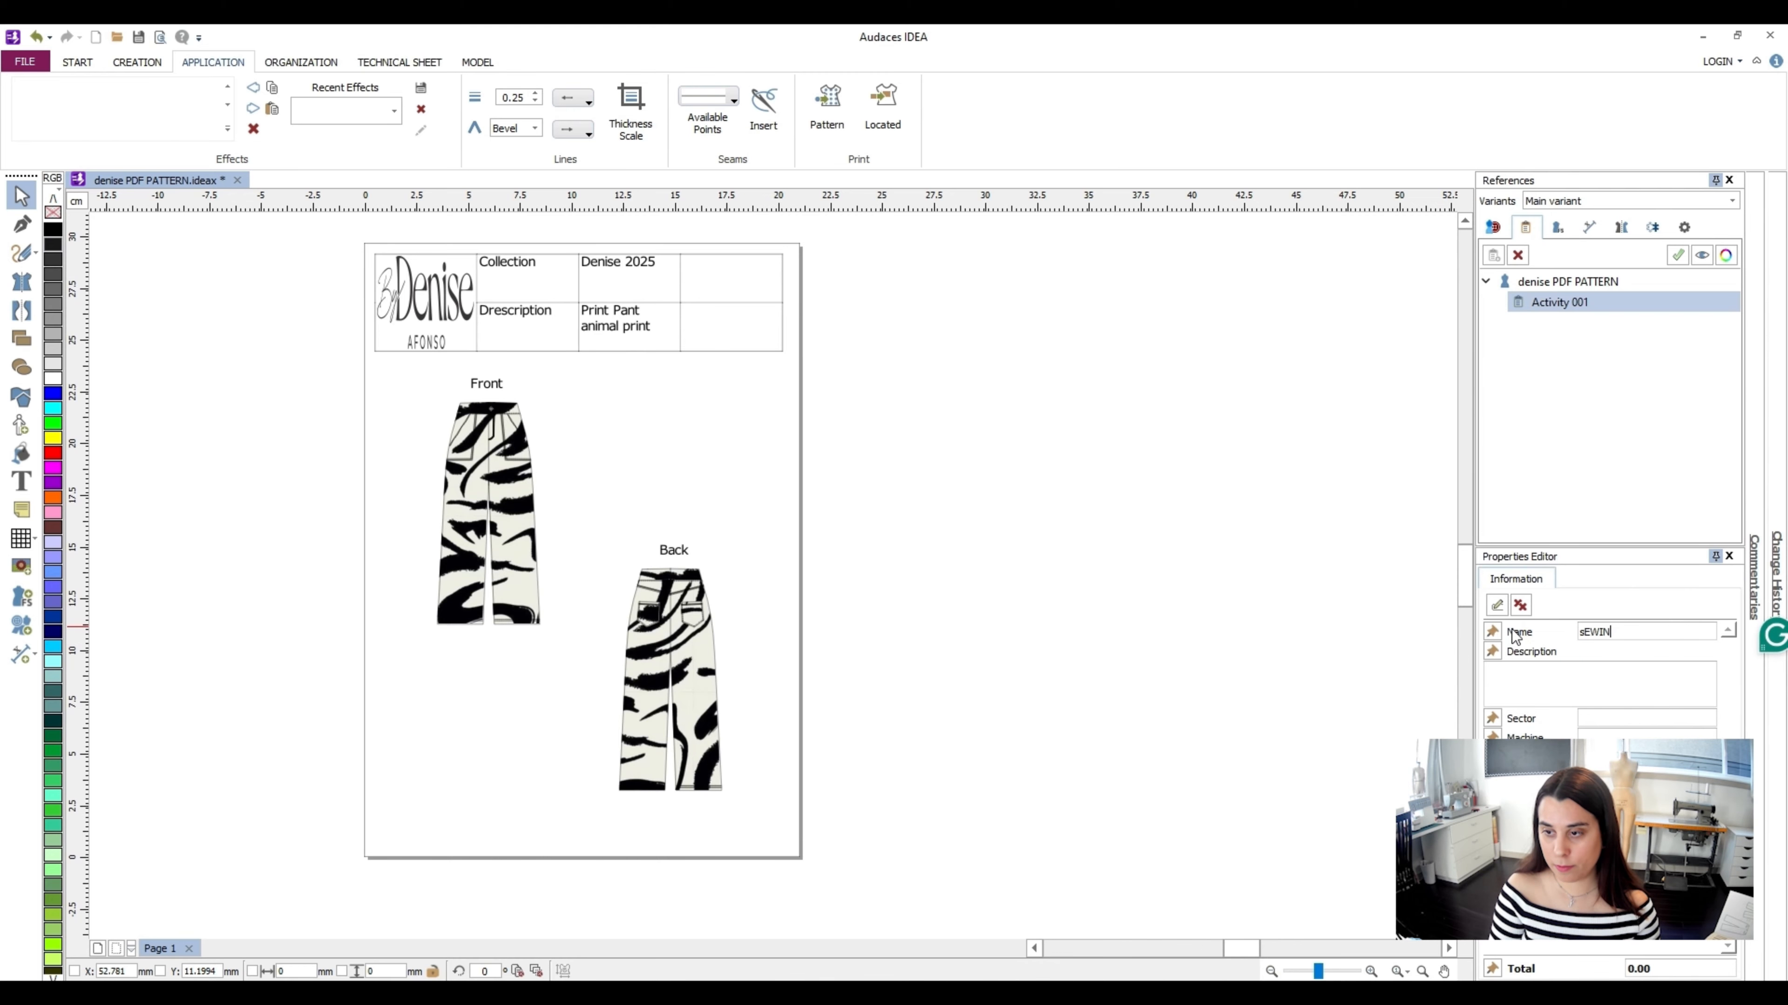
pyautogui.press('Return')
pyautogui.write('Swint')
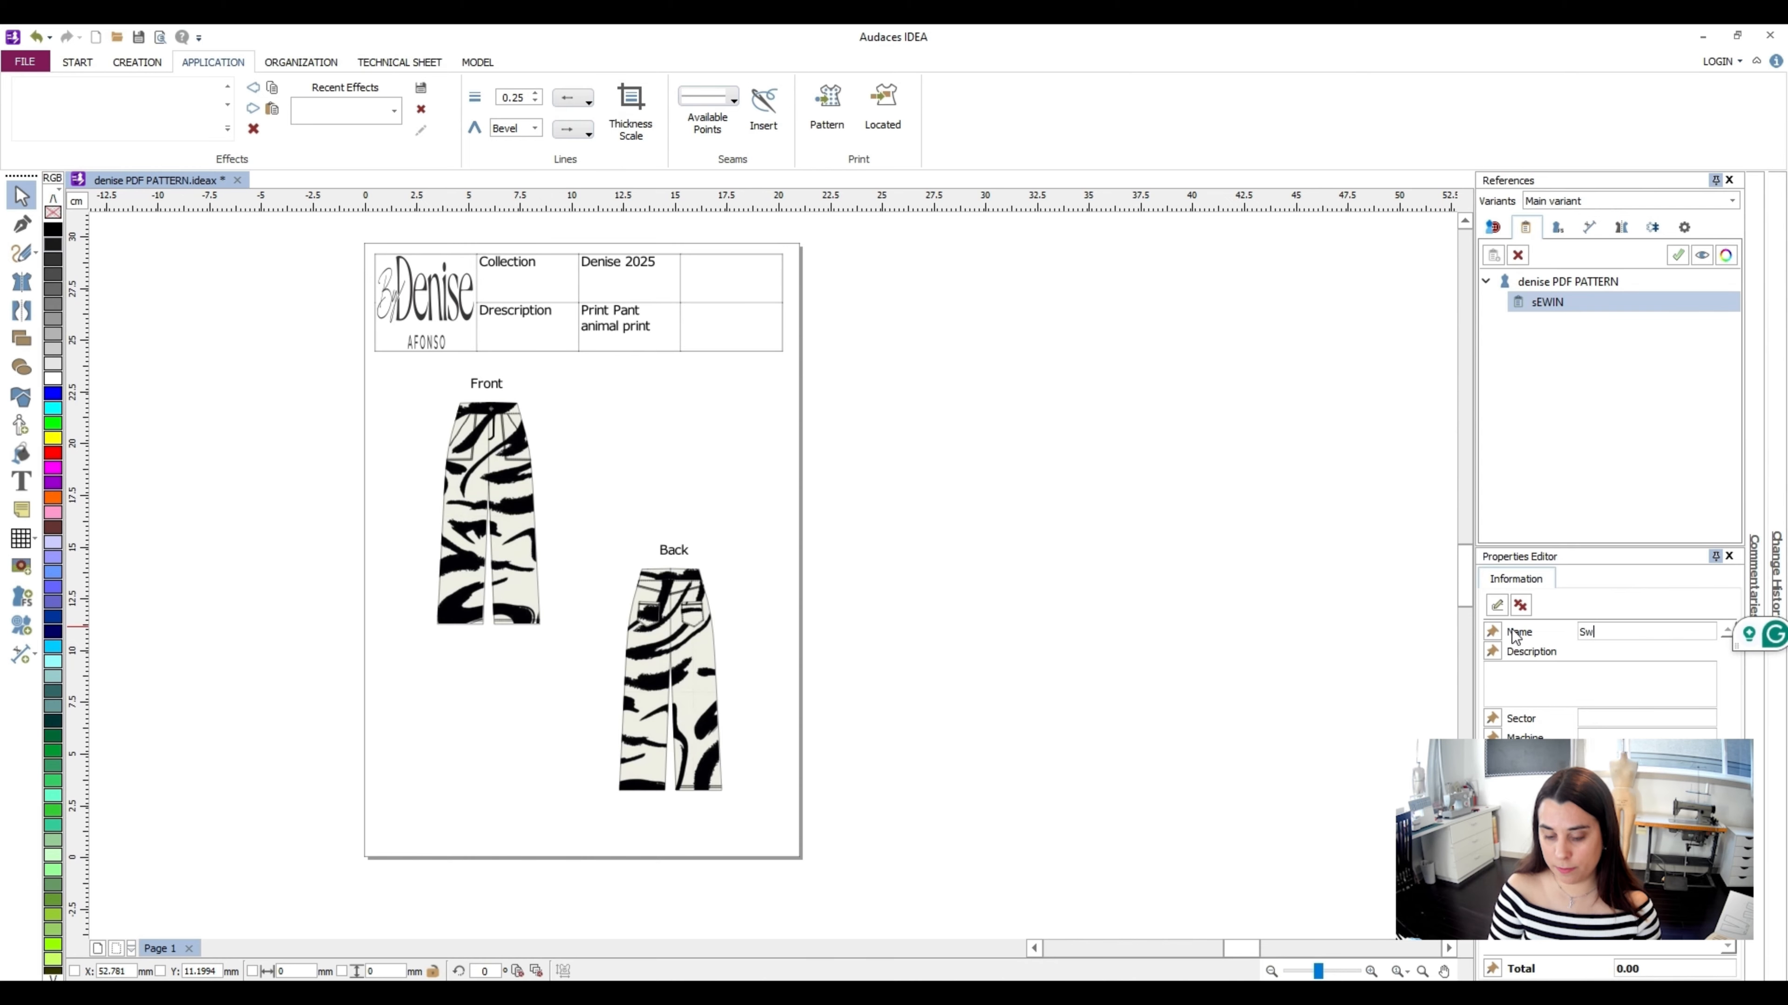
pyautogui.press('BackSpace')
pyautogui.press('BackSpace')
pyautogui.press('BackSpace')
pyautogui.press('BackSpace')
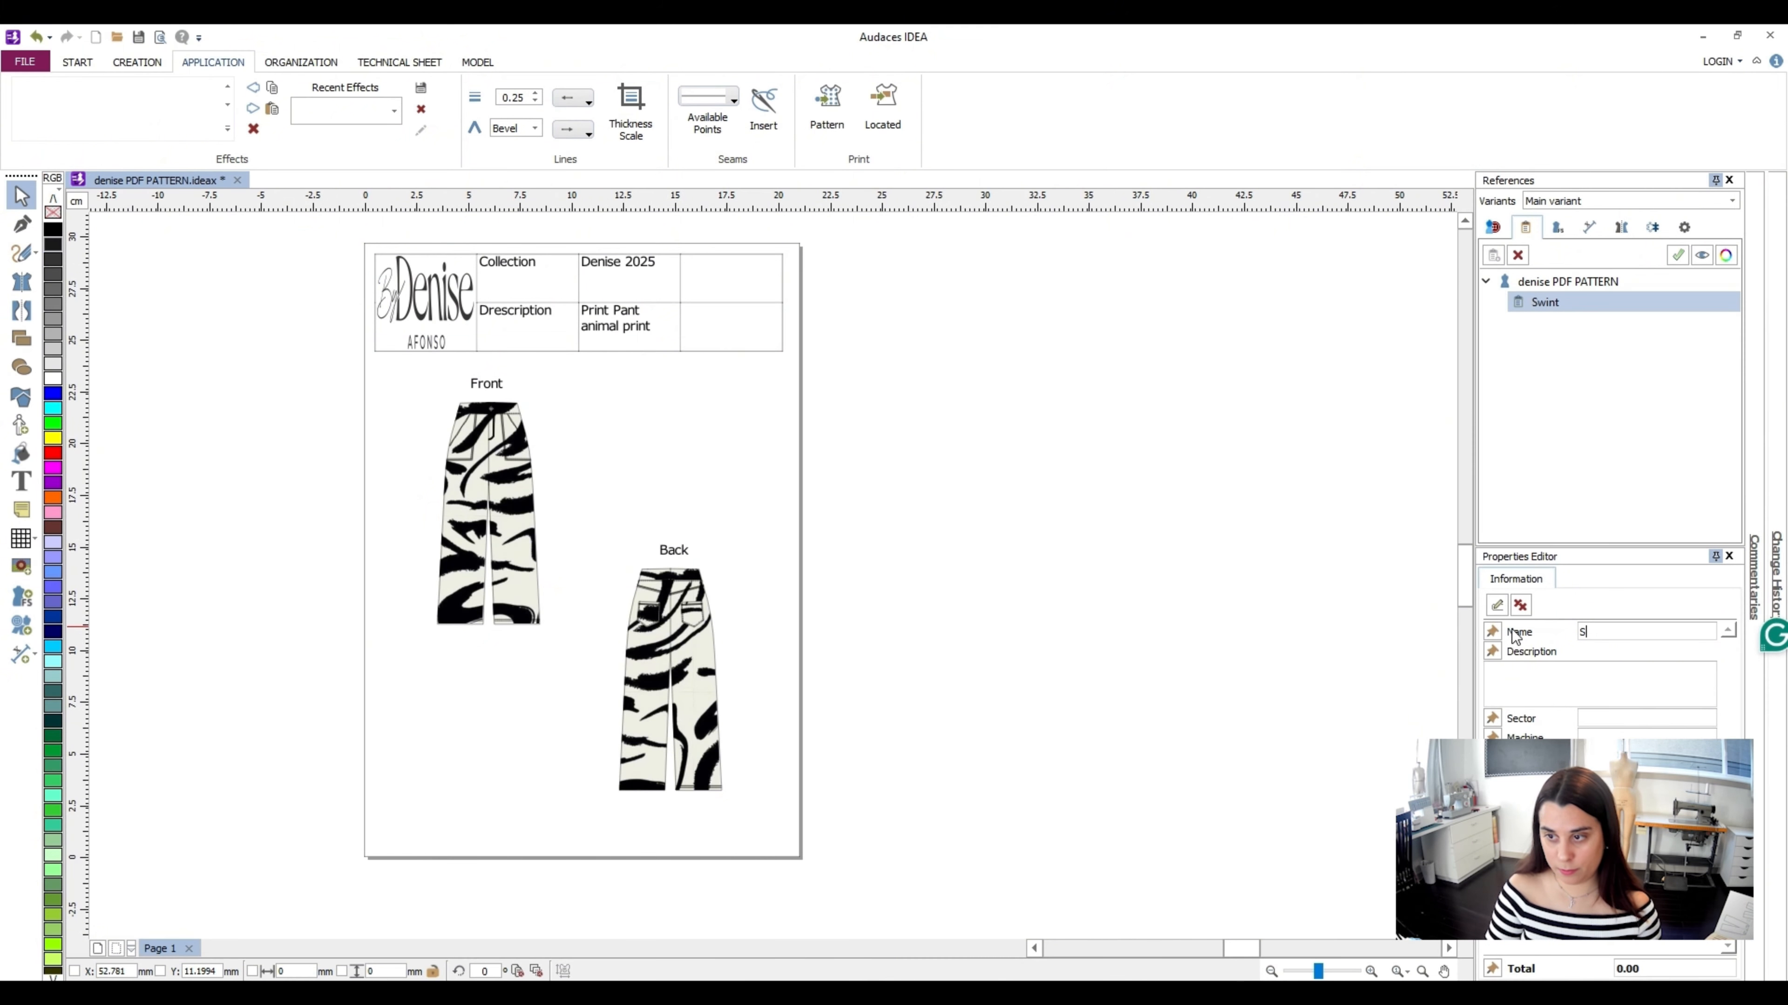
pyautogui.write('ewing')
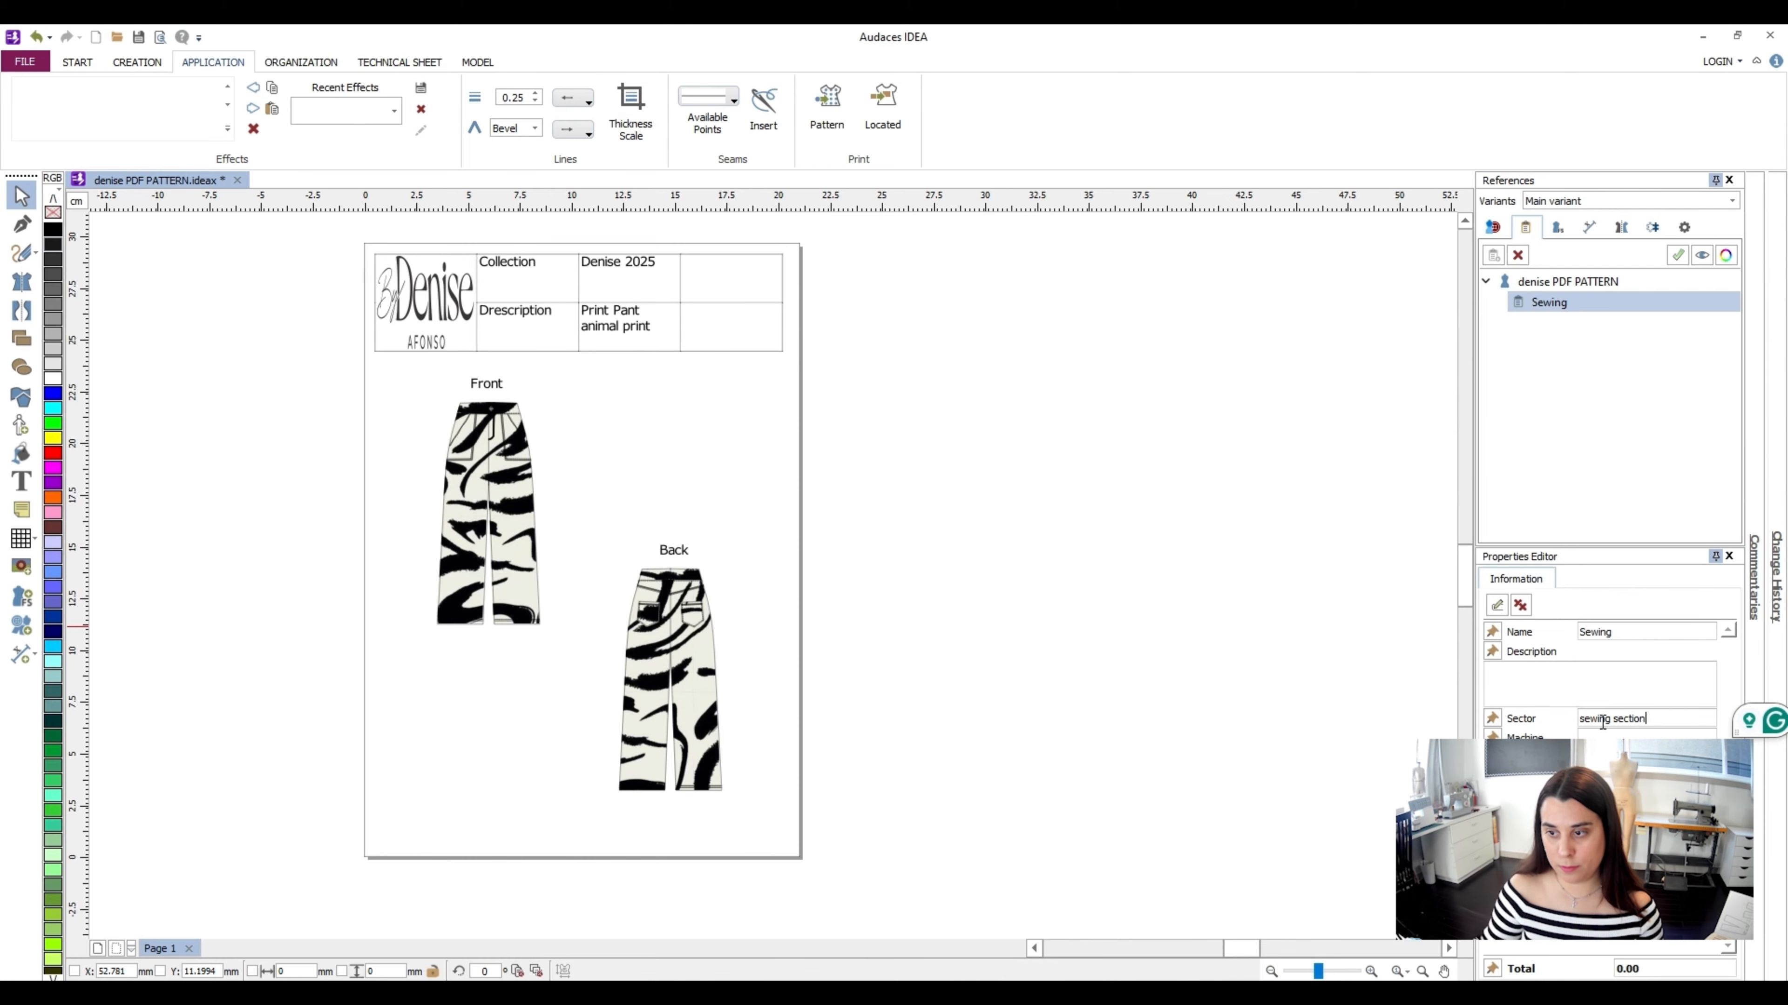
# Edit the Sewing activity's machine entry and set its cost to 10.00
pyautogui.click(1620, 734)
pyautogui.write('singl')
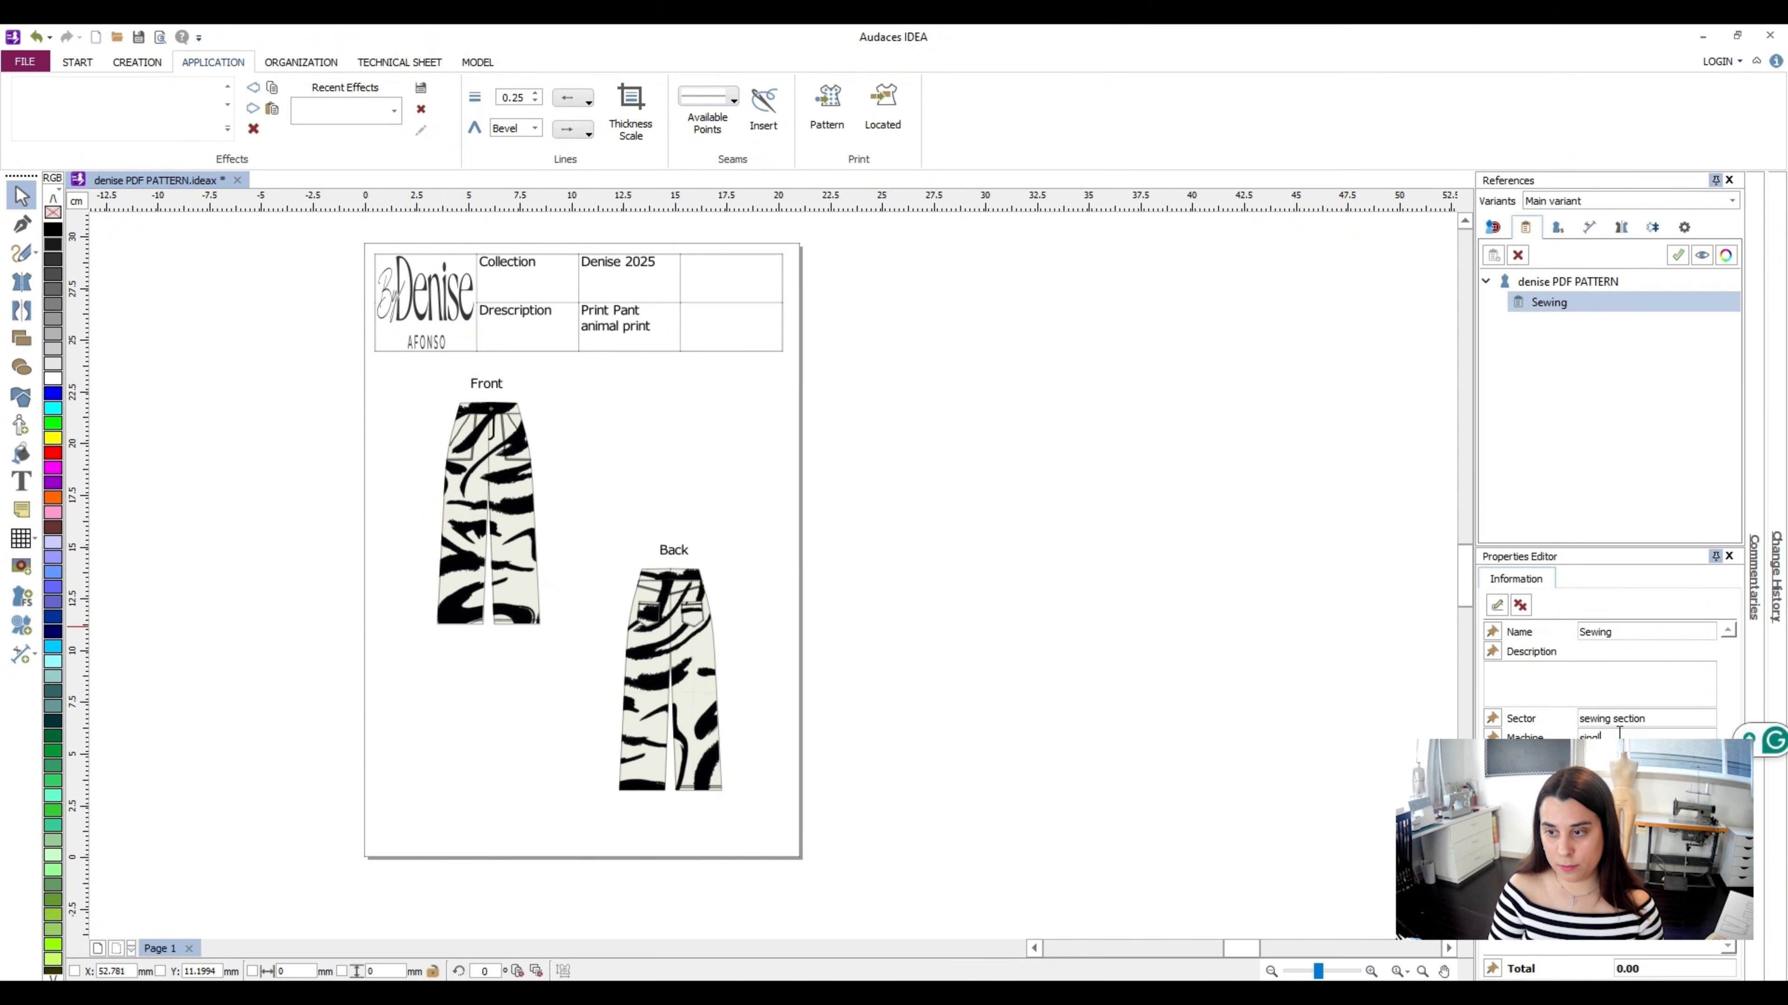
pyautogui.press('BackSpace')
pyautogui.press('BackSpace')
pyautogui.press('BackSpace')
pyautogui.press('BackSpace')
pyautogui.press('BackSpace')
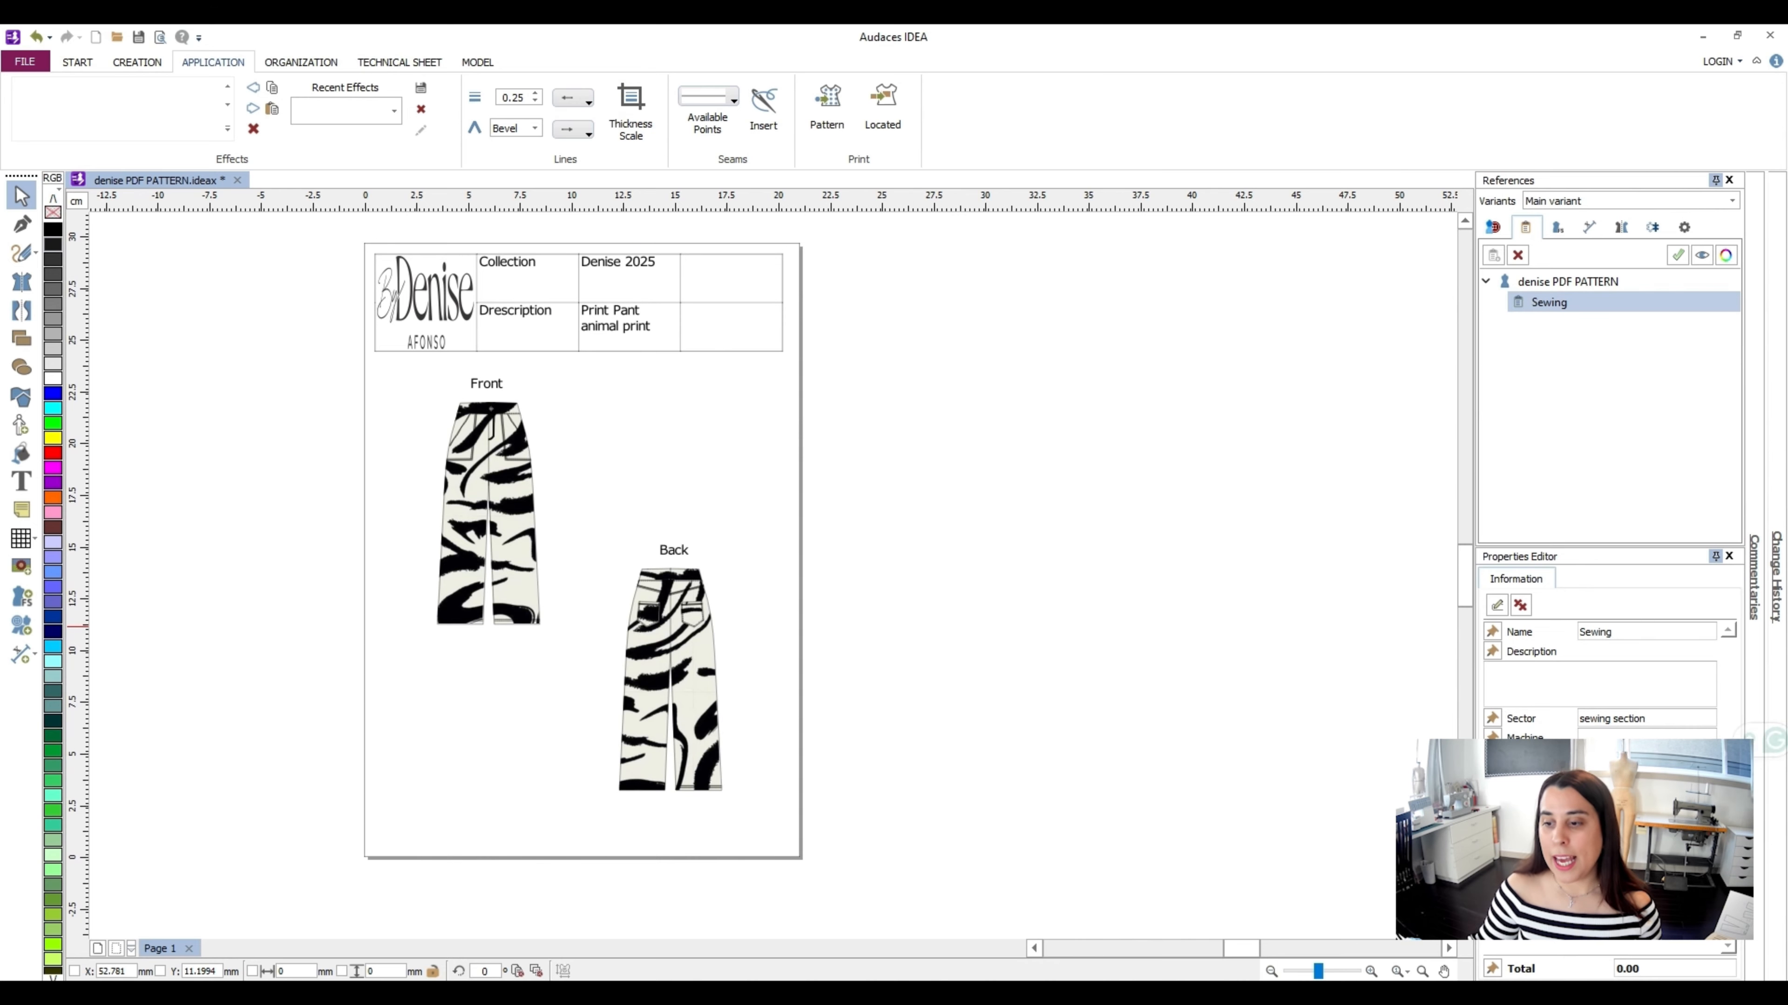
pyautogui.click(1646, 758)
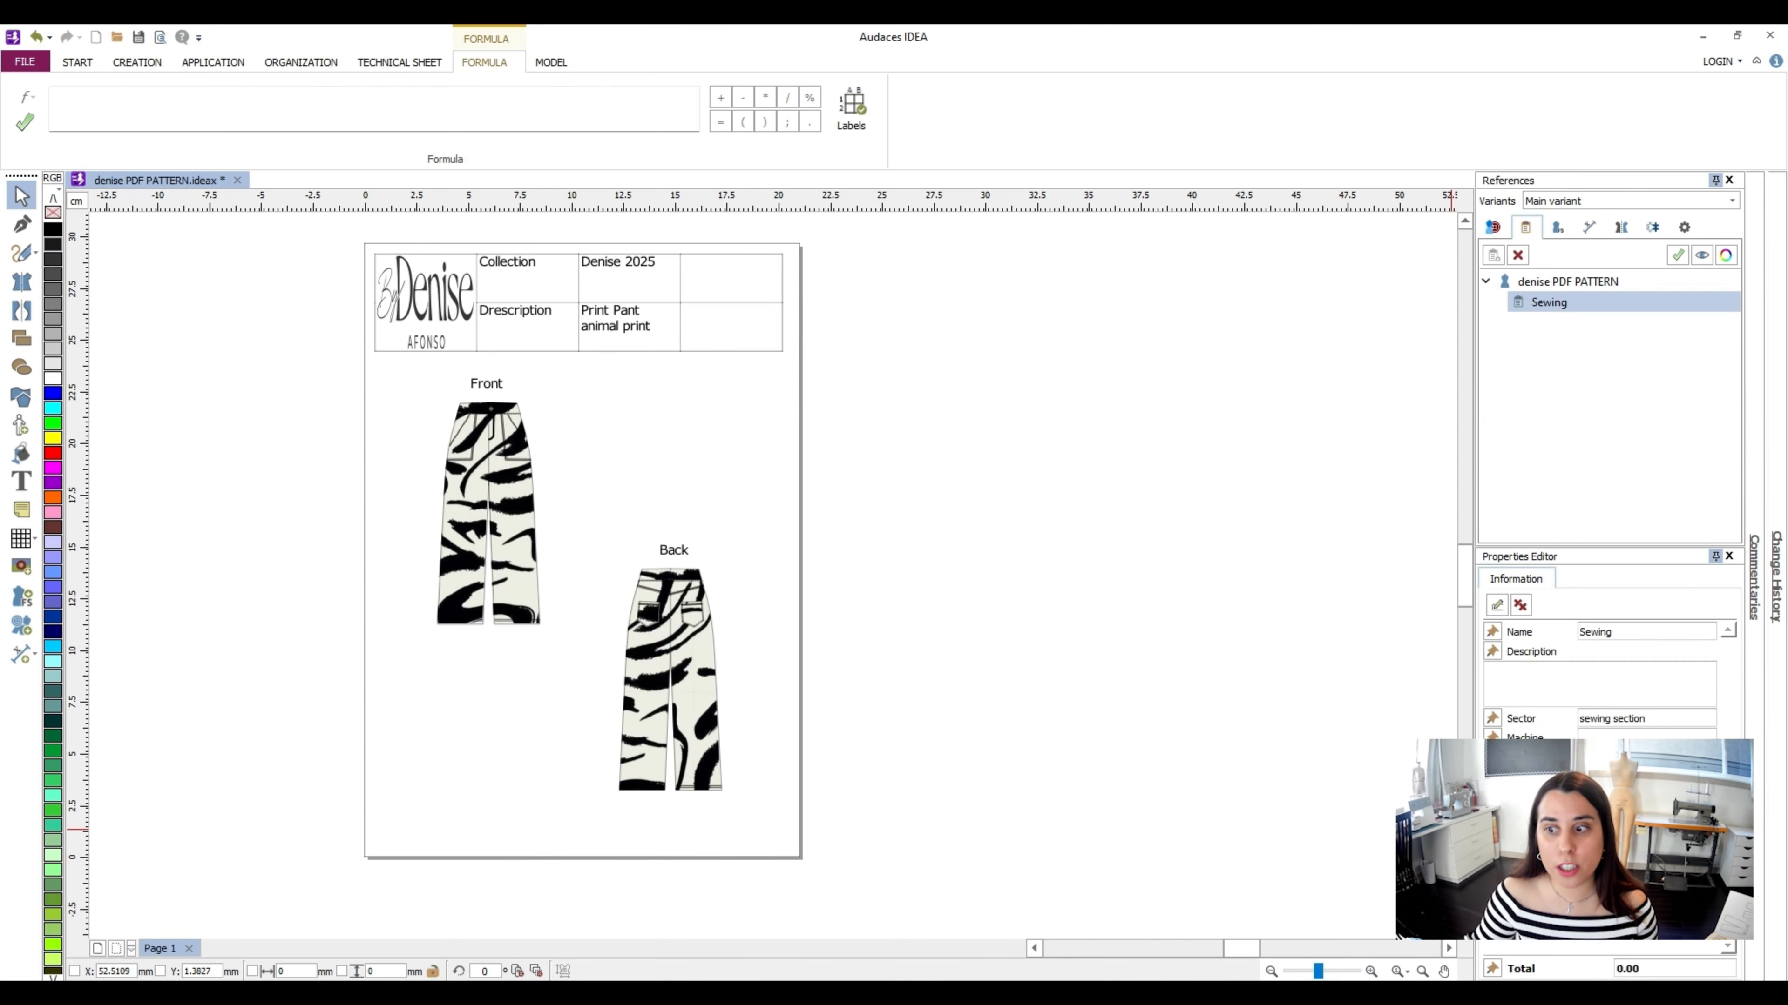
pyautogui.press('Return')
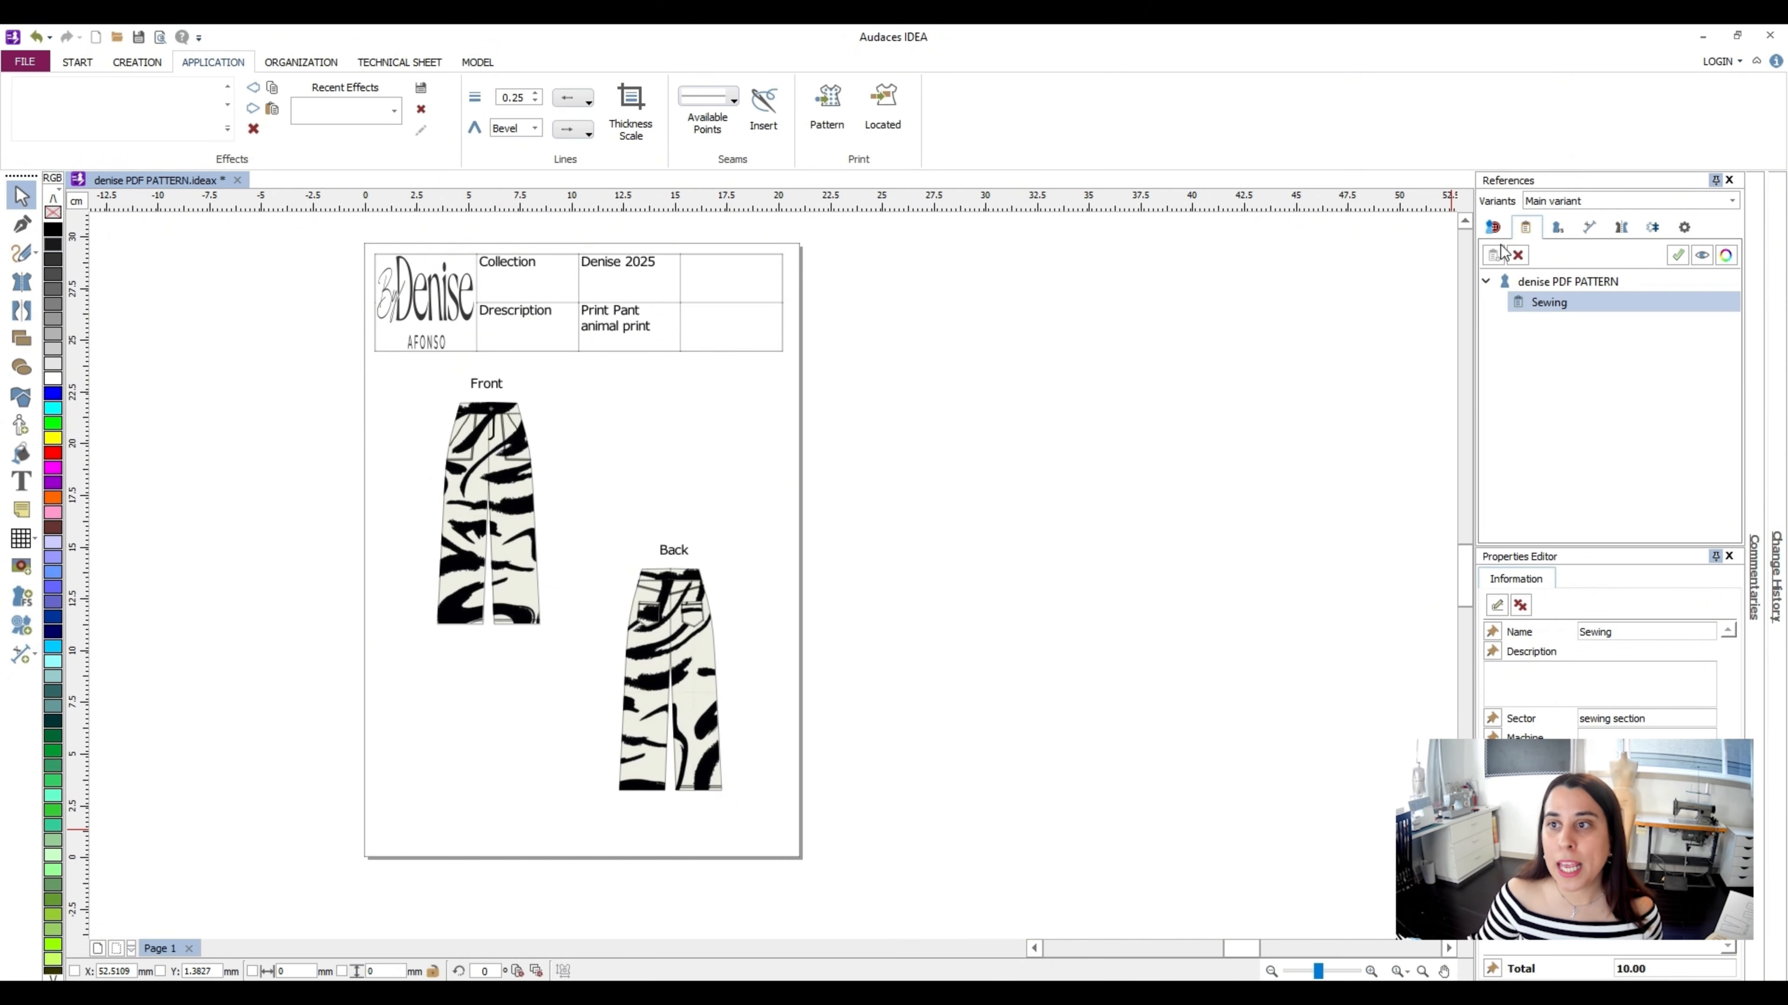
# Add a second activity to the model, name it "Print" and set its cost to 5
pyautogui.click(1542, 374)
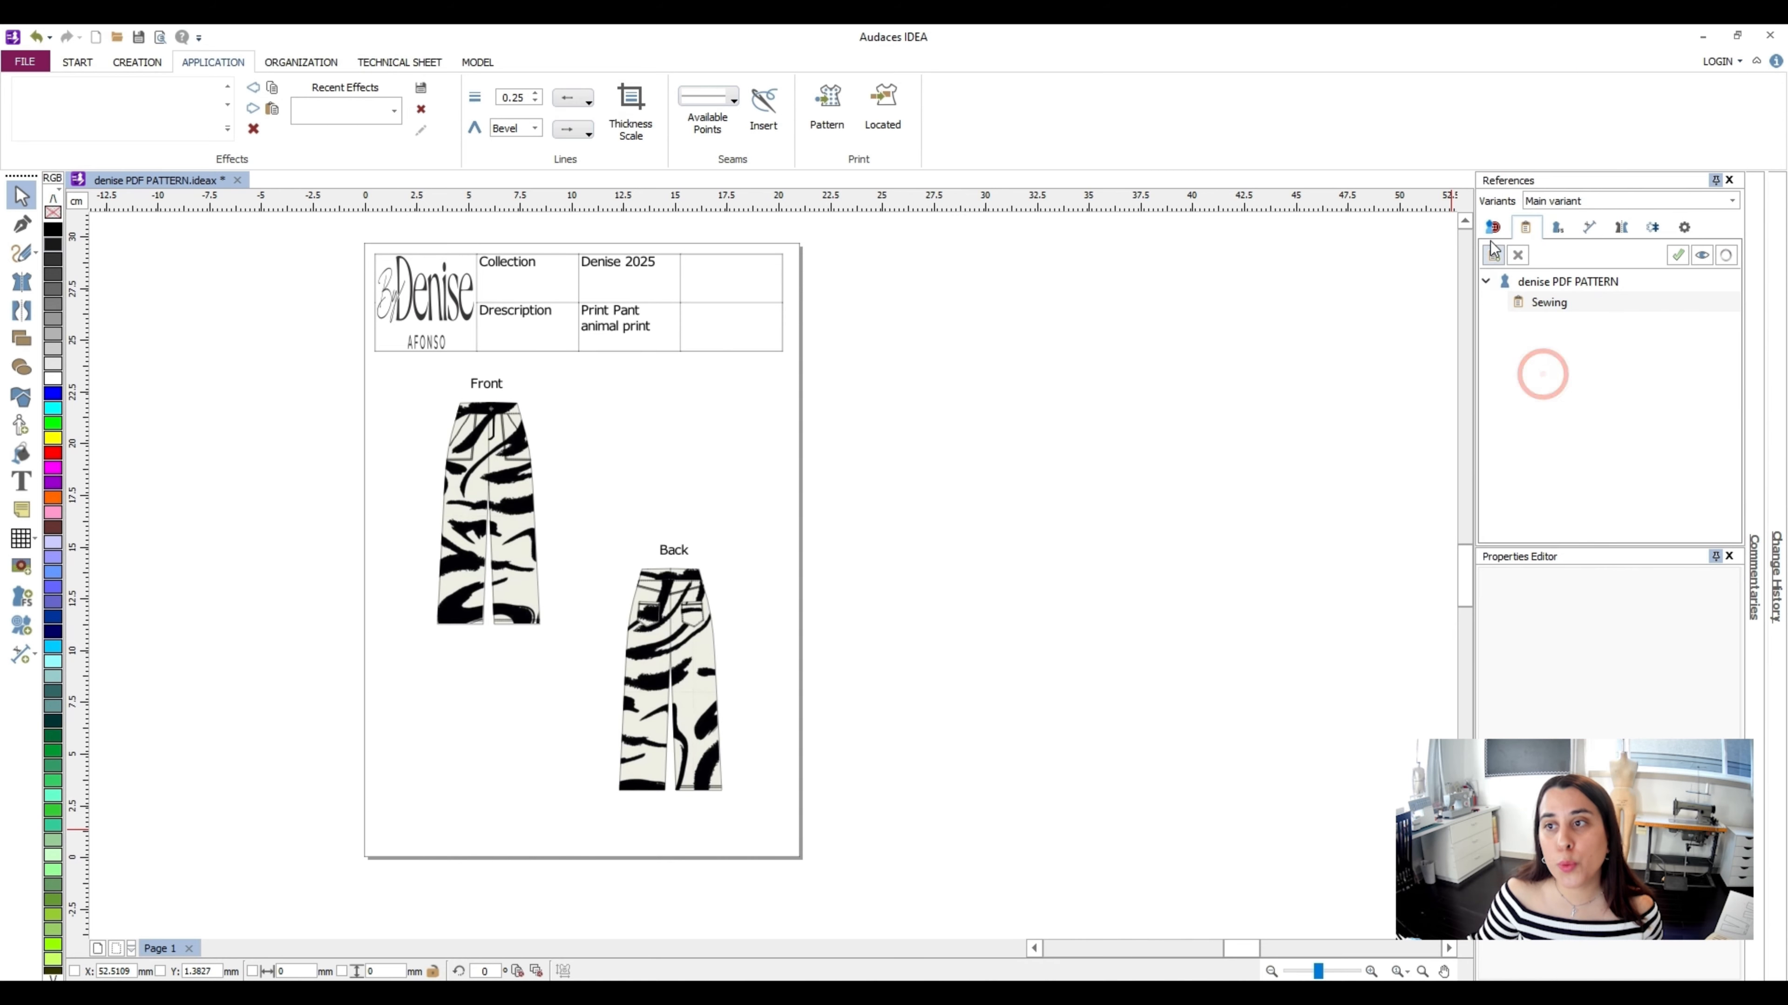
pyautogui.click(1493, 254)
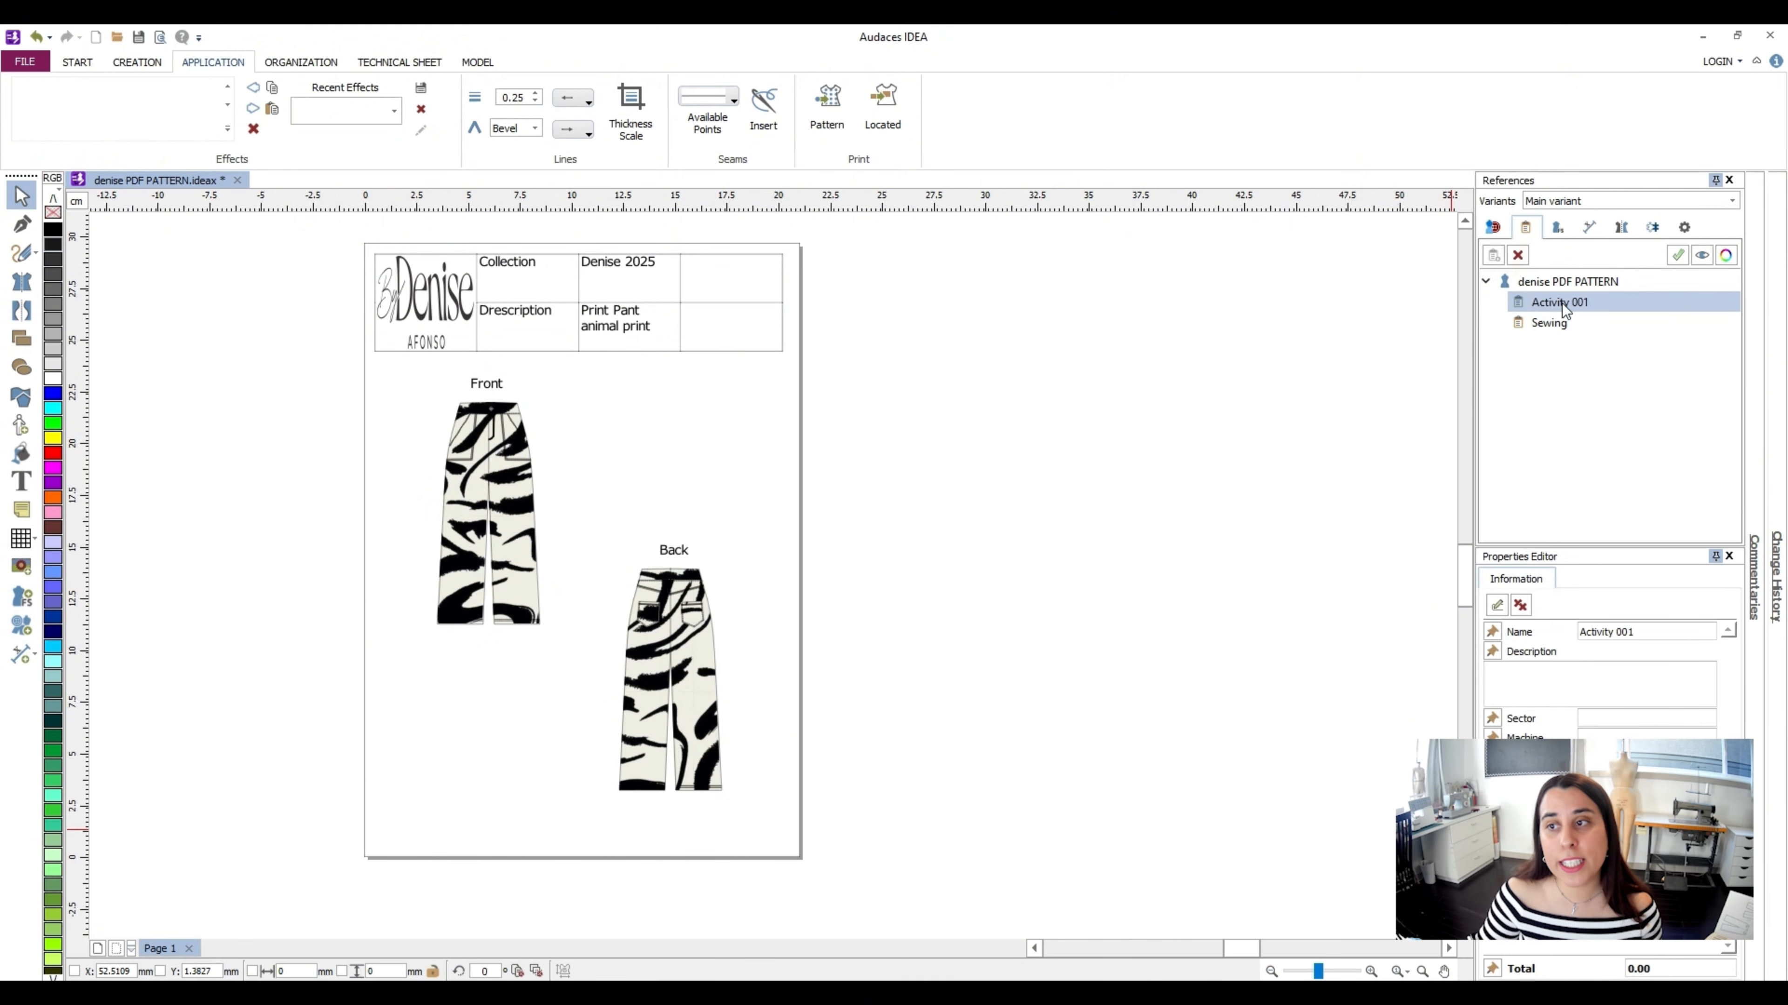
pyautogui.click(1498, 605)
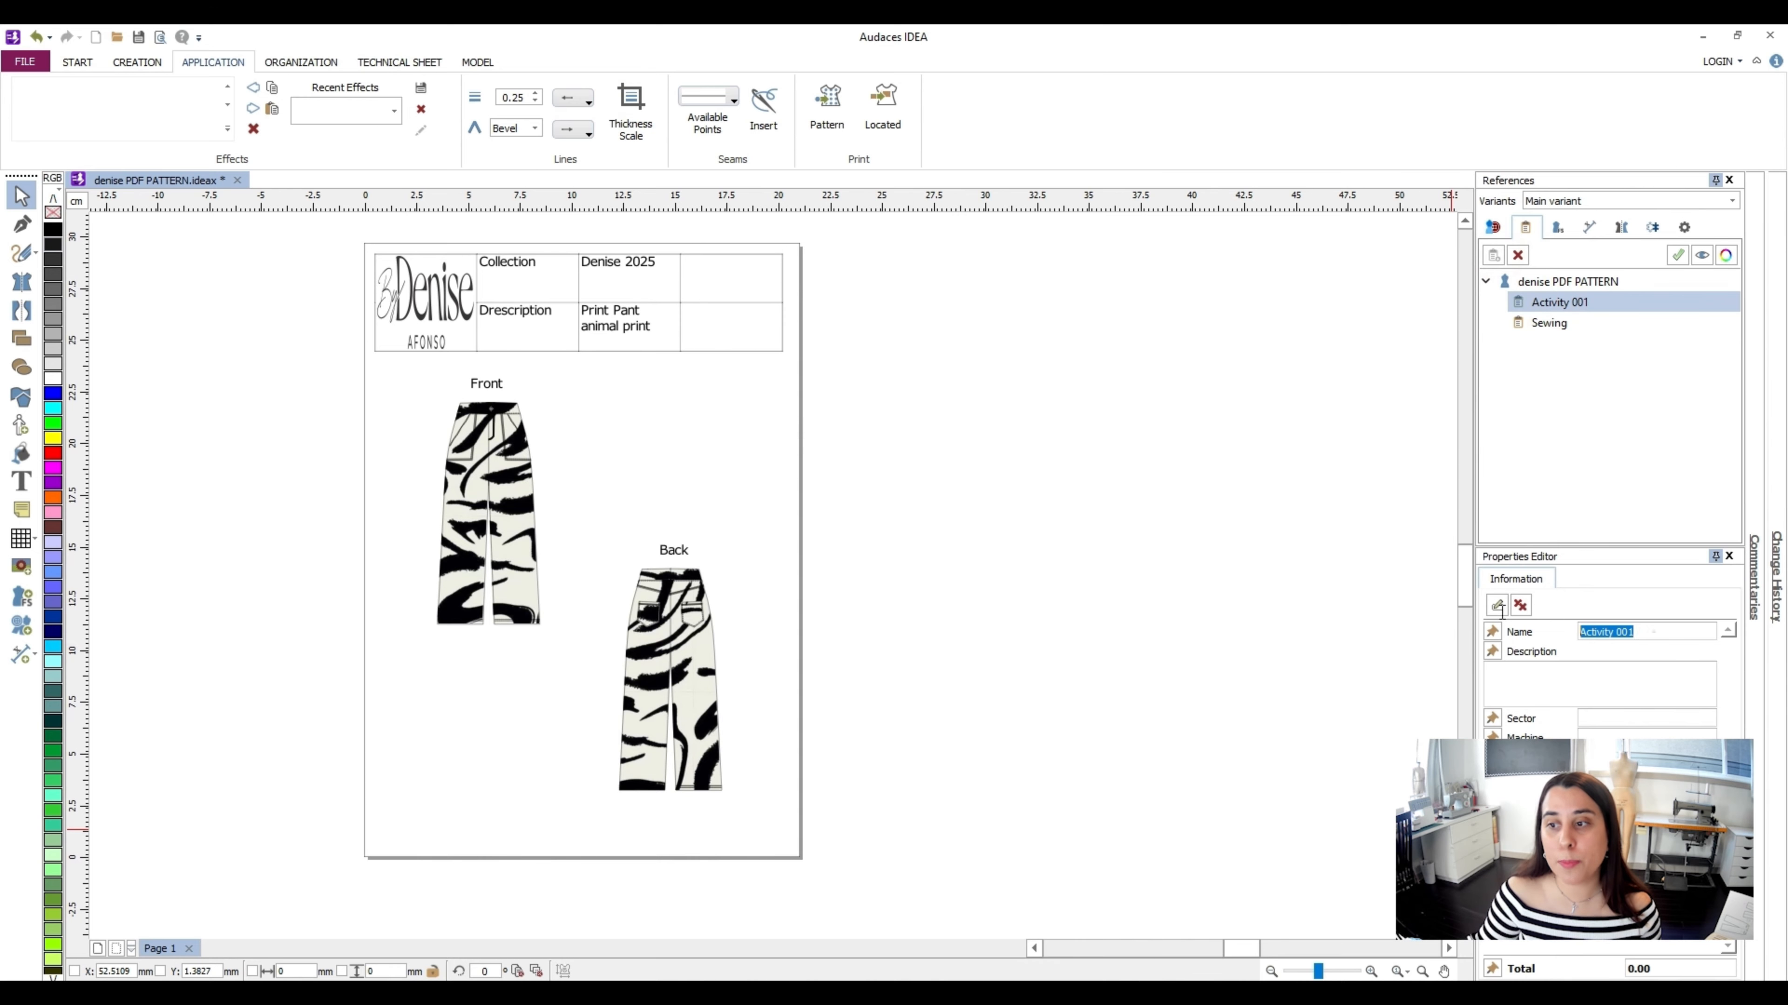
pyautogui.write('Print')
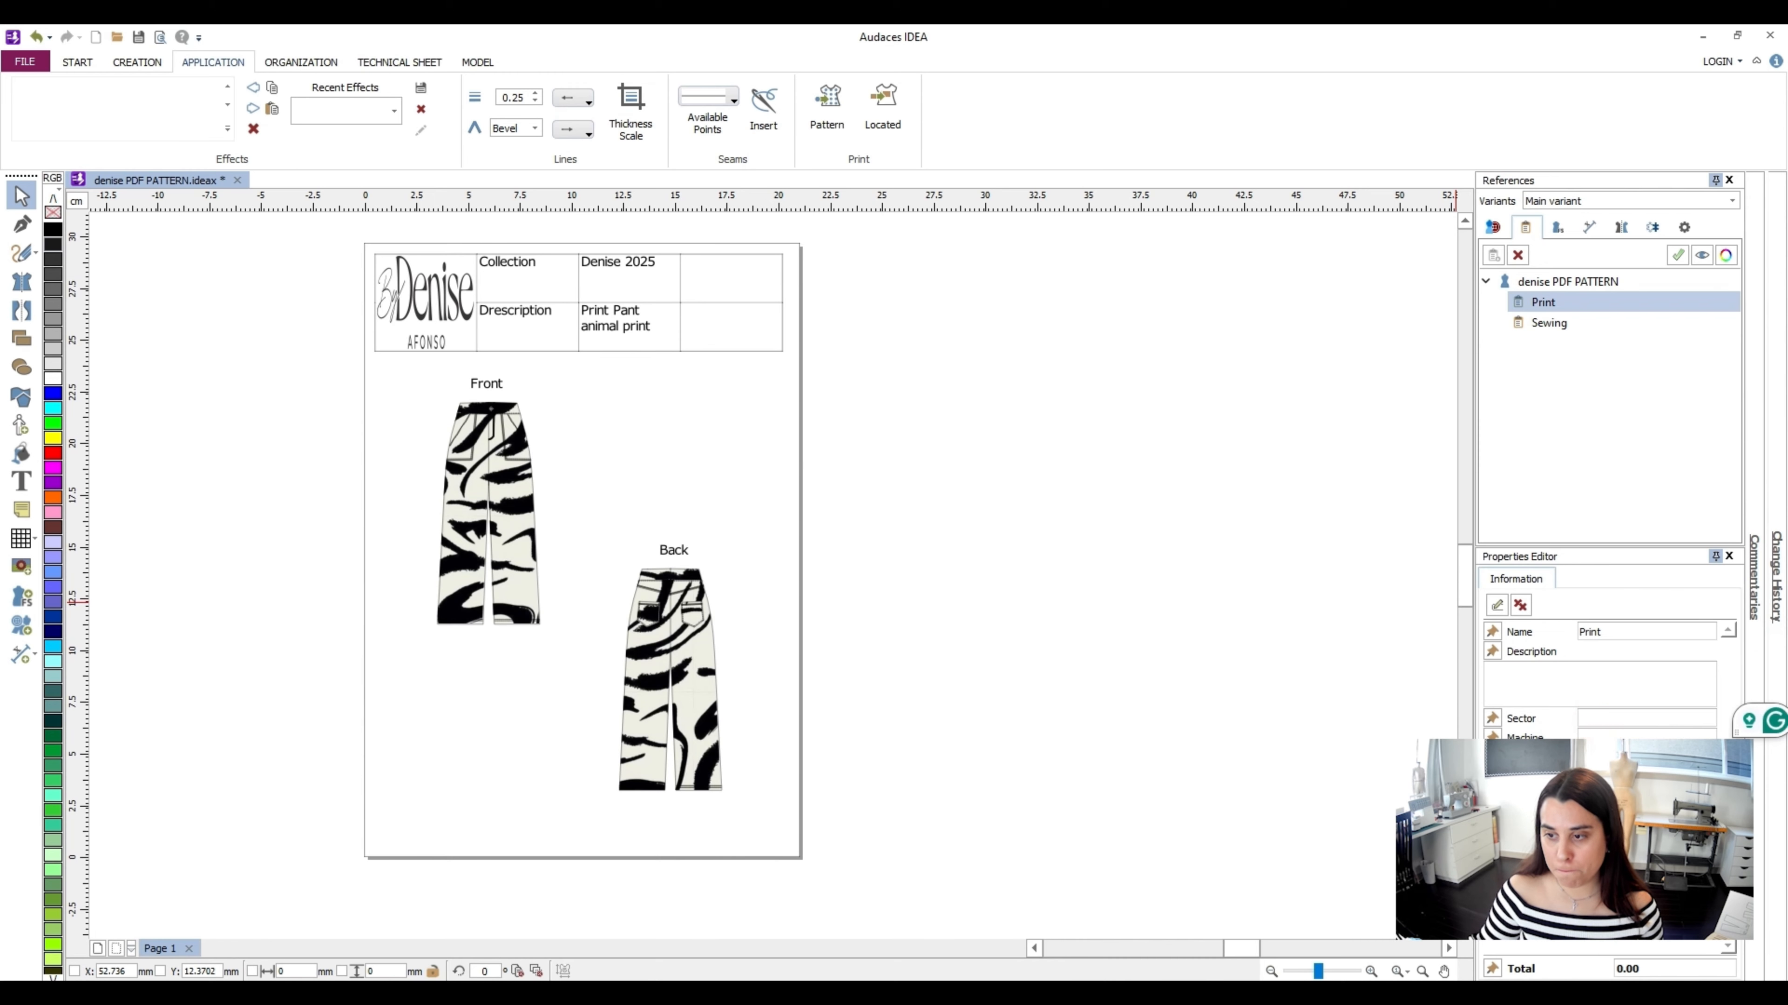
pyautogui.click(1646, 854)
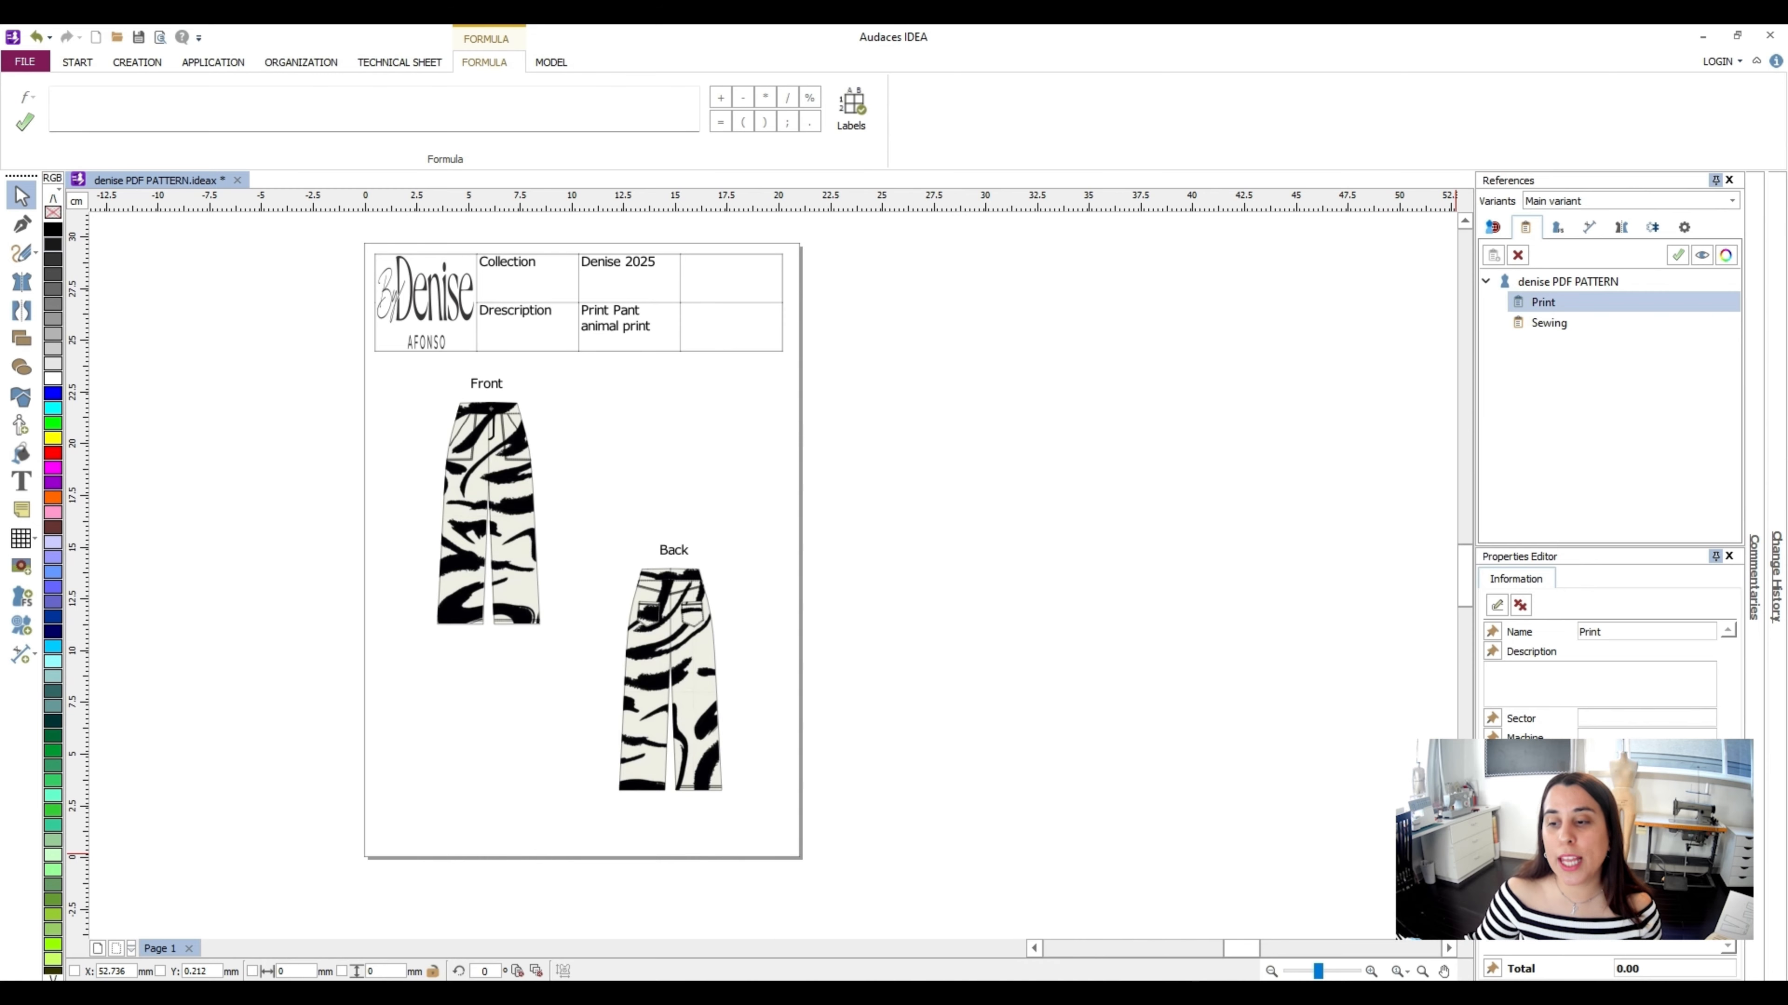
pyautogui.write('5')
pyautogui.press('Return')
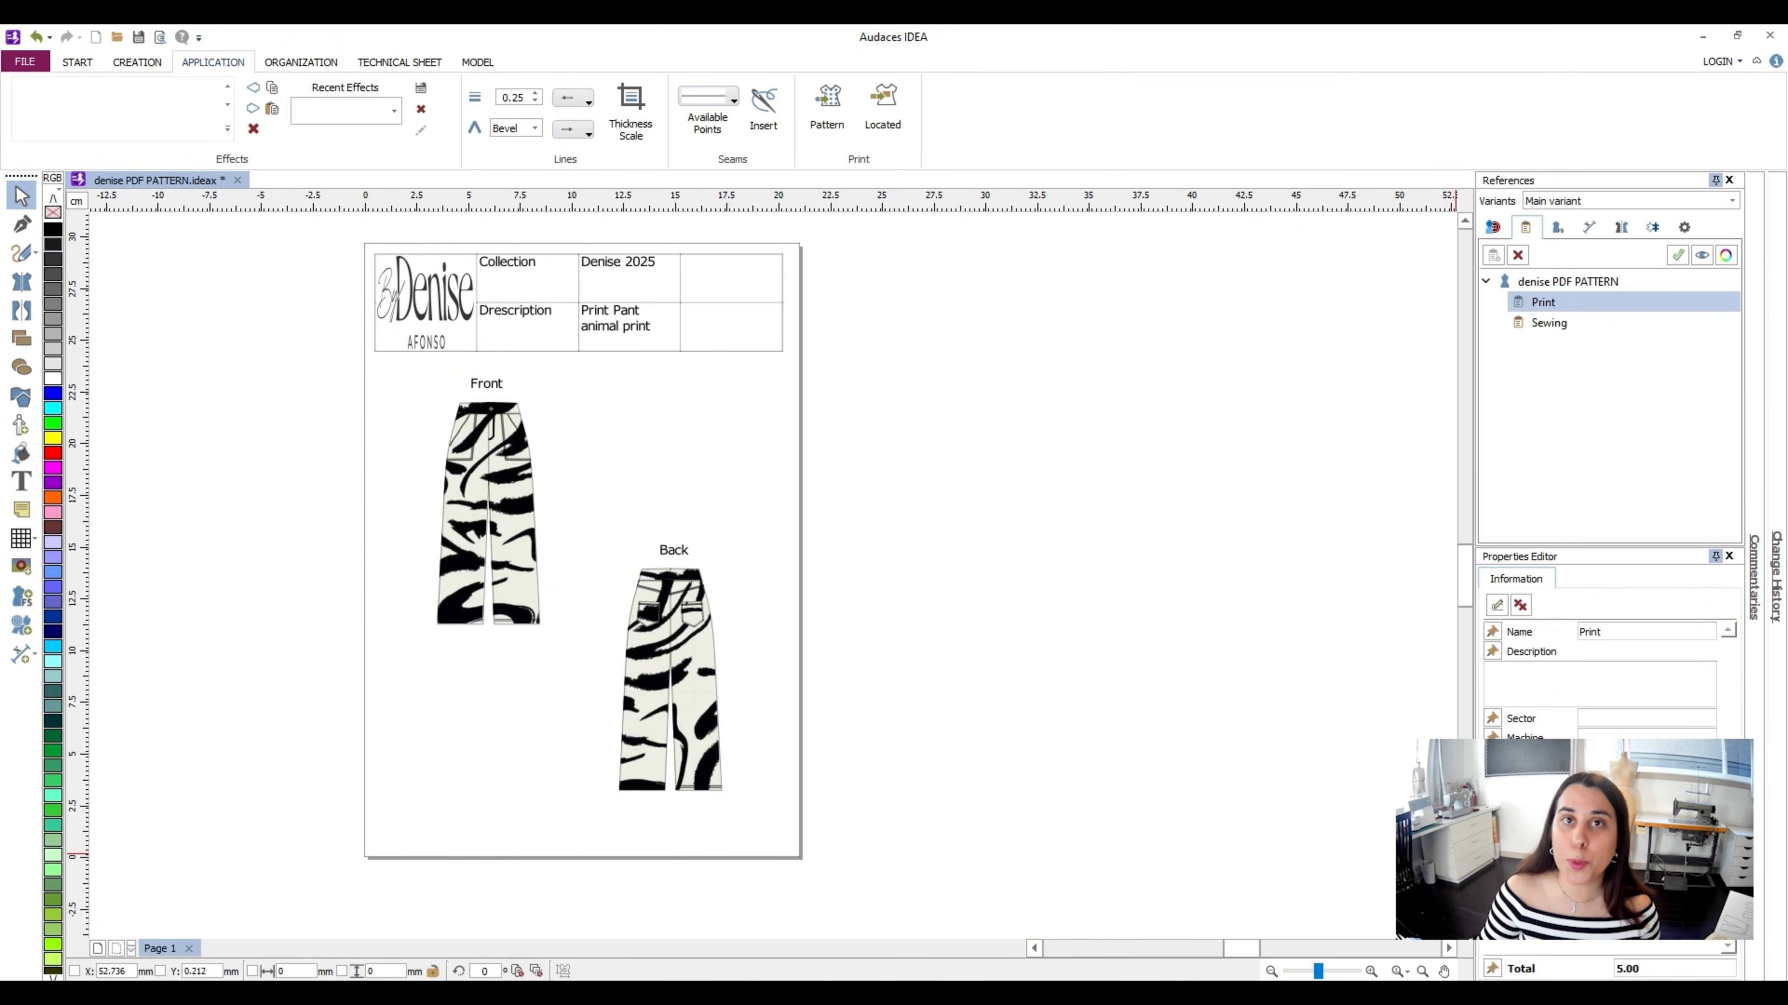
pyautogui.click(1438, 553)
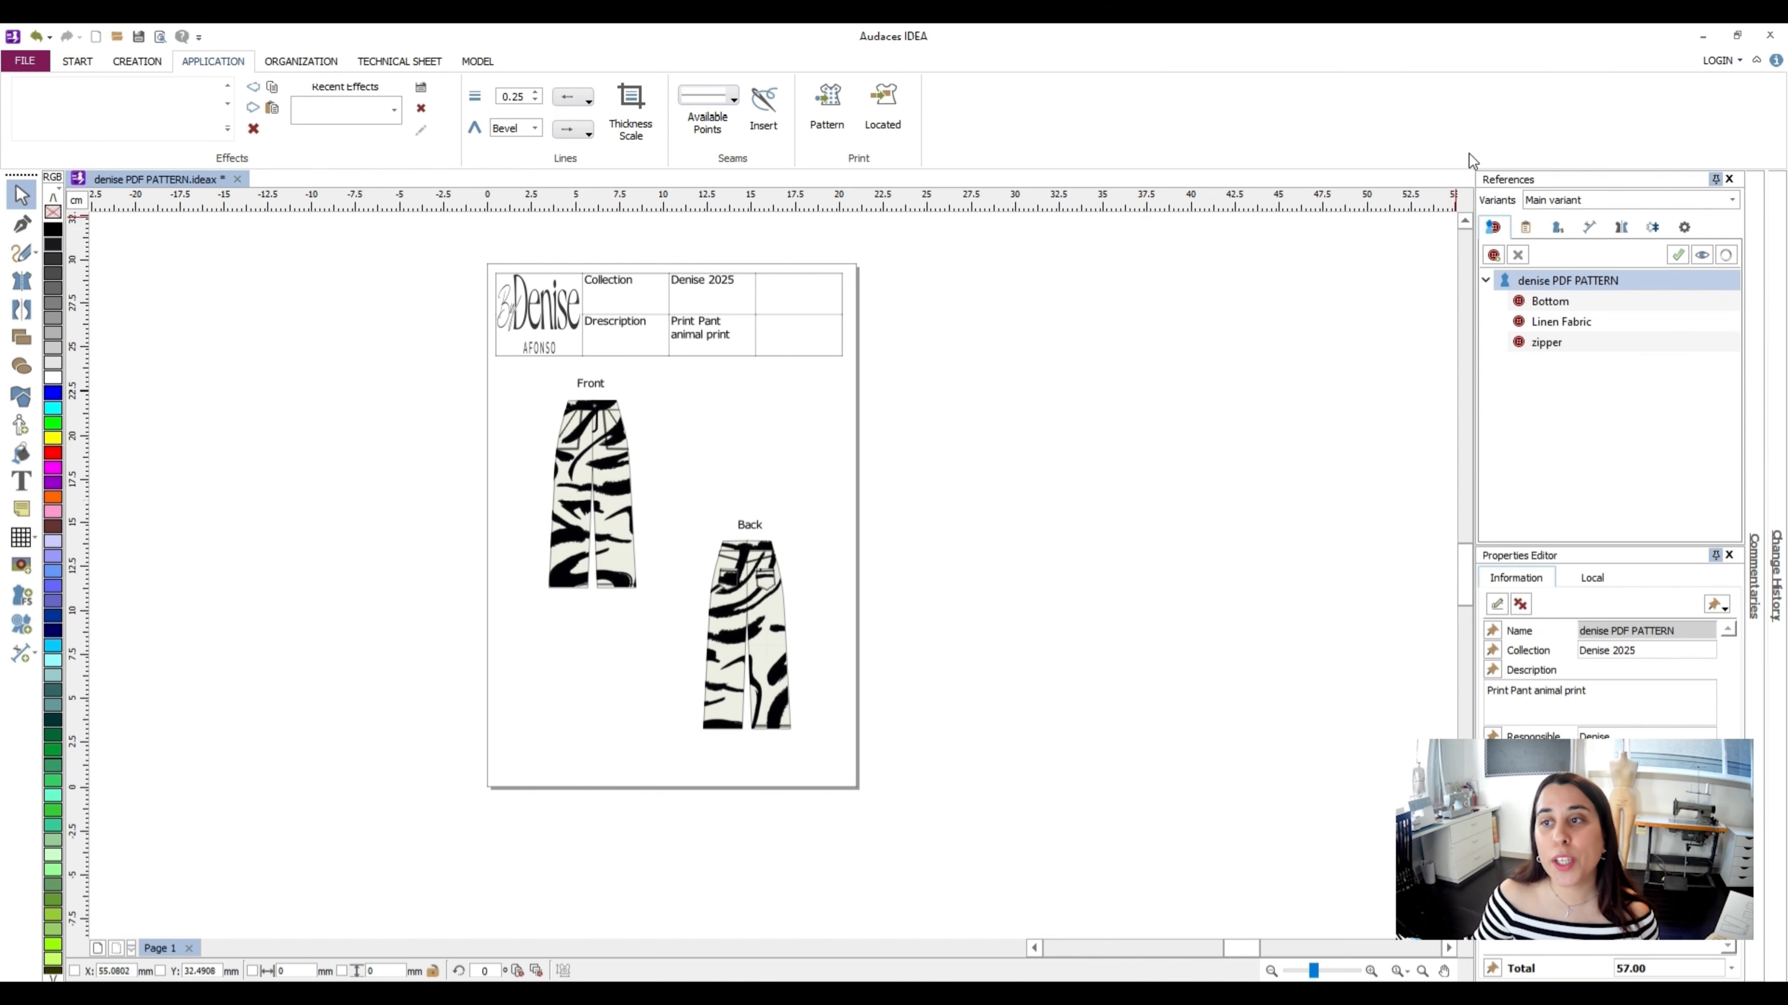
pyautogui.click(1561, 230)
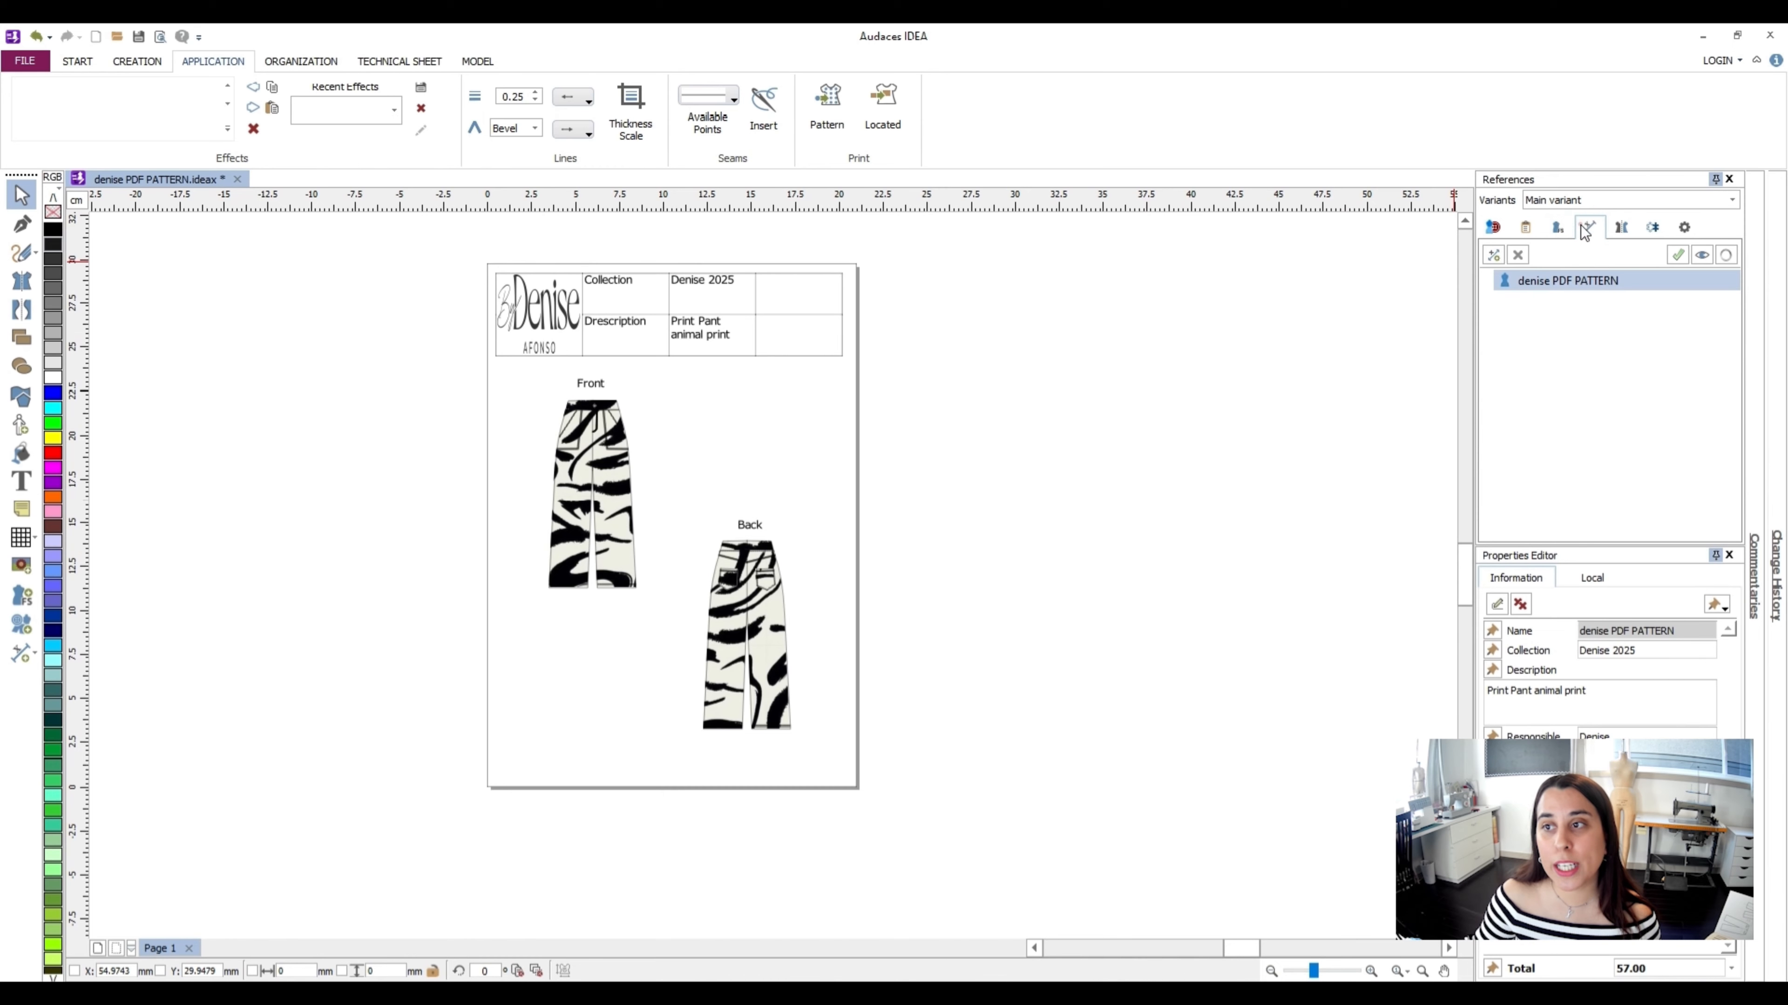
pyautogui.click(1621, 227)
pyautogui.click(1656, 225)
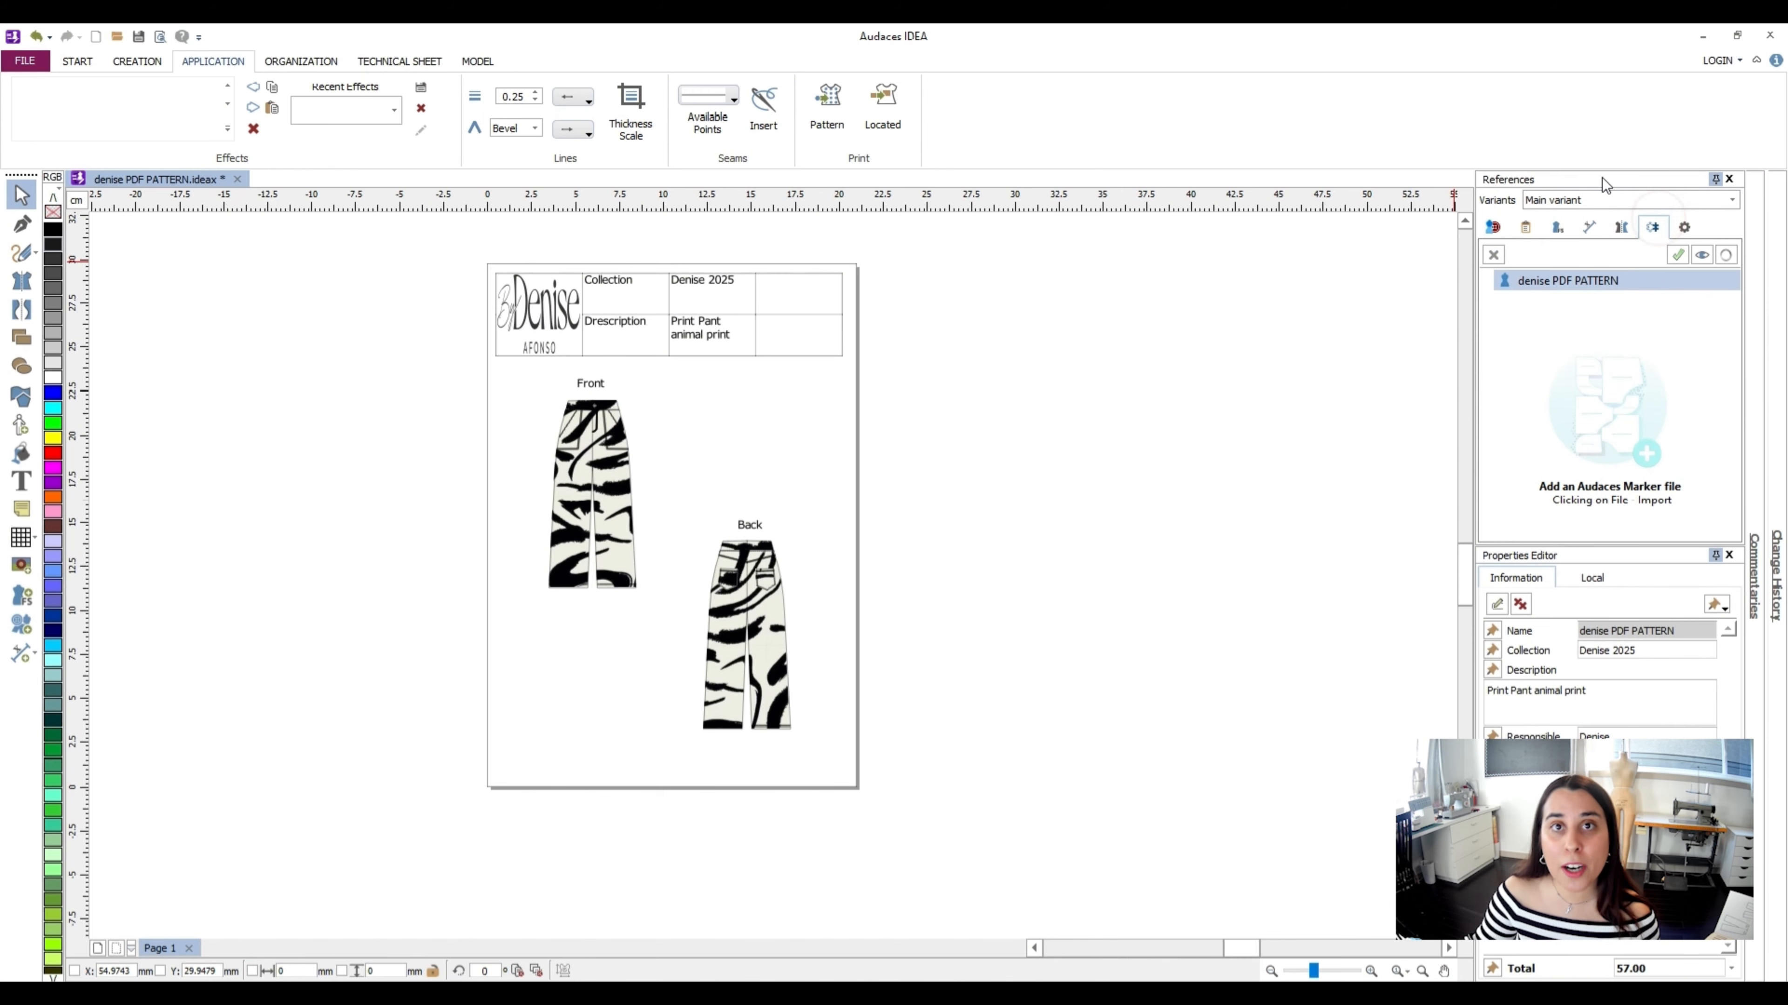
pyautogui.click(1589, 230)
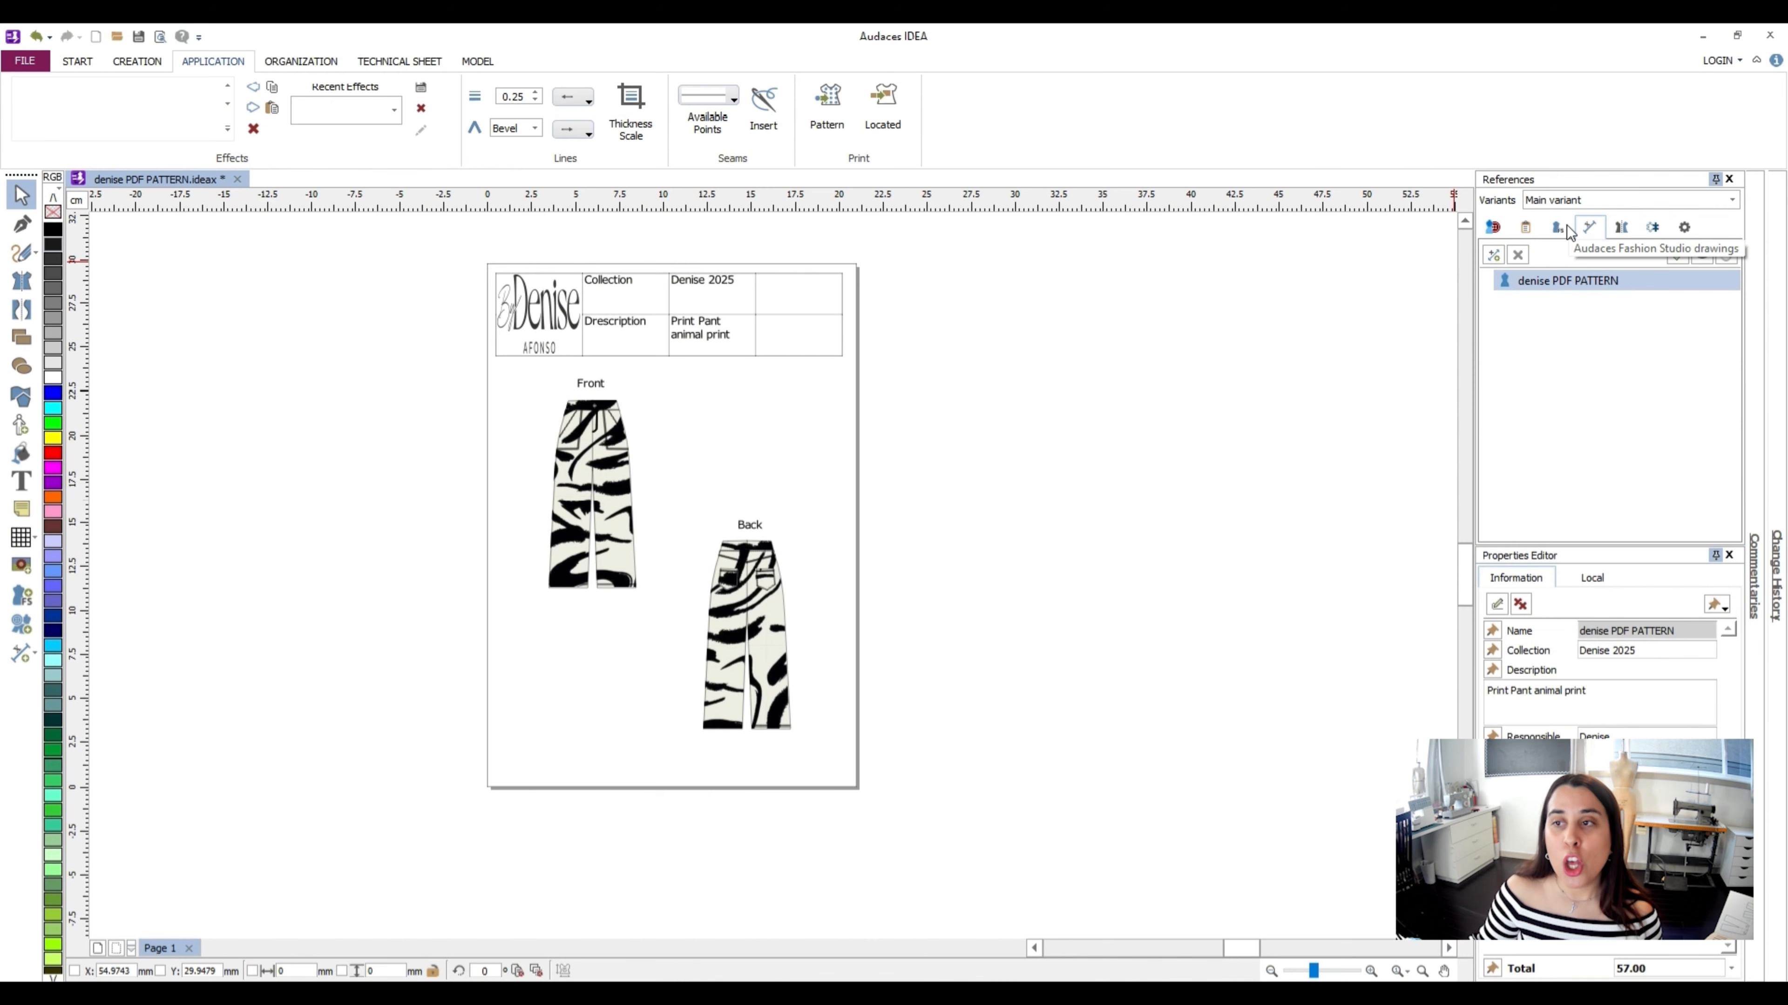
# Import the Audaces Fashion Studio file "pantalon de cuero" from the Desktop as a reference of the model
pyautogui.click(1566, 231)
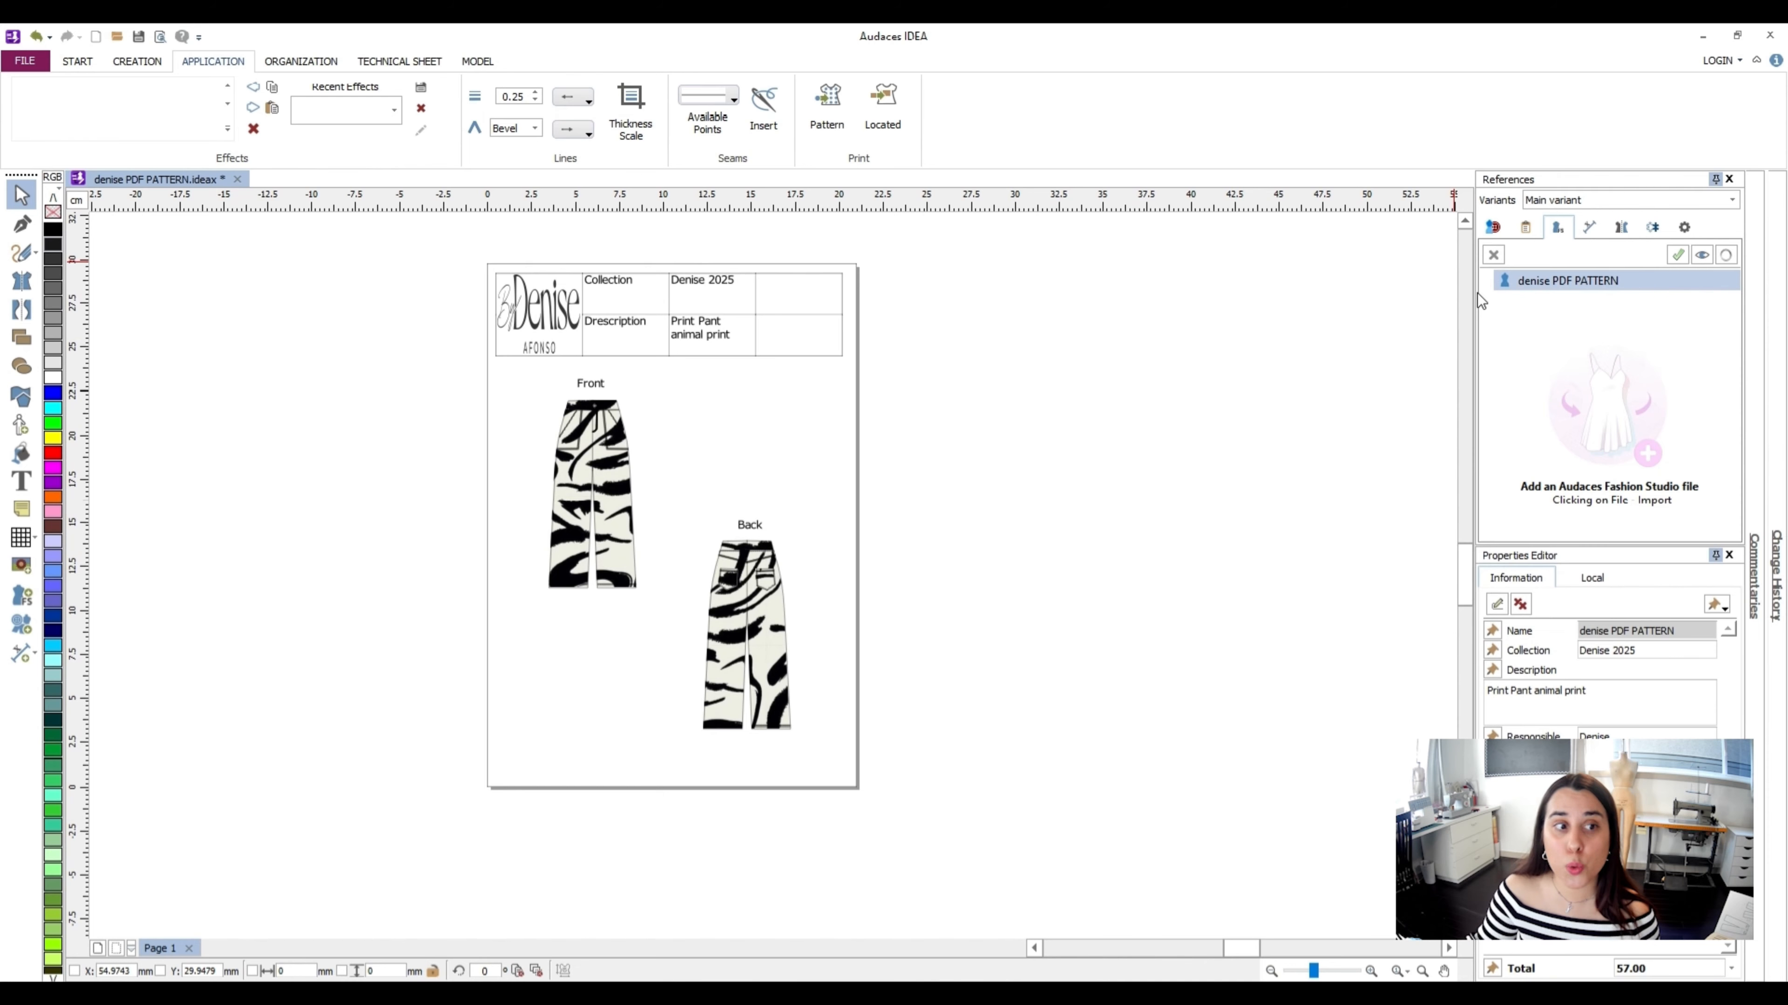
pyautogui.click(22, 599)
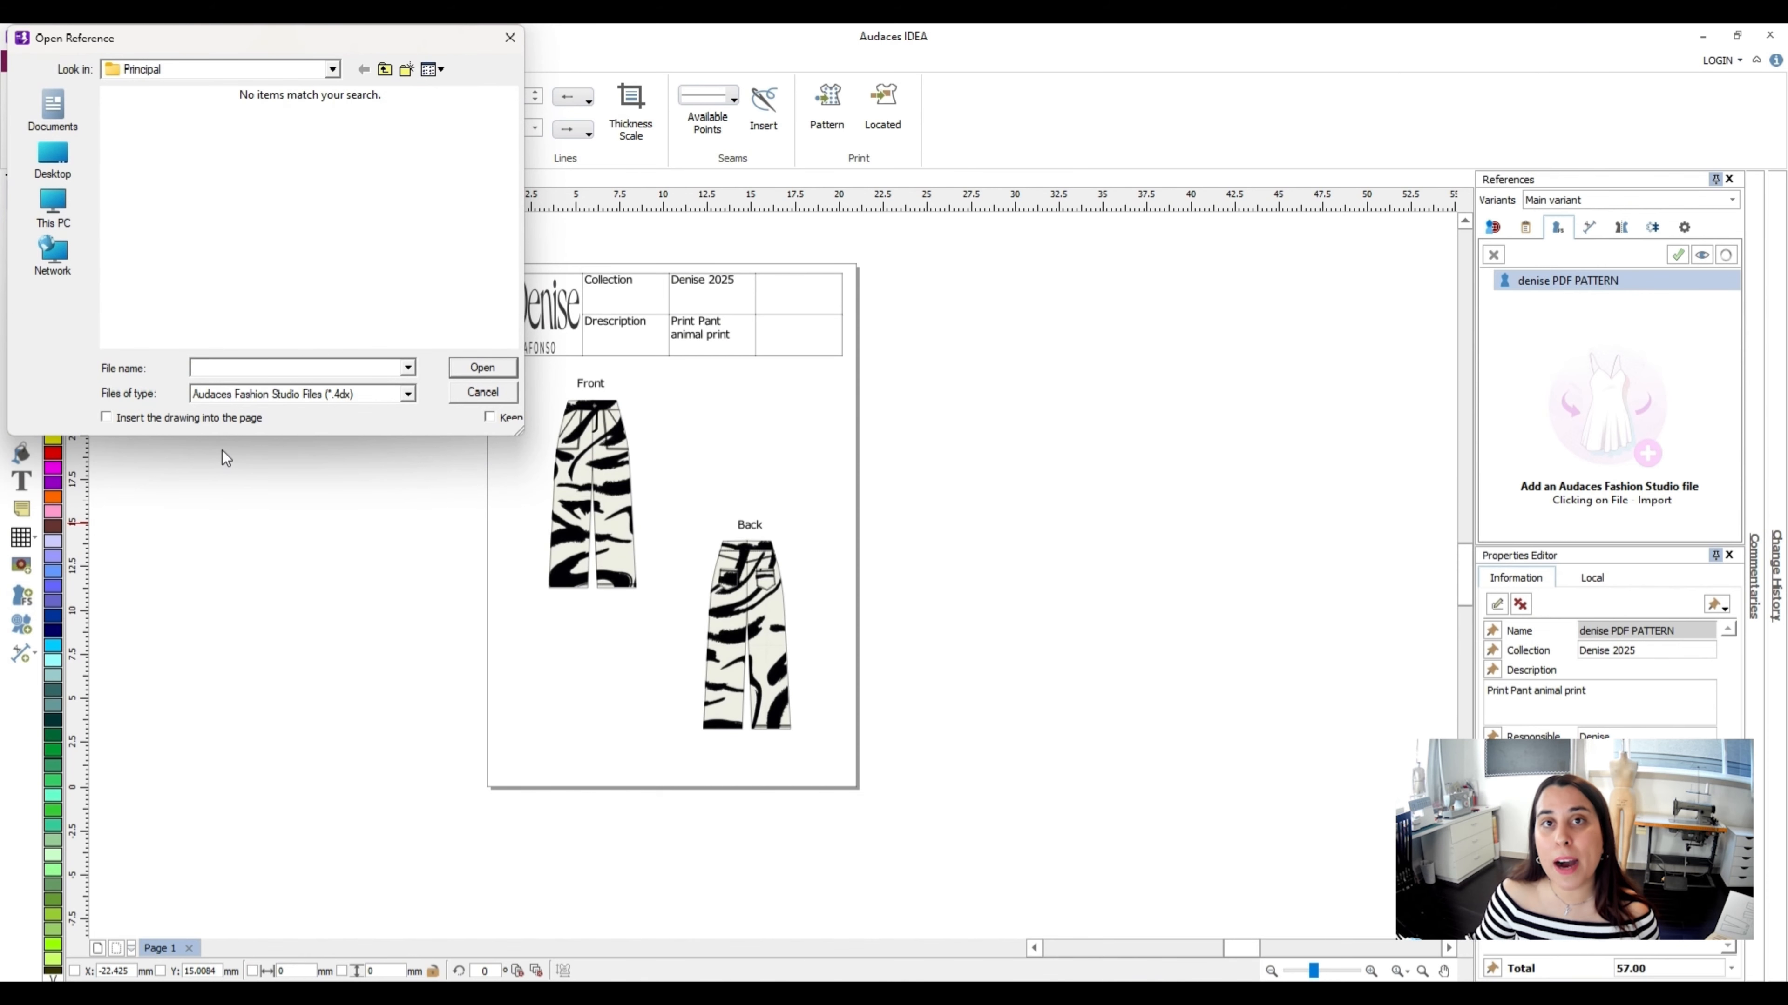
pyautogui.click(53, 158)
pyautogui.scroll(-8, 206, 260)
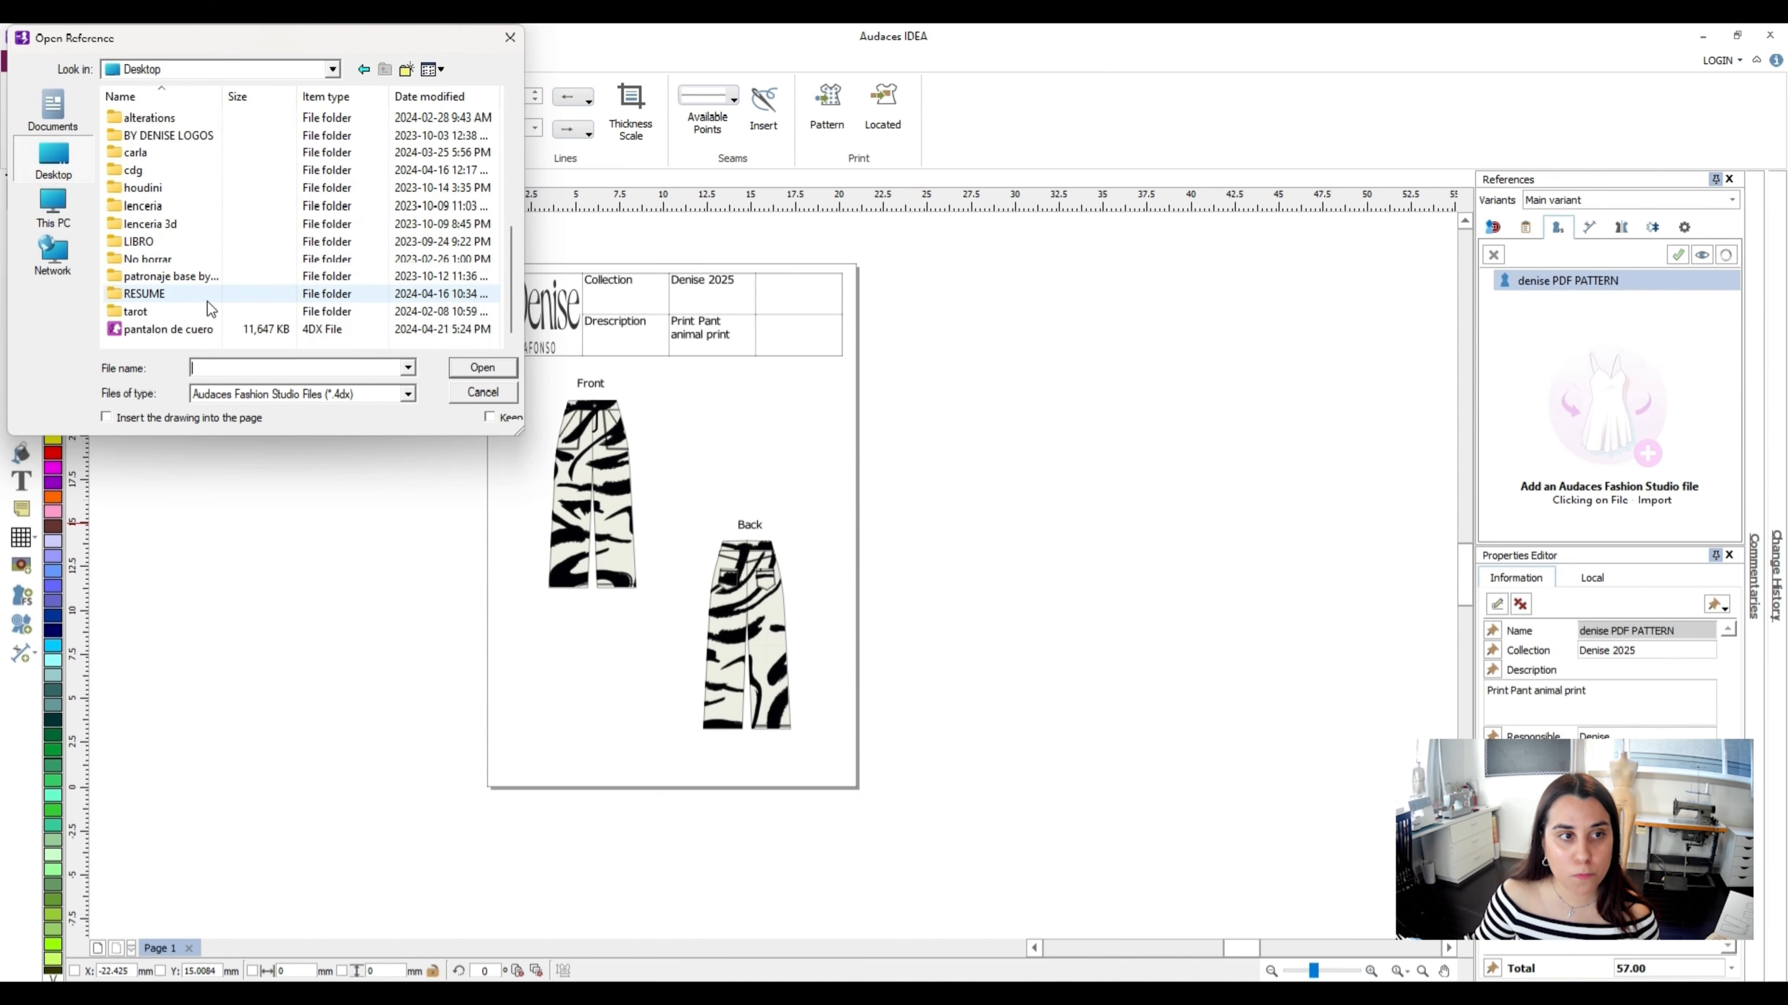
pyautogui.doubleClick(207, 329)
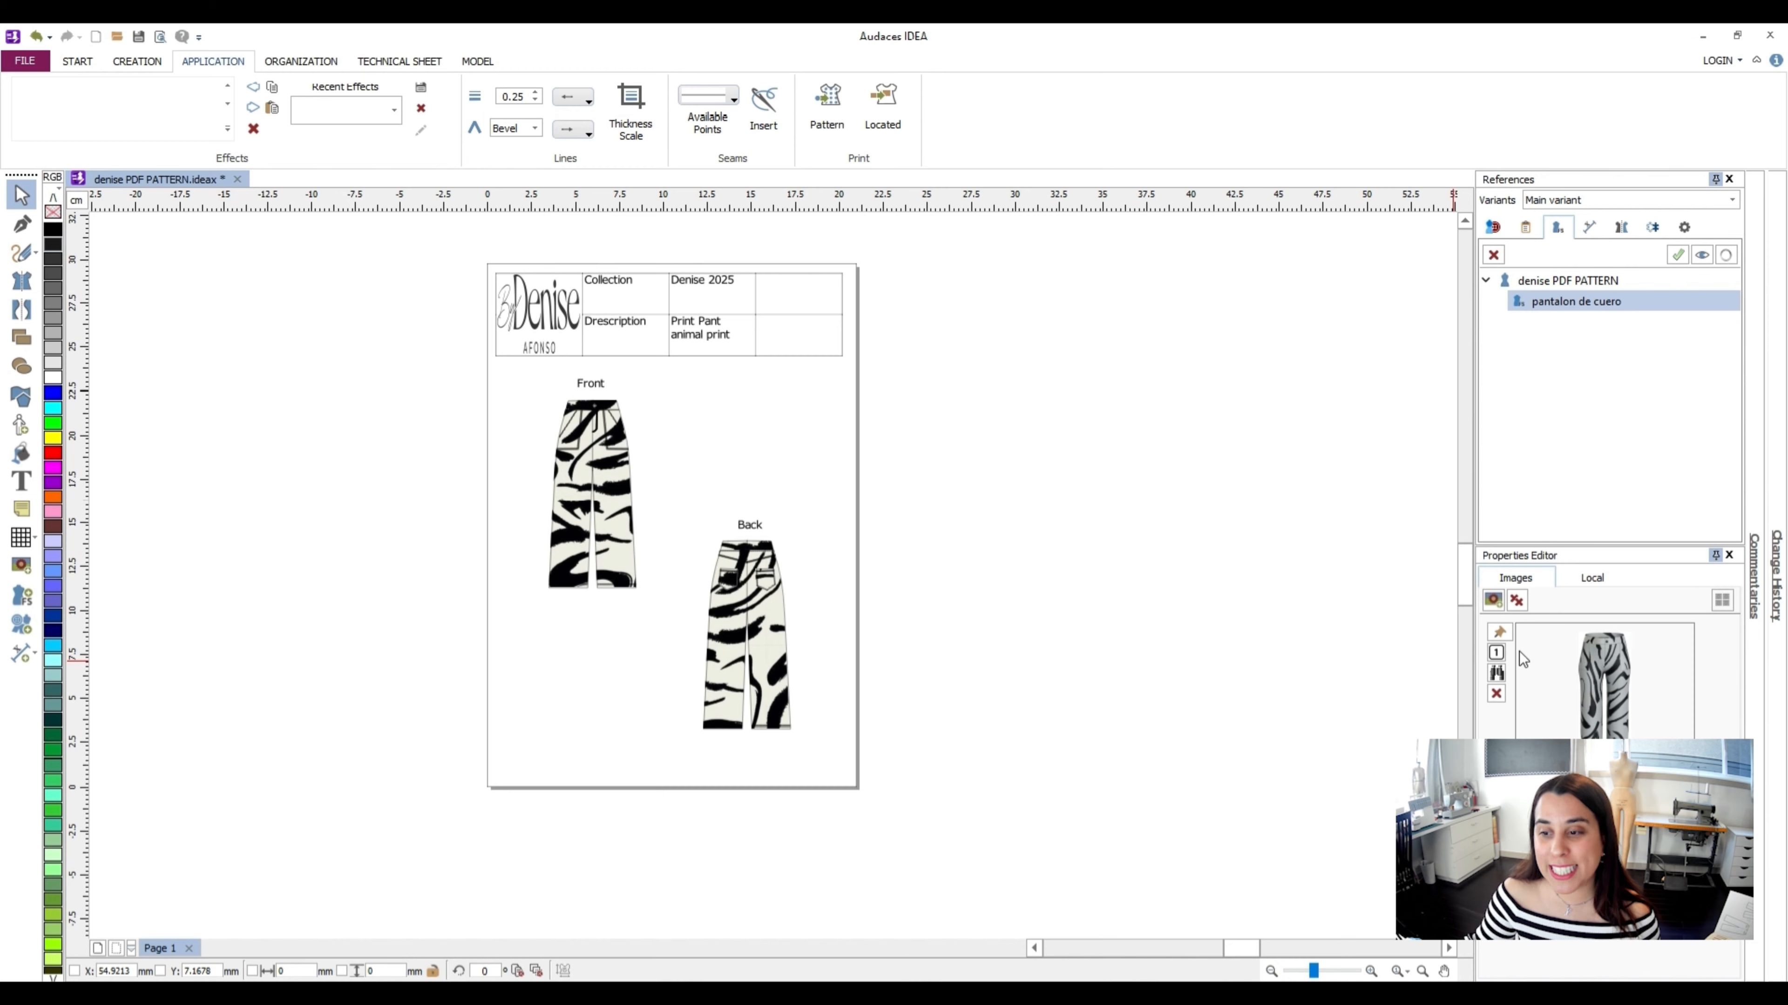
# Place the image of the imported 3D pants on the page below the front view
pyautogui.click(1497, 633)
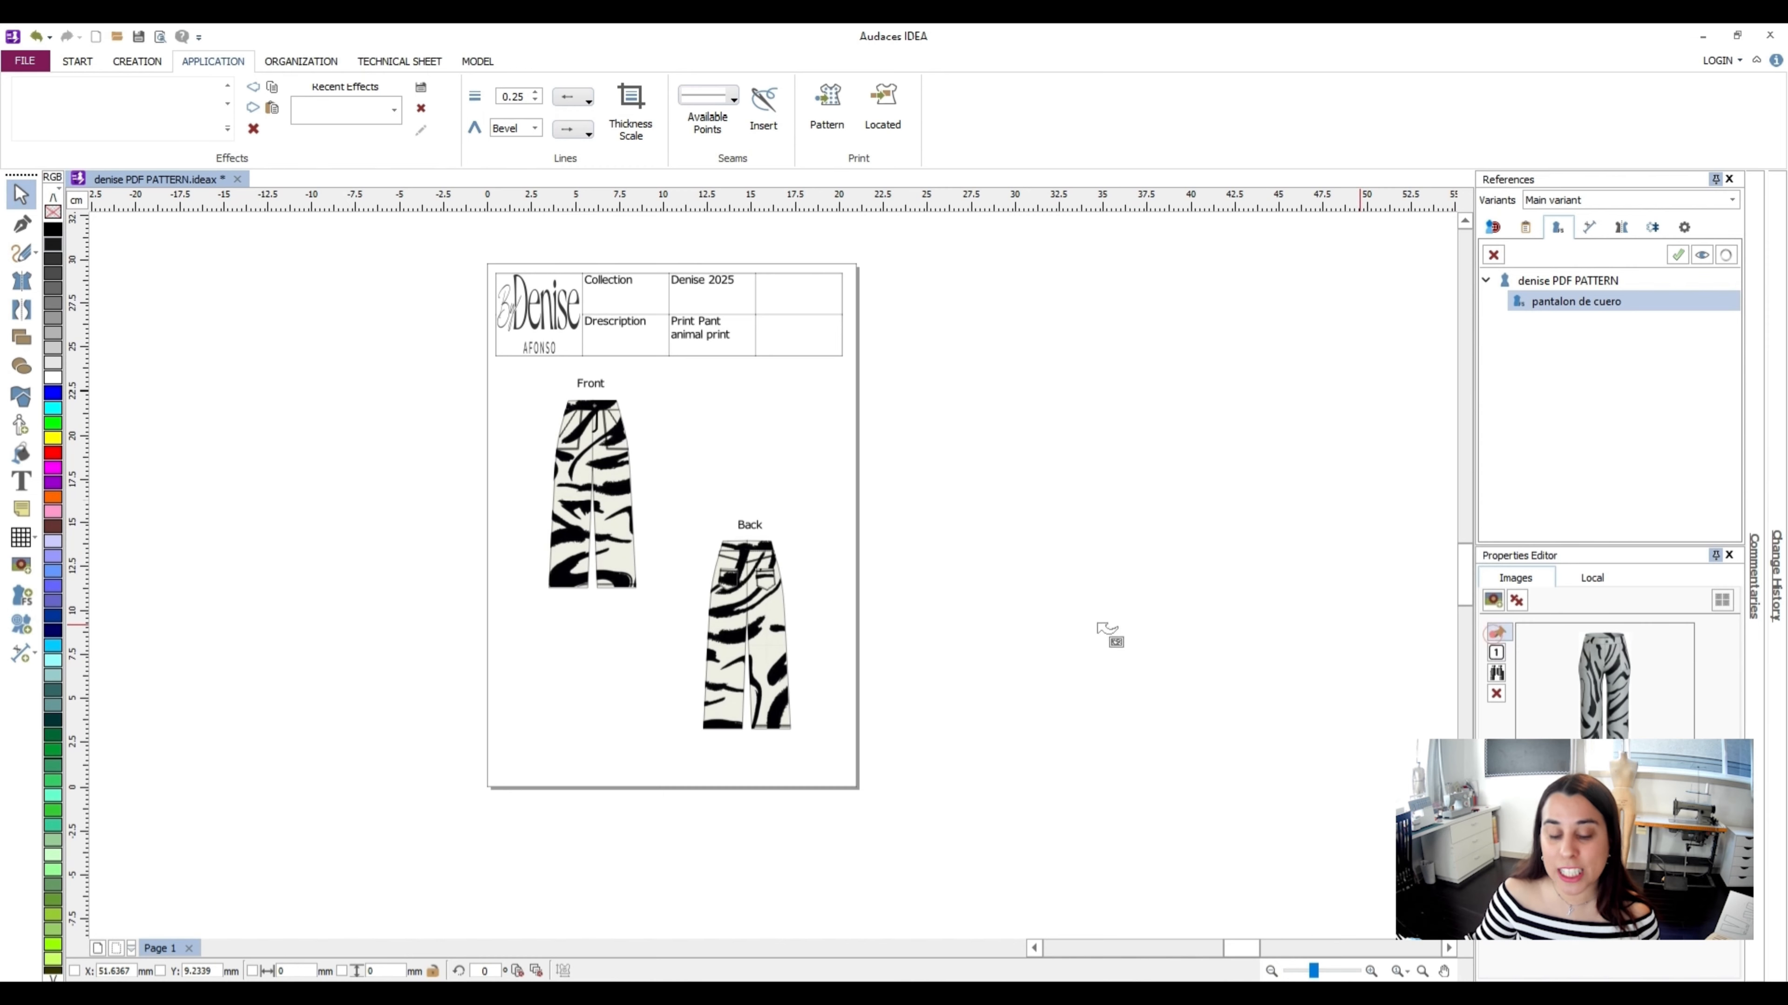
pyautogui.moveTo(528, 608); pyautogui.dragTo(619, 778)
pyautogui.press('Escape')
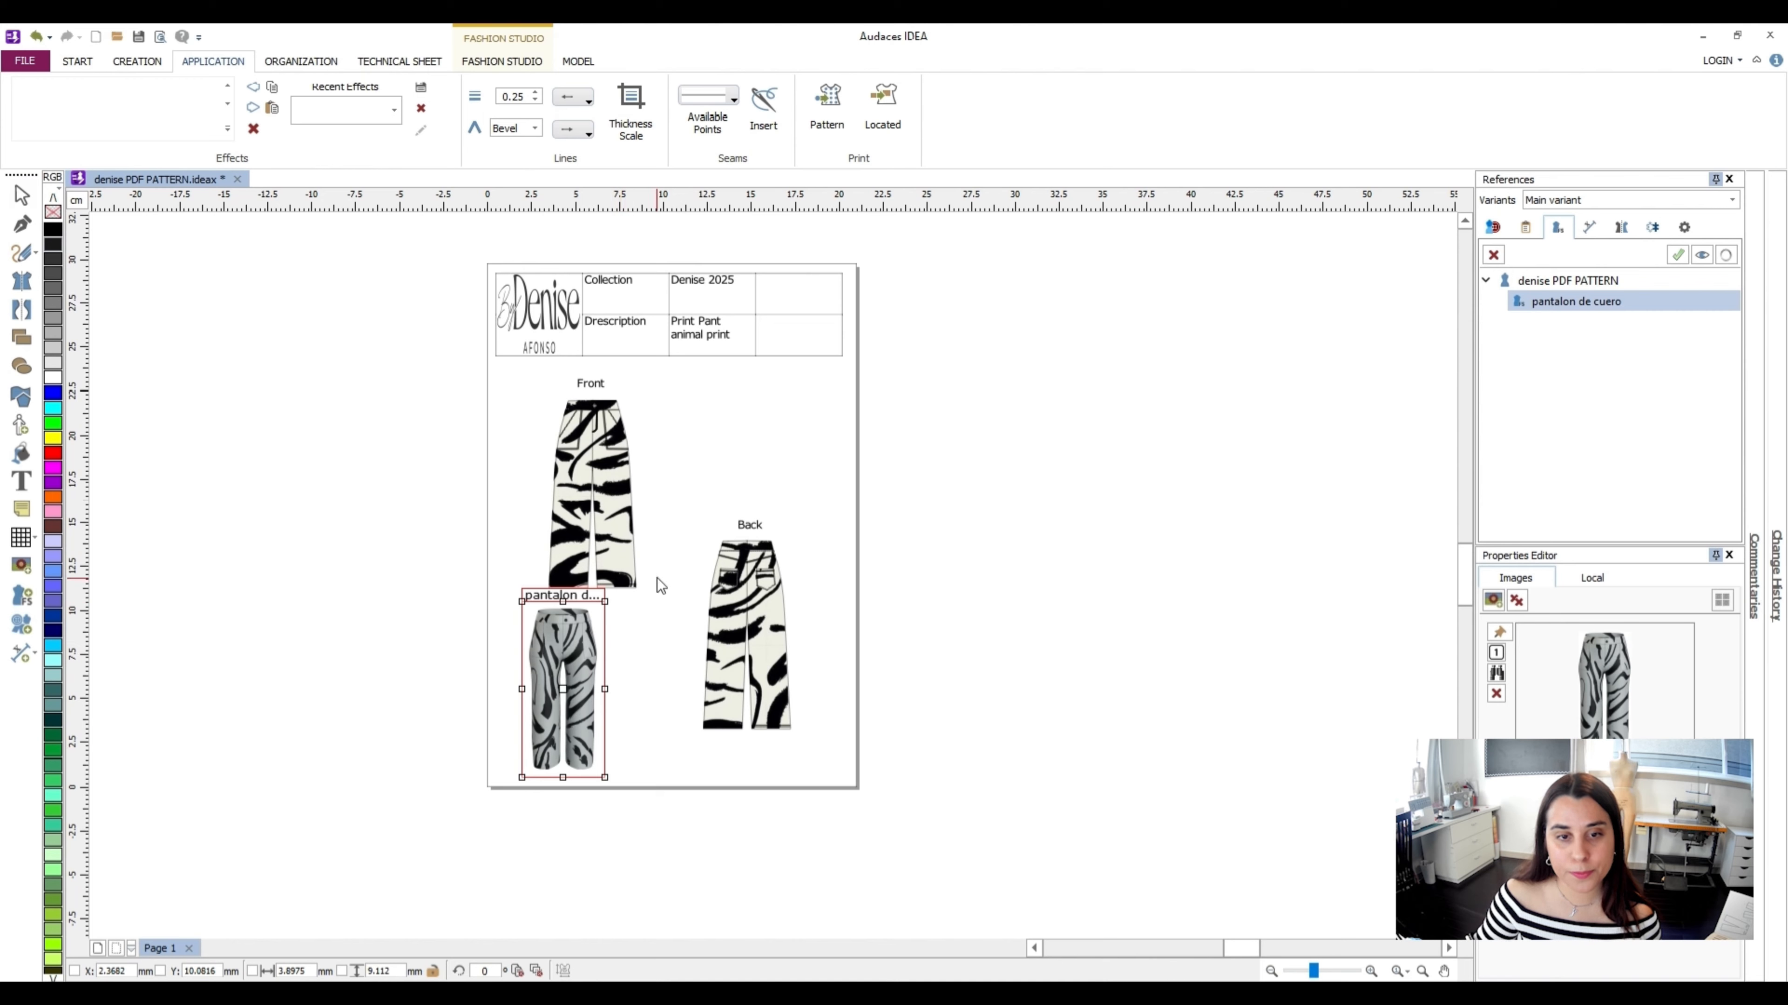
# Move the back view together with its "Back" label up beside the front view
pyautogui.click(676, 604)
pyautogui.moveTo(673, 474); pyautogui.dragTo(884, 762)
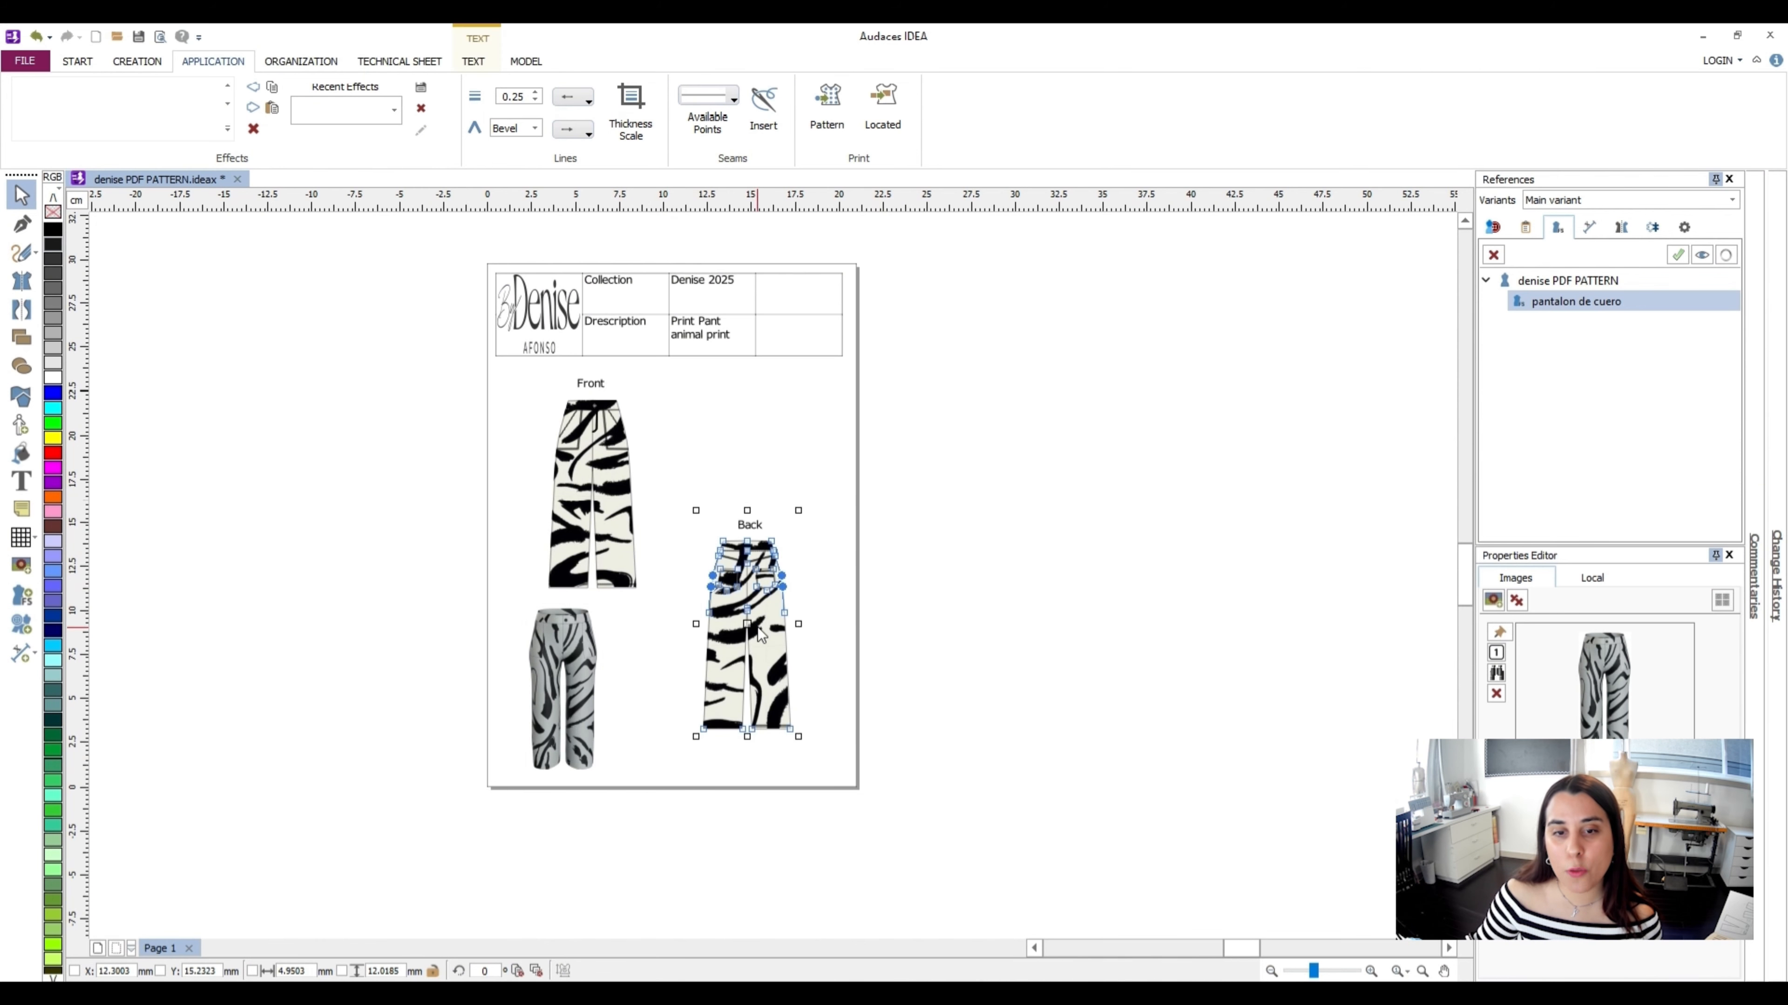
pyautogui.moveTo(750, 627); pyautogui.dragTo(740, 478)
# Shift the 3D pants image slightly so it sits directly under the front view
pyautogui.moveTo(641, 769); pyautogui.dragTo(459, 597)
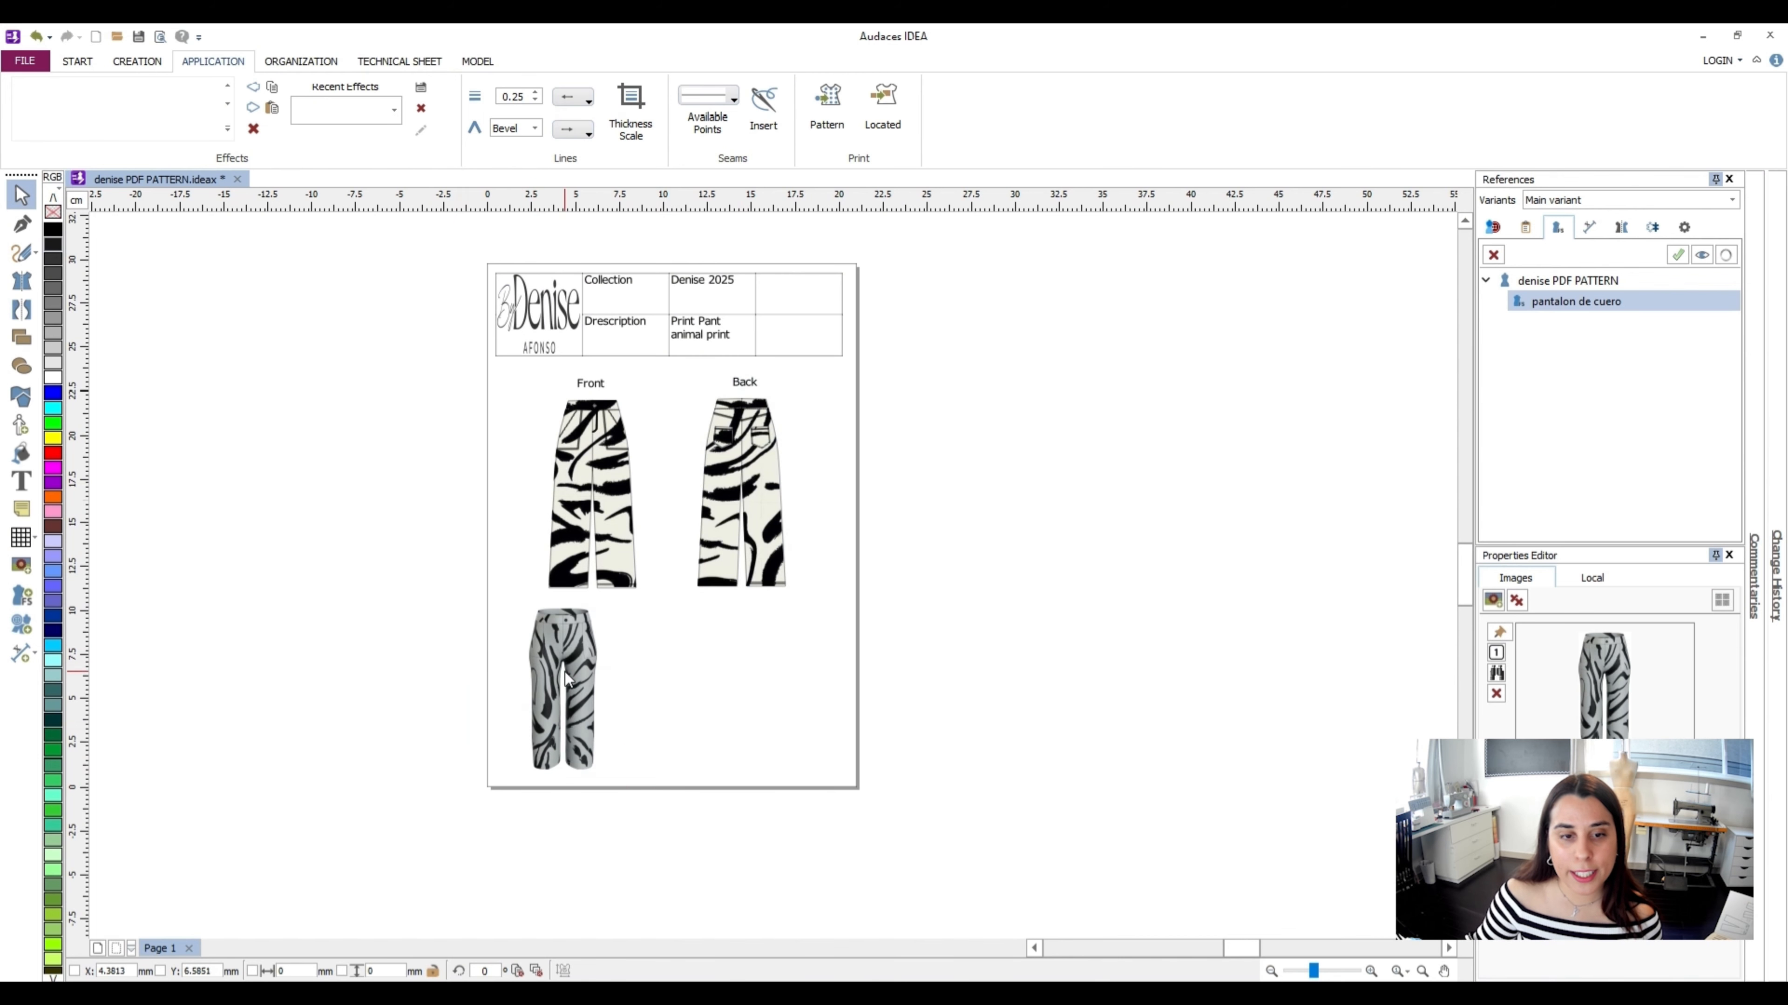
pyautogui.click(569, 675)
pyautogui.moveTo(562, 689); pyautogui.dragTo(577, 695)
pyautogui.click(674, 701)
# Duplicate the 3D pants image twice to form a row of three below the front and back views
pyautogui.click(606, 703)
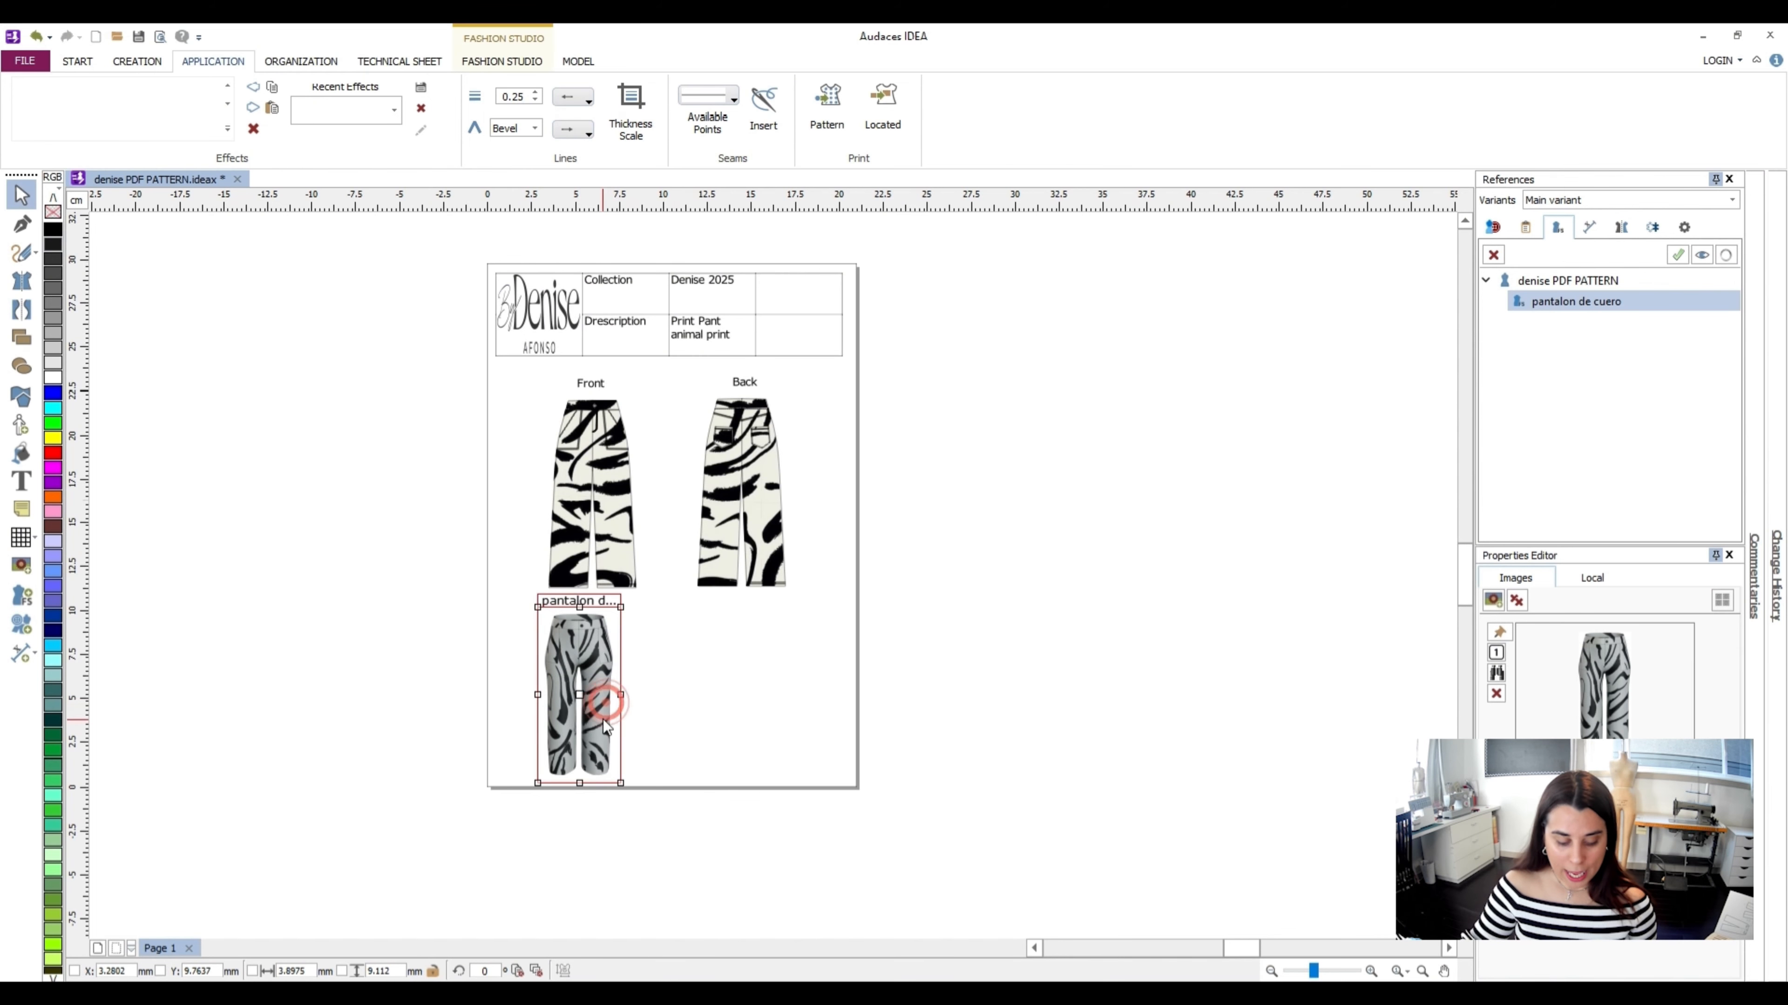
pyautogui.moveTo(605, 688); pyautogui.dragTo(800, 742)
pyautogui.click(897, 728)
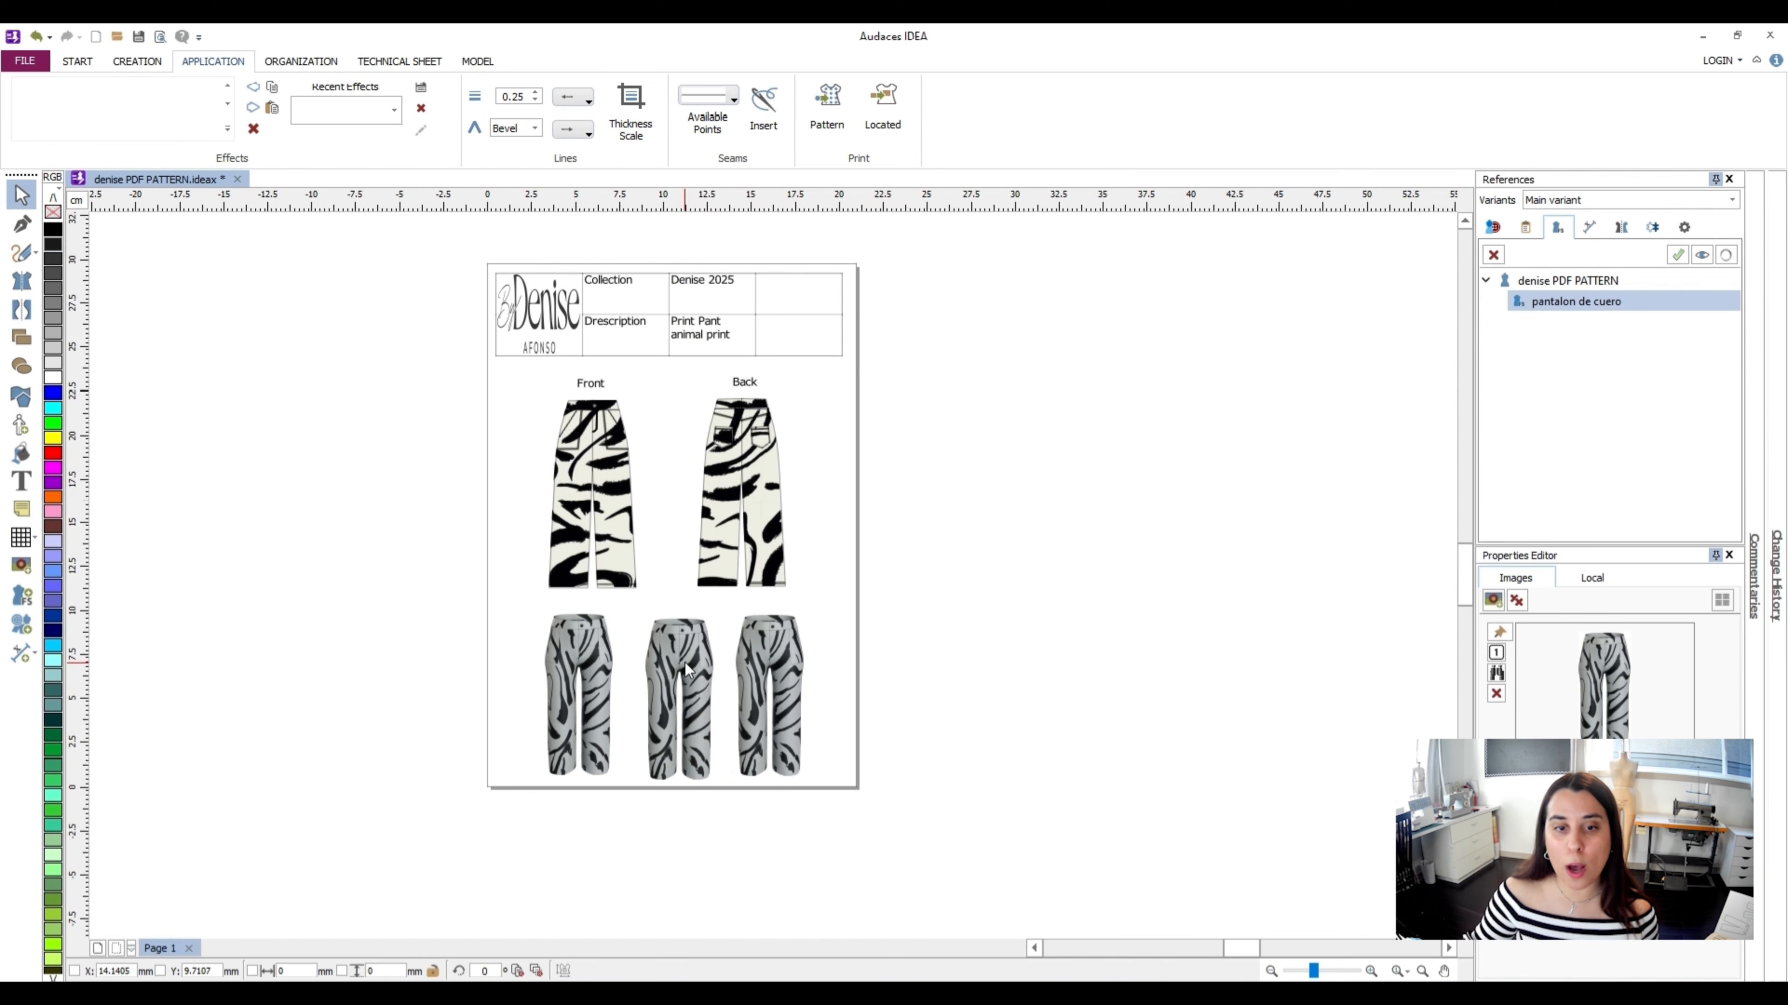
# Try the Back view on the middle 3D pants image and set its view to Left Side
pyautogui.click(684, 664)
pyautogui.click(498, 63)
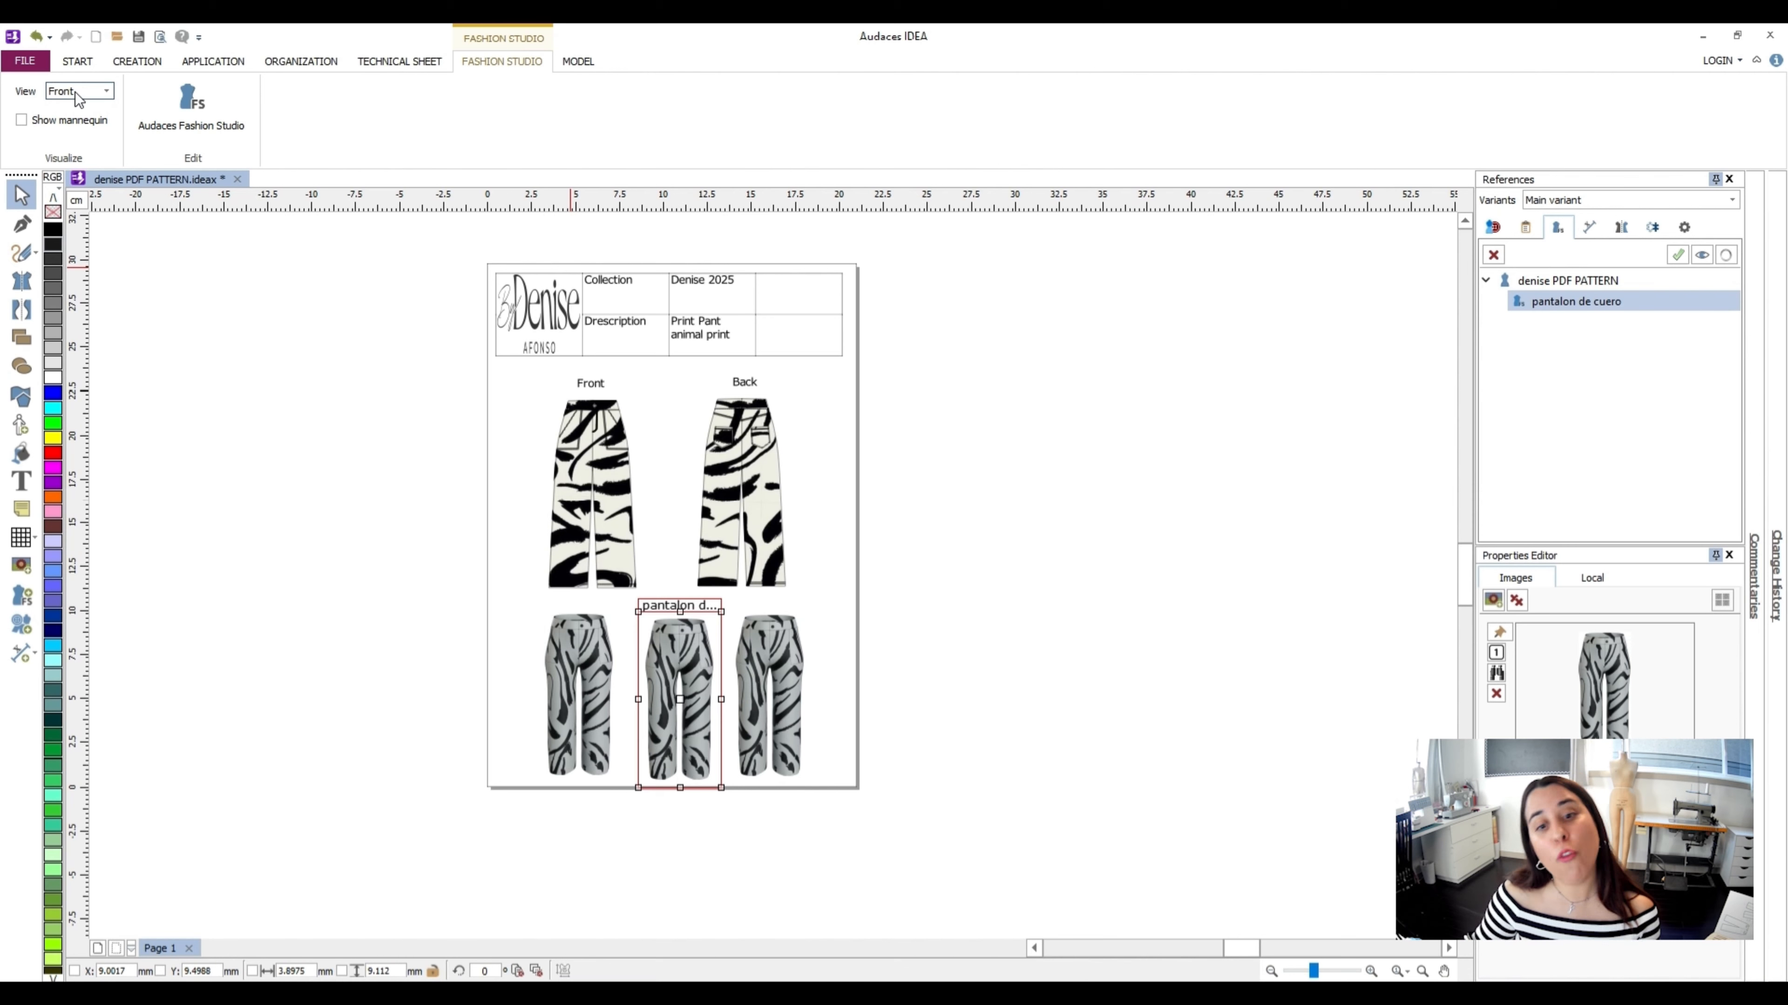
pyautogui.click(62, 91)
pyautogui.click(70, 120)
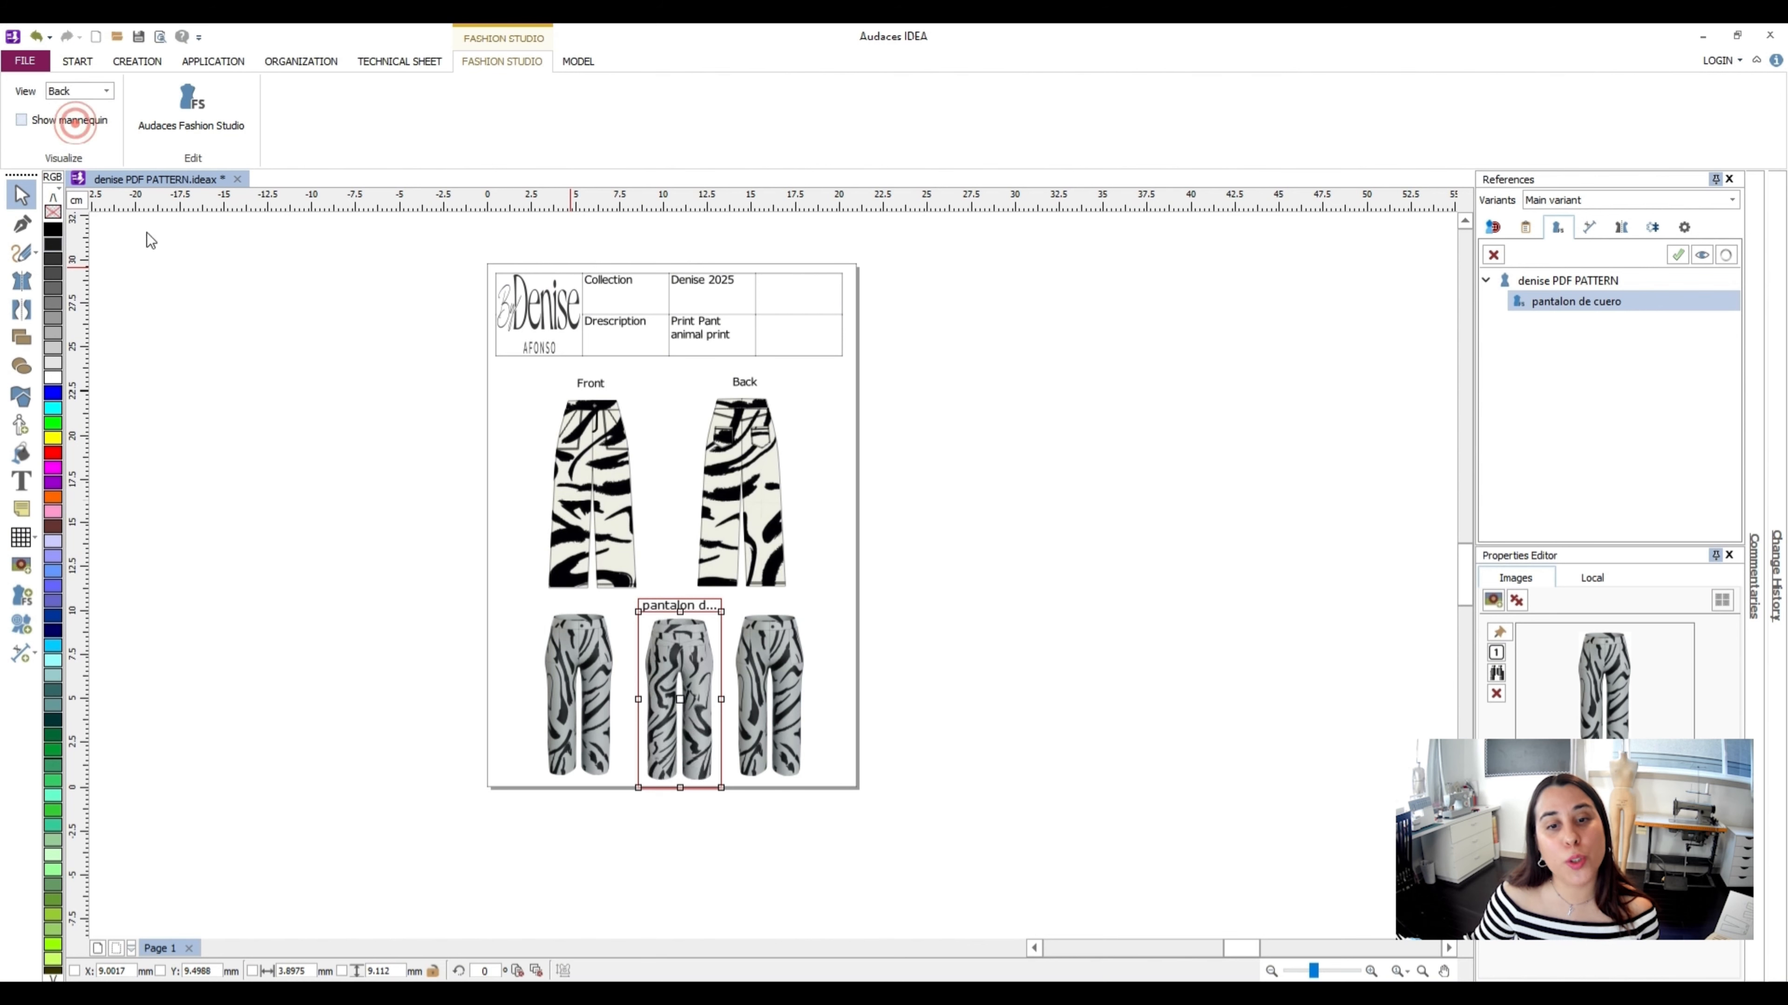
pyautogui.click(79, 90)
pyautogui.click(70, 131)
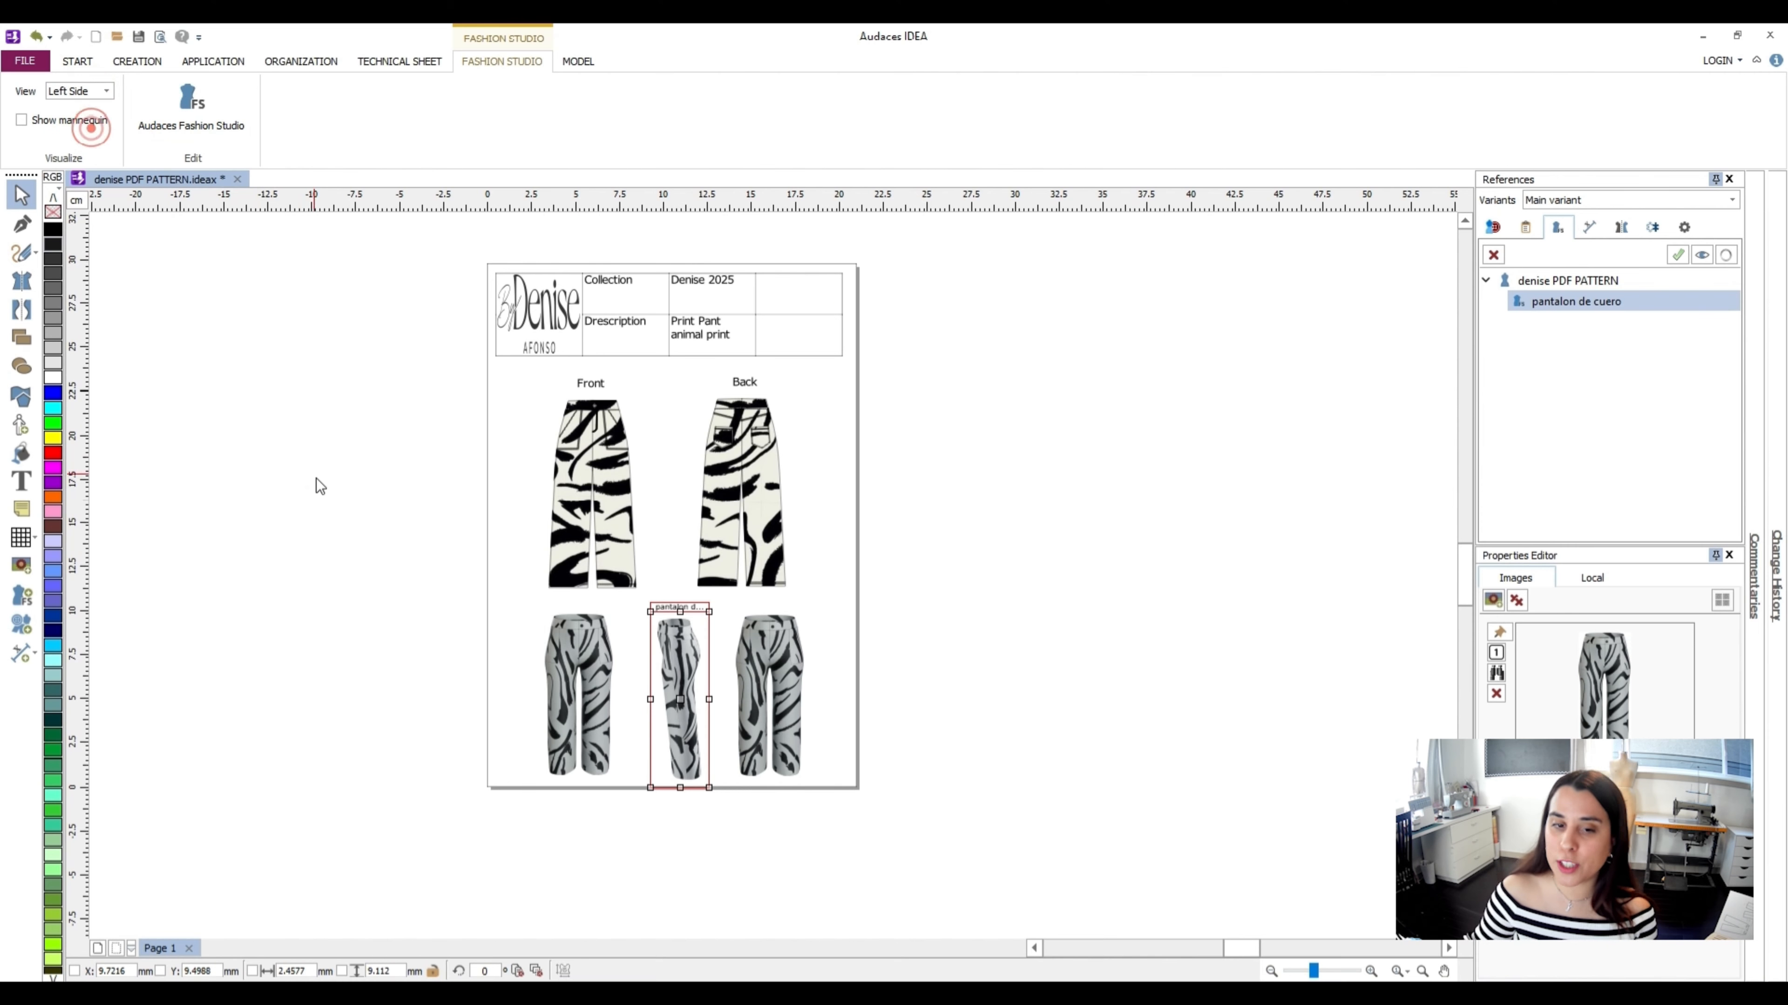
# Set the view of the third 3D pants image in the row to Back
pyautogui.click(316, 478)
pyautogui.click(782, 665)
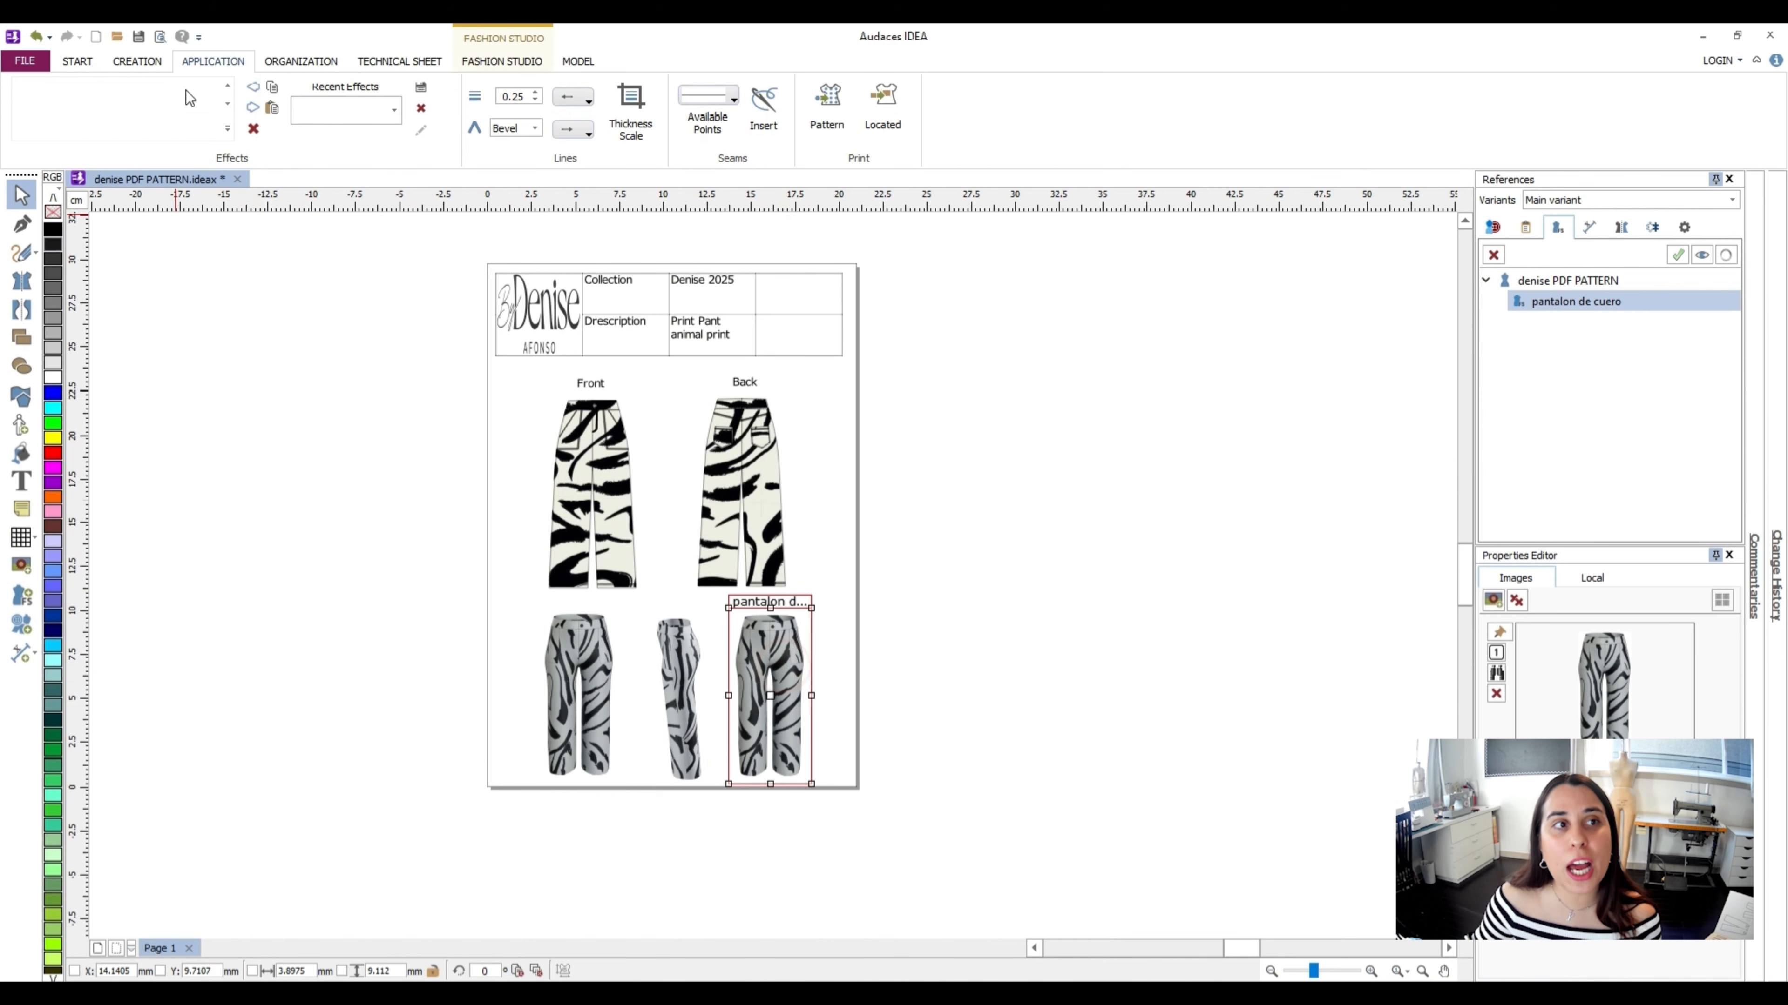
pyautogui.click(505, 62)
pyautogui.click(78, 90)
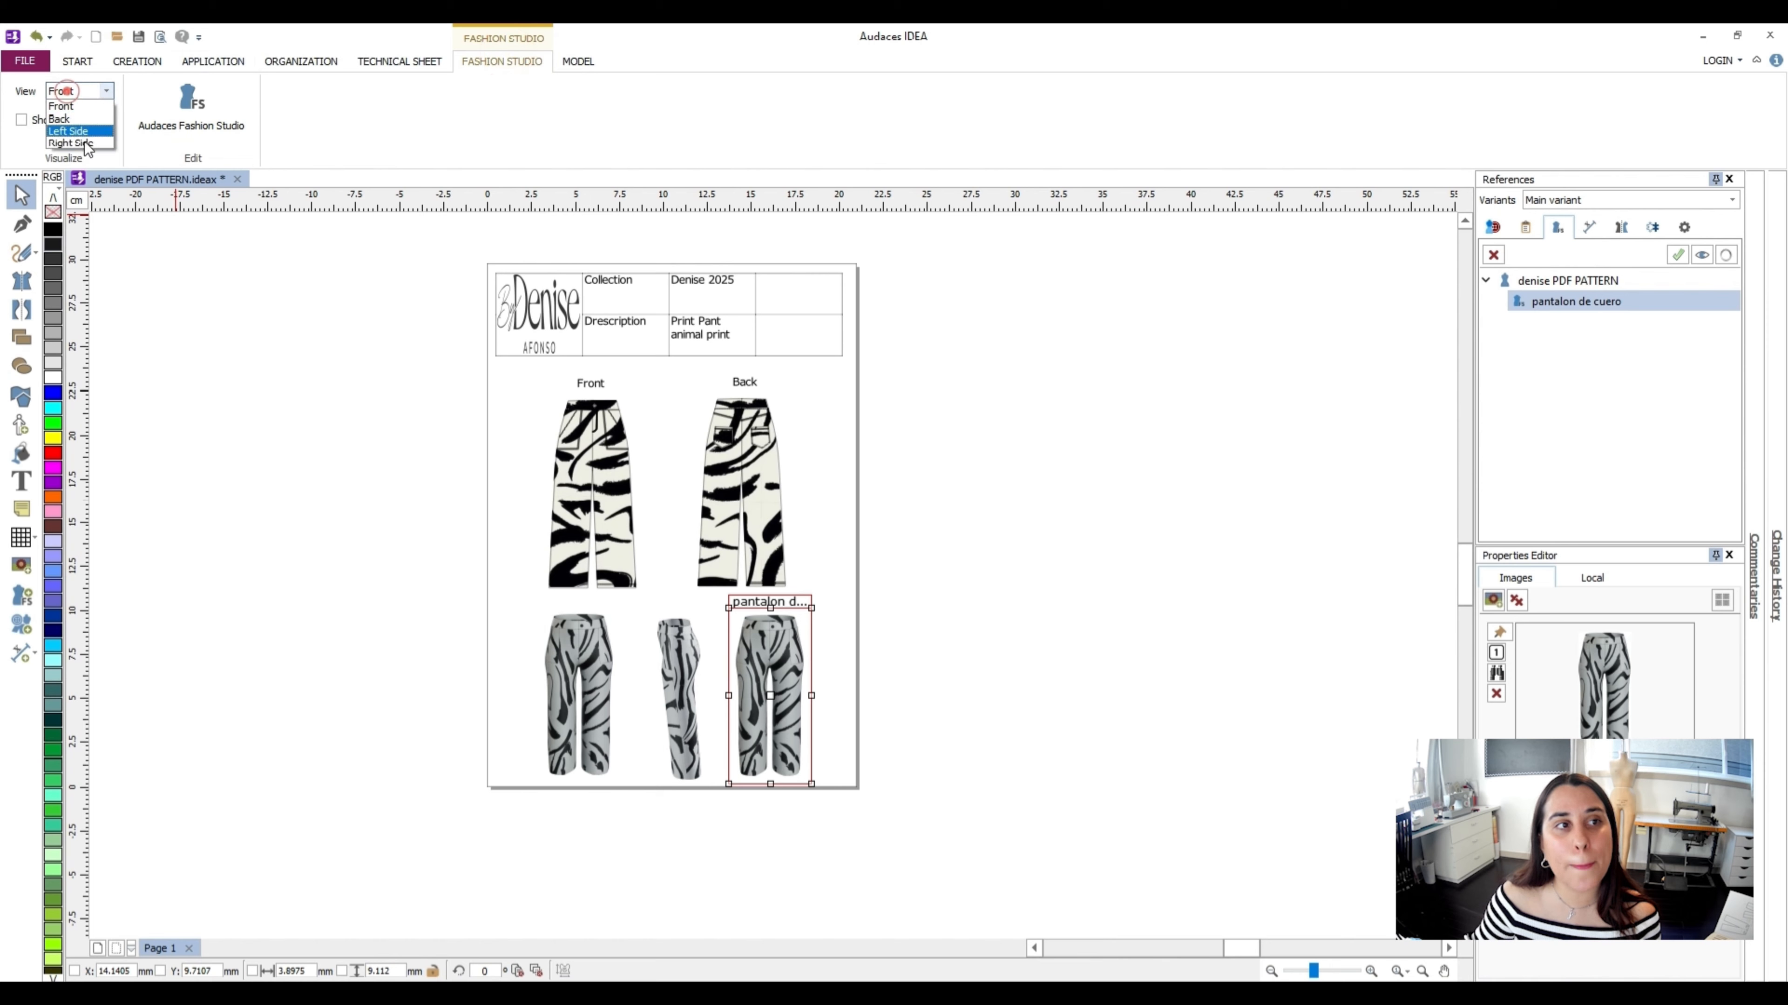
pyautogui.click(71, 119)
pyautogui.click(344, 485)
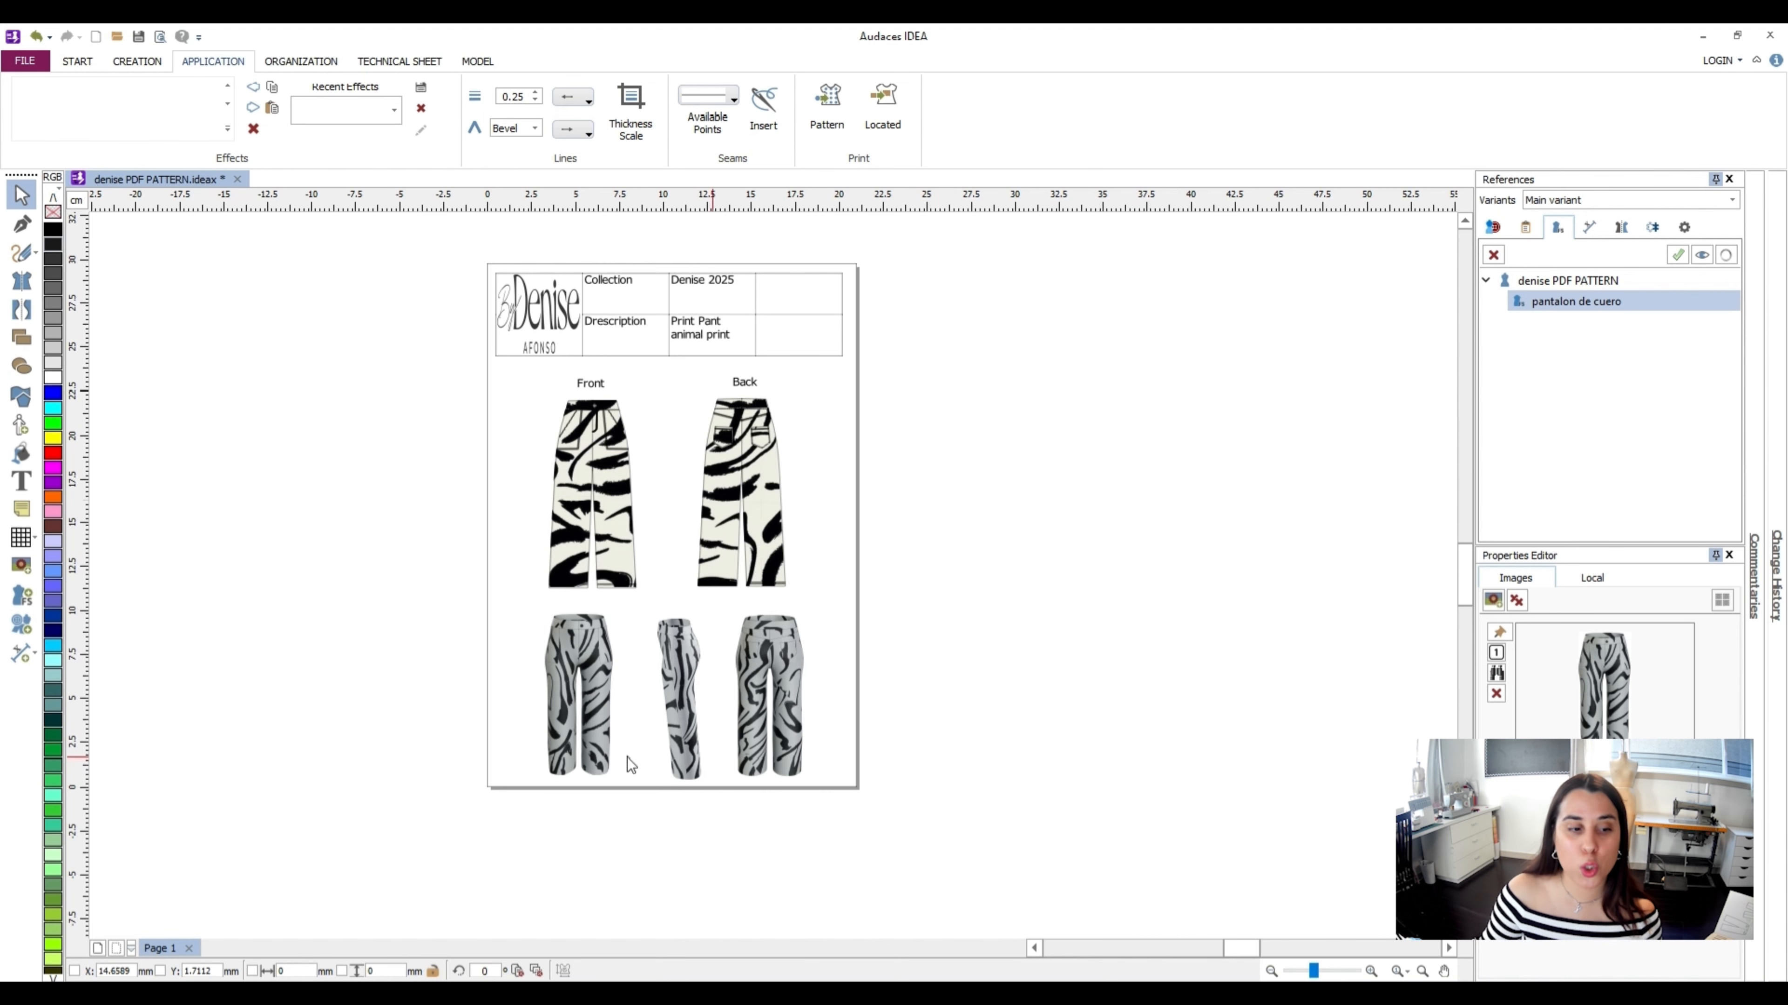
# Add a second page and paste the three 3D pants images from page 1 onto it
pyautogui.click(98, 949)
pyautogui.click(157, 949)
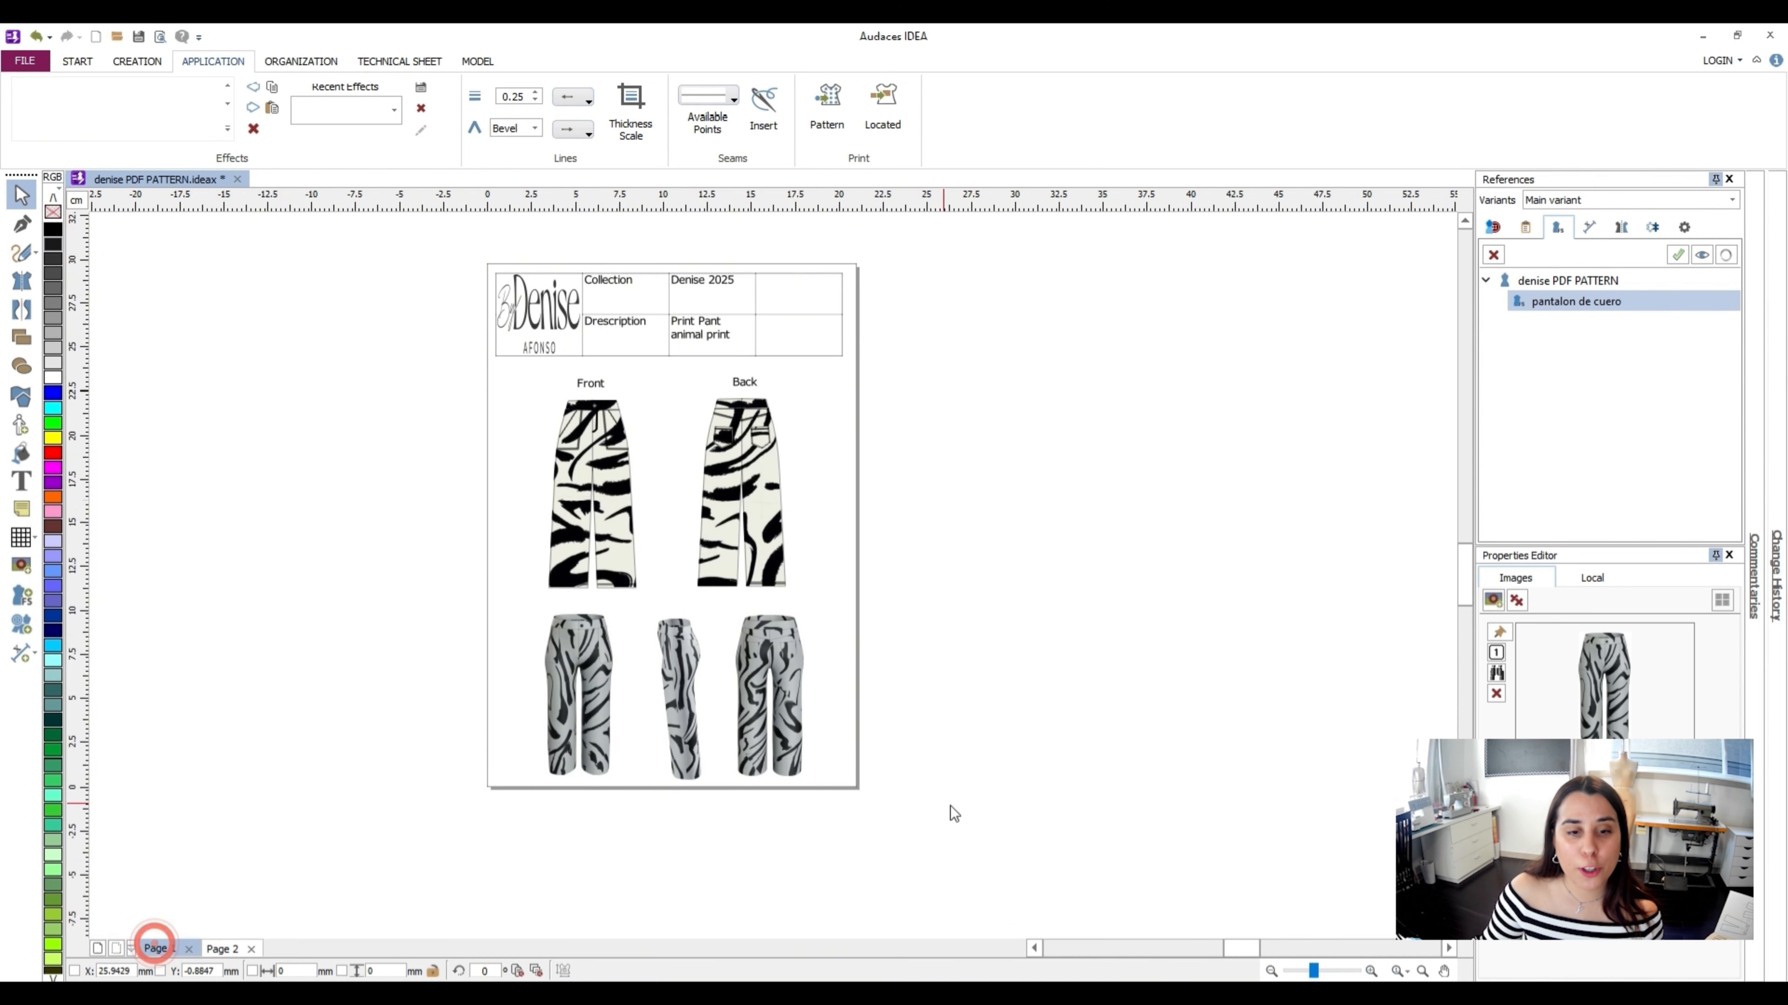
pyautogui.moveTo(961, 839); pyautogui.dragTo(490, 595)
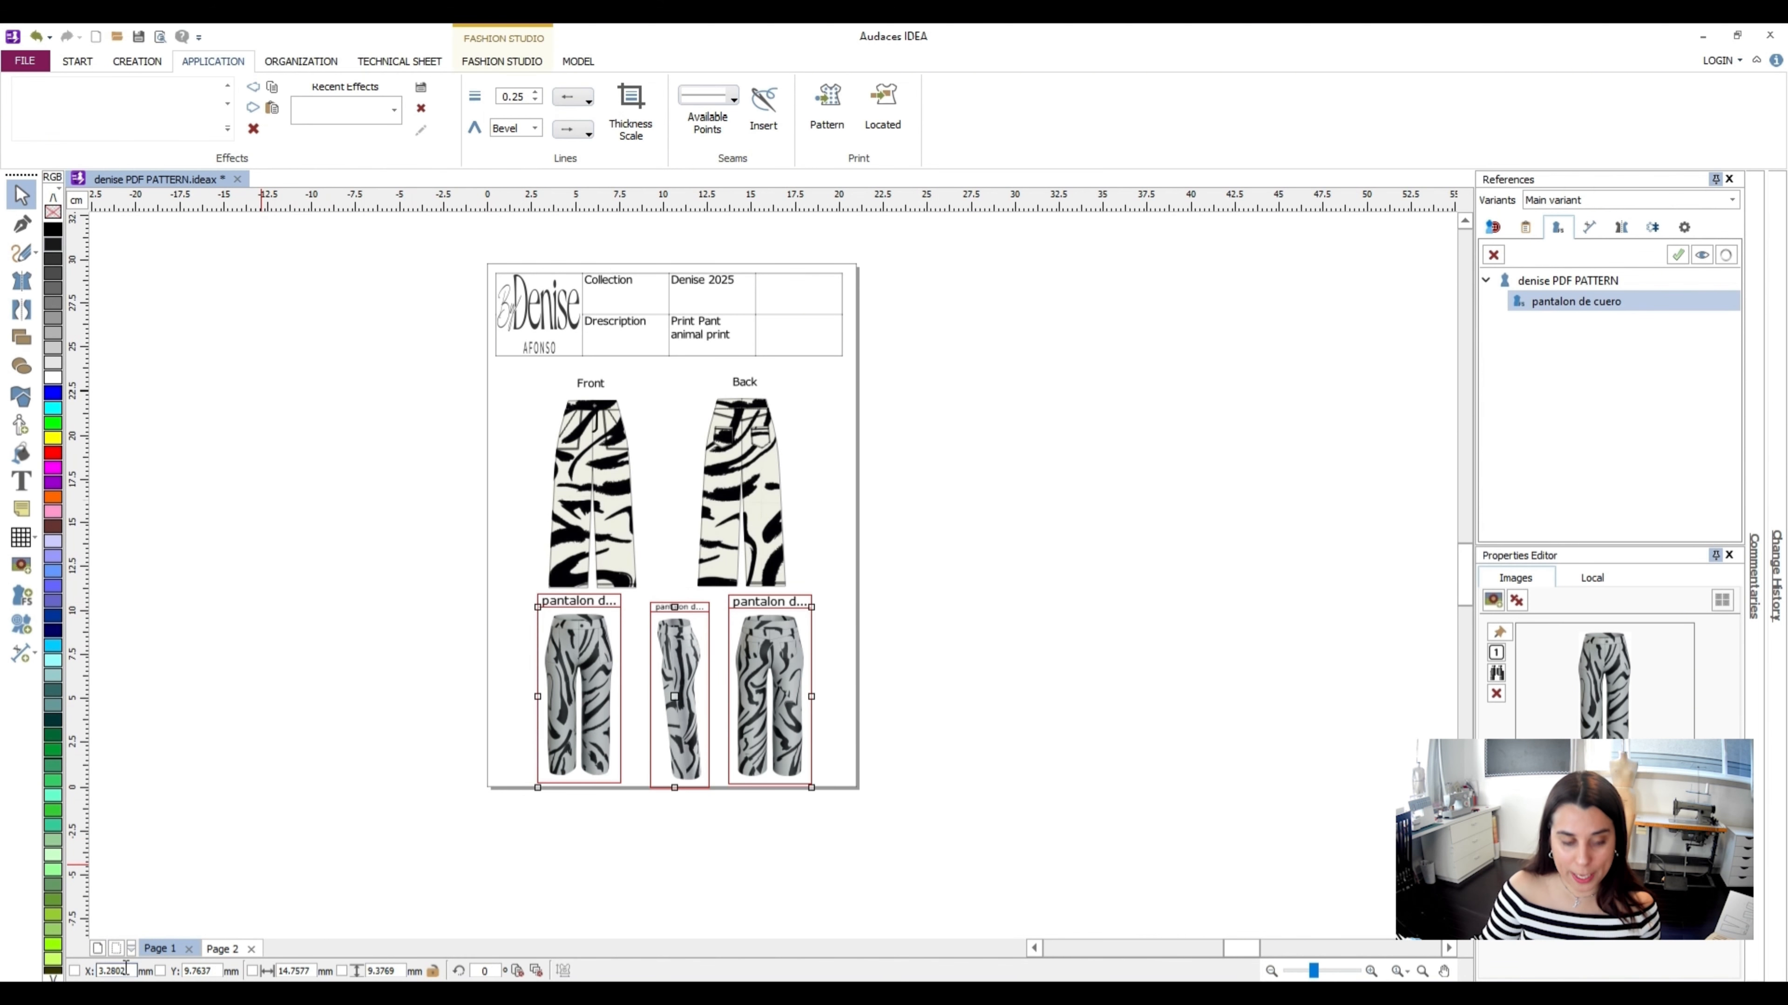
pyautogui.click(223, 949)
pyautogui.click(471, 507)
pyautogui.hotkey('ctrl', 'v')
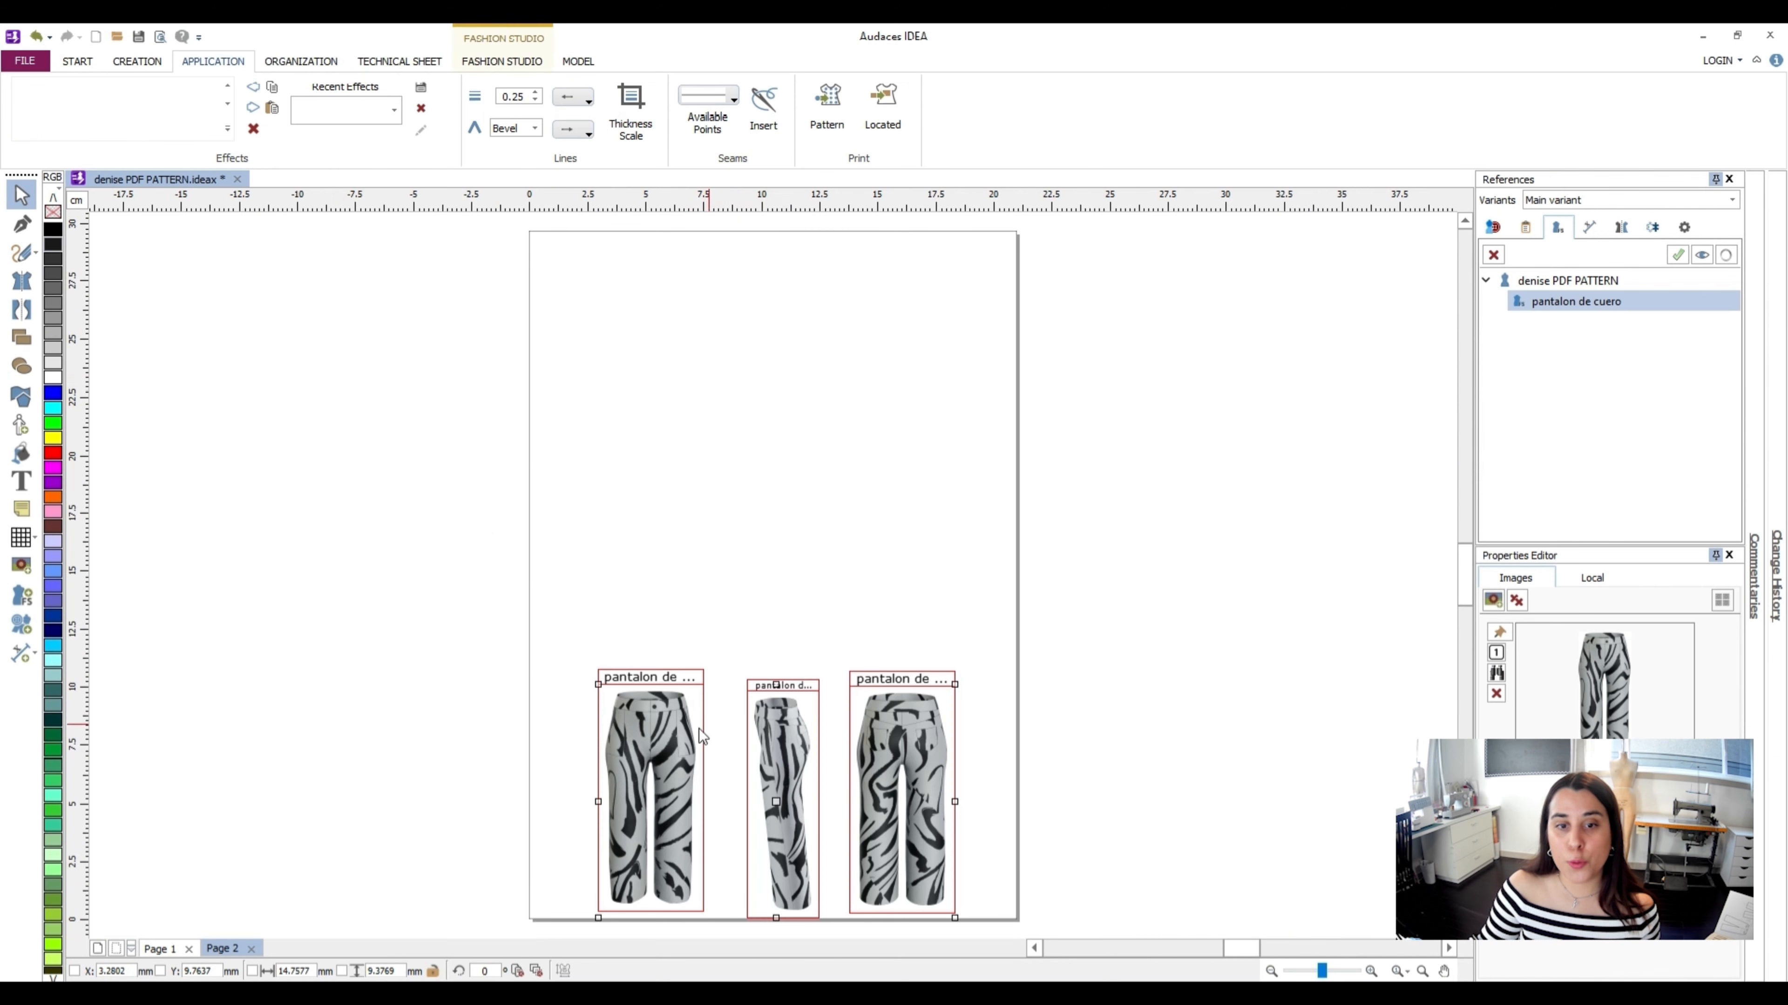
# Move the row of 3D pants images to the top of page 2 and adjust the positions of the side and back views
pyautogui.moveTo(663, 742); pyautogui.dragTo(649, 328)
pyautogui.click(420, 373)
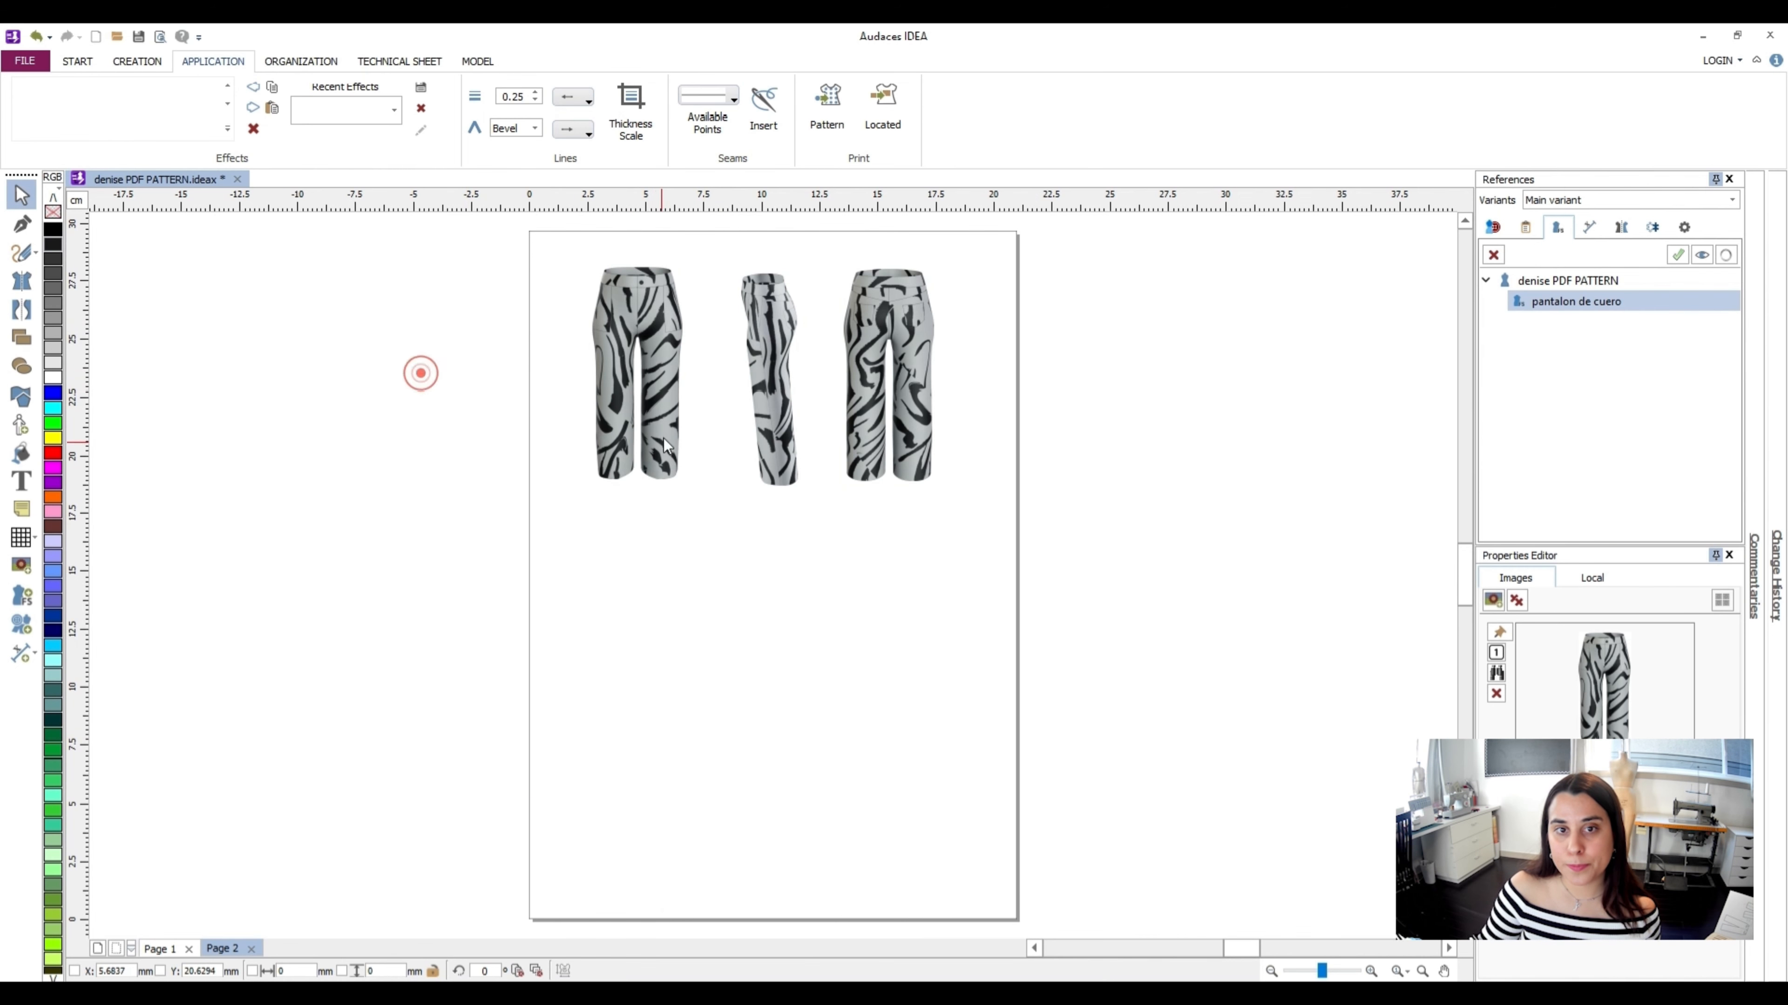
pyautogui.click(774, 450)
pyautogui.moveTo(865, 466); pyautogui.dragTo(875, 464)
pyautogui.click(627, 533)
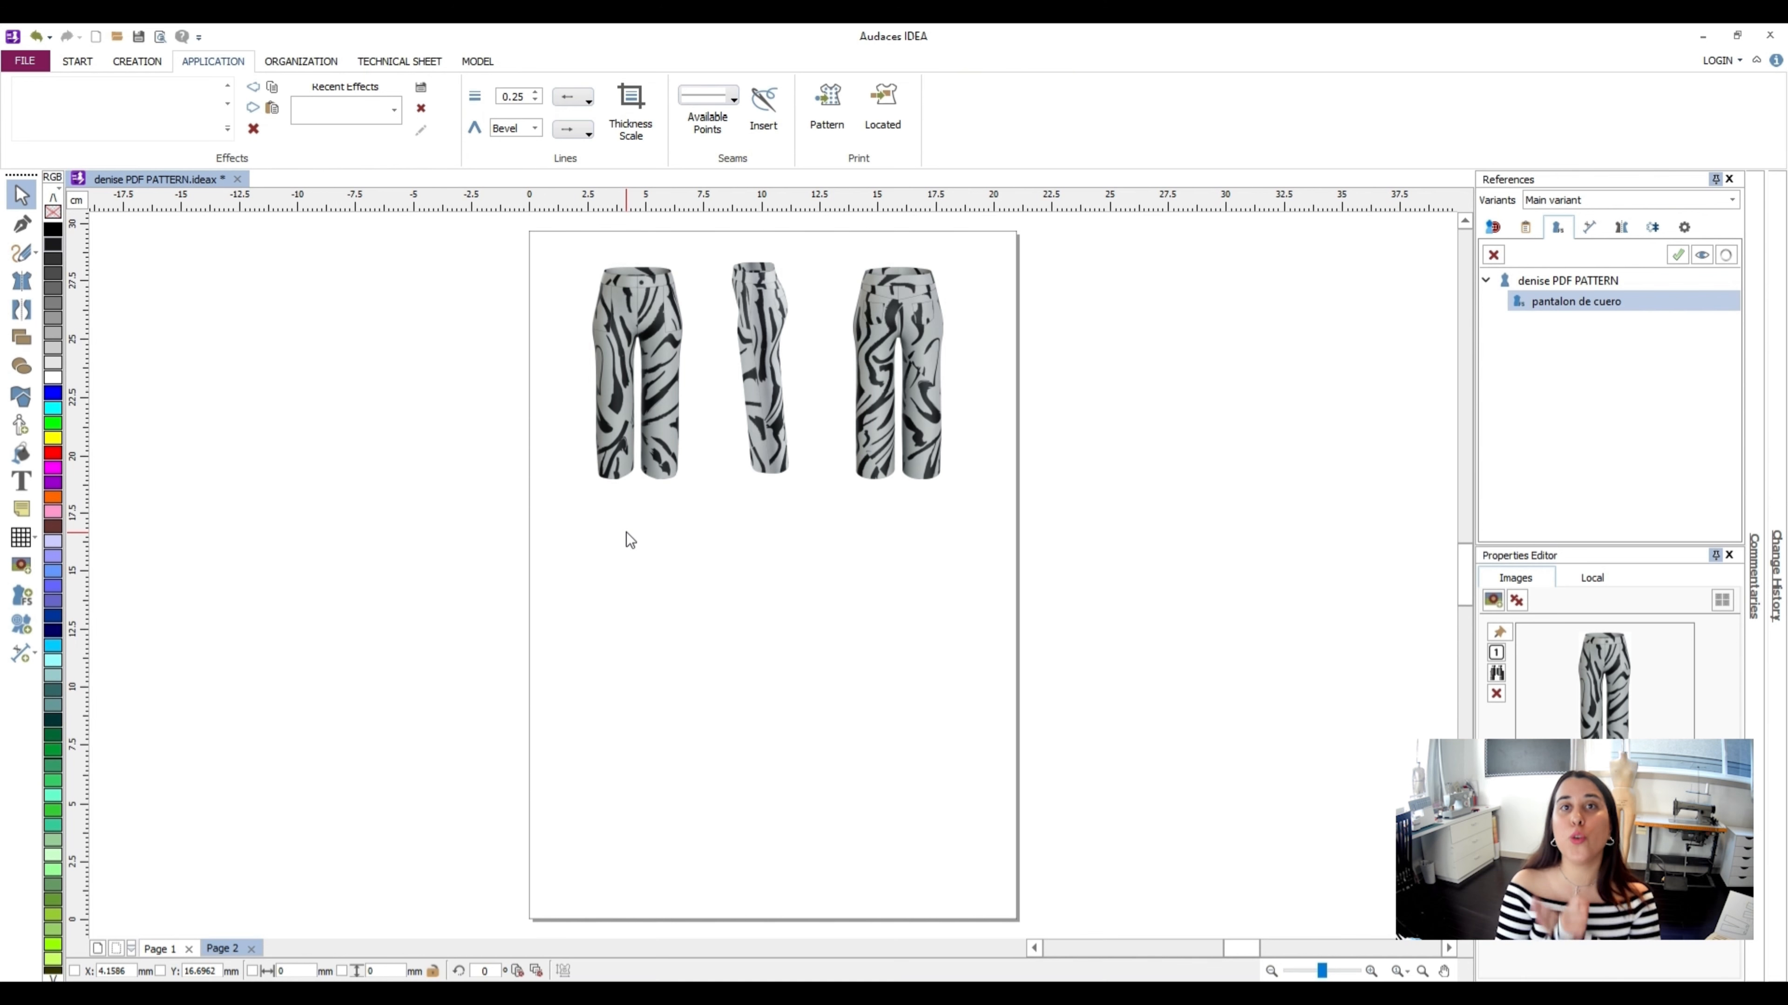
# Insert a Material Table across the page directly below the 3D pants images, about 17.2 wide and 6.2 high
pyautogui.click(132, 62)
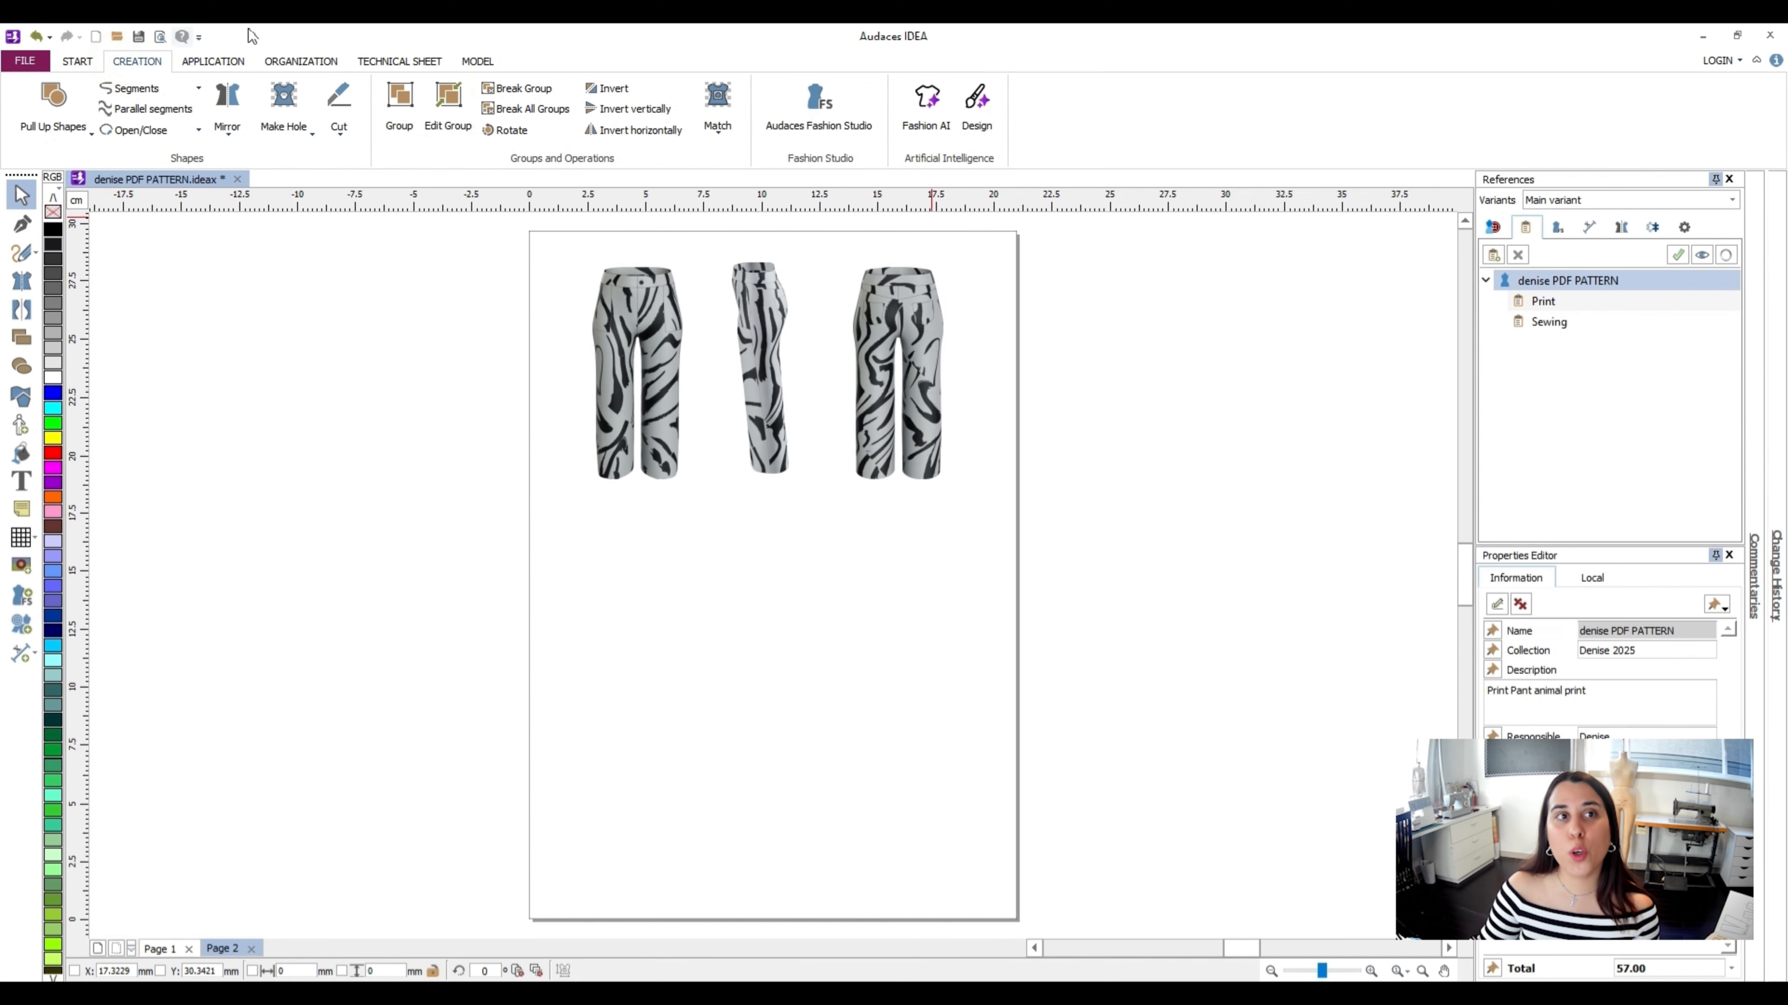
pyautogui.click(378, 61)
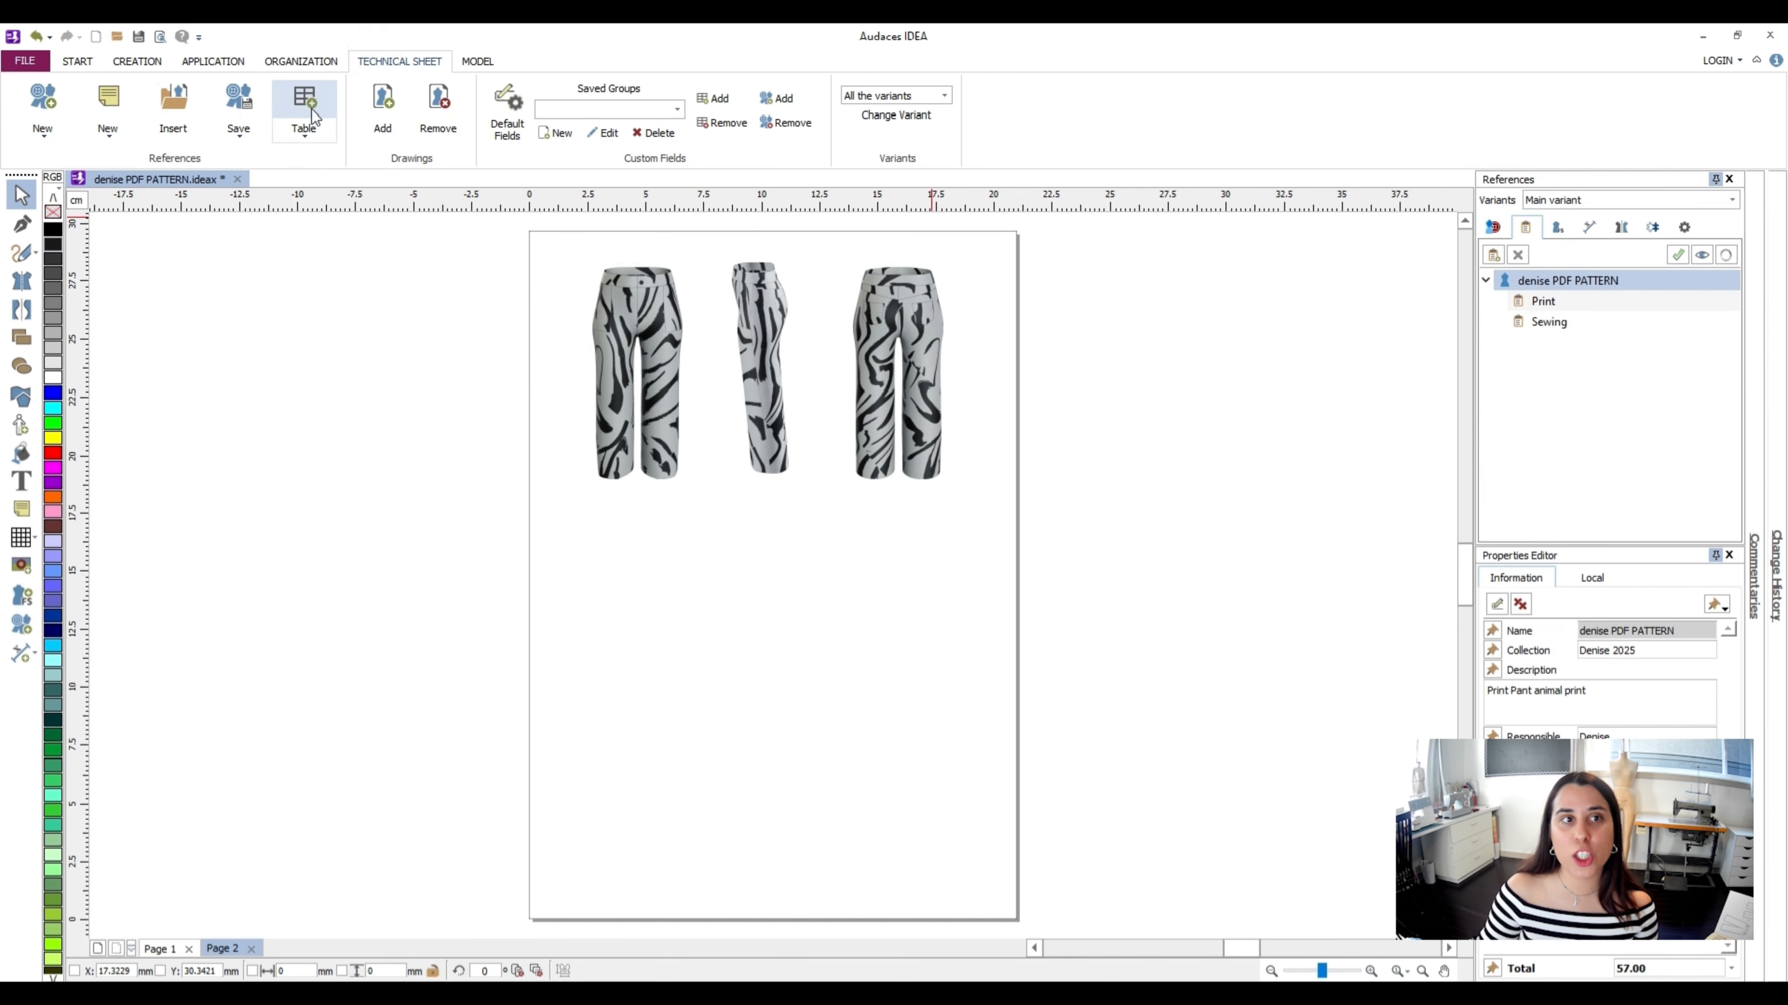
pyautogui.click(304, 146)
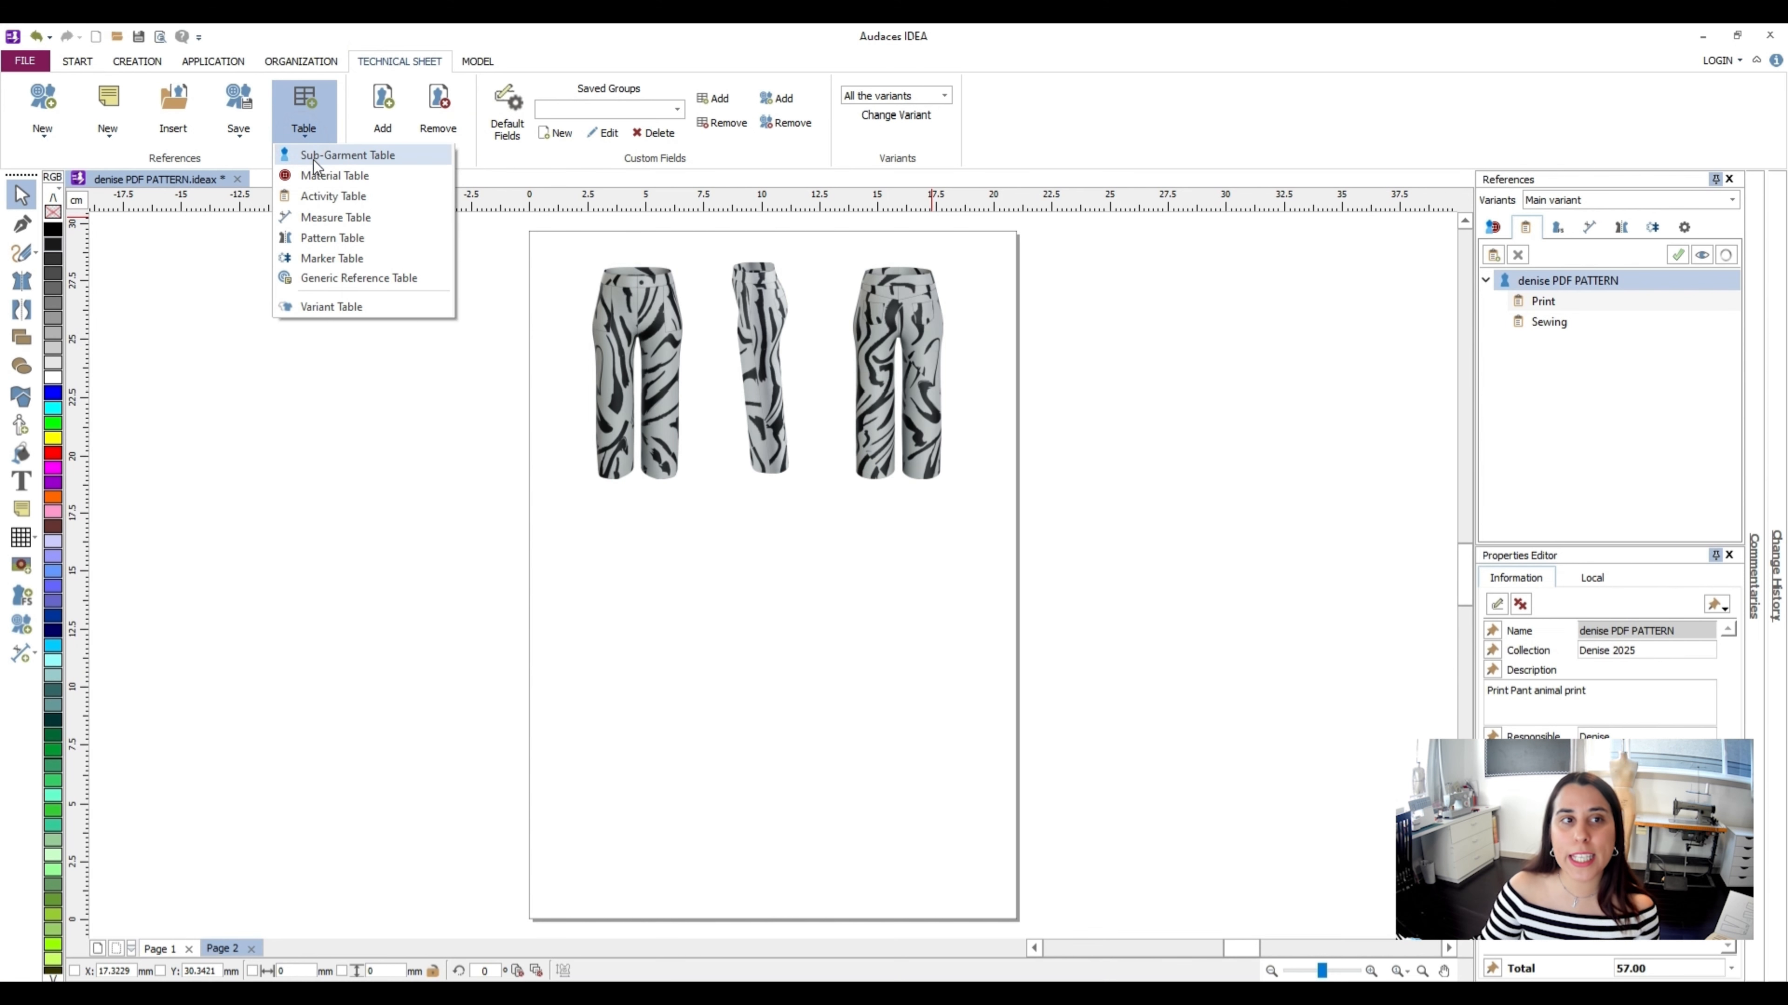
pyautogui.click(328, 171)
pyautogui.moveTo(569, 495); pyautogui.dragTo(967, 638)
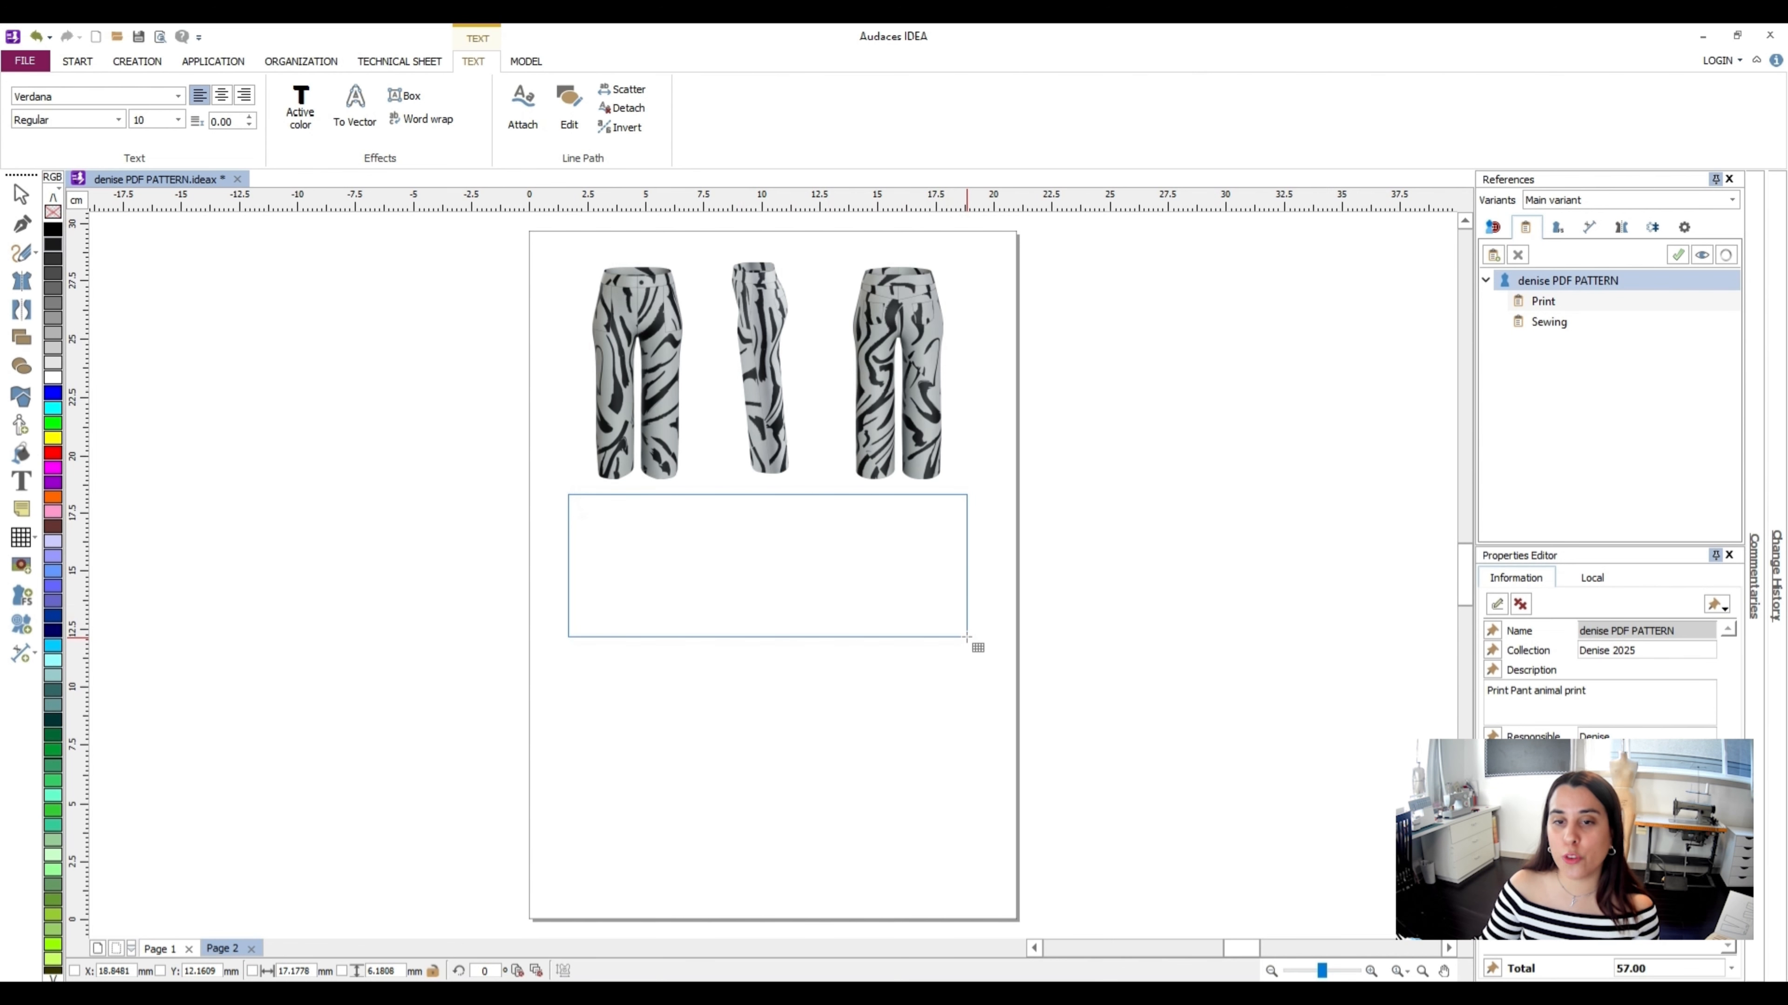
pyautogui.click(1057, 640)
pyautogui.scroll(-3, 808, 595)
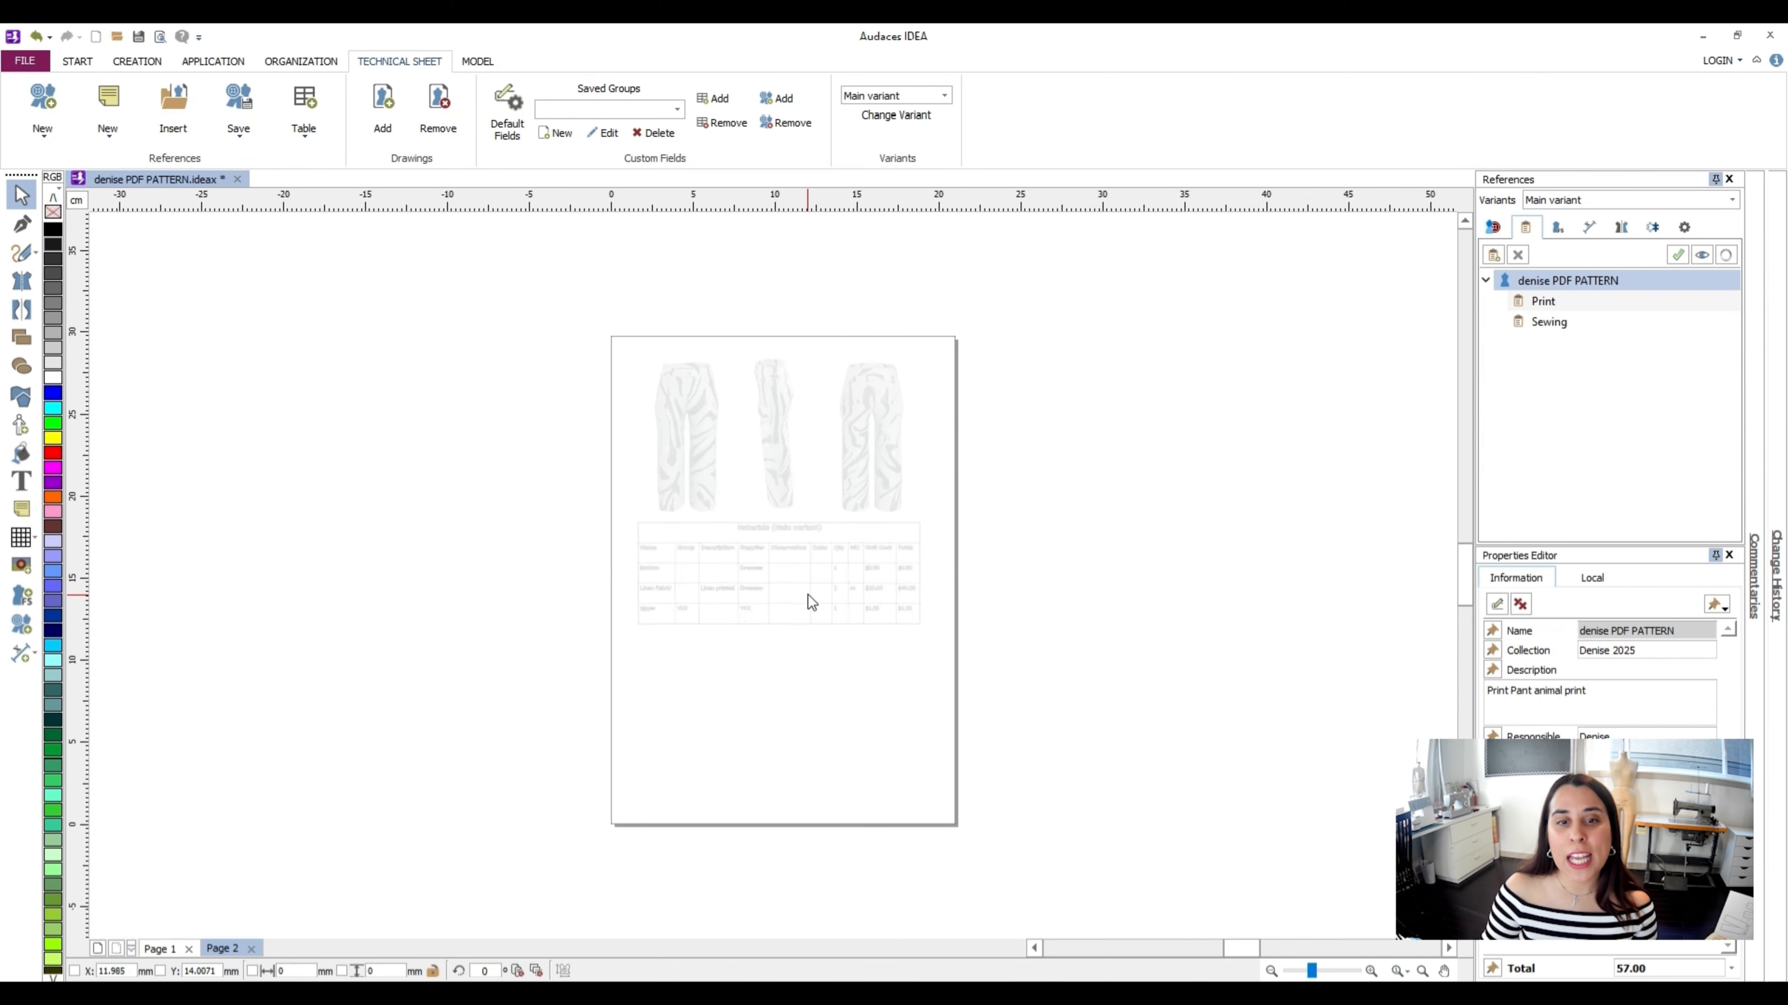
pyautogui.scroll(4, 807, 595)
pyautogui.moveTo(808, 595); pyautogui.dragTo(782, 528)
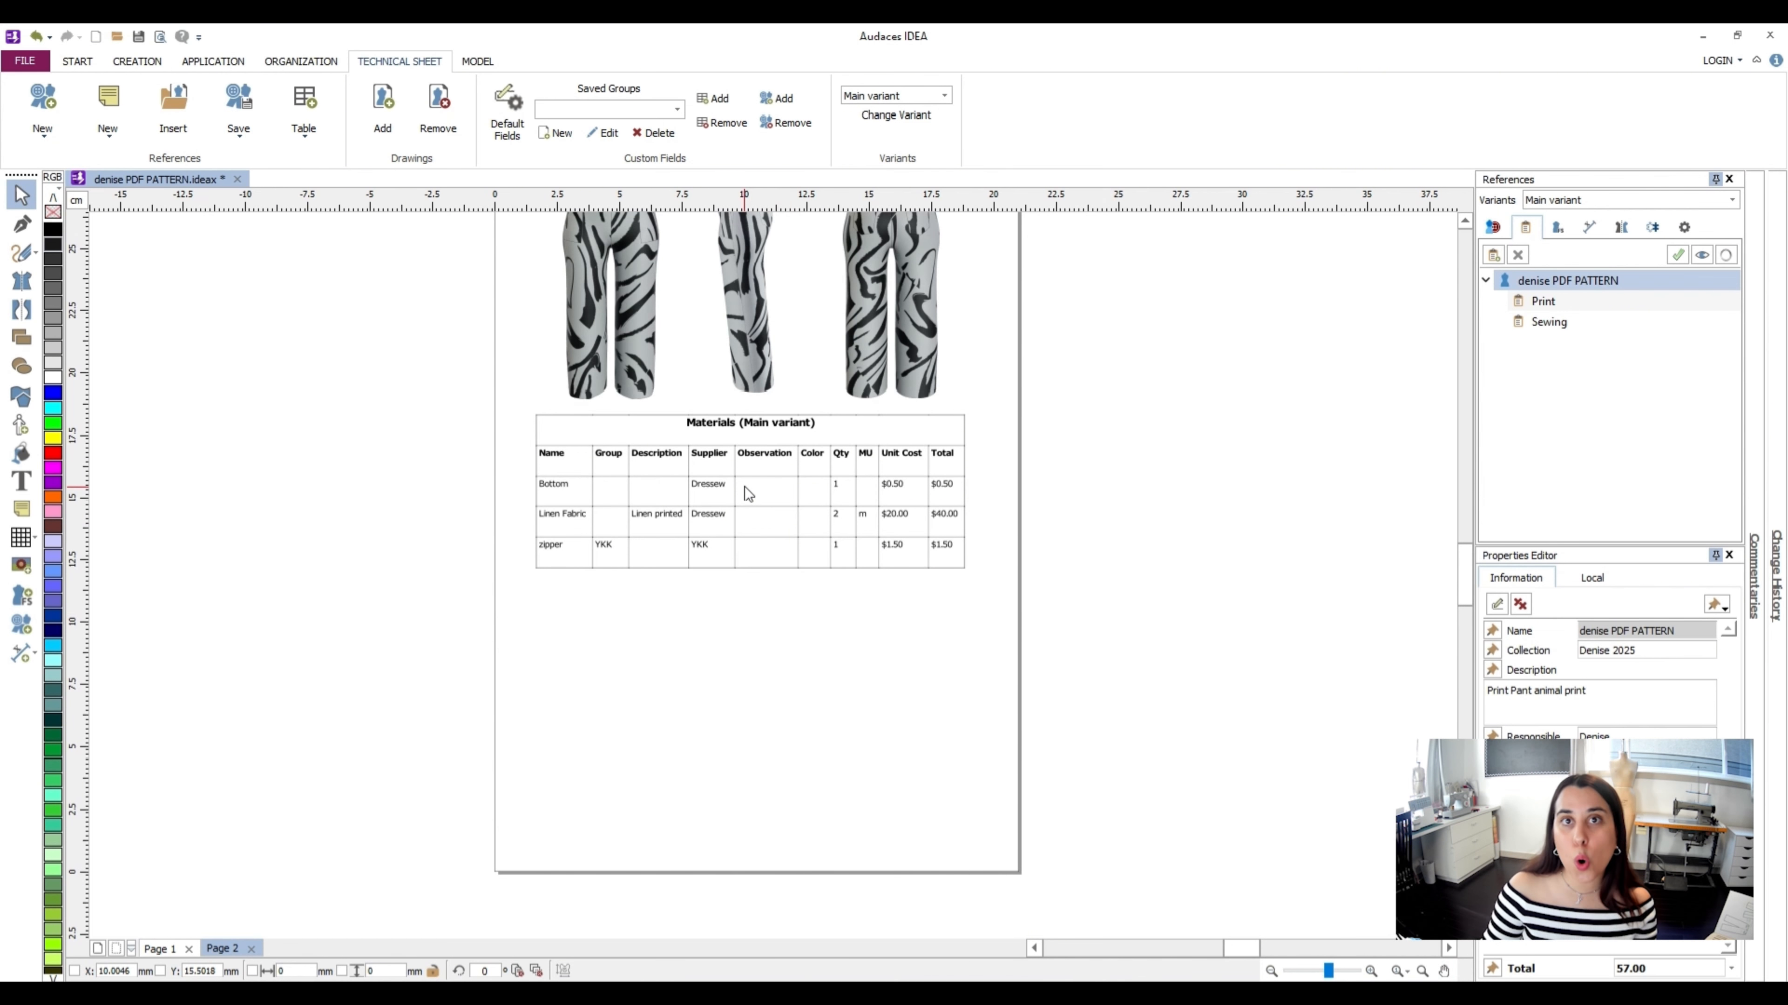
# Insert an Activity Table directly below the materials table, matching its width
pyautogui.click(291, 121)
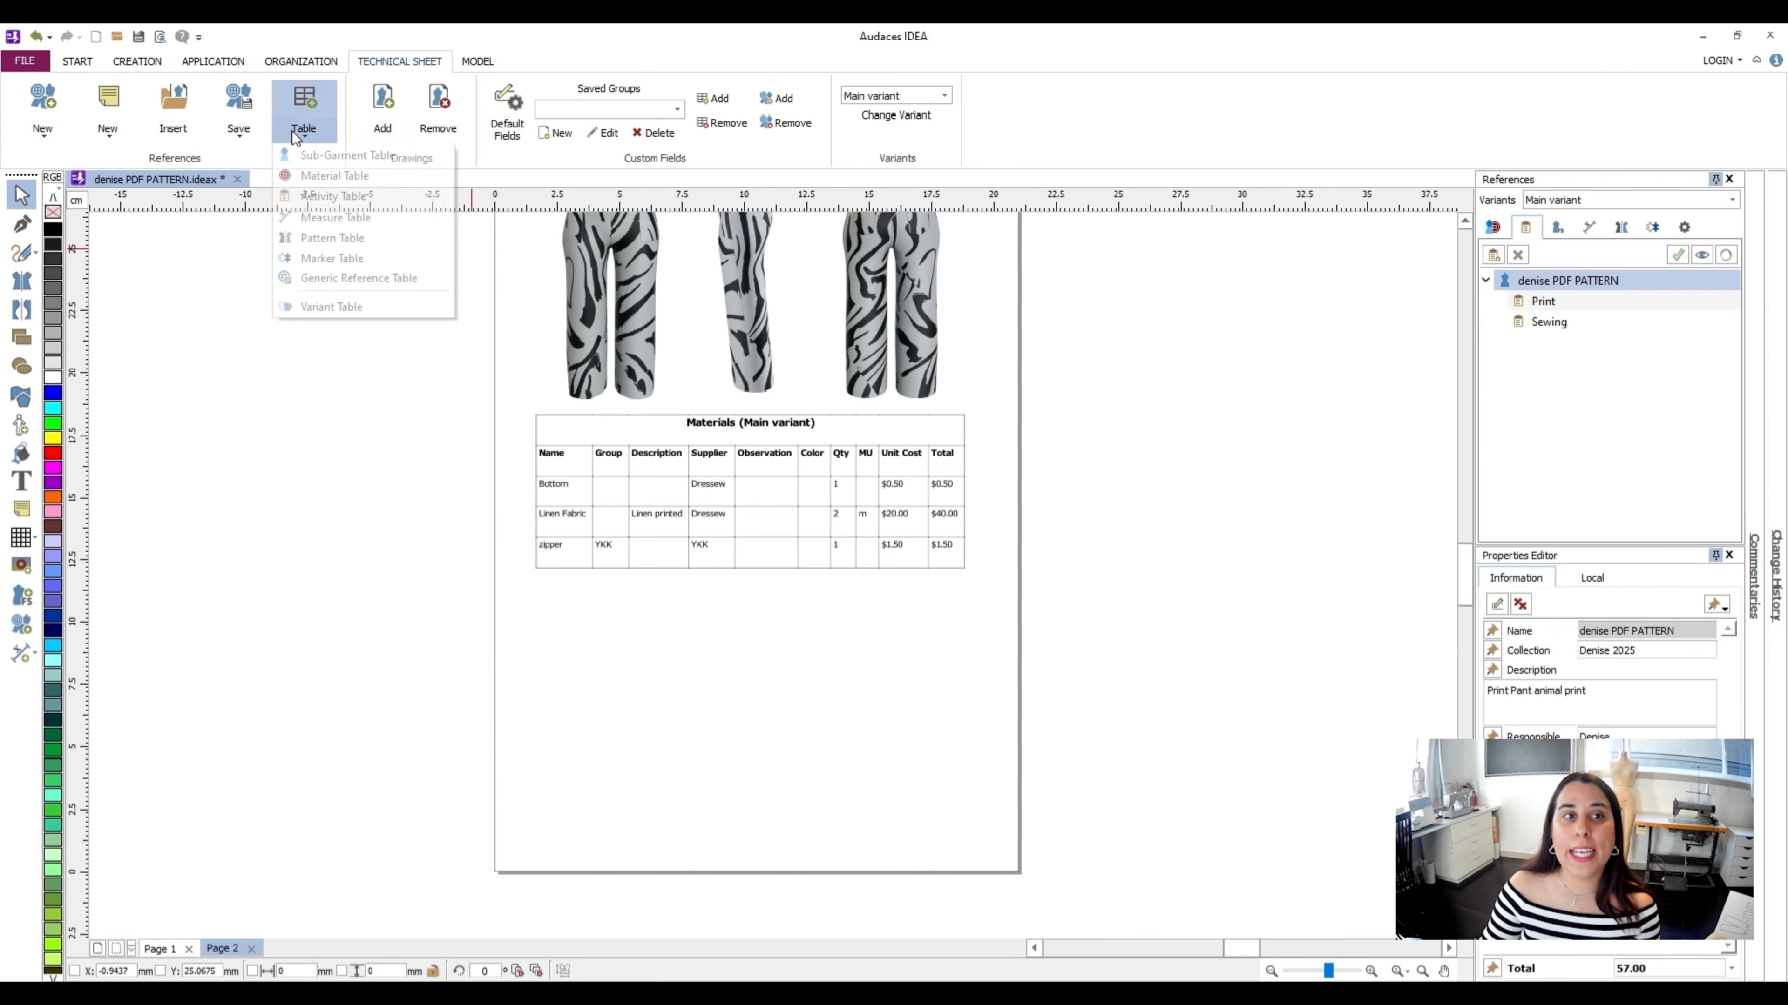
pyautogui.click(343, 196)
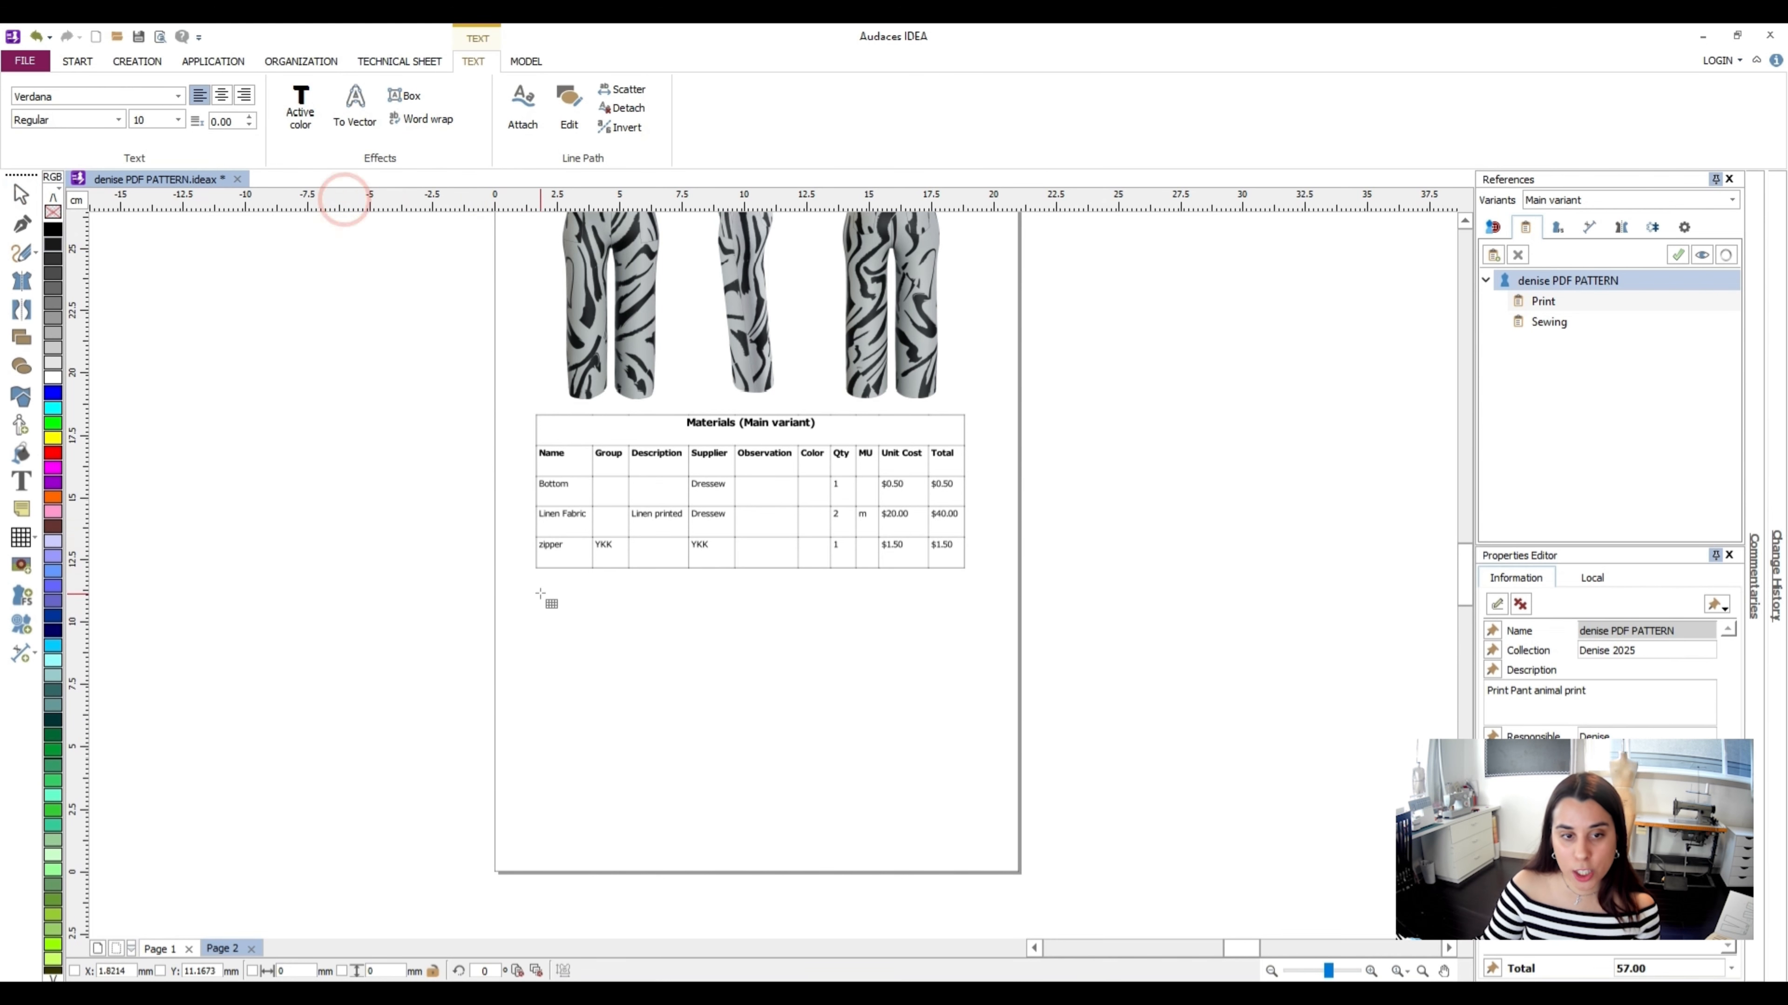
pyautogui.moveTo(536, 579); pyautogui.dragTo(967, 720)
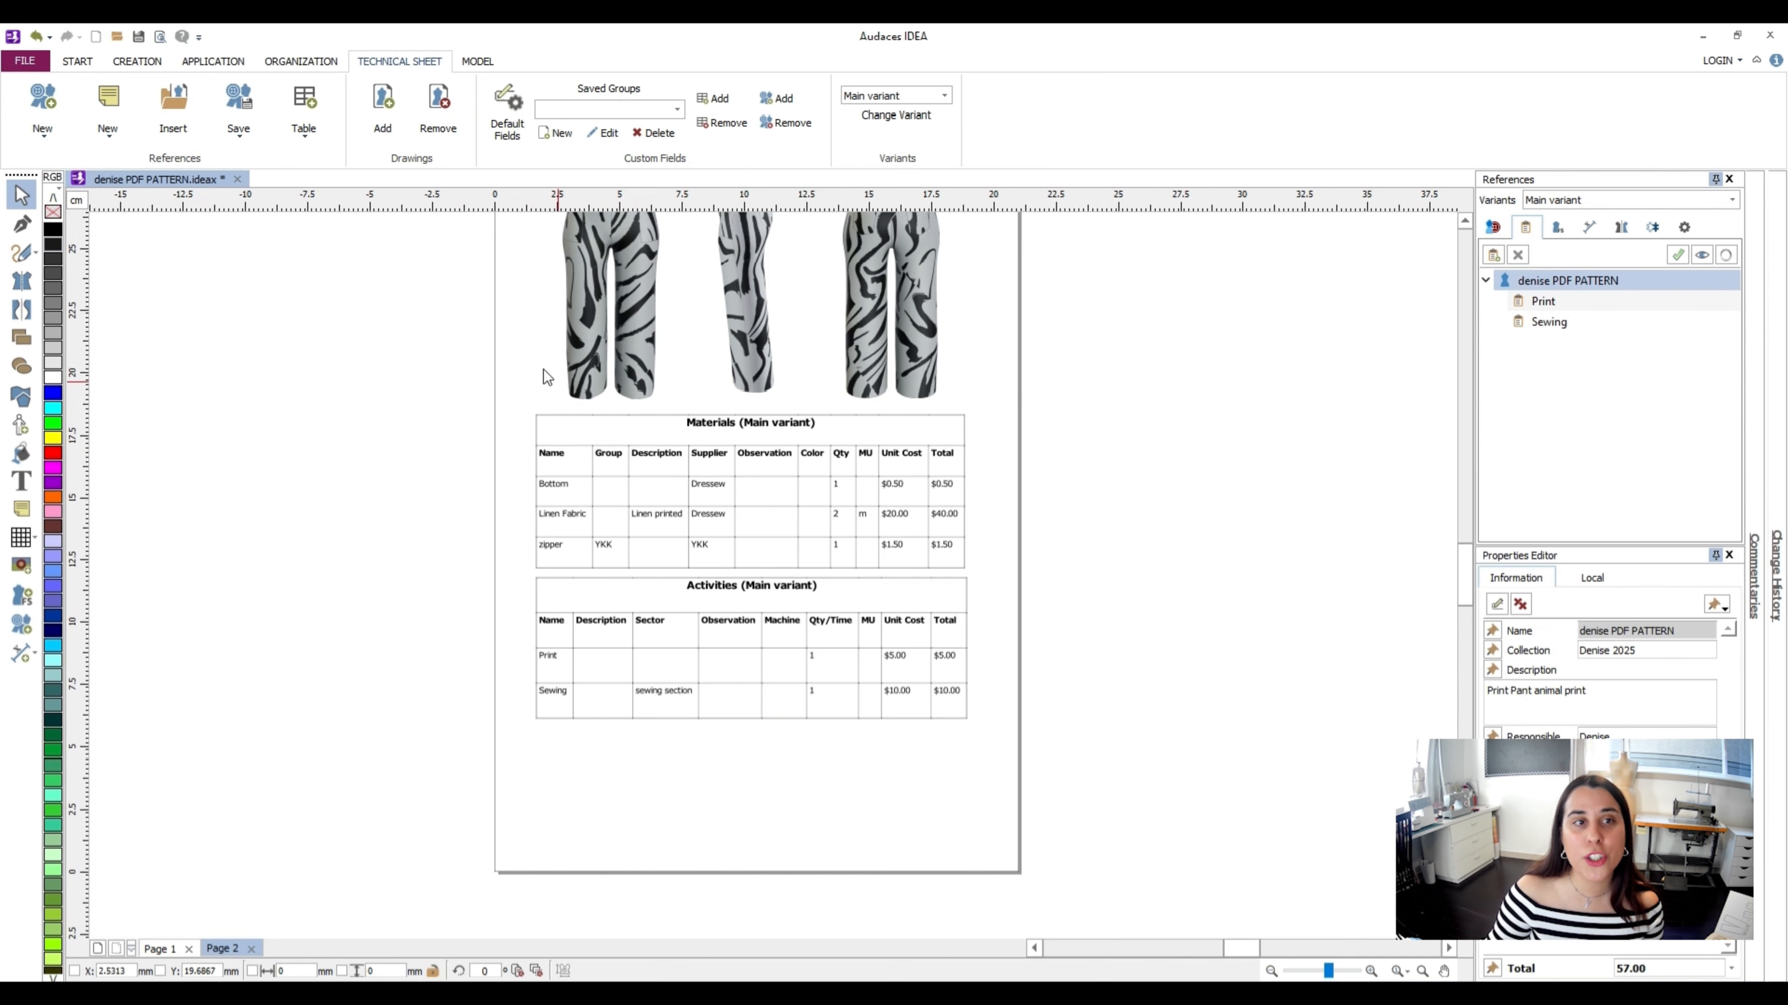
pyautogui.click(322, 134)
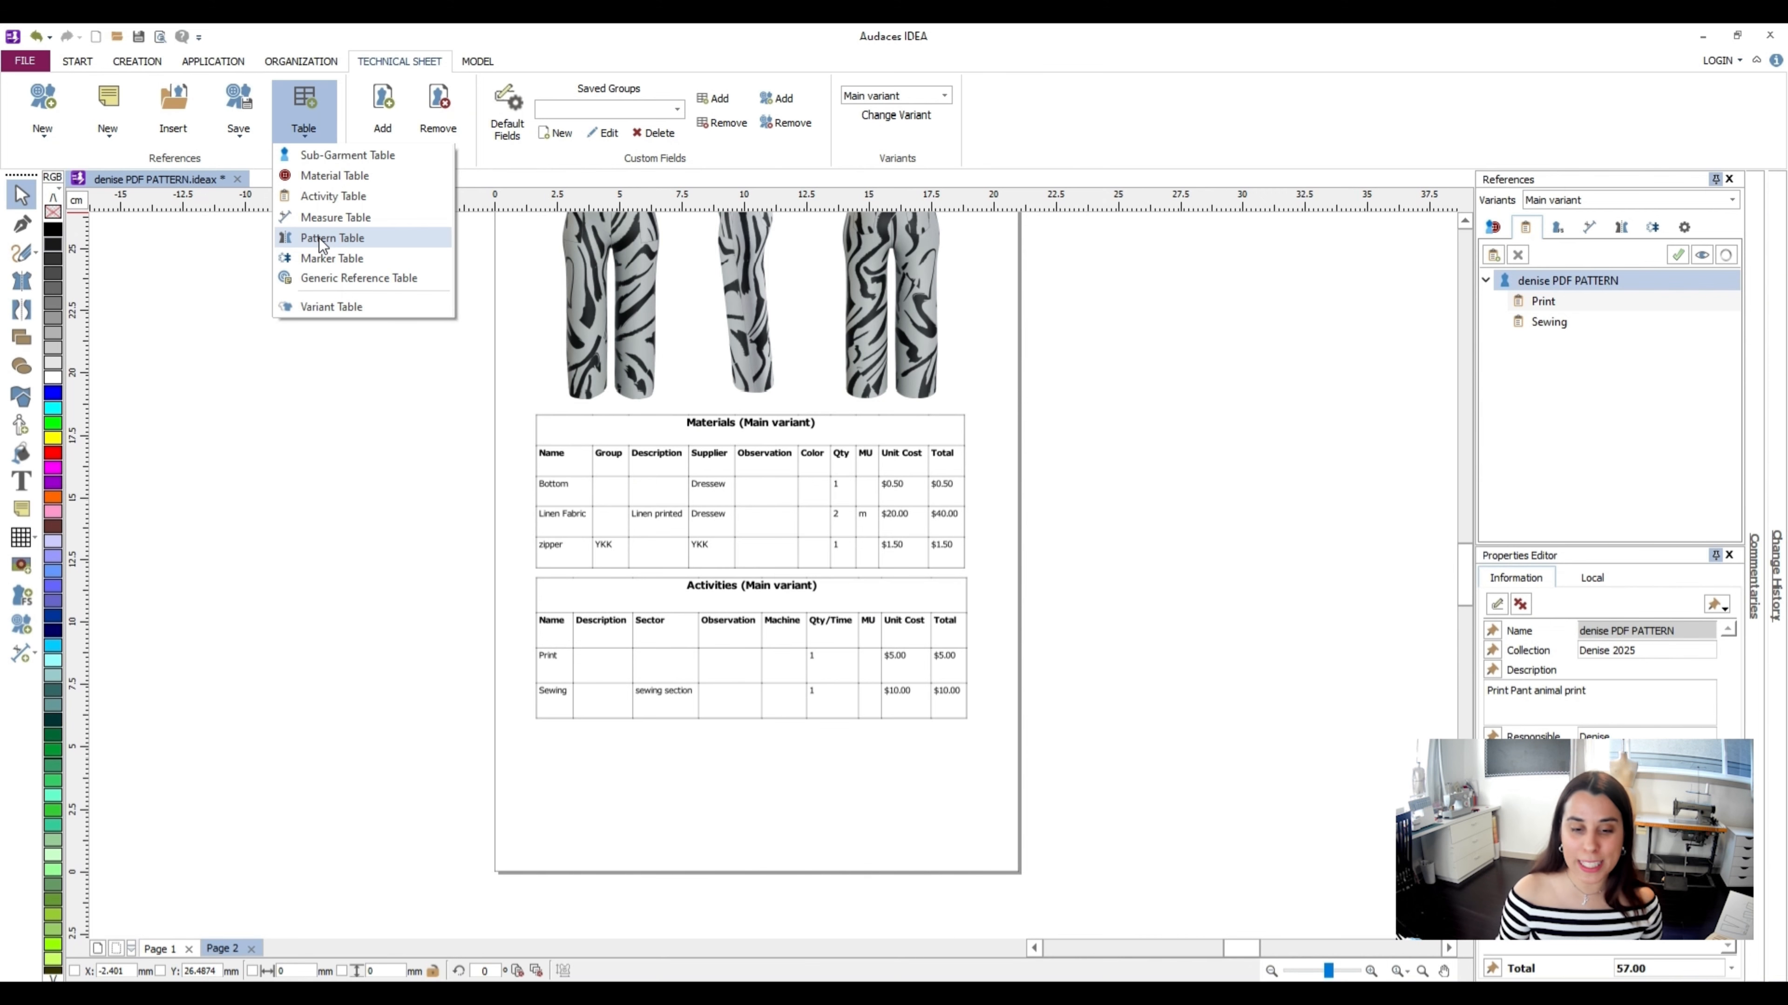
pyautogui.click(368, 532)
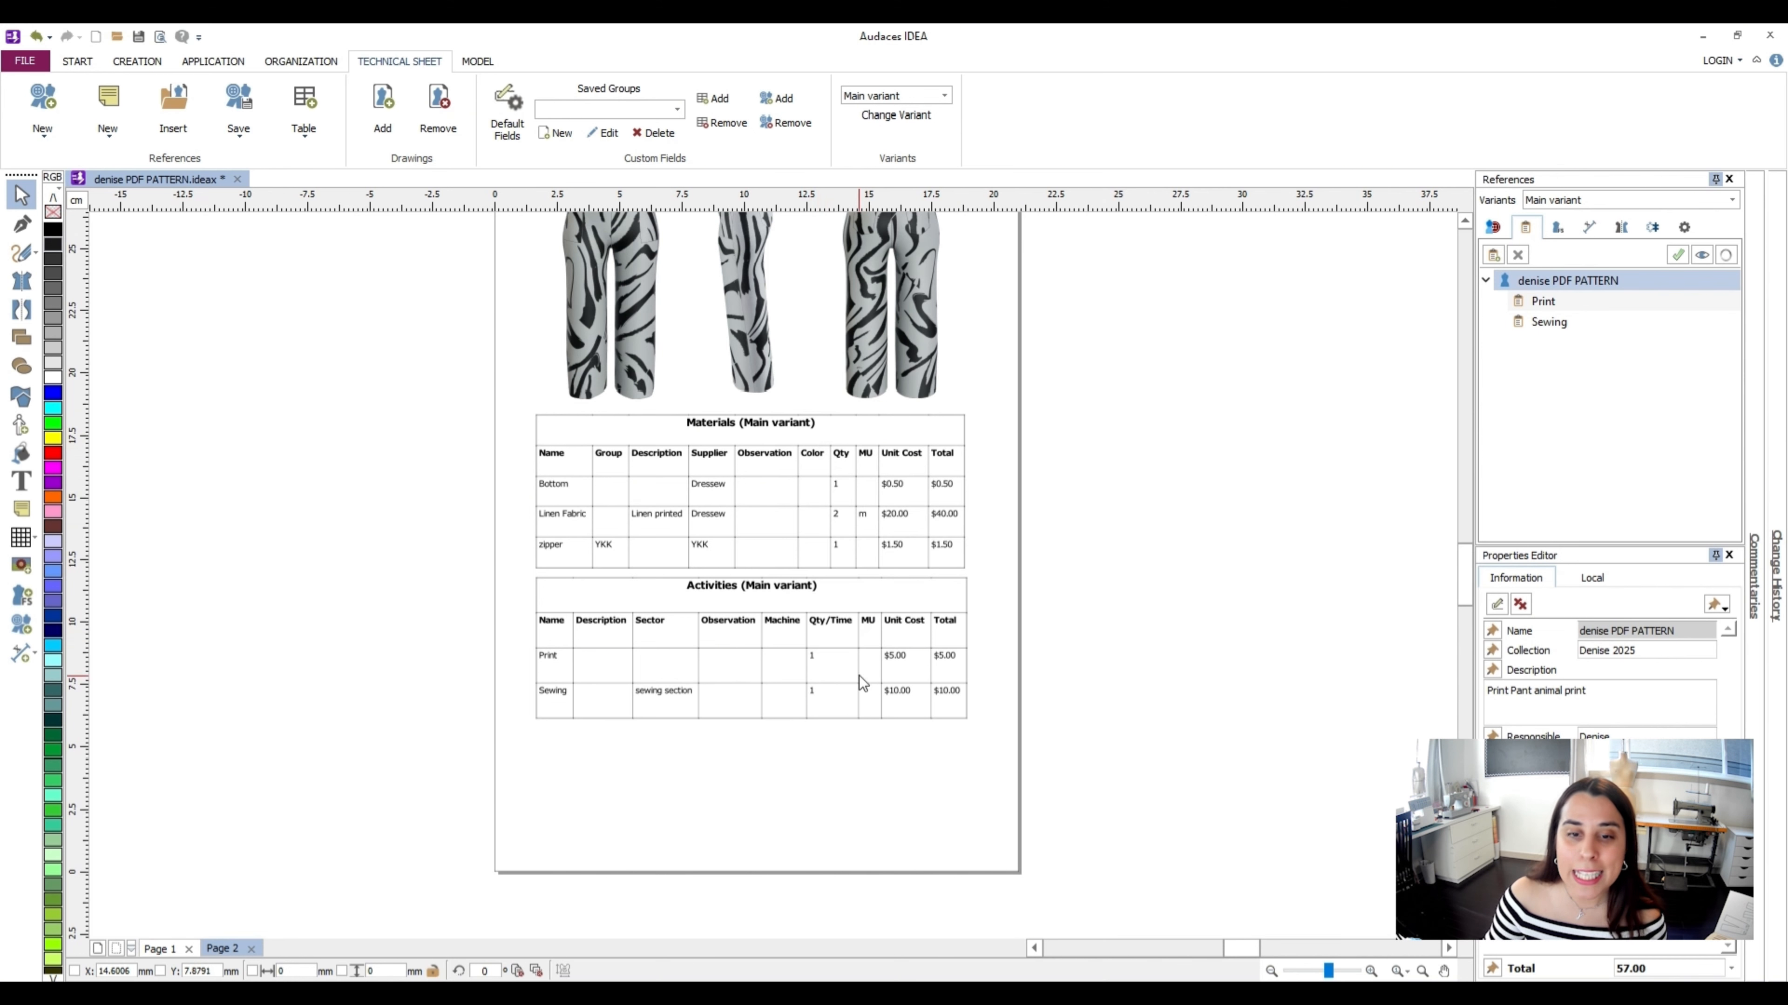
# Draw a plain table with 1 row and 2 columns, about 7 wide and 3 high, centred below the activities table
pyautogui.click(22, 538)
pyautogui.doubleClick(930, 290)
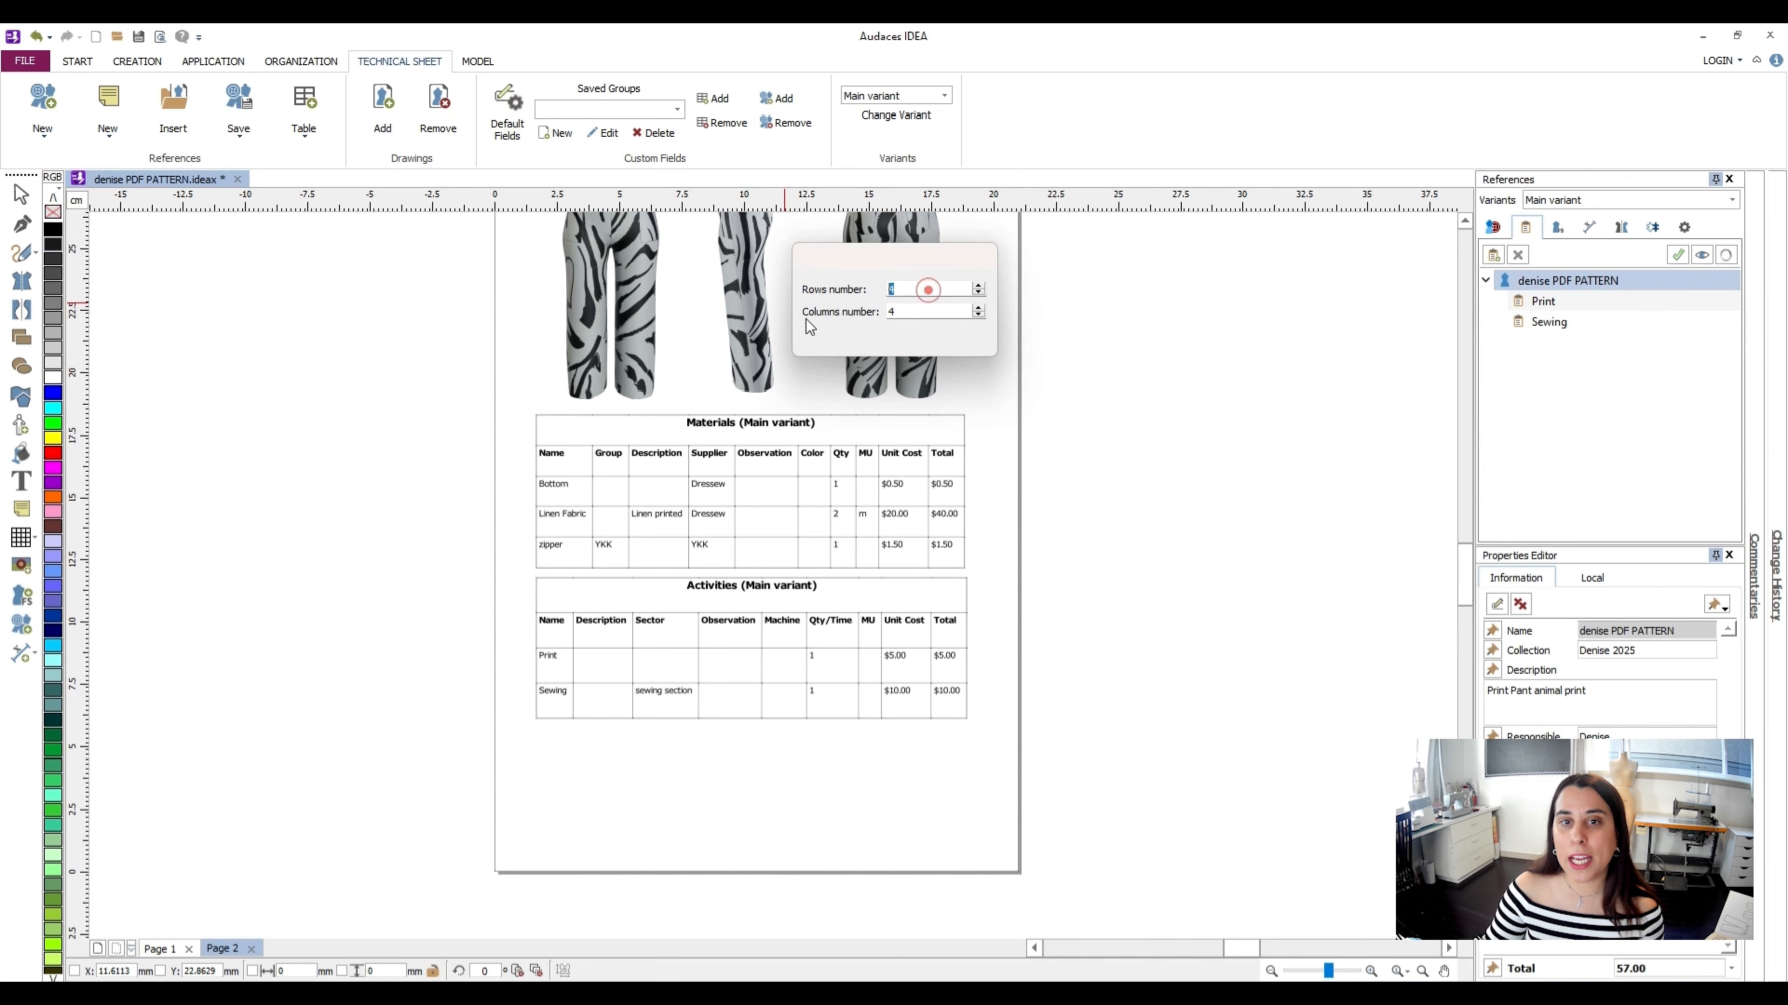
pyautogui.write('1')
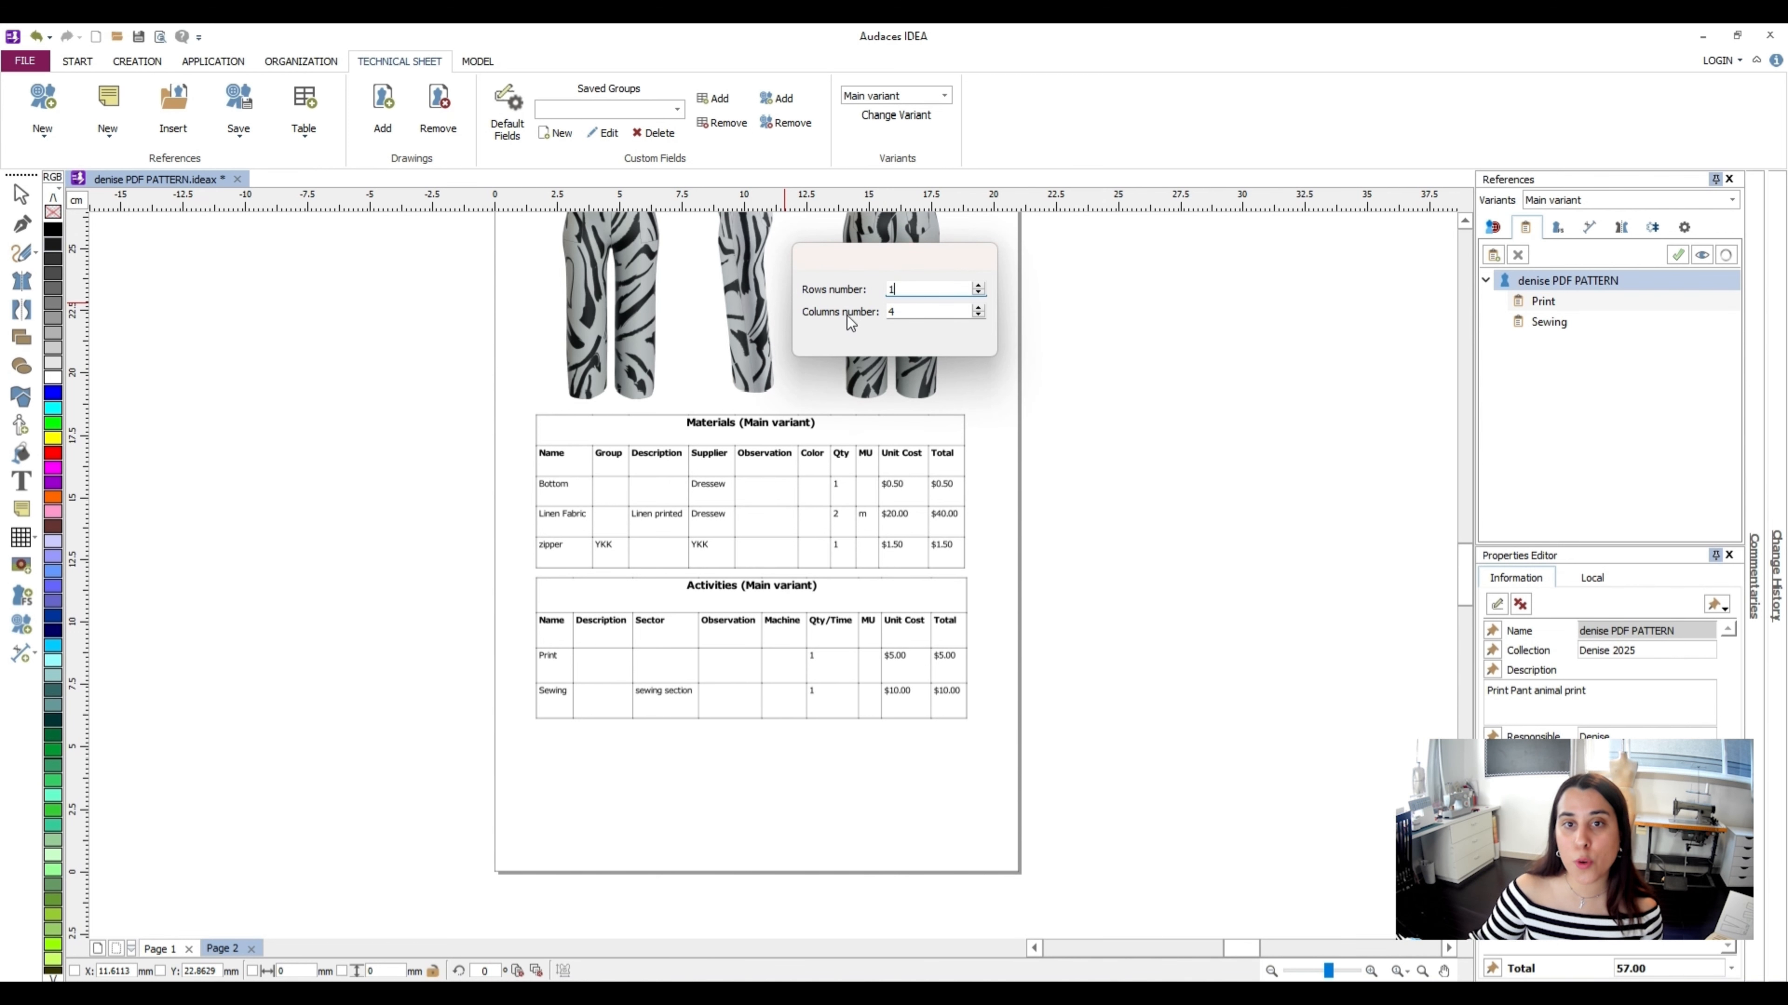
pyautogui.doubleClick(915, 311)
pyautogui.write('2')
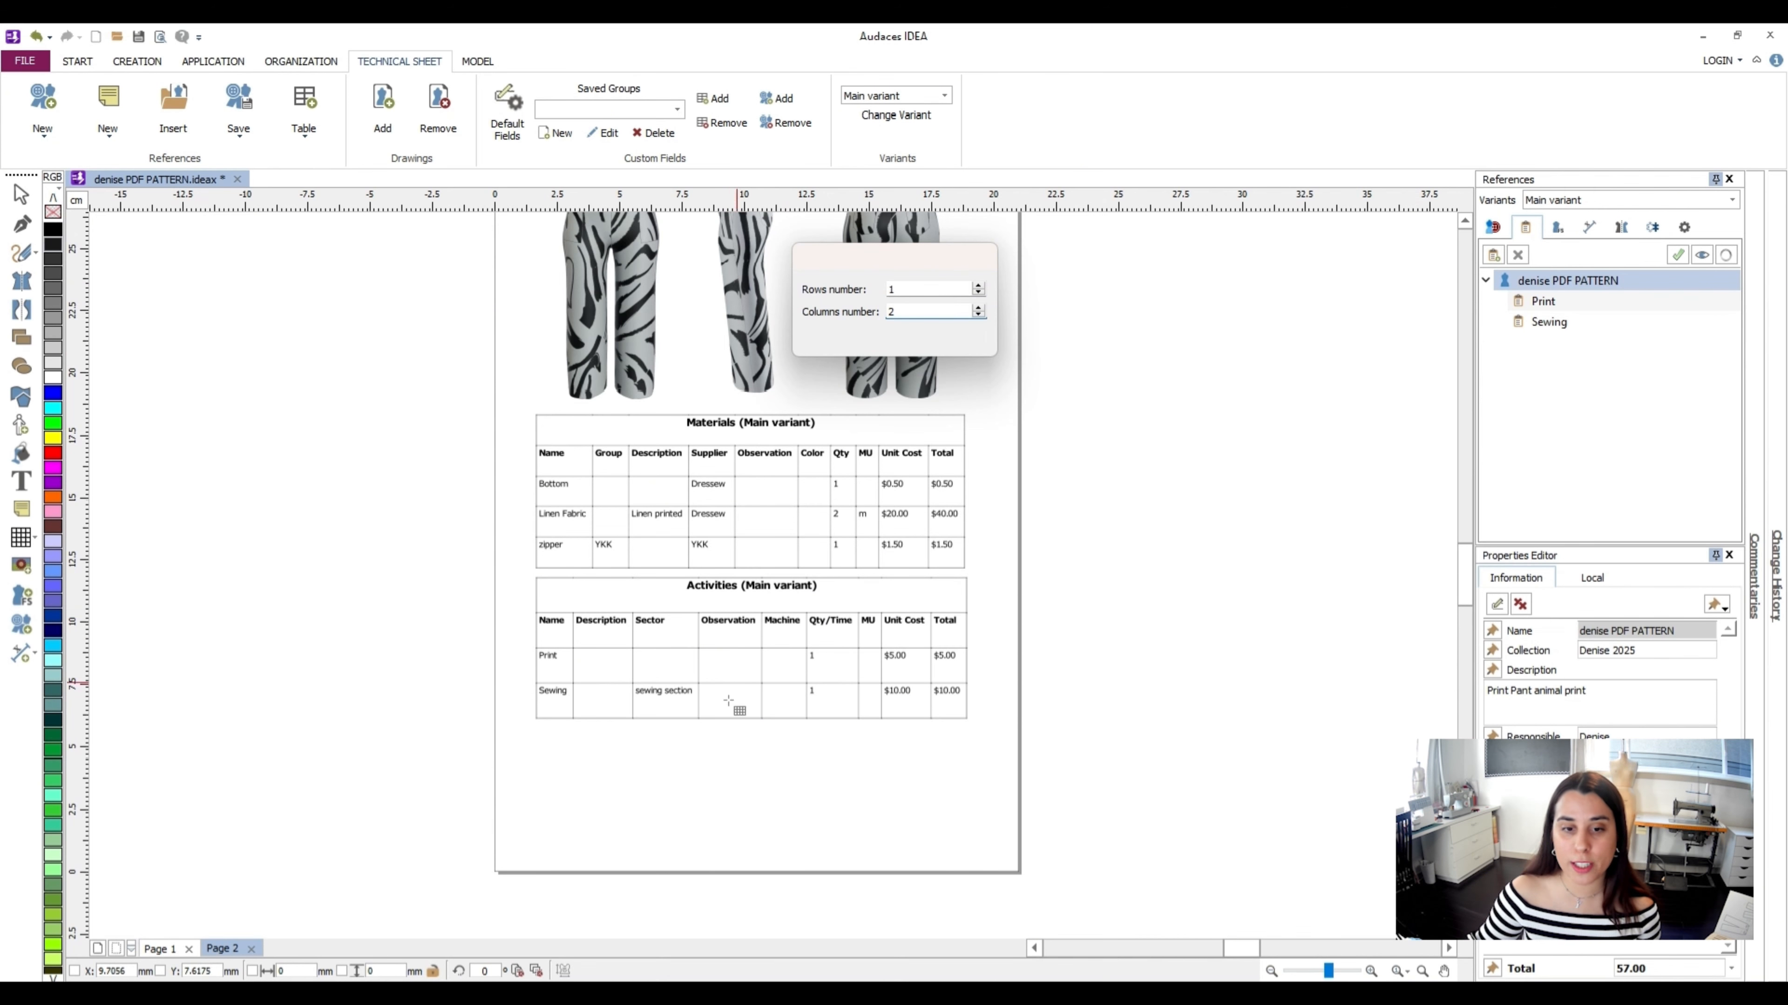
pyautogui.moveTo(667, 745); pyautogui.dragTo(844, 822)
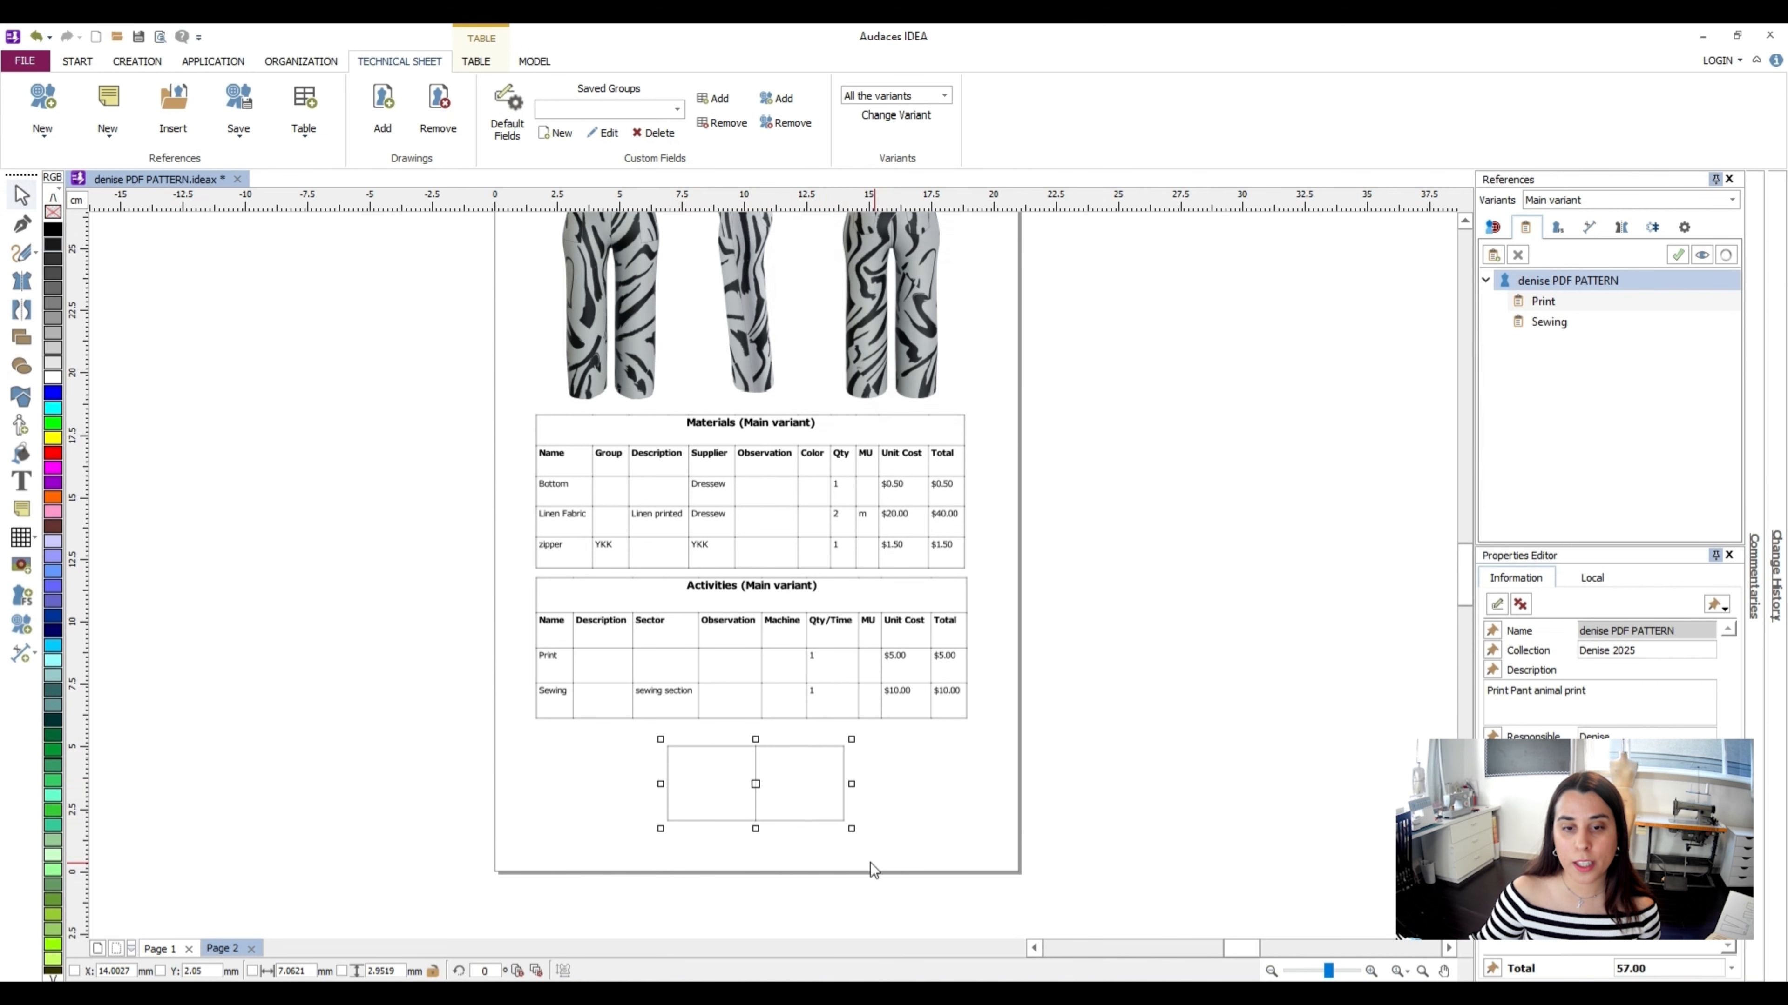
# Enter the text "Total Cost" in the first cell of the new two-column table
pyautogui.click(21, 481)
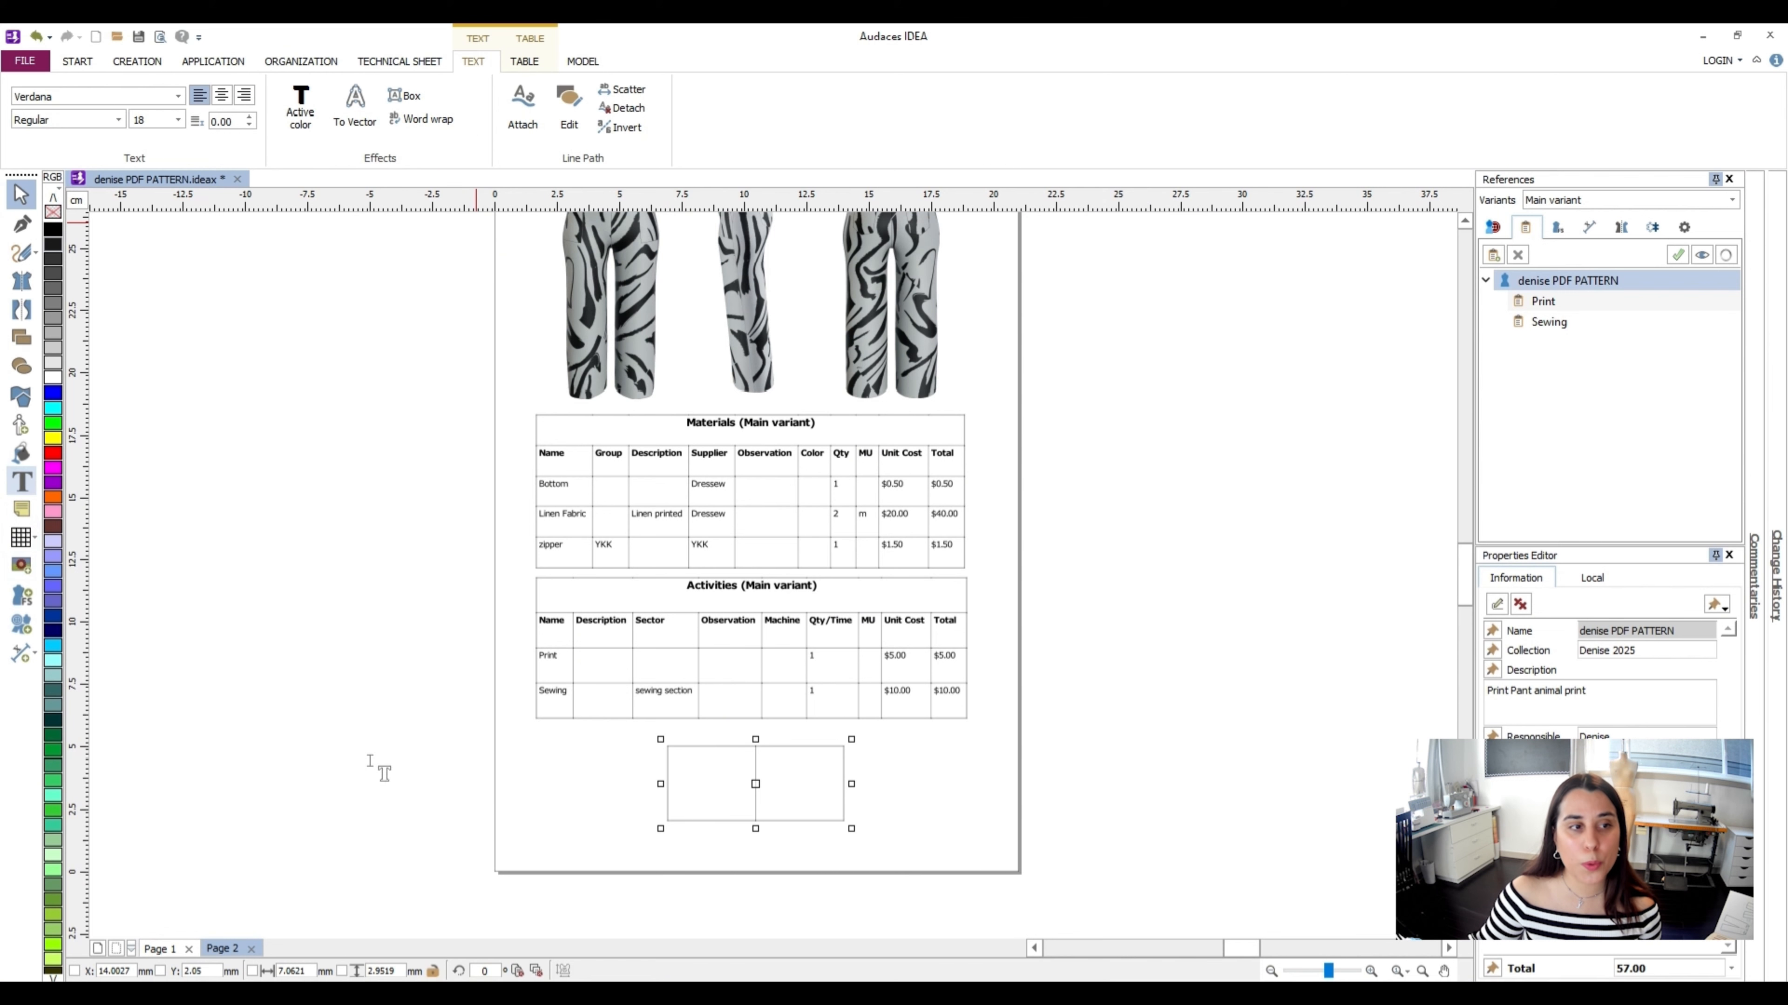
pyautogui.click(697, 784)
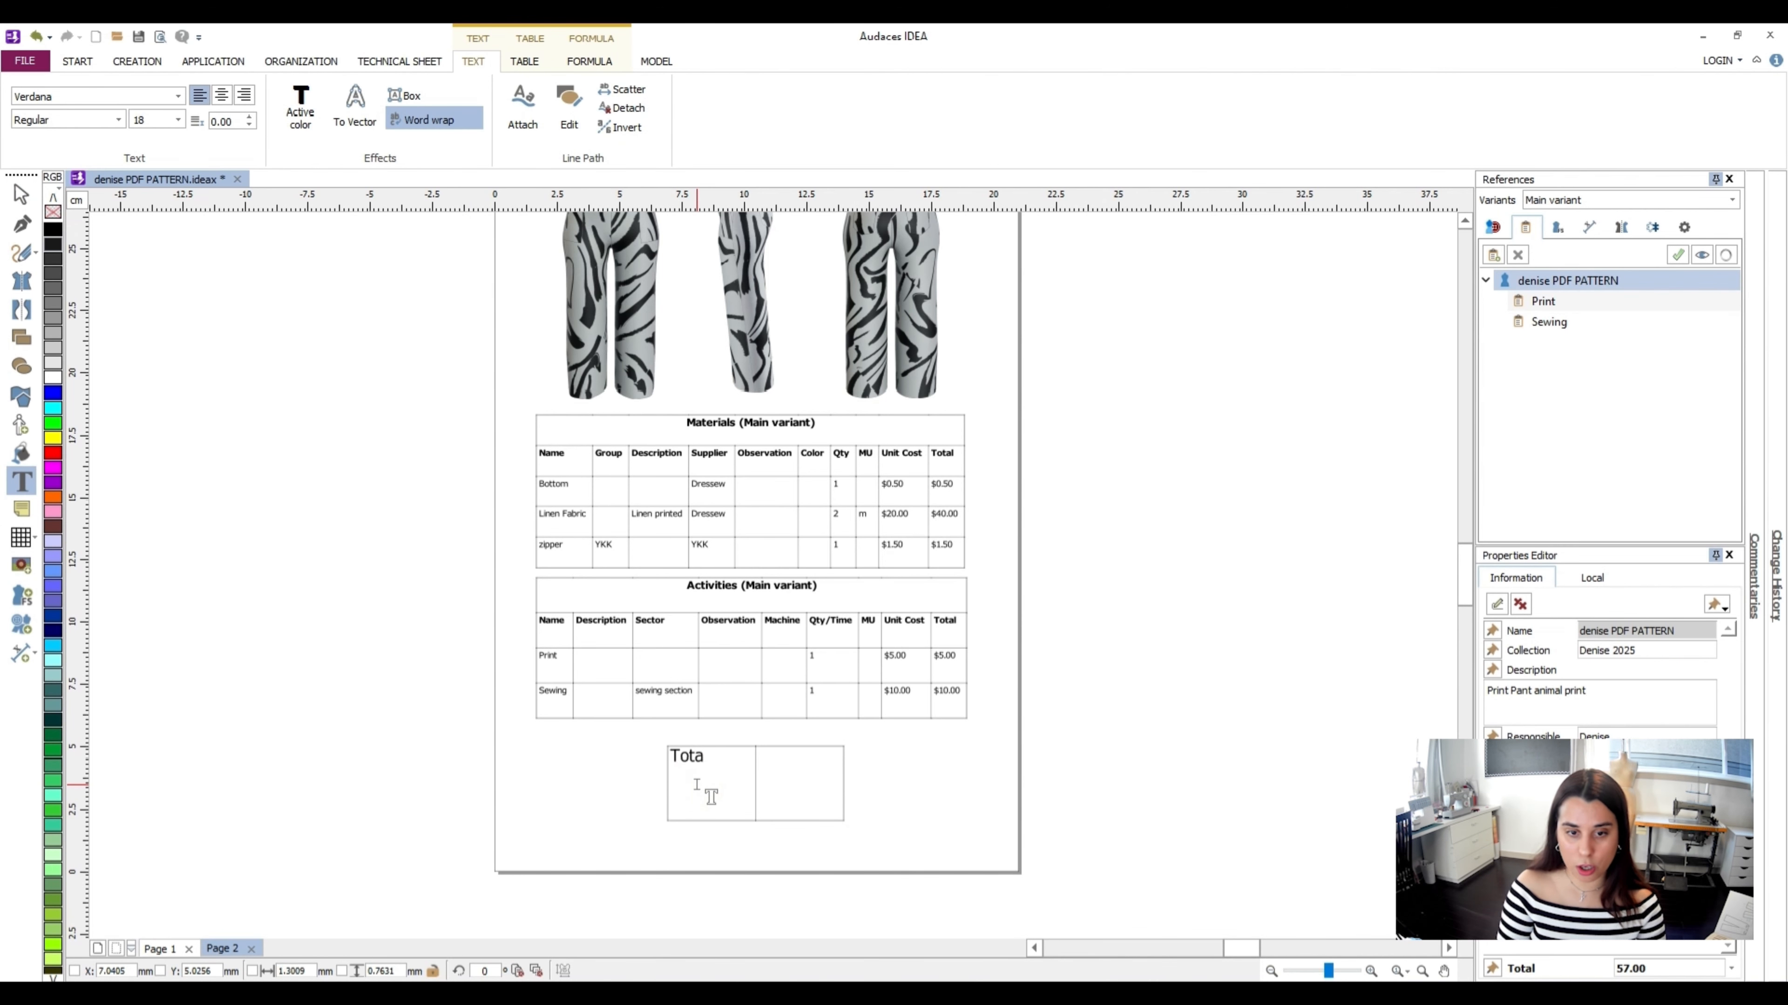
pyautogui.click(21, 194)
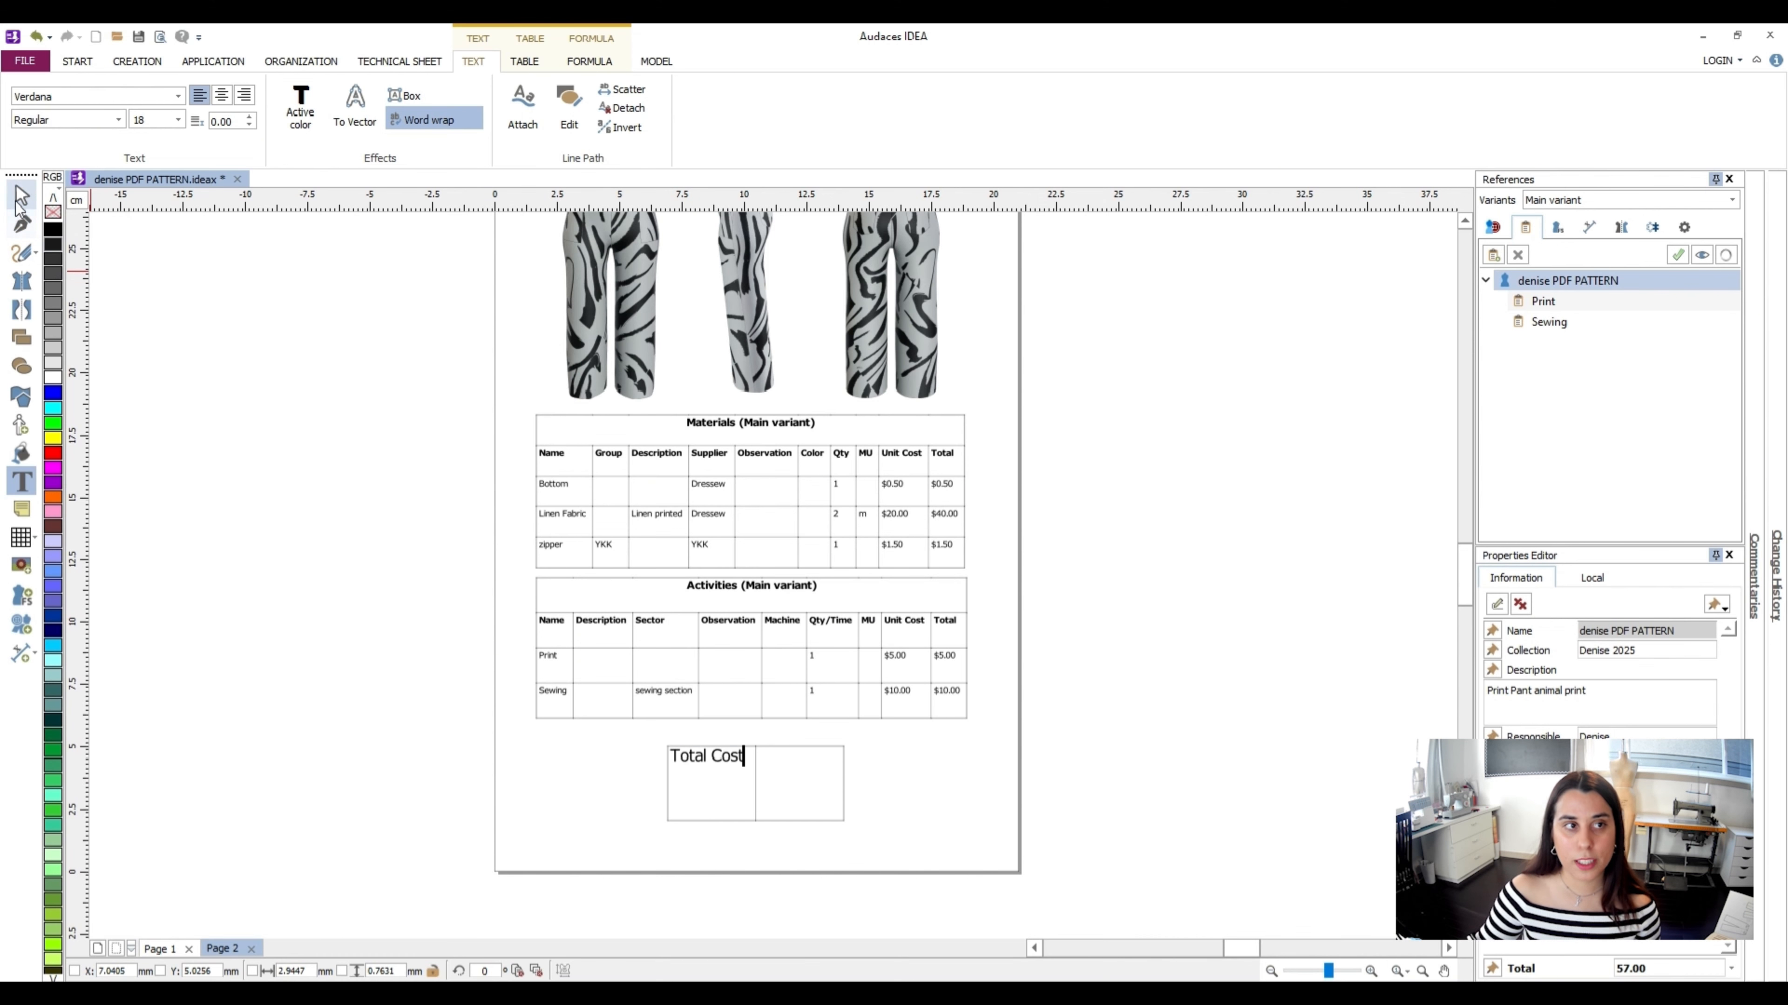
pyautogui.click(214, 479)
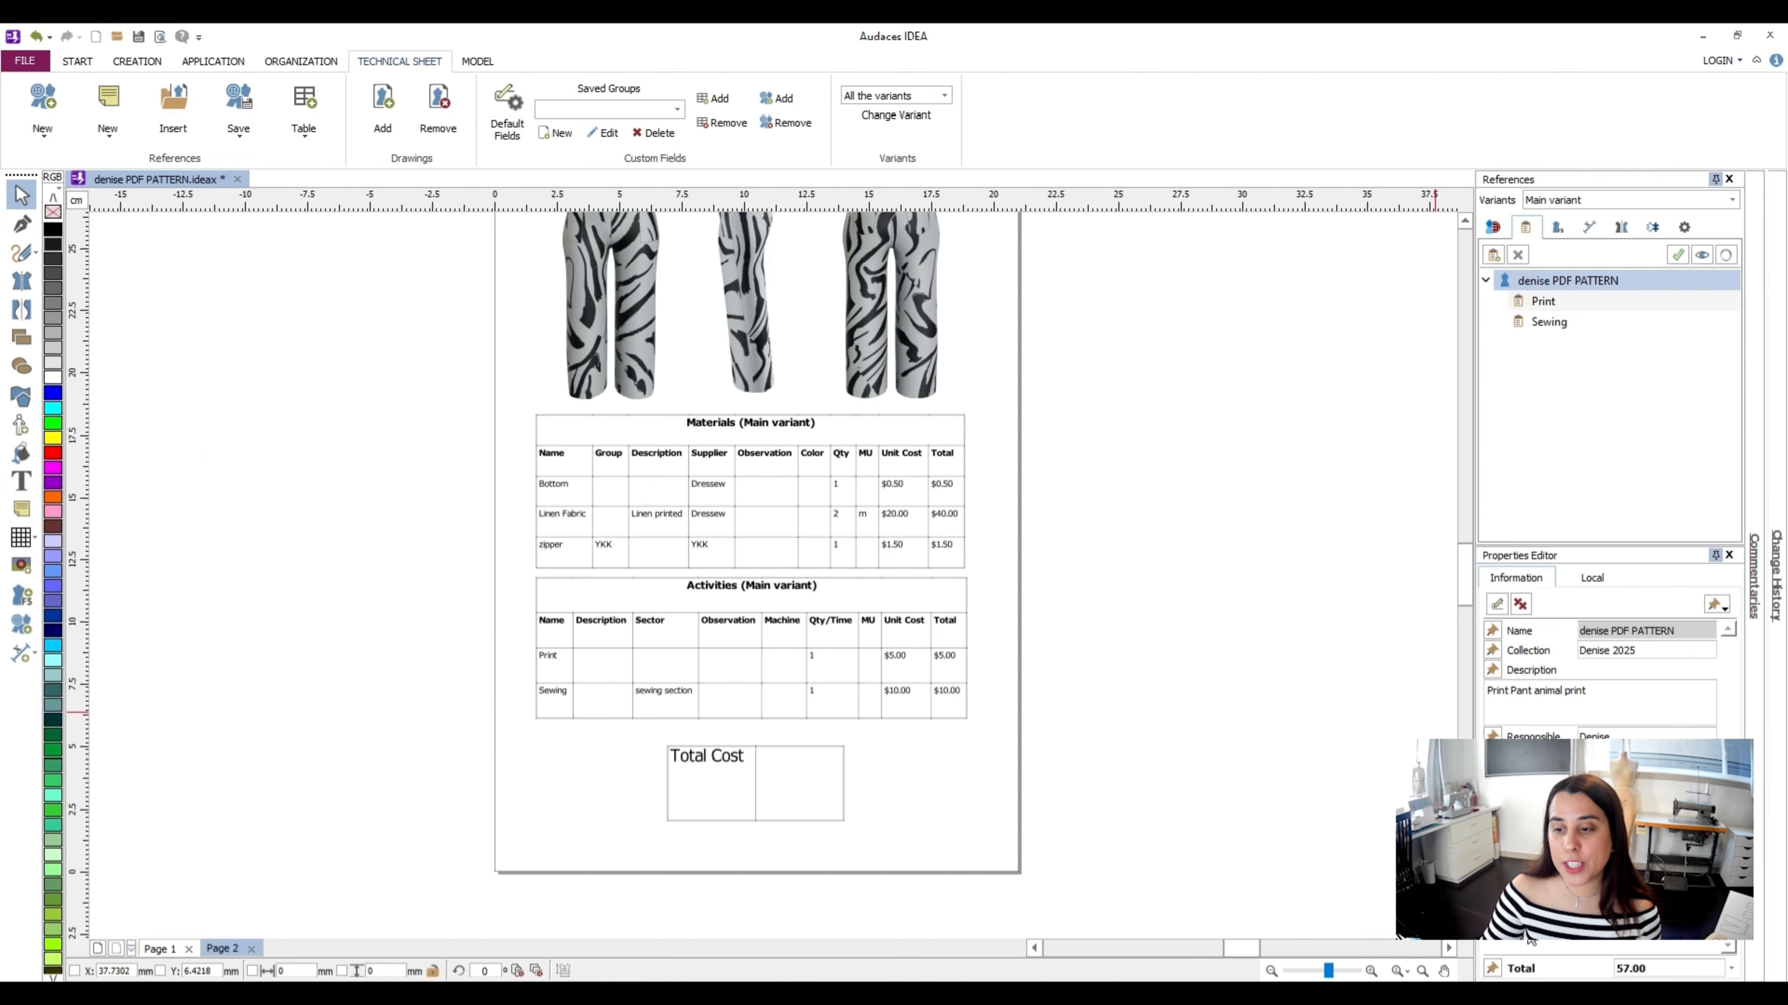
# Place the garment's Total property in the empty cell beside "Total Cost"
pyautogui.click(1493, 969)
pyautogui.click(798, 784)
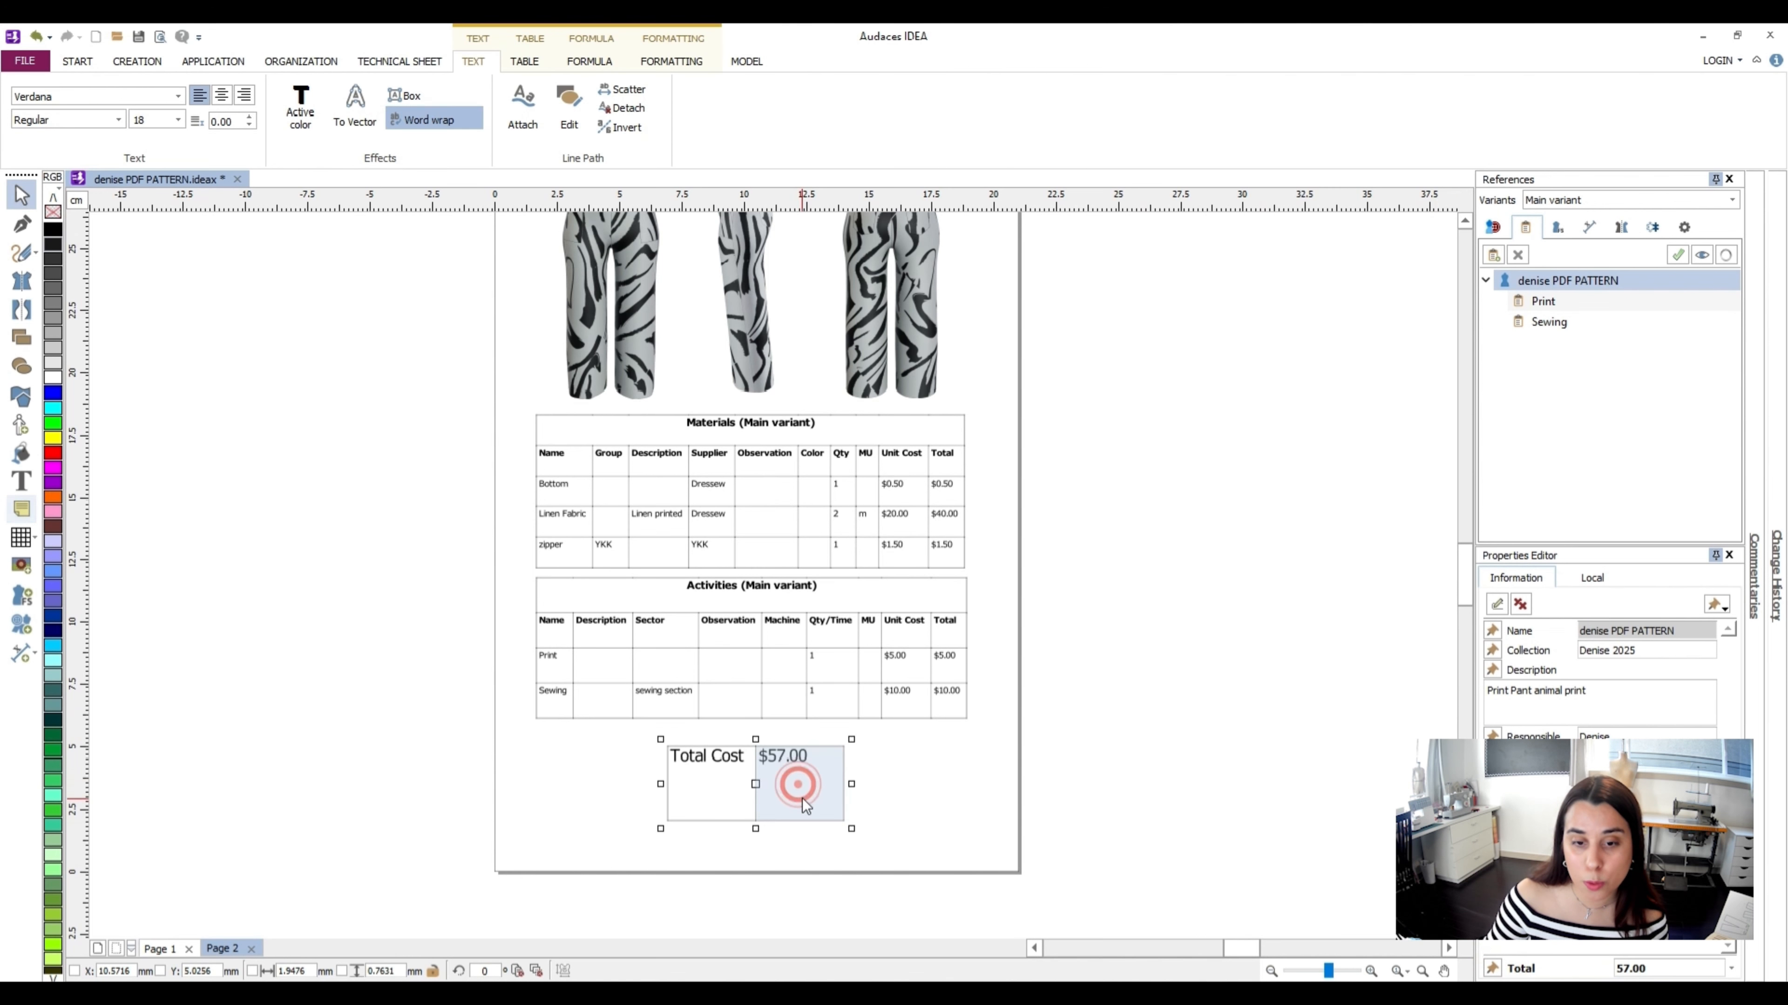
pyautogui.click(311, 524)
pyautogui.scroll(-3, 390, 600)
pyautogui.moveTo(390, 600); pyautogui.dragTo(432, 660)
pyautogui.scroll(3, 572, 643)
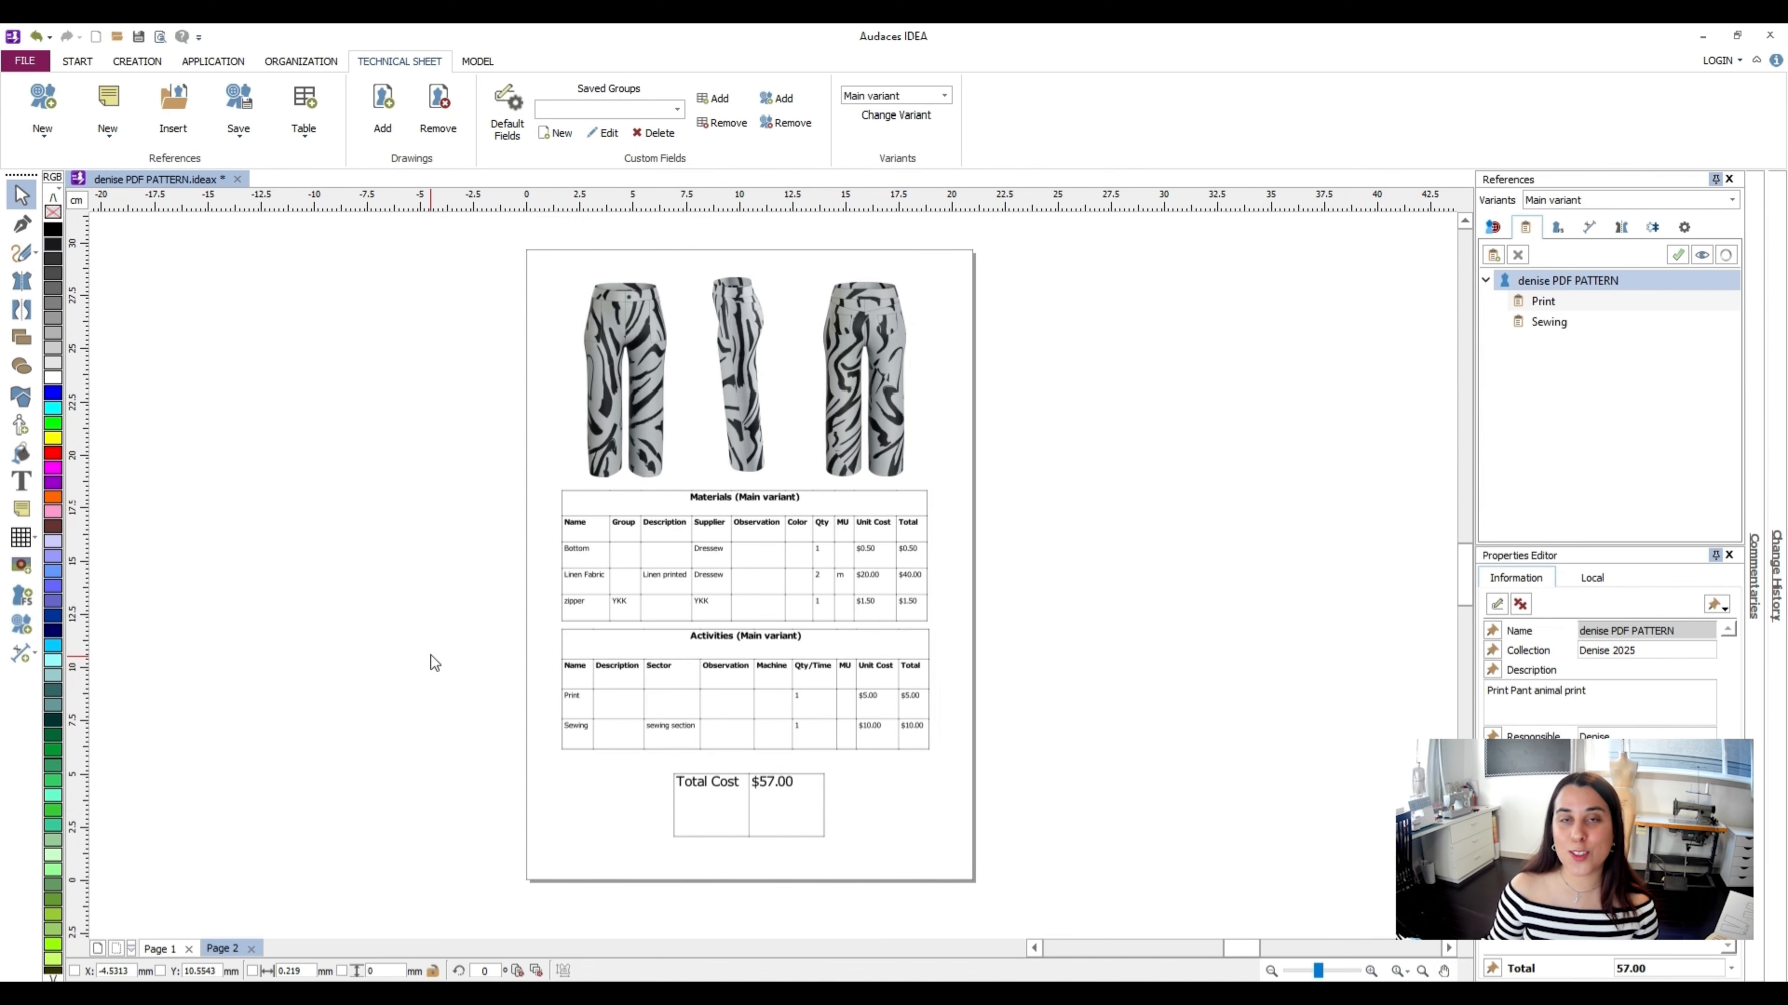